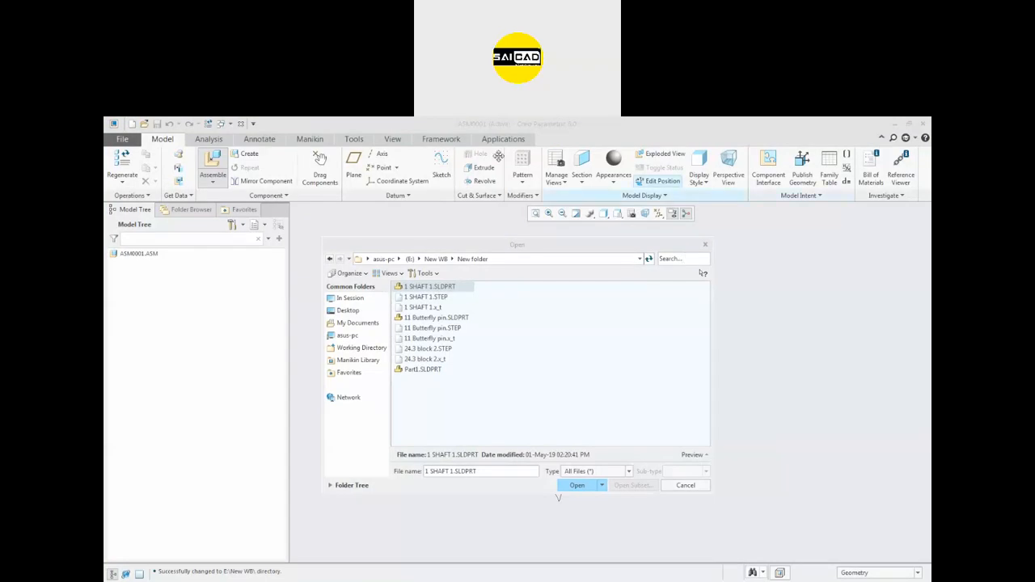
- Show the file list as thumbnails and look through the shaft, butterfly pin, block and Part1 files in New folder
left_click(421, 297)
left_click(421, 308)
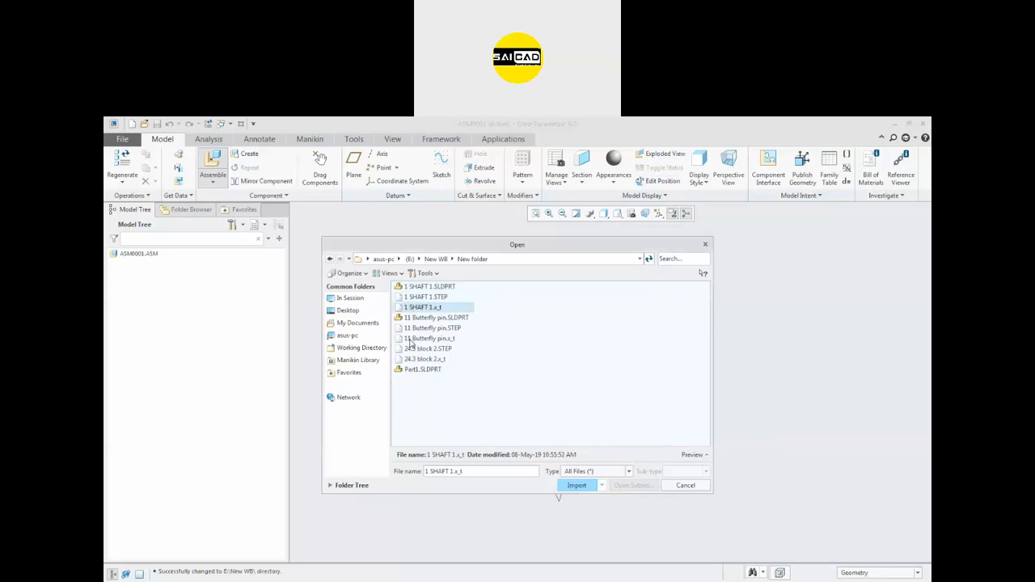
left_click(427, 338)
left_click(387, 273)
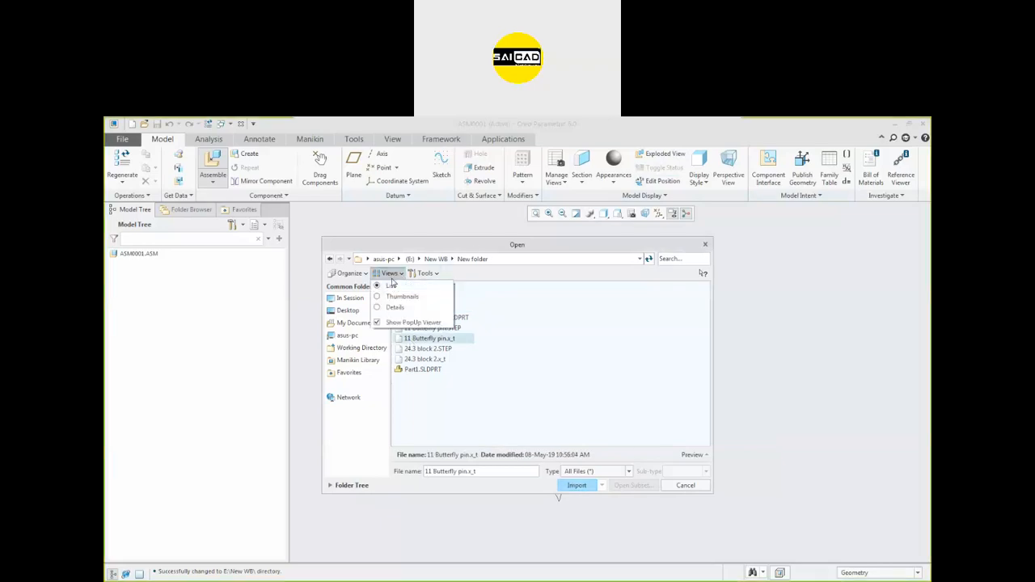
left_click(396, 299)
left_click(520, 377)
left_click(598, 329)
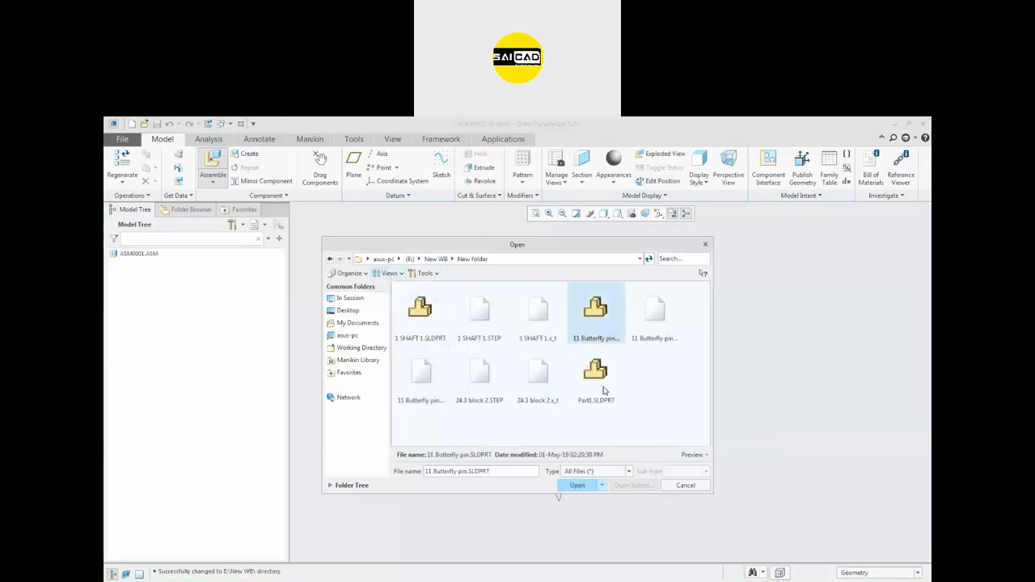
left_click(602, 390)
left_click(423, 327)
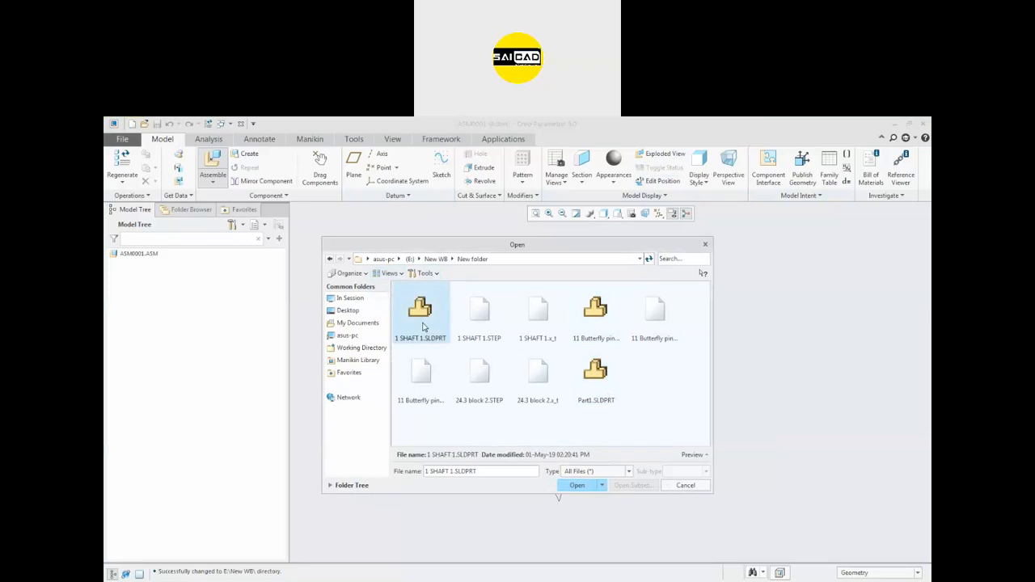
left_click(597, 324)
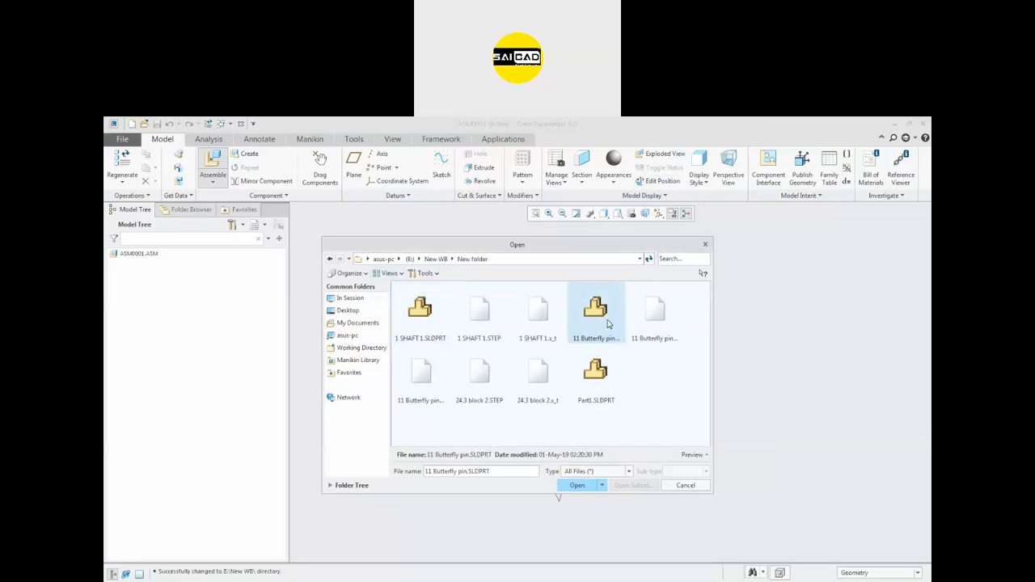
left_click(607, 394)
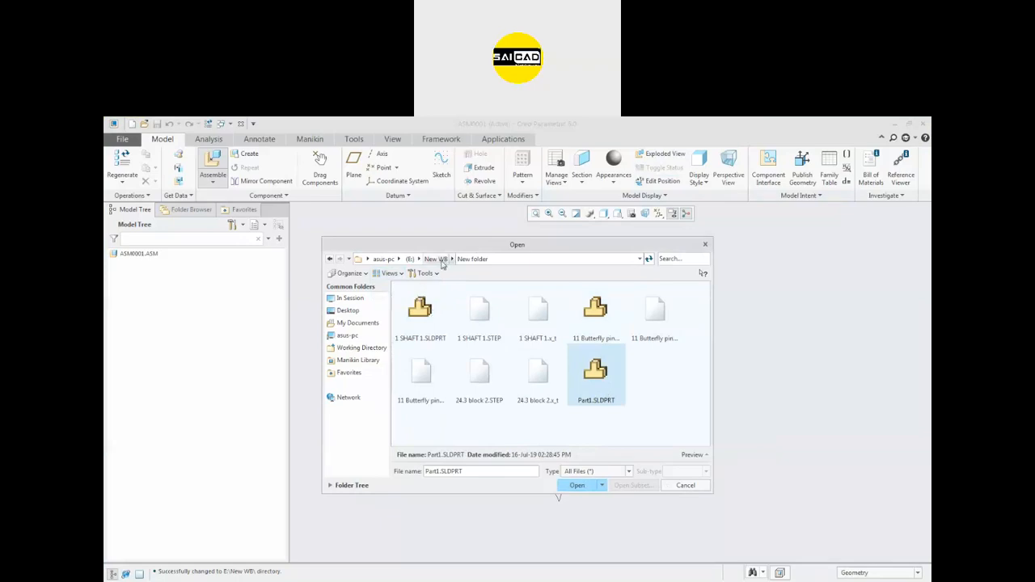
- Browse the New WB directory and go to the 47 Wheel Assembly folder inside Steering Assembly
left_click(437, 259)
left_click(553, 372)
double_click(553, 372)
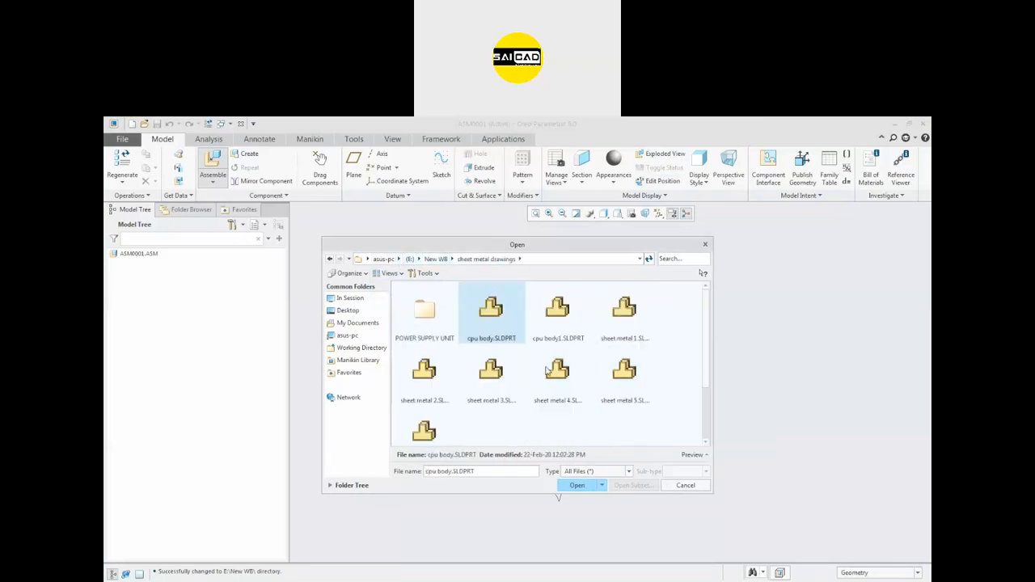
left_click(435, 258)
left_click(472, 379)
left_click(440, 380)
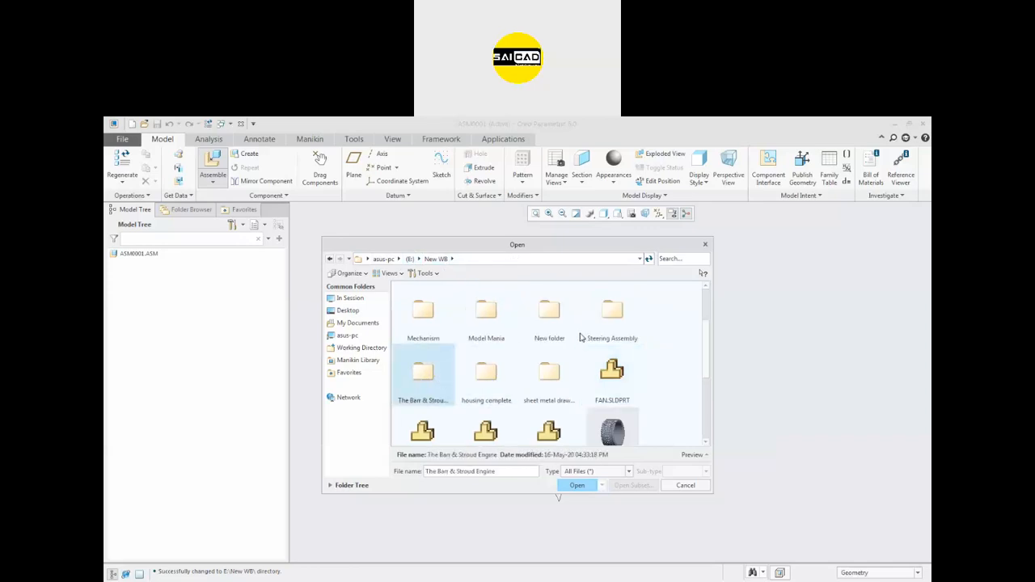
left_click(547, 325)
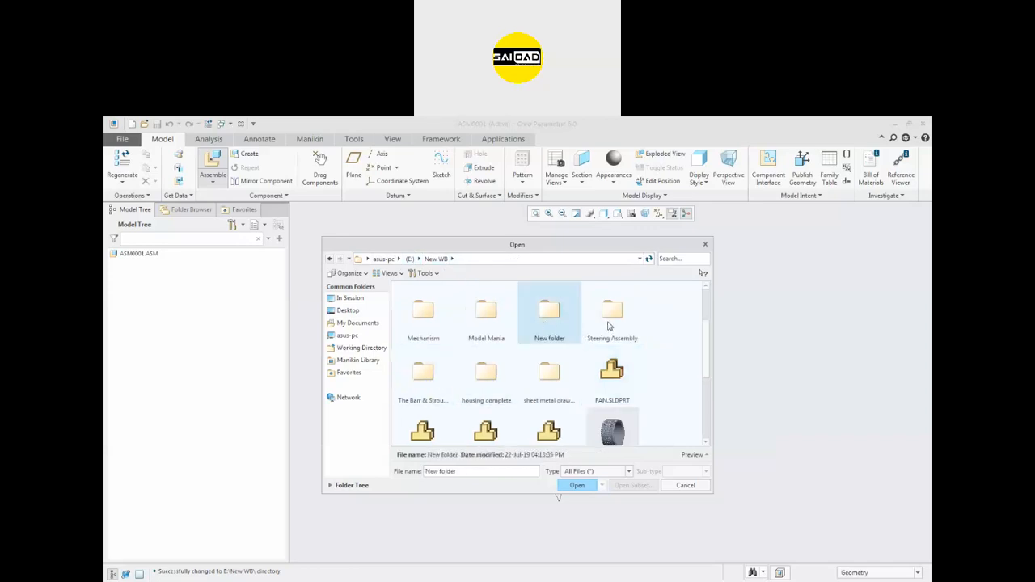
double_click(609, 326)
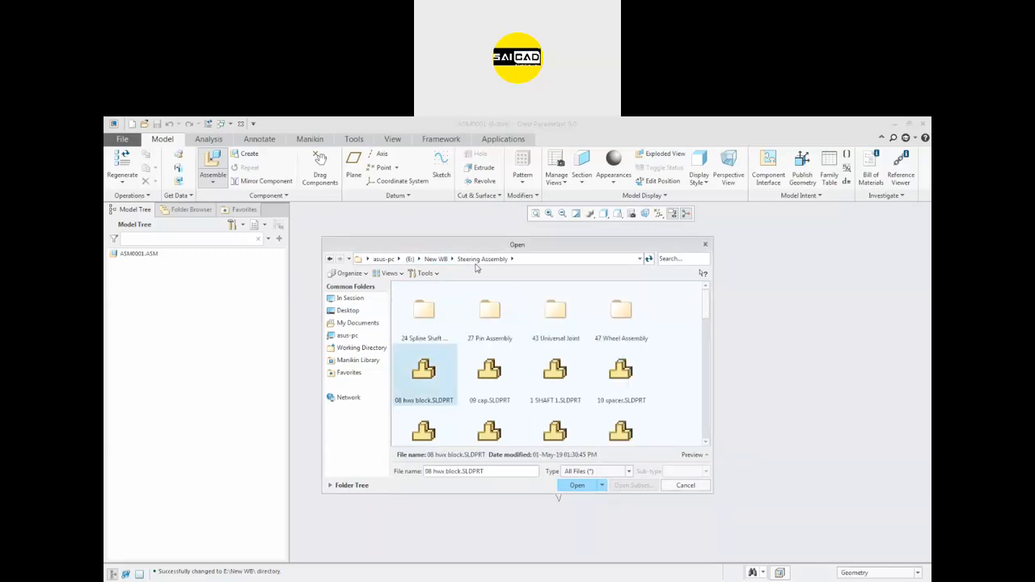
double_click(621, 321)
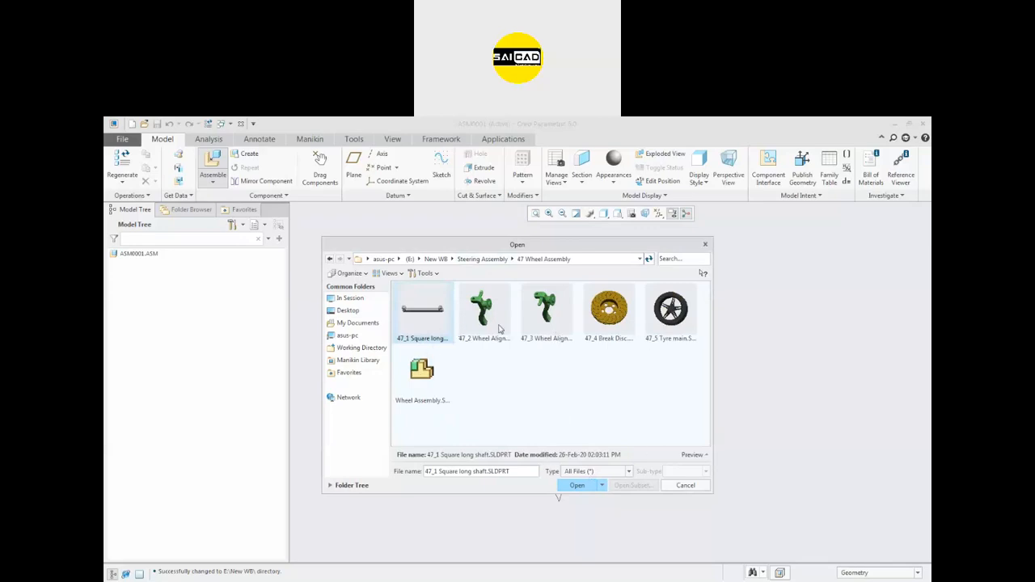
- Insert 47_1 Square long shaft.SLDPRT into the assembly and fix it in place with the Default constraint
left_click(576, 485)
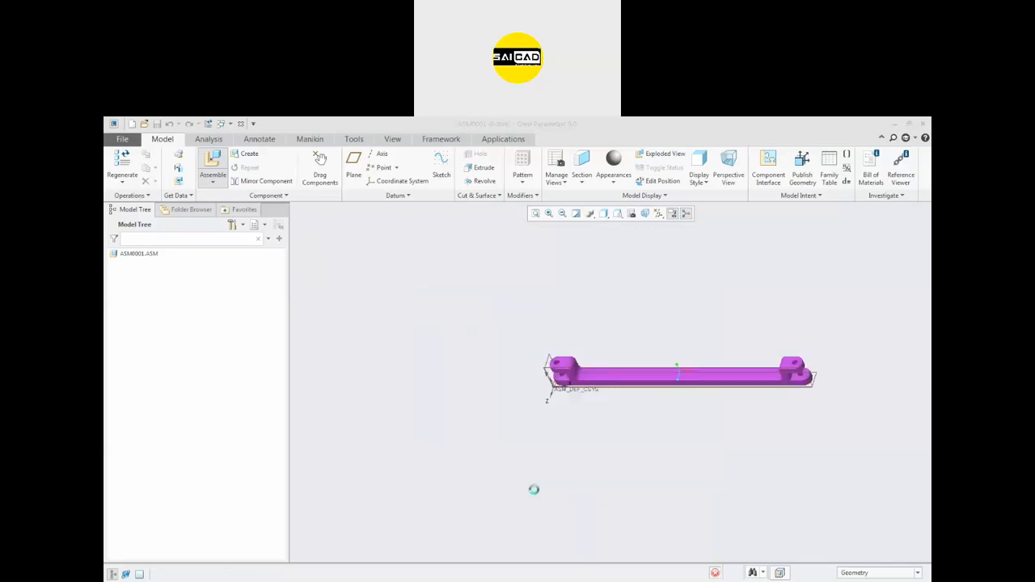
scroll(697, 356, "down", 2)
scroll(601, 424, "up", 4)
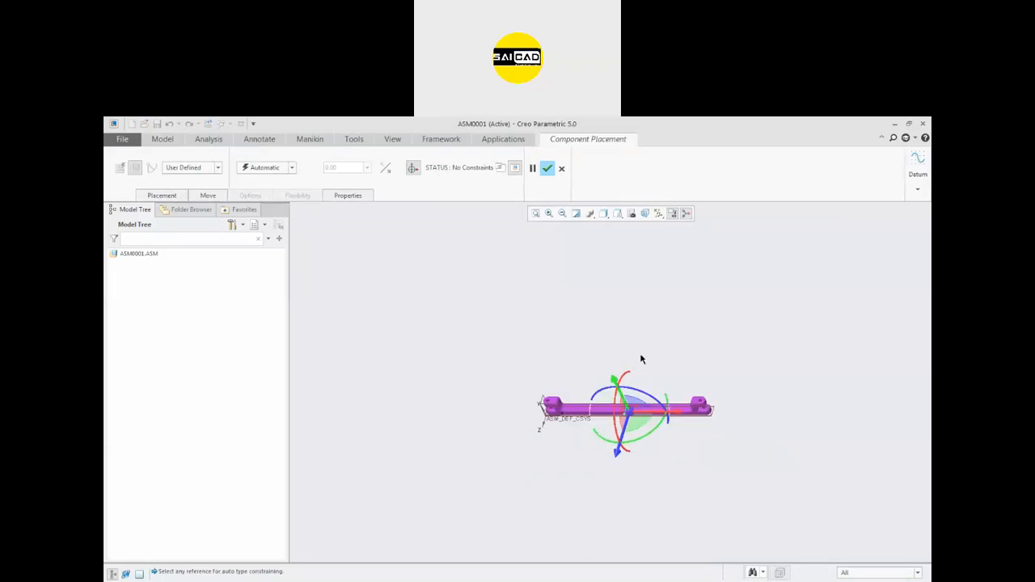
right_click(640, 359)
left_click(664, 464)
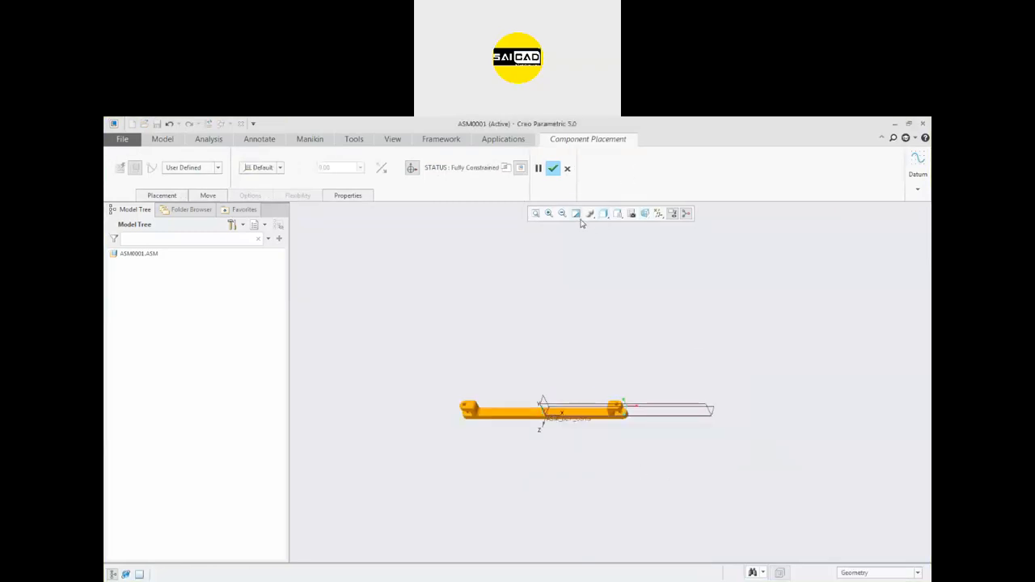
left_click(553, 168)
middle_click_drag(536, 441, 561, 380)
scroll(526, 383, "down", 2)
scroll(579, 389, "up", 2)
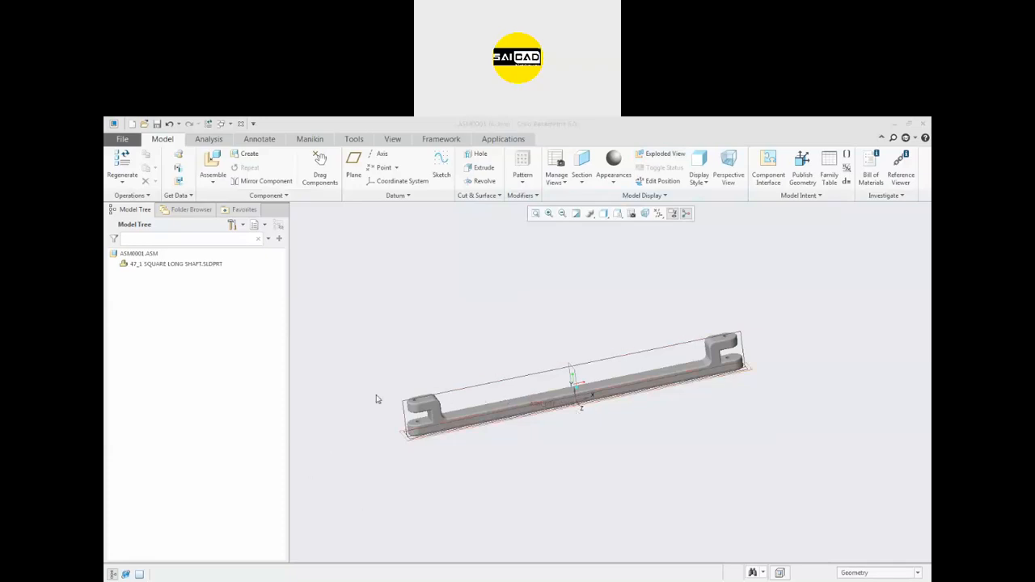
- Close the current assembly and create a new Design assembly using the default template
left_click(240, 124)
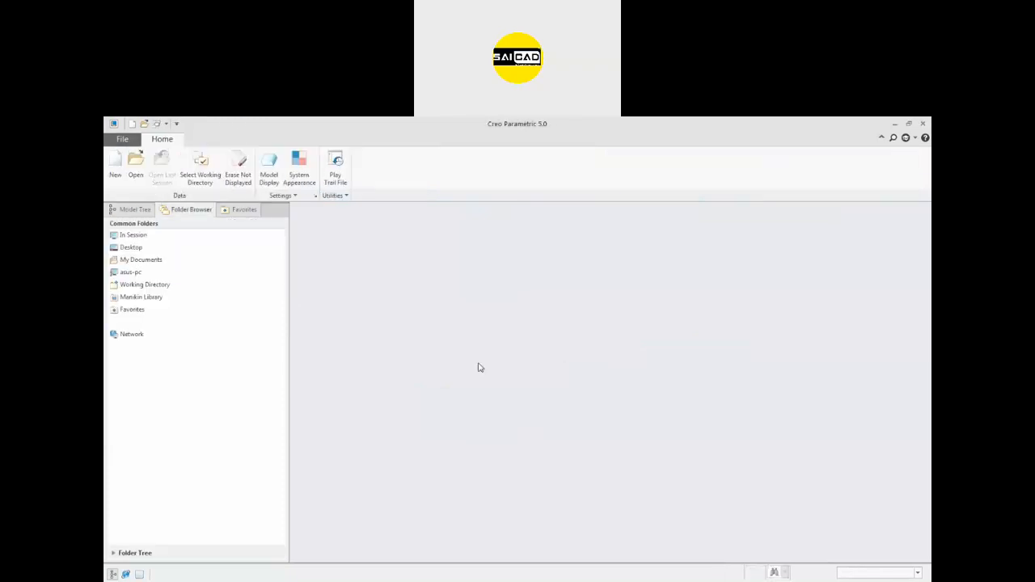
left_click(115, 166)
left_click(454, 330)
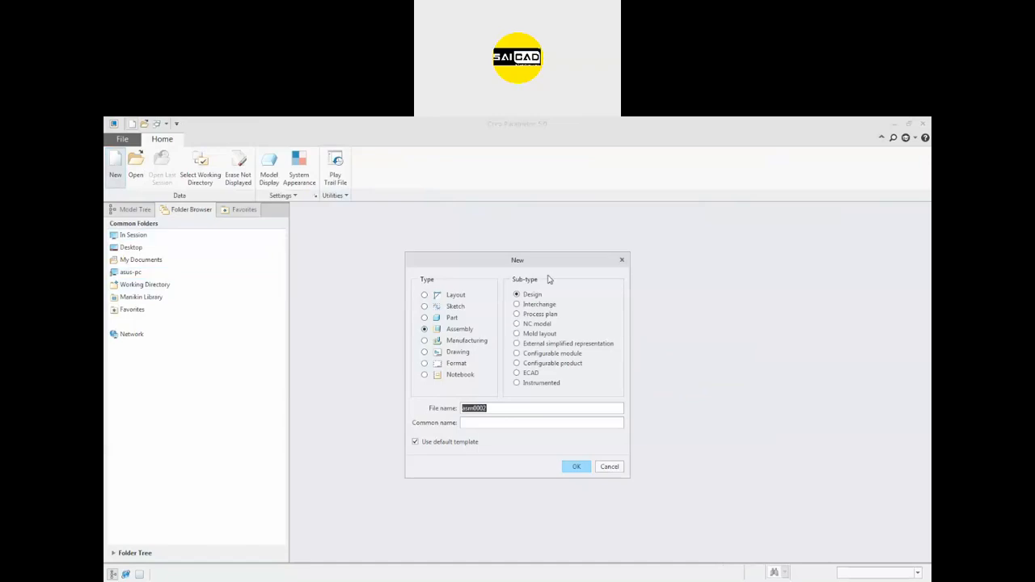
left_click(574, 467)
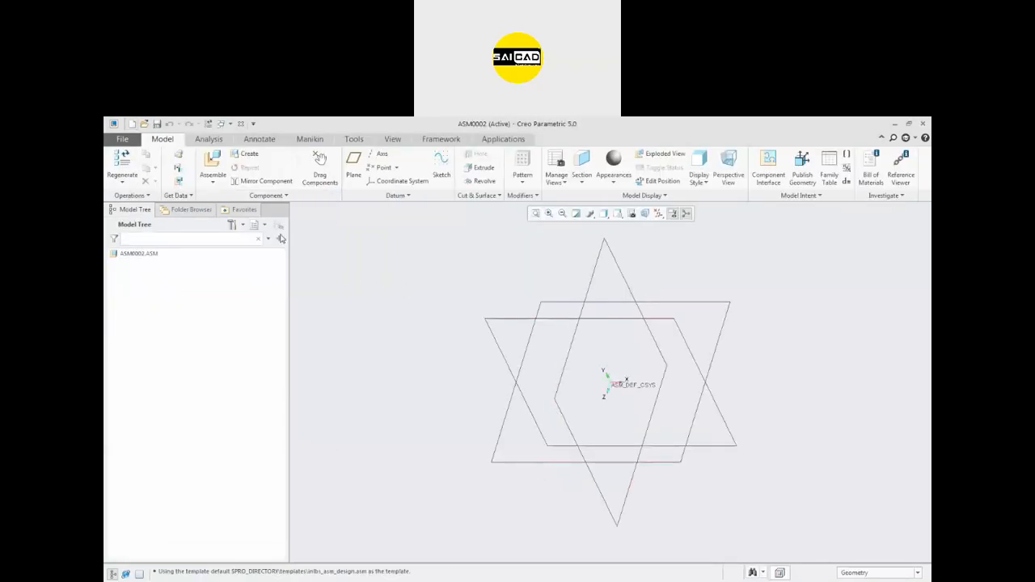
- List all file types in the 47 Wheel Assembly folder and bring 47_1 Square long shaft.SLDPRT into the new assembly
left_click(213, 161)
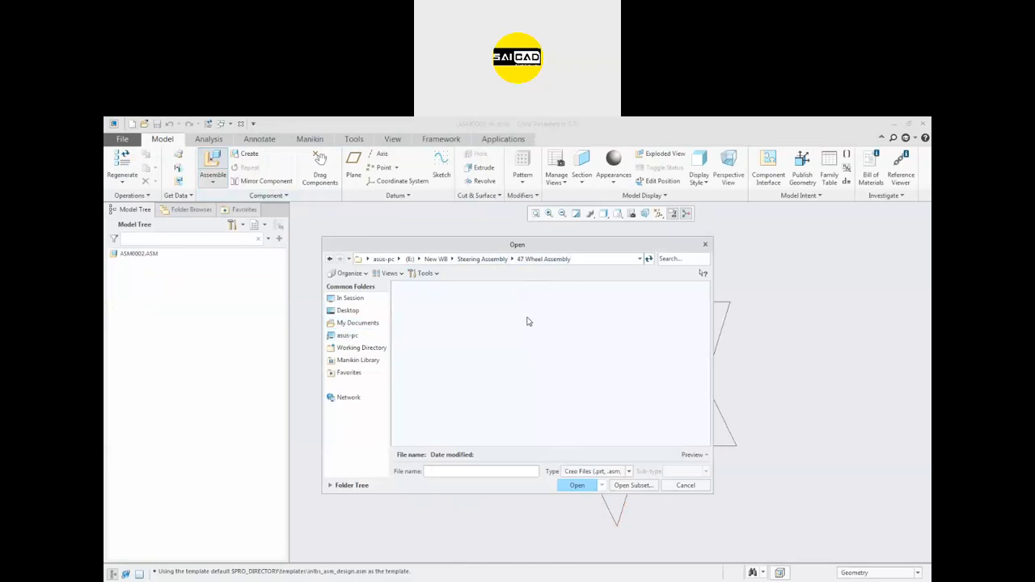
left_click(561, 476)
left_click(571, 256)
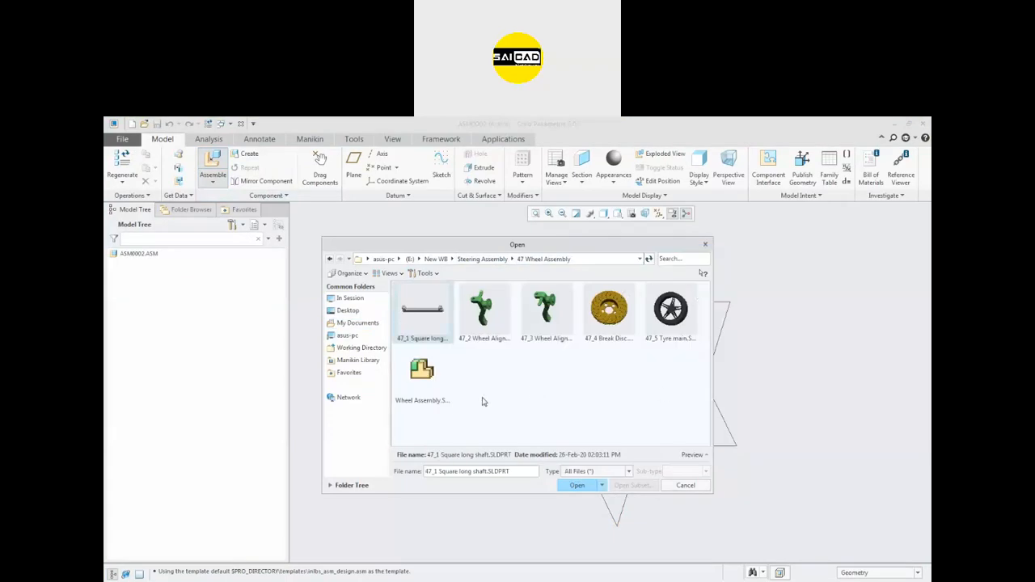
double_click(431, 305)
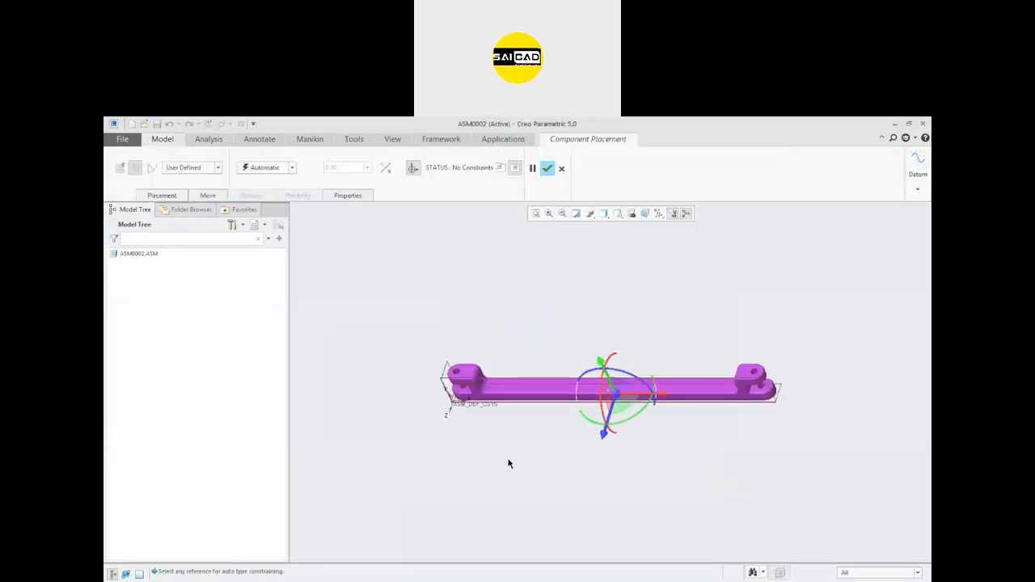
- Fix the square long shaft with the Default constraint and accept its placement
right_click(584, 292)
left_click(520, 370)
right_click(557, 296)
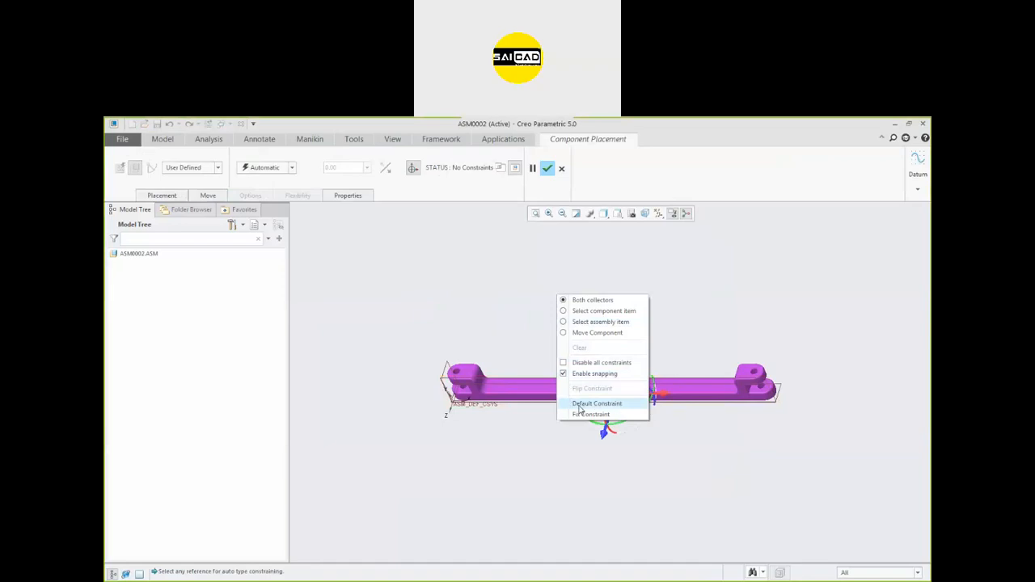
left_click(579, 404)
scroll(549, 464, "up", 3)
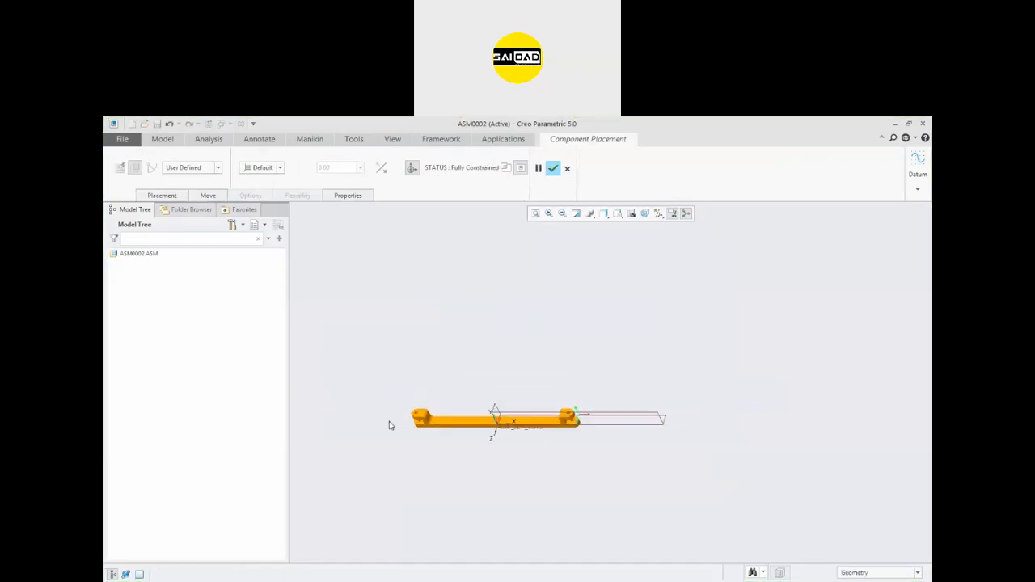
scroll(390, 426, "down", 2)
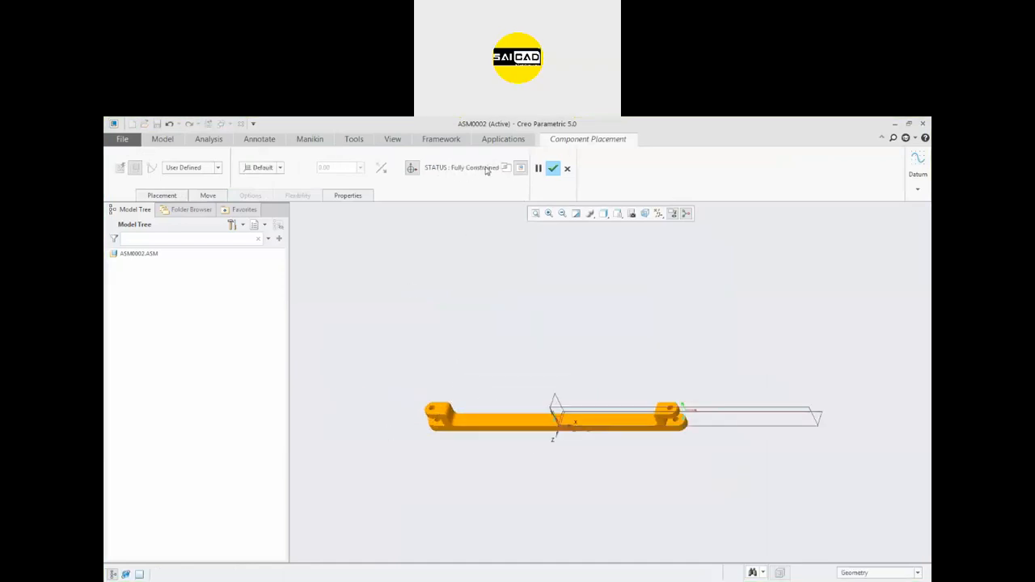
left_click(553, 168)
scroll(507, 448, "down", 2)
middle_click_drag(507, 448, 520, 385)
- Bring the 47_2 Wheel Align... part into the assembly as the second component, listing all file types
left_click(213, 165)
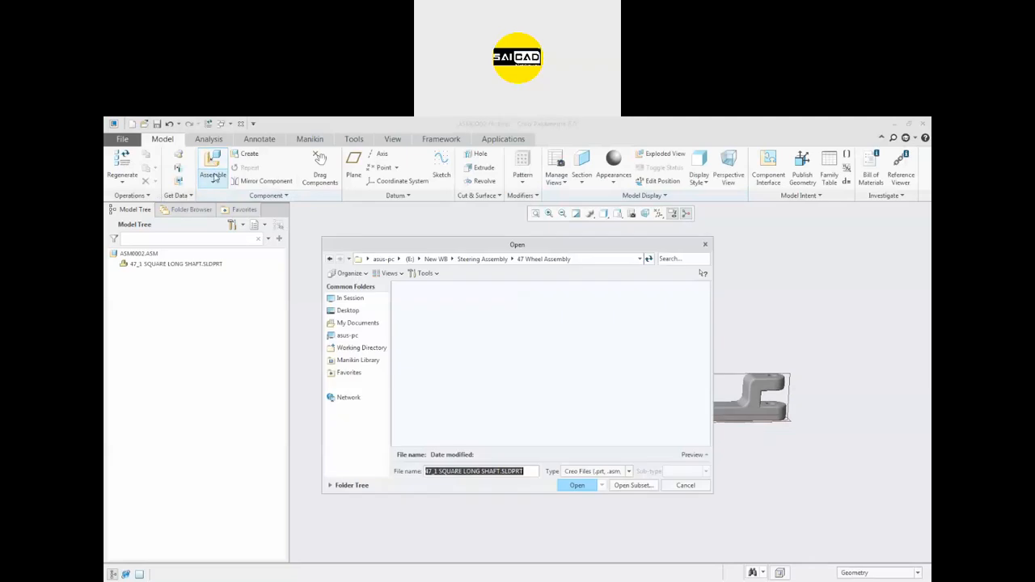
left_click(594, 472)
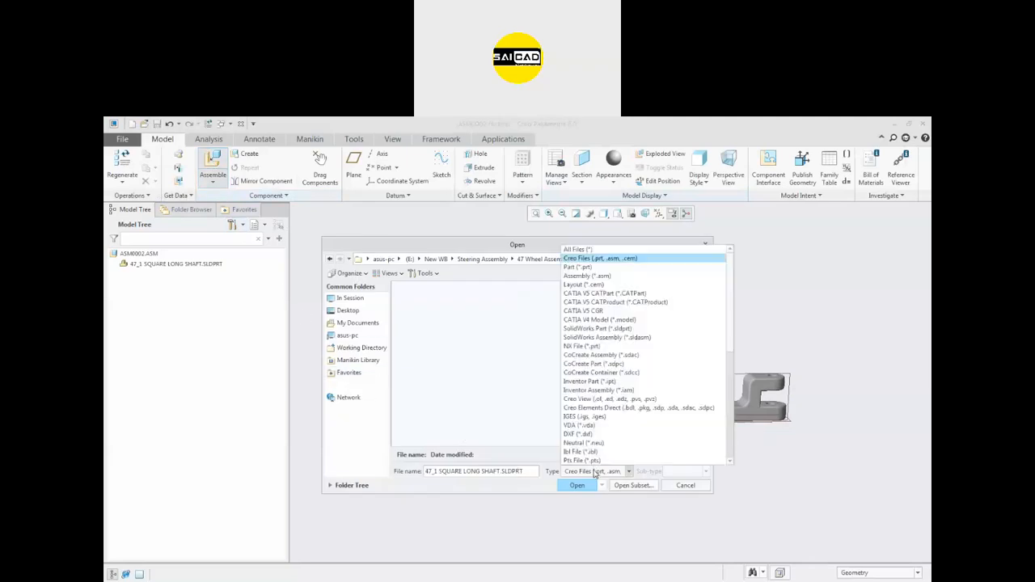
left_click(577, 249)
double_click(499, 319)
- Move the unconstrained wheel alignment part to the shaft's fork end and back to a free spot beside it
middle_click_drag(658, 352, 622, 365)
scroll(720, 375, "down", 3)
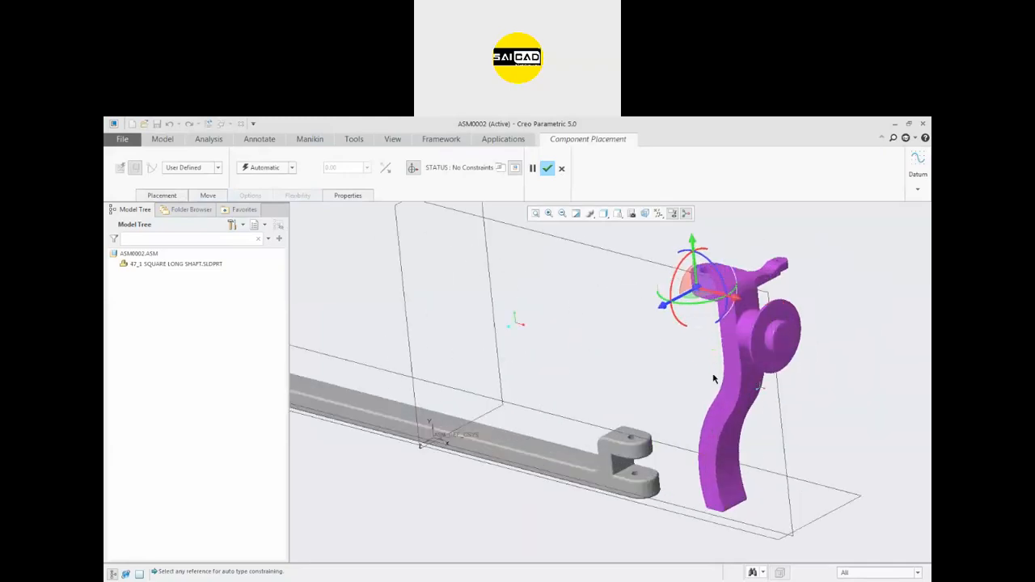
scroll(690, 394, "up", 1)
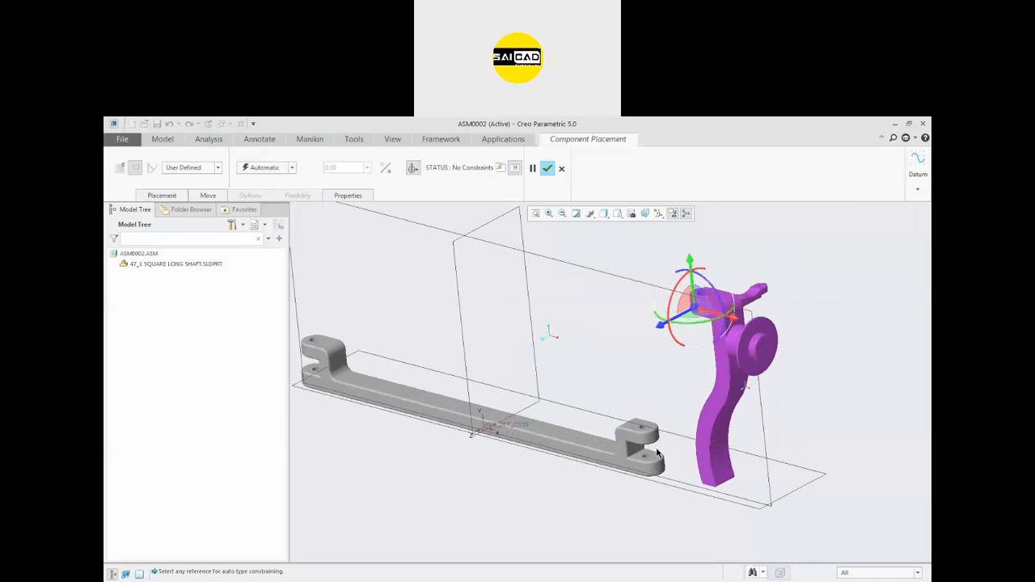
scroll(683, 299, "down", 3)
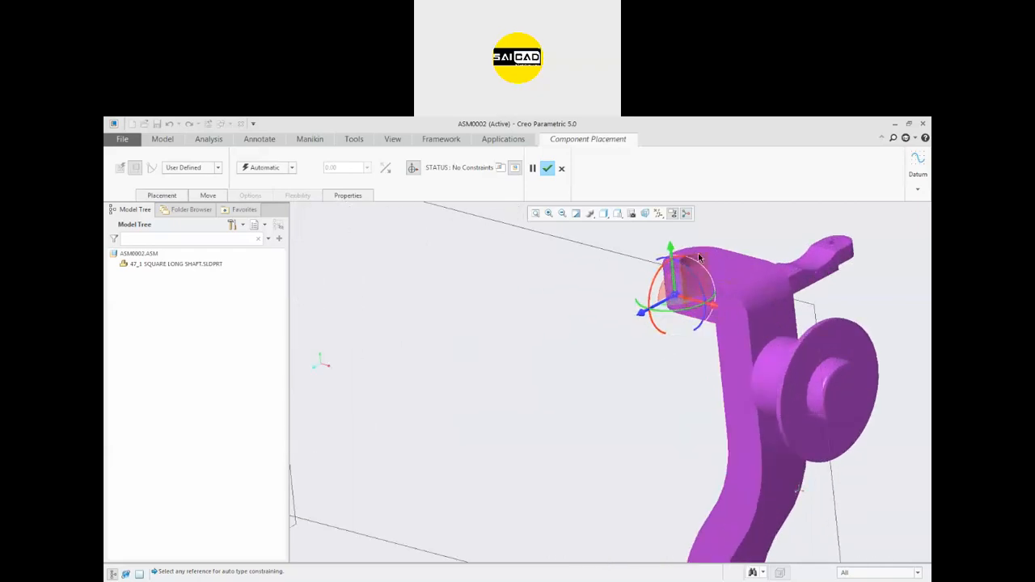
scroll(364, 389, "up", 2)
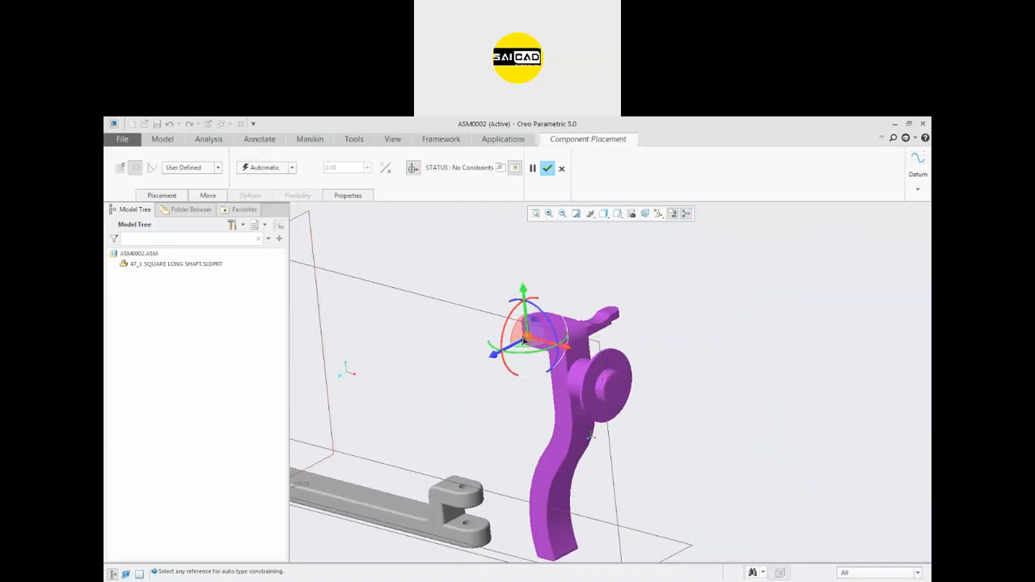
left_click_drag(523, 338, 487, 524)
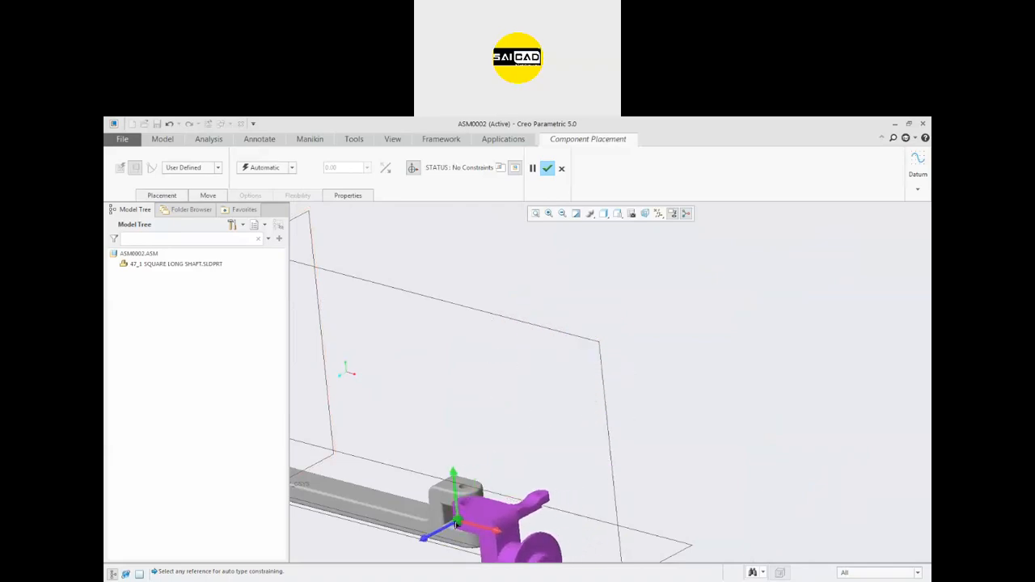
middle_click_drag(529, 420, 502, 501)
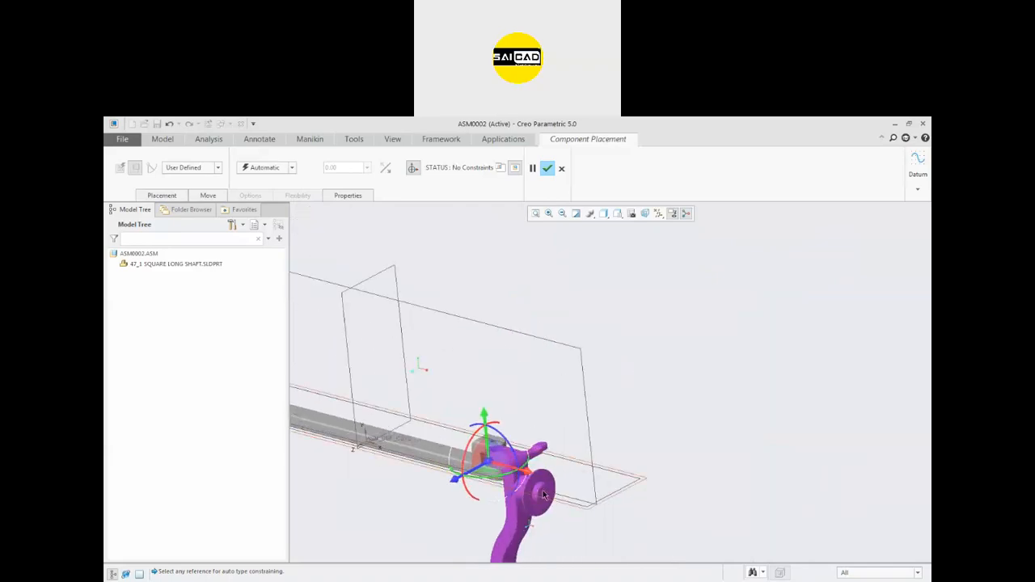
- Set the wheel alignment part's connection type to Pin and show its placement references
scroll(477, 476, "down", 4)
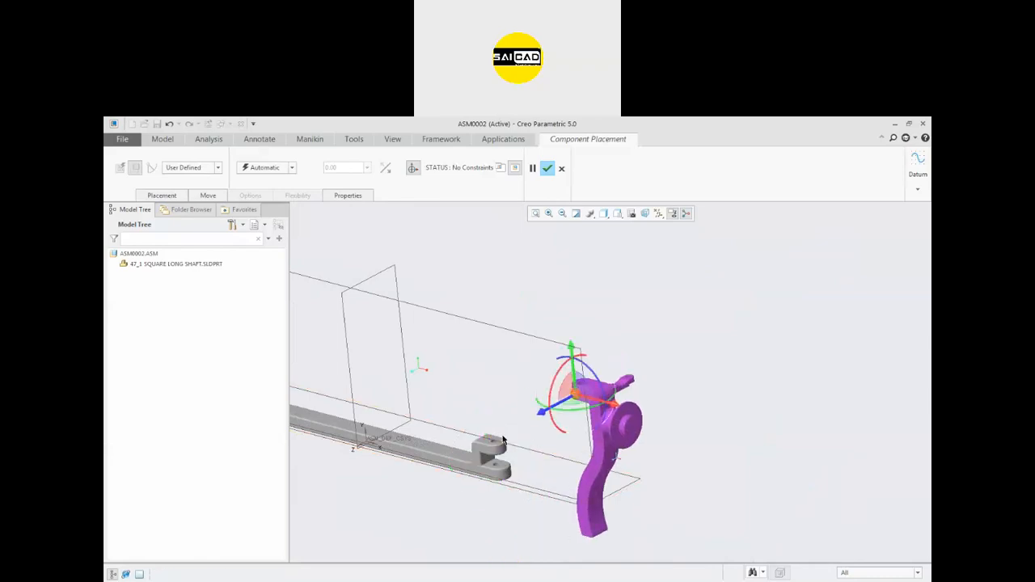
scroll(477, 477, "down", 2)
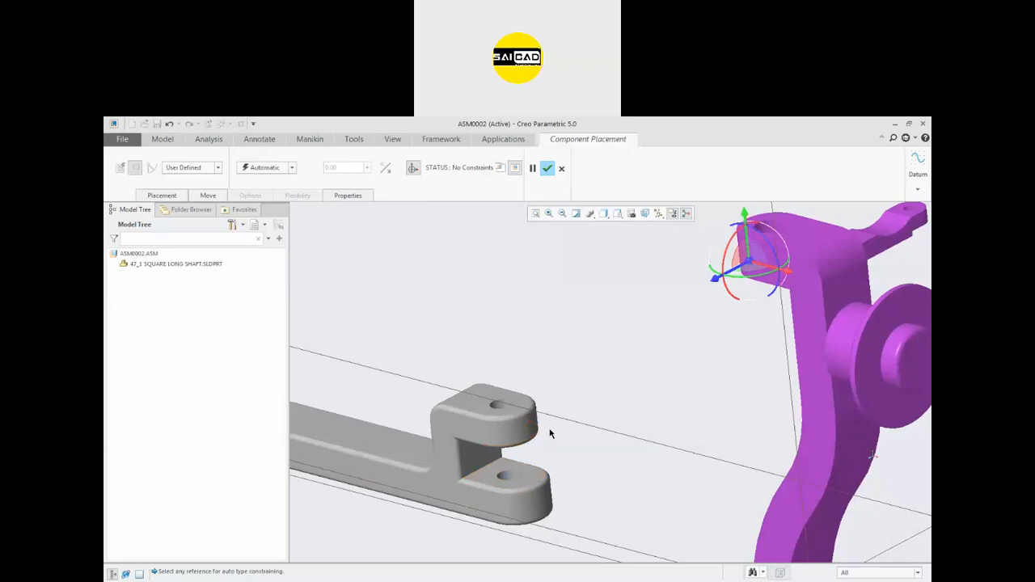
left_click(217, 168)
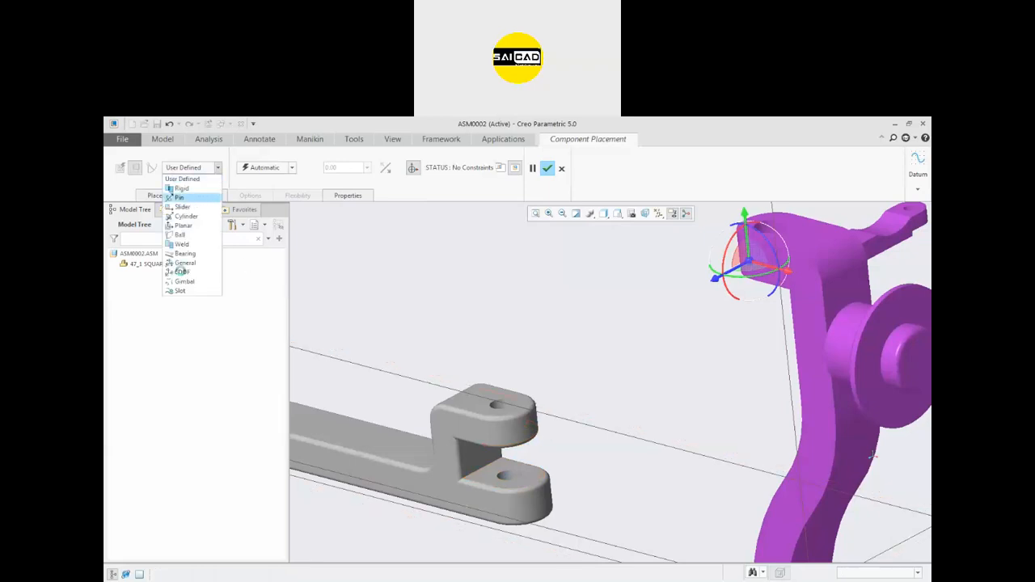
left_click(190, 197)
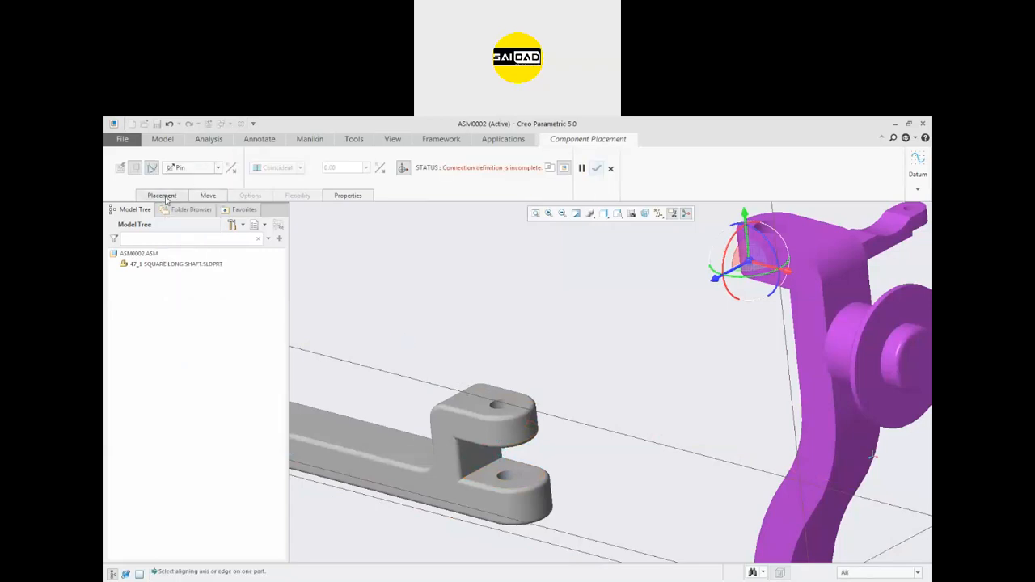
left_click(166, 197)
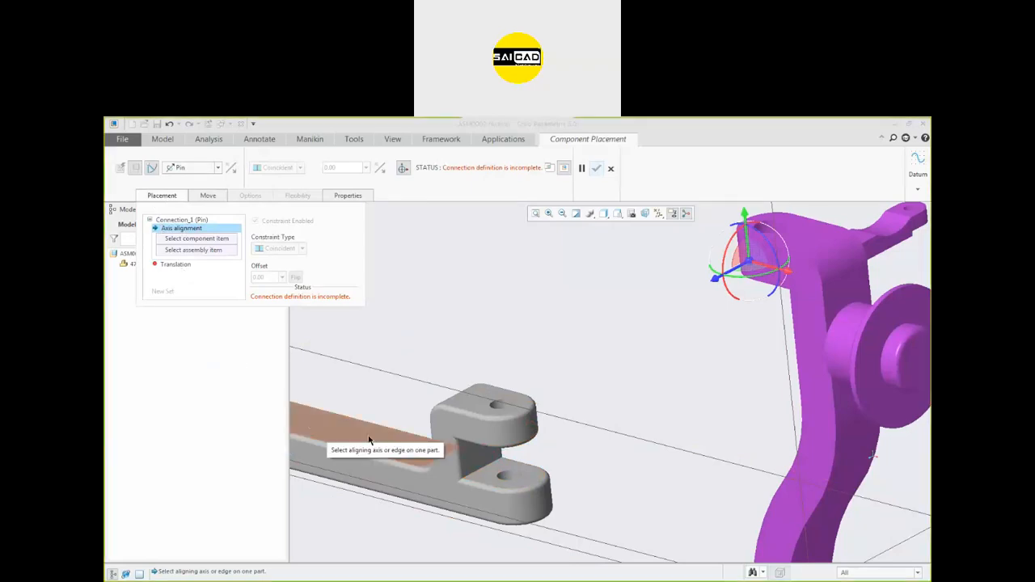
- Try to align the pin axis using the rounded outer face of the shaft's fork and the wheel alignment part's arm end
scroll(527, 402, "up", 4)
left_click(544, 431)
scroll(591, 355, "down", 4)
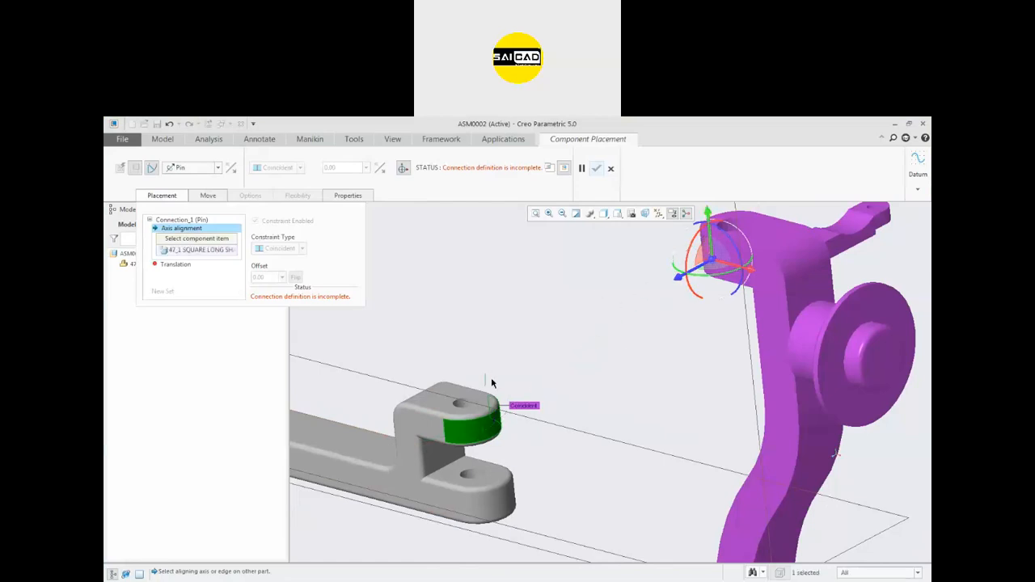
scroll(744, 214, "up", 3)
left_click(746, 212)
scroll(661, 337, "down", 5)
middle_click_drag(610, 411, 628, 411)
left_click_drag(543, 294, 536, 339)
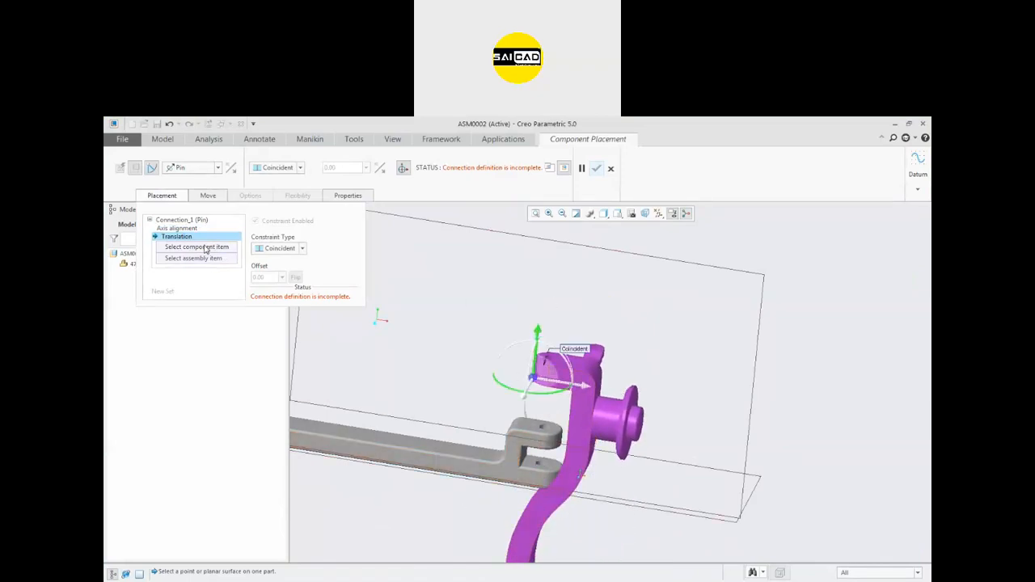
- Remove both the component and assembly references from the pin's axis alignment
left_click(174, 229)
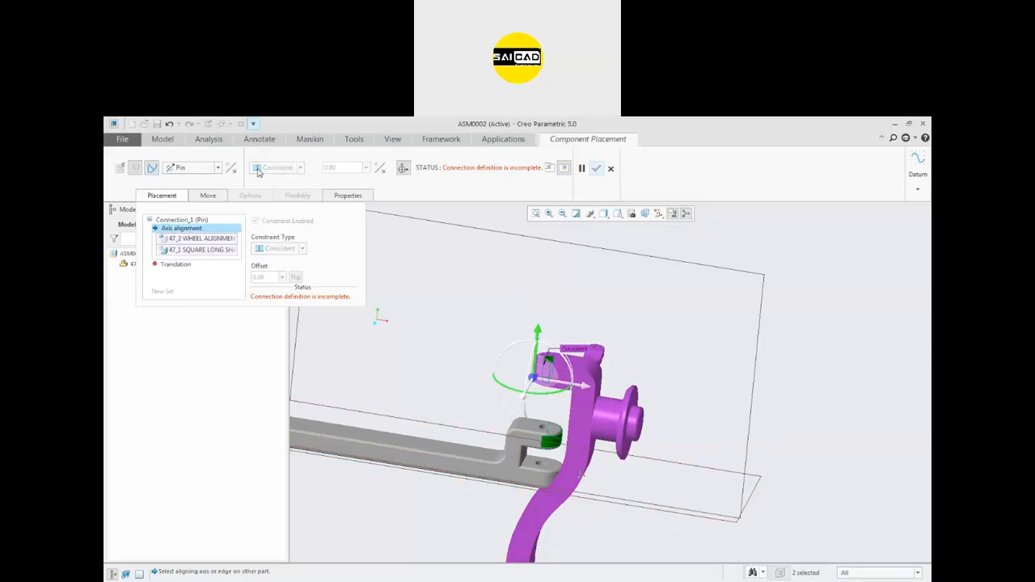
right_click(190, 241)
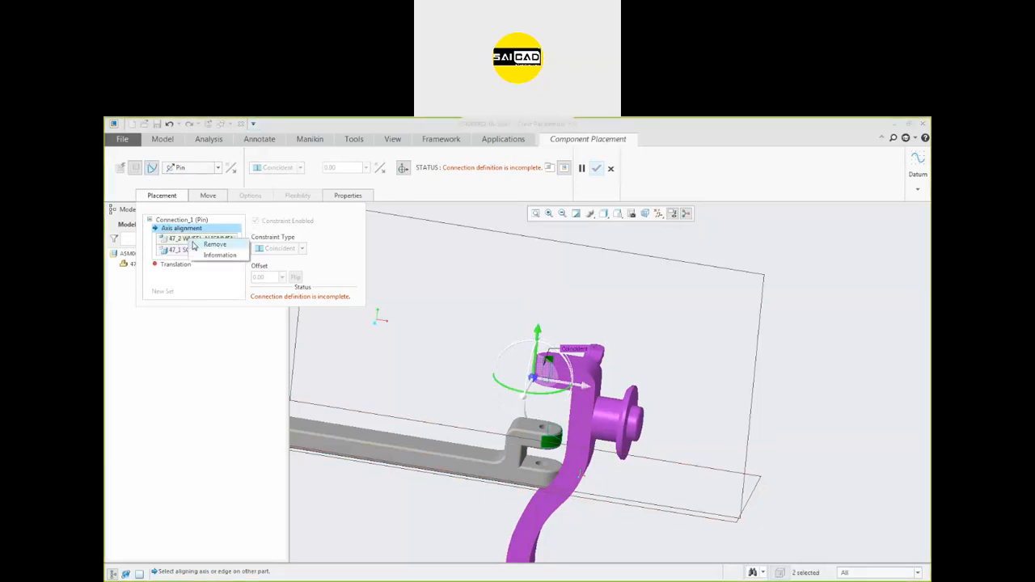
left_click(202, 244)
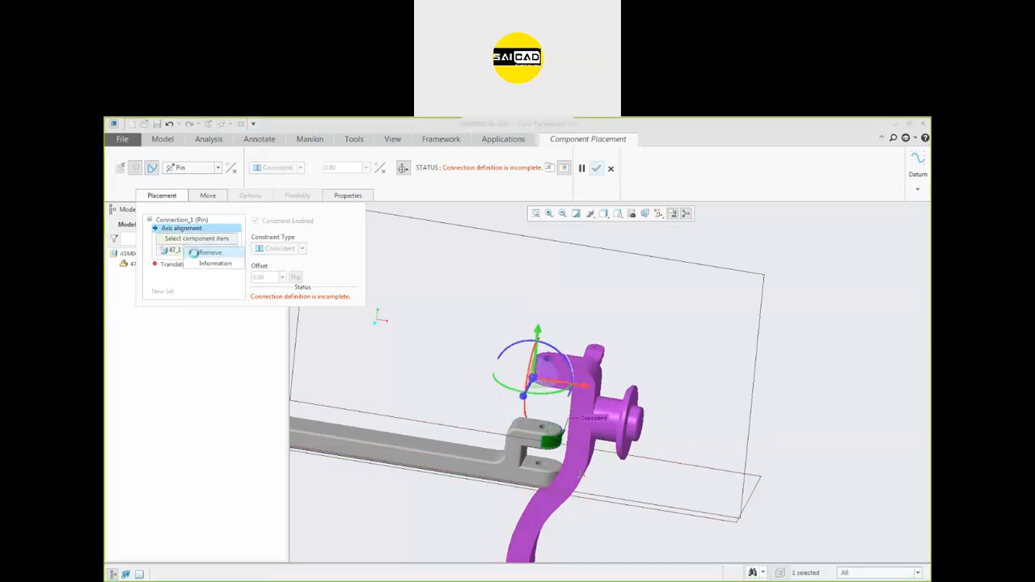
right_click(184, 229)
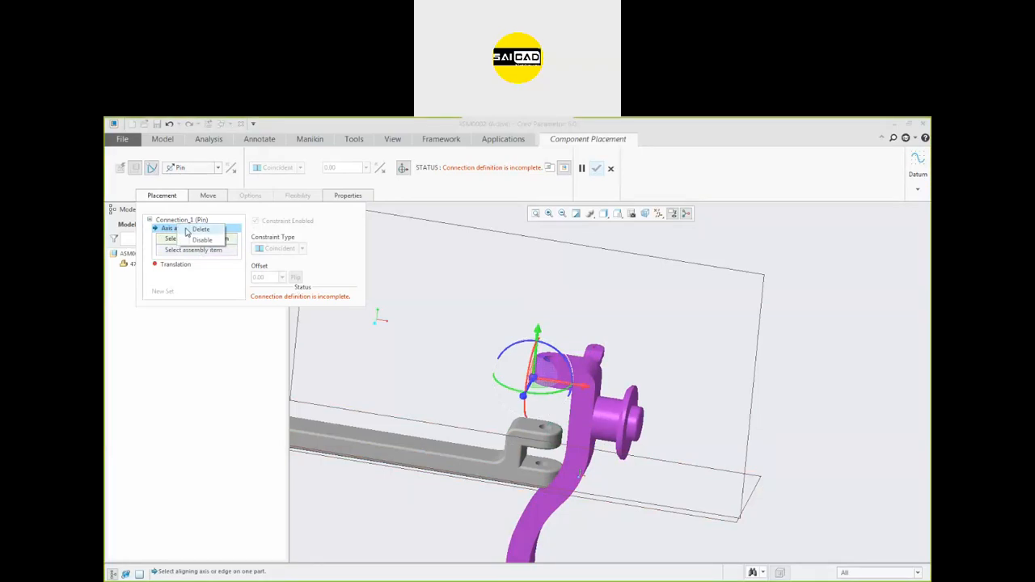
left_click(203, 310)
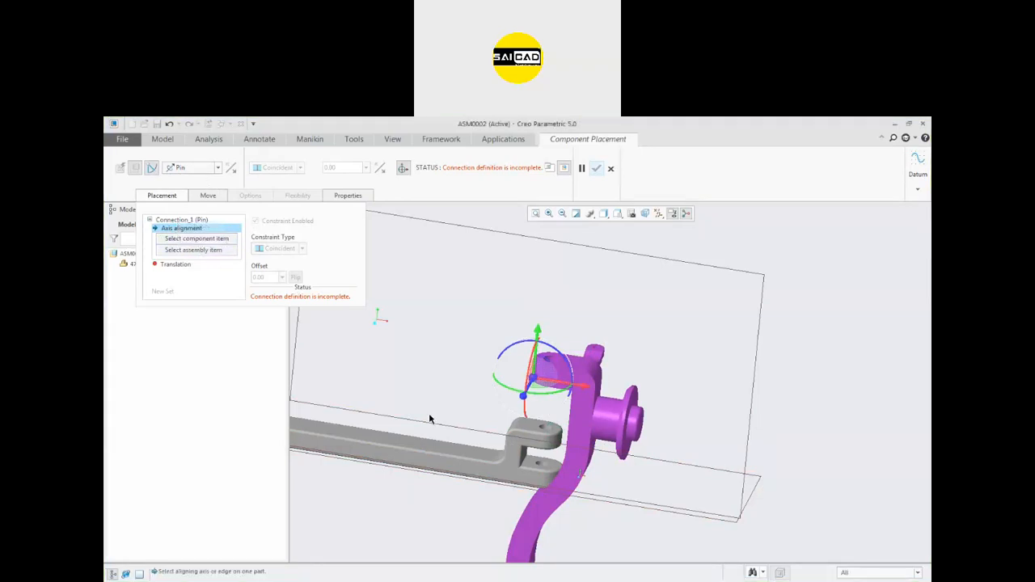
- Align the fork's upper hole with the hole in the wheel alignment part's arm, and slide the part along that axis toward the fork
scroll(536, 439, "up", 3)
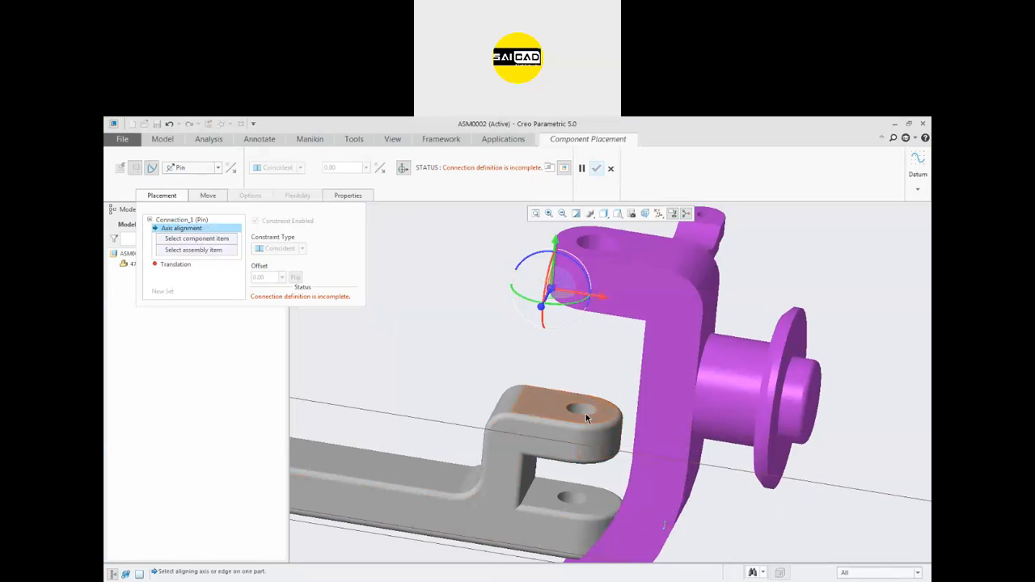
left_click(585, 412)
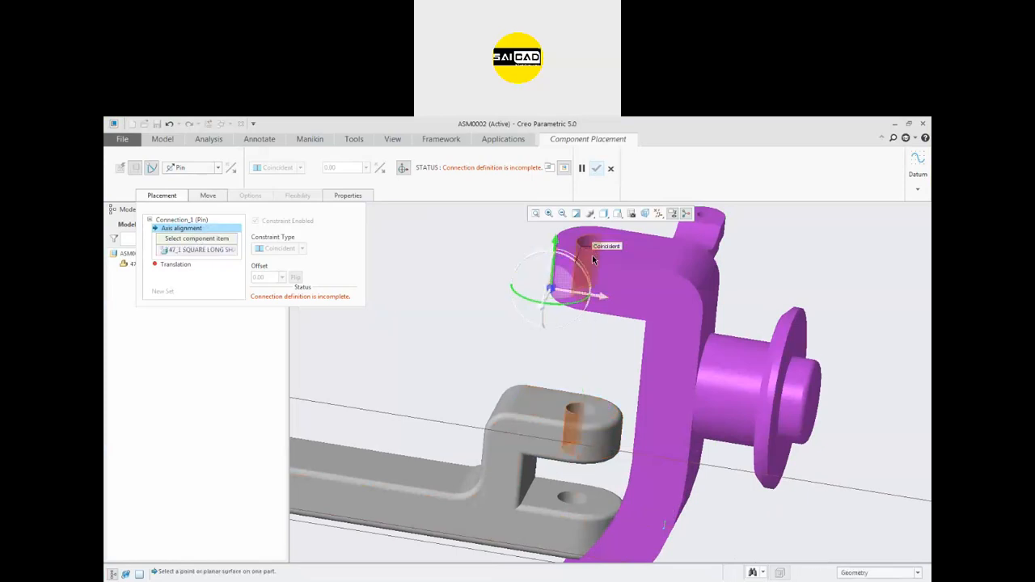
left_click(592, 255)
scroll(563, 305, "down", 3)
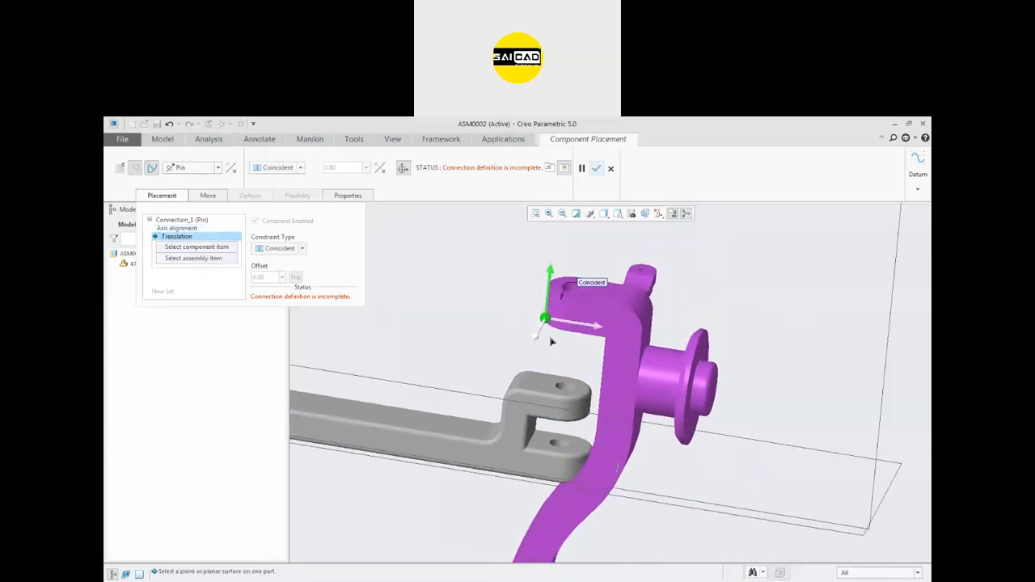
mouse_move(549, 300)
left_mouse_down()
mouse_move(534, 356)
mouse_move(546, 314)
left_mouse_up()
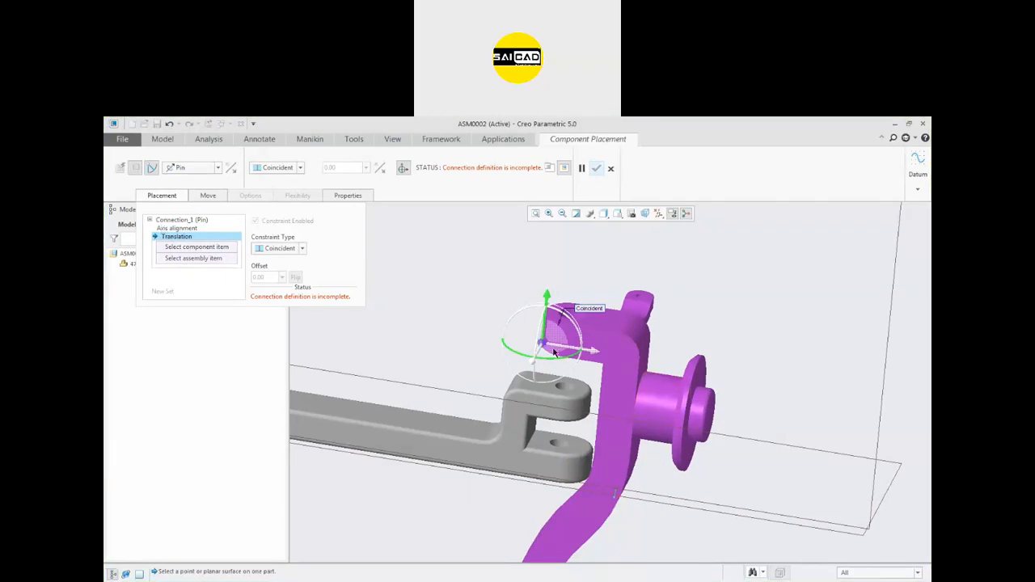
- Define the pin's translation by making the underside of the fork's upper lug coincident with the underside of the wheel alignment part's arm
scroll(558, 429, "down", 2)
middle_click_drag(558, 429, 568, 340)
scroll(569, 338, "down", 2)
left_click(522, 339)
scroll(516, 404, "up", 3)
scroll(557, 282, "down", 3)
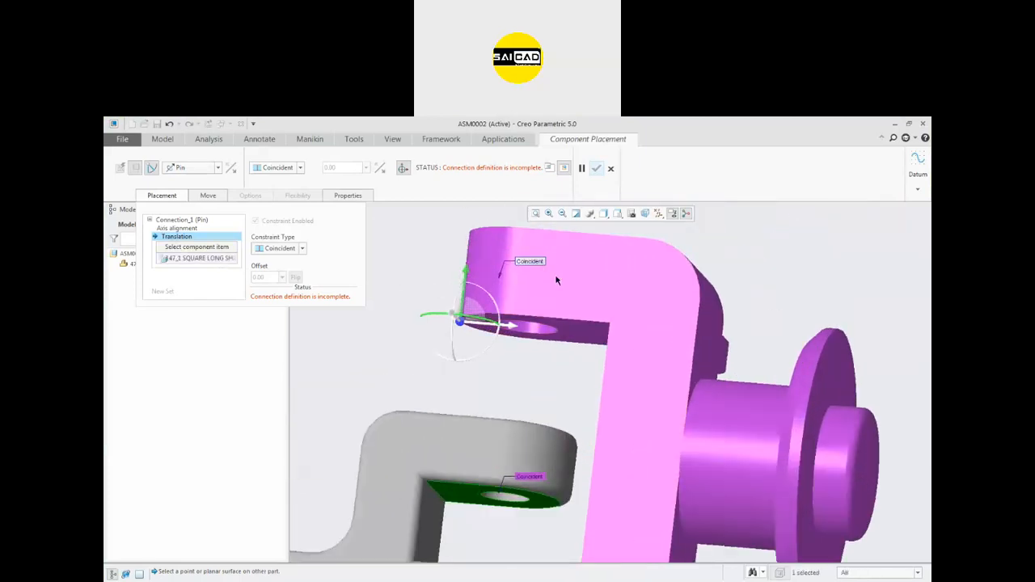
left_click(577, 338)
scroll(534, 342, "up", 2)
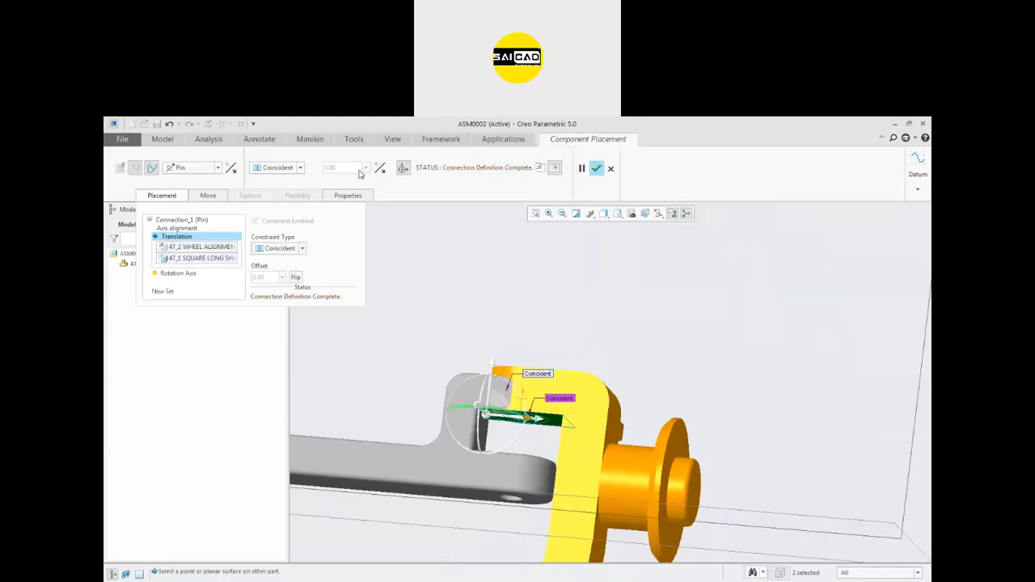
- Flip the translation constraint so the arm sits inside the fork, and swing the part until its flanged hub points away from the shaft
left_click(379, 167)
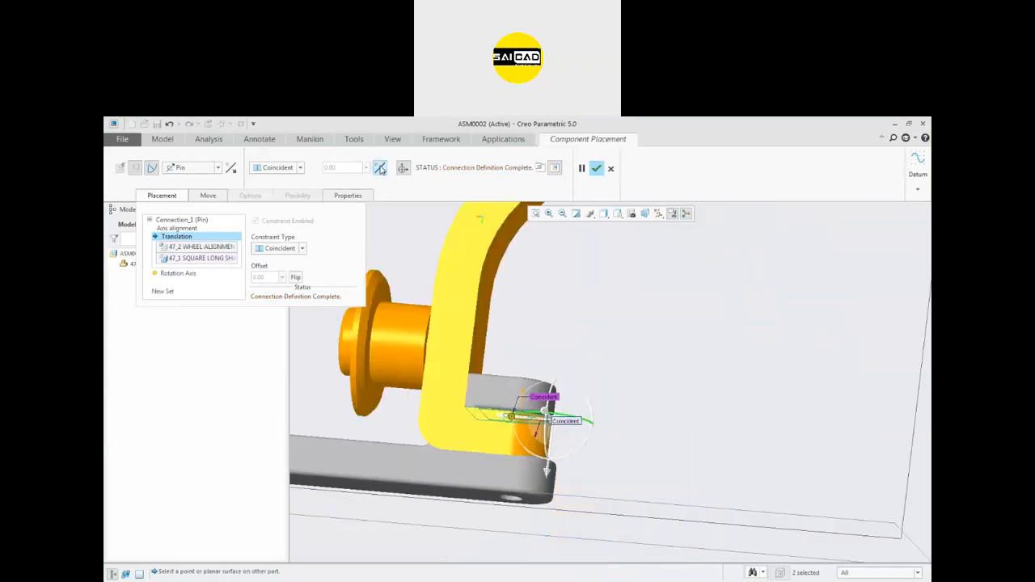
left_click(379, 167)
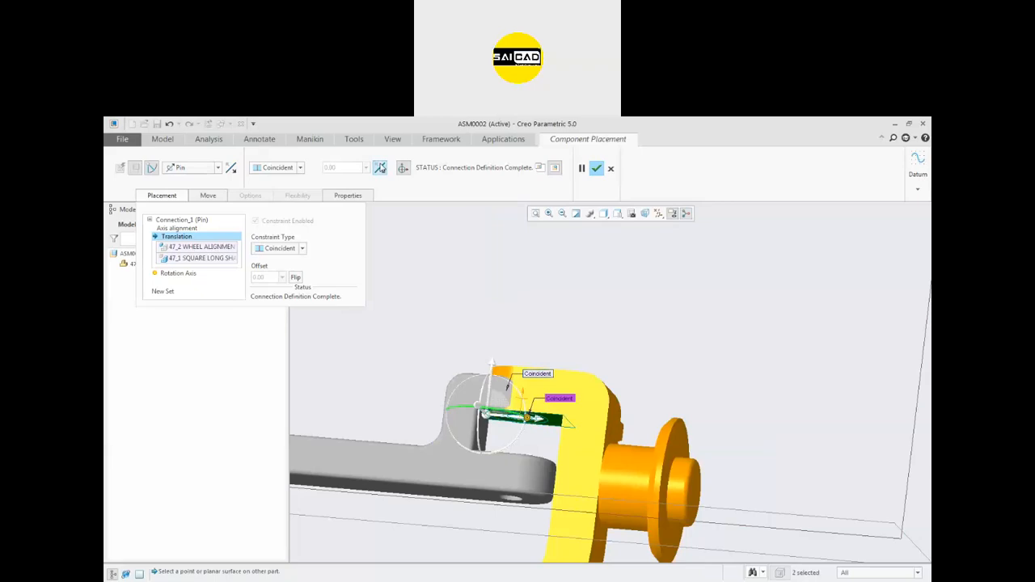
left_click(379, 168)
scroll(467, 394, "up", 3)
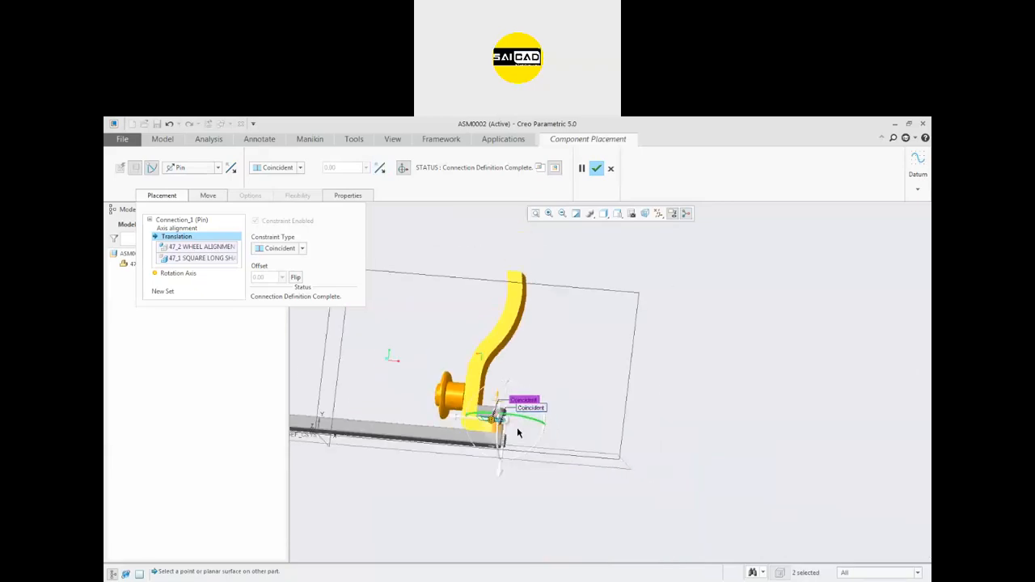
left_click_drag(526, 422, 484, 423)
mouse_move(442, 342)
middle_mouse_down()
mouse_move(444, 388)
mouse_move(441, 324)
middle_mouse_up()
scroll(483, 364, "down", 2)
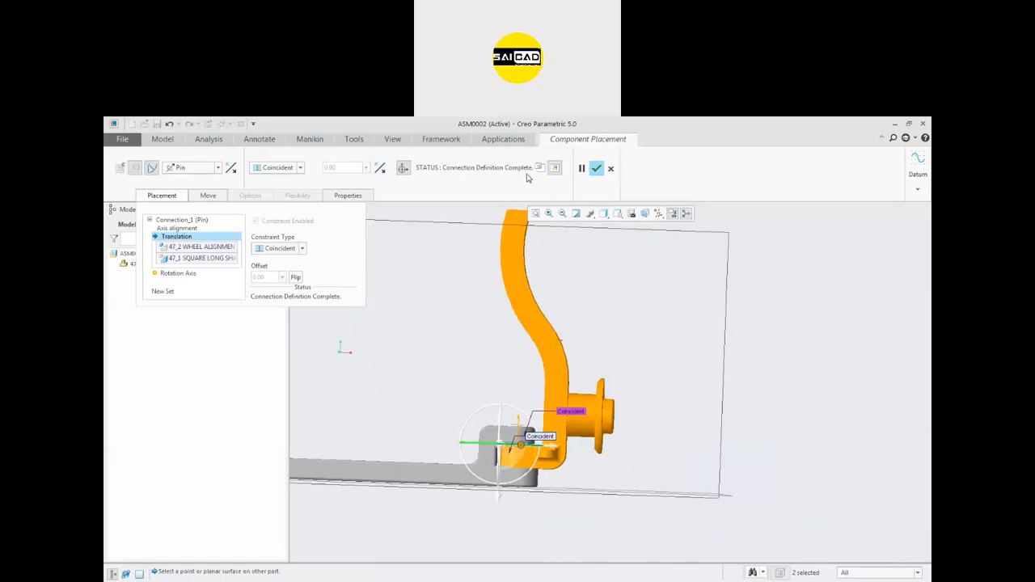
- Check the joint from several angles, rotate the wheel alignment part slightly about its pin, and accept the placement
scroll(545, 370, "up", 2)
middle_click_drag(555, 346, 507, 429)
scroll(506, 437, "down", 2)
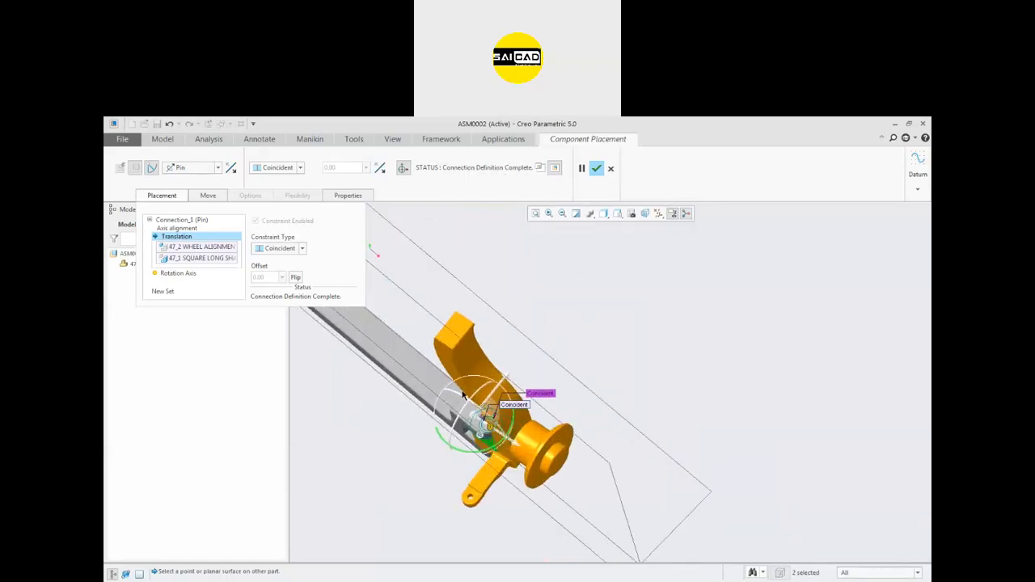
middle_click_drag(615, 473, 535, 327)
scroll(491, 339, "up", 1)
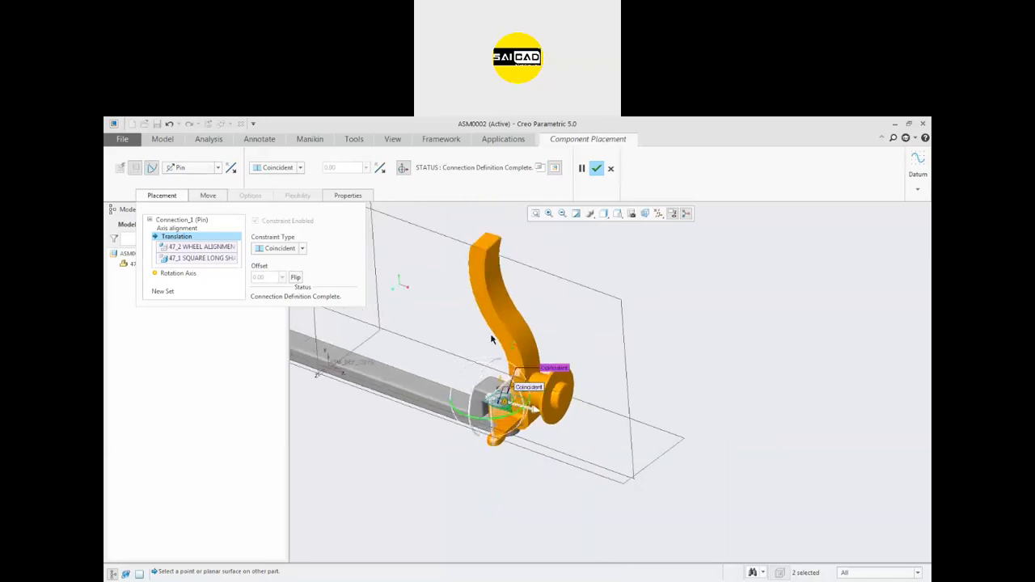
scroll(491, 340, "down", 2)
scroll(554, 373, "up", 3)
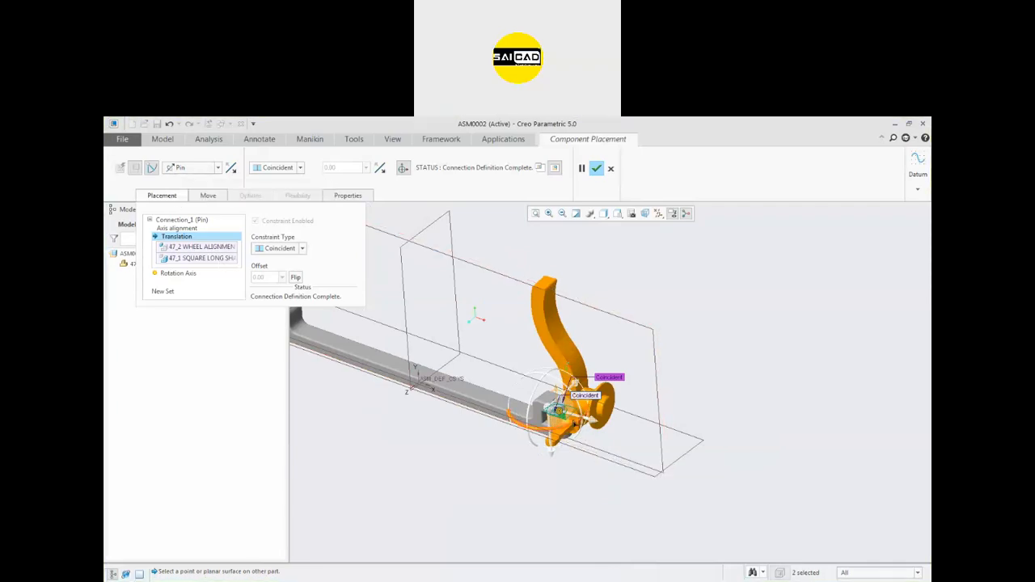
mouse_move(571, 430)
left_mouse_down()
mouse_move(493, 425)
mouse_move(569, 443)
mouse_move(534, 444)
mouse_move(578, 425)
left_mouse_up()
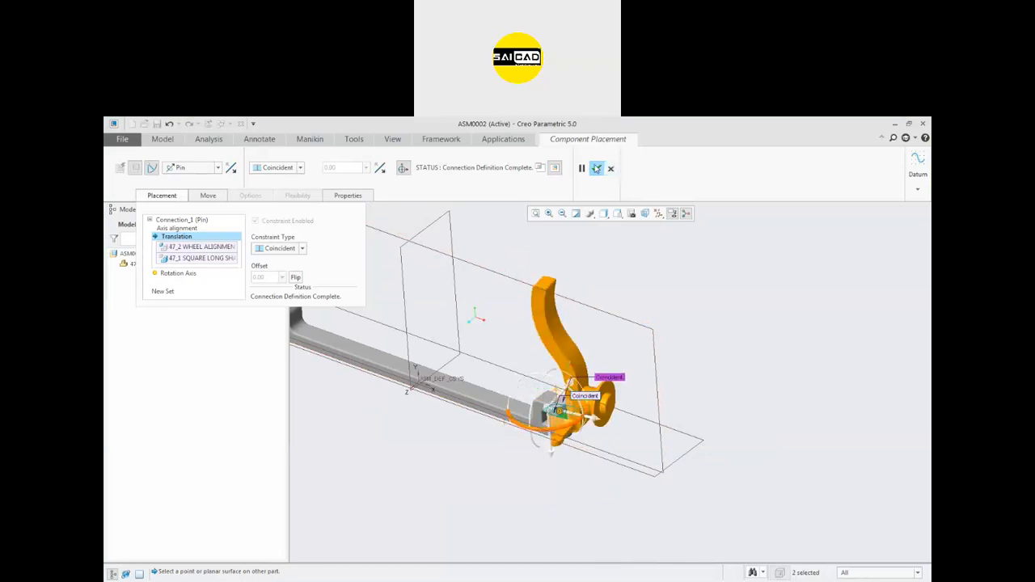
left_click(596, 167)
- Examine the placed wheel alignment part at the fork and highlight it from the model tree
scroll(589, 430, "down", 2)
scroll(637, 406, "up", 3)
middle_click_drag(637, 406, 684, 395)
scroll(629, 445, "down", 3)
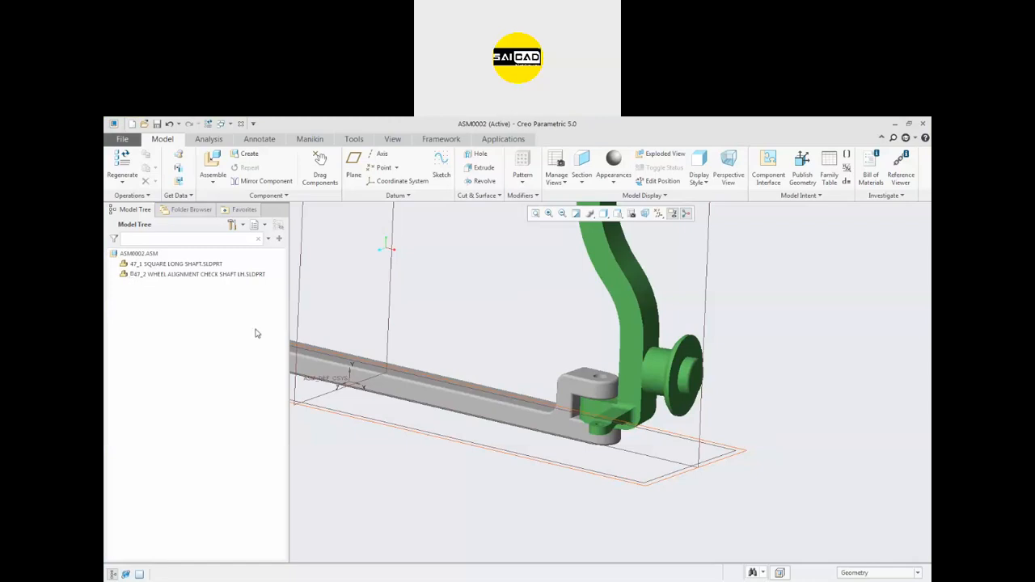
left_click(182, 275)
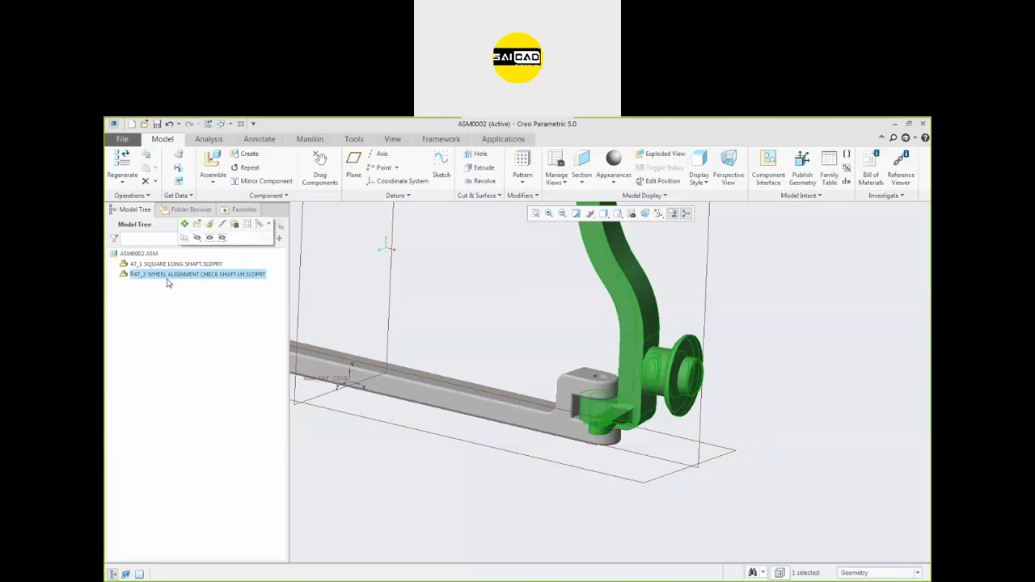
left_click(547, 307)
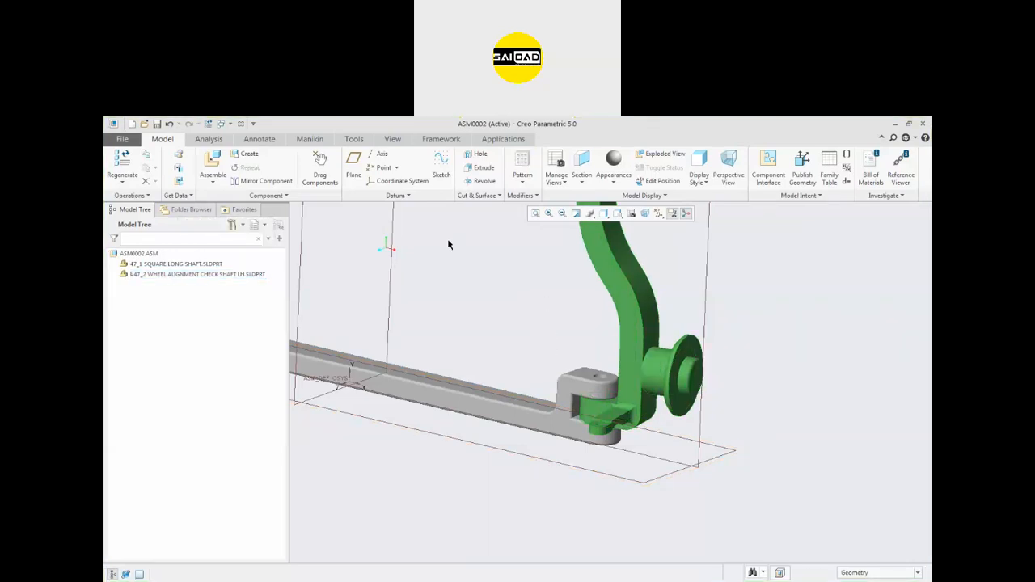
scroll(674, 459, "up", 3)
scroll(625, 384, "down", 2)
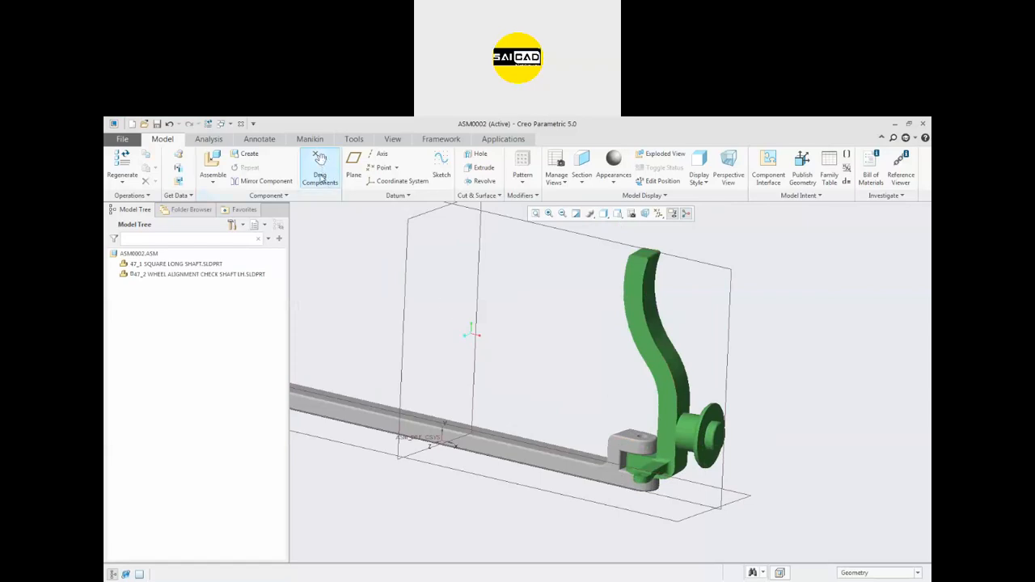
- Swing the wheel alignment part about its pin with Drag Components and leave its flanged hub pointing away from the shaft
left_click(321, 171)
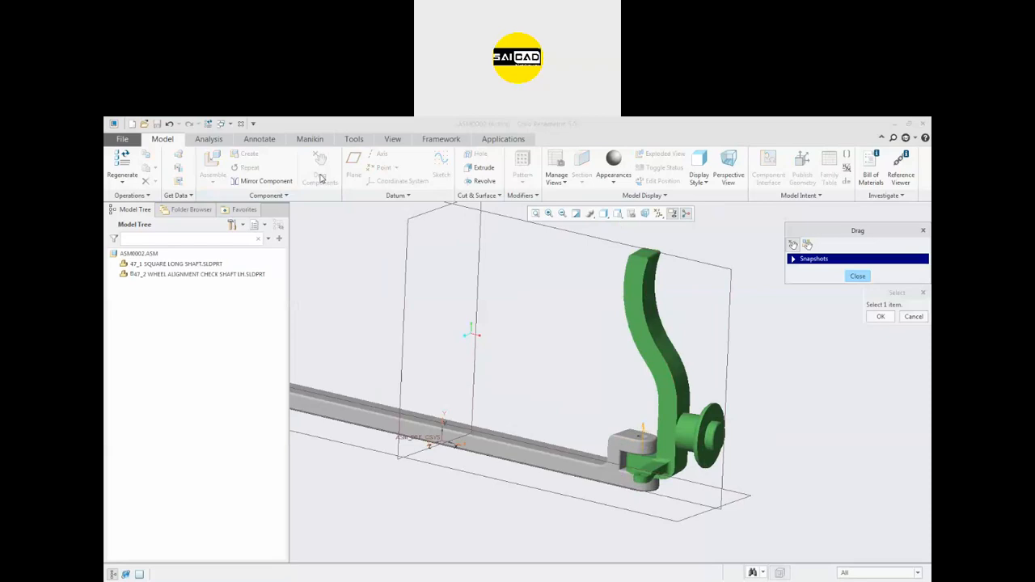
left_click(670, 377)
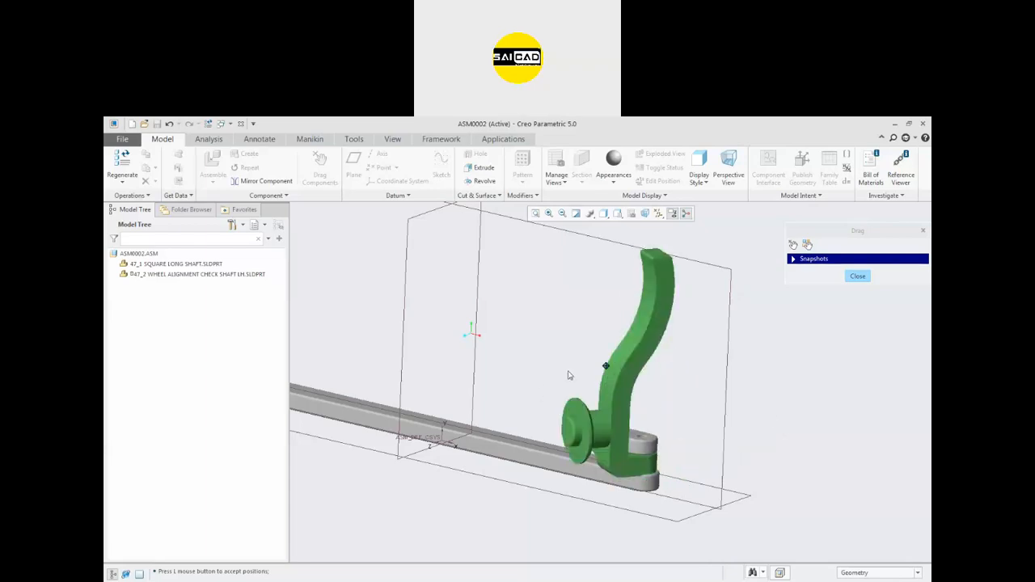
left_click(749, 474)
left_click(855, 277)
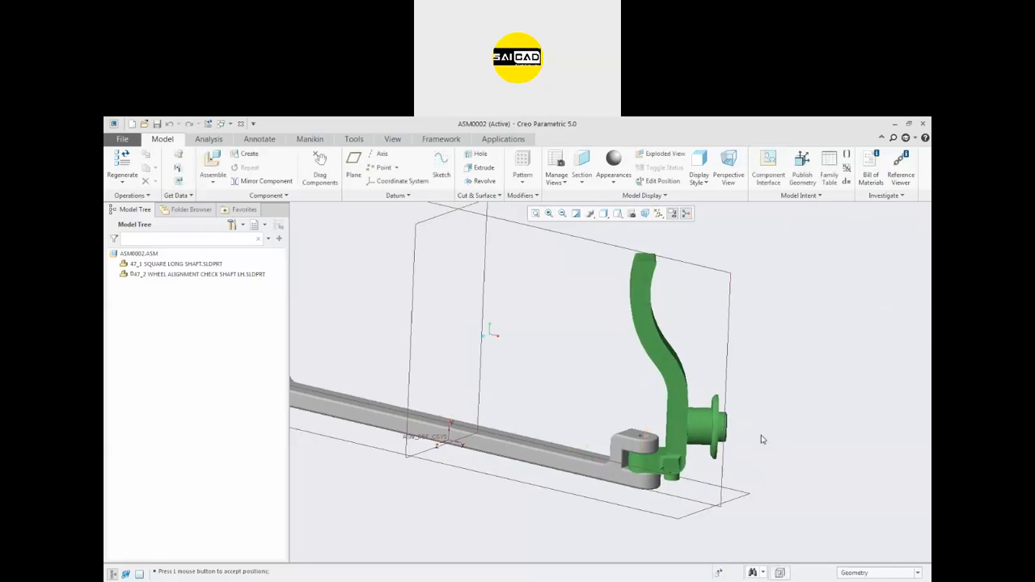
- Edit the wheel alignment part's placement definition and clear the existing references of its pin connection
left_click(206, 276)
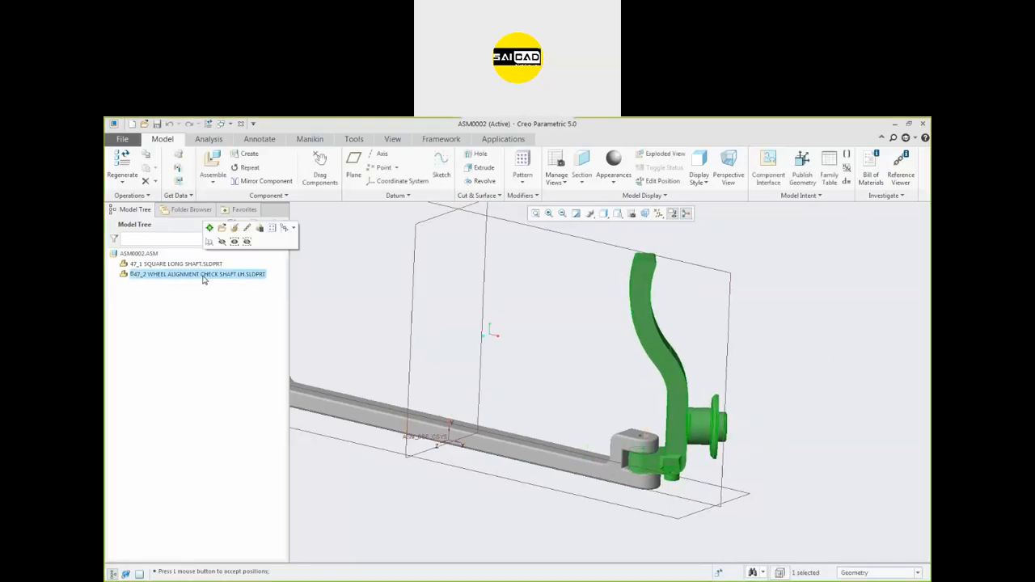
left_click(223, 230)
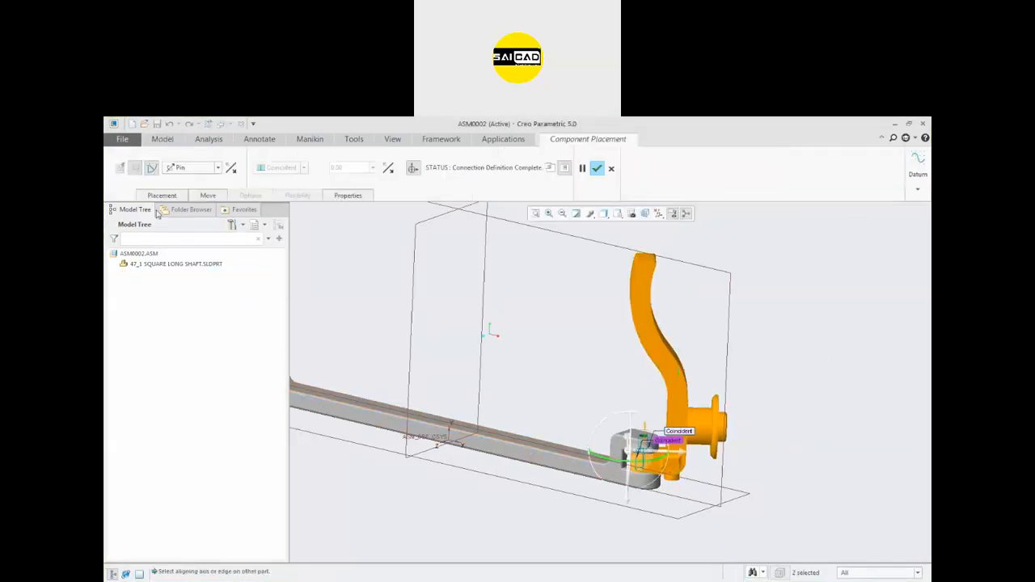
left_click(161, 196)
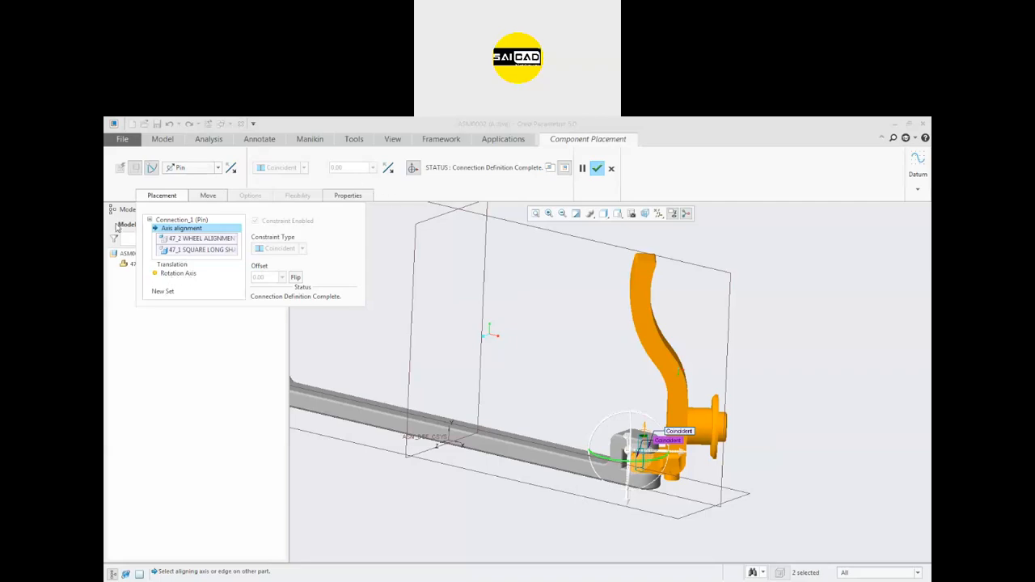
right_click(183, 228)
left_click(201, 222)
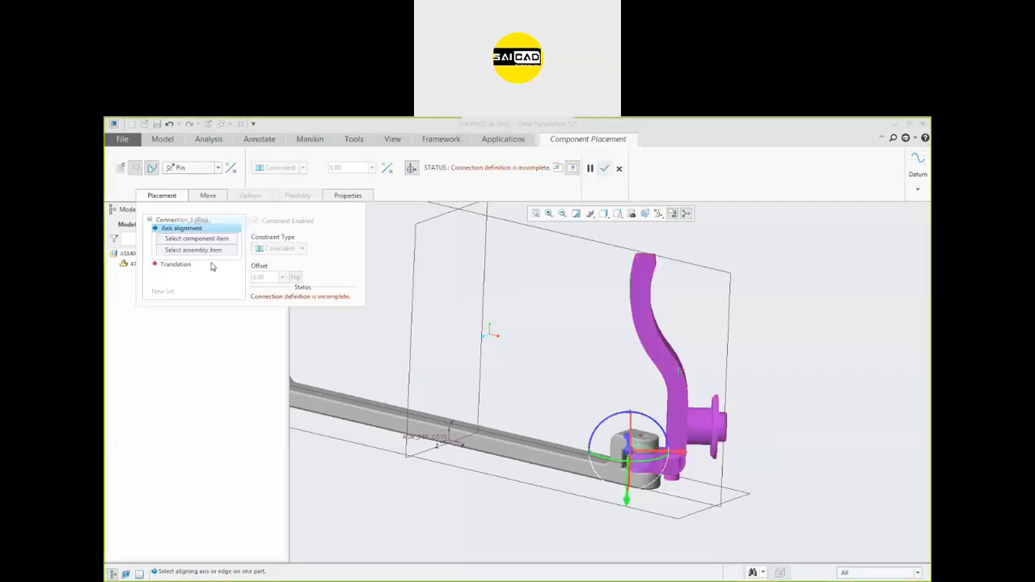
- Pull the wheel alignment part out of the fork until it is well clear of the square long shaft
left_click_drag(744, 427, 780, 415)
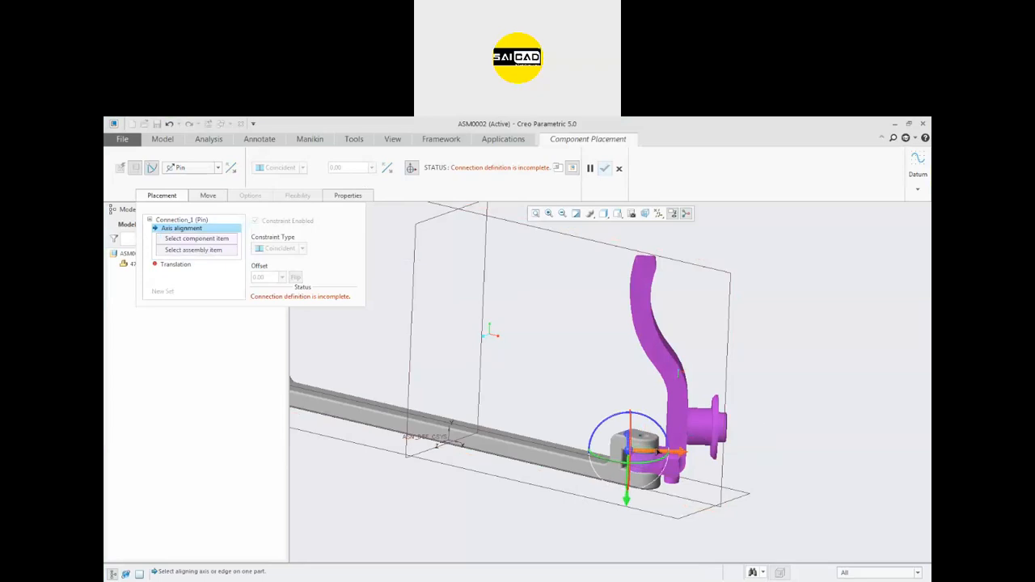
left_click_drag(671, 455, 764, 438)
left_click_drag(663, 445, 816, 427)
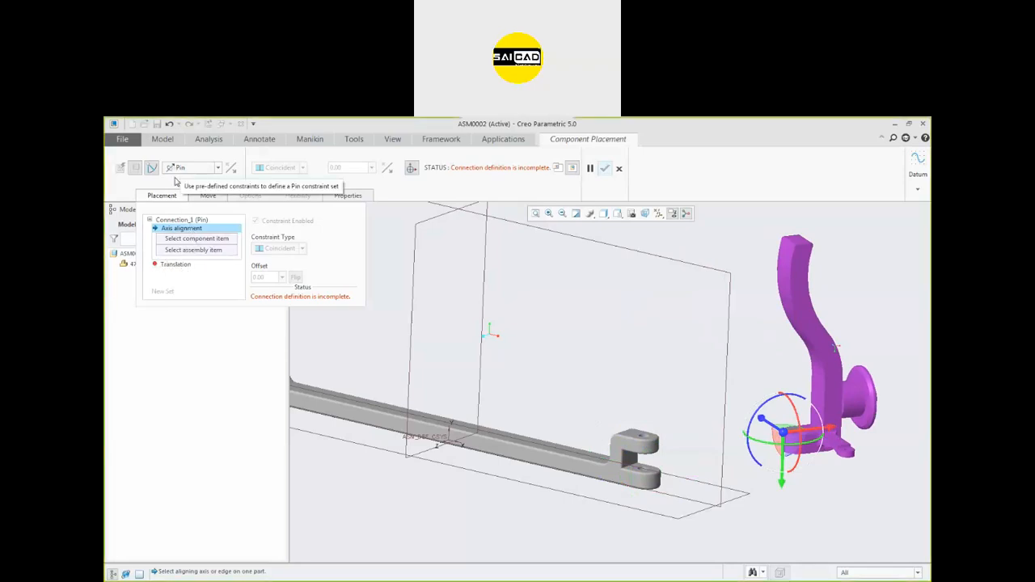
- Align the pin axis through the fork's hole and the hole in the wheel alignment part's arm, and raise the part above the fork
scroll(643, 453, "up", 5)
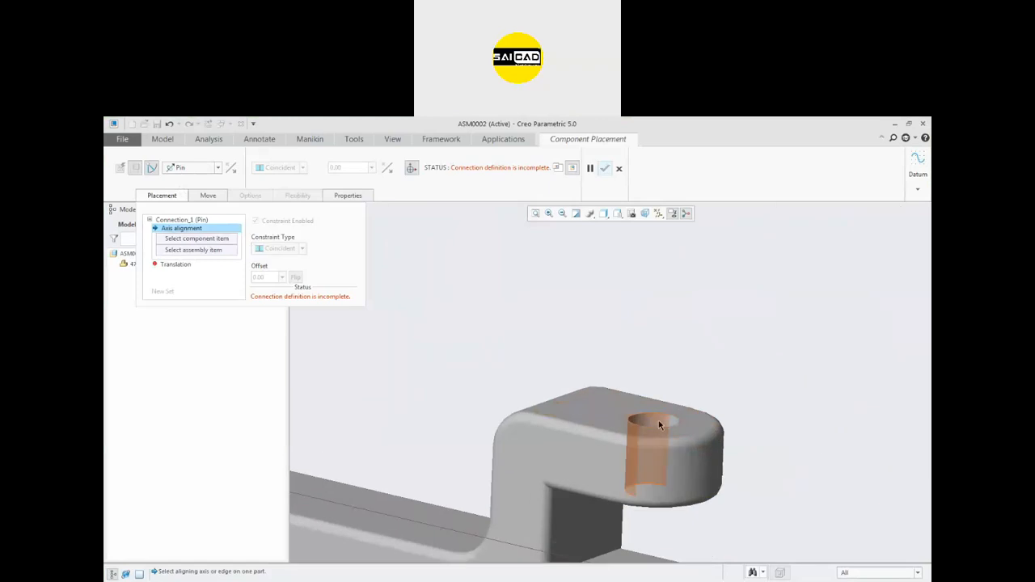
left_click(647, 435)
scroll(791, 505, "down", 2)
scroll(624, 504, "up", 1)
scroll(897, 444, "down", 3)
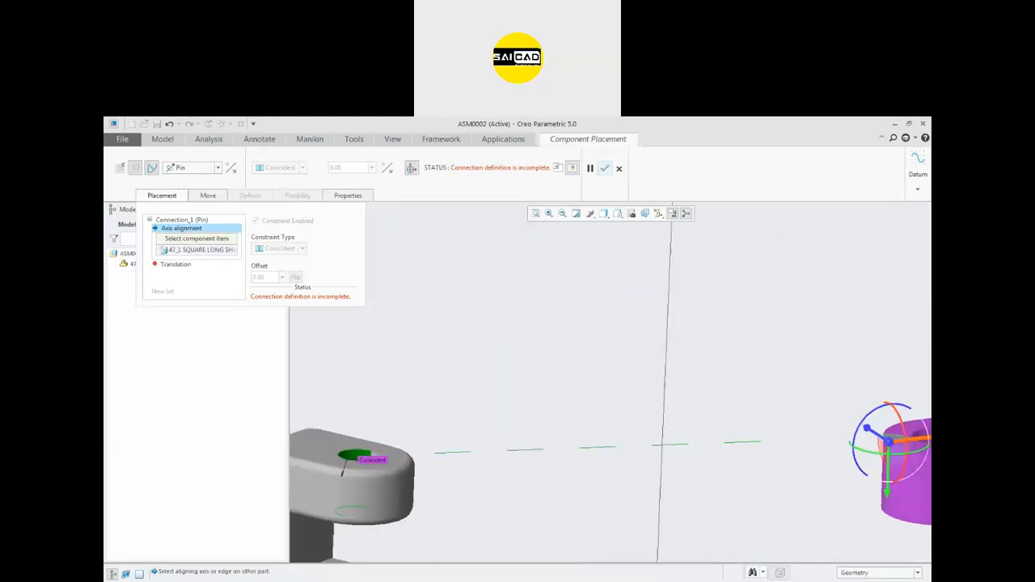
left_click(919, 431)
scroll(626, 460, "up", 3)
middle_click_drag(626, 461, 591, 477)
left_click_drag(547, 502, 552, 366)
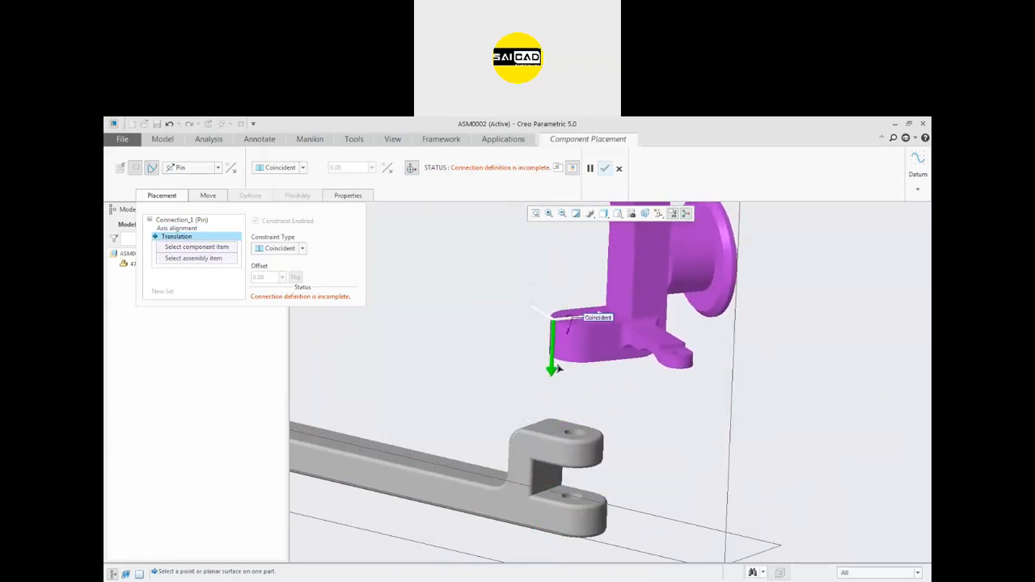
- Define the pin's translation by making the arm's top face coincident with the inner face of the fork's upper lug
scroll(593, 287, "down", 3)
left_click(606, 354)
scroll(615, 353, "up", 2)
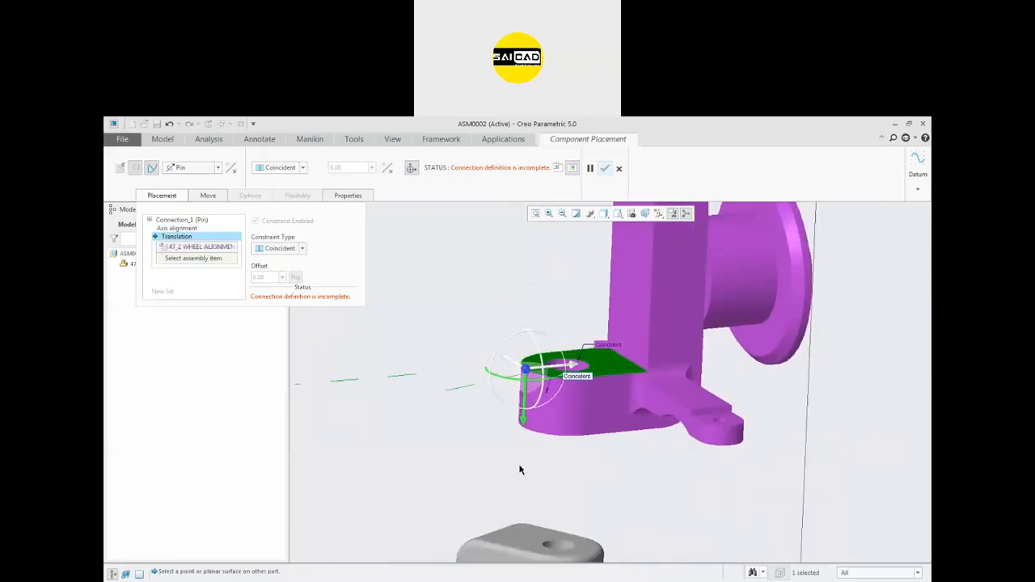
middle_click_drag(520, 469, 524, 401)
scroll(532, 439, "up", 3)
scroll(566, 264, "down", 3)
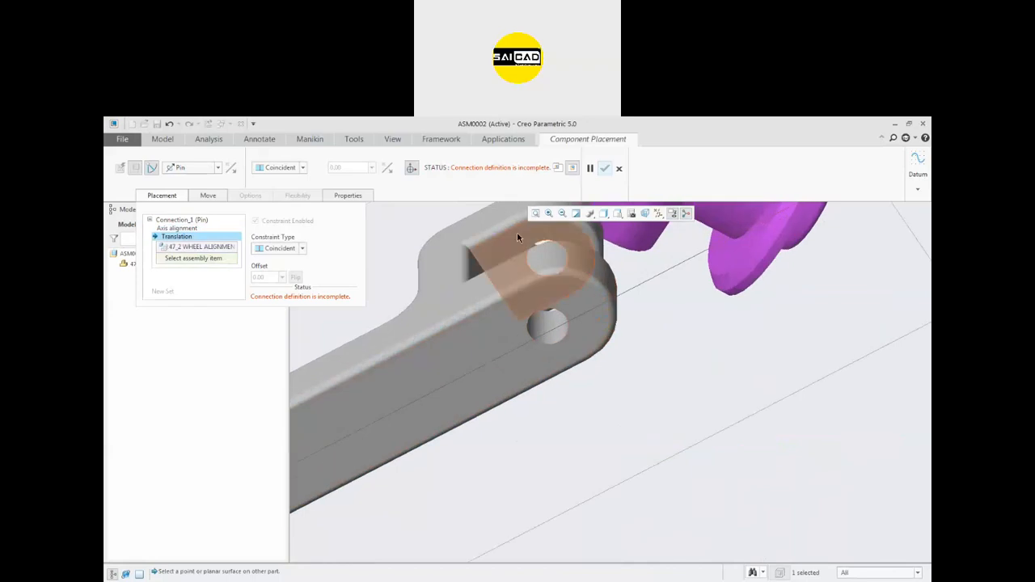
left_click(509, 254)
scroll(559, 404, "up", 2)
middle_click_drag(490, 269, 493, 312)
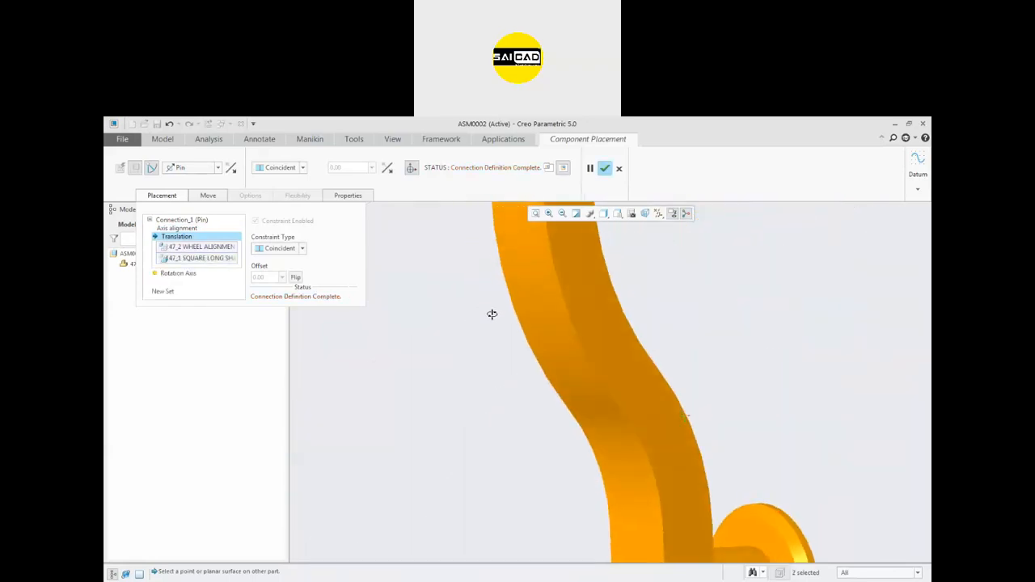
scroll(550, 378, "up", 3)
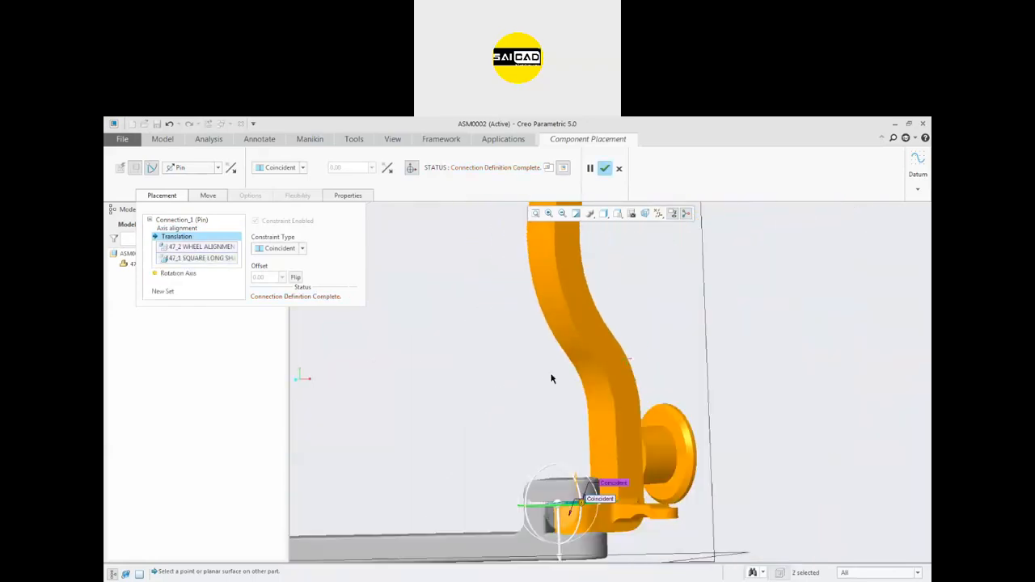
- Define the rotation axis zero references using the side face of the square long shaft and the flat side face of the wheel alignment part
left_click(186, 277)
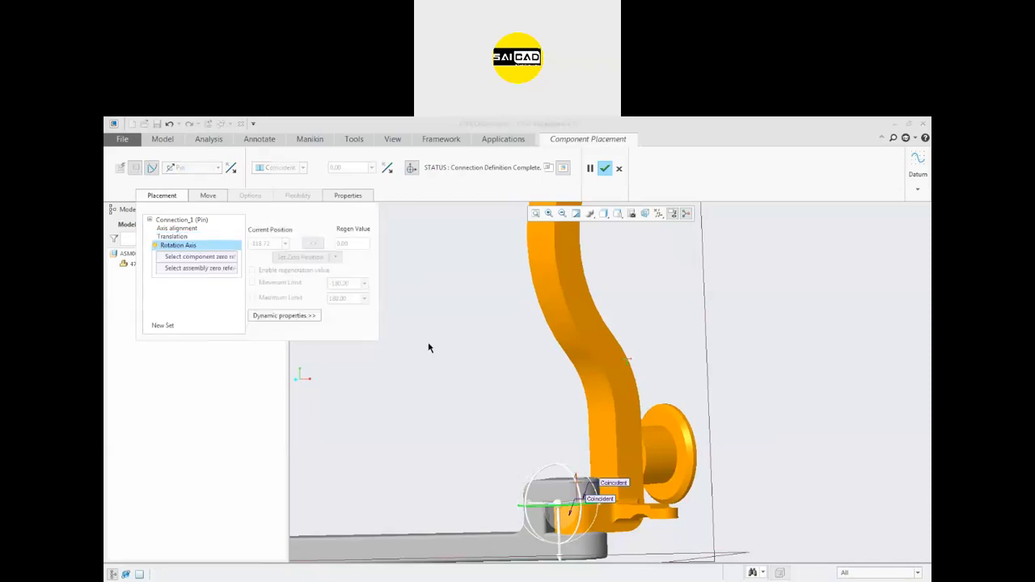
scroll(490, 342, "up", 3)
middle_click_drag(450, 370, 497, 449)
scroll(496, 449, "down", 2)
scroll(495, 448, "down", 5)
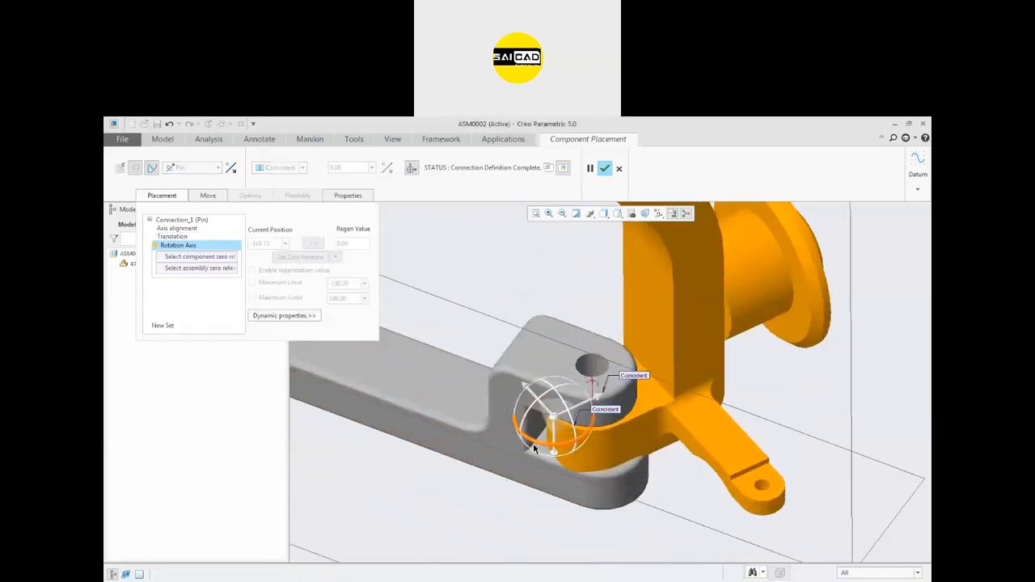
left_click(491, 431)
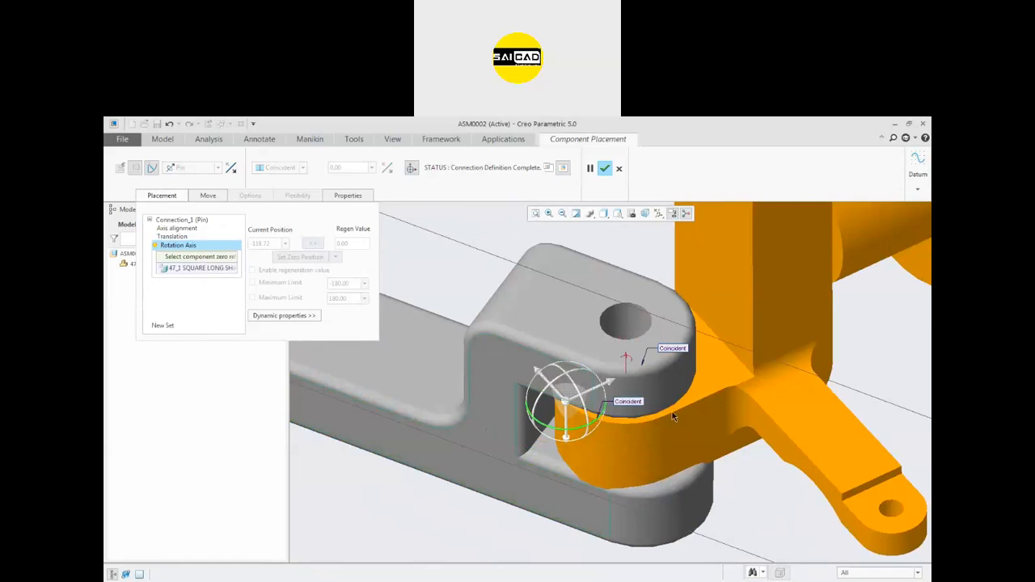
left_click(789, 313)
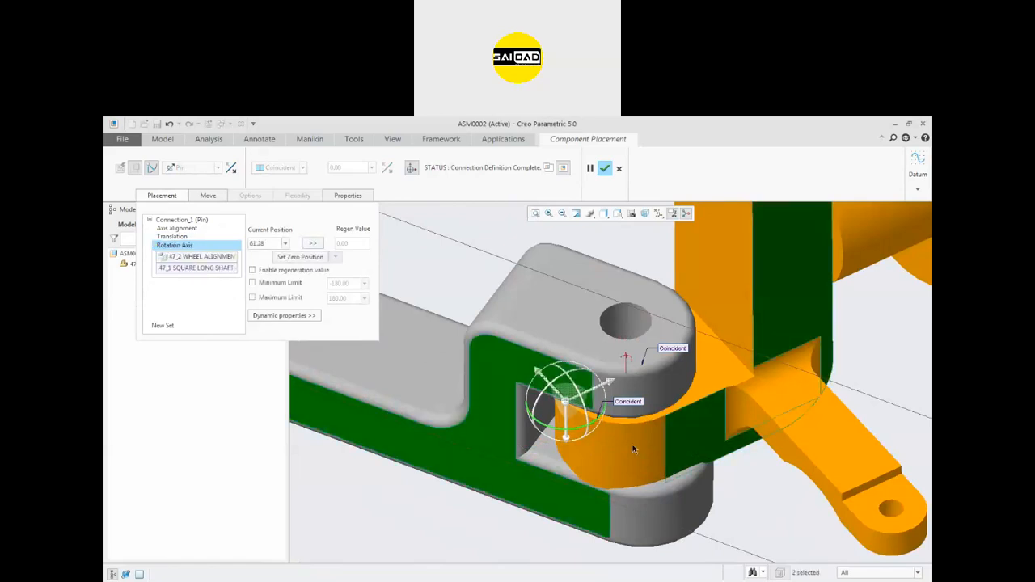
- Set the rotation axis current position to 0 and check the part's orientation at the fork
double_click(273, 244)
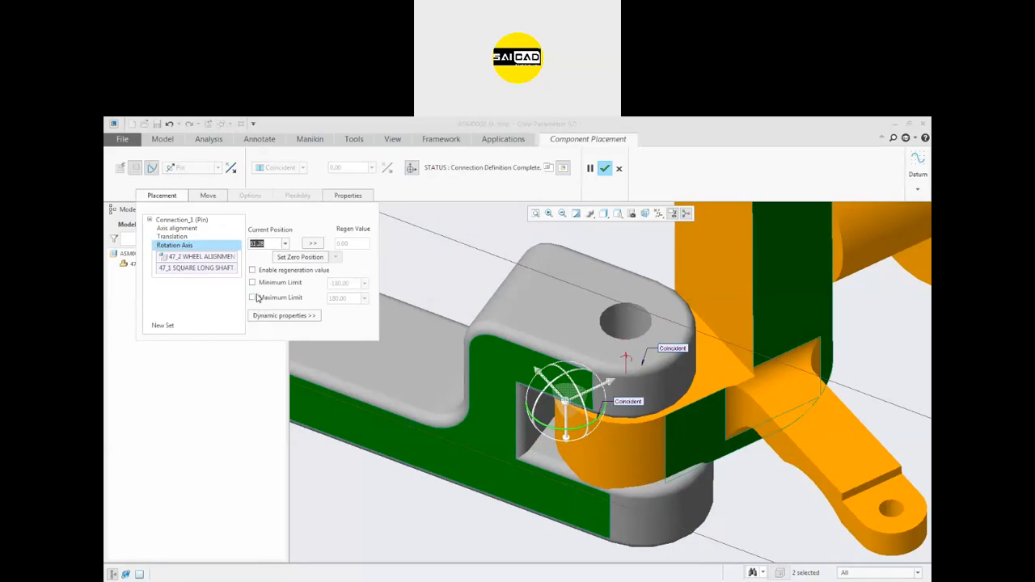
left_click(272, 257)
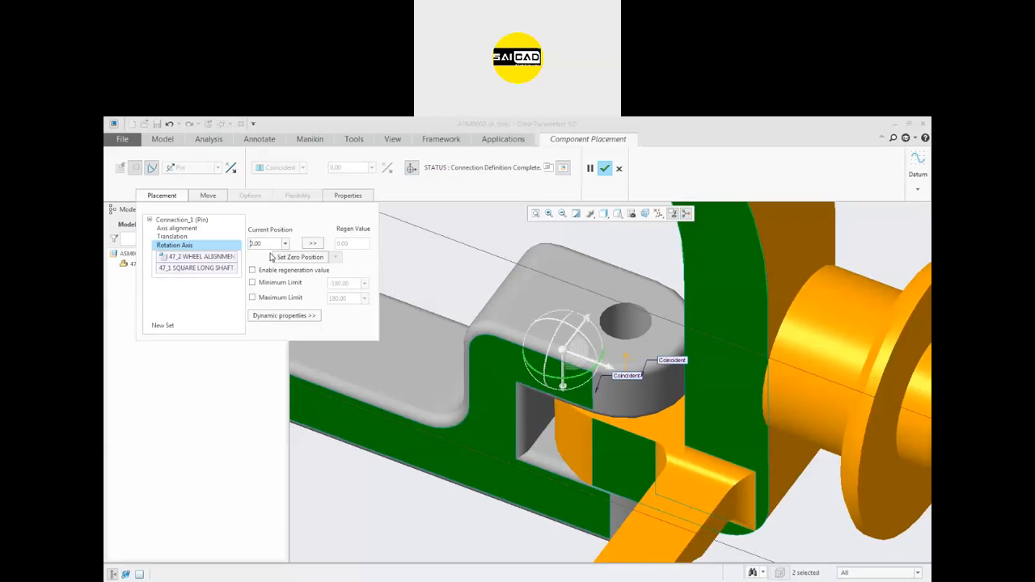
scroll(507, 293, "up", 5)
scroll(489, 252, "down", 2)
middle_click_drag(483, 257, 501, 278)
scroll(524, 373, "up", 3)
scroll(591, 248, "down", 4)
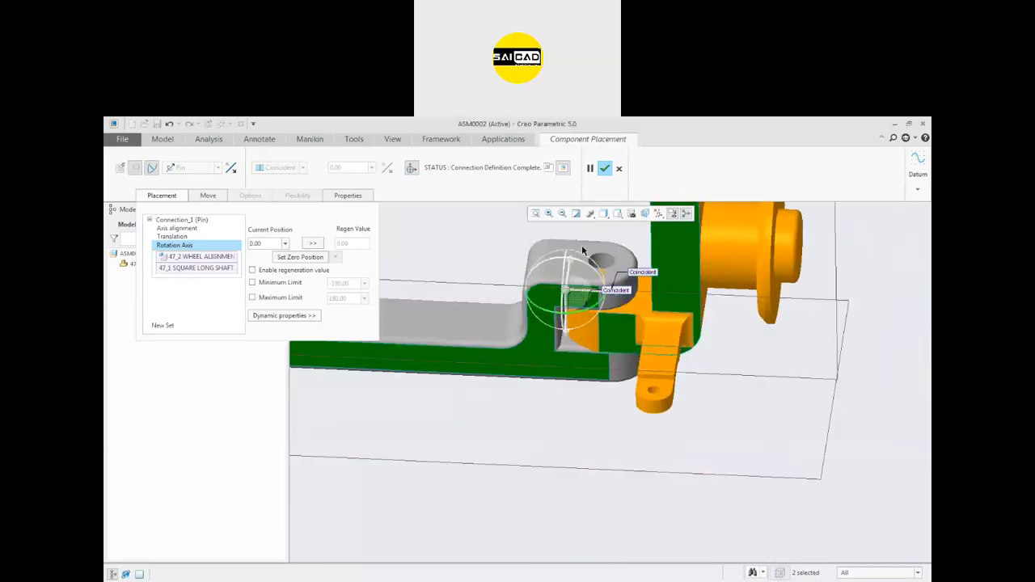
- Swing the wheel alignment part about its pin and set the rotation axis current position to 45 degrees
scroll(540, 404, "up", 5)
middle_click_drag(544, 404, 551, 310)
left_click_drag(558, 306, 522, 286)
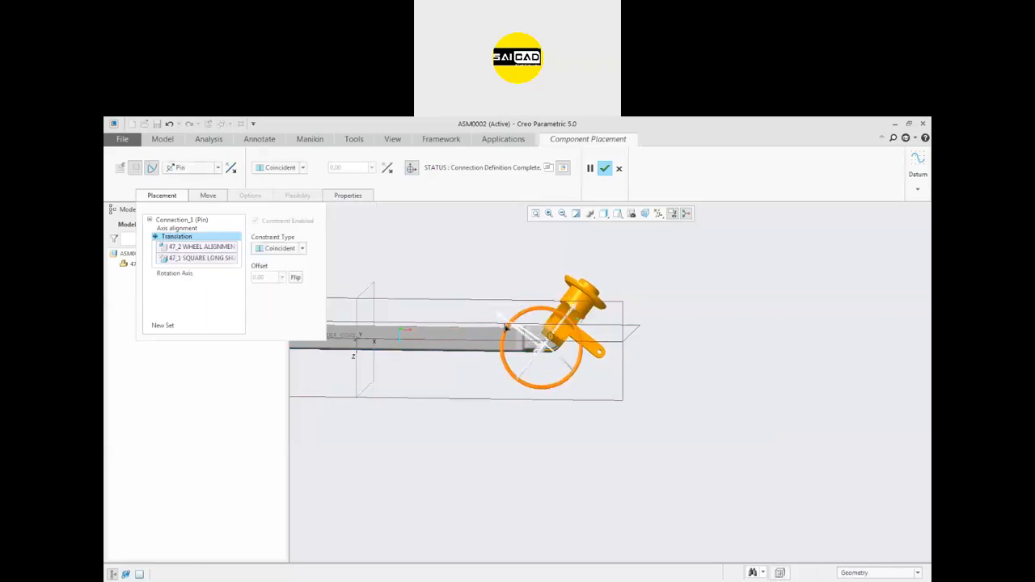
left_click(175, 274)
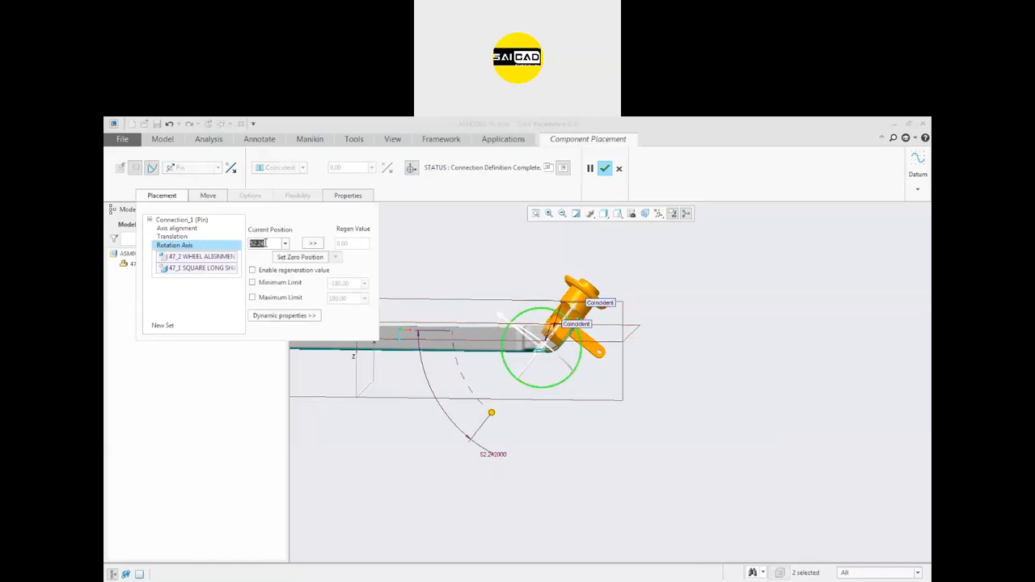
type("45")
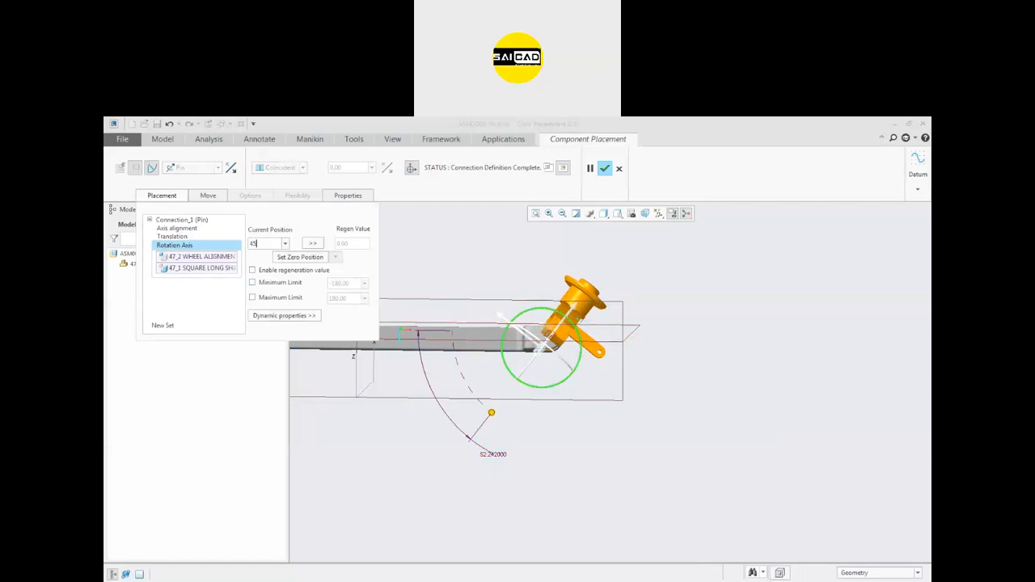
key("Return")
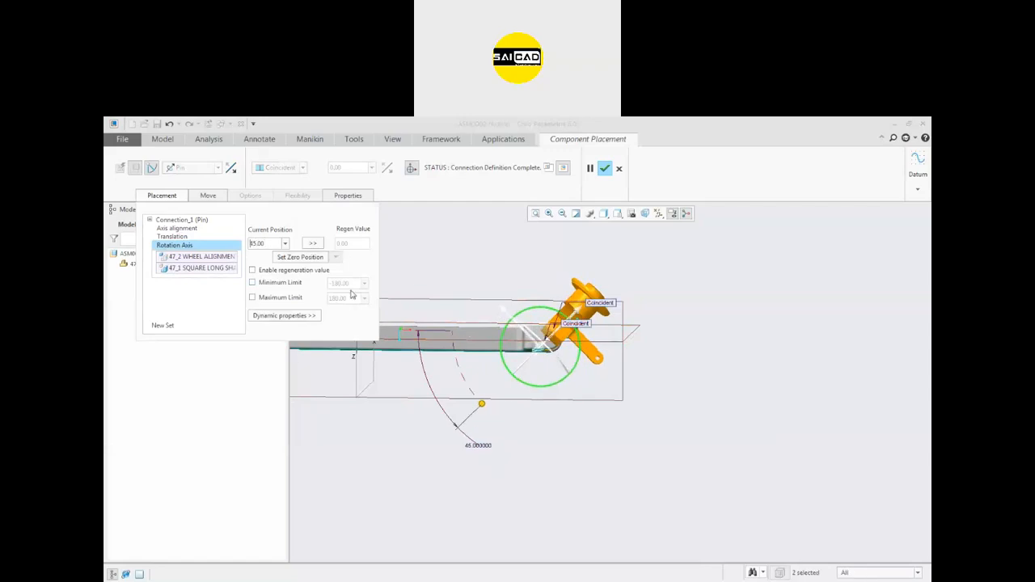
- Rotate the part to about -44 degrees, limit the pin rotation to a minimum of -45 and a maximum of 45, and accept the placement
left_click_drag(479, 407, 495, 274)
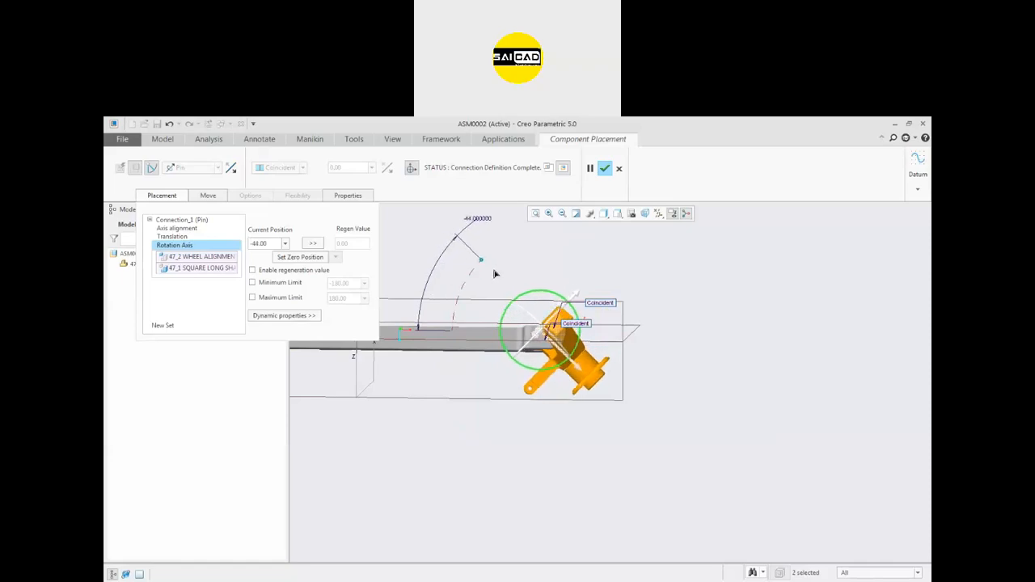
double_click(270, 244)
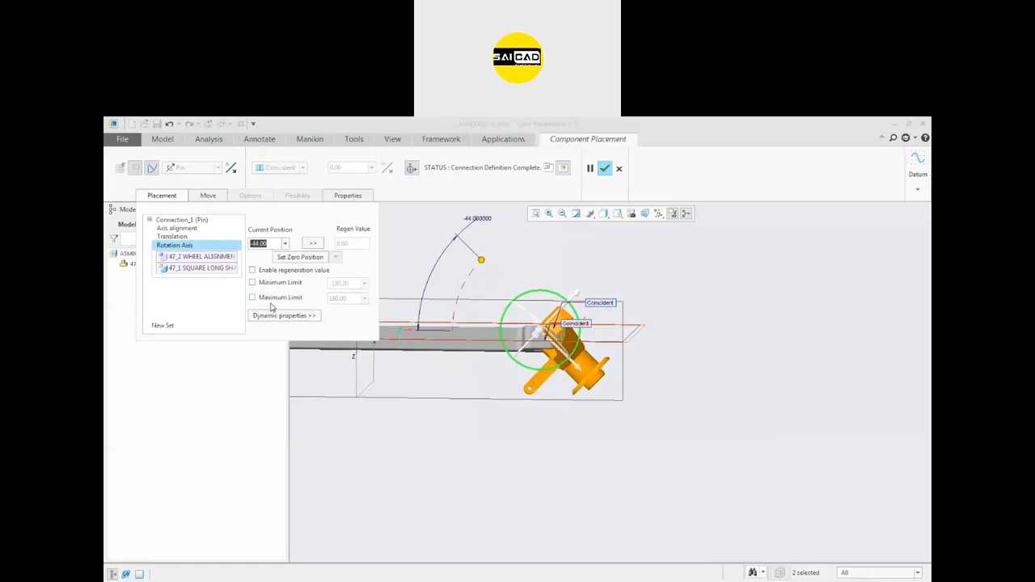
left_click(271, 300)
left_click(272, 286)
left_click(348, 284)
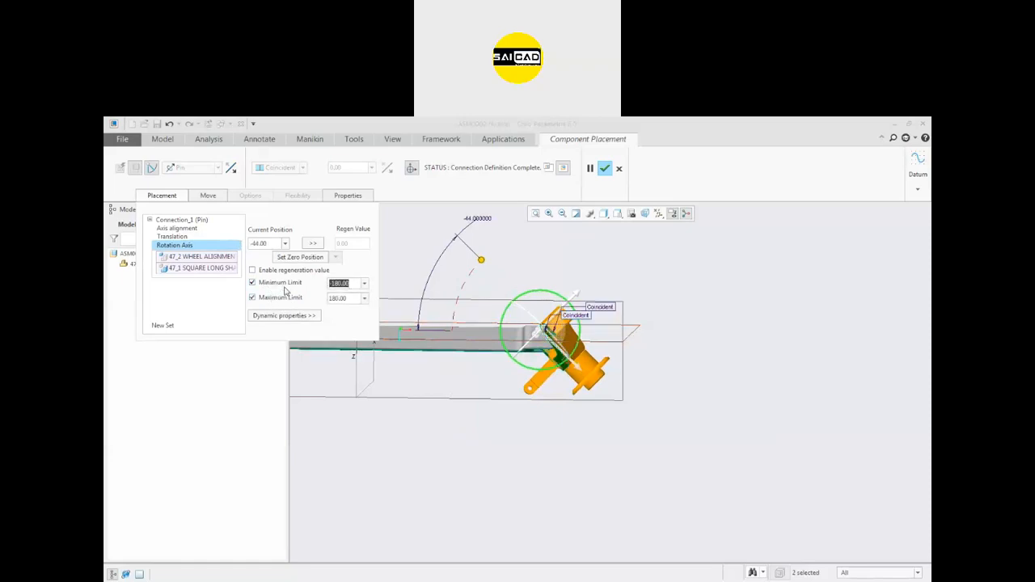
type("-45")
key("Return")
type("45")
key("Return")
left_click(603, 169)
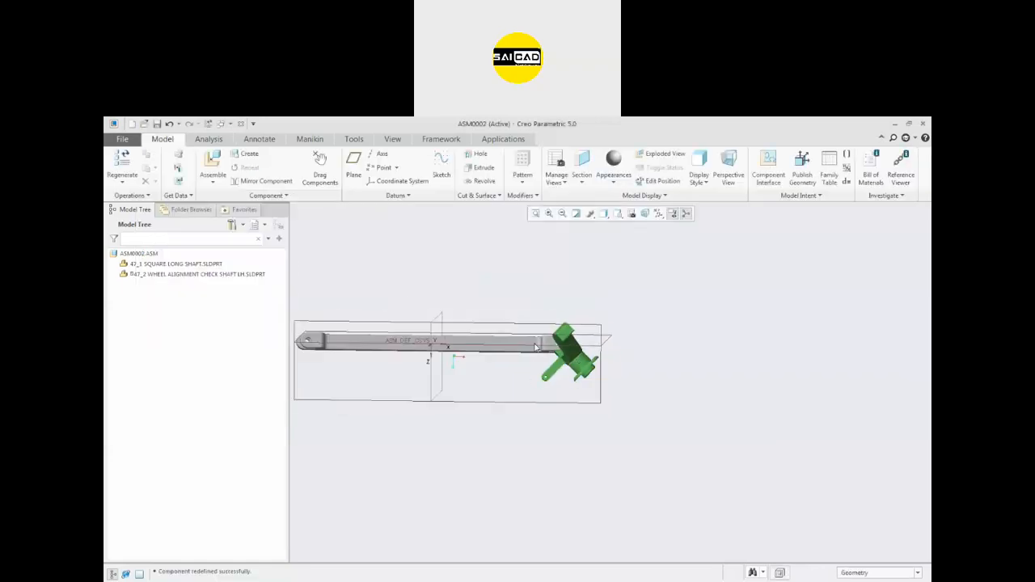
- Test the wheel alignment part's limited swing about its pin with Drag Components, and cancel the move
left_click(317, 172)
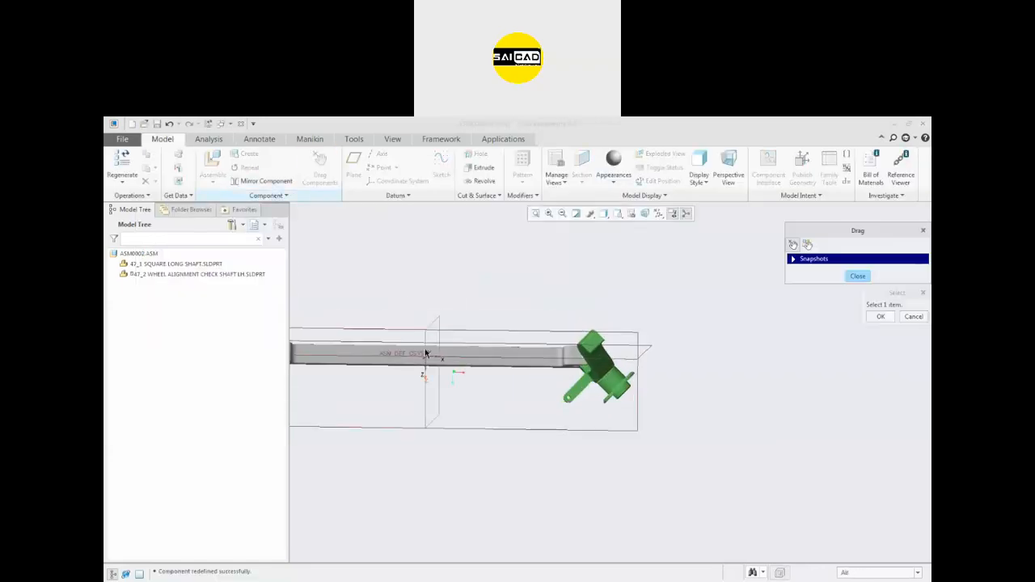
left_click(621, 397)
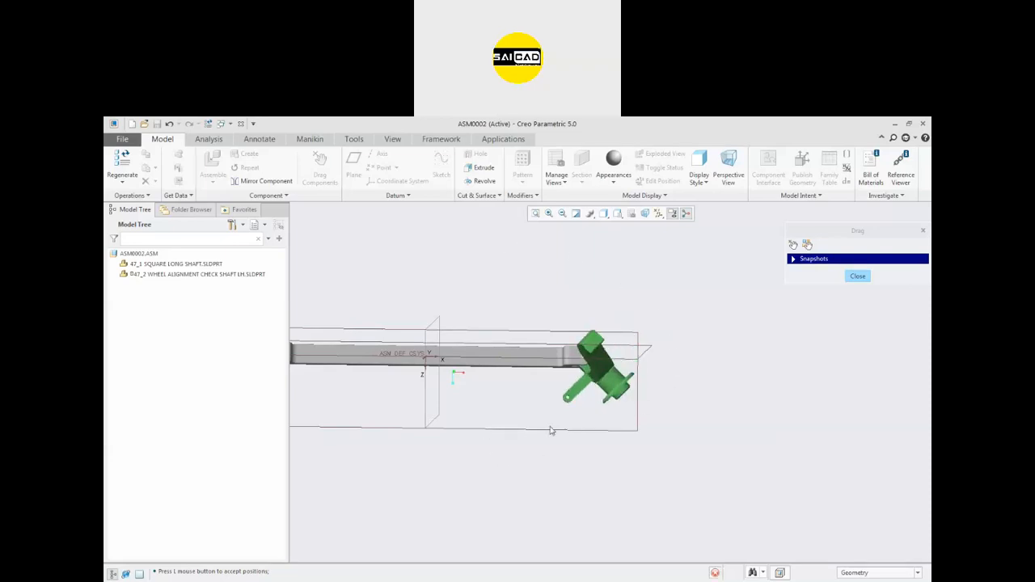
middle_click(583, 436)
- Examine the pin joint up close for clearance between the fork and the wheel alignment part's arm
middle_click_drag(582, 464, 583, 429)
scroll(570, 392, "down", 4)
scroll(889, 285, "down", 3)
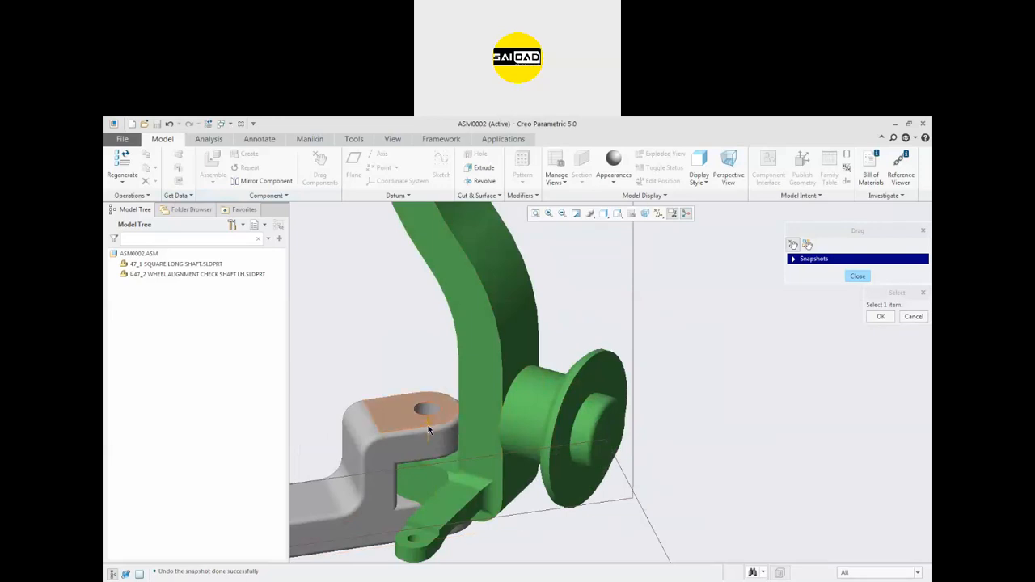
scroll(437, 447, "down", 5)
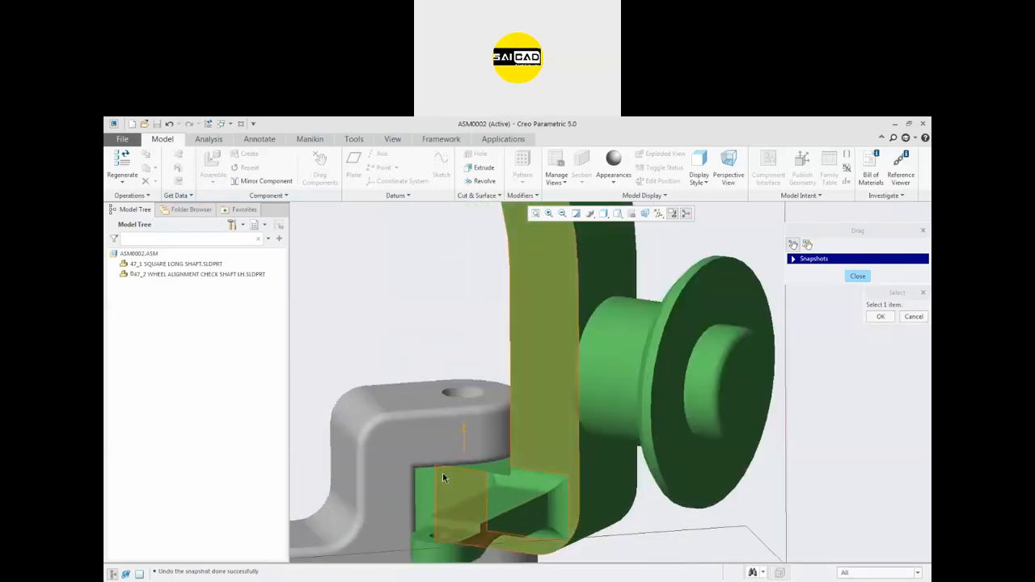
scroll(442, 477, "down", 2)
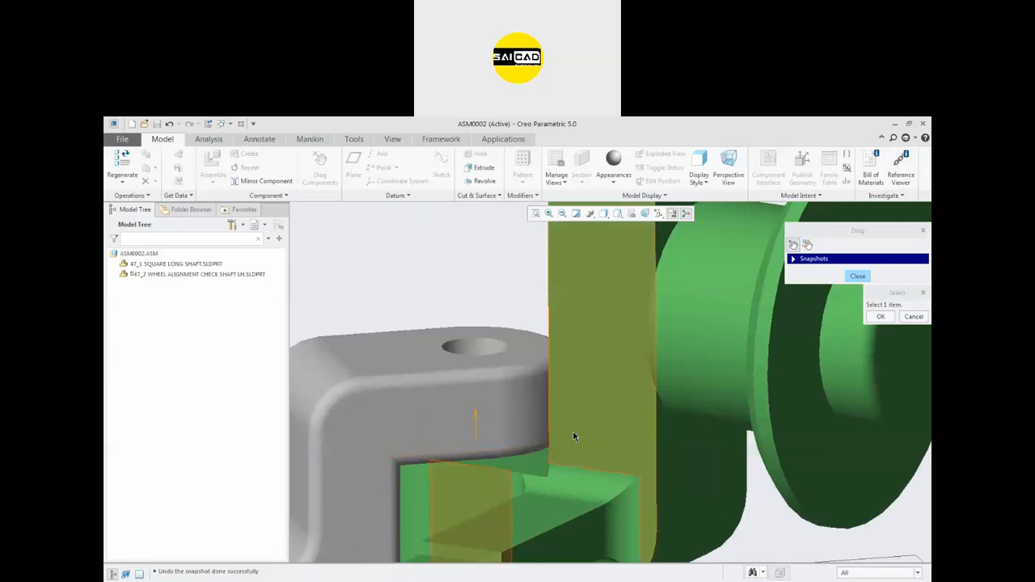
scroll(530, 454, "up", 3)
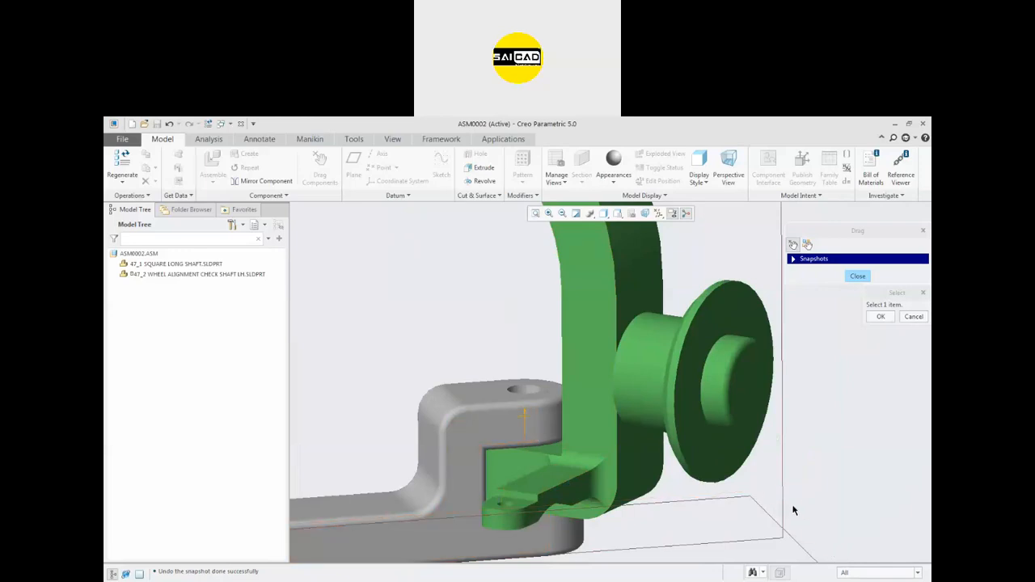
scroll(792, 487, "up", 3)
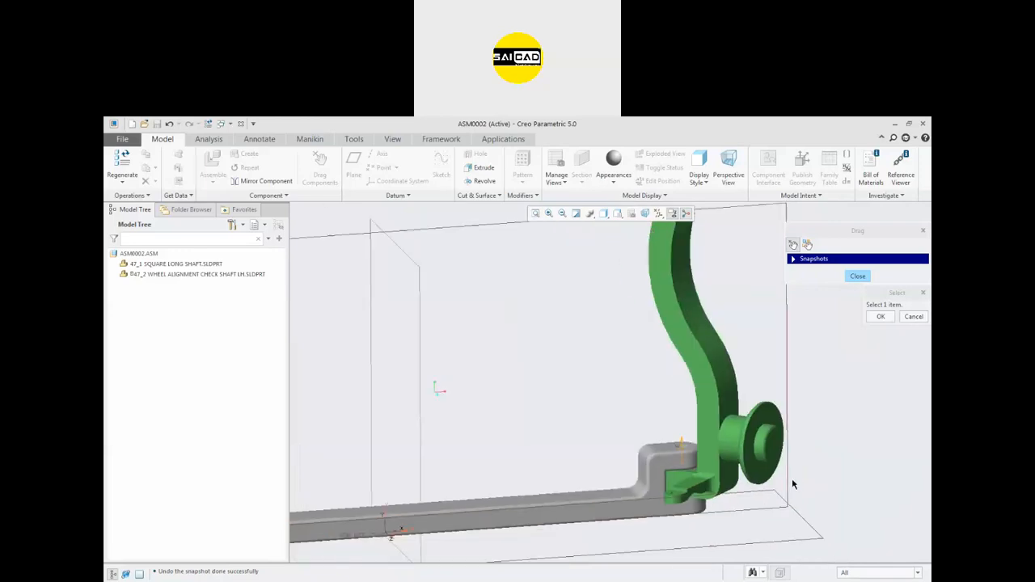
- End the Drag Components command for the wheel alignment part
middle_click_drag(804, 444, 800, 455)
scroll(839, 400, "down", 2)
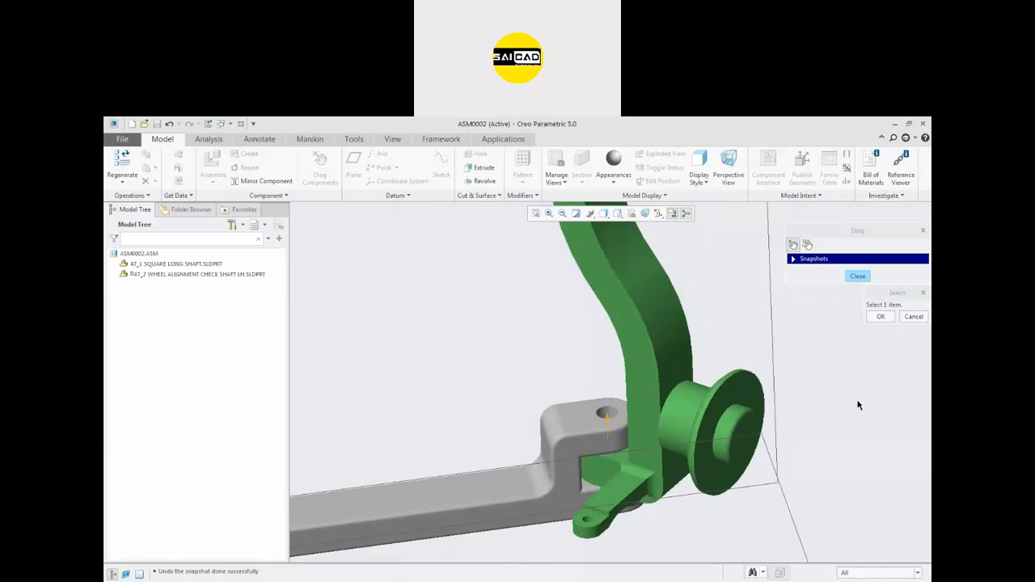
left_click(880, 316)
left_click(857, 276)
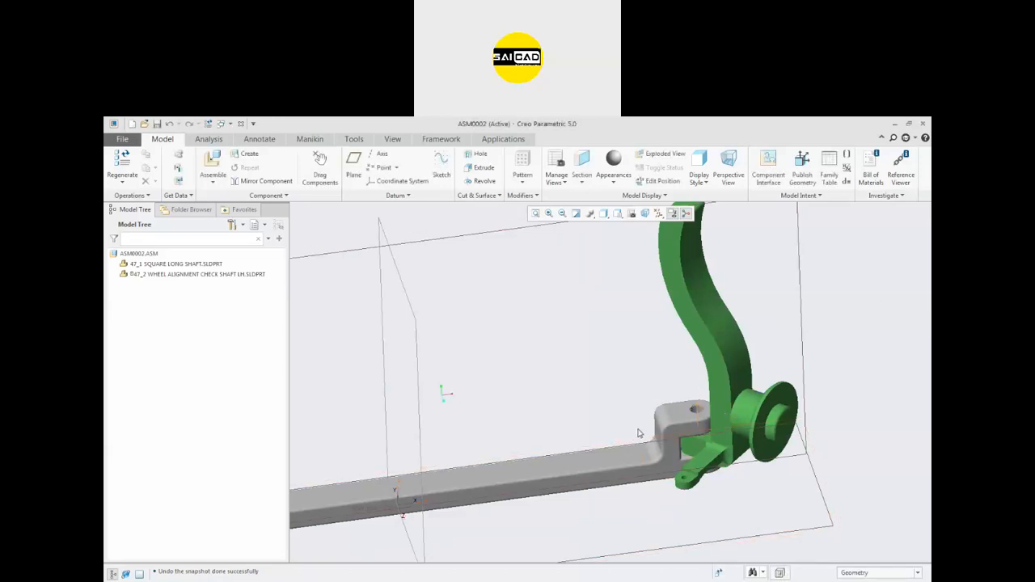
scroll(771, 436, "up", 4)
scroll(757, 449, "down", 2)
middle_click_drag(778, 436, 779, 456)
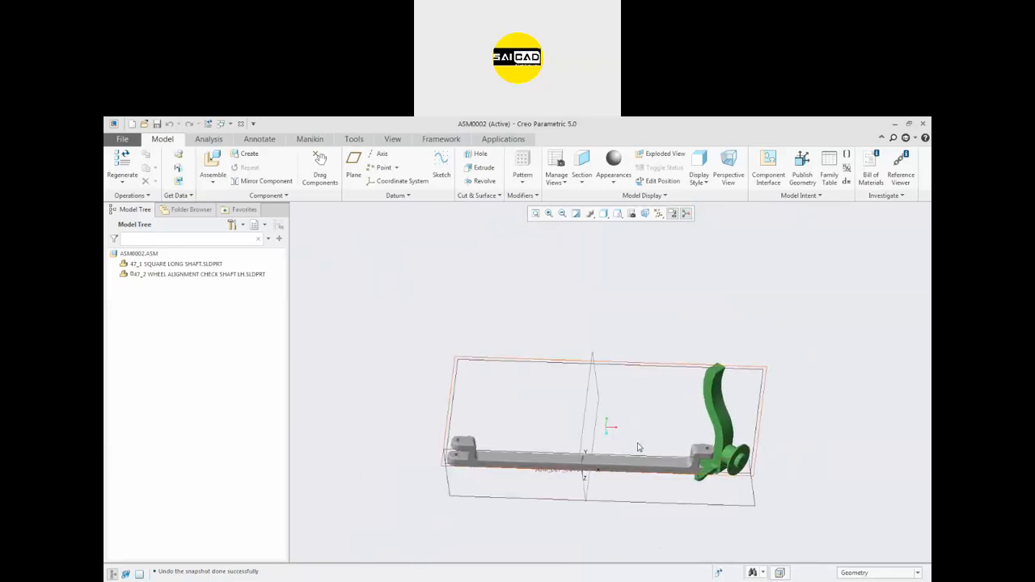
- List all file types in the 47 Wheel Assembly folder and insert the part 47_4 Break Disc.SLDPRT into the assembly
left_click(213, 165)
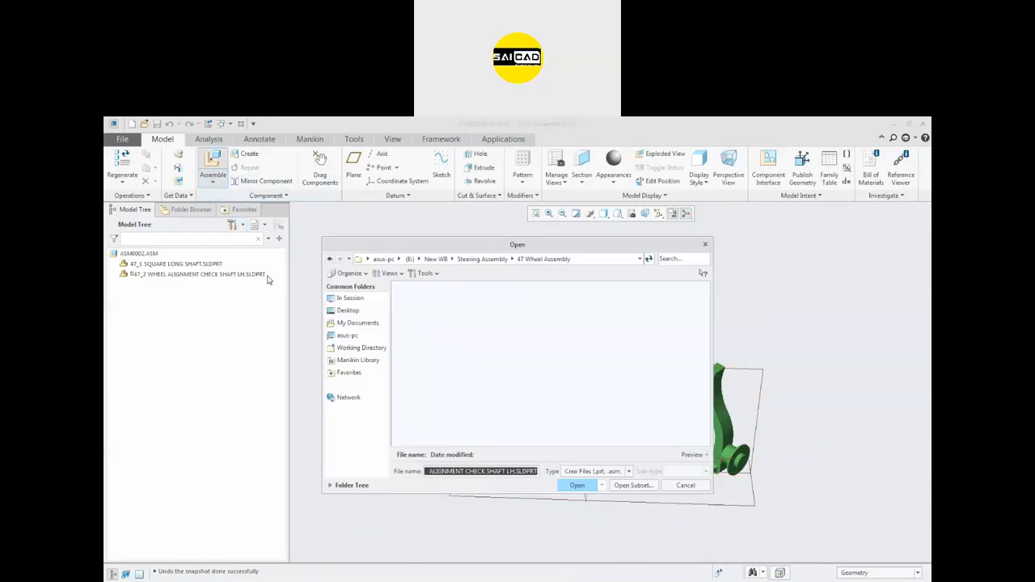
left_click(611, 472)
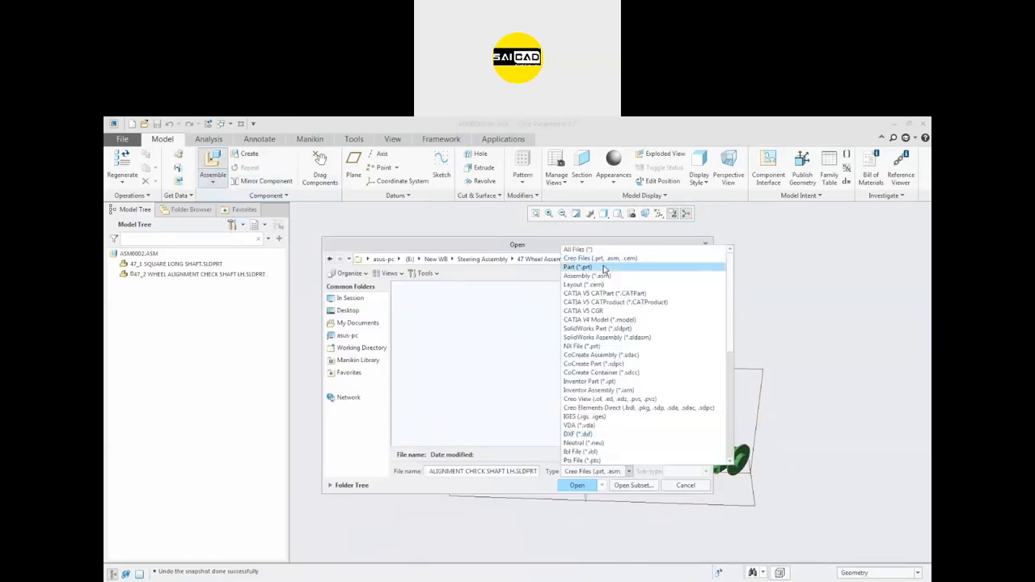
left_click(597, 249)
left_click(609, 316)
left_click(589, 486)
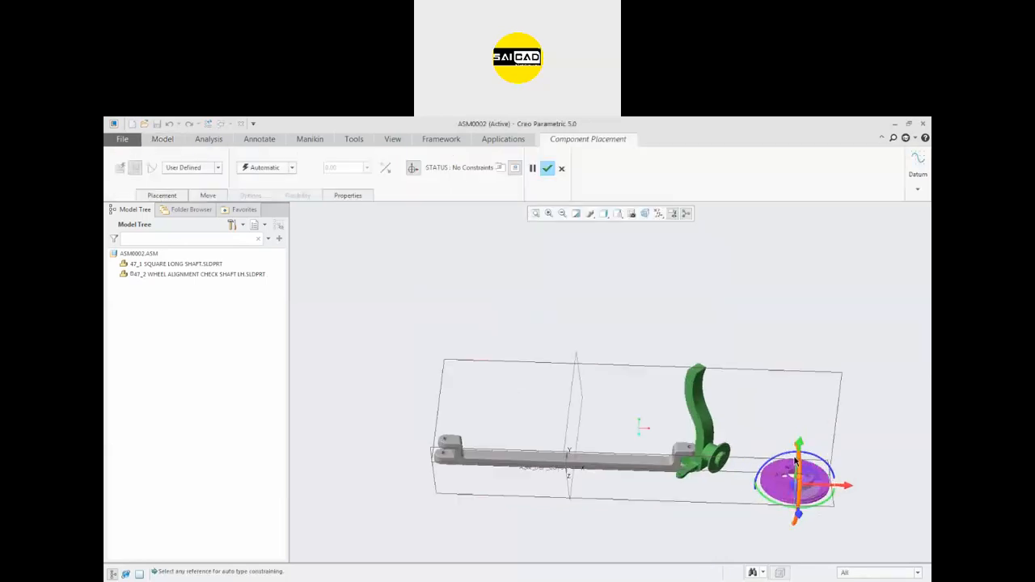
- Give the brake disc a Pin connection and align its outer rim surface with the wheel alignment part's cylindrical end boss
scroll(795, 462, "down", 6)
scroll(717, 402, "up", 4)
scroll(709, 469, "down", 4)
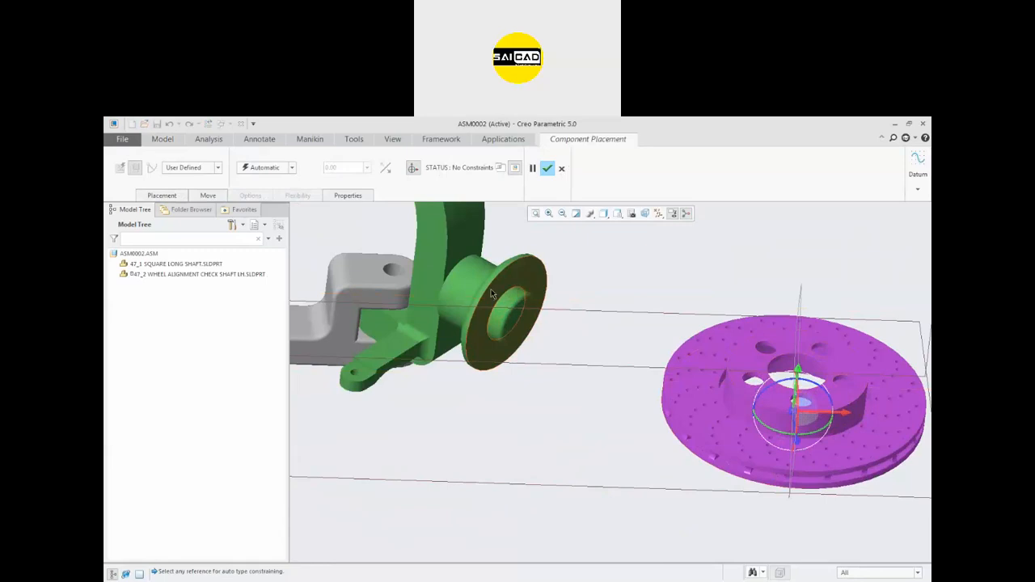
left_click(509, 304)
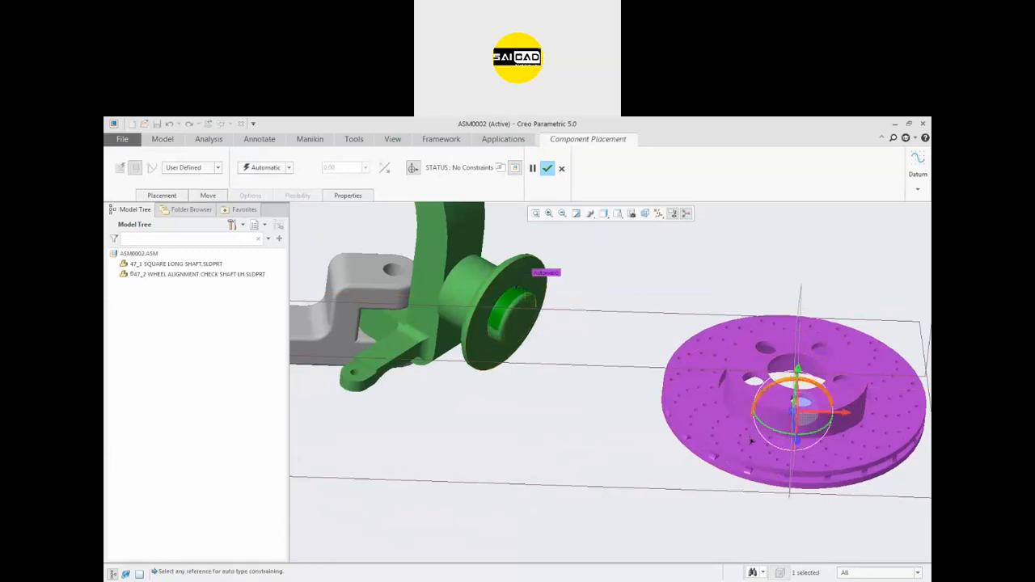
scroll(703, 463, "down", 3)
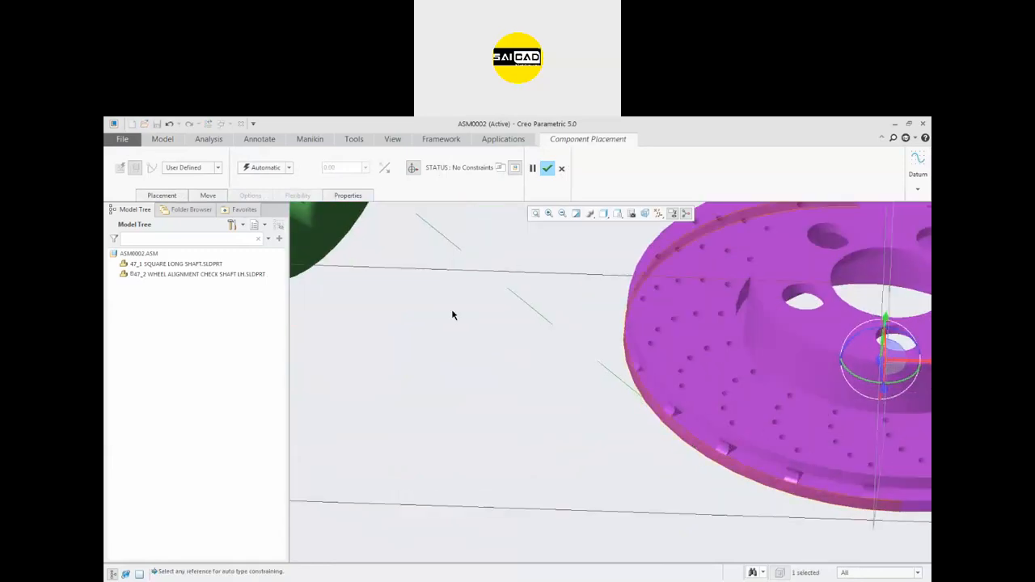
left_click(186, 167)
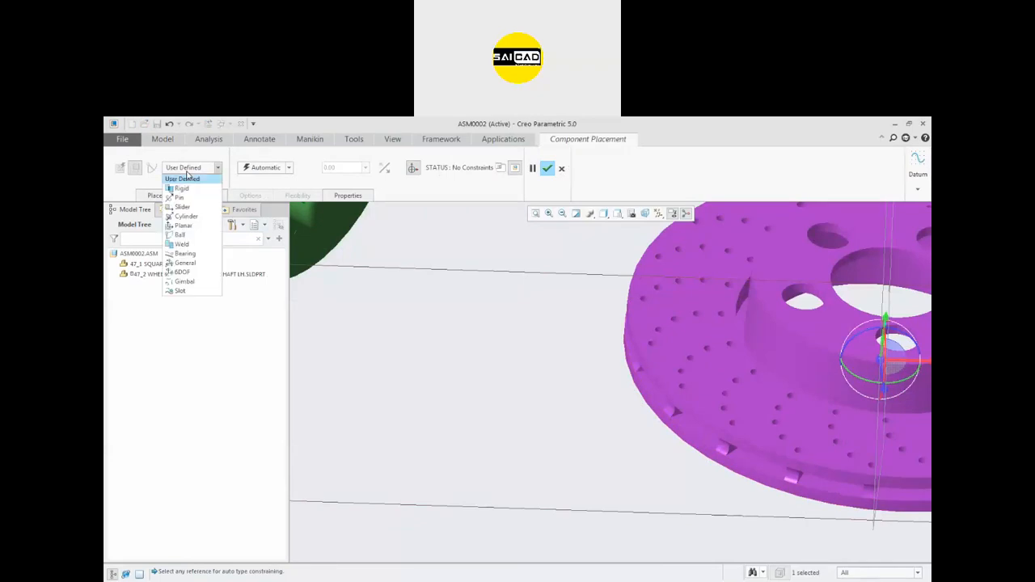
left_click(182, 192)
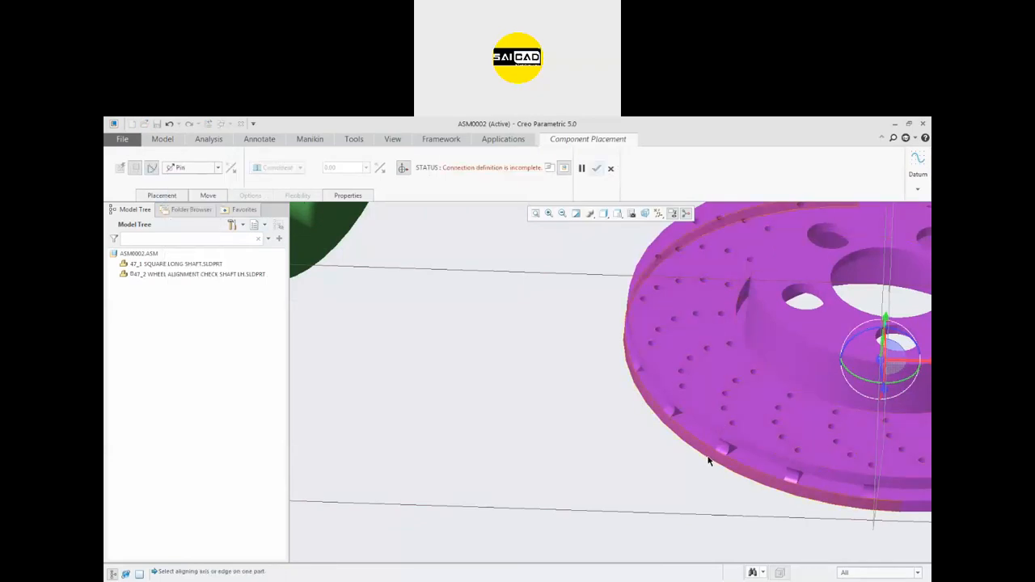
left_click(709, 458)
scroll(644, 474, "down", 3)
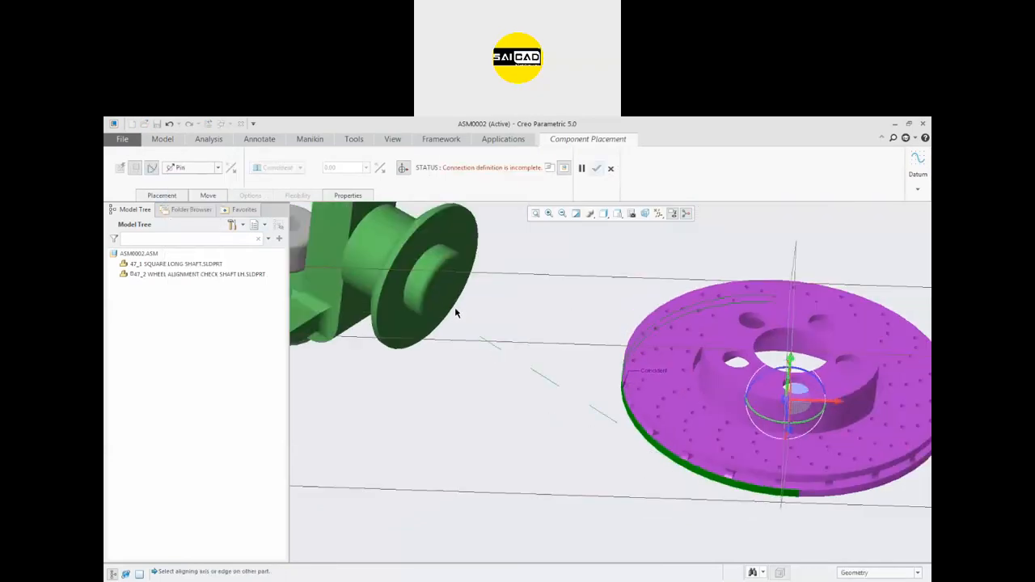
left_click(418, 285)
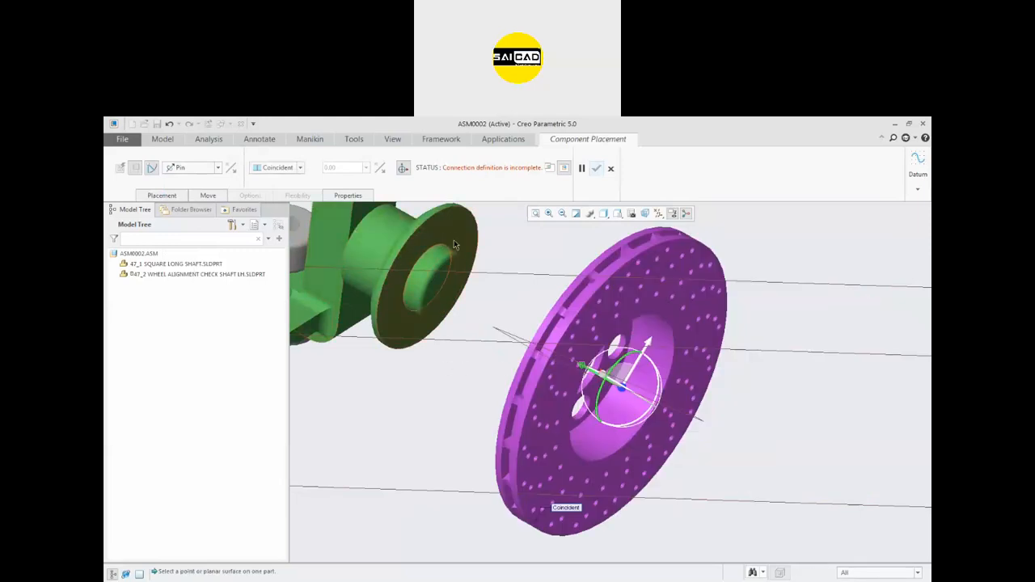
- Make the brake disc's hub face coincident with the wheel alignment part's flange face and accept the placement
left_click(452, 272)
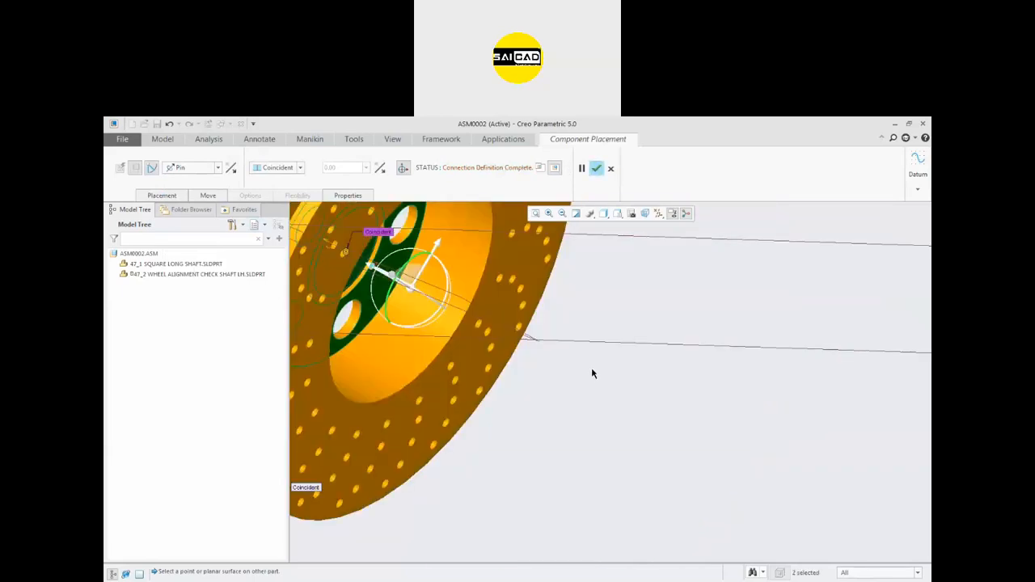
scroll(591, 367, "down", 3)
middle_click_drag(372, 178, 593, 322)
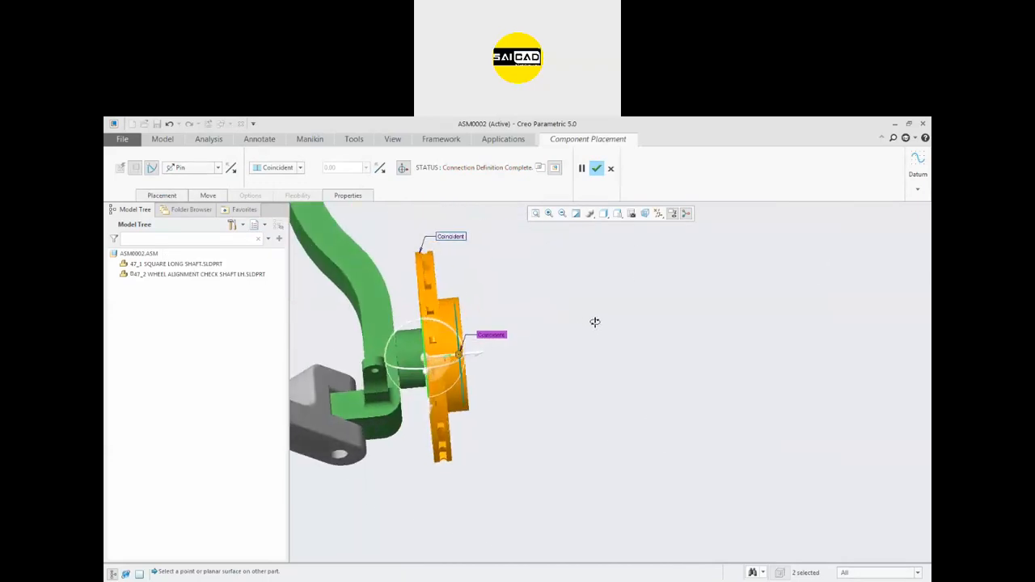
left_click(597, 168)
- Swing the wheel alignment part with its brake disc about the shaft joint using Drag Components, accept the position, and end dragging
middle_click_drag(566, 240, 510, 326)
scroll(479, 374, "up", 3)
scroll(491, 243, "down", 2)
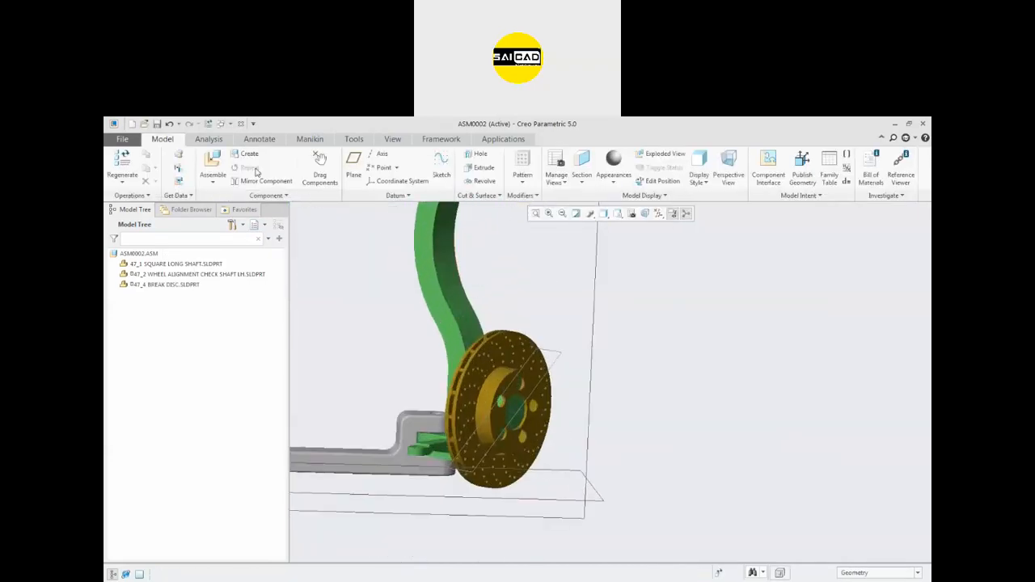
left_click(320, 166)
left_click(508, 337)
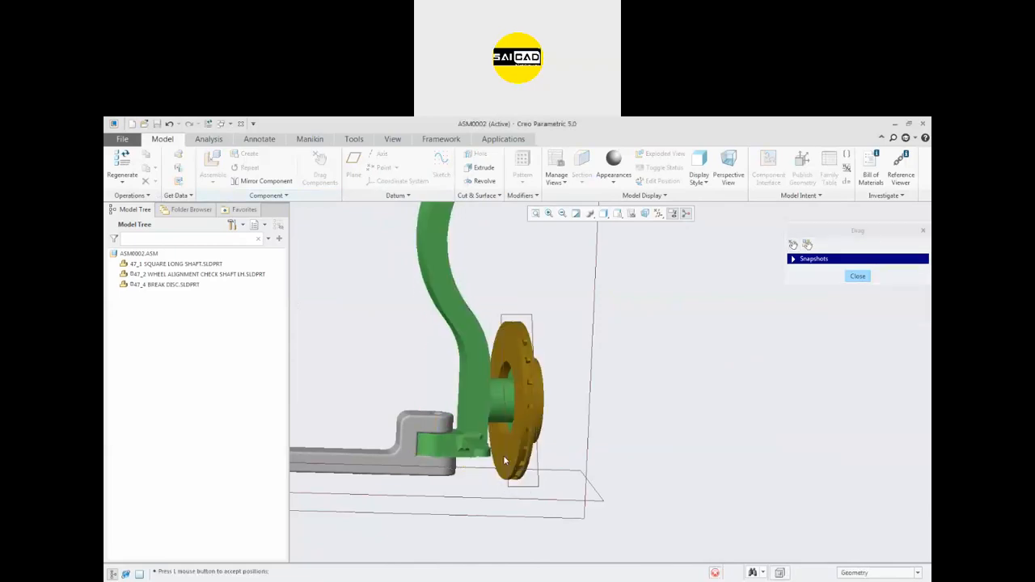
left_click(524, 437)
middle_click_drag(534, 385, 520, 451)
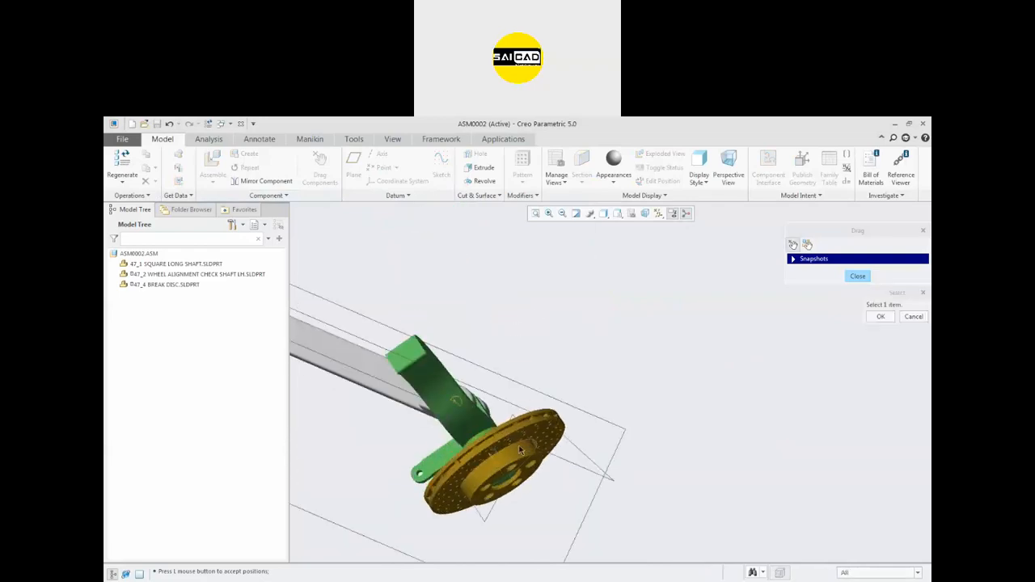
left_click(512, 430)
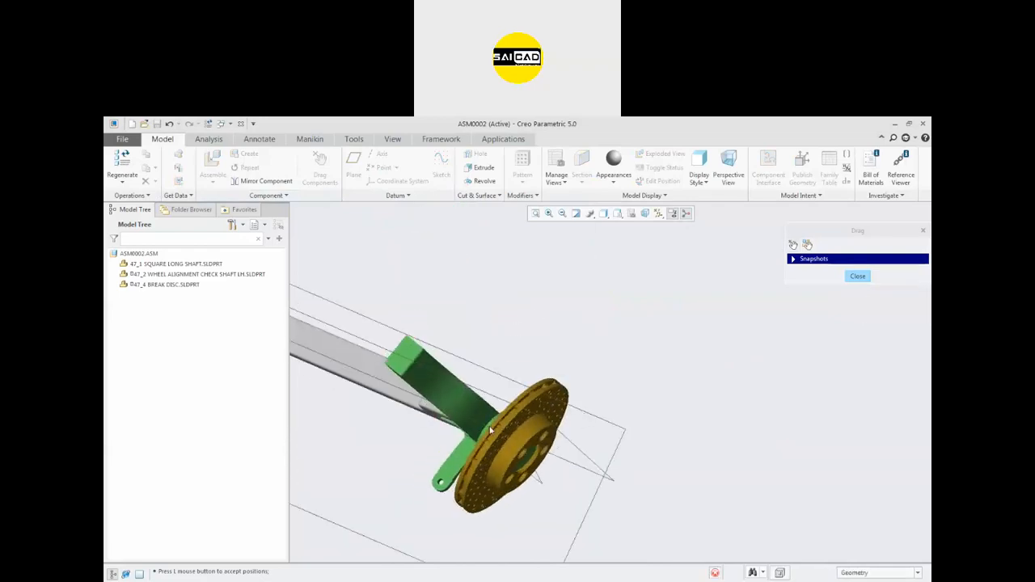
left_click(517, 413)
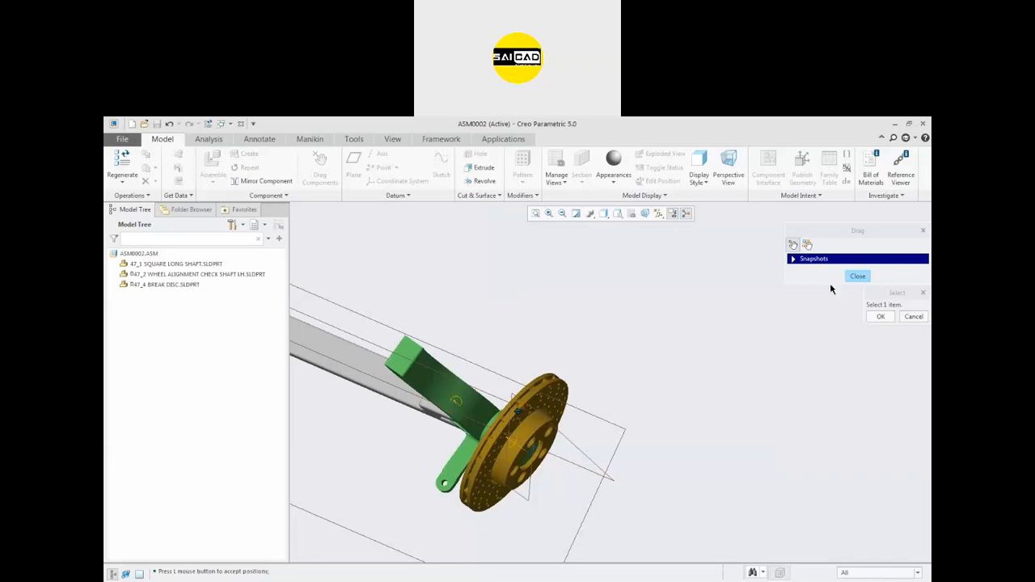
left_click(857, 276)
- List all file types and insert the part 47_5 Tyre main.SLDPRT into the assembly
middle_click_drag(508, 453, 499, 433)
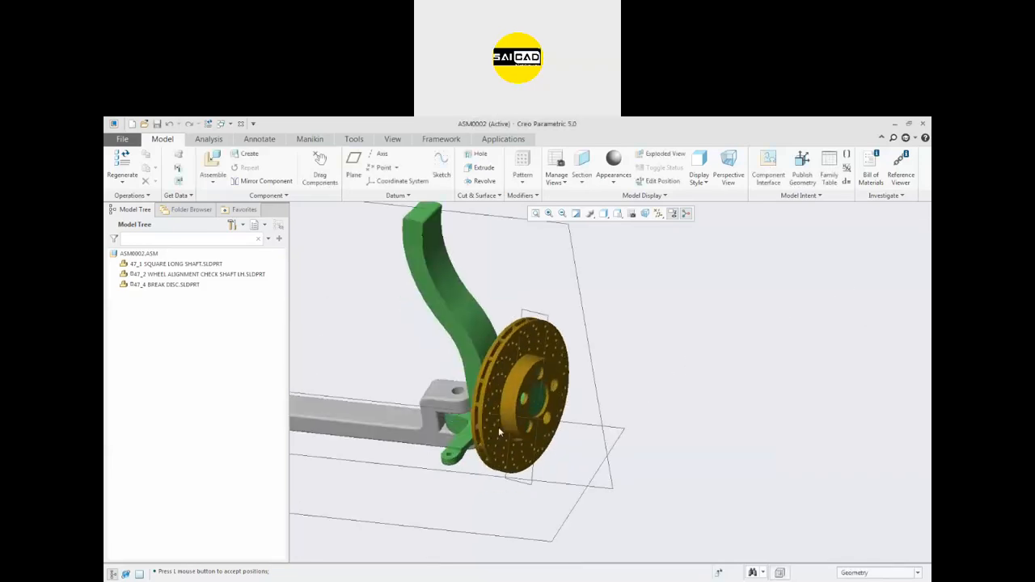
left_click(212, 165)
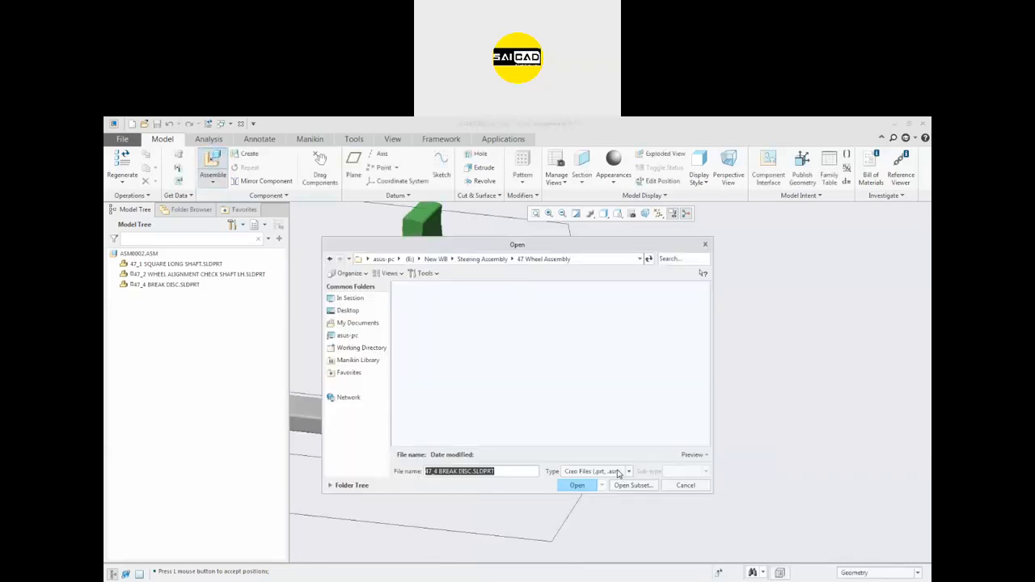
left_click(620, 474)
left_click(589, 254)
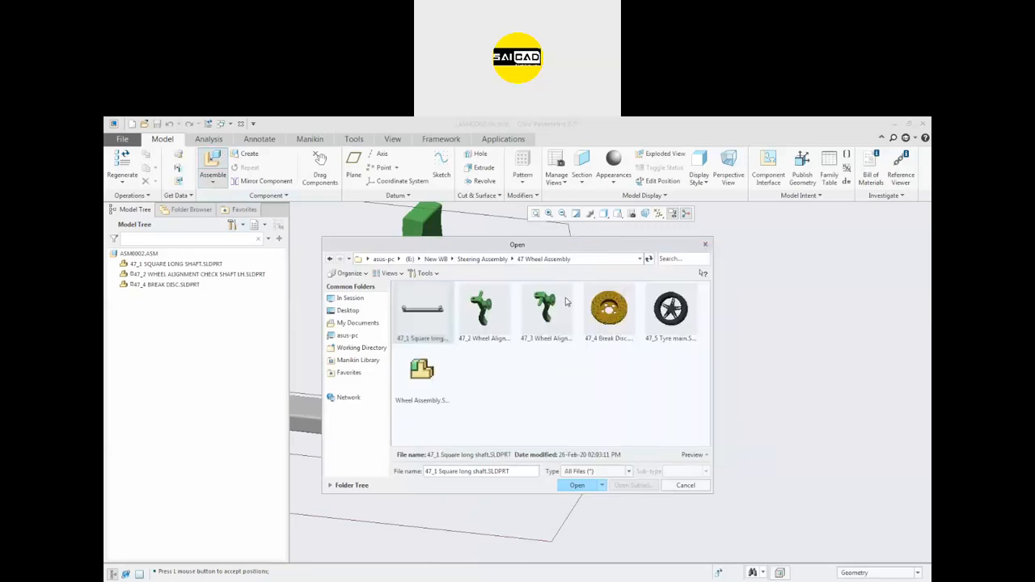
double_click(663, 318)
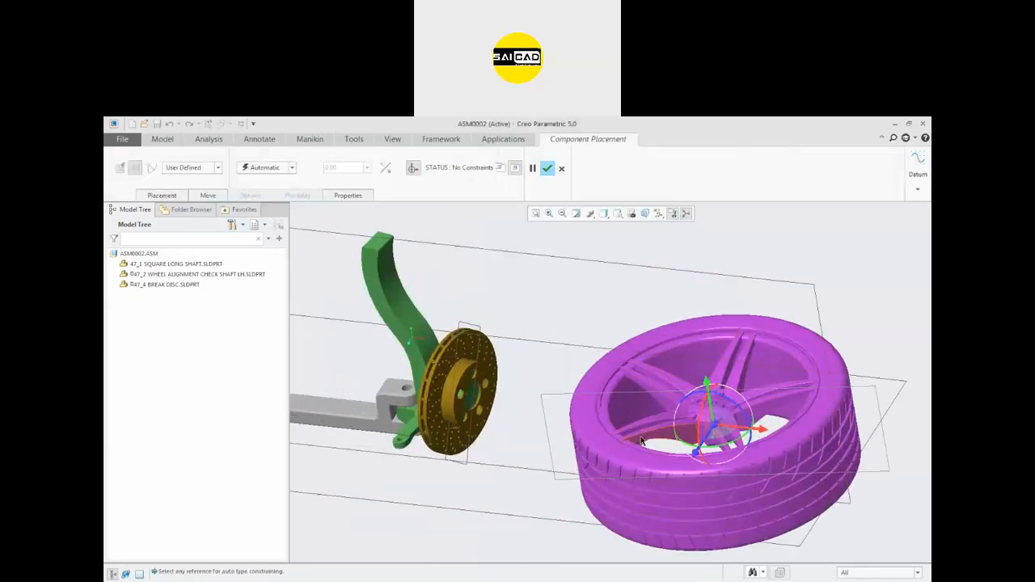
scroll(639, 437, "down", 3)
scroll(616, 437, "up", 2)
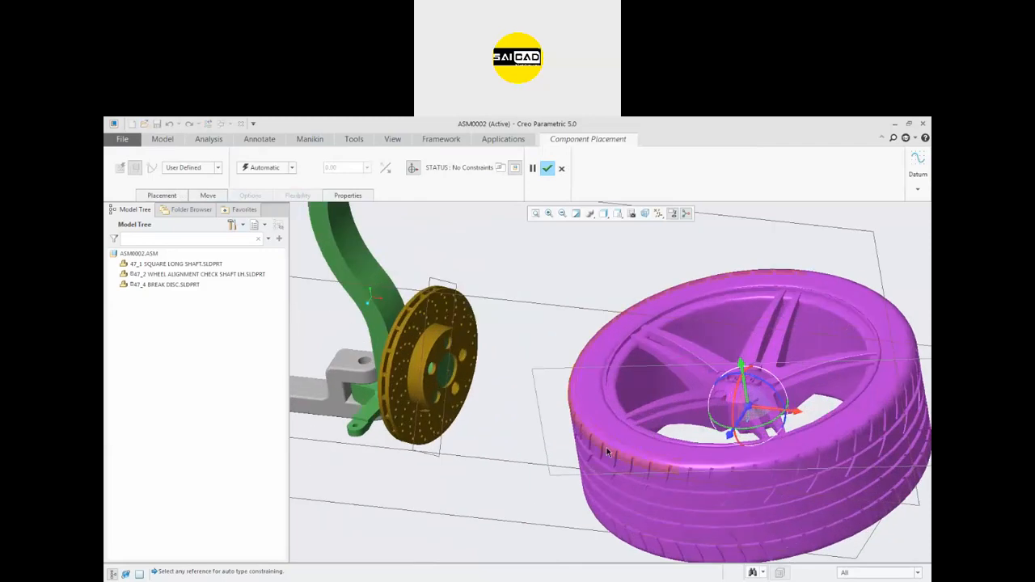
scroll(549, 421, "down", 1)
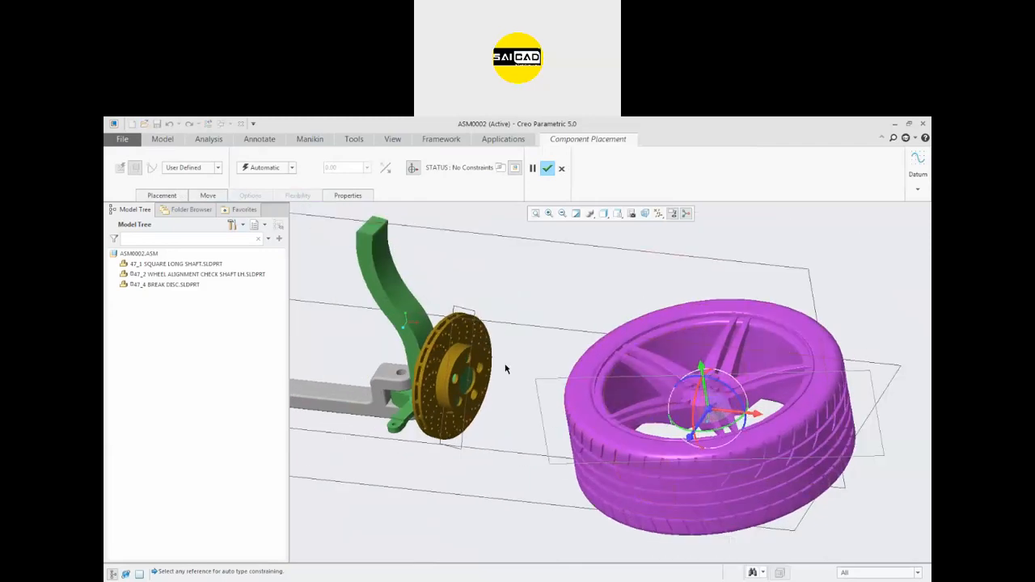
left_click(436, 350)
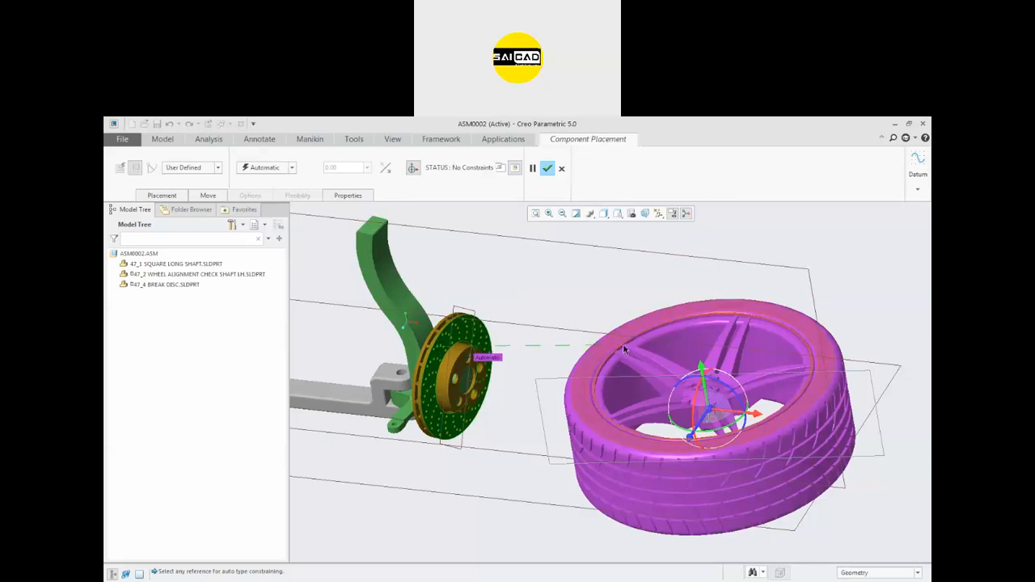
key("Escape")
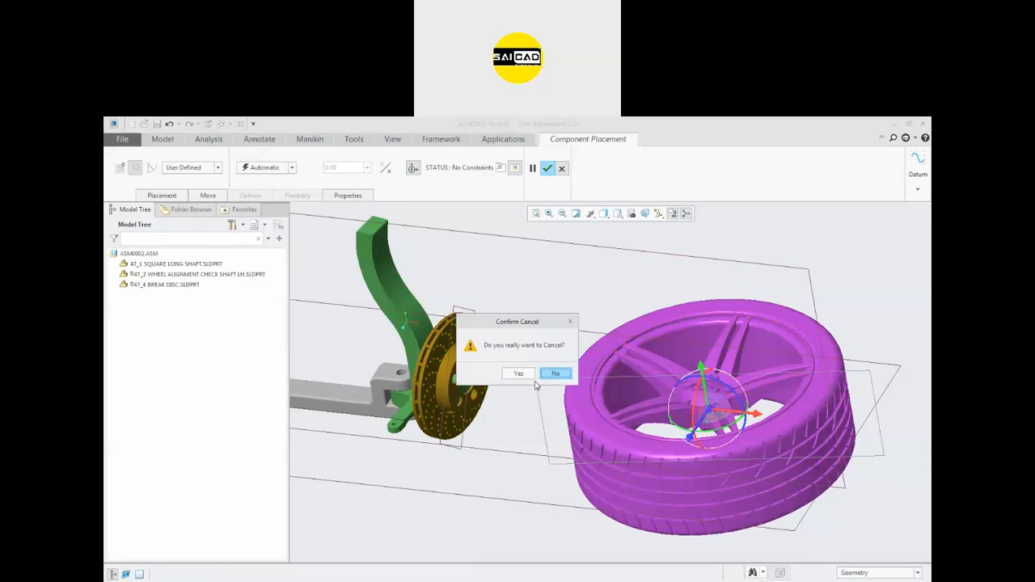
left_click(555, 373)
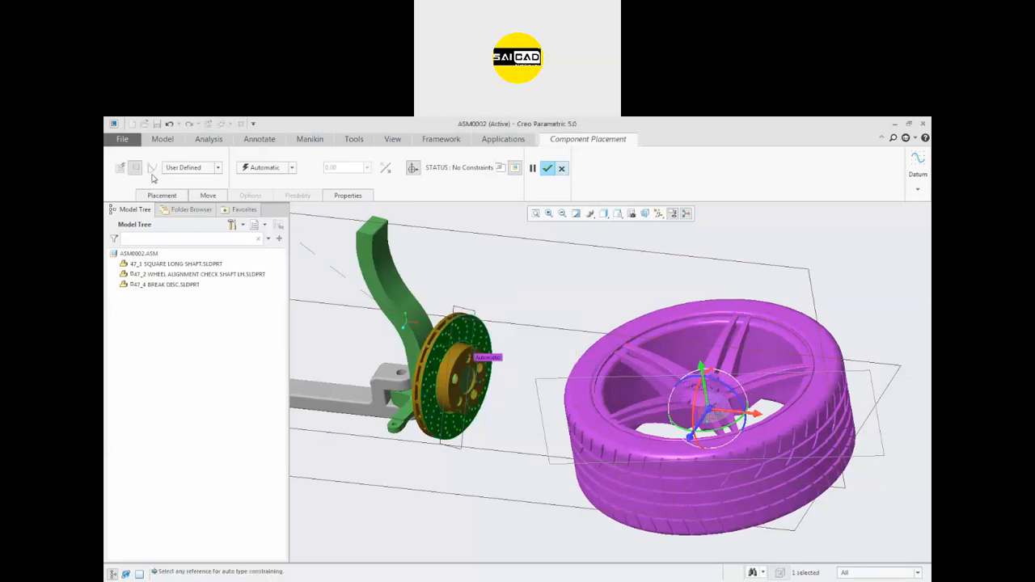
right_click(465, 239)
left_click(494, 288)
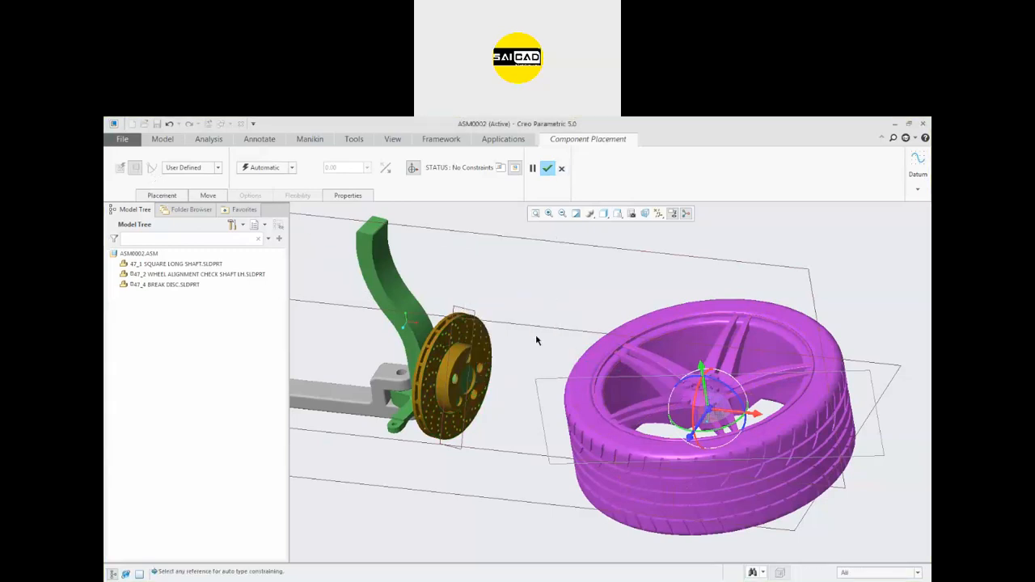
- Keep the tyre's connection user defined and make its datum plane coincident with the brake disc's datum plane
left_click(192, 169)
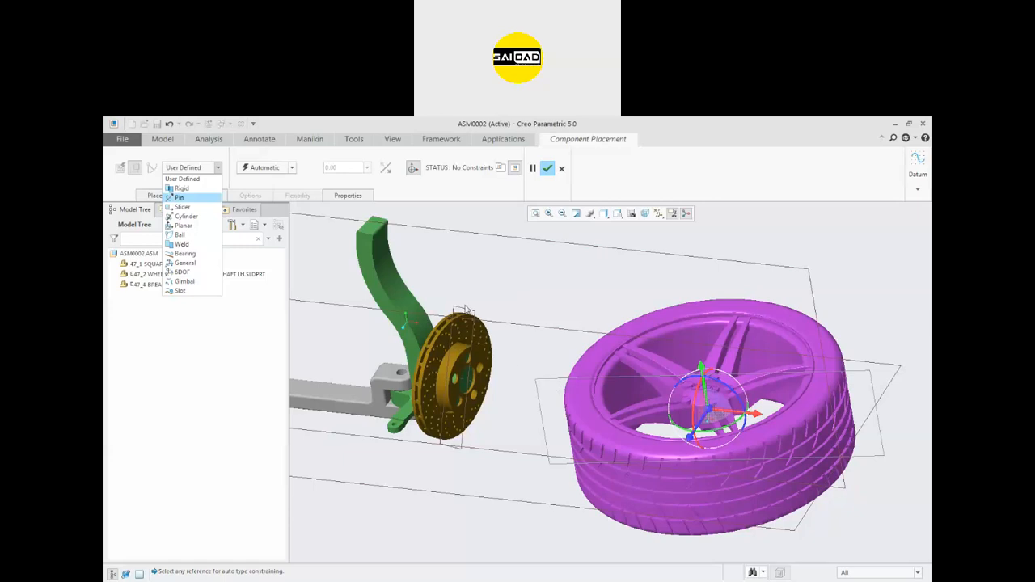
left_click(186, 179)
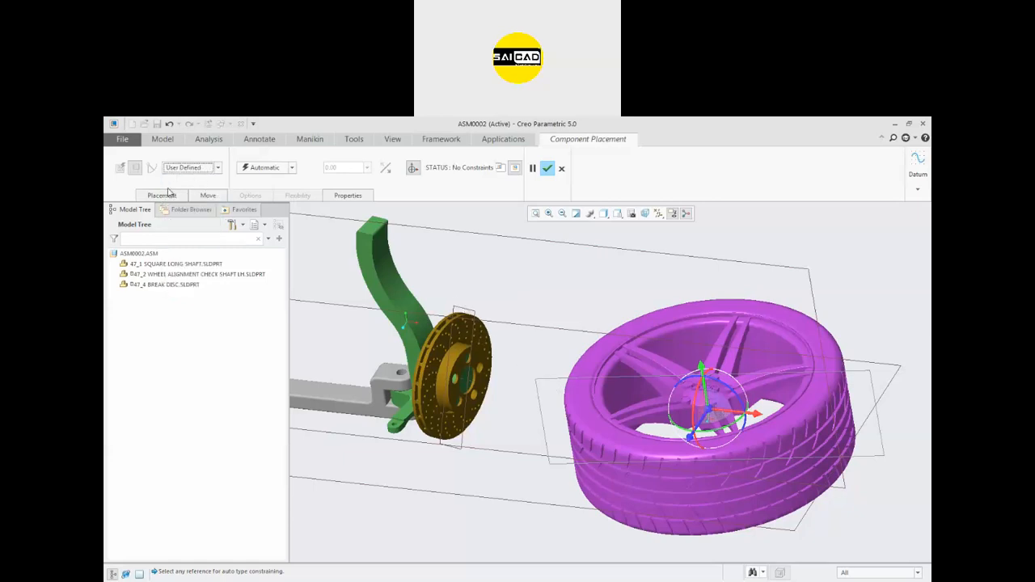
left_click(160, 196)
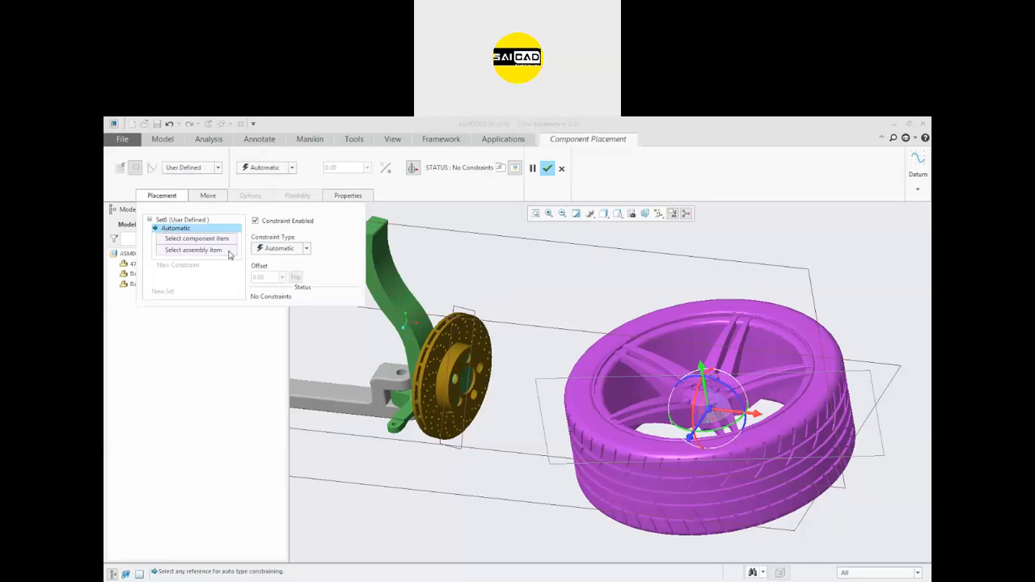
left_click(464, 311)
left_click(561, 382)
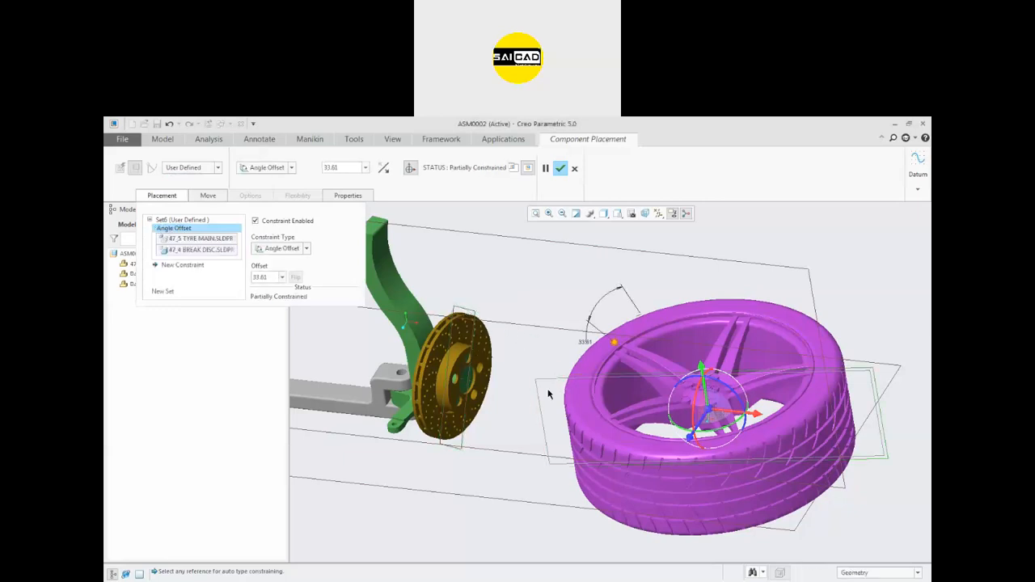
left_click(272, 169)
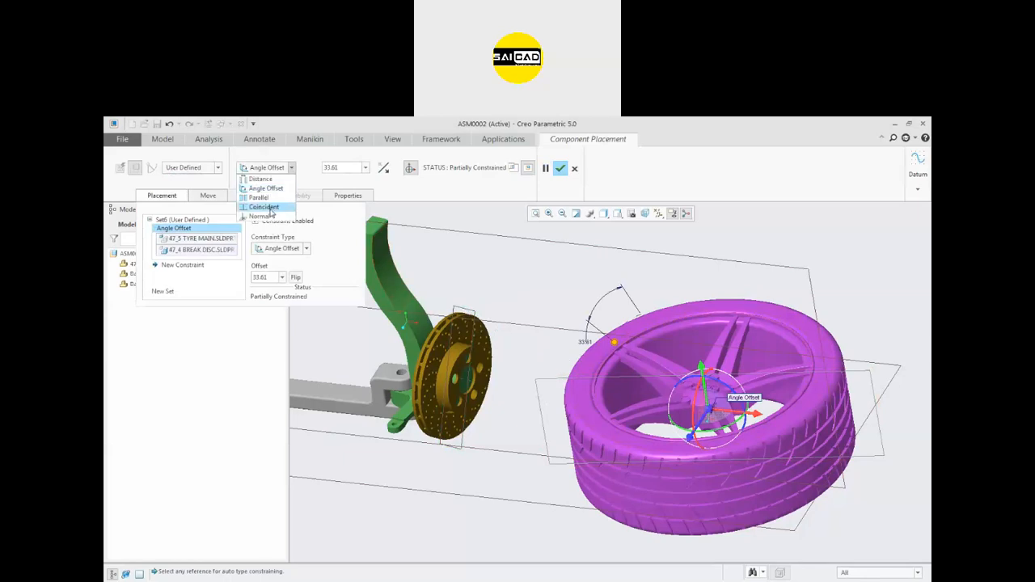
left_click(264, 207)
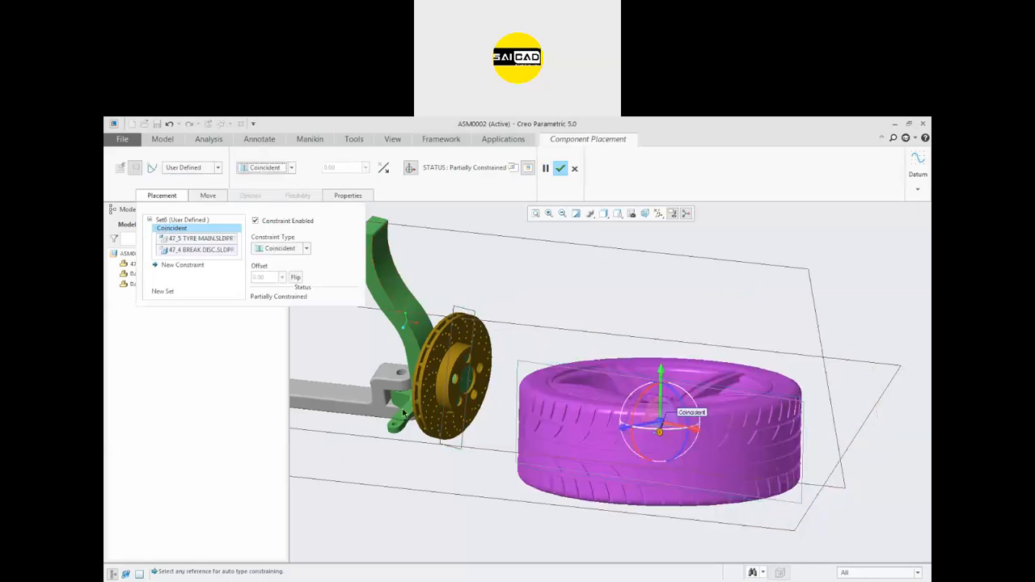
- Add a second Coincident constraint between the tyre's tread surface and the brake disc's cylindrical surface
scroll(455, 426, "up", 2)
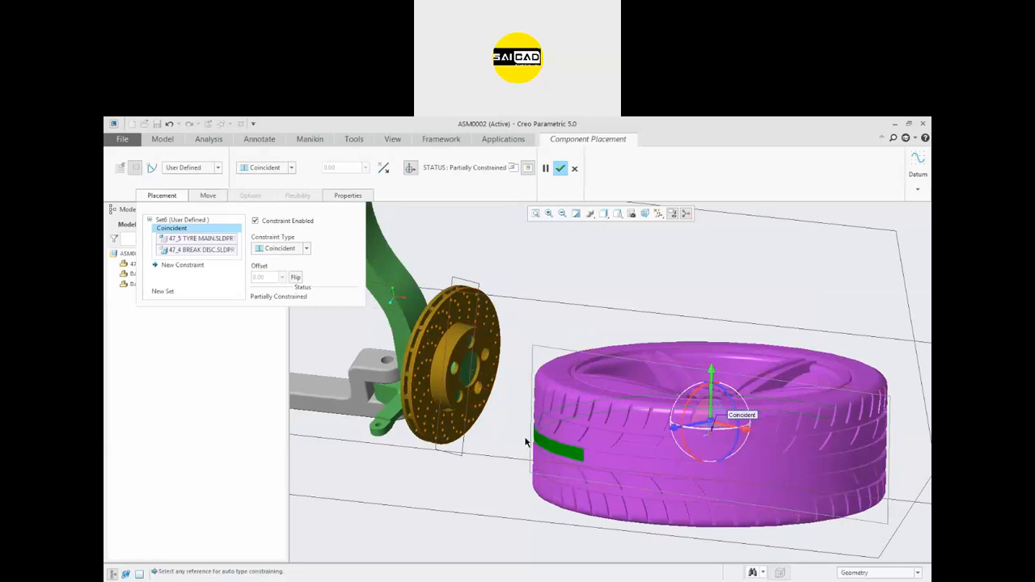
left_click(420, 367)
scroll(417, 356, "up", 3)
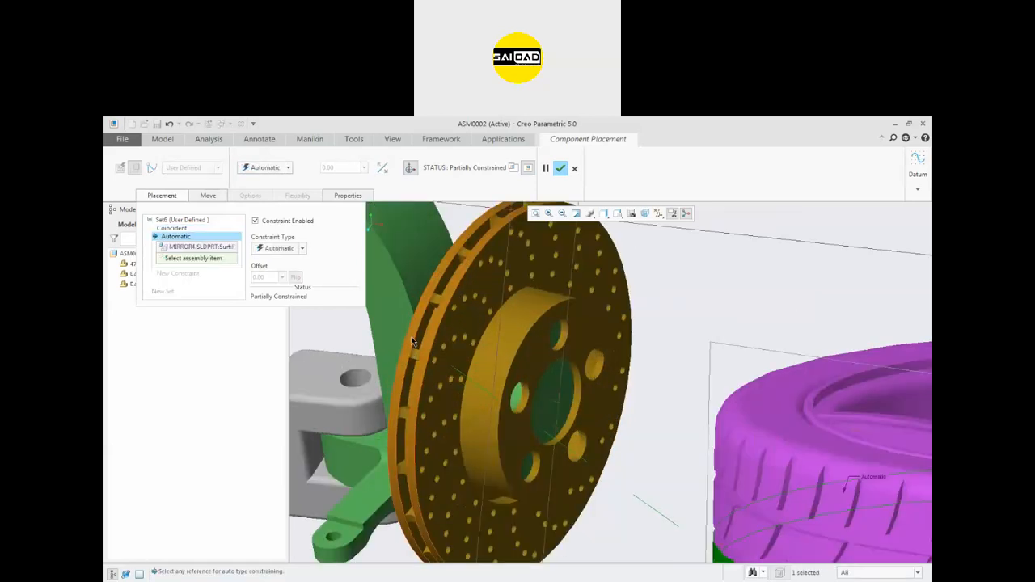
left_click(474, 357)
scroll(474, 356, "down", 5)
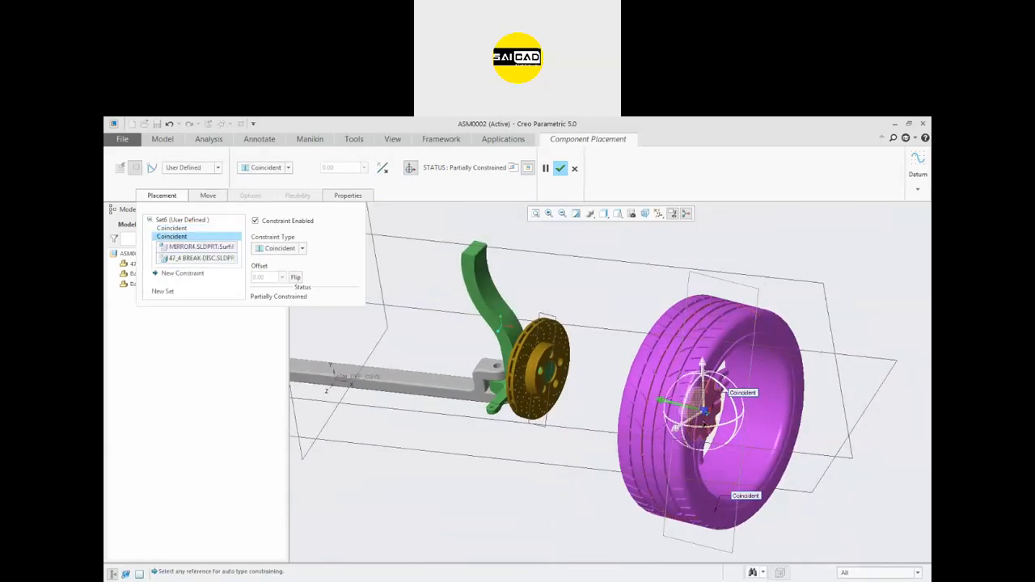
- Slide the tyre along its axis with the 3D dragger to leave a gap between it and the brake disc
left_click_drag(708, 411, 612, 418)
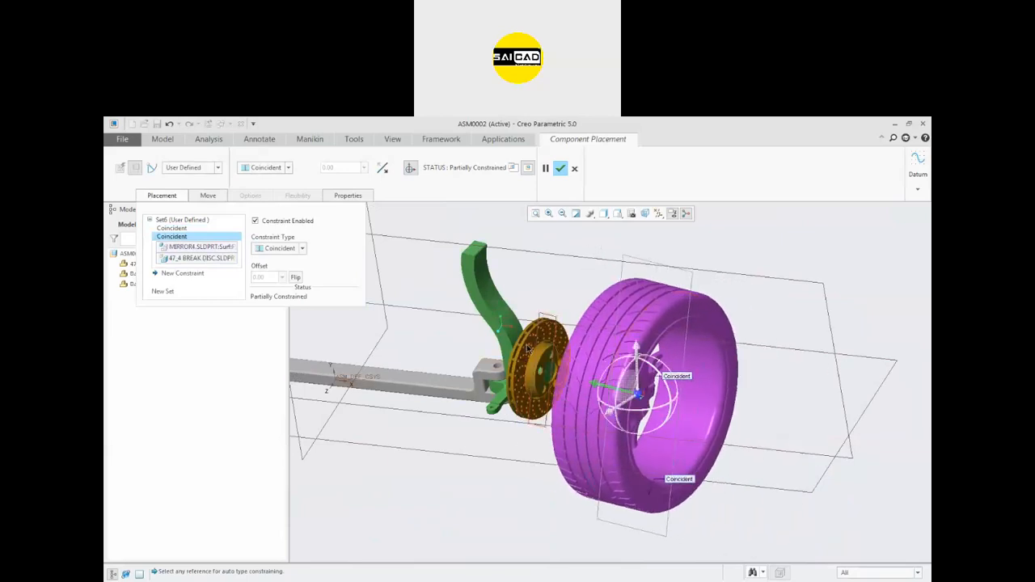
scroll(548, 368, "up", 3)
scroll(538, 343, "down", 2)
middle_click_drag(536, 344, 629, 380)
left_click_drag(630, 381, 691, 385)
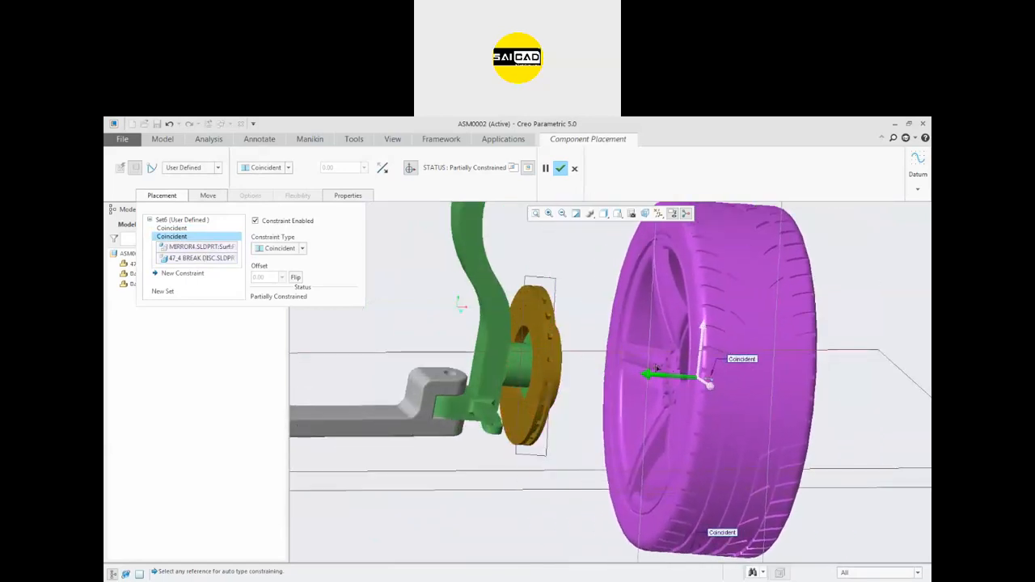
middle_click_drag(636, 392, 599, 393)
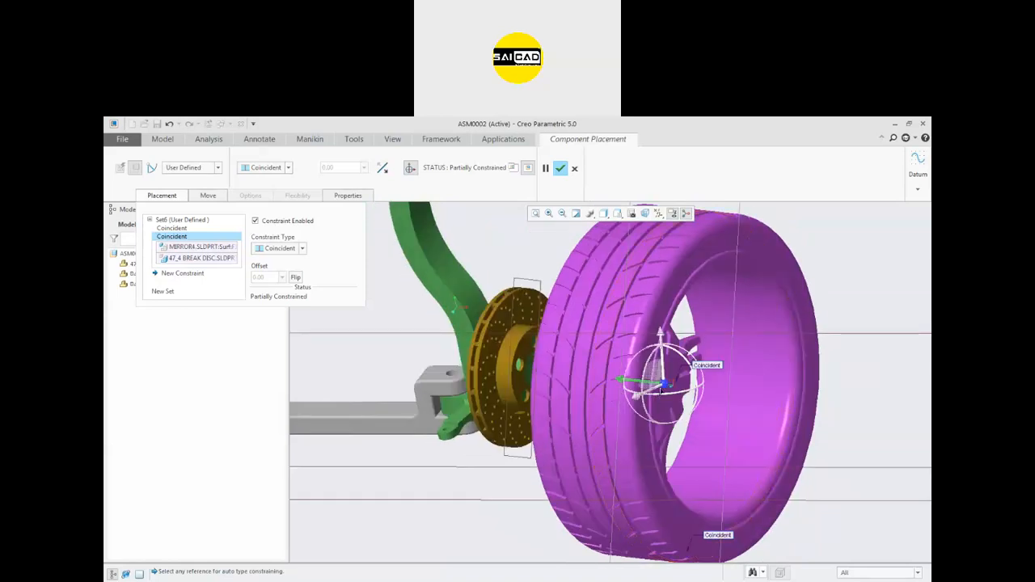
- Make the tyre's inner hub face coincident with the brake disc's hub face and accept the placement
scroll(663, 385, "down", 3)
scroll(679, 374, "up", 5)
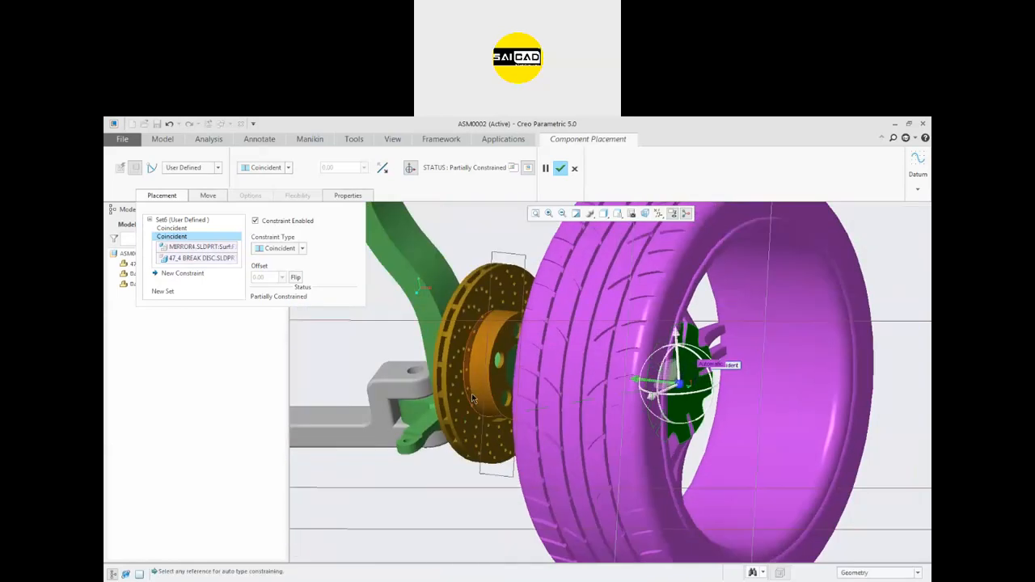
left_click(502, 340)
scroll(510, 336, "down", 5)
left_click(509, 336)
scroll(509, 338, "up", 5)
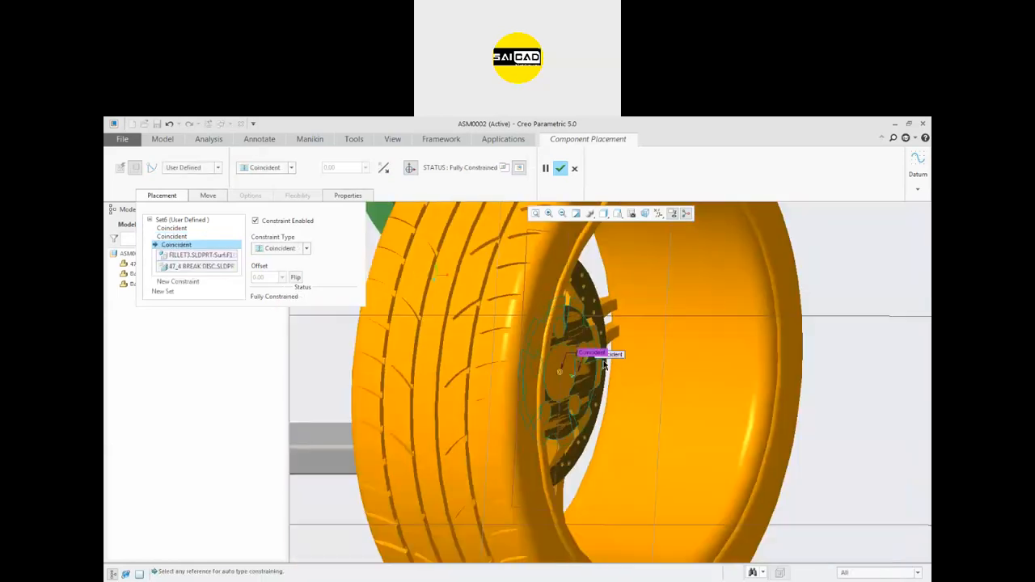
scroll(655, 323, "up", 5)
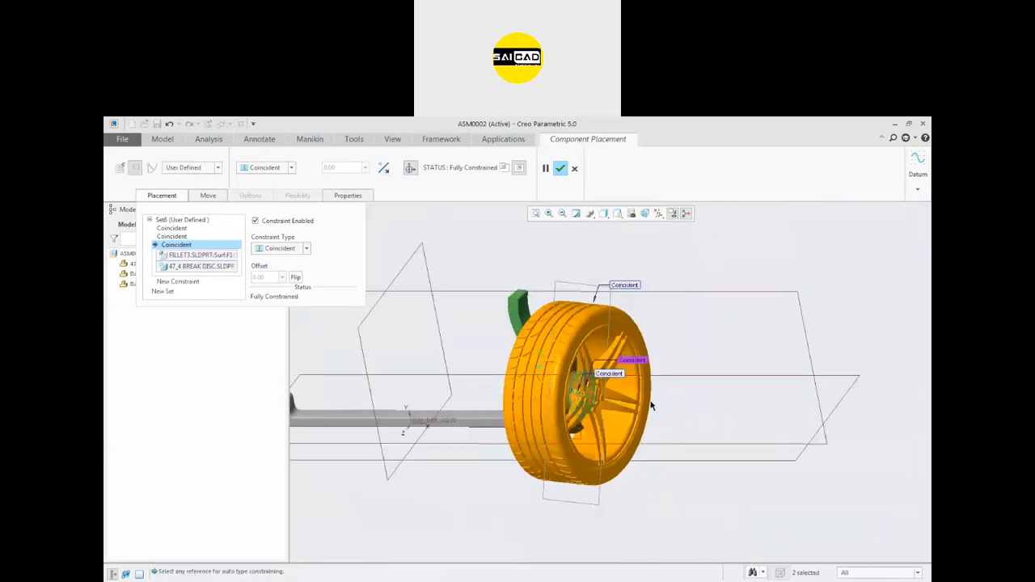
middle_click_drag(656, 324, 674, 395)
middle_click_drag(663, 378, 651, 304)
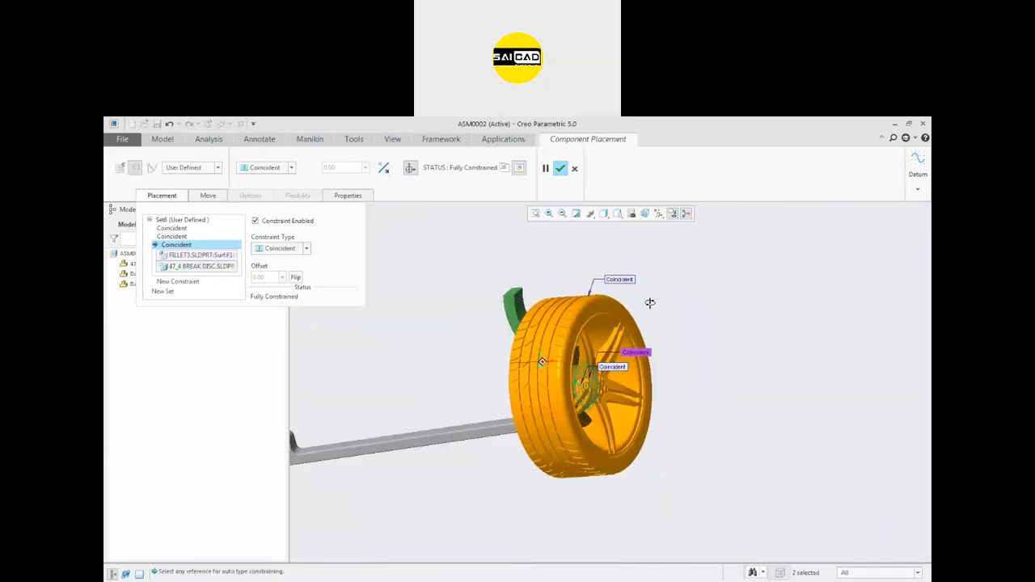
left_click(559, 169)
- Spin and swing the wheel about its joints with Drag Components and end dragging
scroll(472, 312, "down", 3)
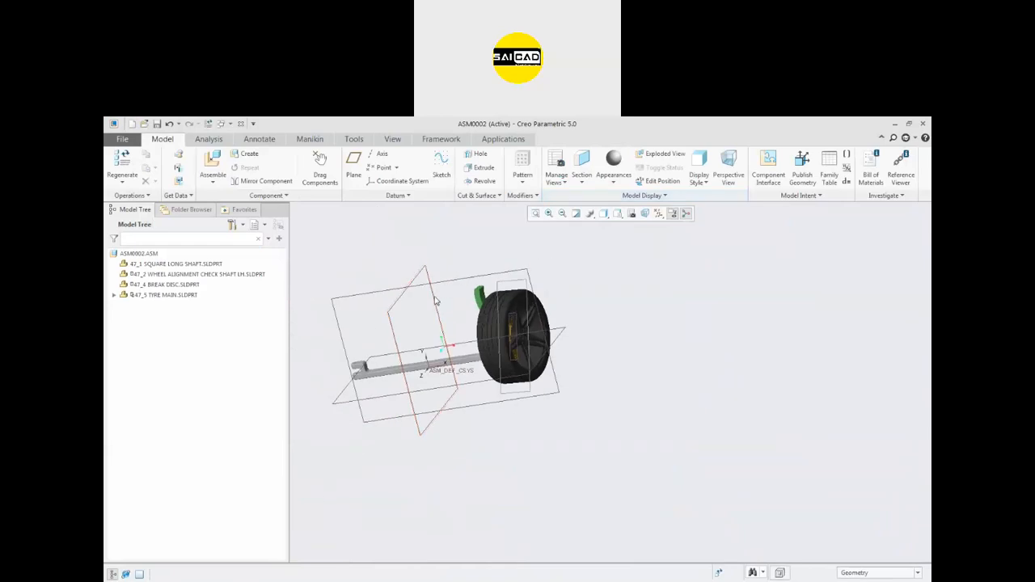
left_click(319, 171)
scroll(501, 311, "up", 3)
left_click(528, 296)
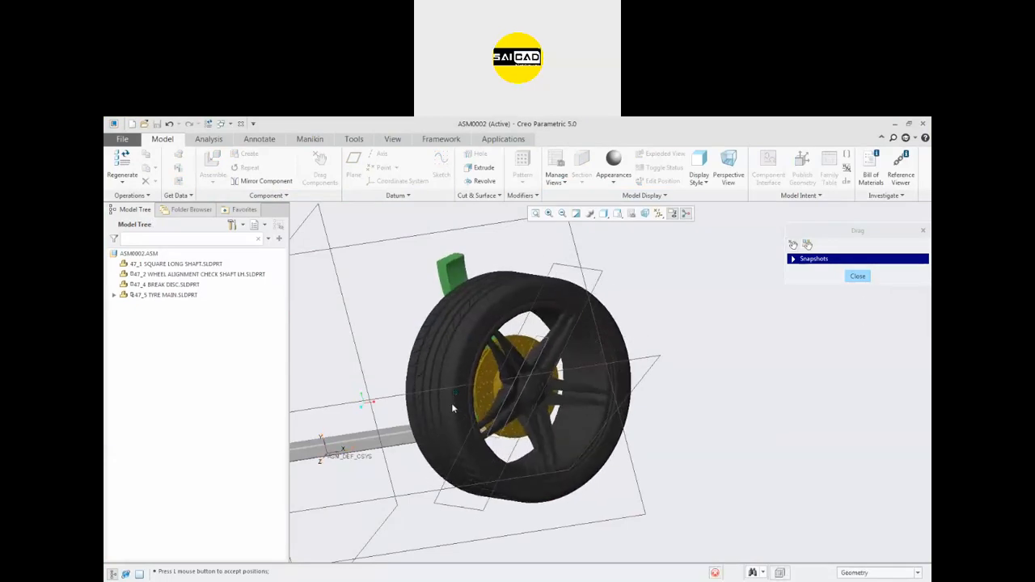
left_click(451, 512)
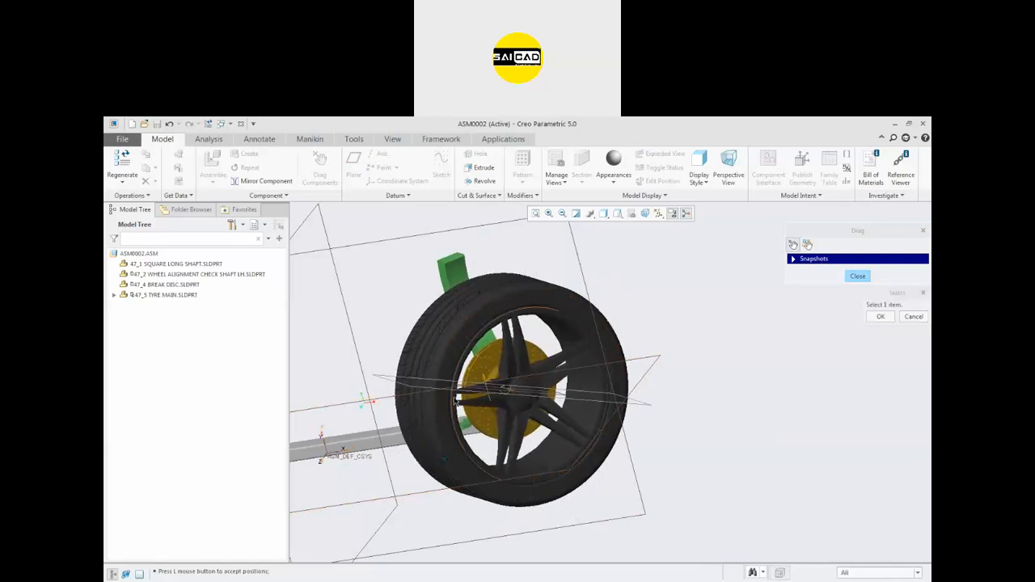
left_click(459, 393)
left_click(397, 418)
left_click(472, 325)
left_click(440, 419)
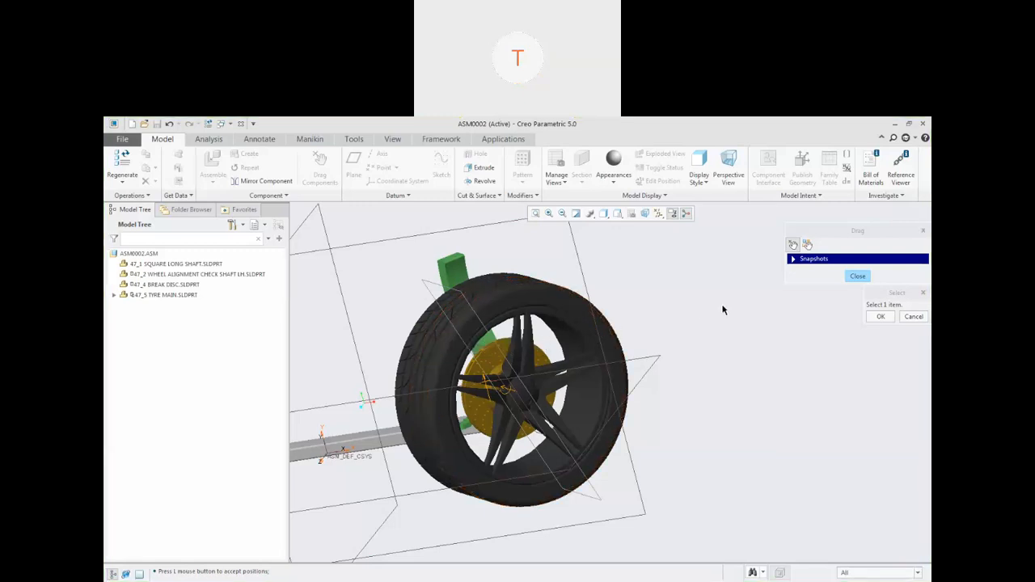
left_click(145, 296)
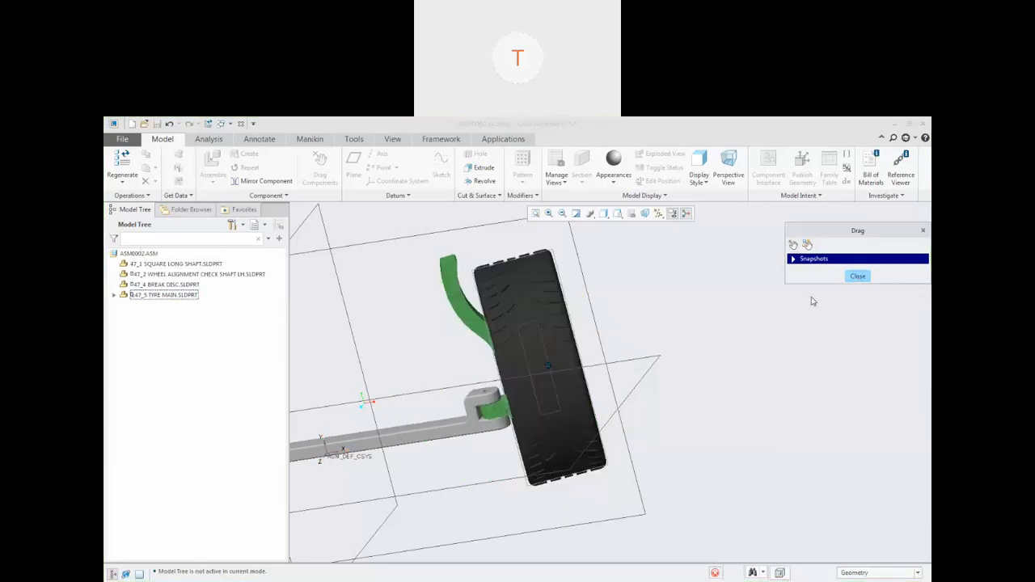
left_click(857, 276)
- Edit the definition of 47_5 TYRE MAIN.SLDPRT and delete its existing placement constraints
left_click(164, 296)
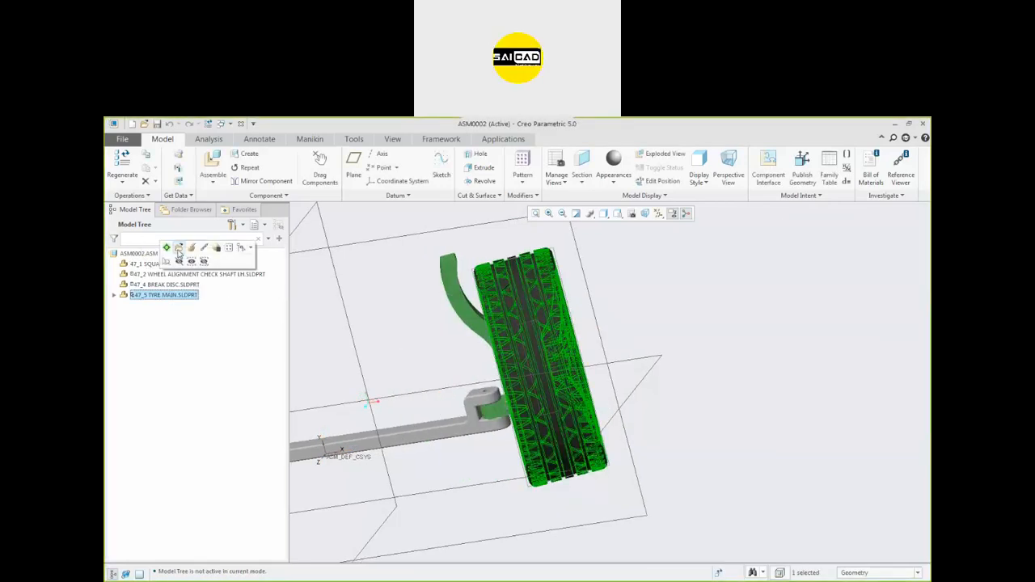
left_click(192, 247)
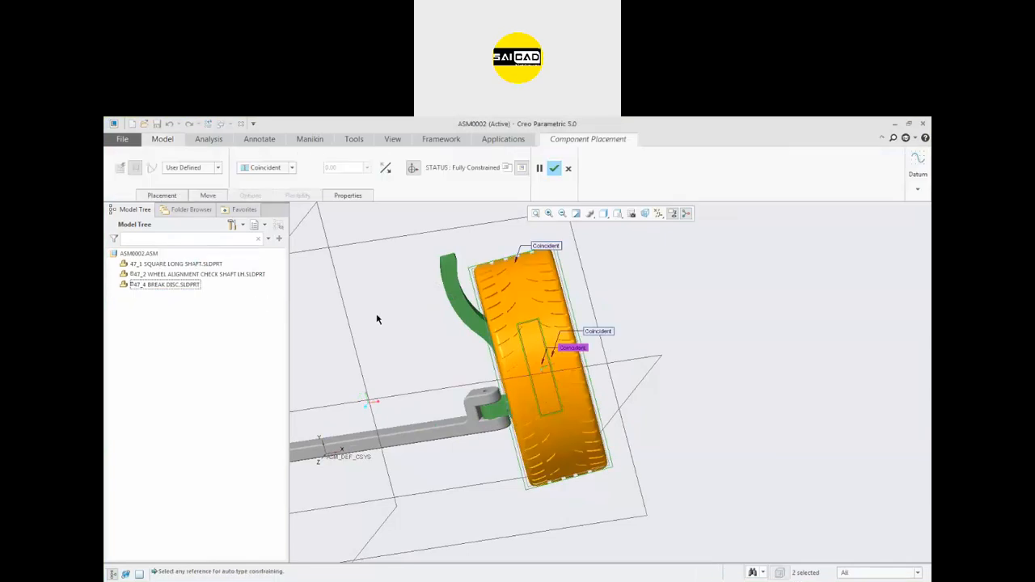
left_click(161, 195)
right_click(181, 228)
left_click(192, 224)
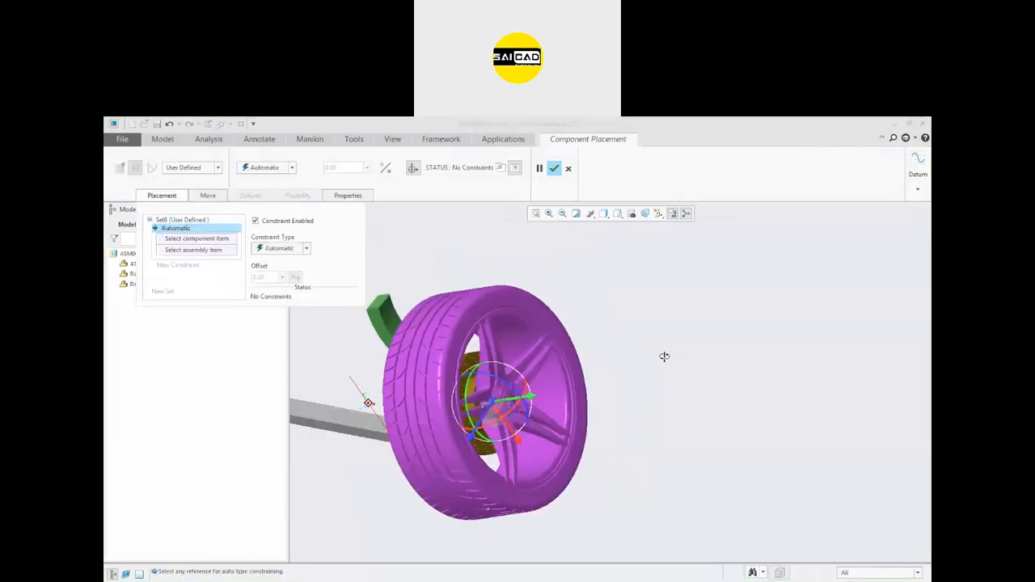
- Pull the tyre clear of the brake disc, then make its inner hub face coincident with the disc's face
left_click_drag(527, 402, 830, 398)
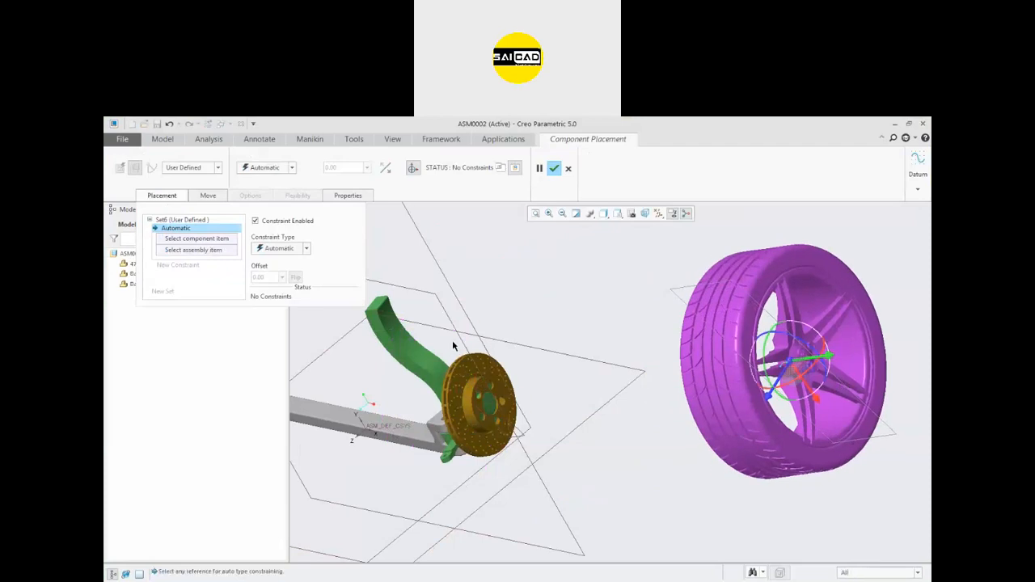
scroll(479, 388, "up", 3)
left_click(492, 347)
middle_click_drag(676, 369, 763, 374)
scroll(557, 392, "down", 2)
scroll(549, 422, "down", 3)
scroll(888, 363, "up", 2)
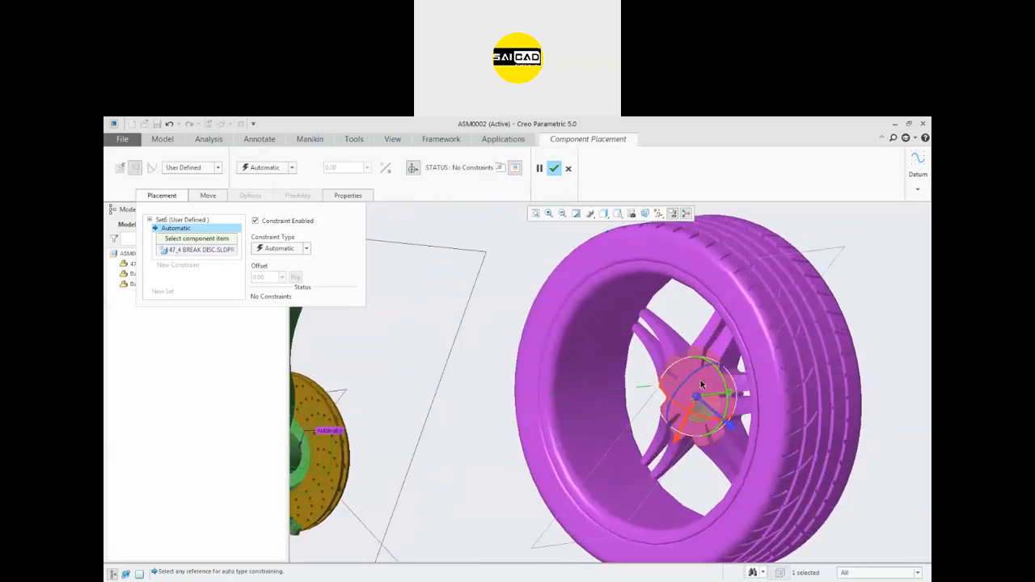
left_click(708, 386)
scroll(584, 330, "up", 3)
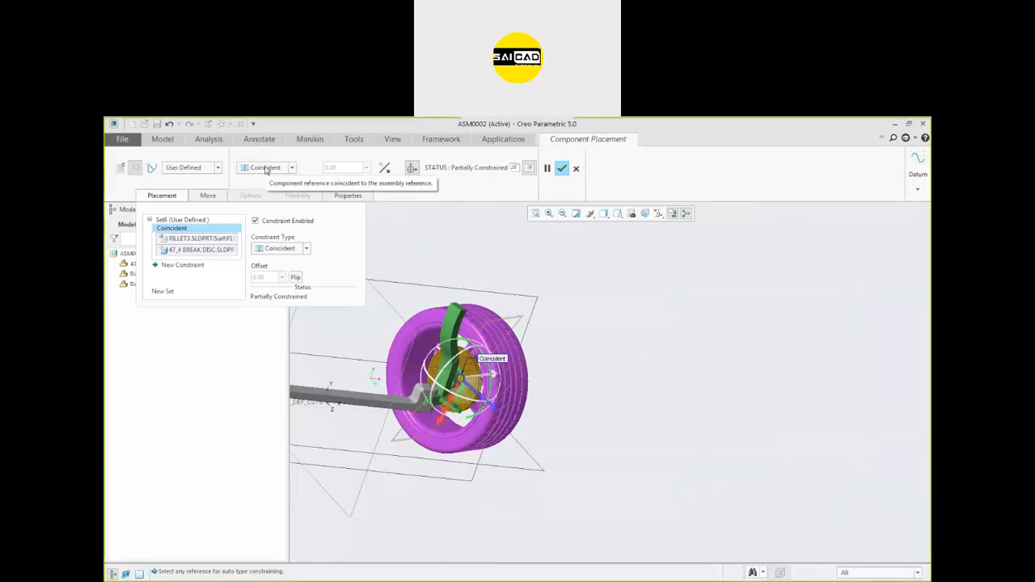
left_click(266, 168)
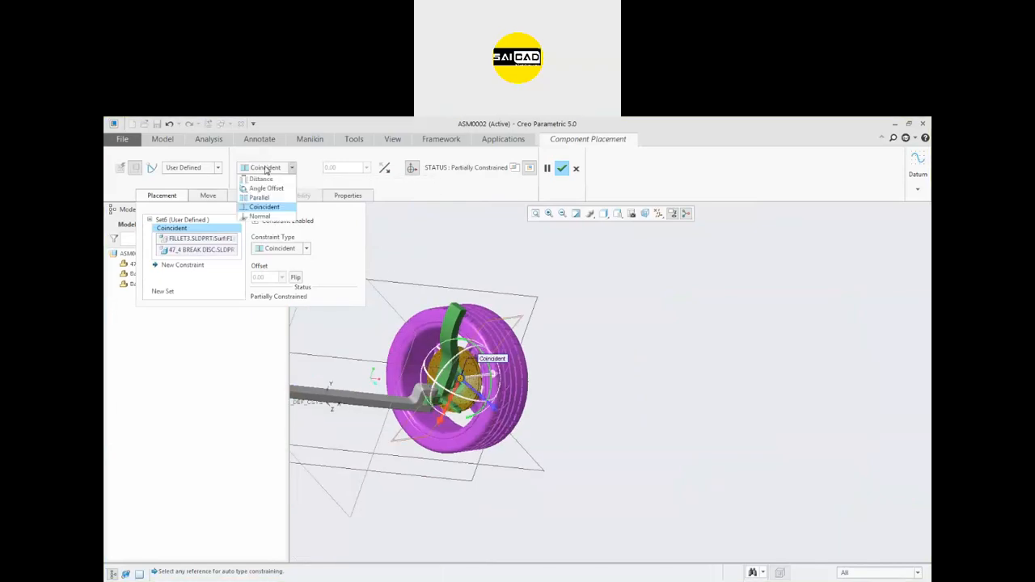
left_click(263, 207)
- Try a Distance constraint with the tyre pulled away from the brake disc, then return the constraint to Coincident
left_click(259, 176)
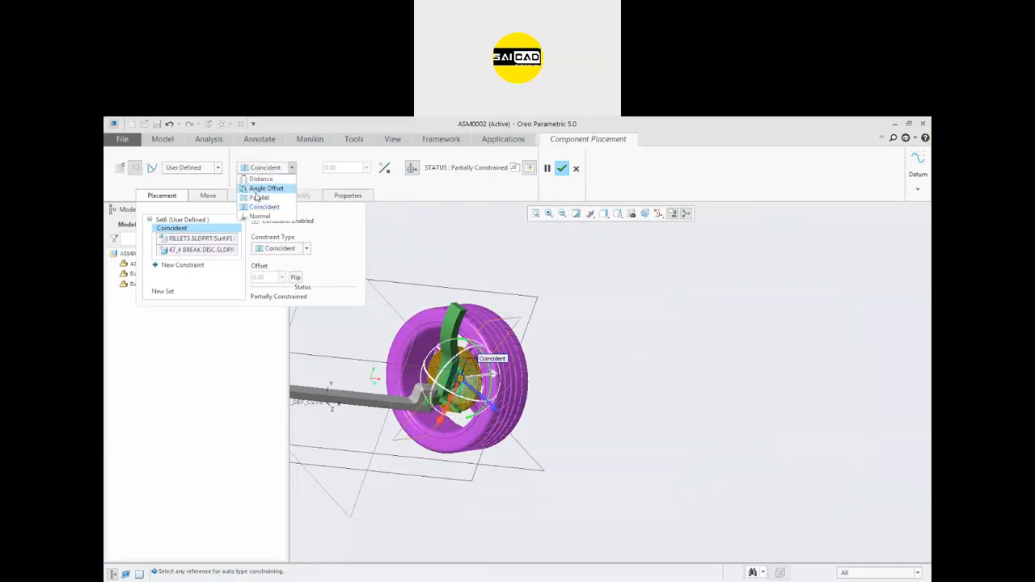
left_click(263, 180)
left_click_drag(460, 379, 560, 380)
left_click(267, 168)
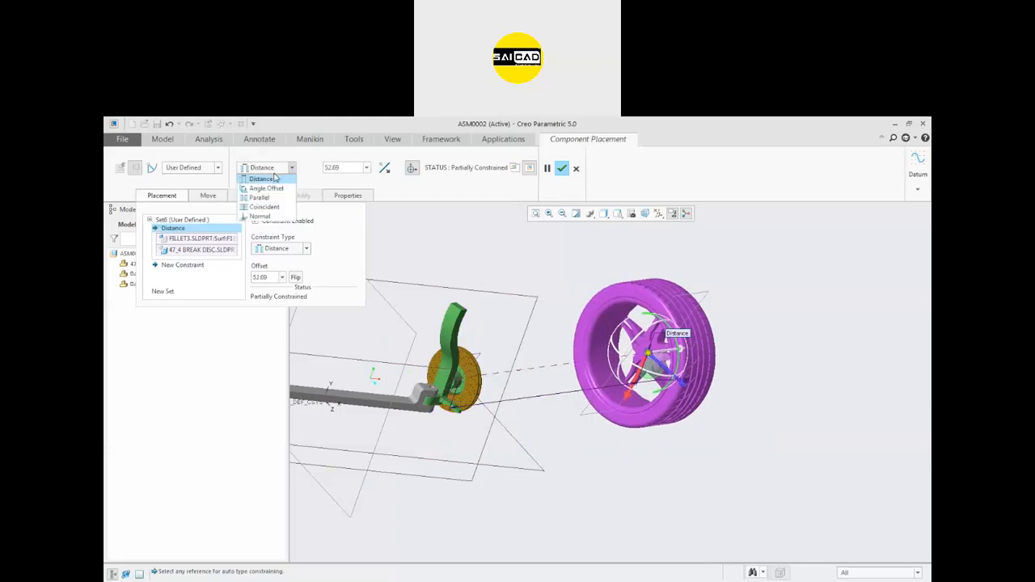
left_click(263, 205)
- Try the Angle Offset and Normal types on the tyre's constraint, then set it back to Coincident
left_click(268, 169)
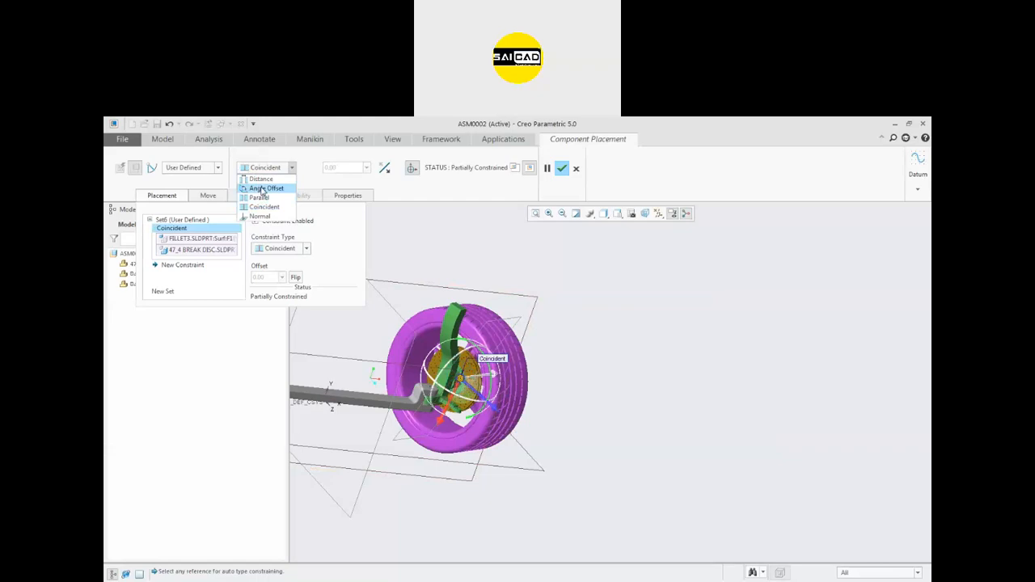
left_click(261, 188)
left_click(266, 168)
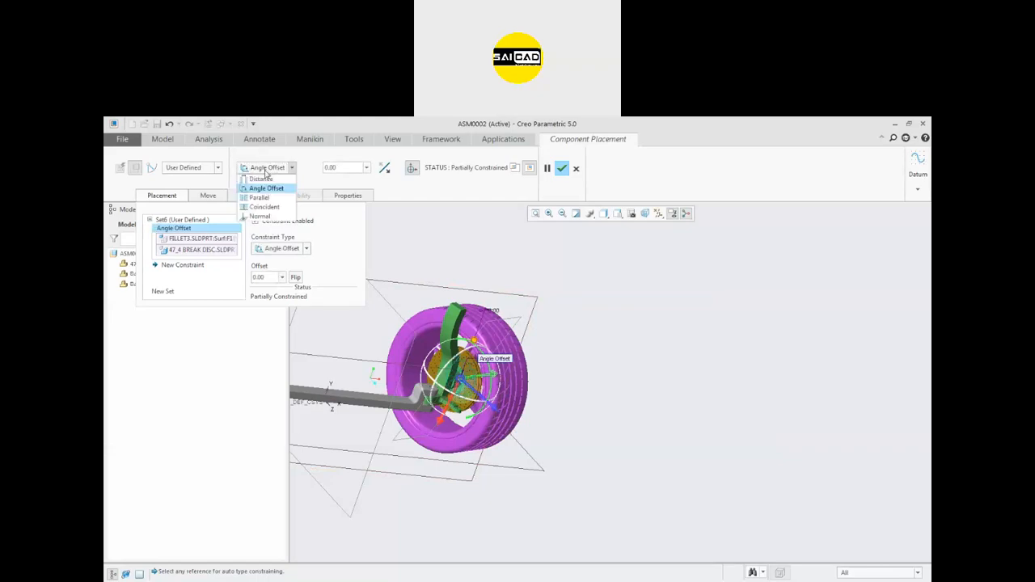
left_click(259, 216)
left_click(263, 168)
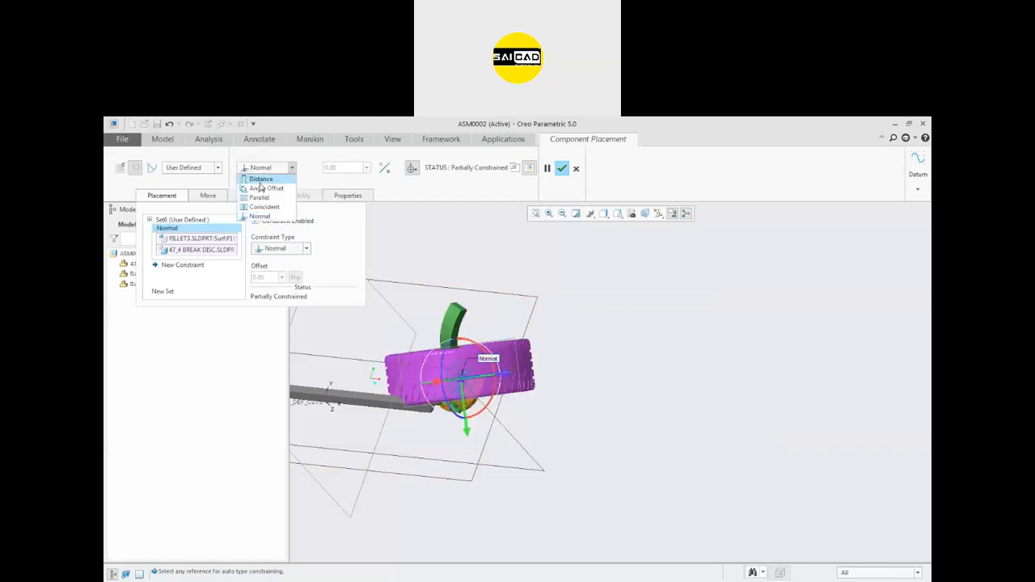
left_click(262, 205)
- Reposition the tyre against the brake disc's face with the 3D dragger
middle_click_drag(706, 379, 623, 372)
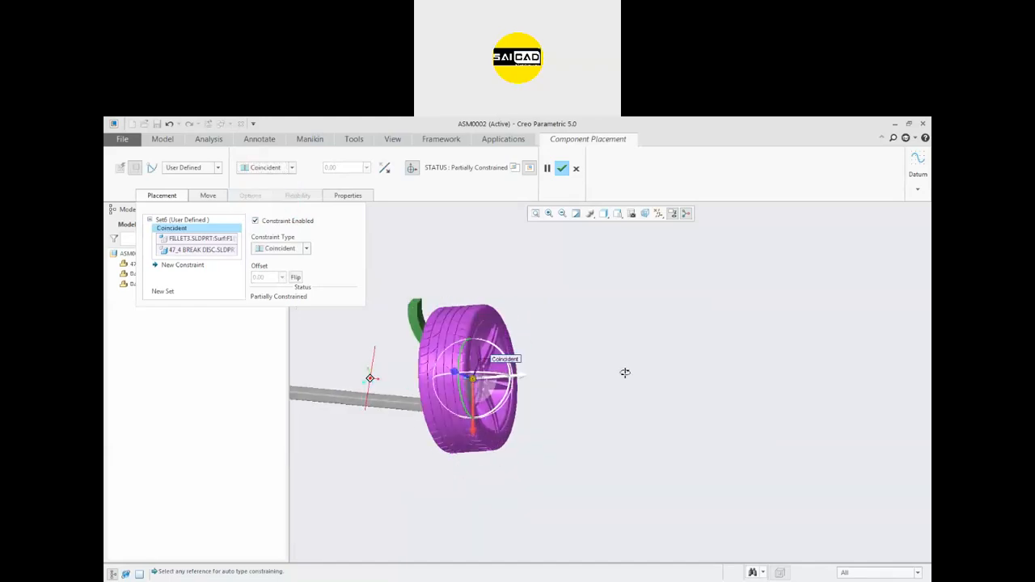
scroll(464, 376, "down", 3)
left_click_drag(471, 398, 522, 246)
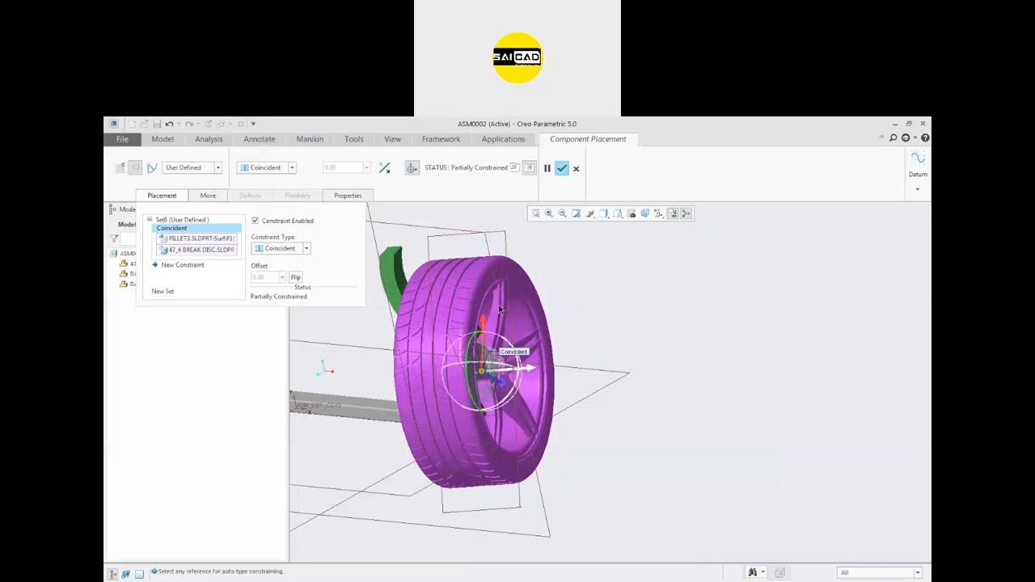
- Pull the tyre clear of the brake disc and make the tyre's datum plane Coincident with the disc's datum plane
left_click_drag(502, 384, 640, 462)
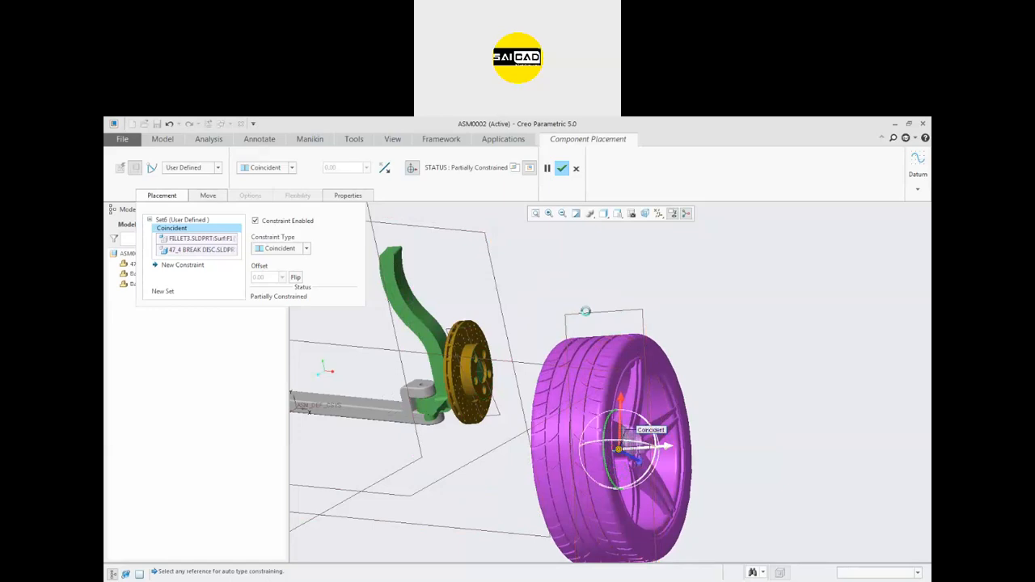
left_click(588, 314)
scroll(573, 277, "up", 2)
scroll(485, 368, "down", 3)
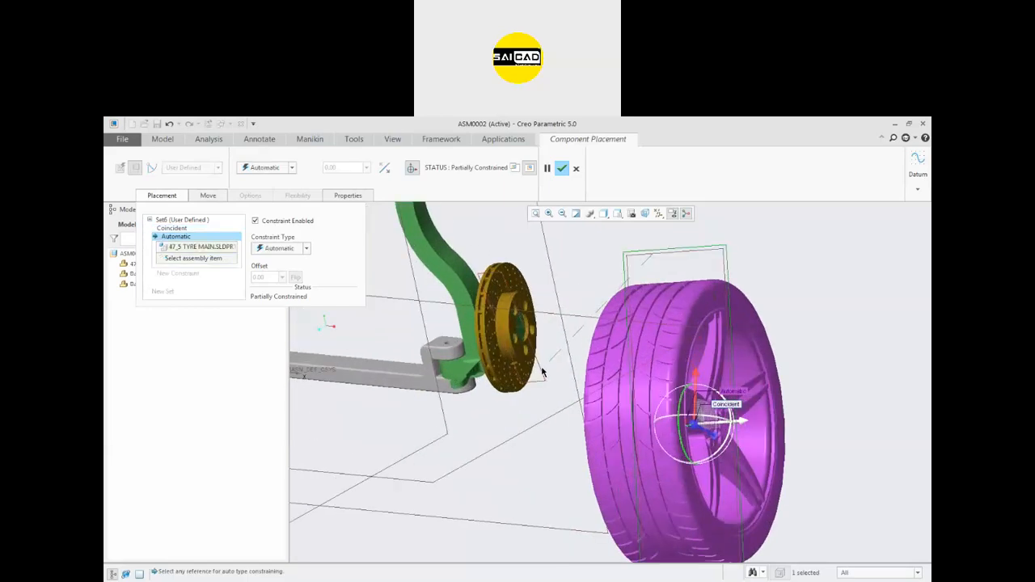
left_click(540, 370)
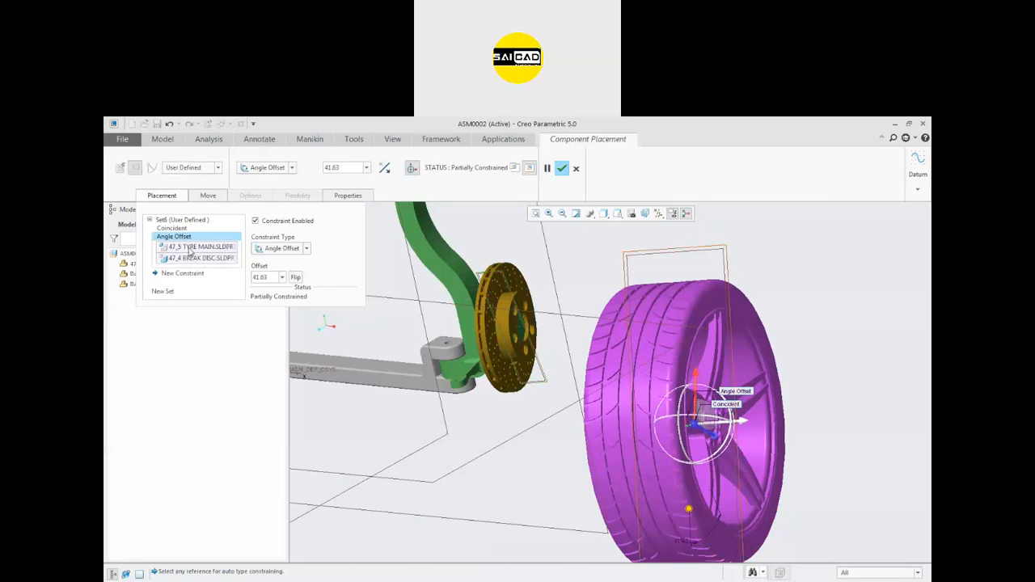
left_click(289, 169)
left_click(267, 207)
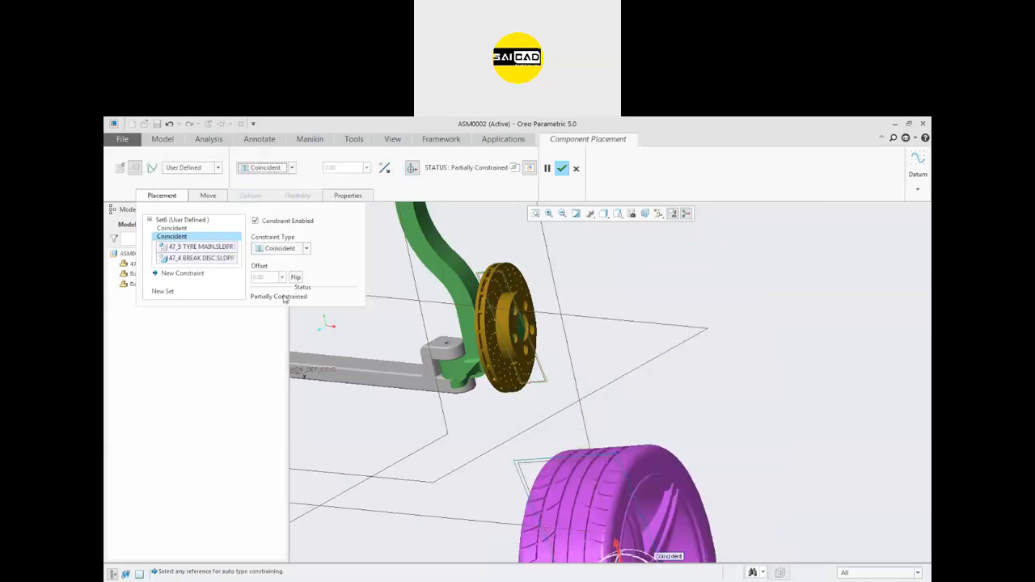
- Add a third Coincident constraint between the tyre's MIRROR4 hub surface and the brake disc, and accept the tyre's placement
scroll(505, 310, "up", 3)
scroll(537, 428, "down", 2)
left_click_drag(574, 418, 569, 359)
scroll(489, 279, "down", 4)
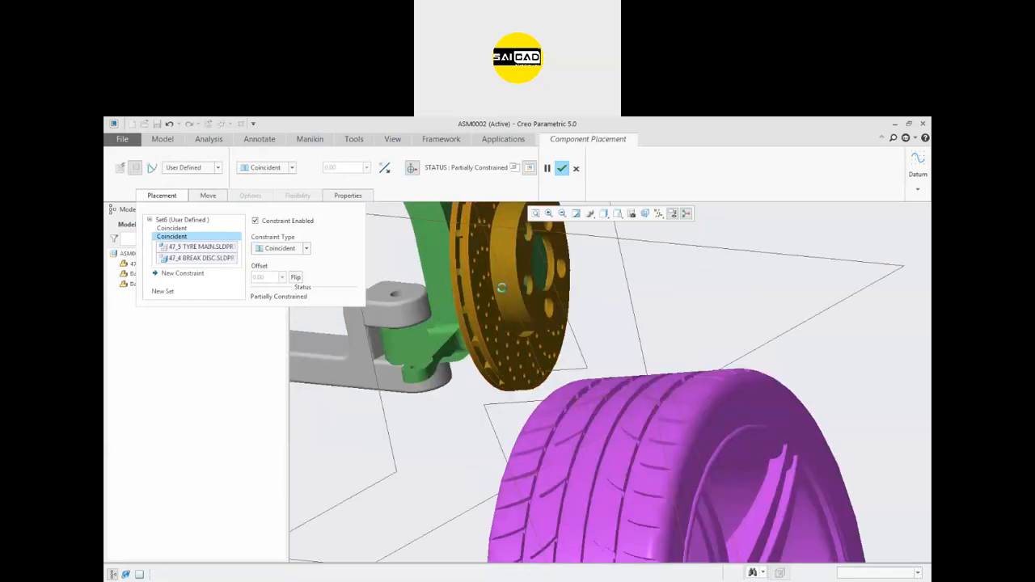
scroll(596, 411, "up", 2)
left_click(590, 416)
left_click(588, 416)
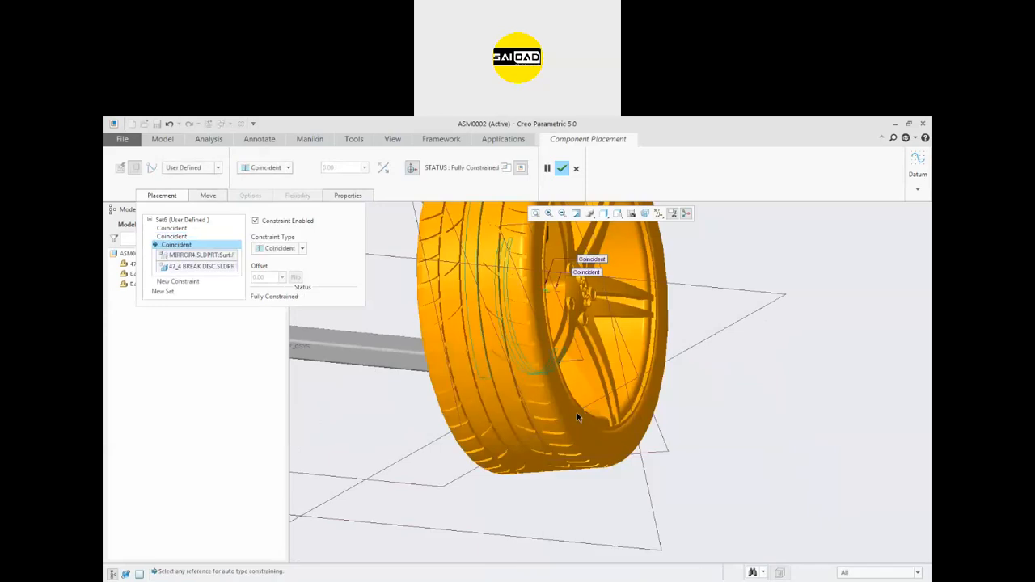
scroll(577, 413, "up", 3)
scroll(517, 322, "down", 3)
mouse_move(518, 322)
middle_mouse_down()
mouse_move(474, 322)
mouse_move(508, 305)
mouse_move(471, 321)
mouse_move(498, 324)
middle_mouse_up()
scroll(498, 324, "up", 3)
left_click(562, 168)
middle_click_drag(624, 331, 681, 328)
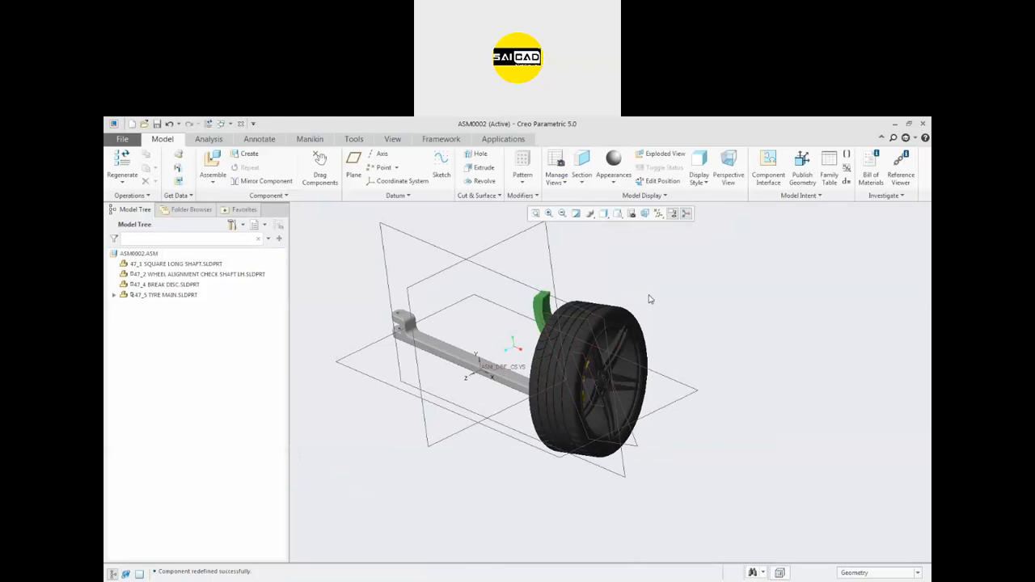
- Assemble the part 47_3 Wheel Alignment Check Shaft RH and move it beside the square long shaft's free end
scroll(442, 386, "down", 3)
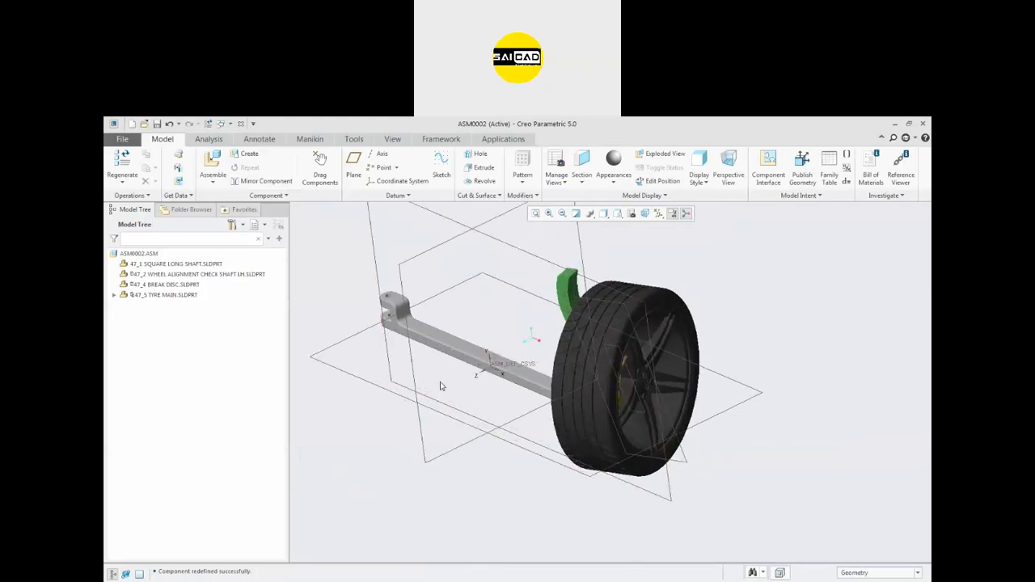
scroll(536, 367, "up", 2)
middle_click_drag(533, 369, 578, 402)
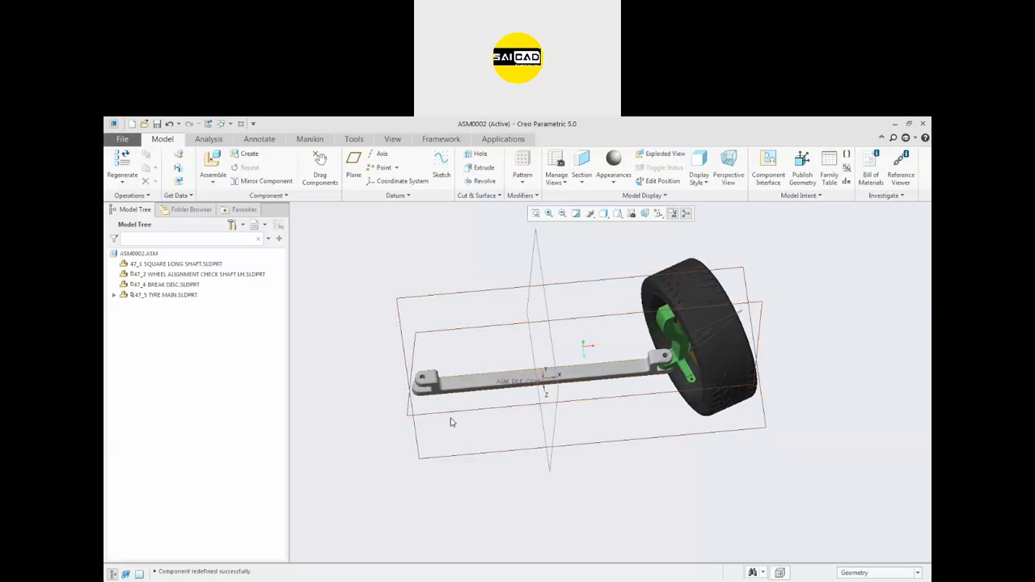
left_click(213, 166)
left_click(594, 472)
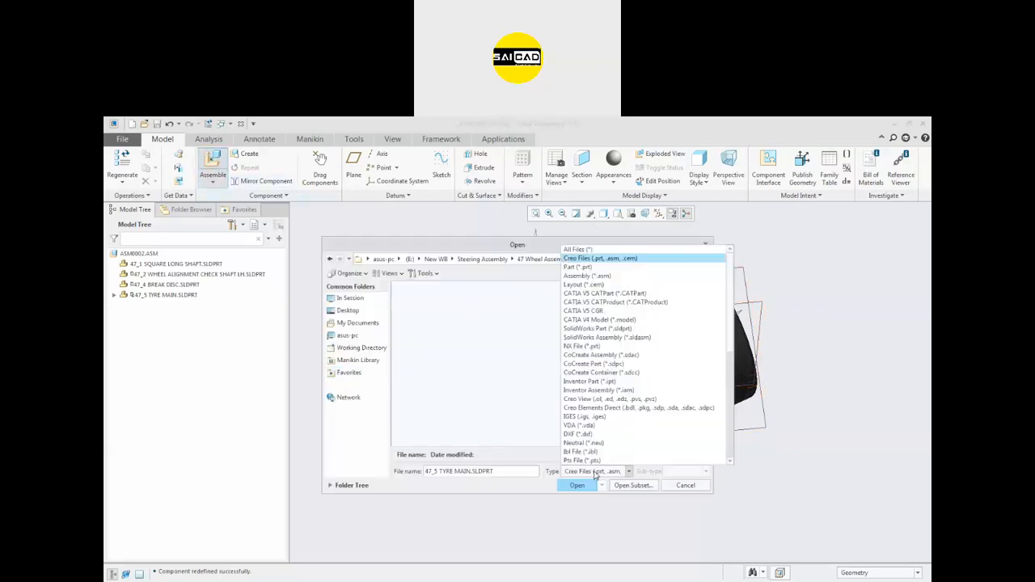
left_click(584, 249)
left_click(554, 324)
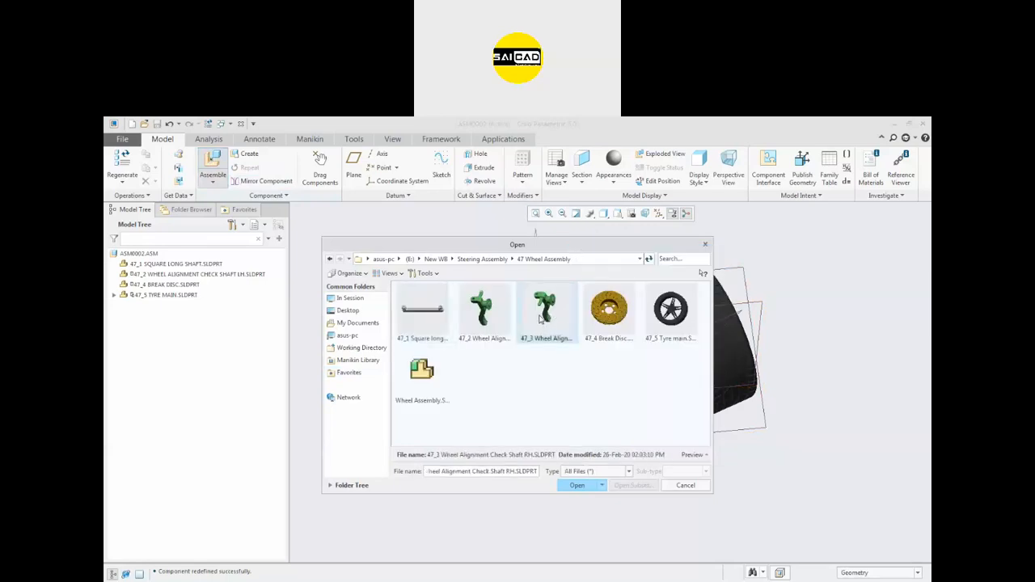
left_click(576, 486)
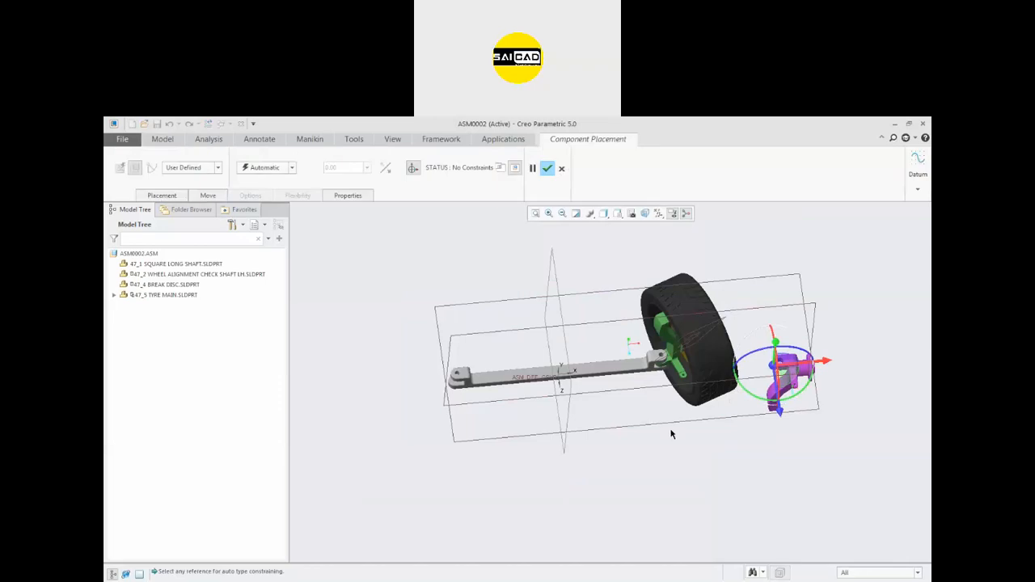
left_click_drag(773, 366, 365, 363)
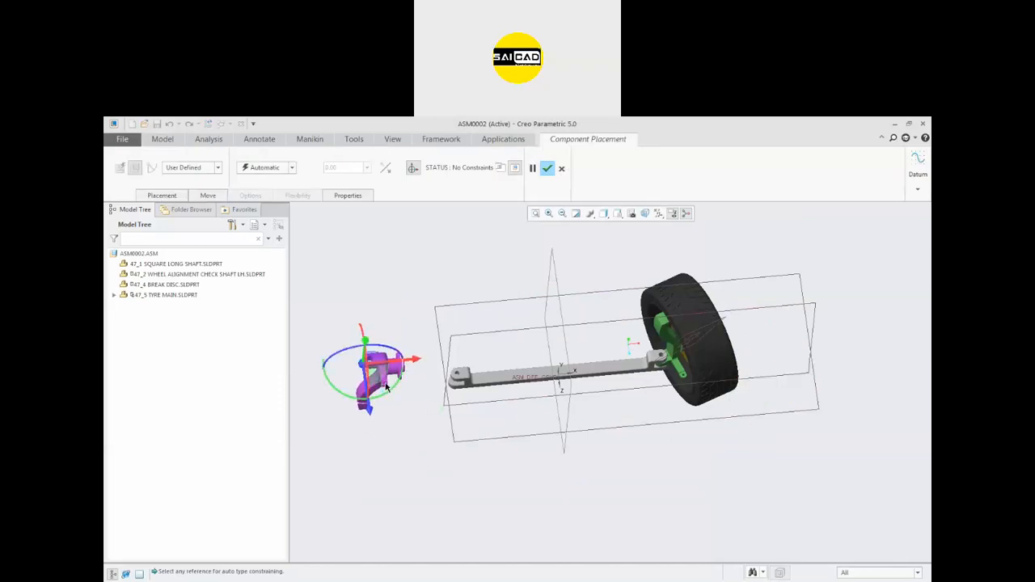
- Make the RH alignment shaft's pivot hole Coincident with the fork hole at the square long shaft's free end
scroll(415, 368, "down", 2)
scroll(525, 380, "up", 1)
scroll(457, 371, "down", 2)
scroll(413, 386, "up", 1)
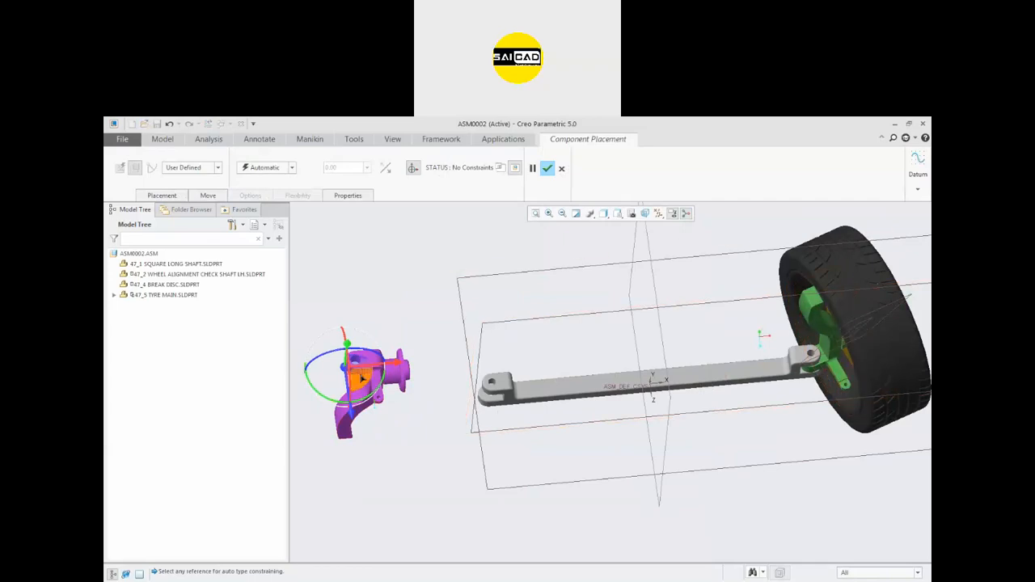
scroll(366, 380, "down", 2)
scroll(618, 392, "down", 1)
left_click(617, 383)
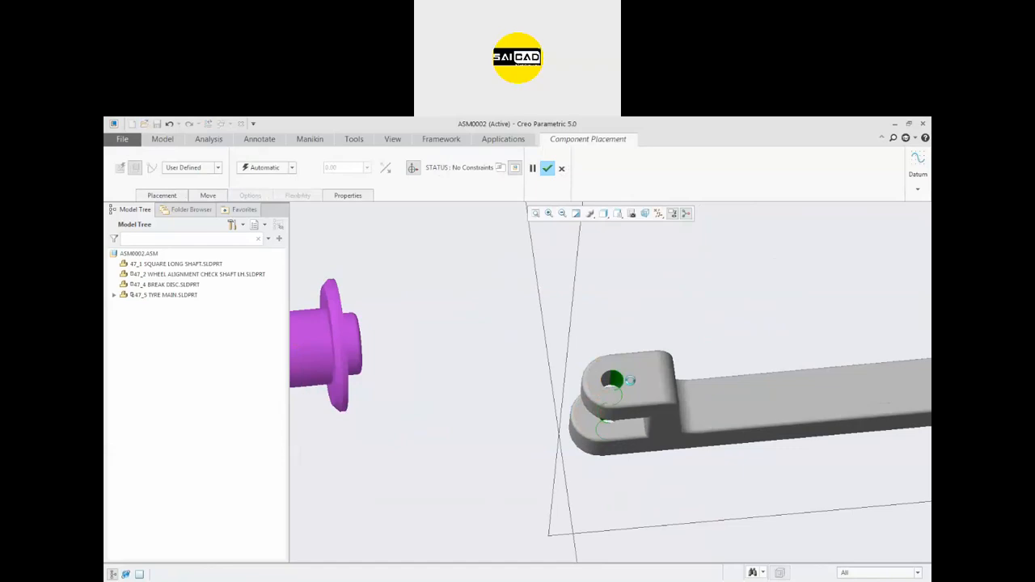
scroll(677, 410, "up", 2)
scroll(376, 339, "down", 1)
scroll(373, 337, "down", 1)
left_click(373, 337)
scroll(467, 367, "up", 3)
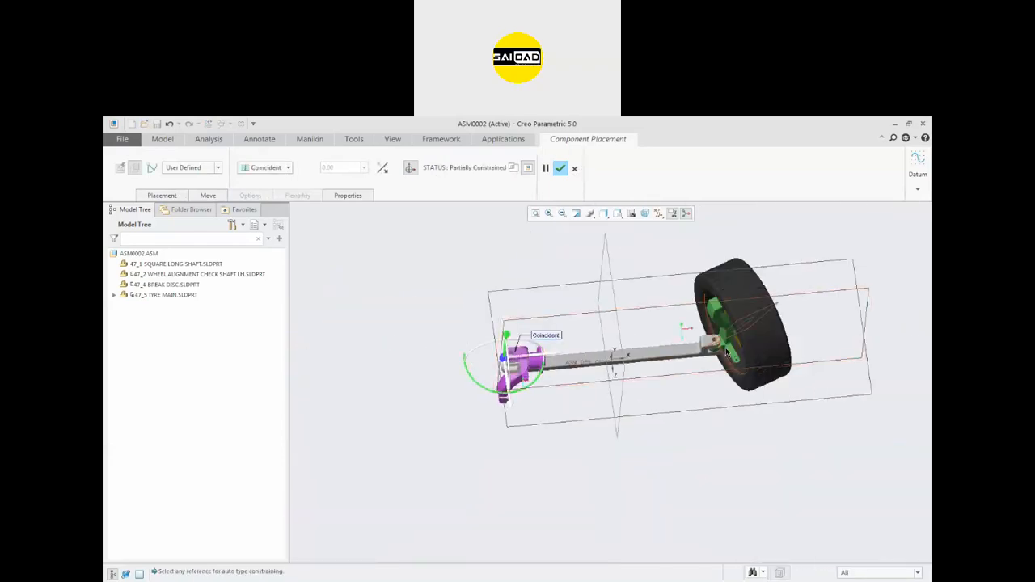
- Change the RH shaft's connection to Pin, mate its lug face with the fork's inner face for Translation, and accept the placement
scroll(480, 349, "down", 3)
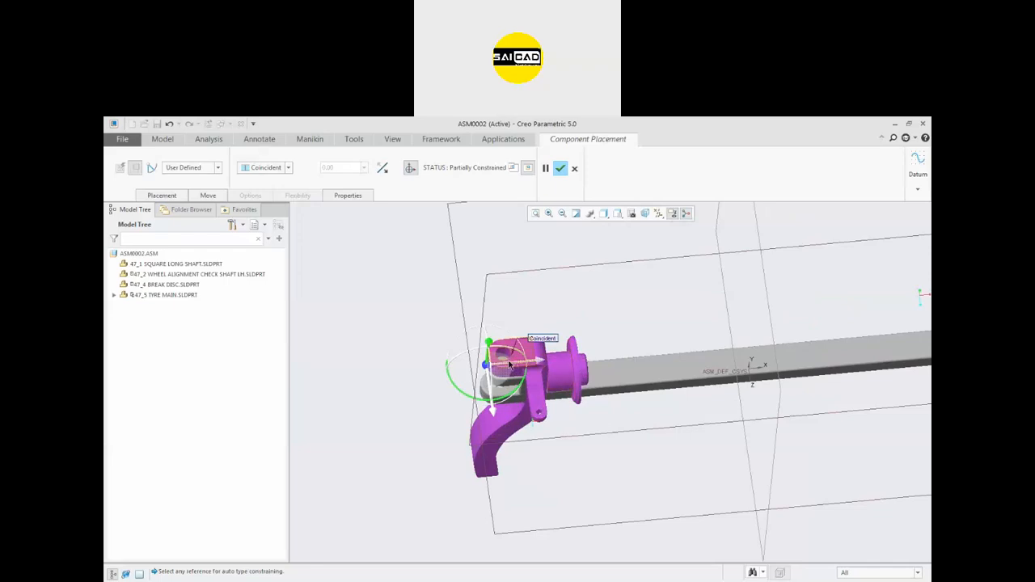
left_click(180, 168)
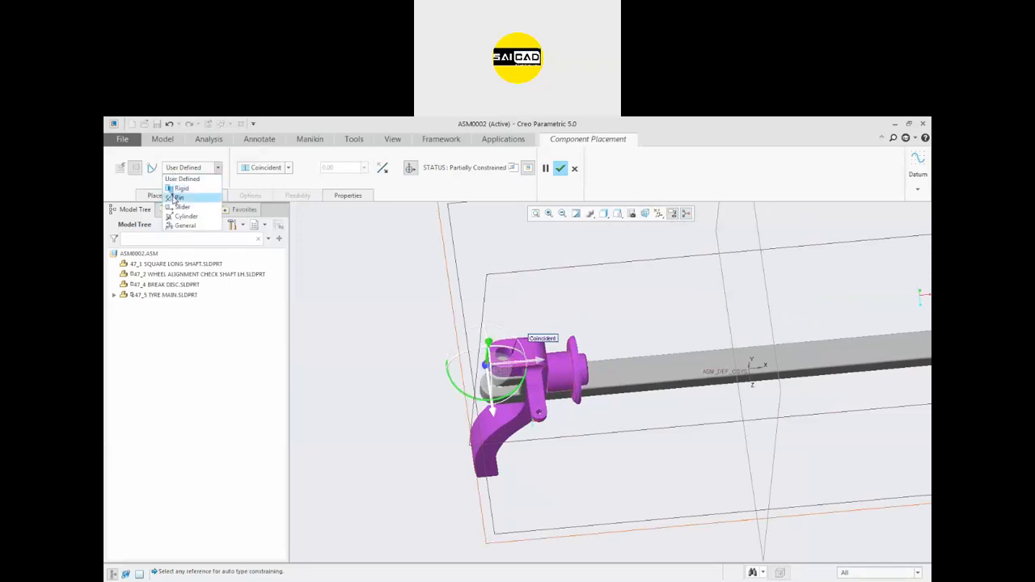
left_click(174, 196)
left_click_drag(488, 345, 479, 454)
scroll(502, 454, "down", 2)
left_click(485, 469)
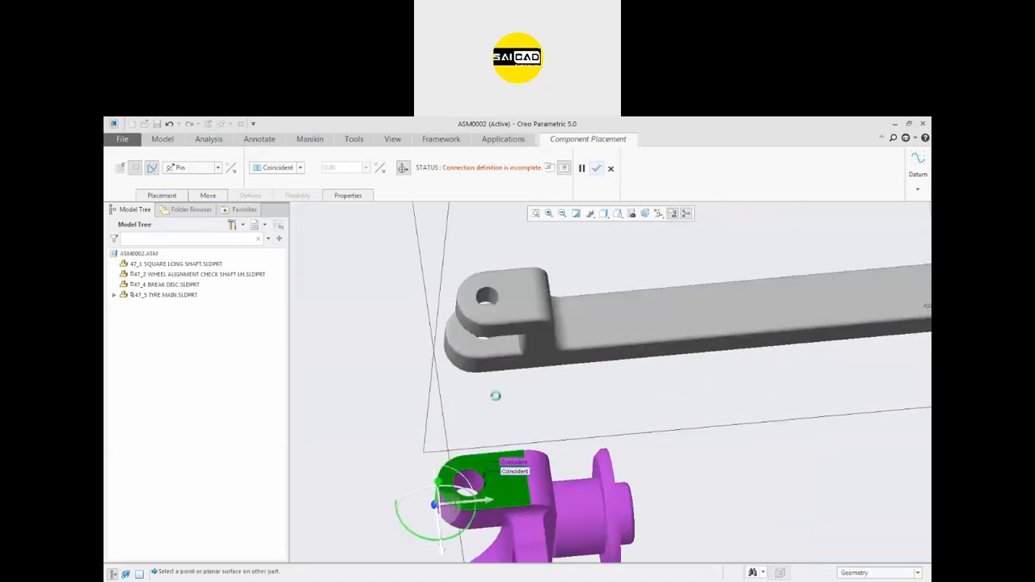
left_click(505, 354)
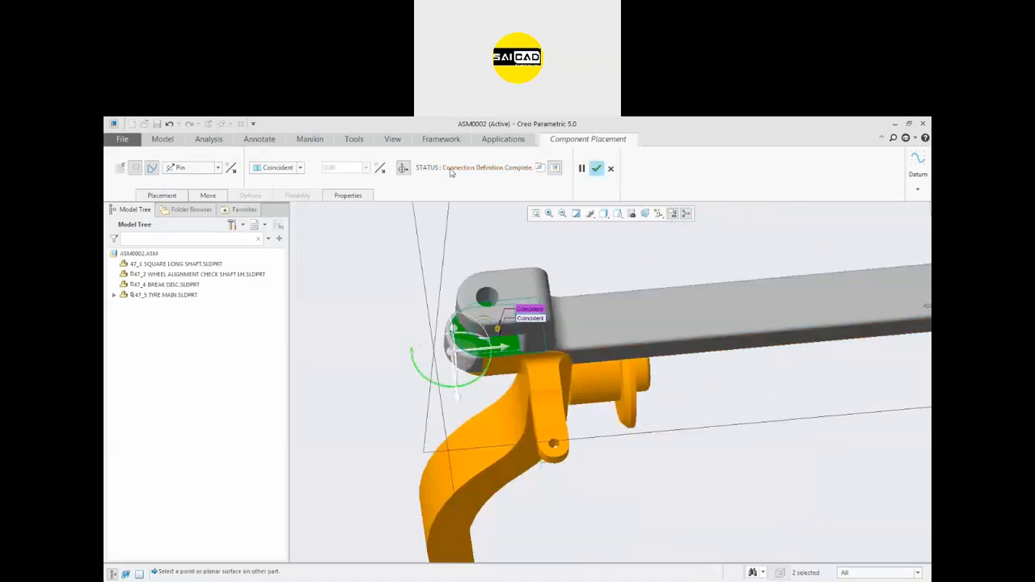
scroll(538, 438, "up", 3)
middle_click_drag(536, 430, 519, 400)
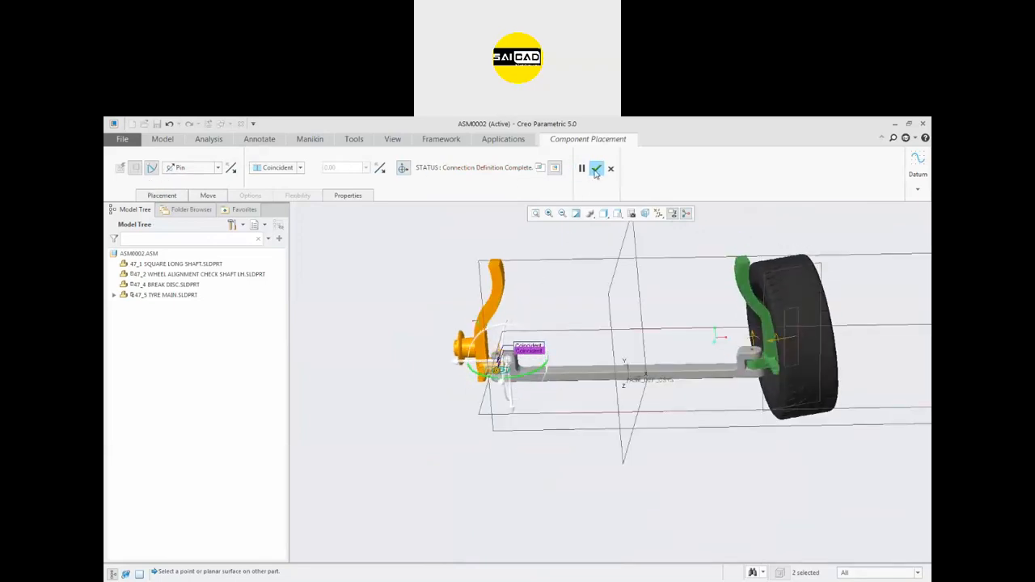
left_click(596, 170)
middle_click_drag(517, 348, 500, 367)
- Test the joint movement by dragging the RH alignment shaft and the tyre about their pins
left_click(320, 168)
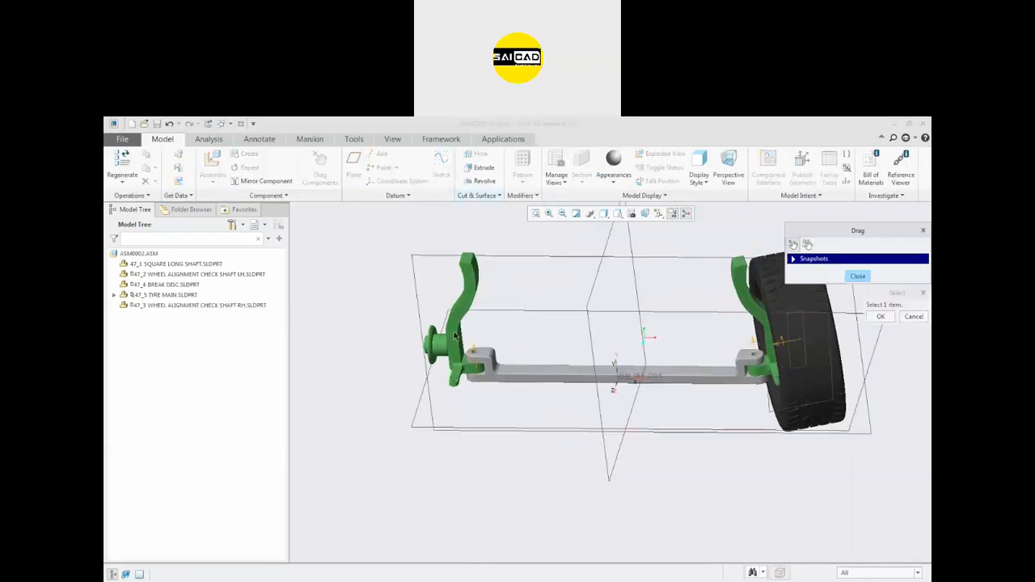
left_click(469, 283)
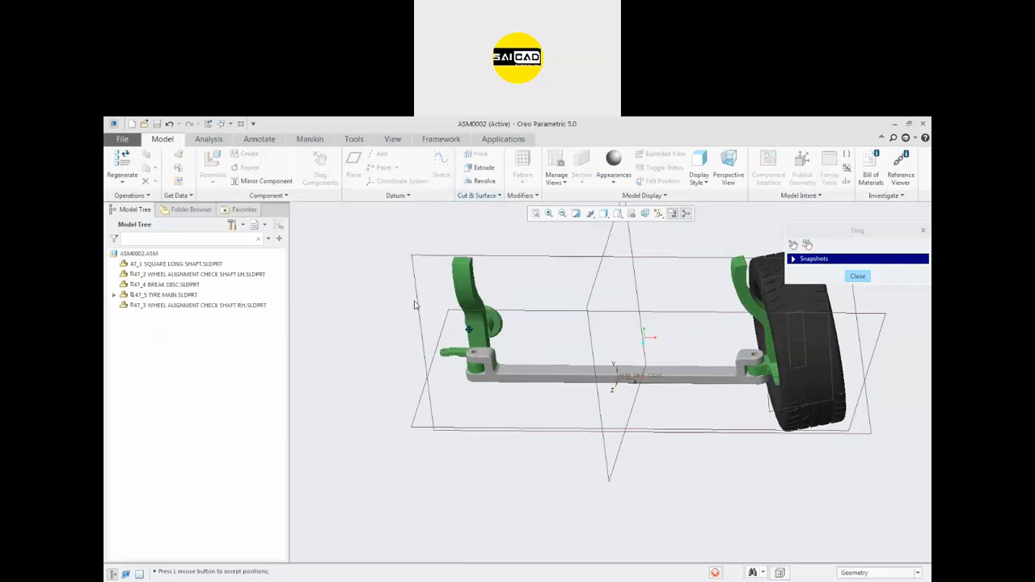
left_click(439, 410)
left_click(773, 398)
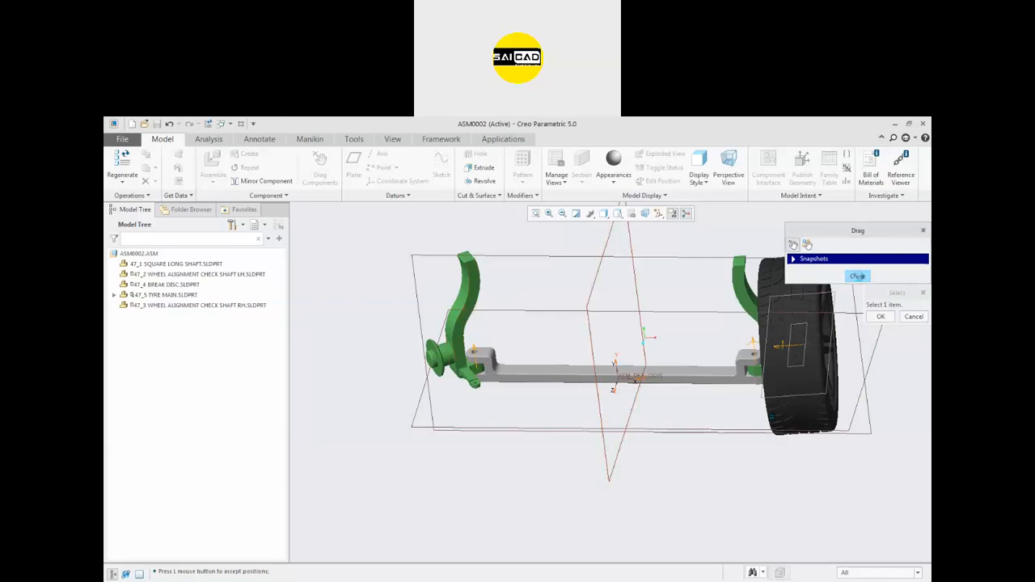
left_click(858, 276)
- Redefine the placement of the RH alignment shaft and add a second connection set of type General
left_click(202, 304)
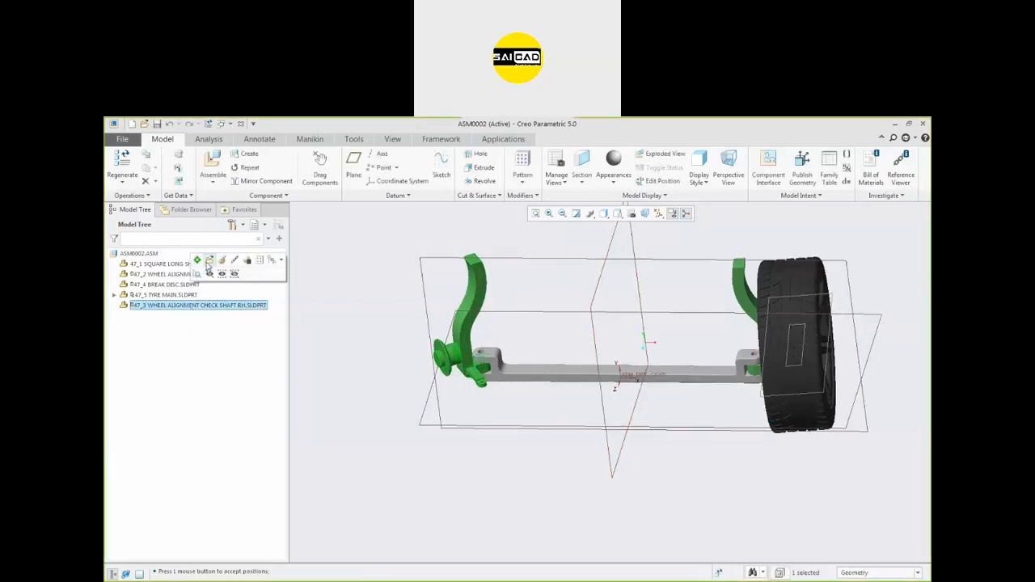
left_click(214, 261)
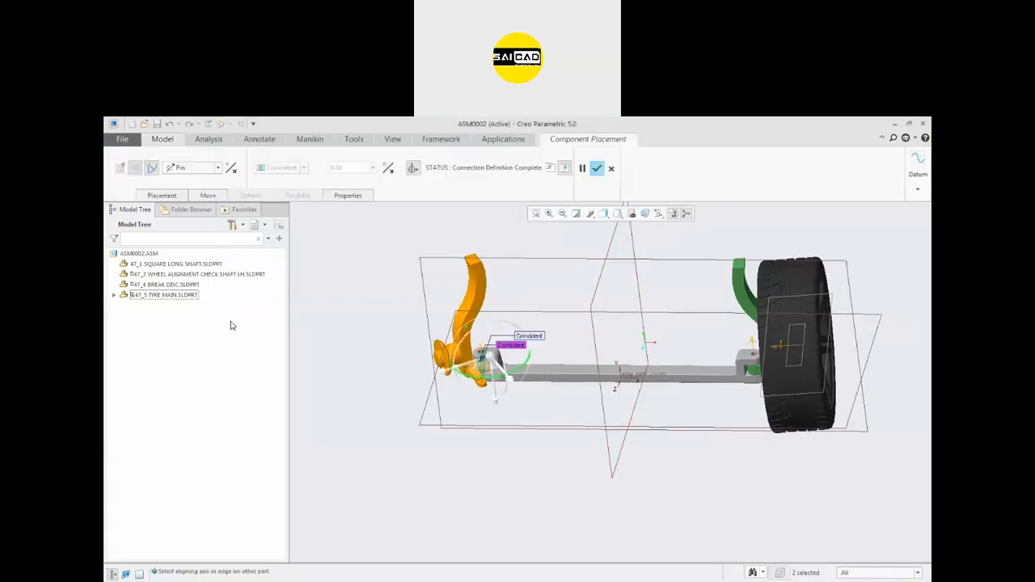
left_click(165, 199)
left_click(162, 292)
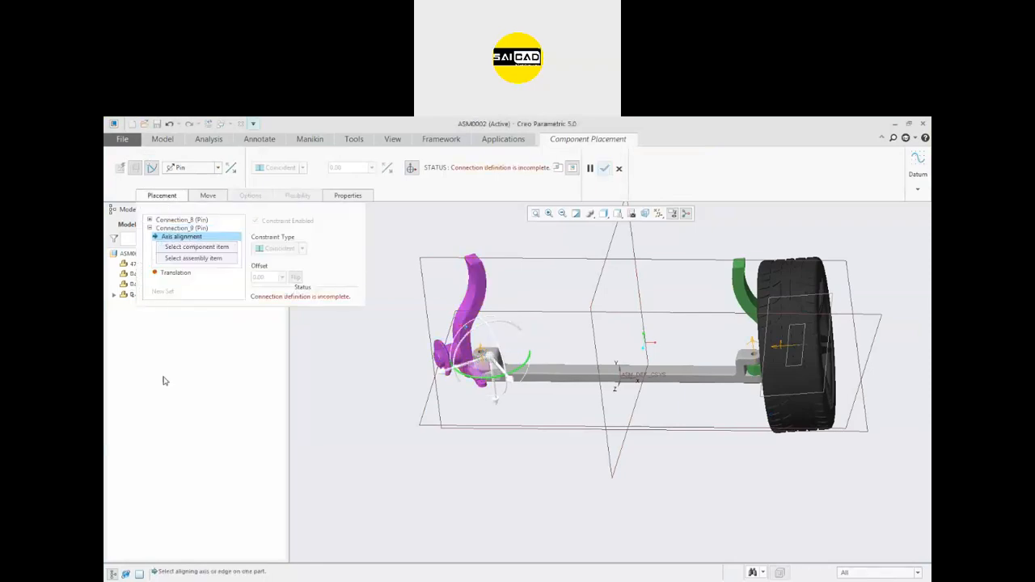
left_click(217, 168)
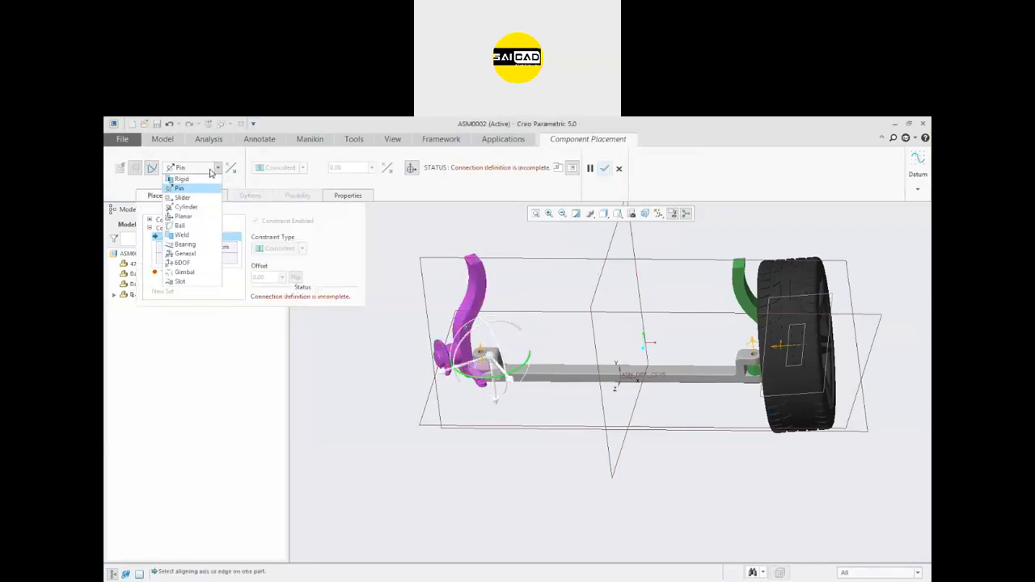
left_click(195, 252)
- Constrain a face of the RH alignment shaft Parallel to the LH alignment shaft, and accept the placement
scroll(512, 352, "up", 3)
scroll(463, 385, "down", 3)
middle_click_drag(482, 417, 498, 302)
left_click(591, 346)
scroll(474, 397, "up", 3)
left_click(266, 169)
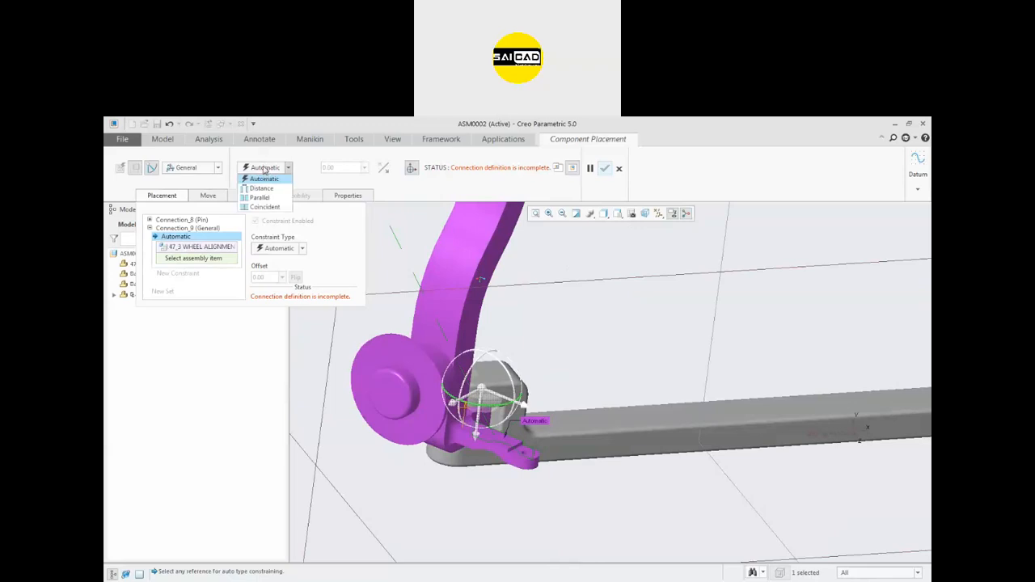
left_click(264, 207)
scroll(534, 366, "up", 3)
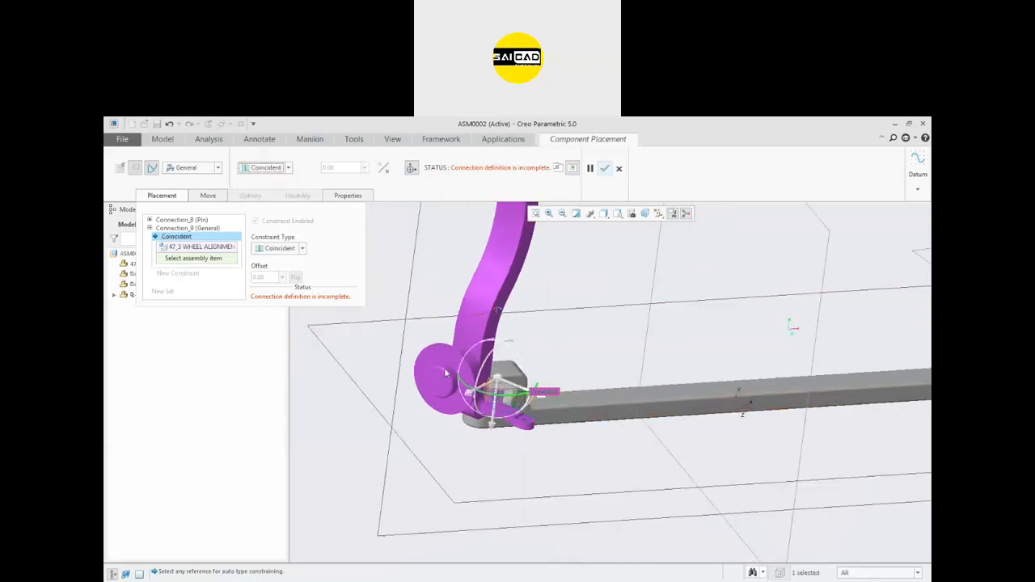
left_click(271, 166)
left_click(261, 197)
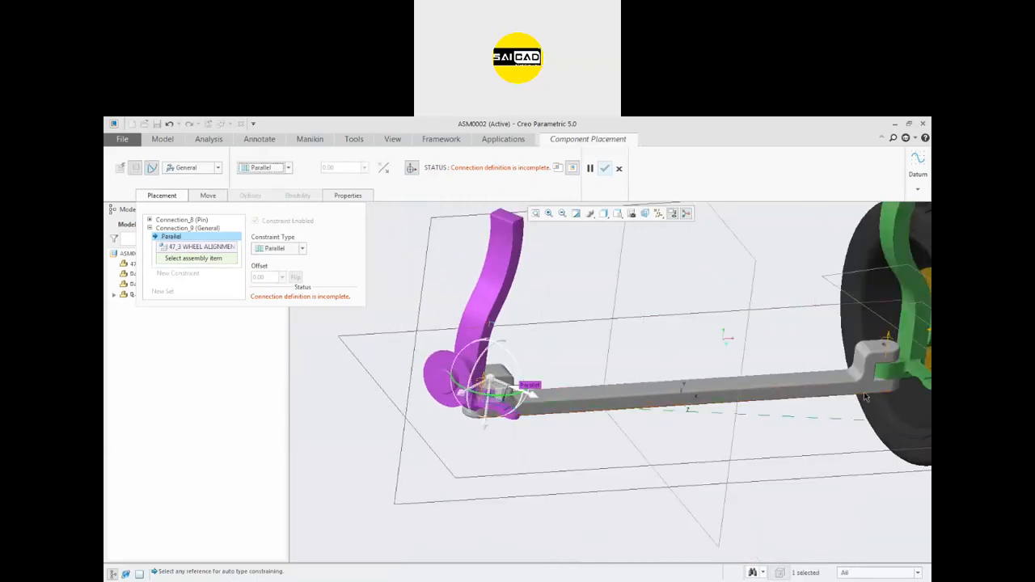
scroll(912, 360, "down", 4)
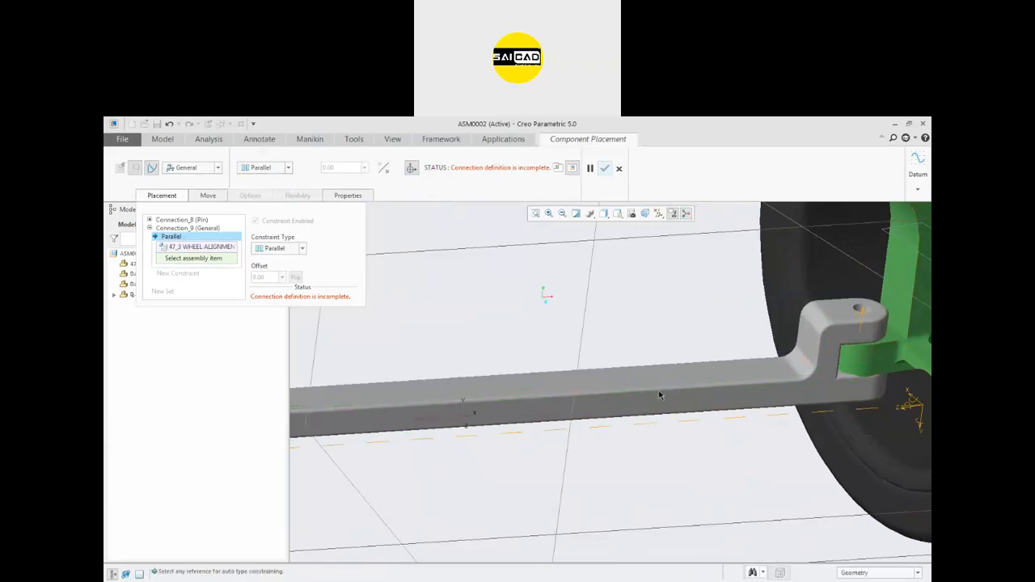
left_click(912, 361)
scroll(647, 364, "up", 3)
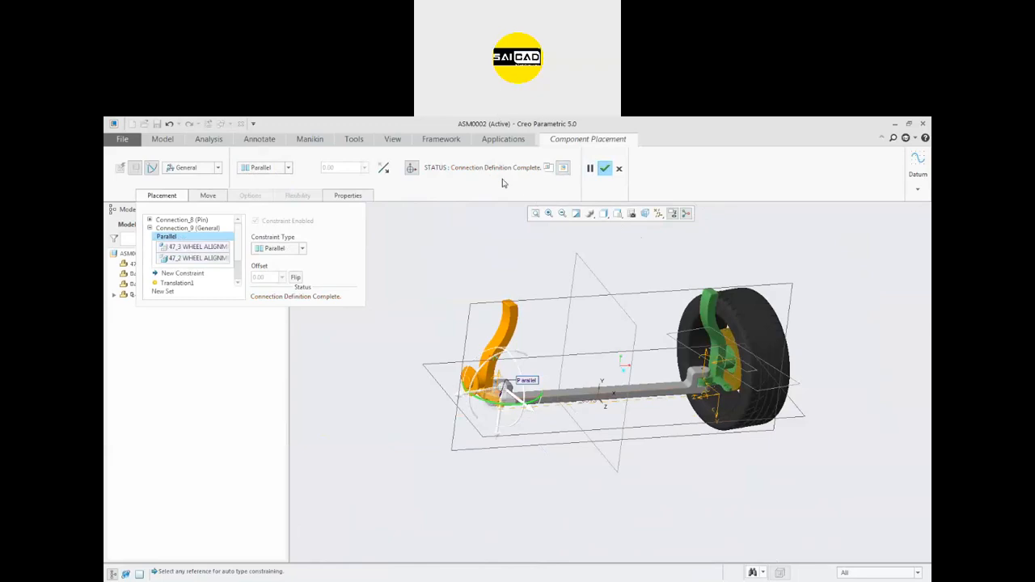
left_click(605, 168)
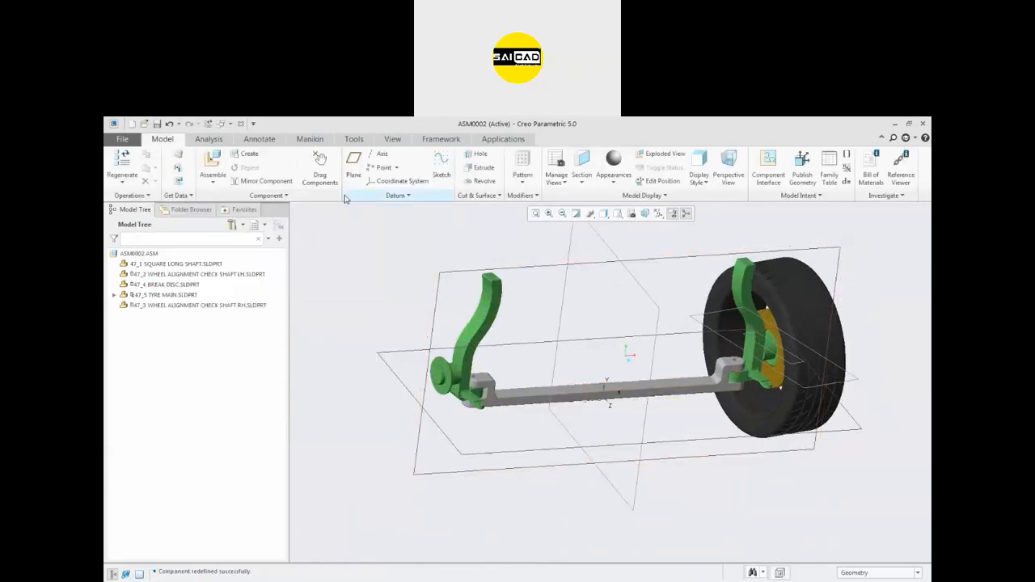
- Swing the RH alignment shaft back and forth with Drag Components to check that both shafts steer together
left_click(321, 165)
left_click(773, 348)
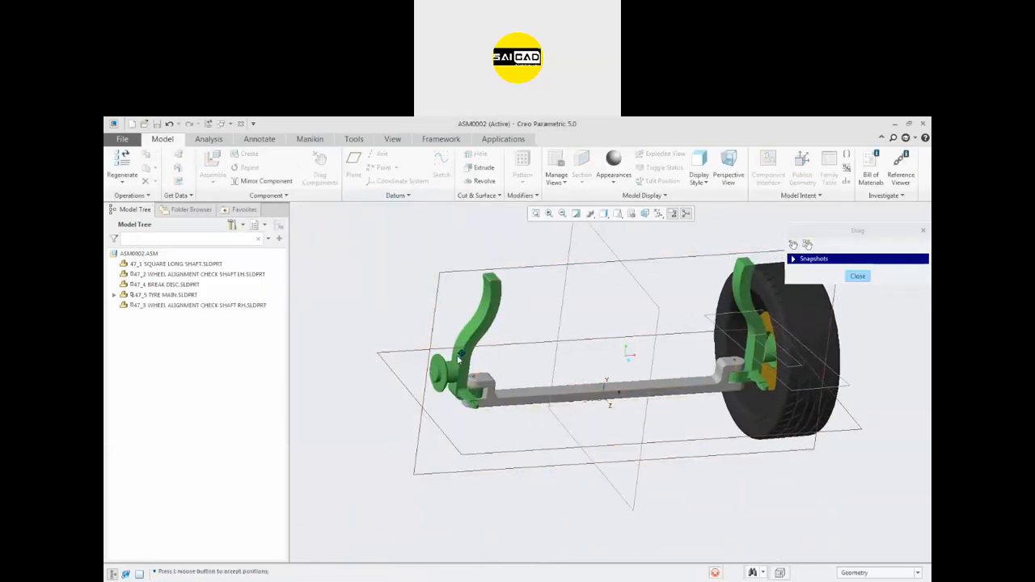
left_click(782, 334)
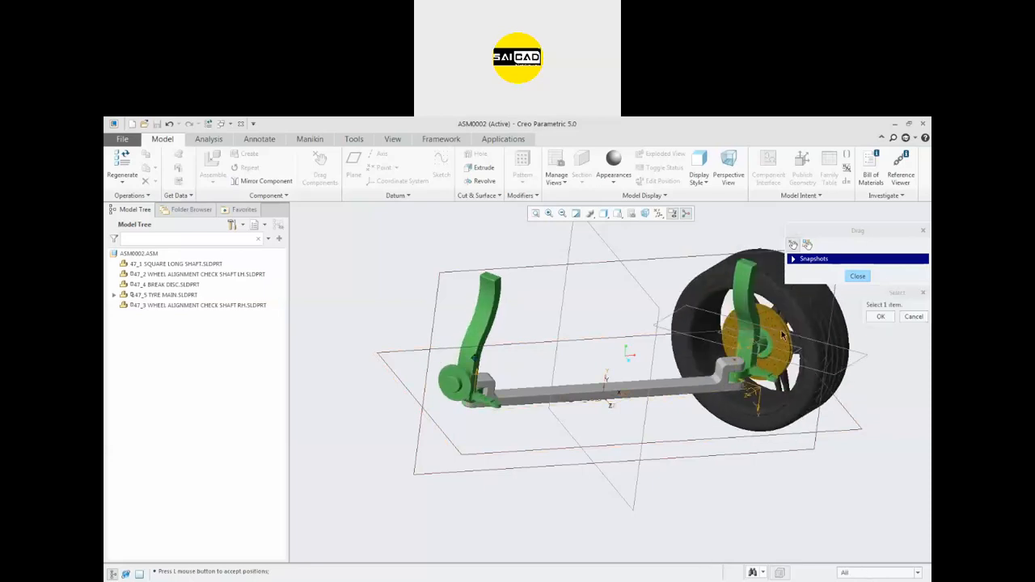
left_click(484, 359)
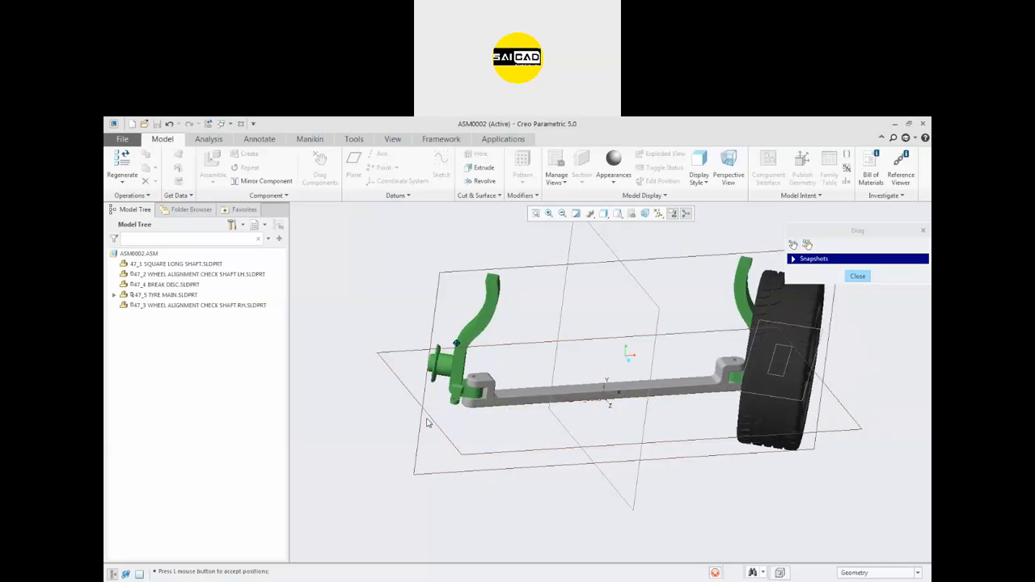
left_click(393, 357)
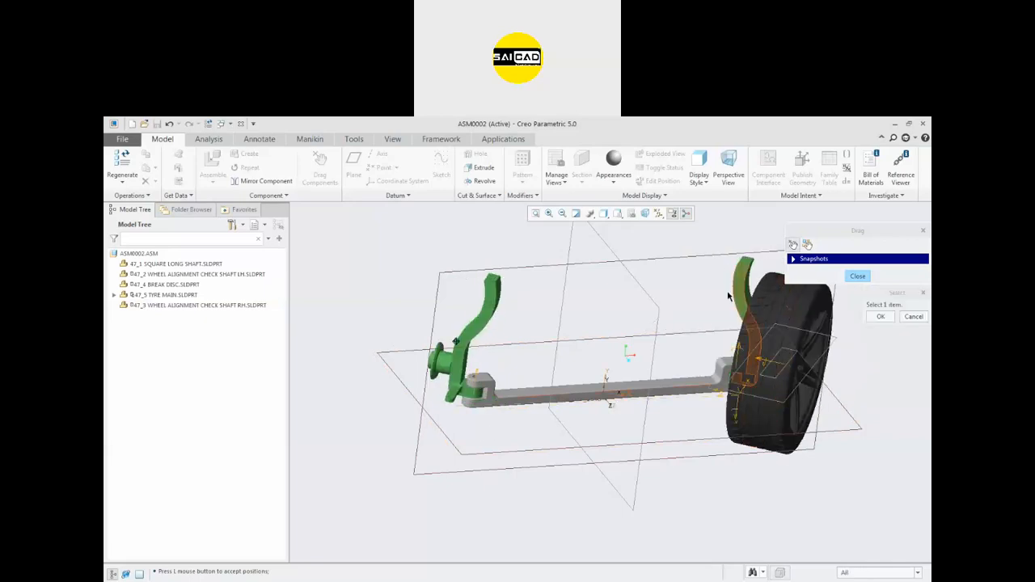
left_click(477, 327)
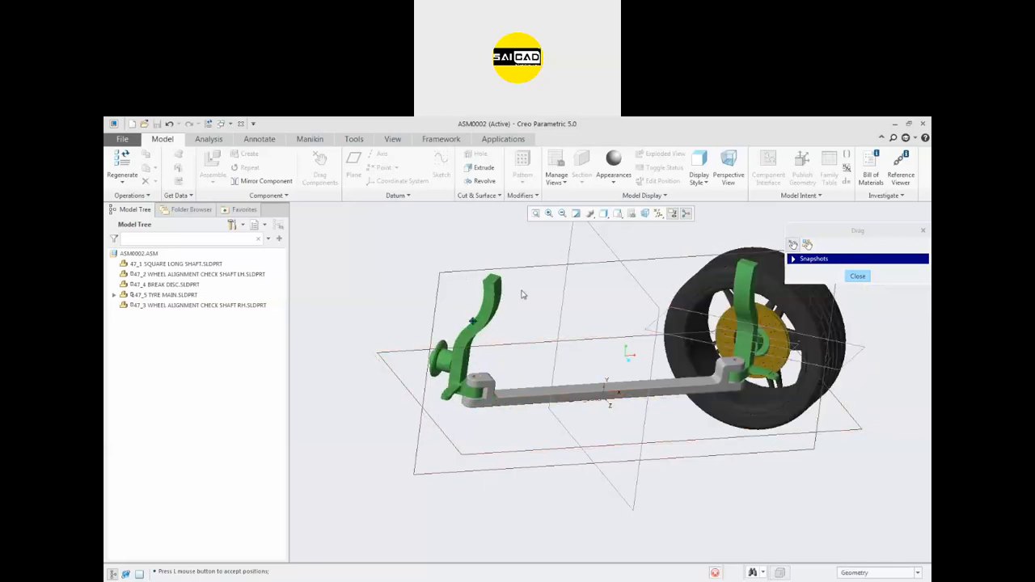
left_click(473, 321)
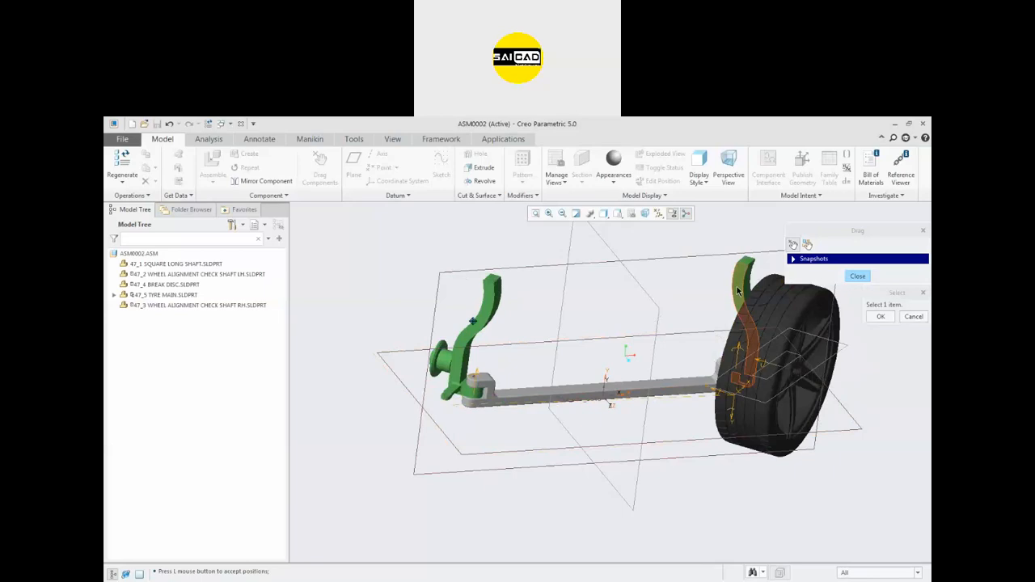
- Test the joints further by spinning the tyre and swinging the steering from the LH and RH alignment shafts
scroll(730, 395, "down", 3)
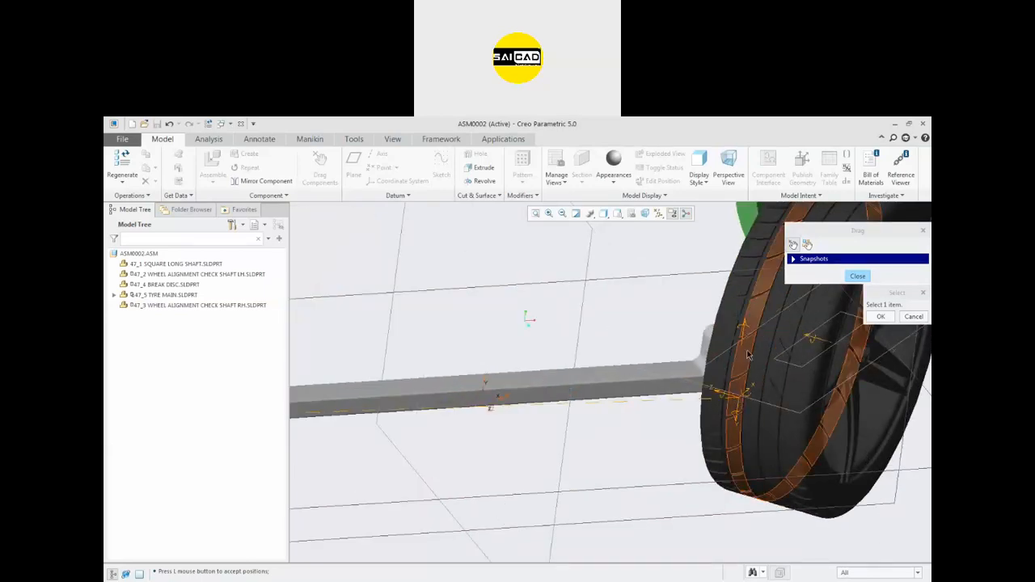
scroll(772, 385, "up", 2)
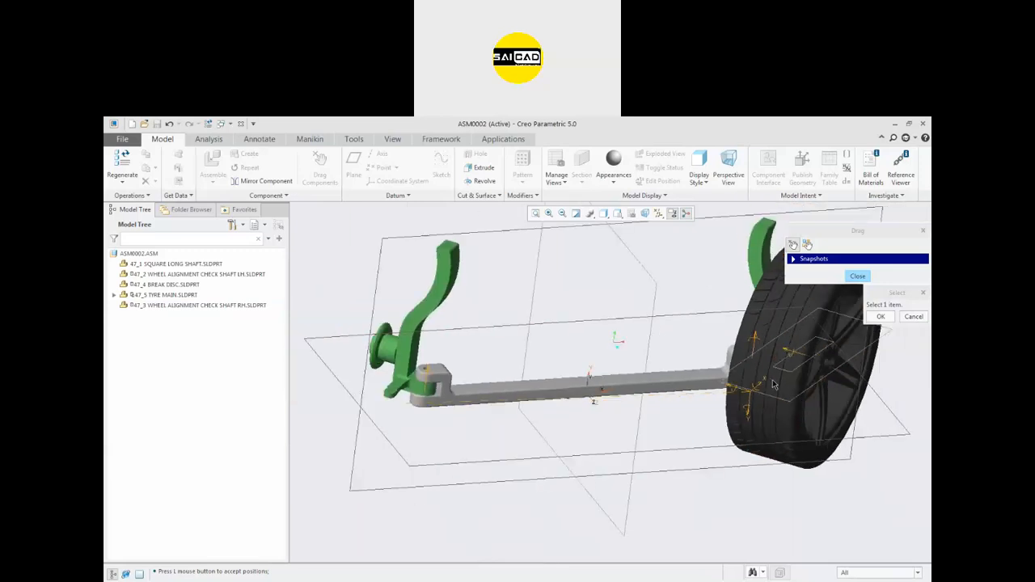
left_click(799, 327)
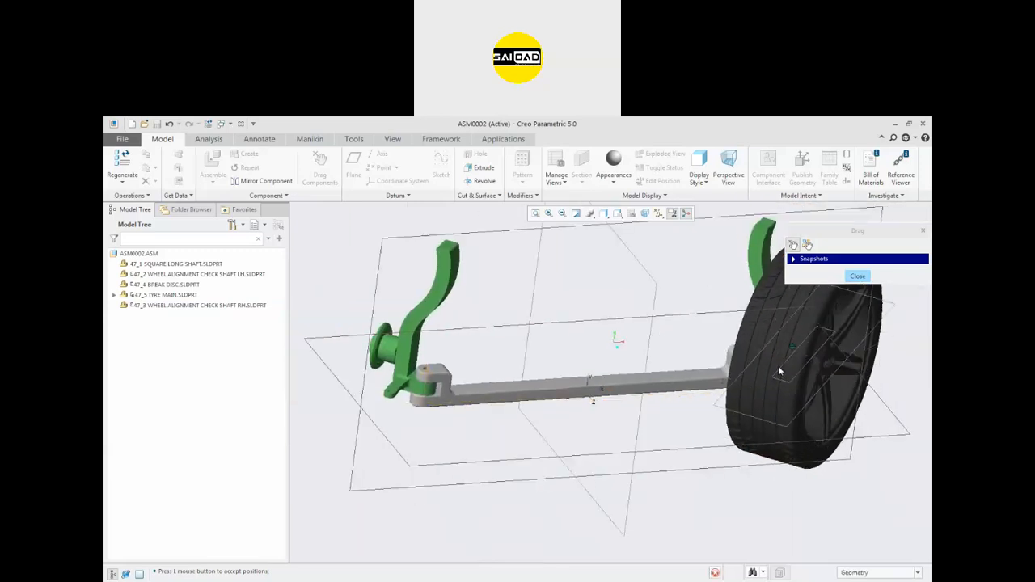
left_click(769, 266)
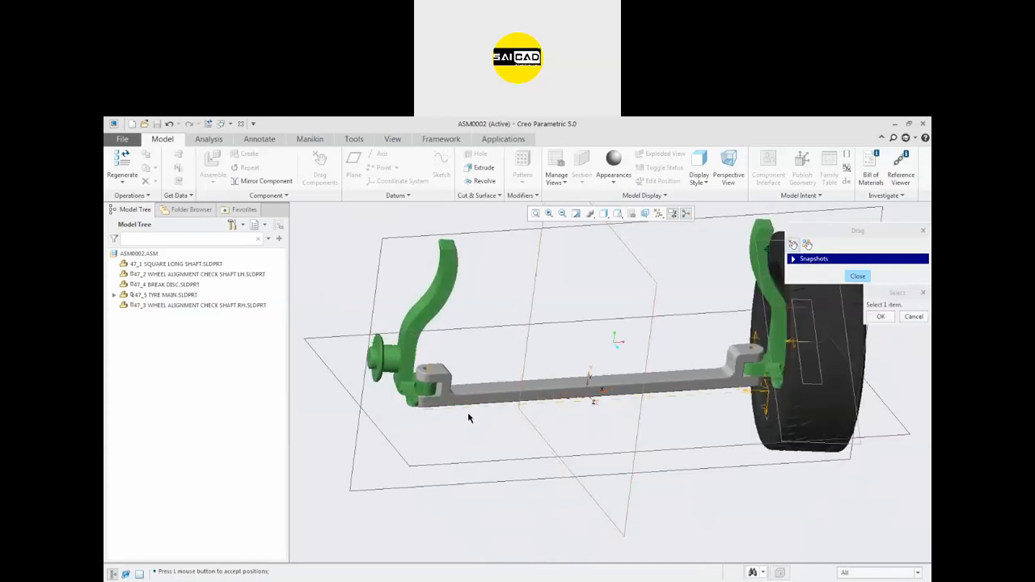
left_click(412, 408)
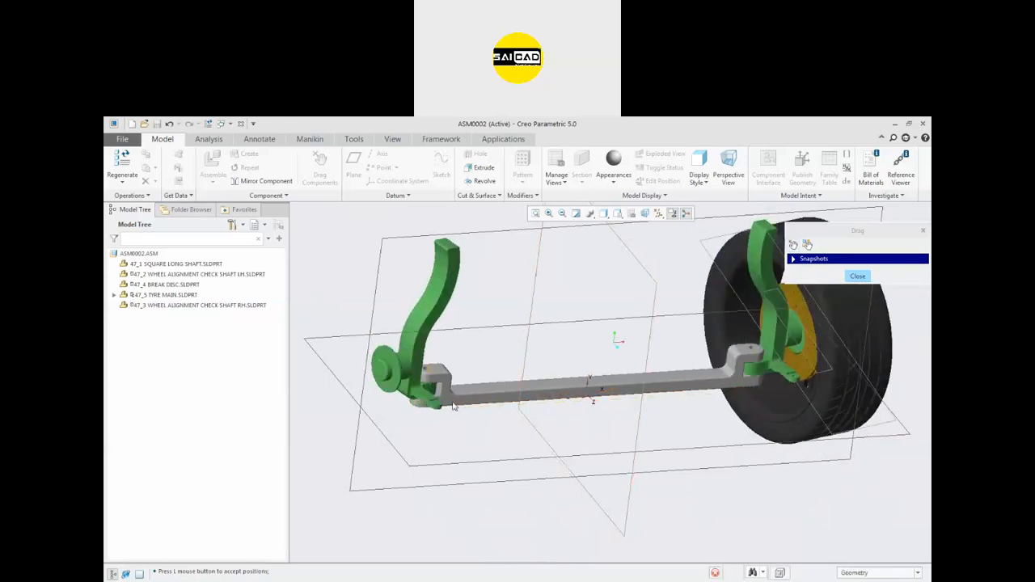
left_click(402, 421)
- Check the steering motion from above, leave the wheel in a turned position, and end component dragging
scroll(532, 409, "up", 3)
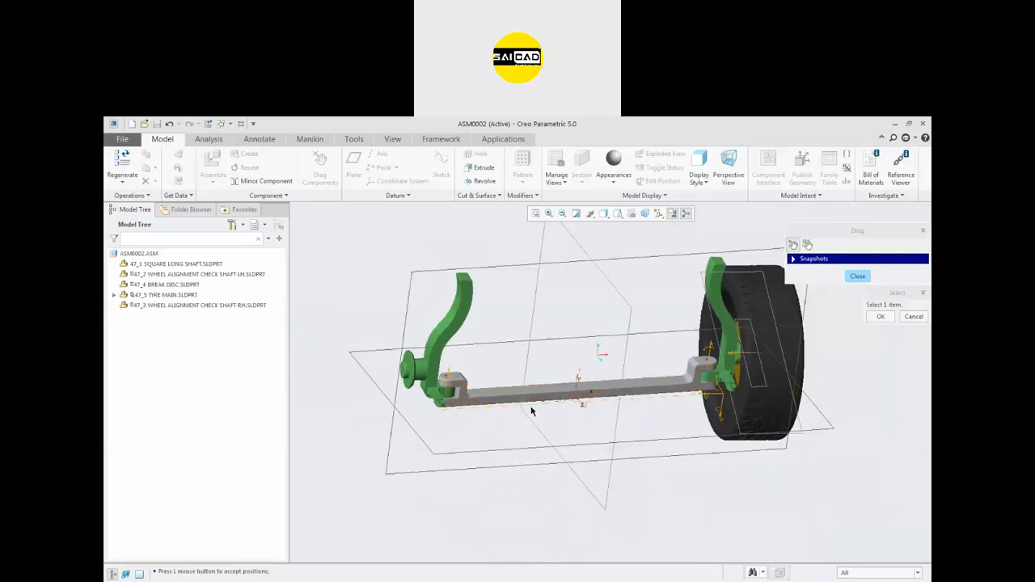
scroll(552, 349, "down", 2)
middle_click_drag(553, 349, 474, 383)
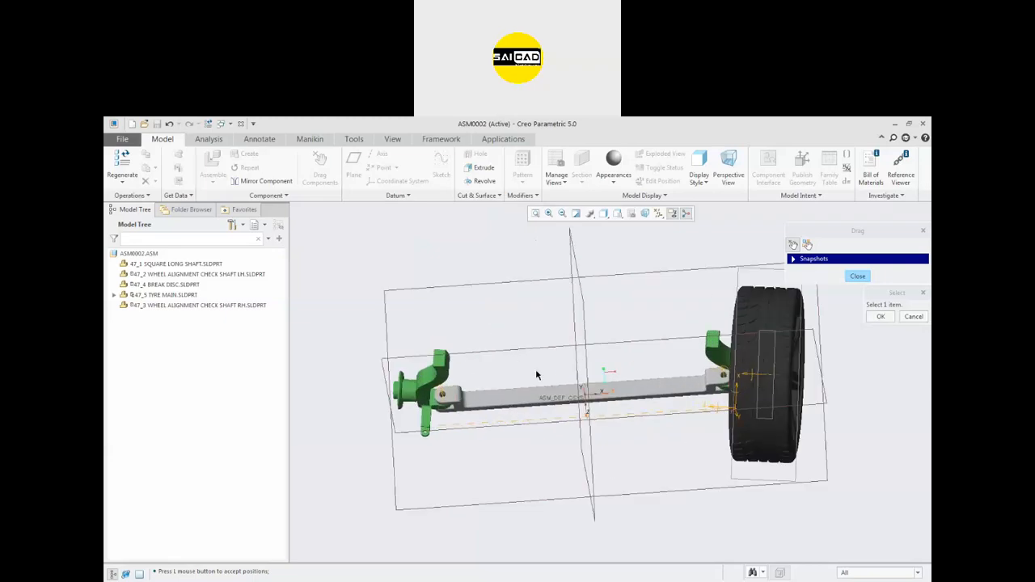
left_click(147, 289)
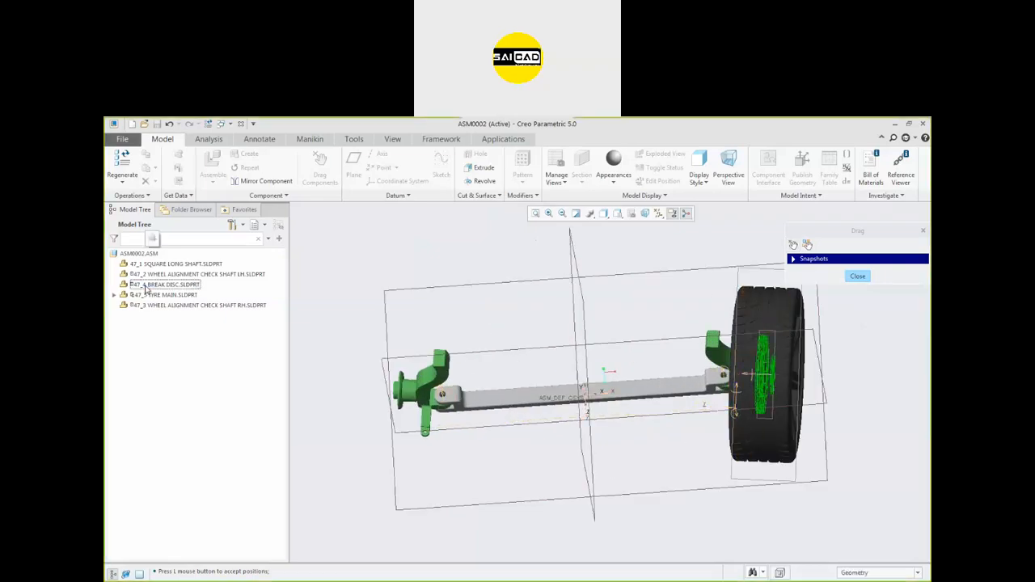
left_click(321, 291)
left_click(156, 286)
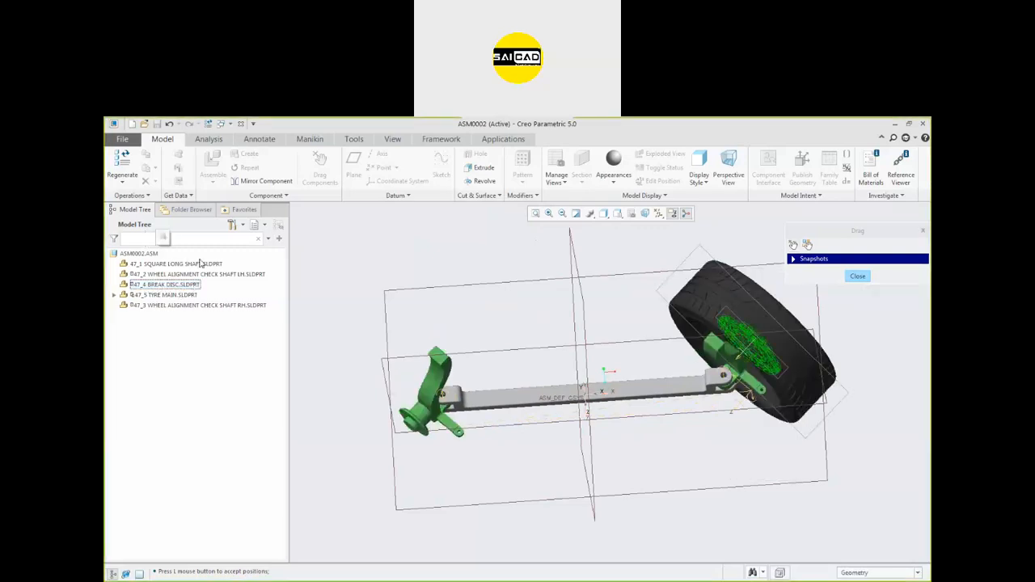
left_click(407, 296)
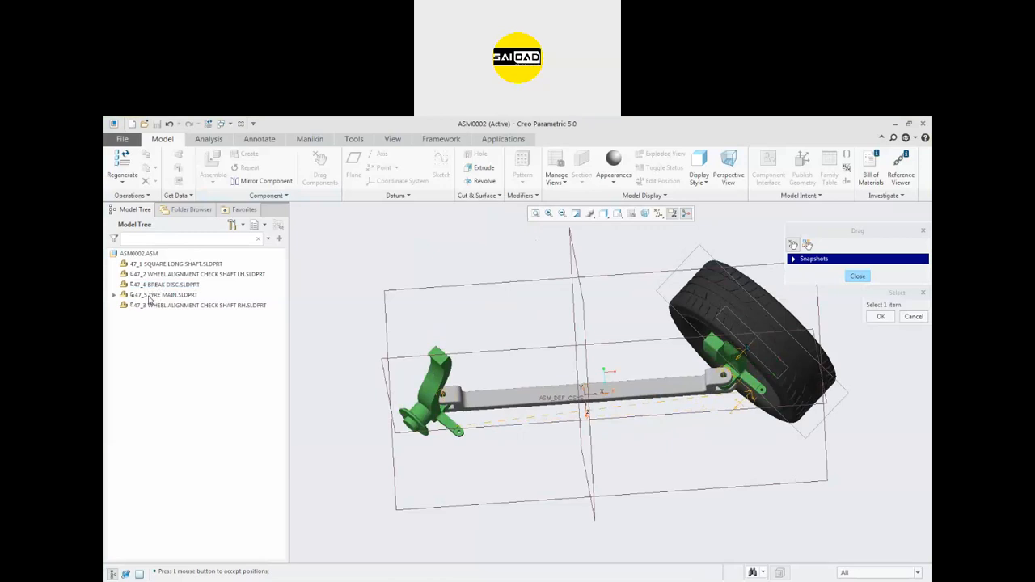
left_click(877, 316)
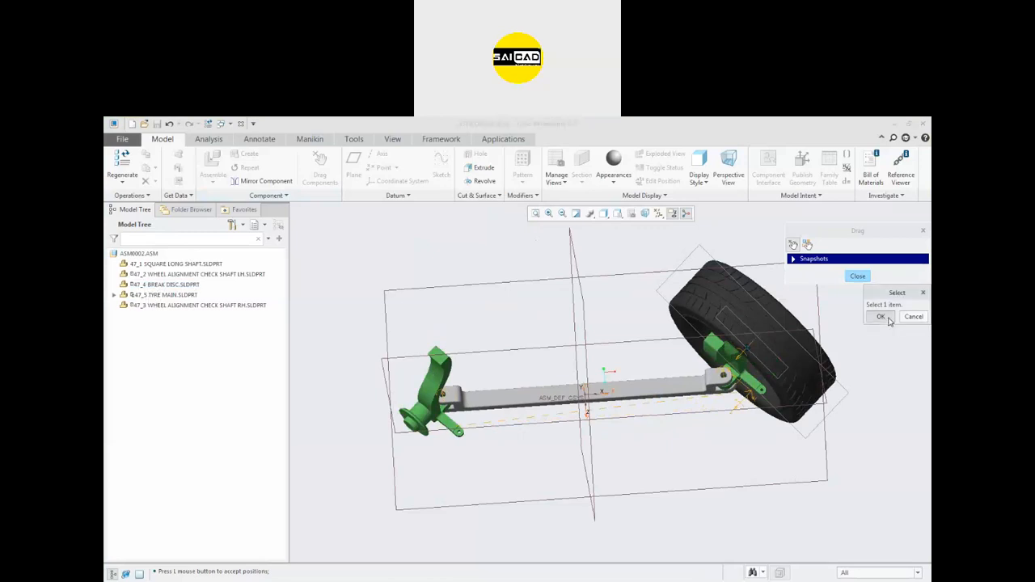
left_click(857, 276)
- Start a Repeat of the 47_4 BREAK DISC with both Coincident references variable, and begin adding a placement
left_click(183, 286)
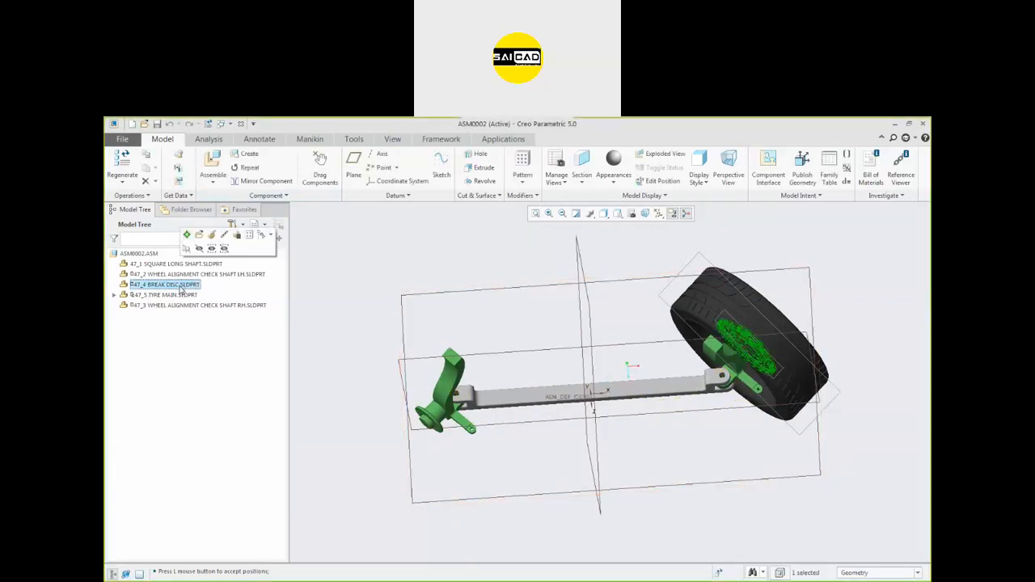
left_click(250, 168)
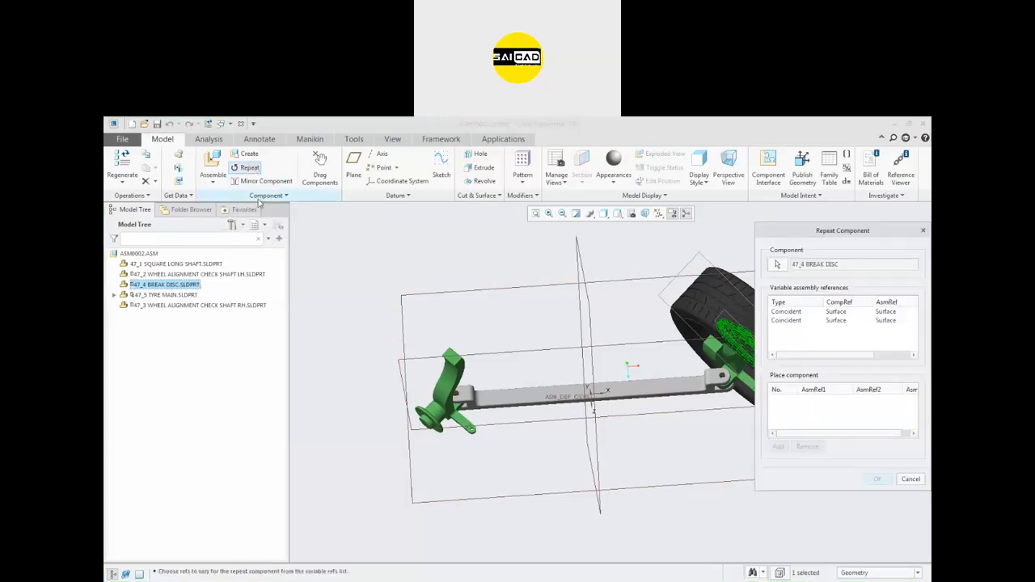
left_click(802, 314)
left_click(798, 322, "ctrl")
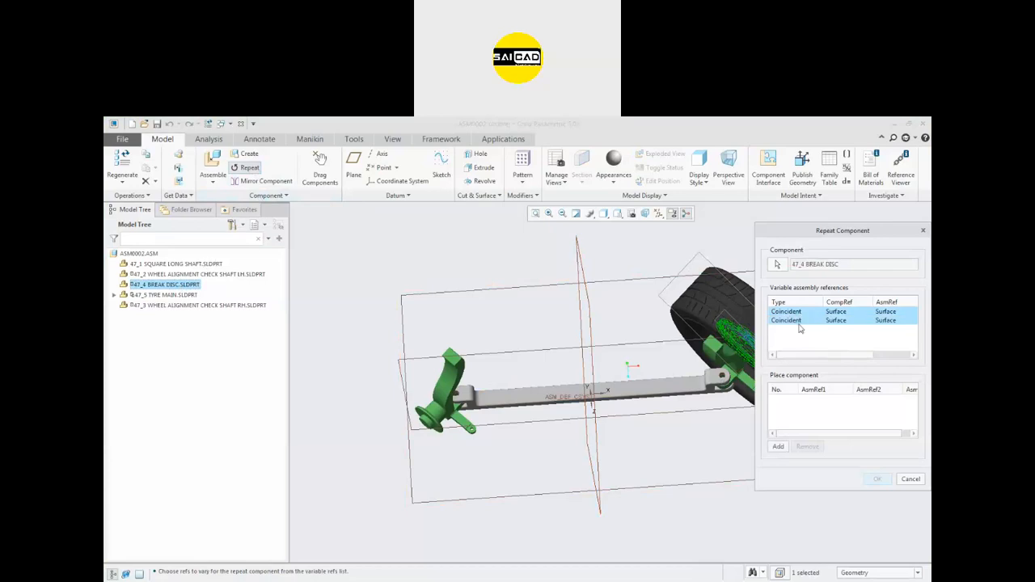
left_click(778, 447)
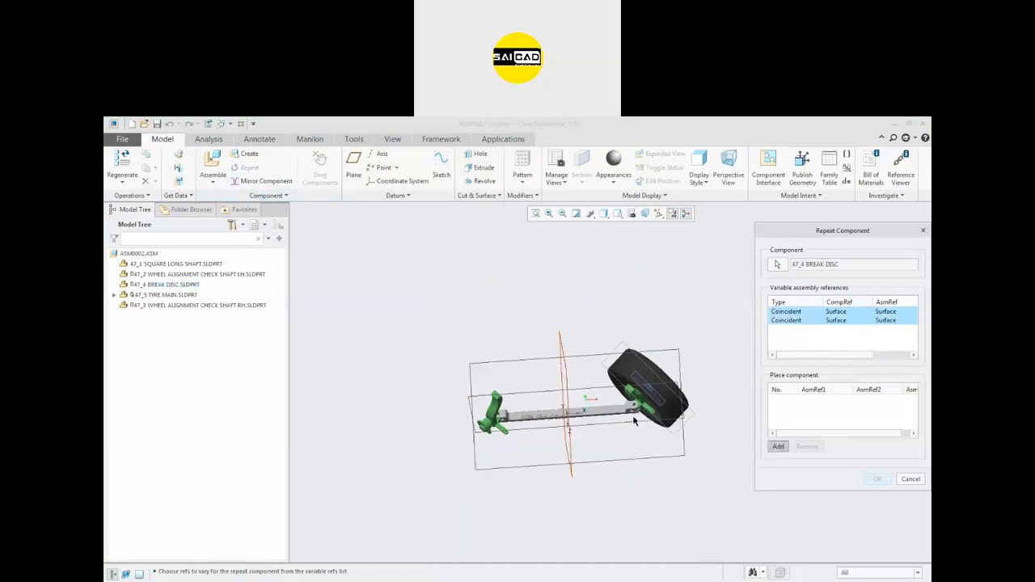
- Pick the first placement reference for the repeated brake disc on the RH alignment shaft's hub
scroll(639, 372, "up", 5)
scroll(639, 372, "down", 3)
scroll(580, 343, "up", 5)
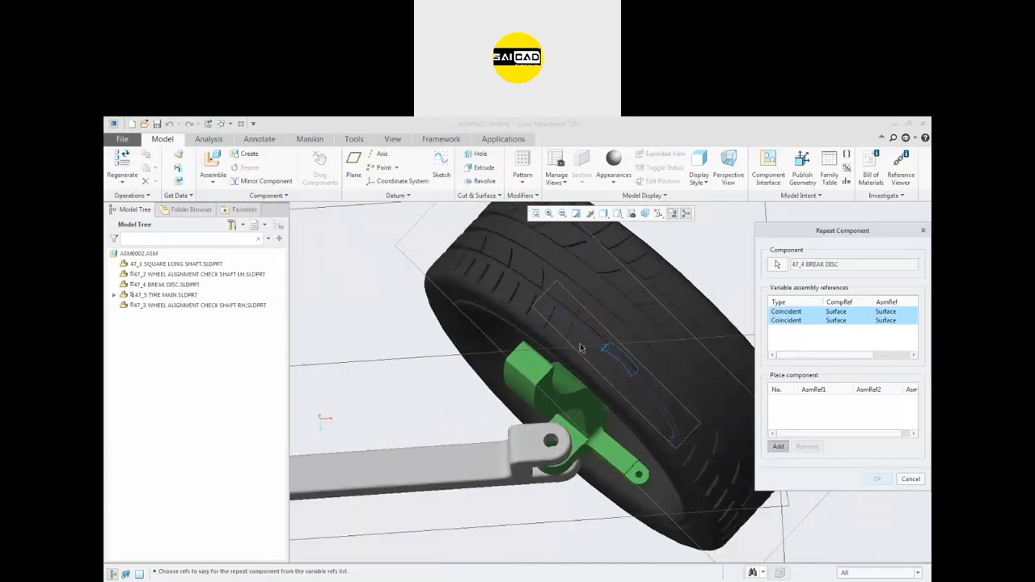
middle_click_drag(579, 346, 460, 406)
scroll(460, 406, "down", 4)
scroll(670, 377, "up", 4)
scroll(435, 340, "up", 4)
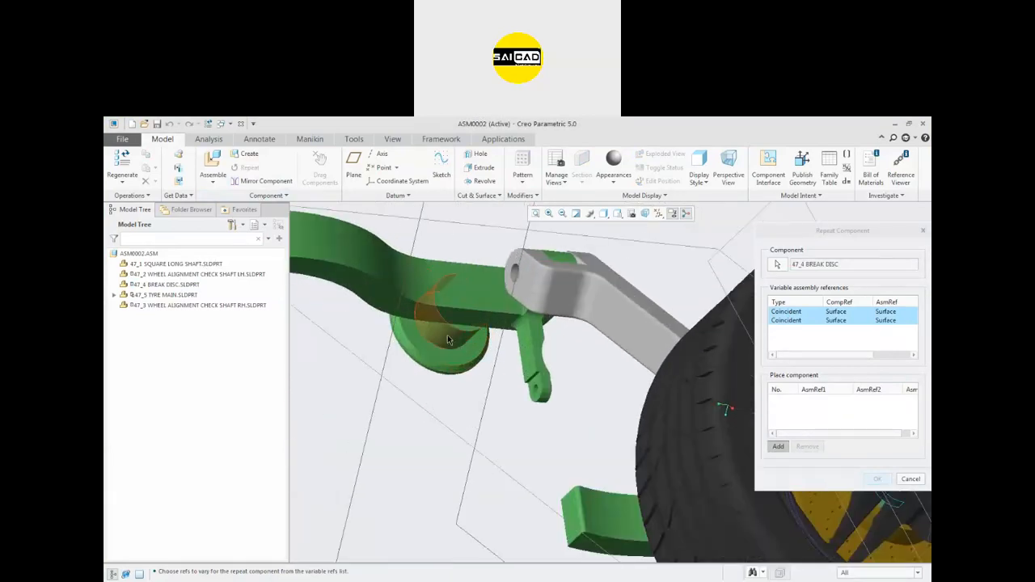
scroll(449, 335, "down", 4)
scroll(554, 390, "up", 5)
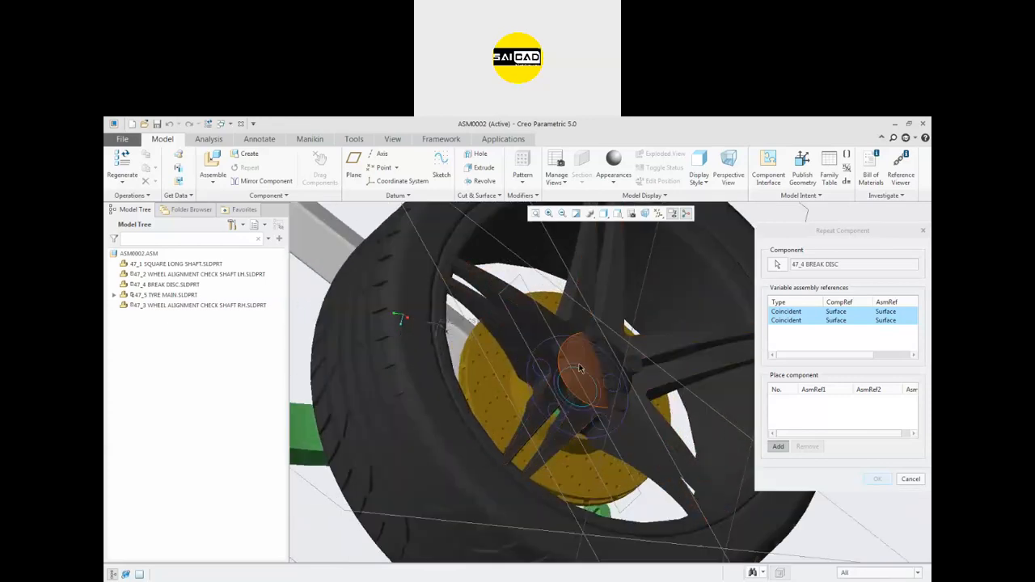
scroll(579, 368, "up", 5)
middle_click_drag(591, 356, 566, 332)
scroll(511, 379, "down", 4)
scroll(509, 378, "up", 2)
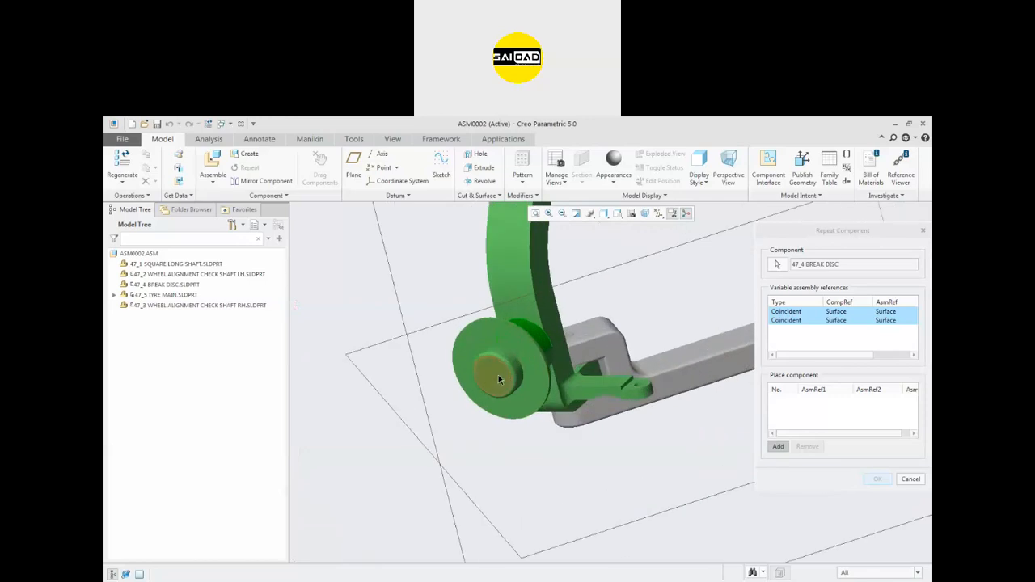
left_click(498, 374)
- Complete the repeated disc's remaining reference on the RH alignment shaft and accept the repeated component
scroll(483, 414, "up", 5)
middle_click_drag(486, 414, 404, 428)
scroll(460, 404, "up", 6)
scroll(457, 413, "down", 2)
key("ctrl+d")
scroll(503, 392, "down", 3)
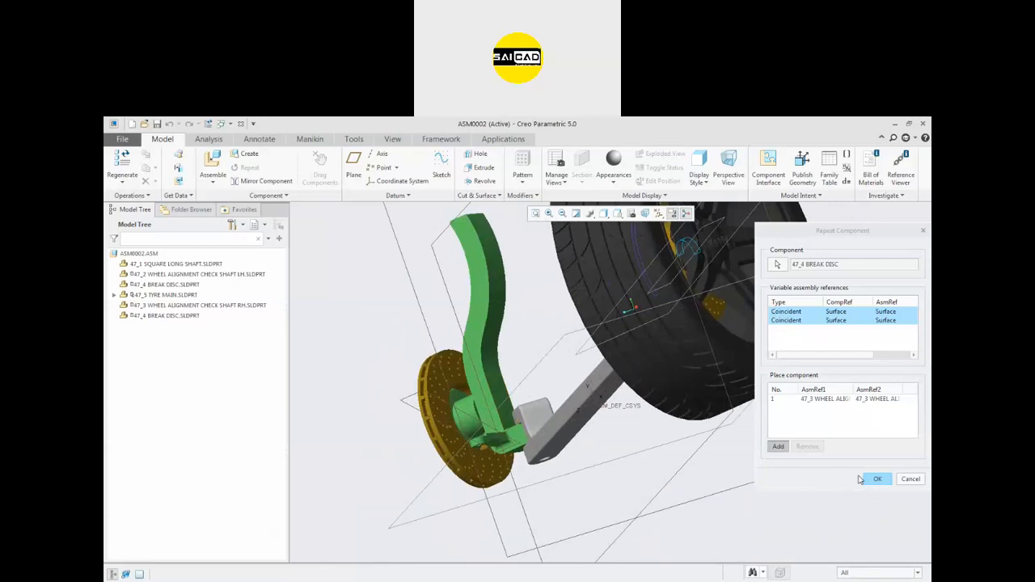
key("ctrl+d")
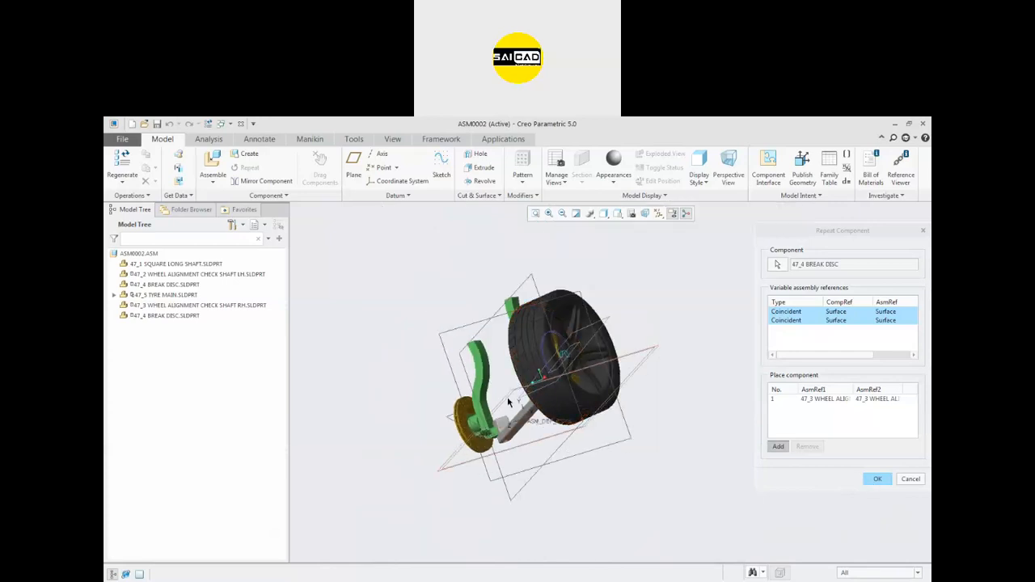
left_click(878, 480)
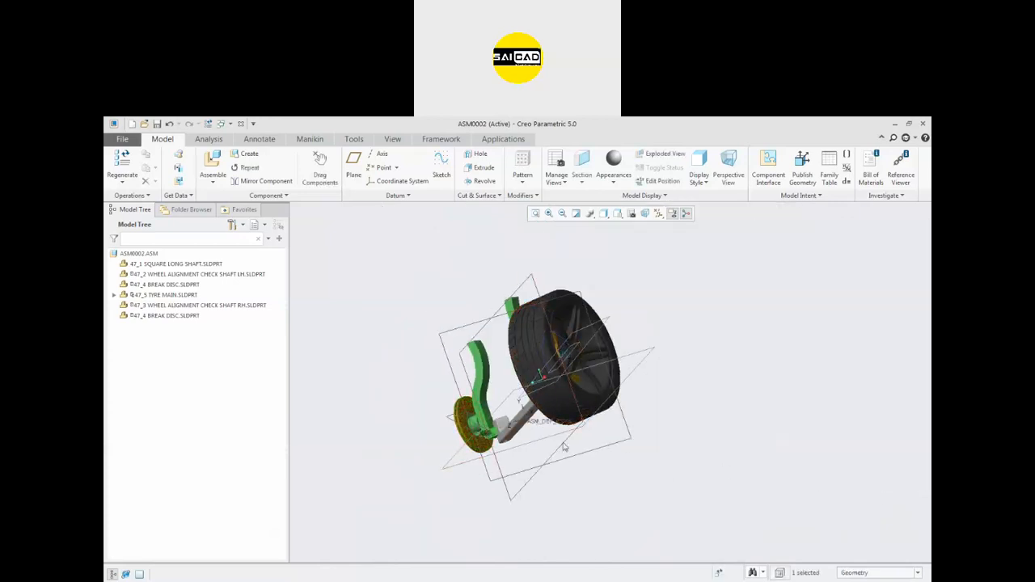
- Open the placement definition of the original 47_4 BREAK DISC on the LH alignment shaft
scroll(517, 405, "down", 6)
middle_click_drag(518, 404, 562, 405)
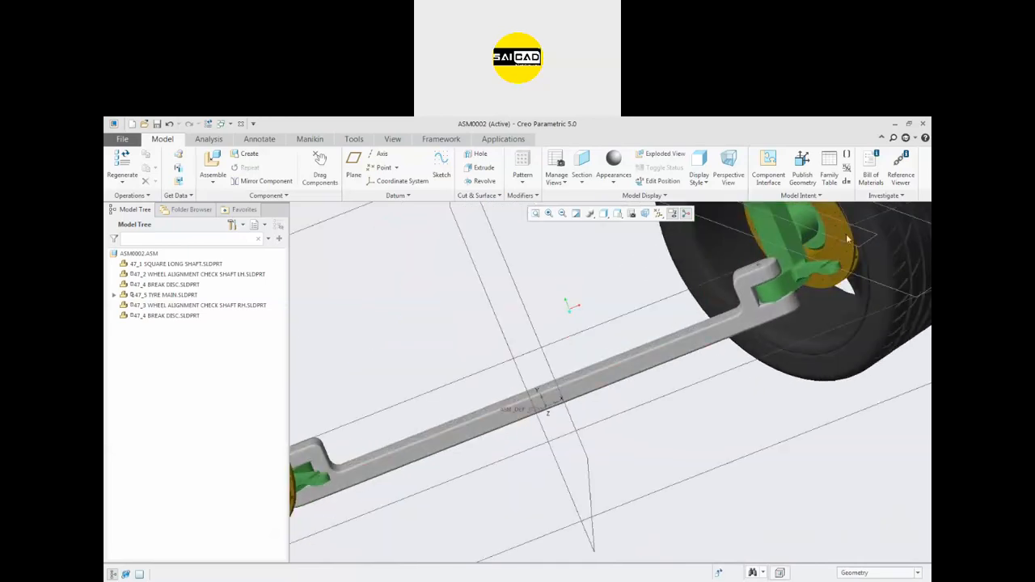
scroll(833, 227, "down", 3)
scroll(539, 346, "up", 5)
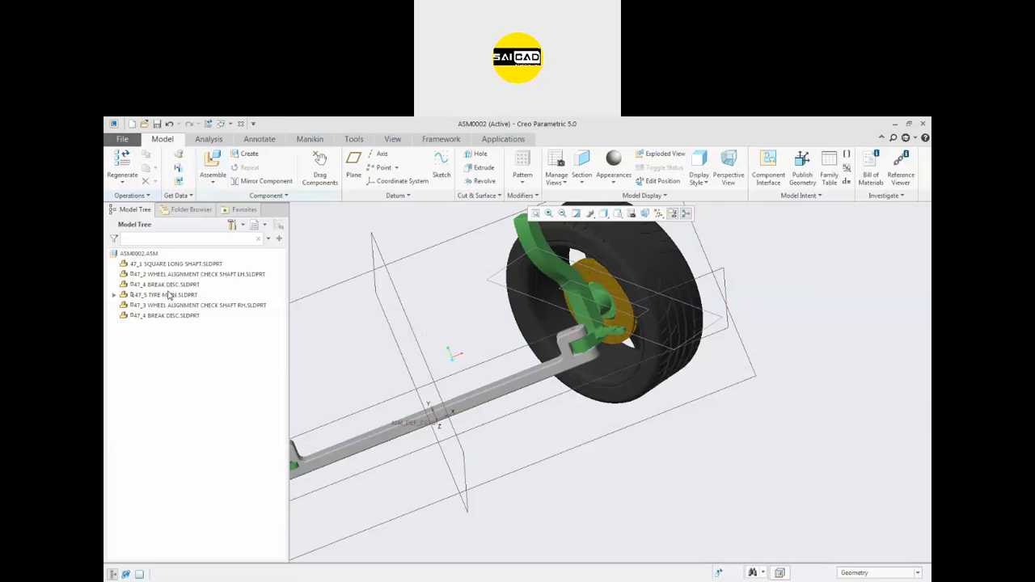
left_click(170, 286)
left_click(198, 238)
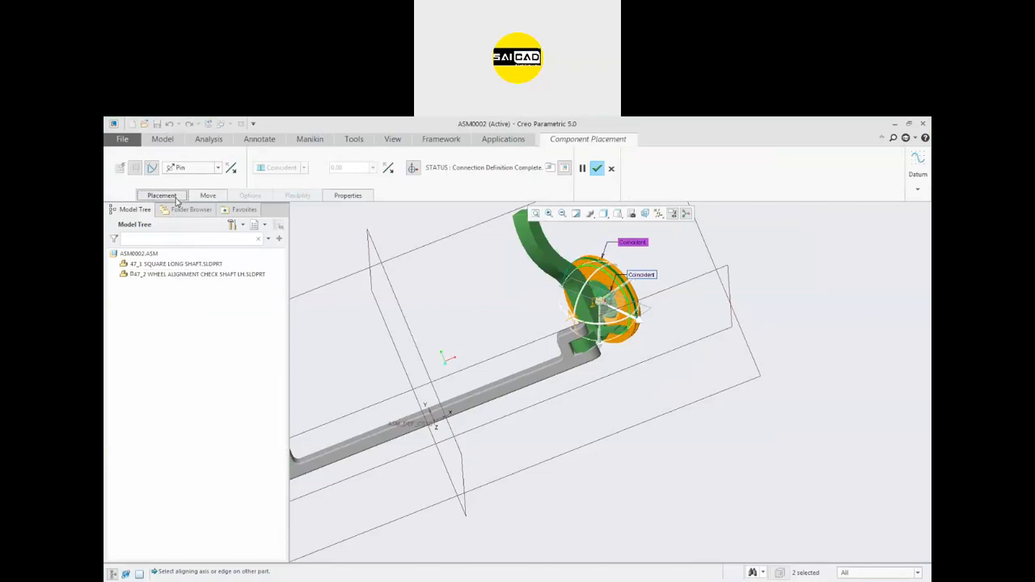
left_click(177, 200)
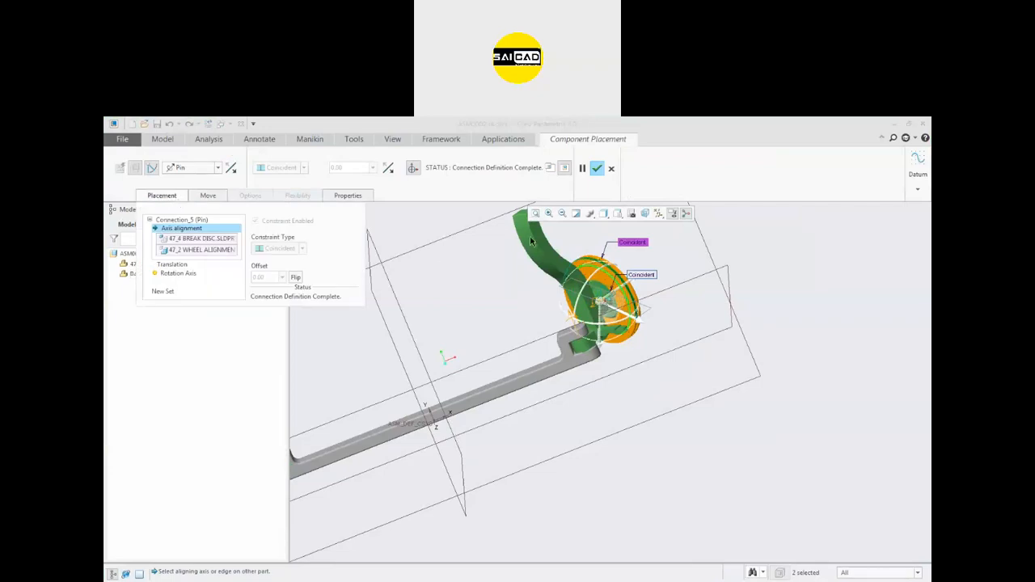
- Review the Translation references of the LH brake disc's Pin connection and close its placement definition
left_click(174, 267)
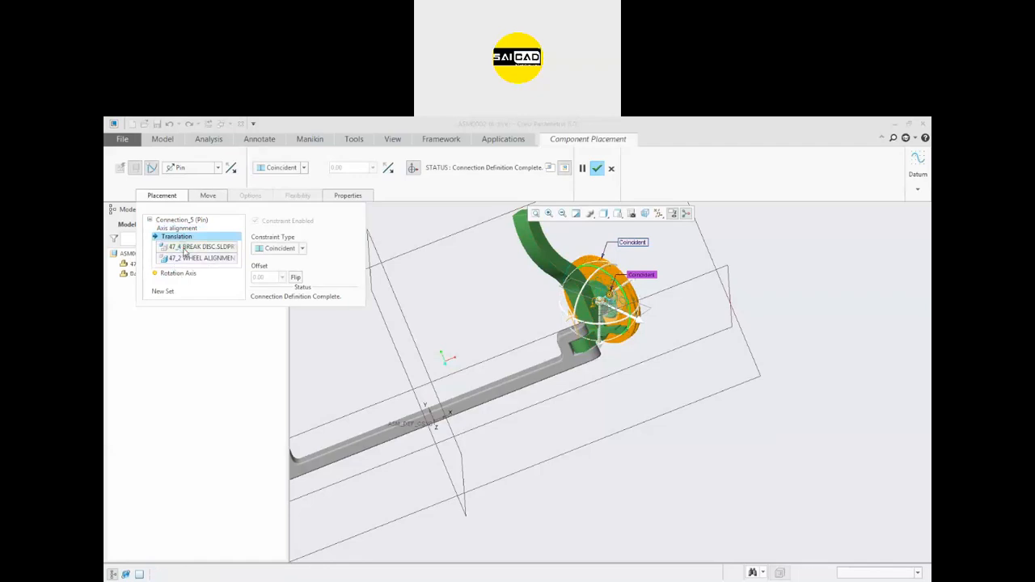
scroll(611, 276, "down", 5)
scroll(617, 277, "down", 8)
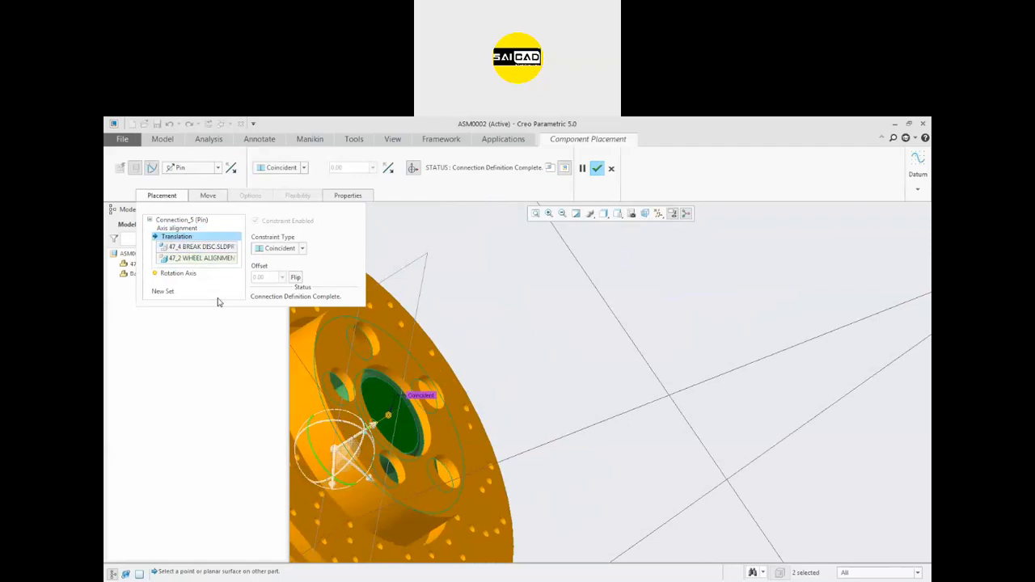
scroll(564, 367, "up", 3)
scroll(453, 373, "down", 1)
scroll(466, 372, "up", 6)
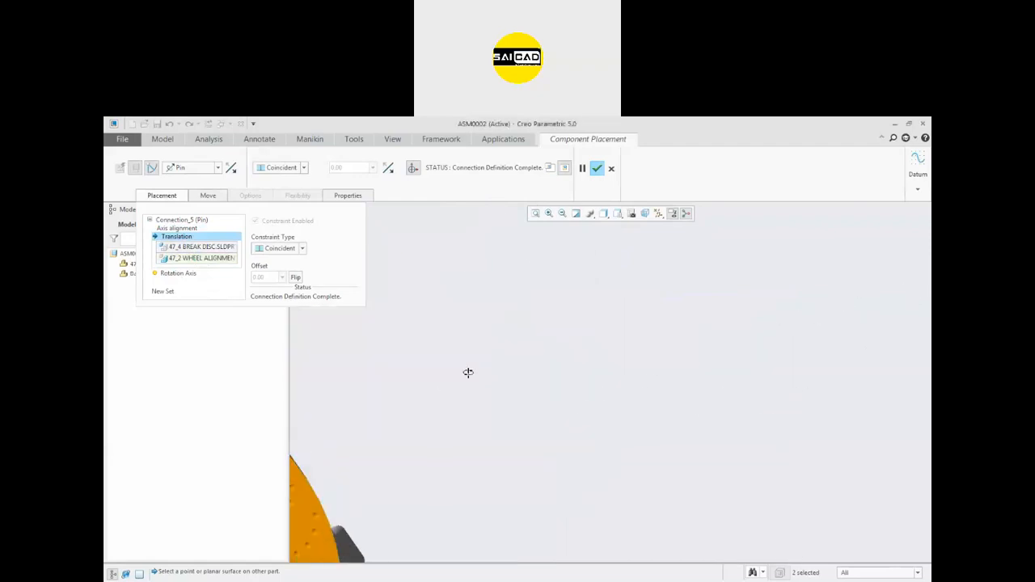
left_click(596, 169)
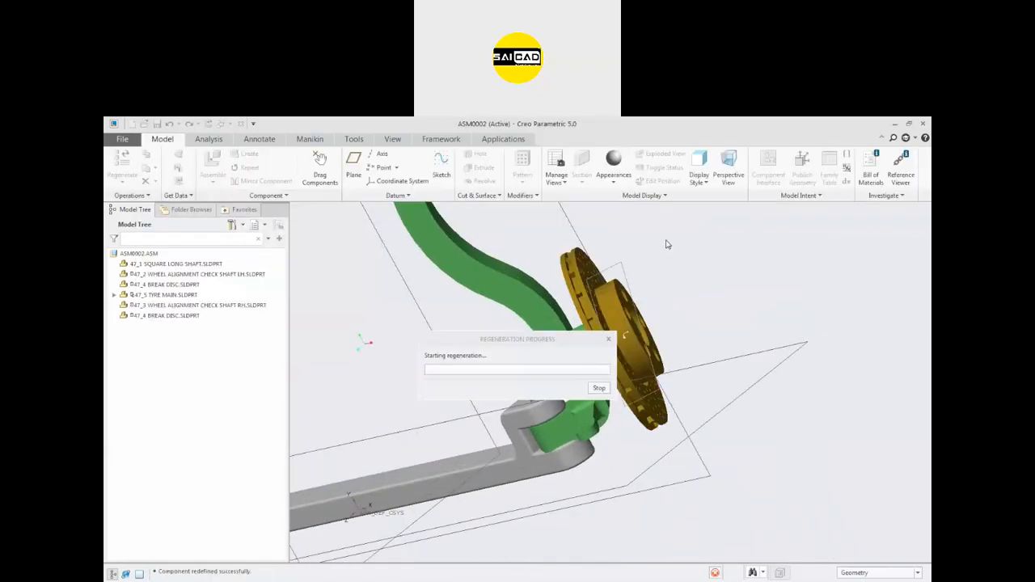
- Test the motion of the RH brake disc and the tyre with Drag Components
scroll(548, 384, "up", 2)
scroll(548, 385, "down", 5)
middle_click_drag(548, 385, 566, 377)
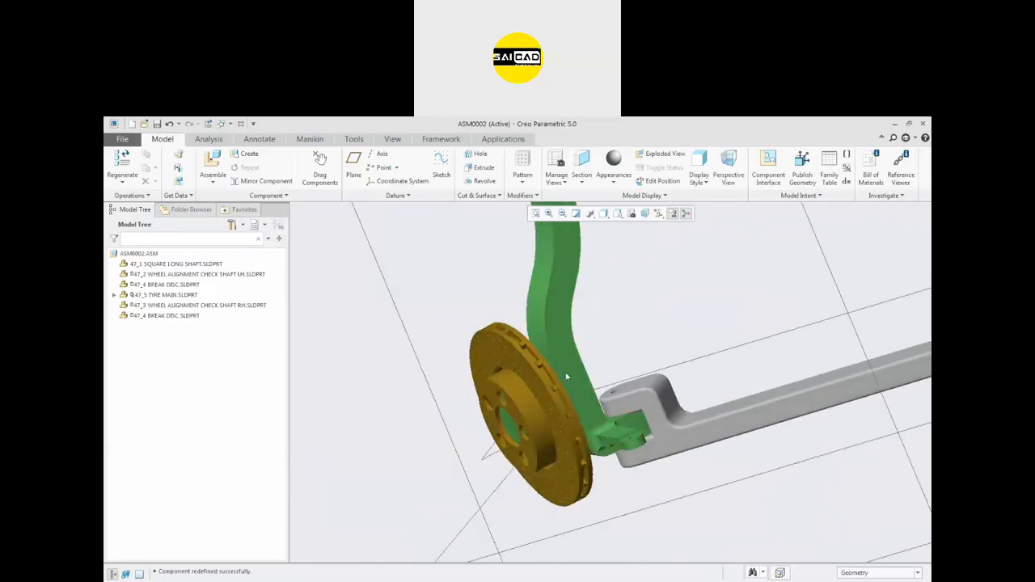
left_click(338, 164)
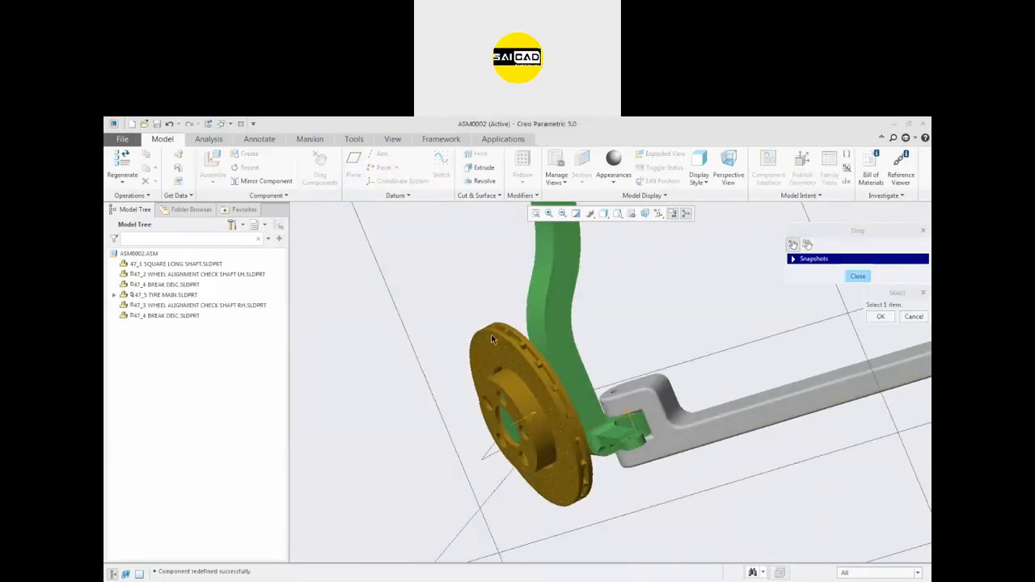
left_click(520, 370)
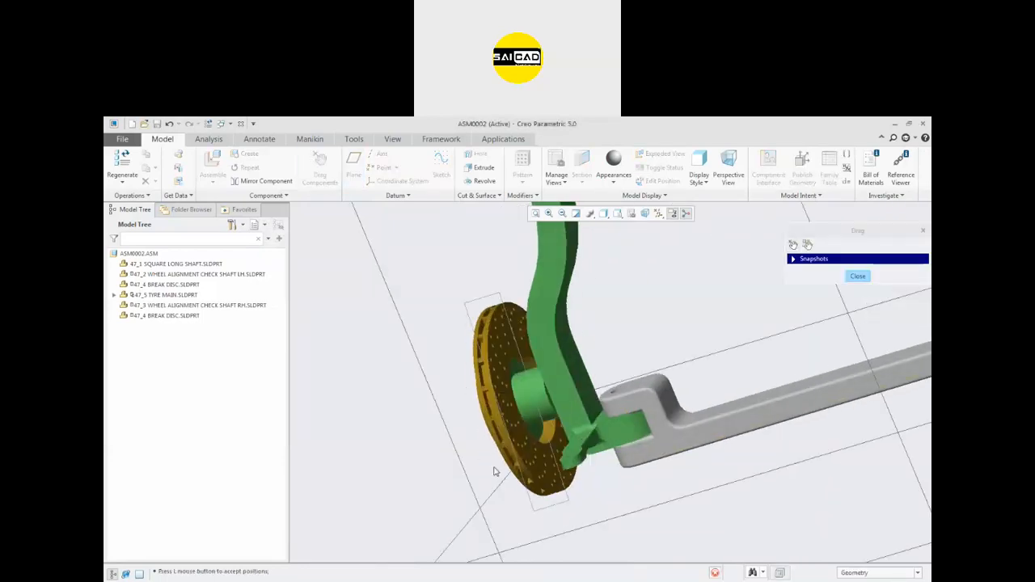
left_click(536, 478)
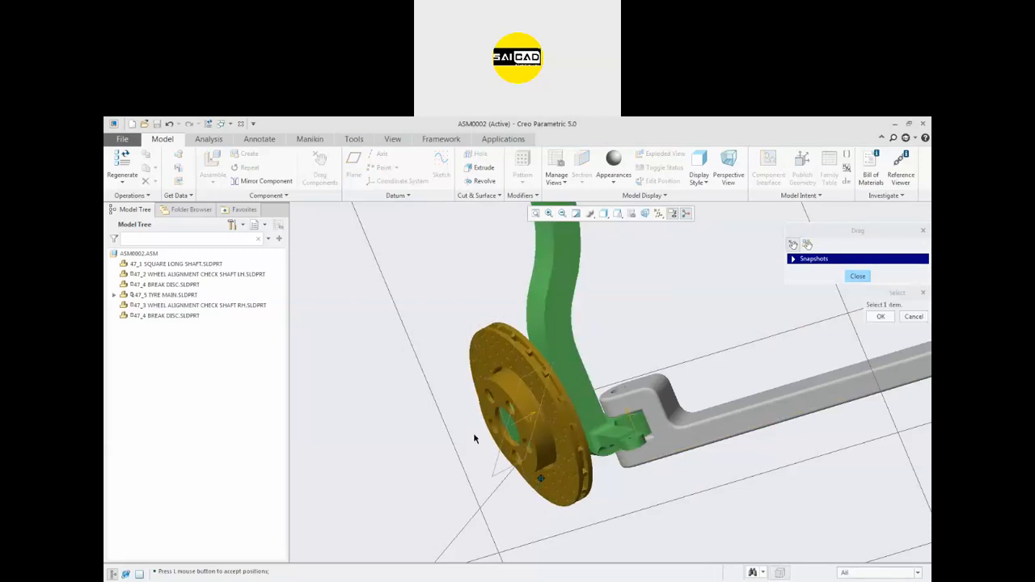
scroll(474, 439, "up", 6)
scroll(498, 455, "down", 2)
scroll(500, 430, "down", 2)
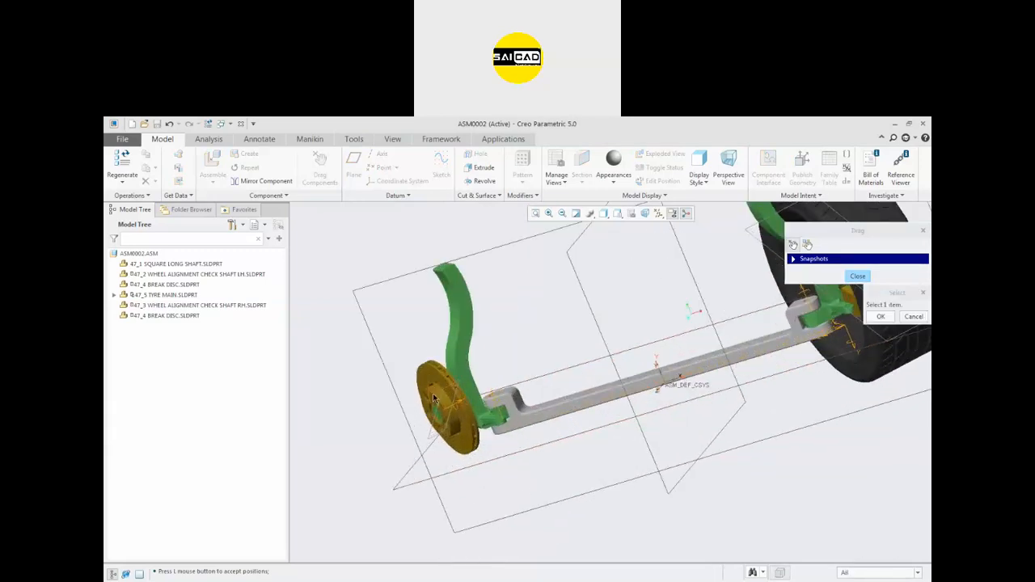
scroll(433, 399, "up", 1)
left_click(745, 231)
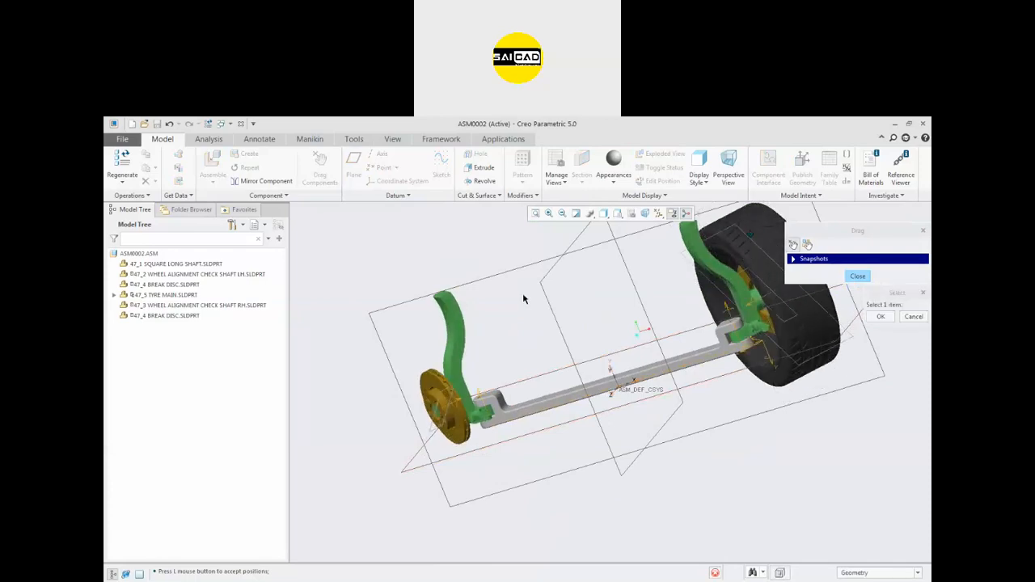
left_click(857, 275)
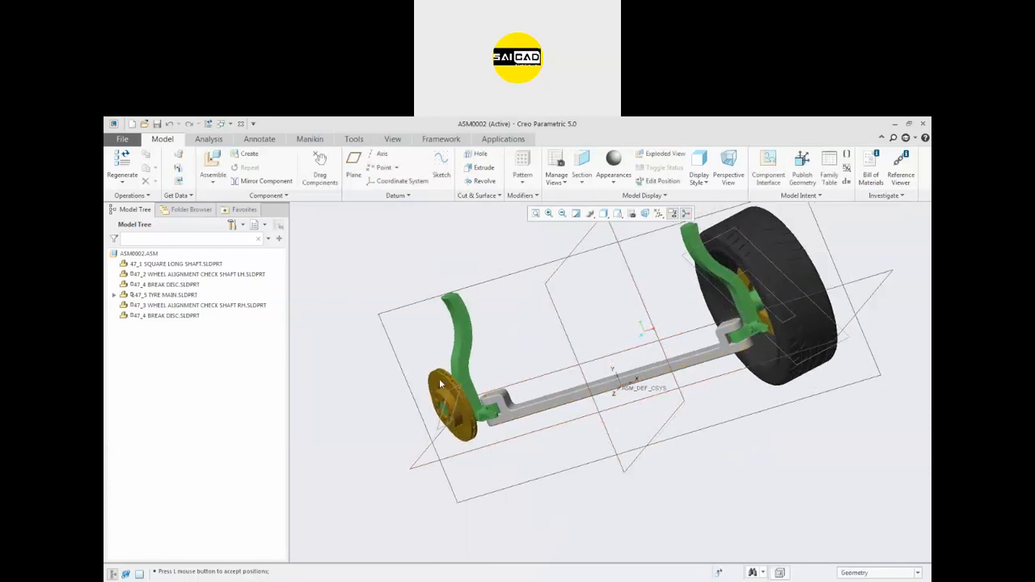
- Edit the definition of the repeated brake disc on the RH shaft and delete its Pin connection's axis alignment
left_click(161, 316)
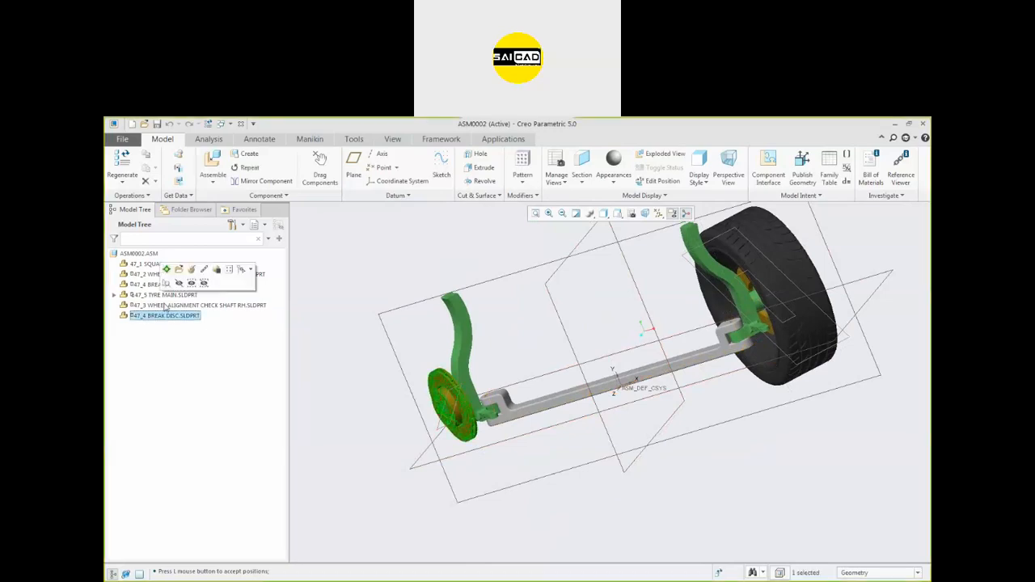
left_click(187, 276)
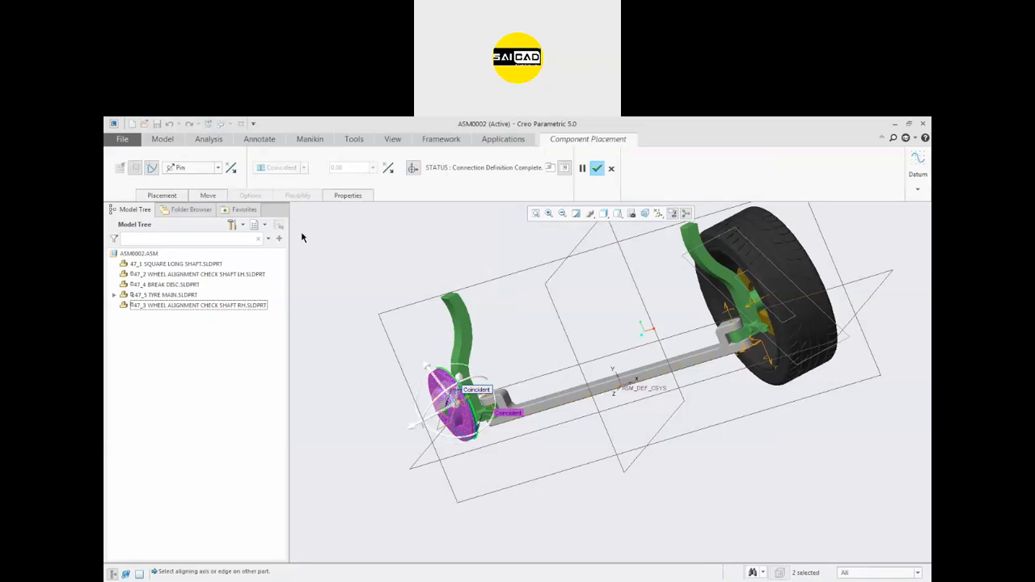
left_click(162, 195)
right_click(194, 228)
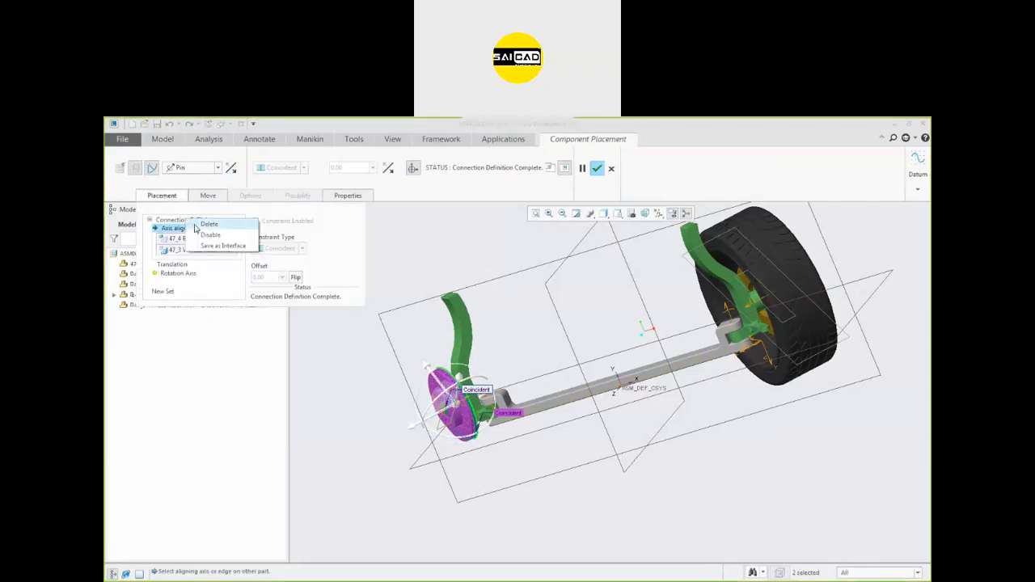
left_click(208, 224)
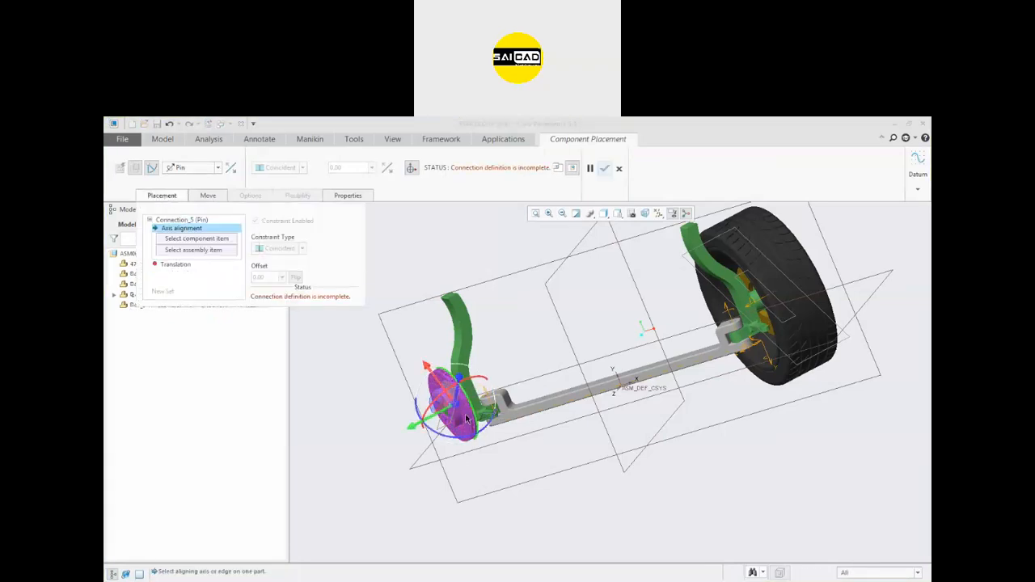
- Move the disc off the RH hub and align its cylindrical surface with the hub's for the Pin axis alignment
left_click_drag(456, 406, 353, 450)
scroll(398, 443, "down", 1)
scroll(399, 444, "down", 1)
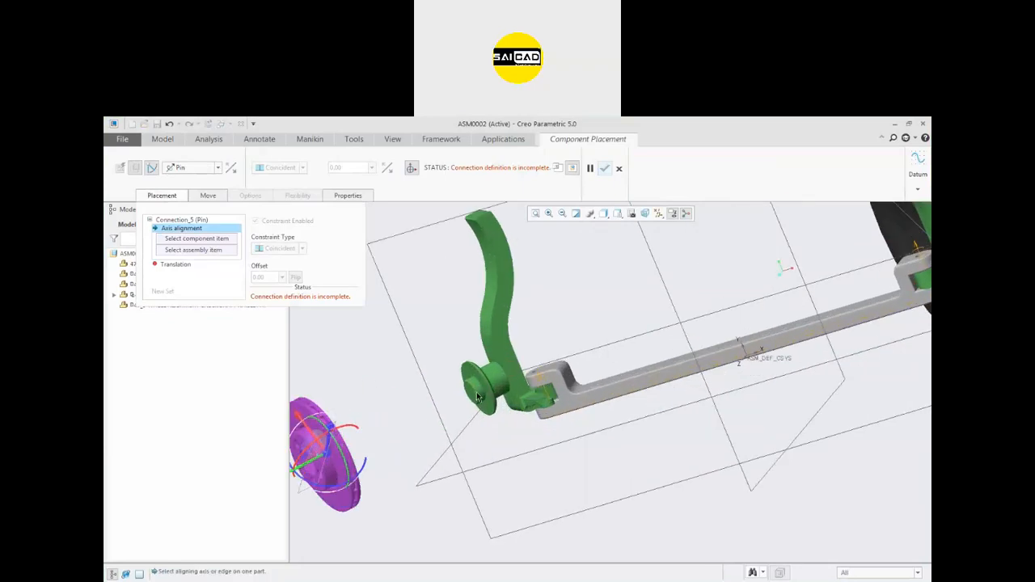
left_click(479, 393)
scroll(342, 452, "down", 2)
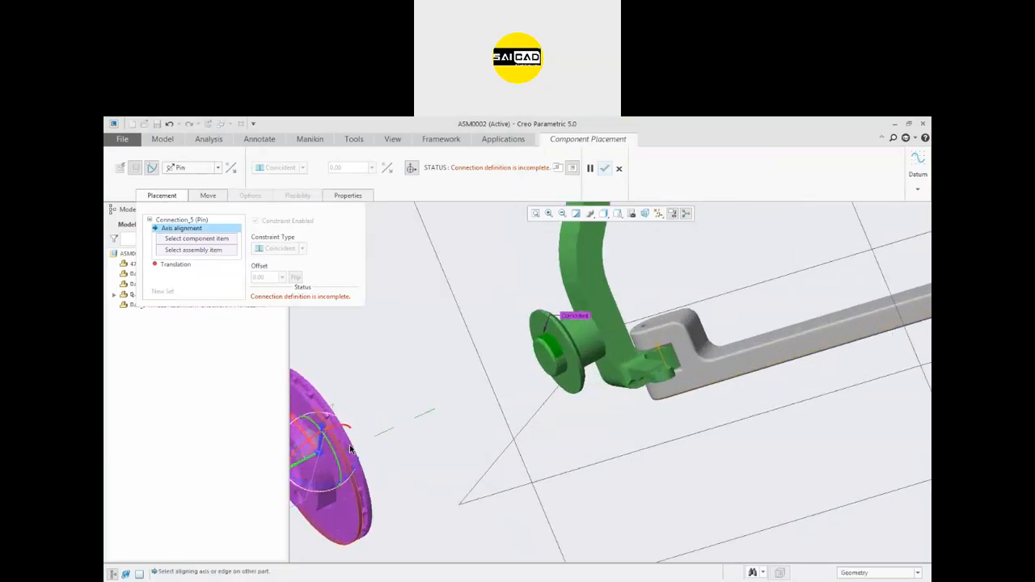
left_click(346, 451)
- Make the disc's inner face coincident with the RH hub's face as the Pin translation reference
left_click(546, 363)
middle_click_drag(439, 406, 413, 420)
scroll(510, 361, "down", 2)
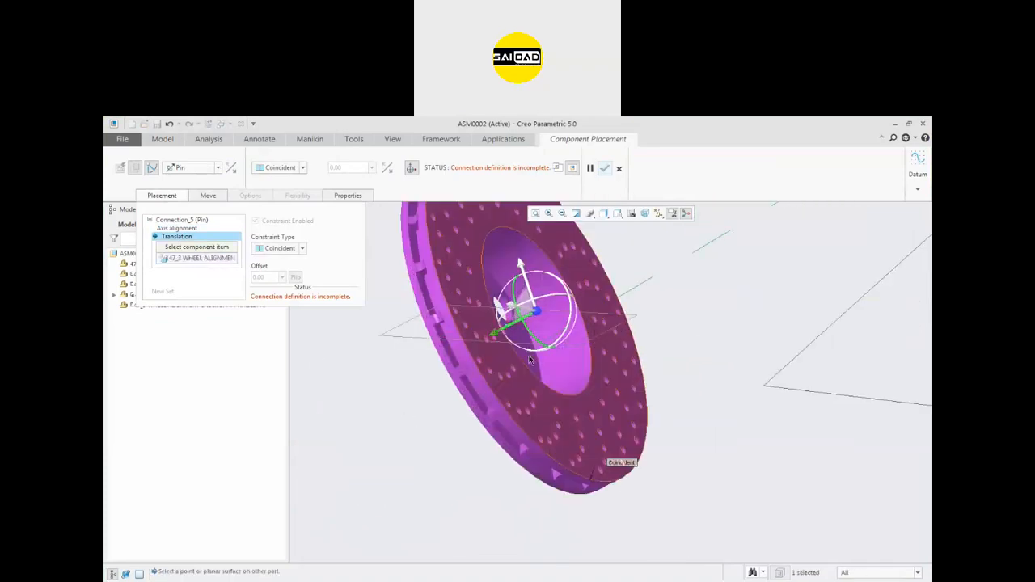
left_click(528, 356)
scroll(411, 439, "up", 4)
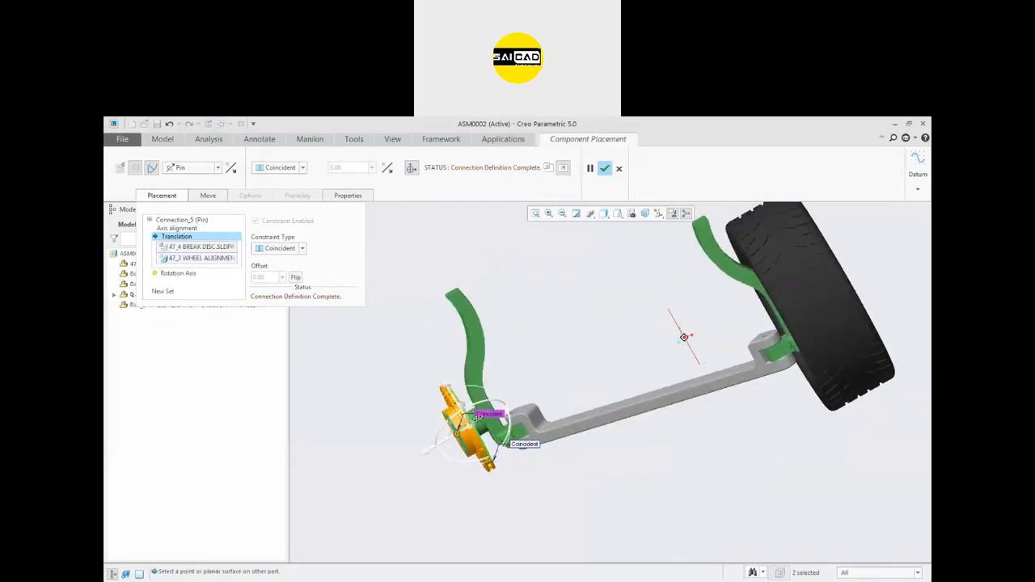
middle_click_drag(477, 417, 482, 422)
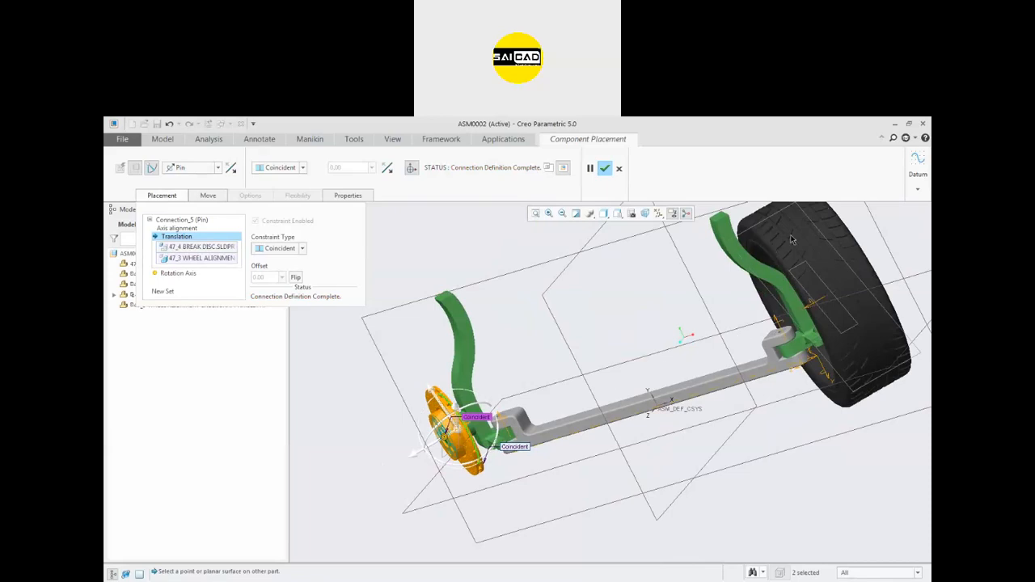
scroll(608, 308, "up", 1)
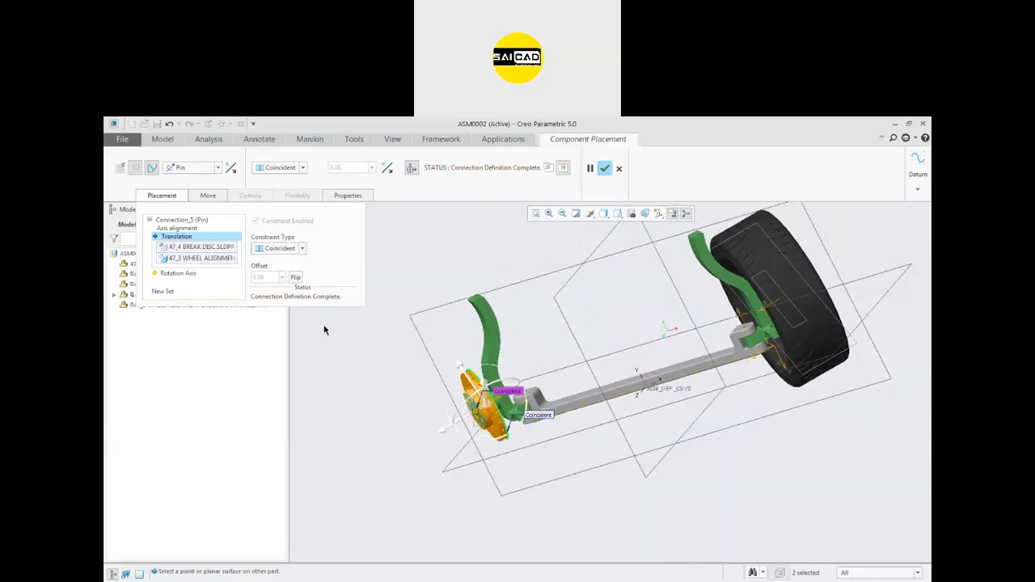
- Add a General connection set making the RH disc's datum plane coincident with the LH disc's, and accept the placement
left_click(163, 291)
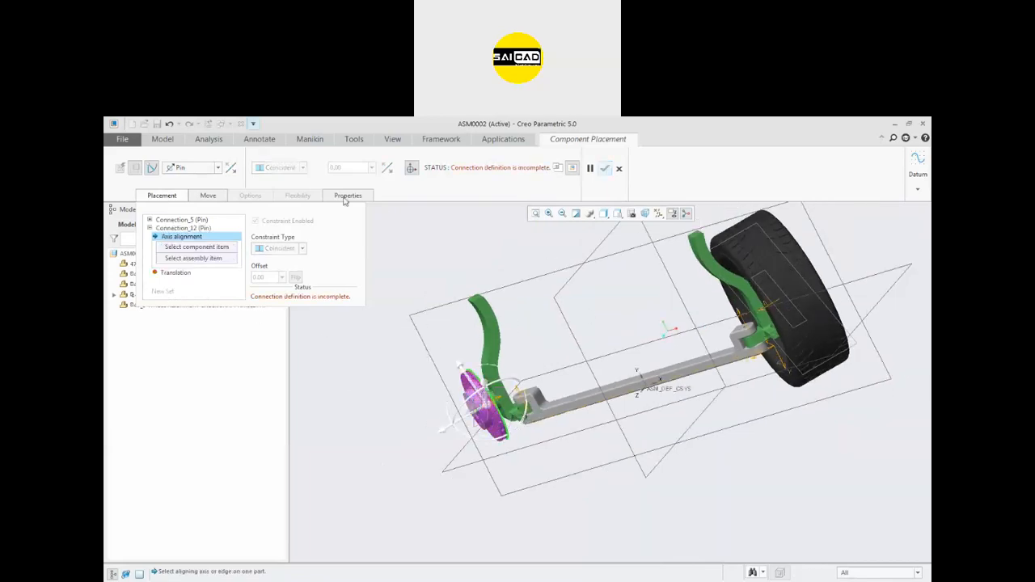
left_click(197, 169)
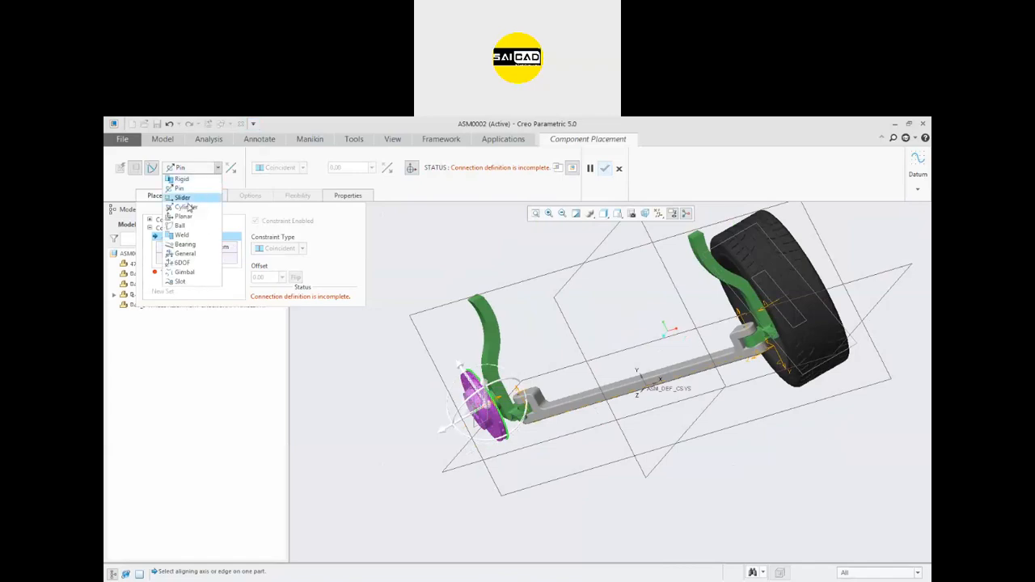
left_click(185, 253)
scroll(449, 374, "down", 4)
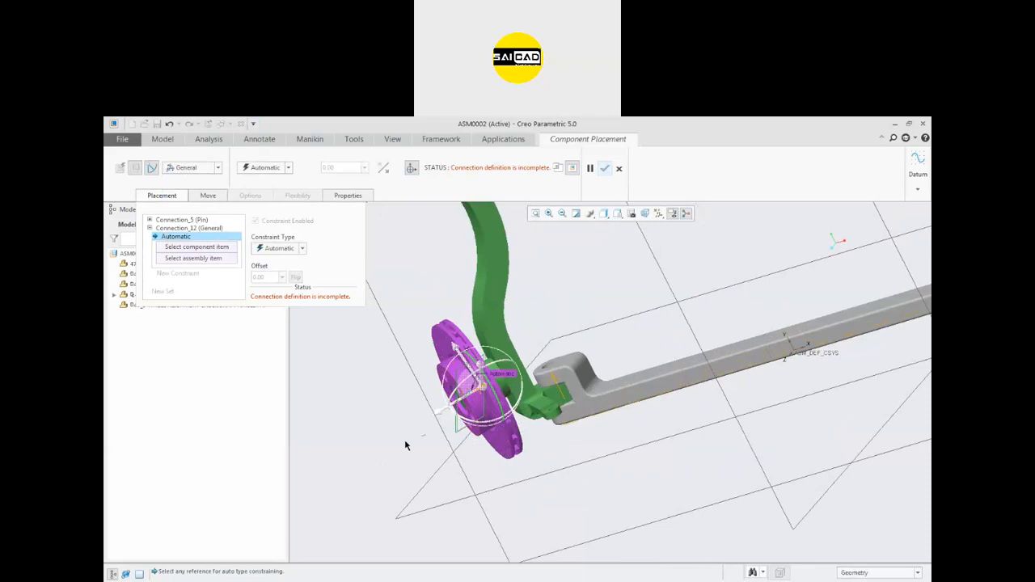
left_click(457, 428)
scroll(457, 428, "up", 4)
left_click(726, 310)
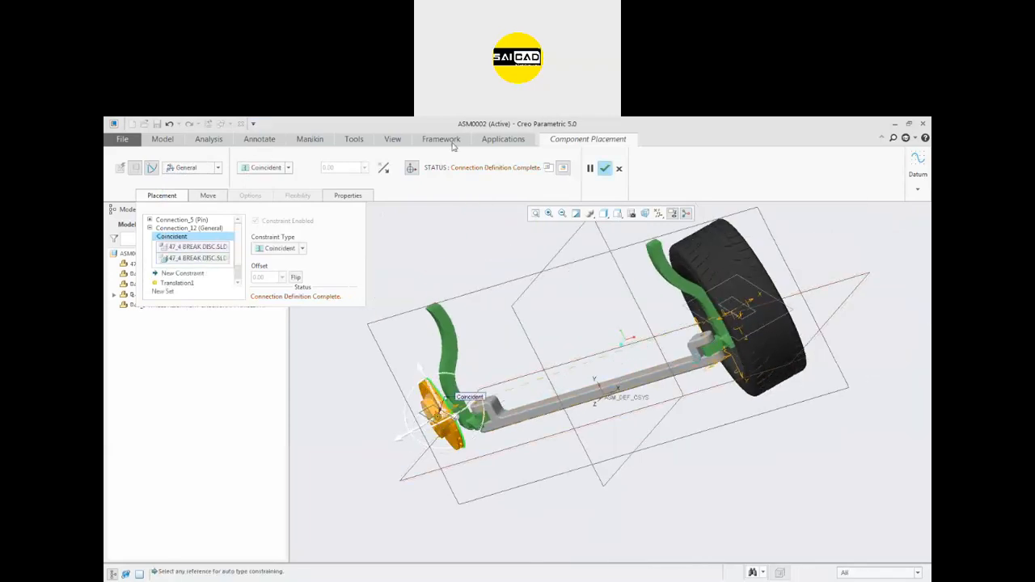
left_click(606, 169)
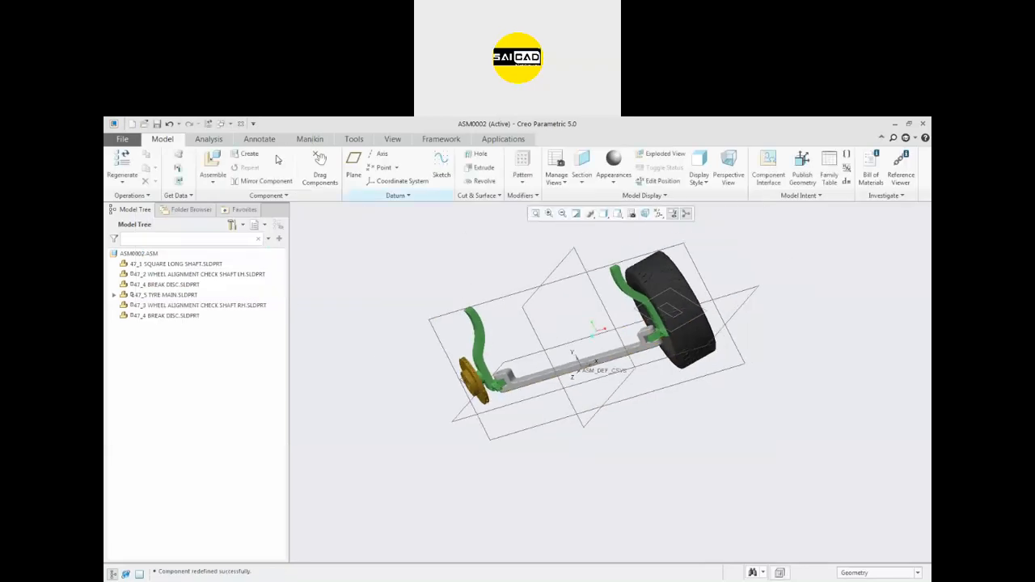
- Drag the tyre and the RH brake disc to check whether both discs rotate together
left_click(321, 161)
left_click(687, 304)
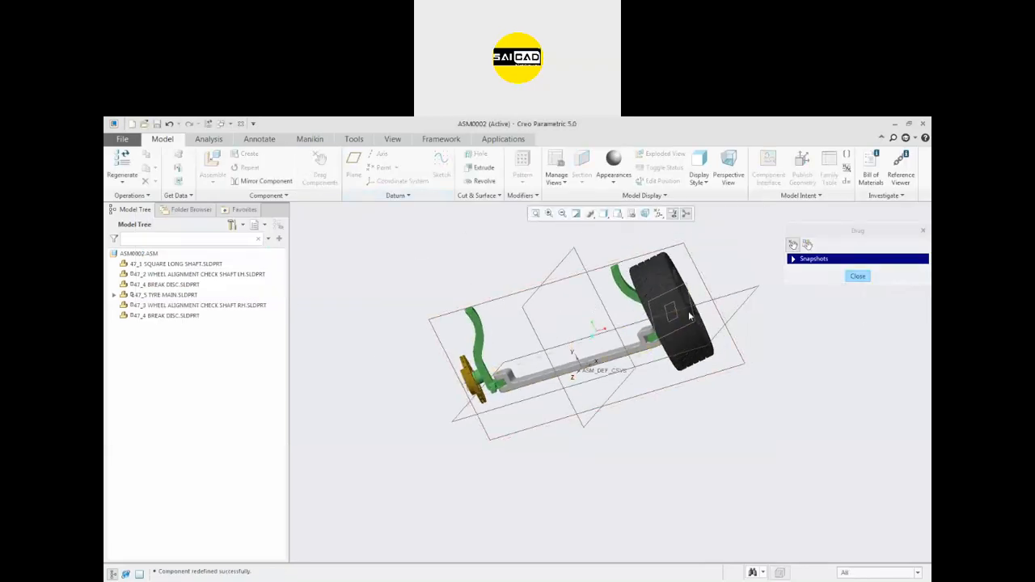
left_click(663, 258)
scroll(458, 400, "down", 3)
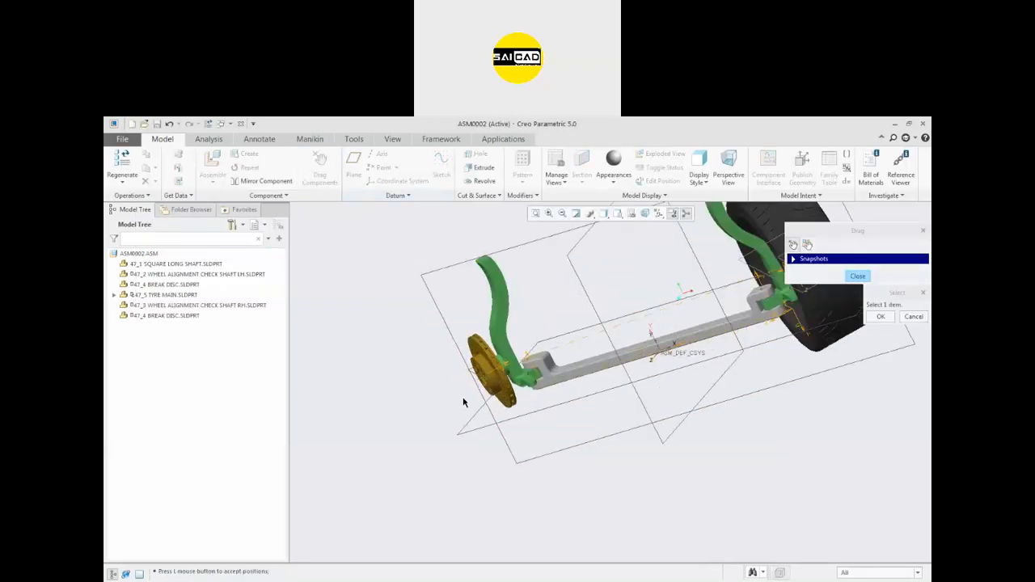
left_click(480, 330)
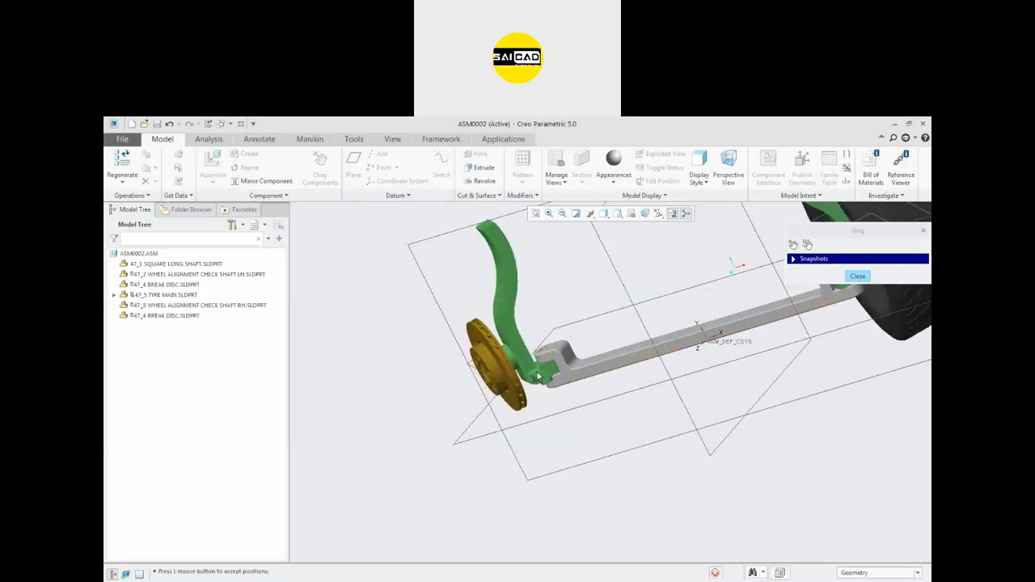
left_click(557, 333)
left_click(857, 275)
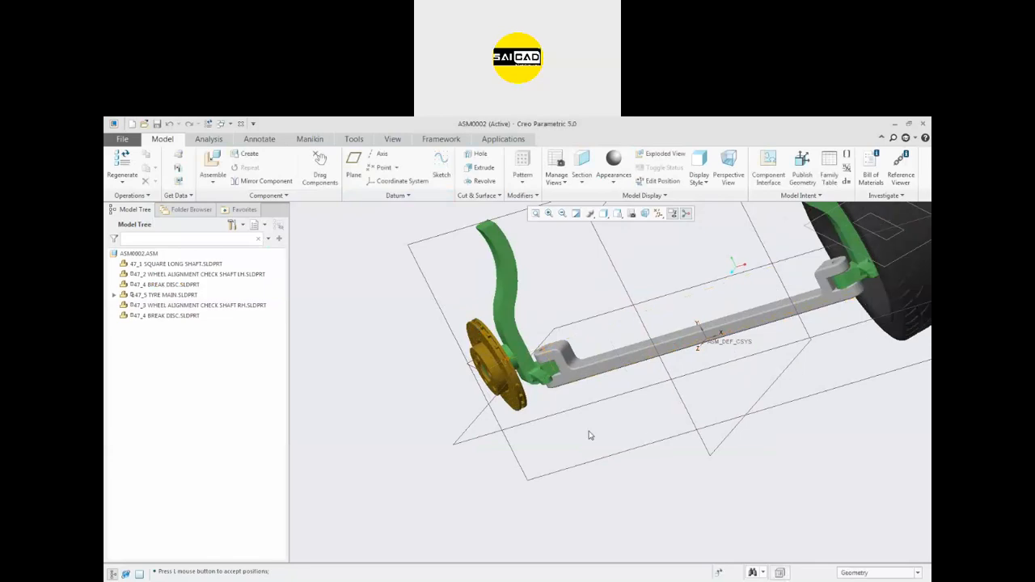
- Open the RH brake disc's placement for redefinition, turn it with the 3D dragger and inspect both discs
left_click(164, 317)
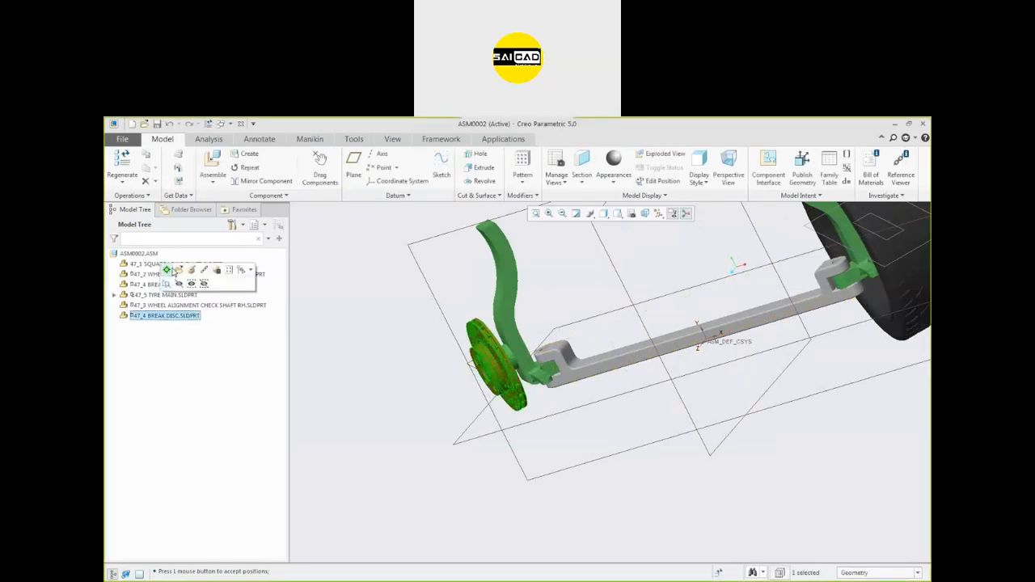
scroll(477, 411, "up", 2)
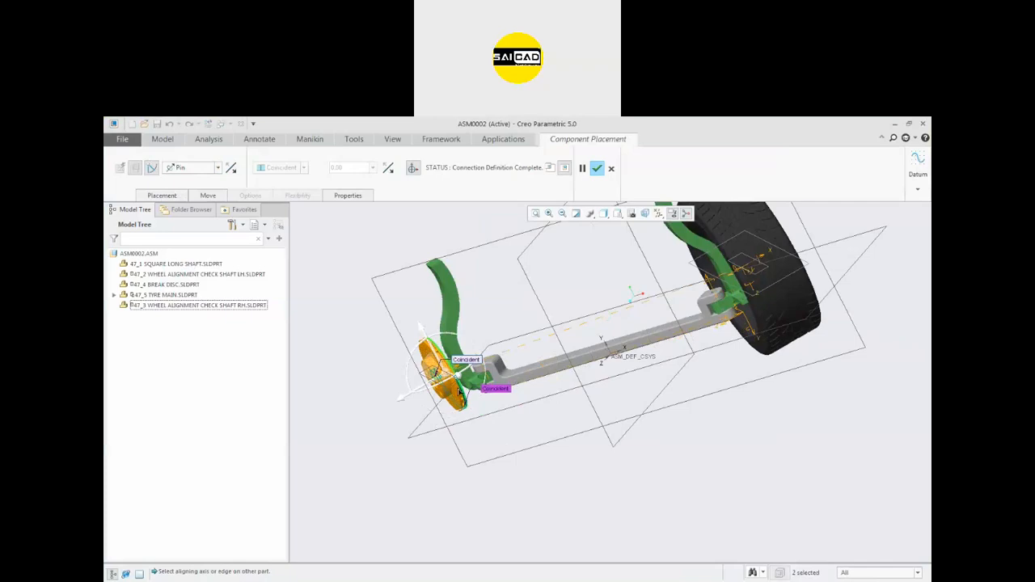
mouse_move(452, 361)
left_mouse_down()
mouse_move(481, 429)
mouse_move(488, 402)
mouse_move(465, 347)
left_mouse_up()
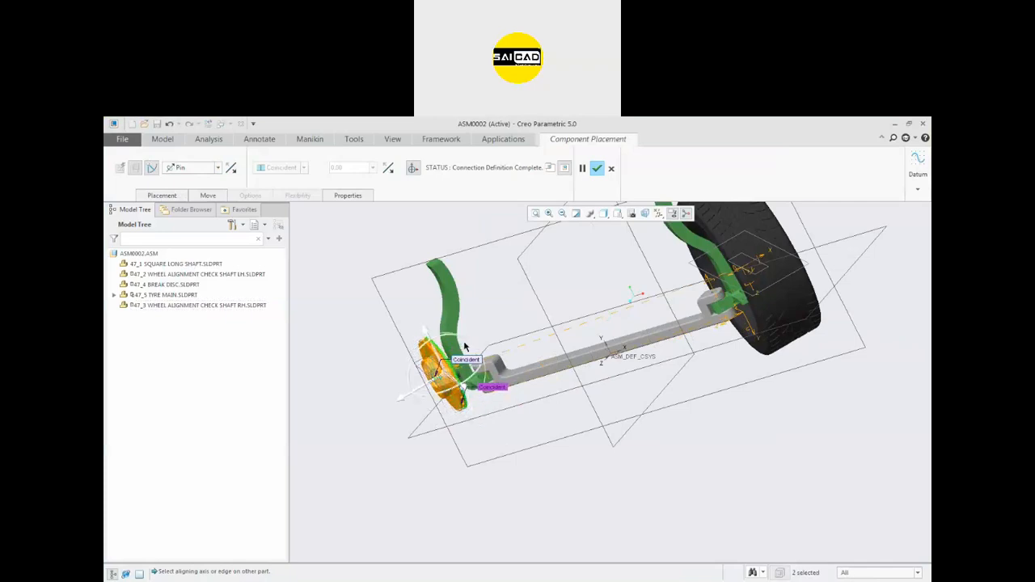
scroll(789, 244, "down", 4)
scroll(789, 244, "up", 3)
middle_click_drag(584, 318, 612, 309)
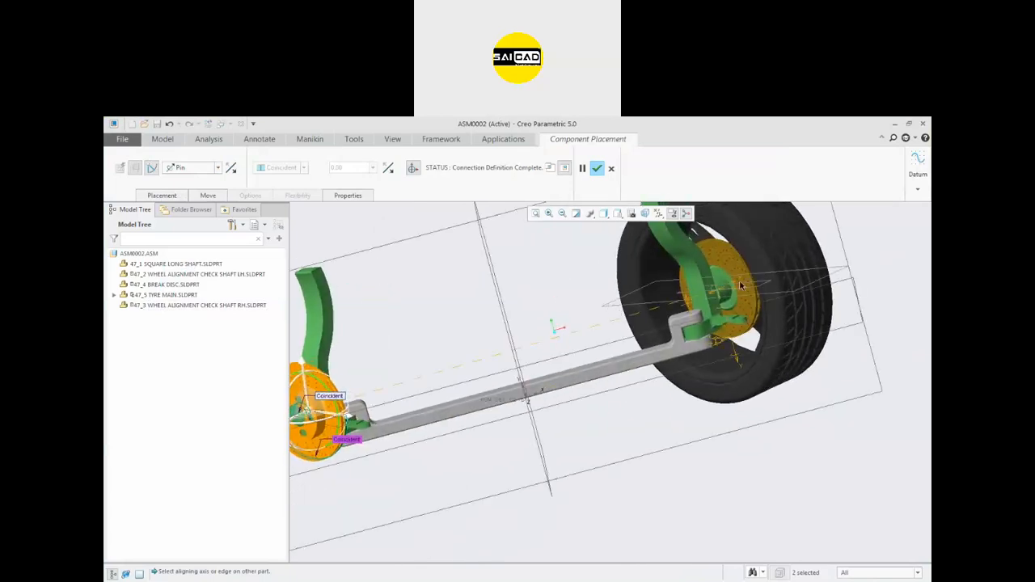
scroll(742, 291, "up", 2)
scroll(757, 293, "down", 4)
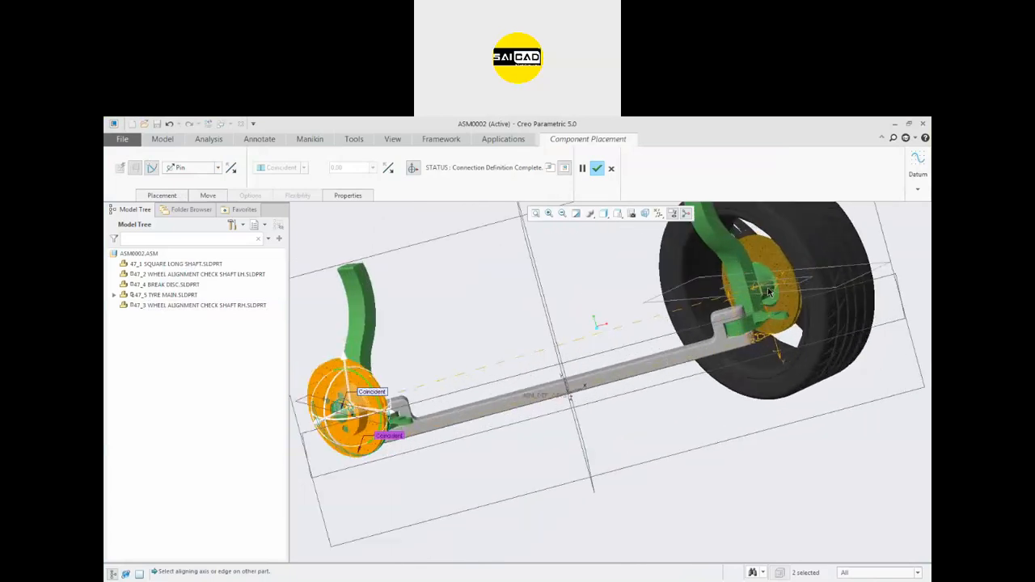
scroll(769, 293, "up", 3)
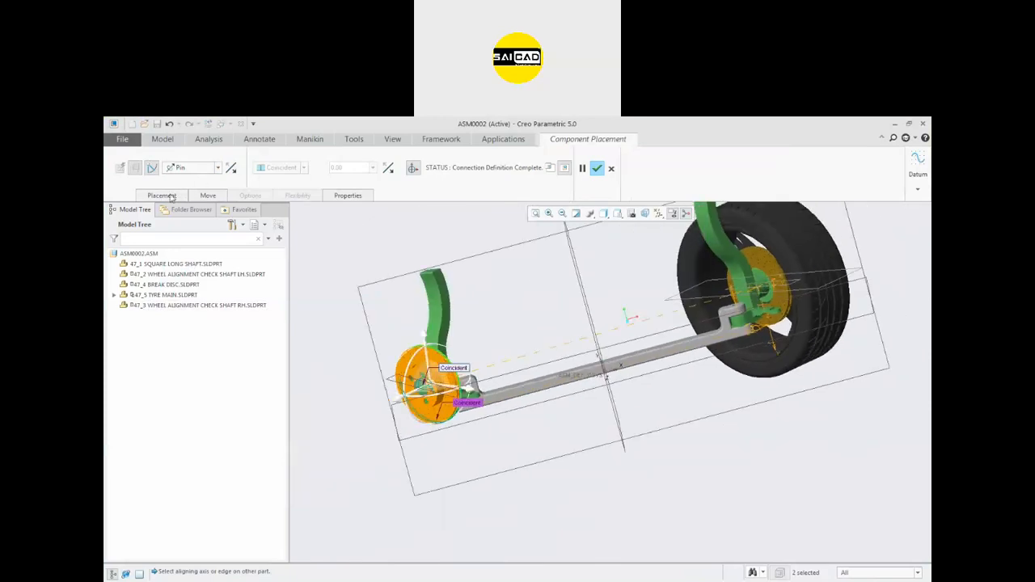
- Delete the General connection set from the RH brake disc's placement, keeping only the Pin set, and accept
left_click(162, 196)
left_click(180, 283)
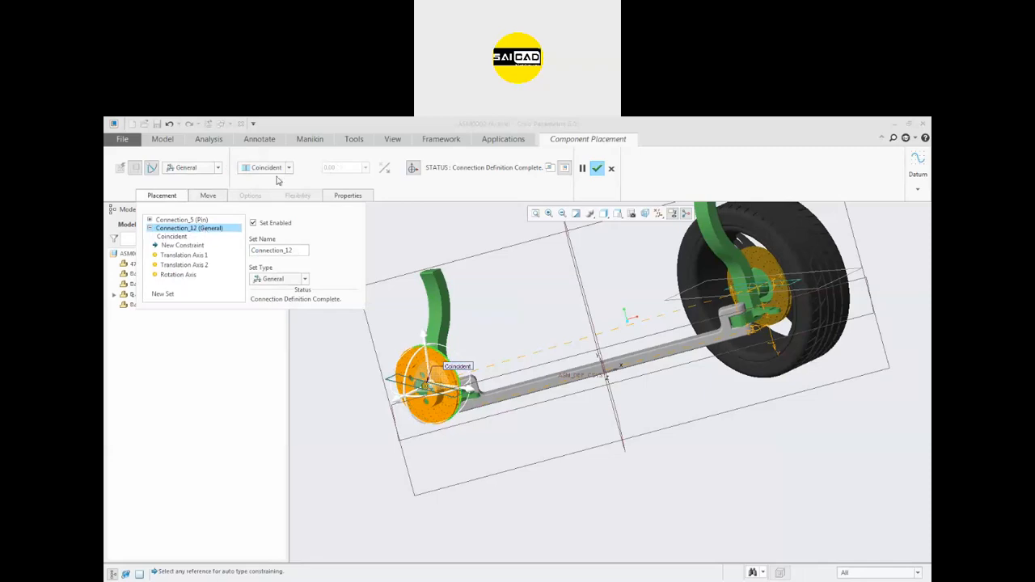
scroll(490, 360, "down", 5)
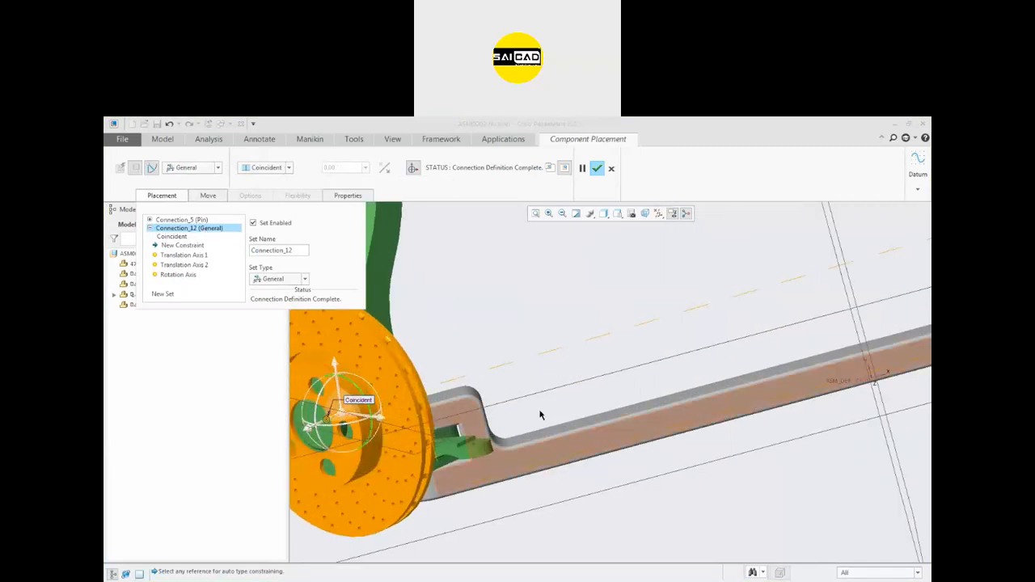
scroll(511, 412, "up", 4)
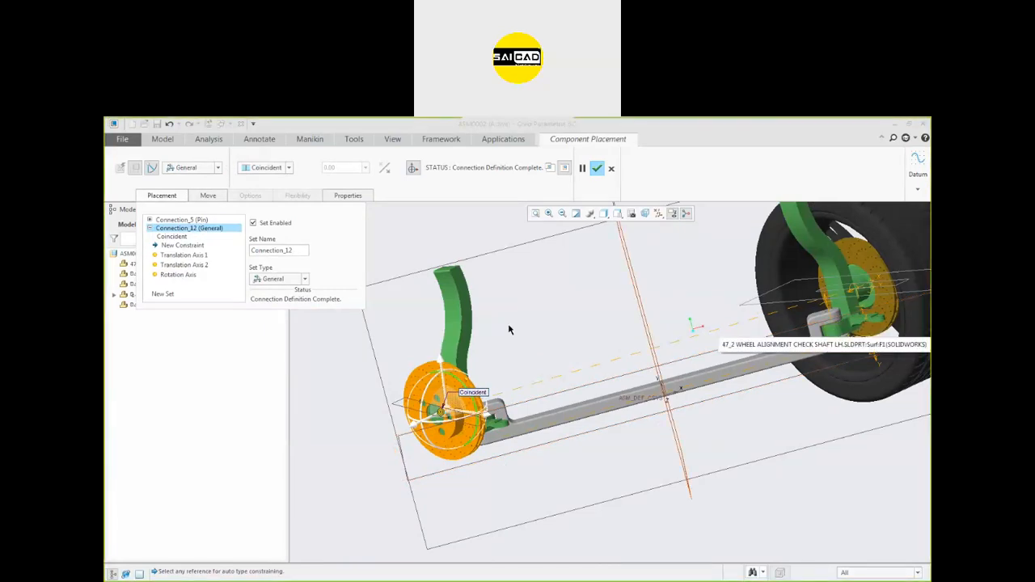
right_click(206, 235)
left_click(216, 239)
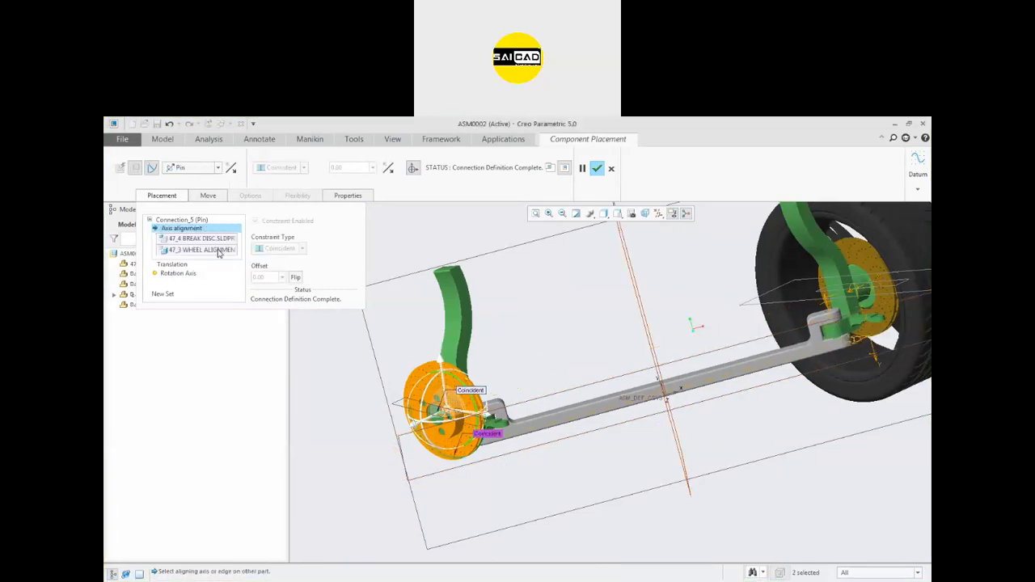
left_click(596, 168)
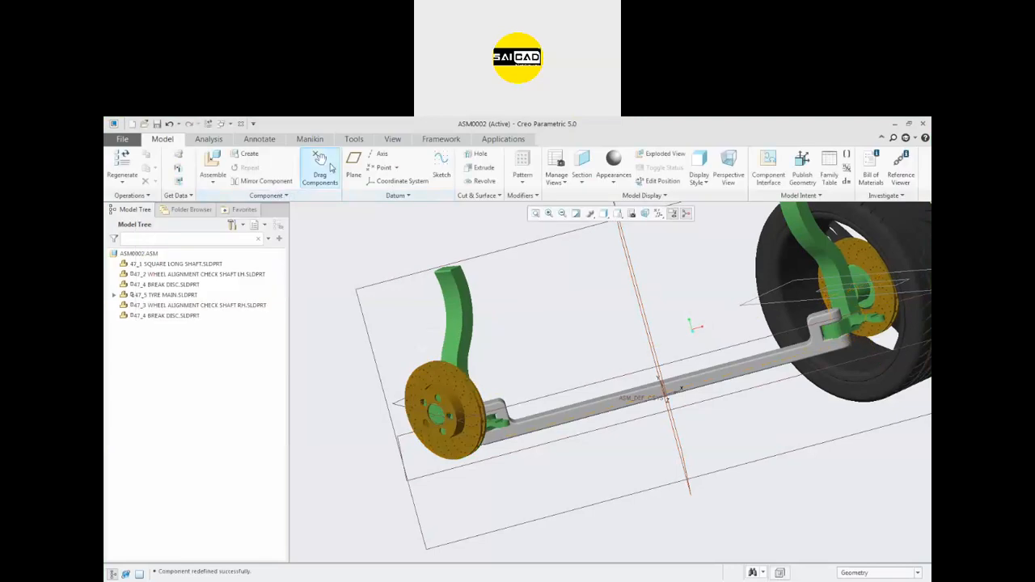
- Drag the RH brake disc to check its motion with only the Pin connection
left_click(320, 170)
left_click(458, 377)
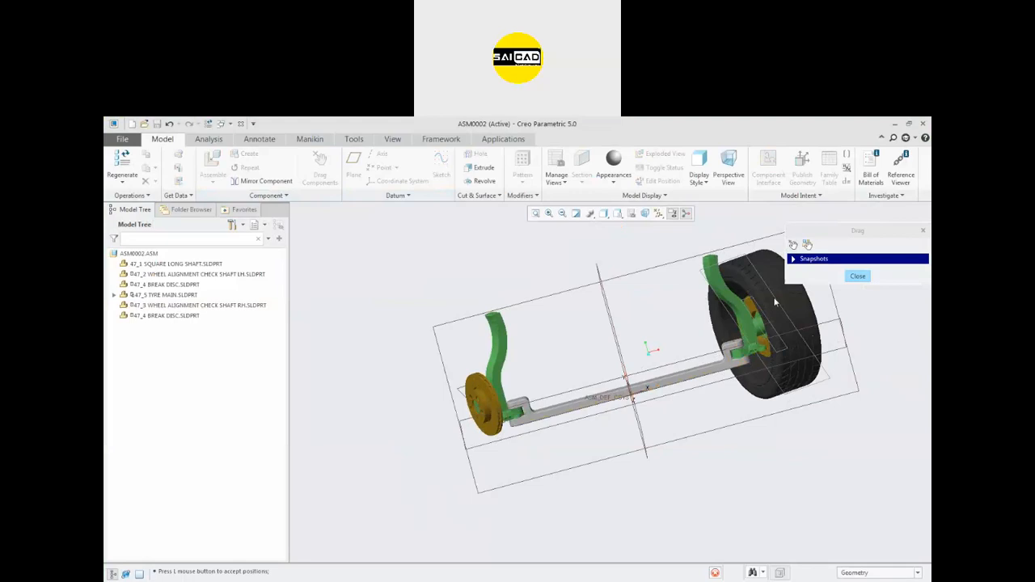
left_click(857, 275)
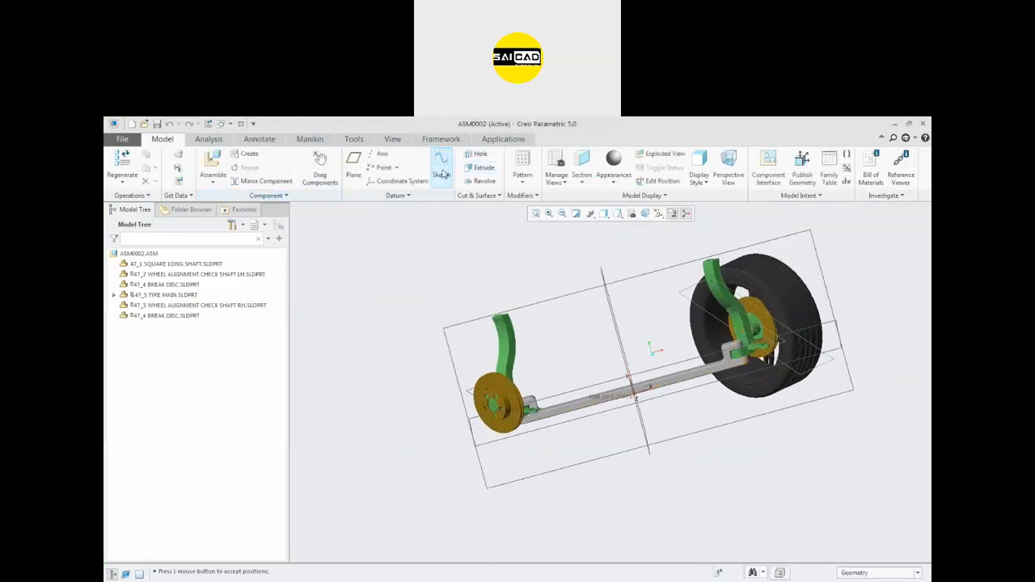
- Redefine the RH brake disc and add a second connection set of type Planar
left_click(188, 317)
left_click(219, 282)
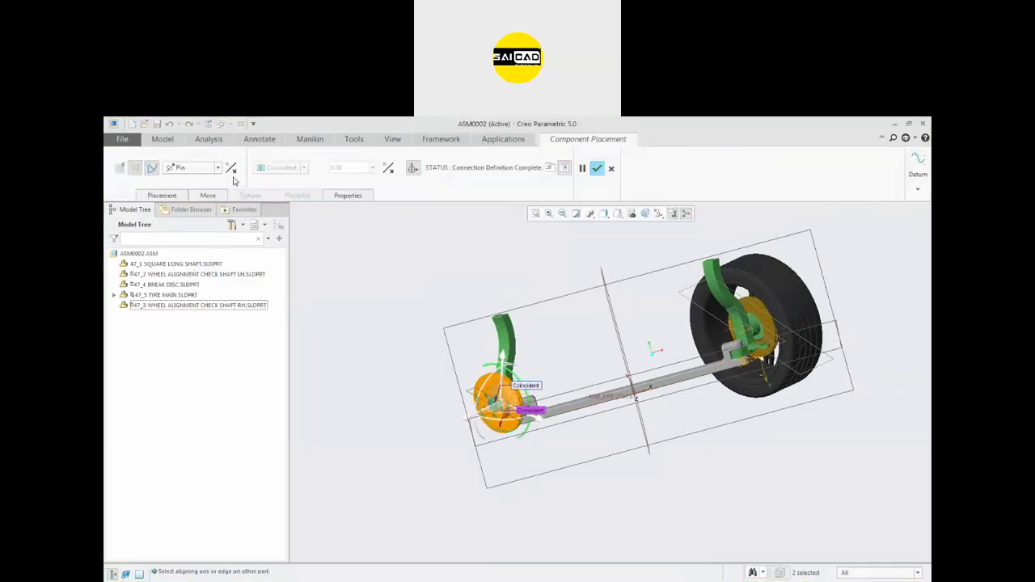
left_click(162, 195)
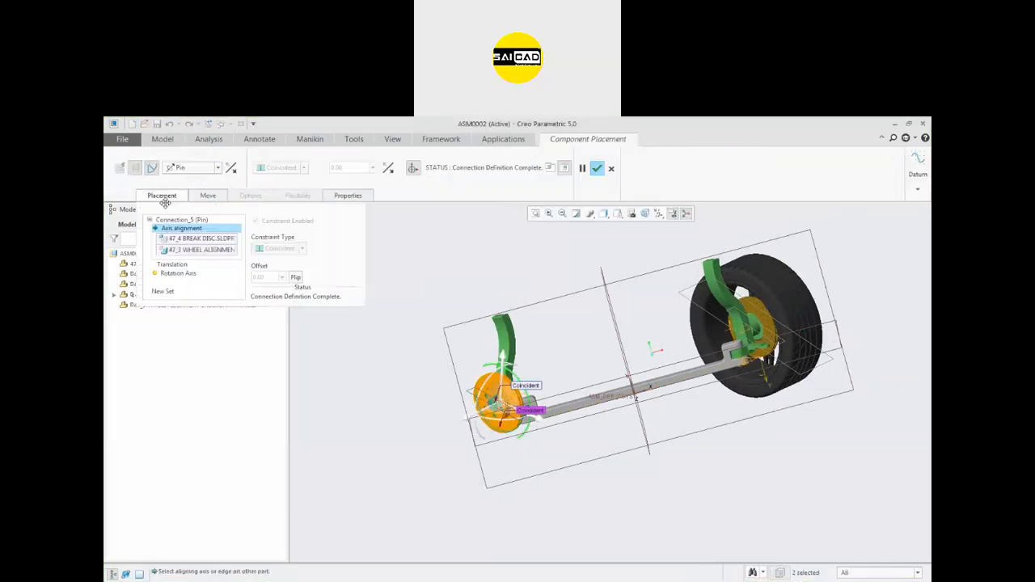
left_click(164, 293)
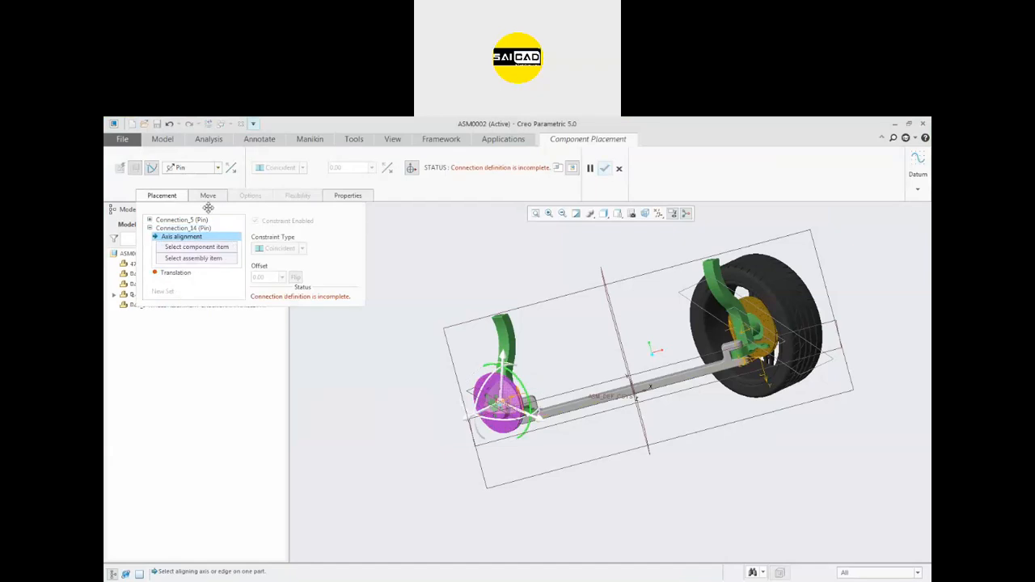
left_click(200, 170)
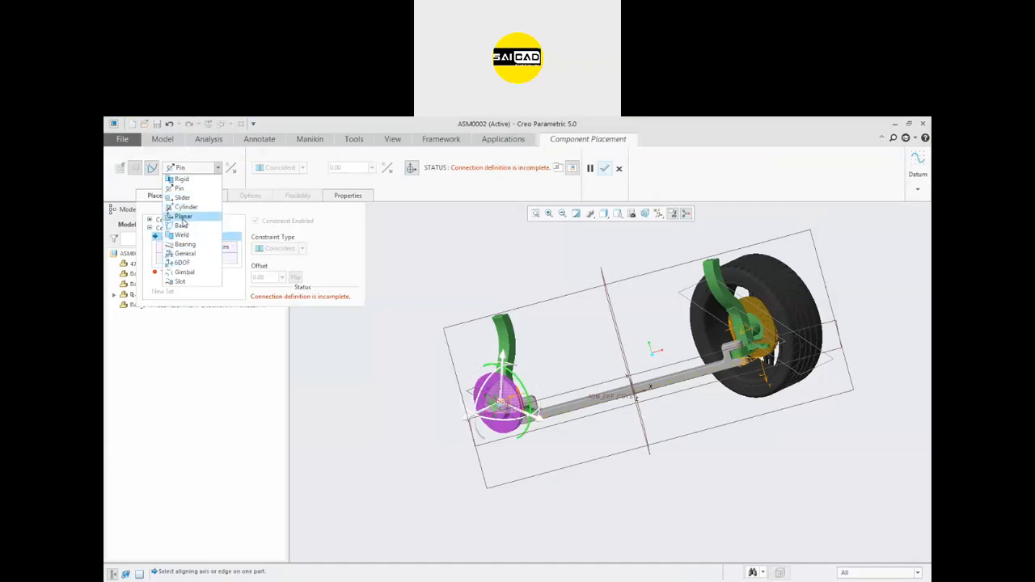
left_click(183, 216)
- Make the RH disc's datum plane coincident with the LH disc's in the Planar set and accept the placement
scroll(522, 396, "down", 4)
left_click(401, 390)
scroll(356, 410, "up", 2)
left_click(801, 305)
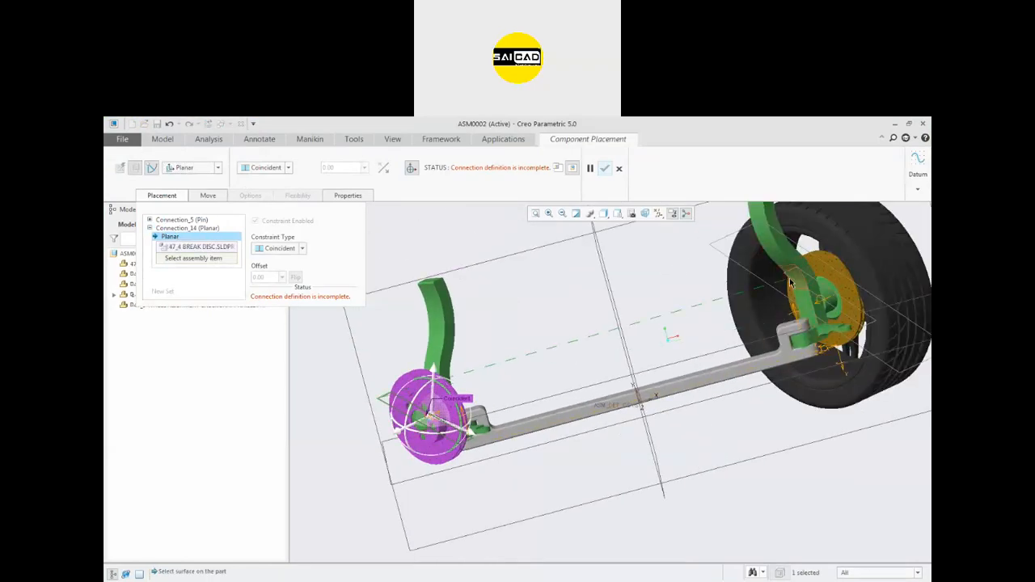
left_click(786, 279)
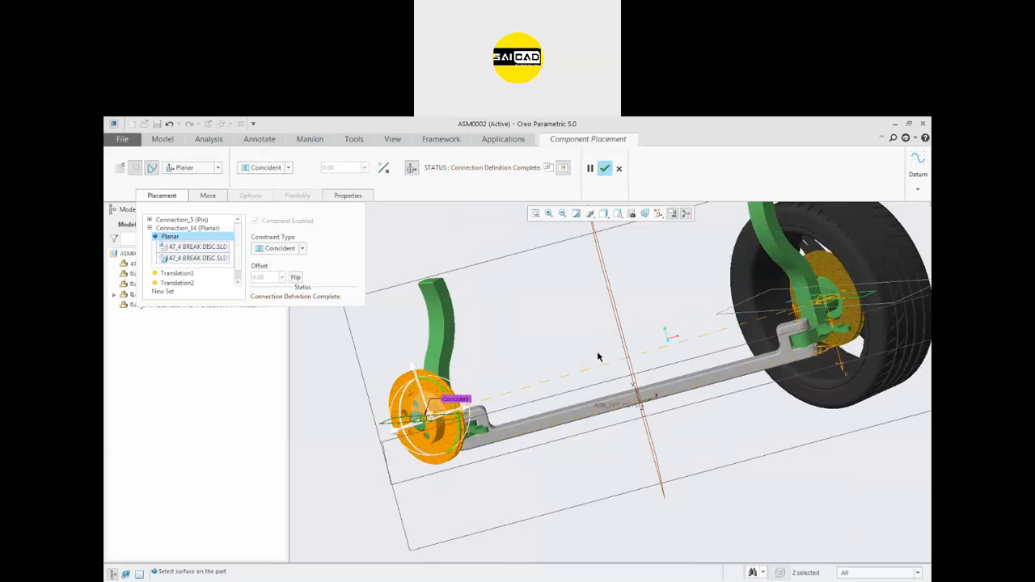
left_click(606, 169)
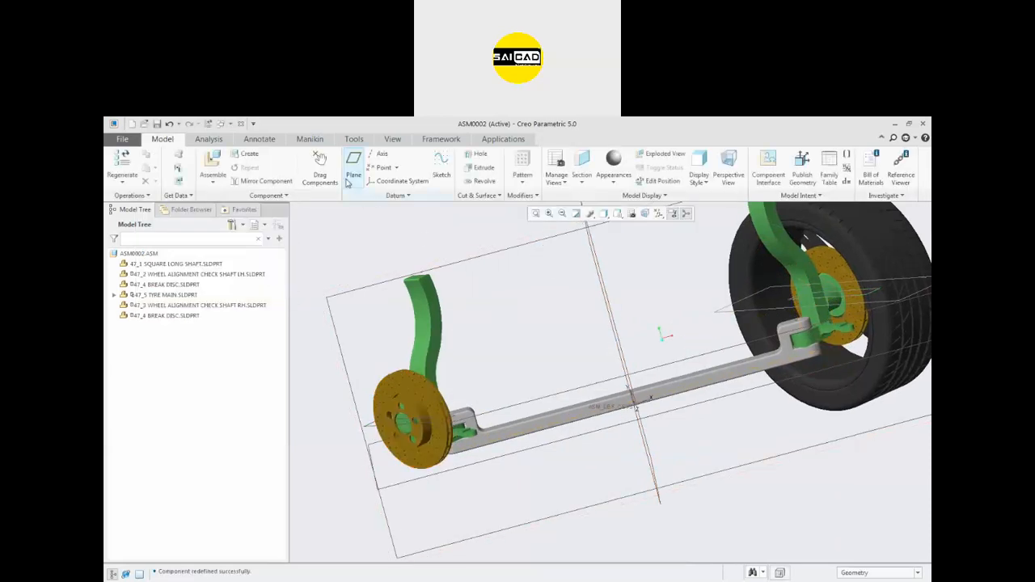
- Drag the RH brake disc to check how it moves with the Planar connection
left_click(320, 169)
left_click(420, 389)
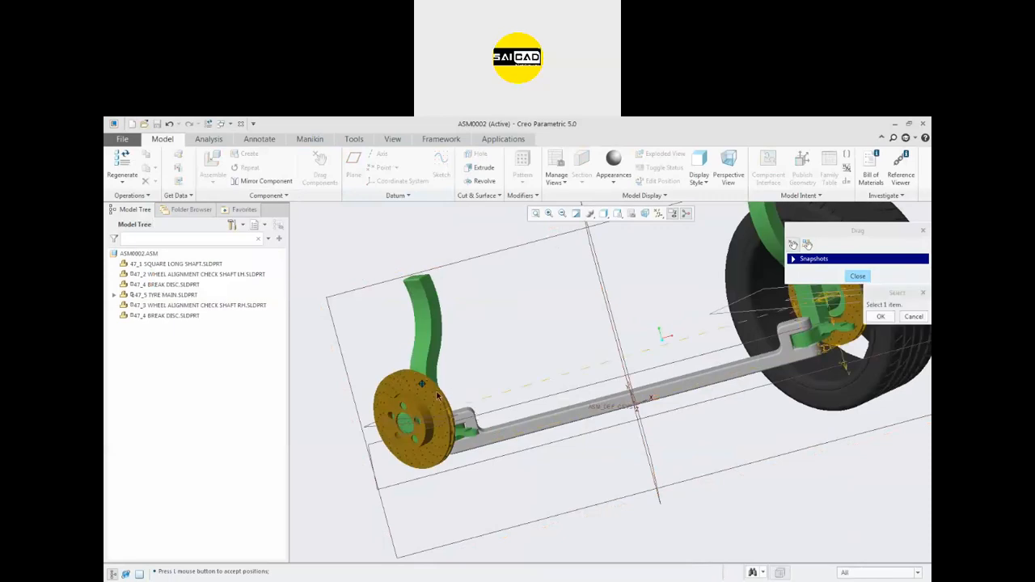
scroll(435, 394, "down", 3)
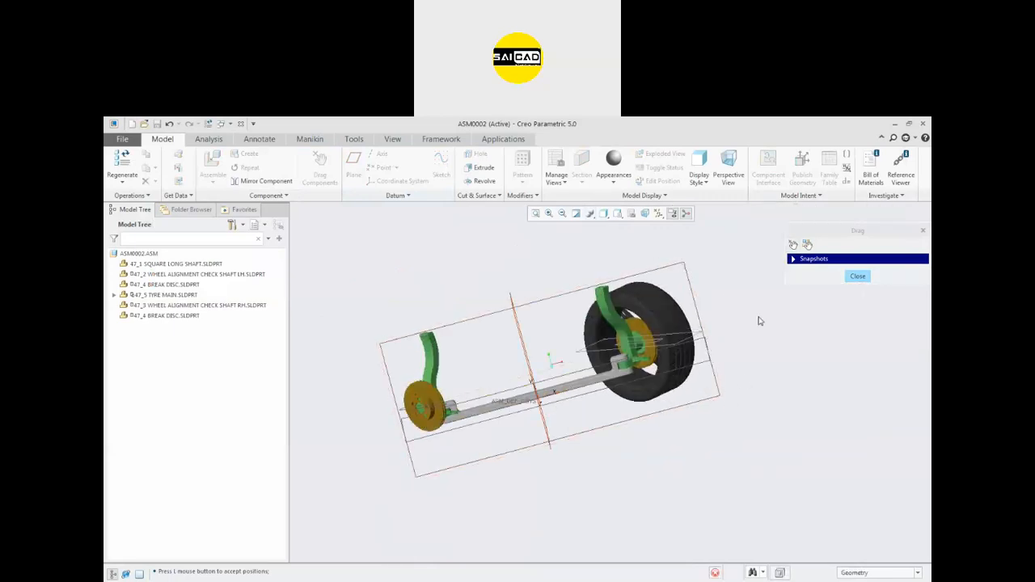
left_click(855, 277)
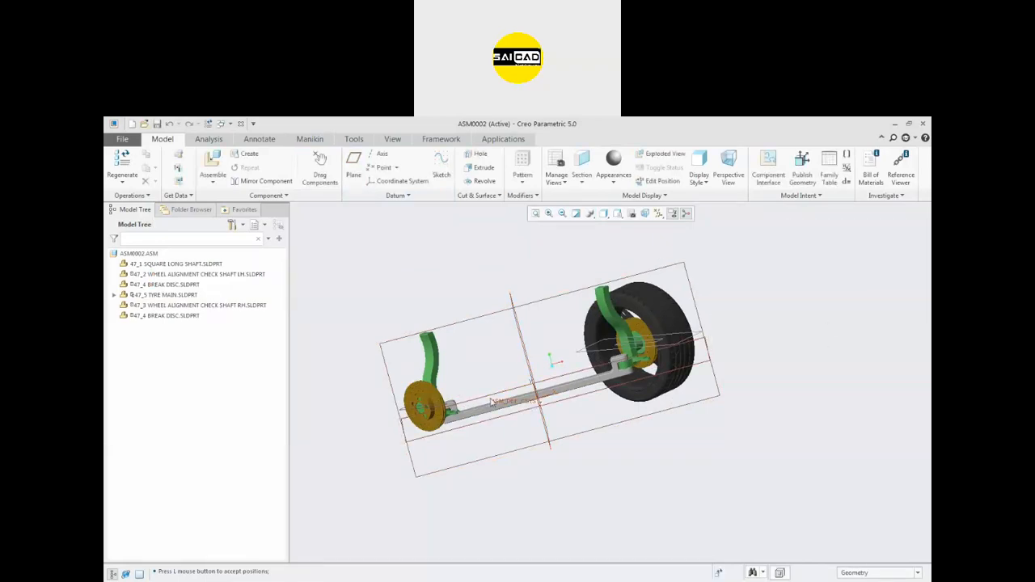
- Reopen the RH brake disc's placement and delete the Planar connection set
scroll(485, 385, "up", 2)
left_click(164, 315)
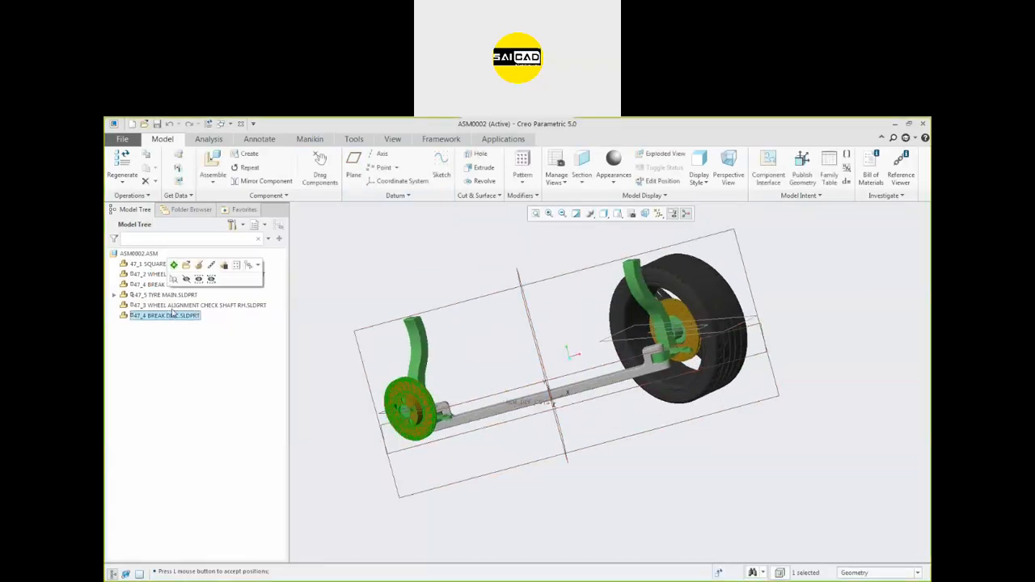
left_click(196, 264)
left_click(162, 196)
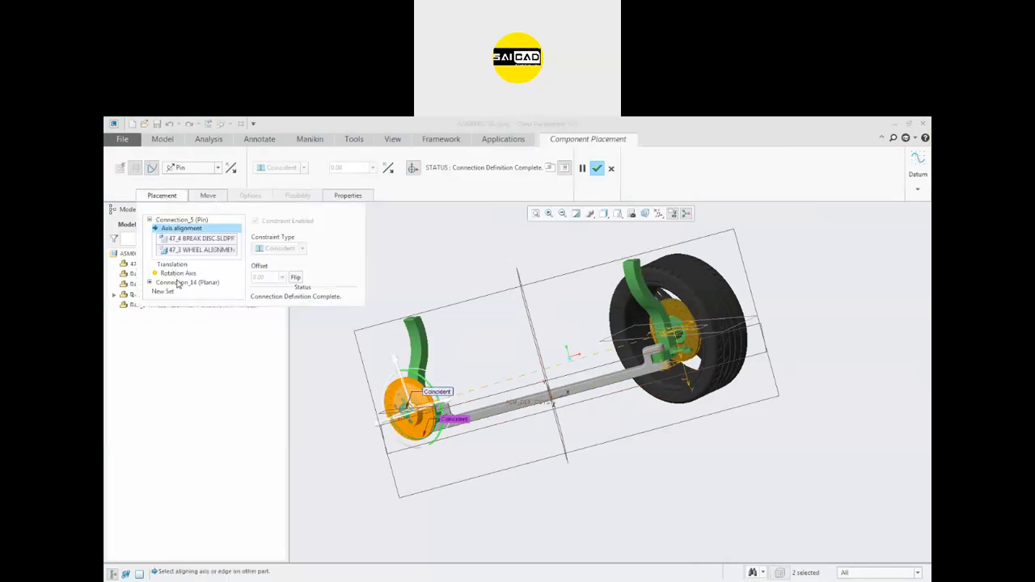
right_click(179, 284)
left_click(198, 287)
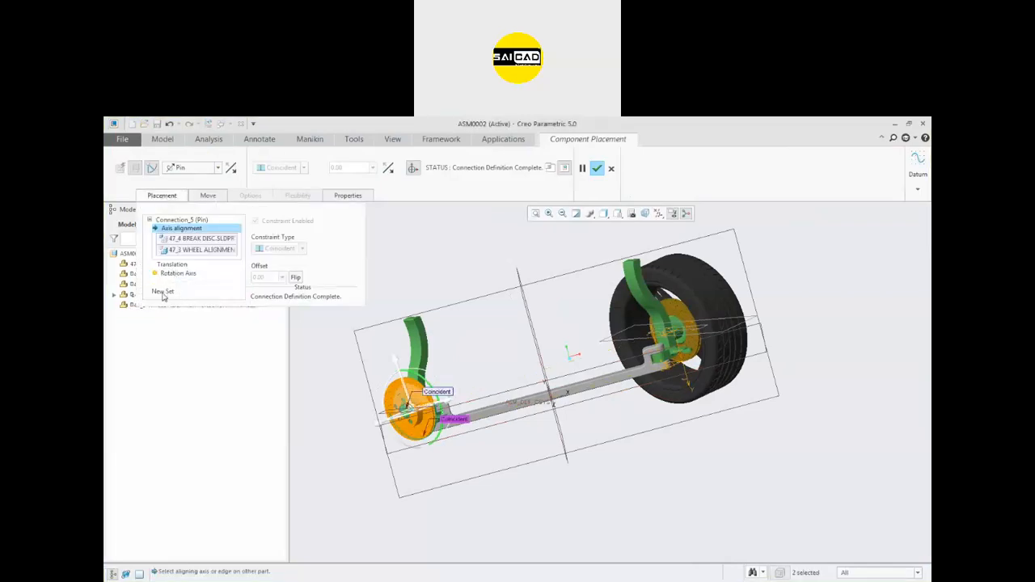
- Add a General connection set to the RH brake disc and pick the disc's datum plane as component reference
left_click(162, 293)
left_click(194, 168)
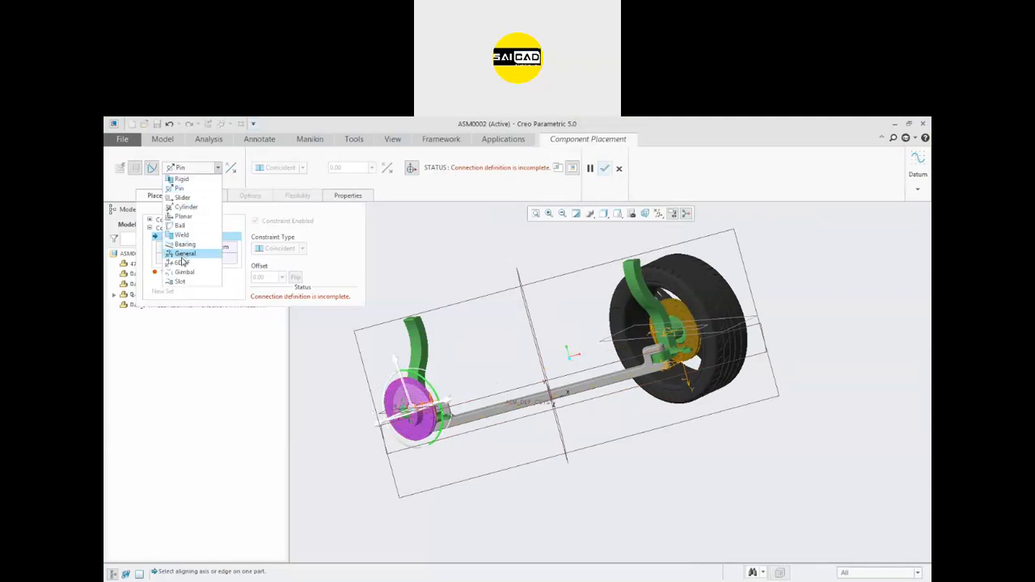
left_click(185, 253)
scroll(429, 400, "up", 5)
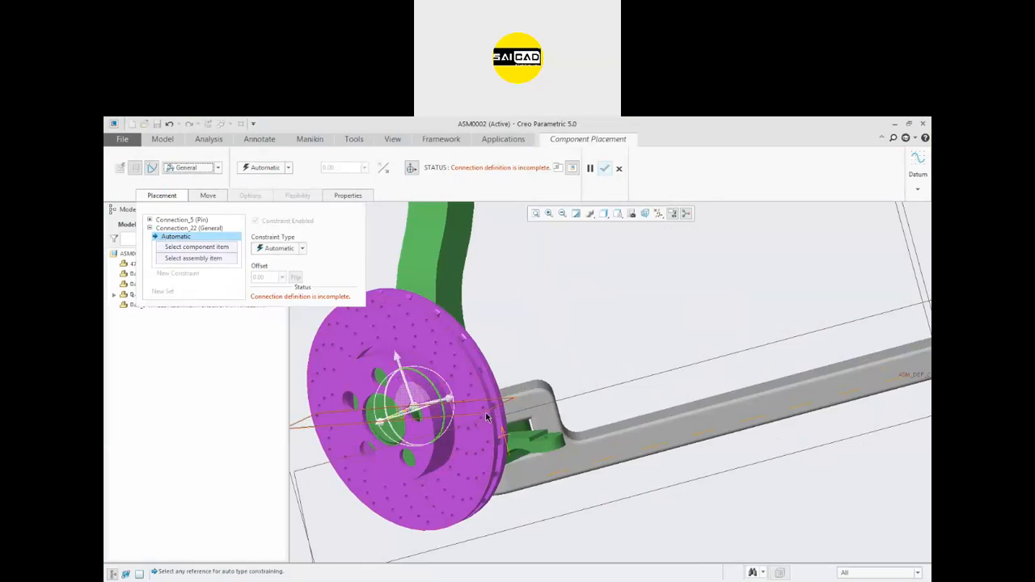
left_click(371, 434)
- Make the disc's plane coincident with the tyre's datum plane, test the disc's rotation and accept the placement
scroll(373, 433, "up", 3)
scroll(642, 391, "up", 2)
scroll(642, 390, "down", 2)
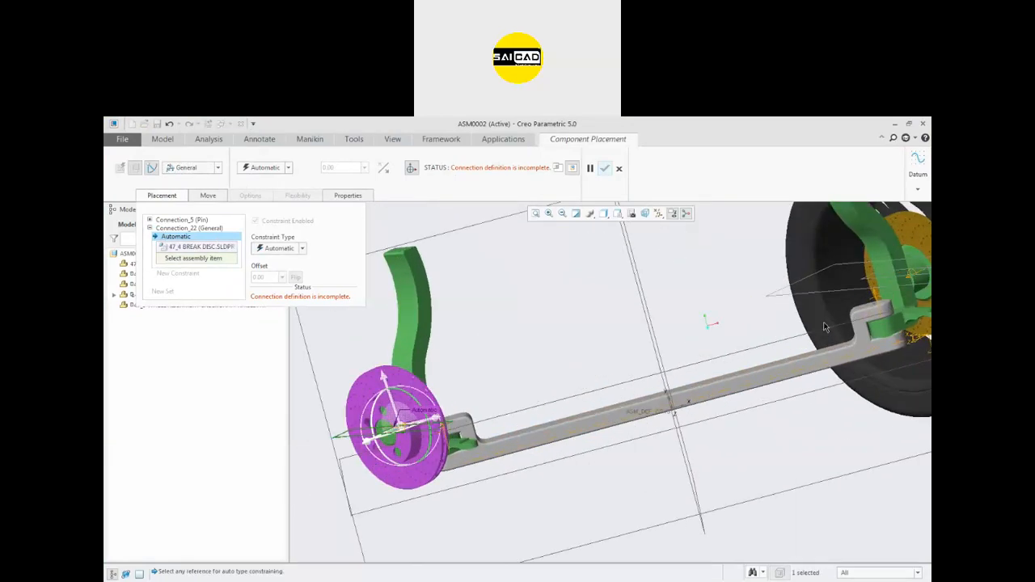
left_click(826, 299)
scroll(614, 356, "down", 3)
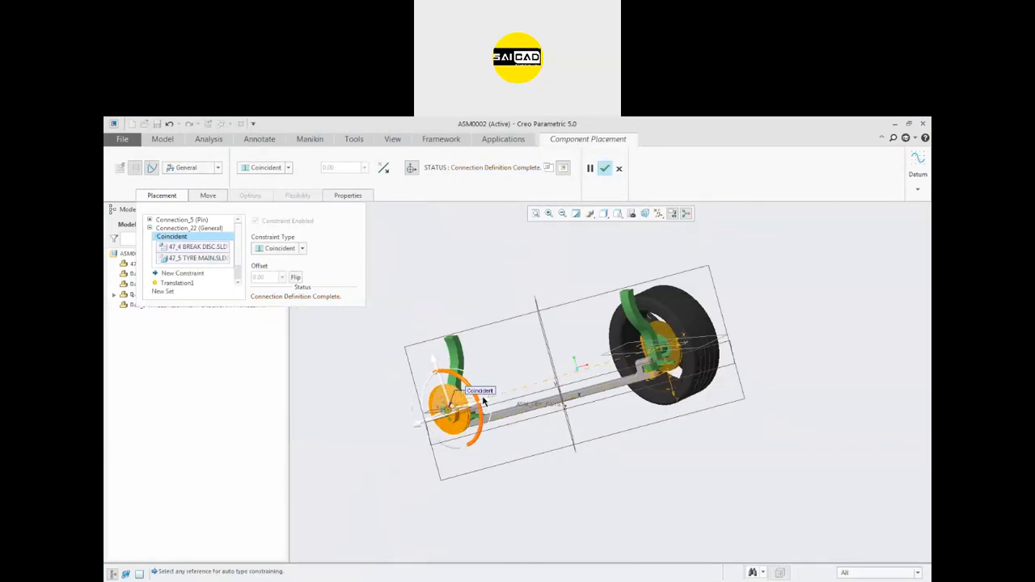
scroll(473, 382, "up", 1)
left_click_drag(459, 378, 502, 356)
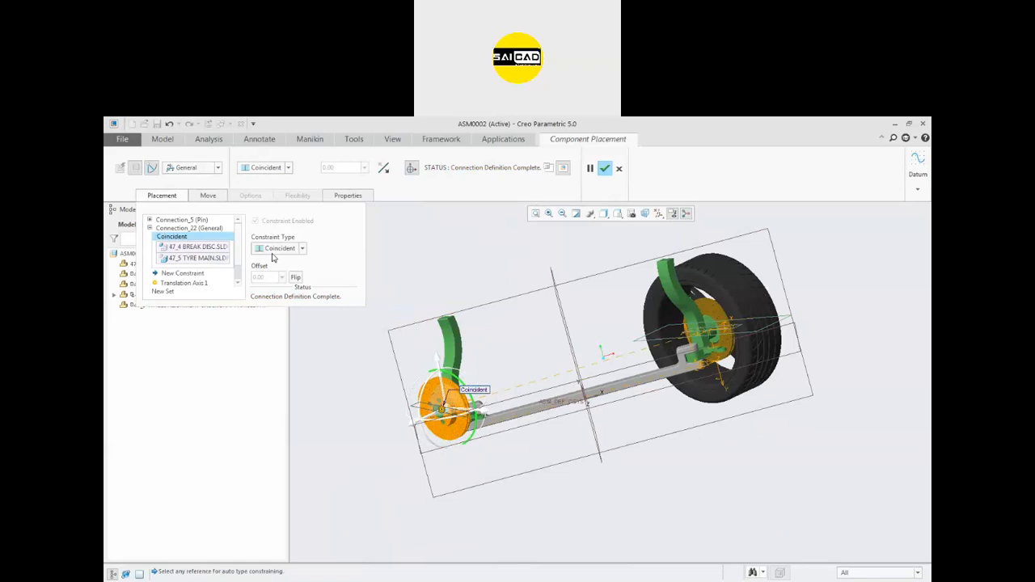
left_click(604, 169)
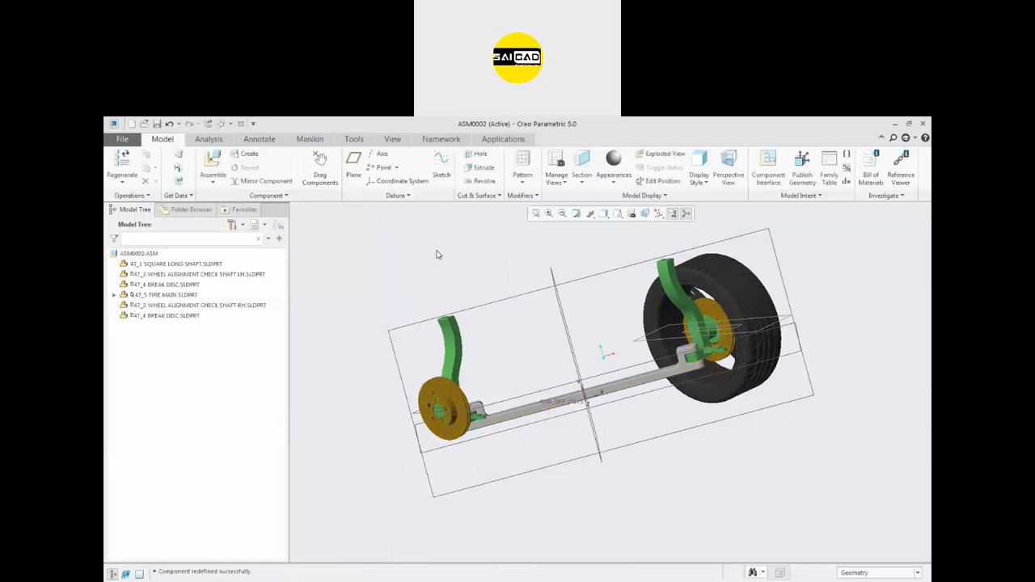
- Drag the tyre to check whether it moves together with the RH brake disc, inspecting both sides
left_click(320, 168)
left_click(734, 280)
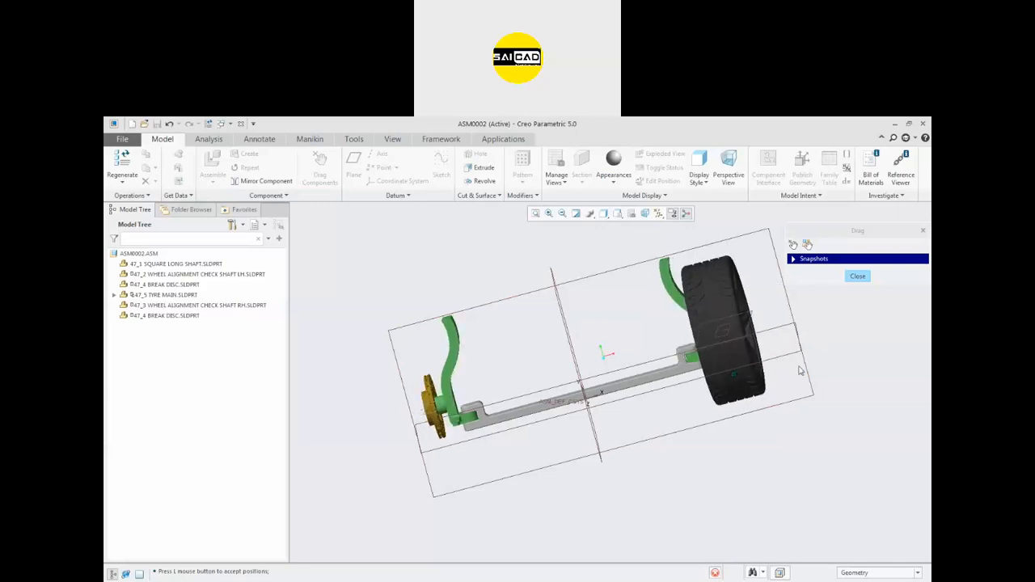
left_click(739, 402)
middle_click_drag(739, 402, 680, 405)
scroll(644, 312, "down", 3)
middle_click_drag(641, 272, 588, 422)
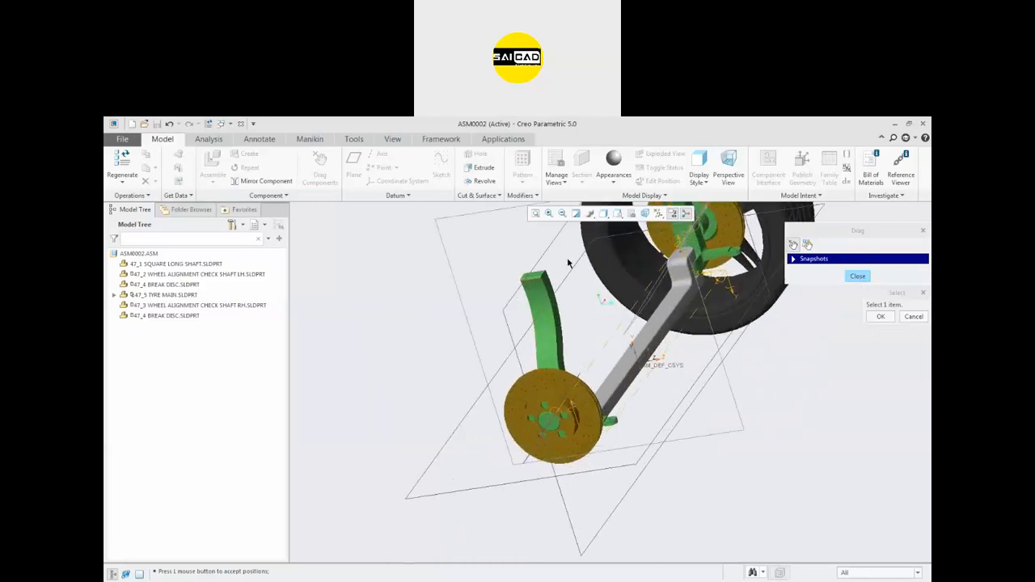
scroll(584, 335, "up", 3)
scroll(628, 270, "down", 2)
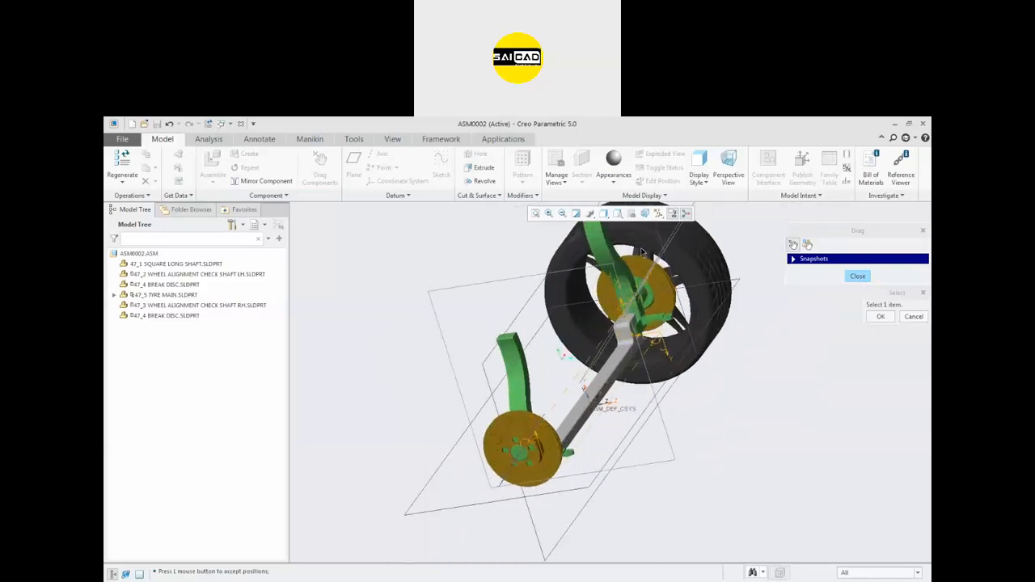
- Drag the LH tyre and shaft to test their rotation and steering together with both brake discs
left_click(677, 252)
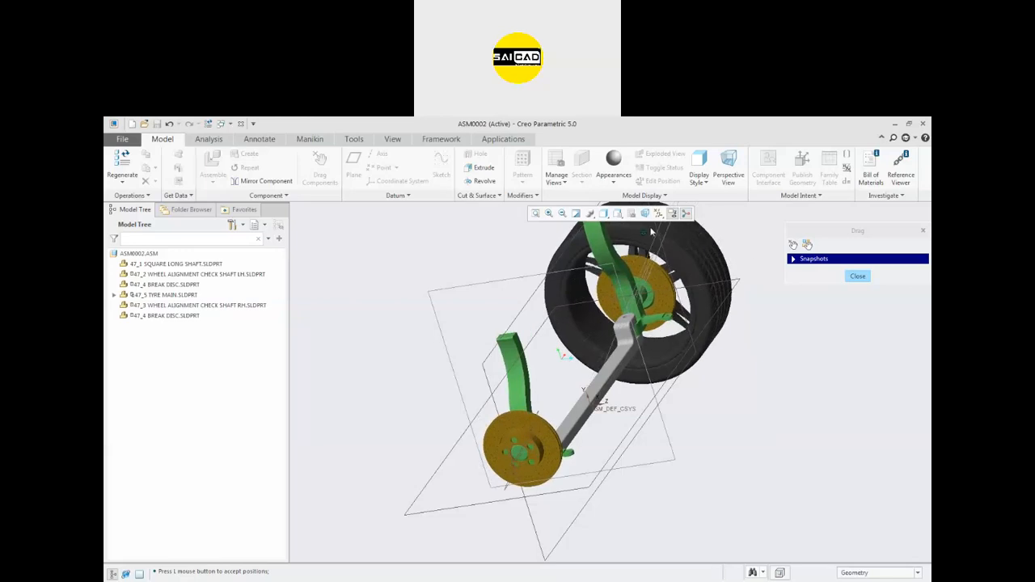
left_click(643, 279)
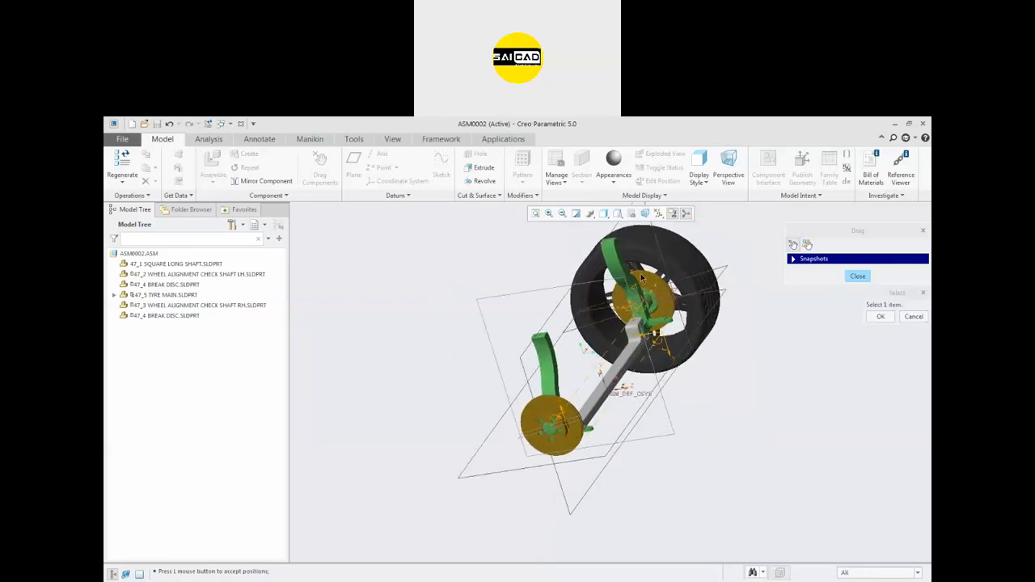
left_click(617, 259)
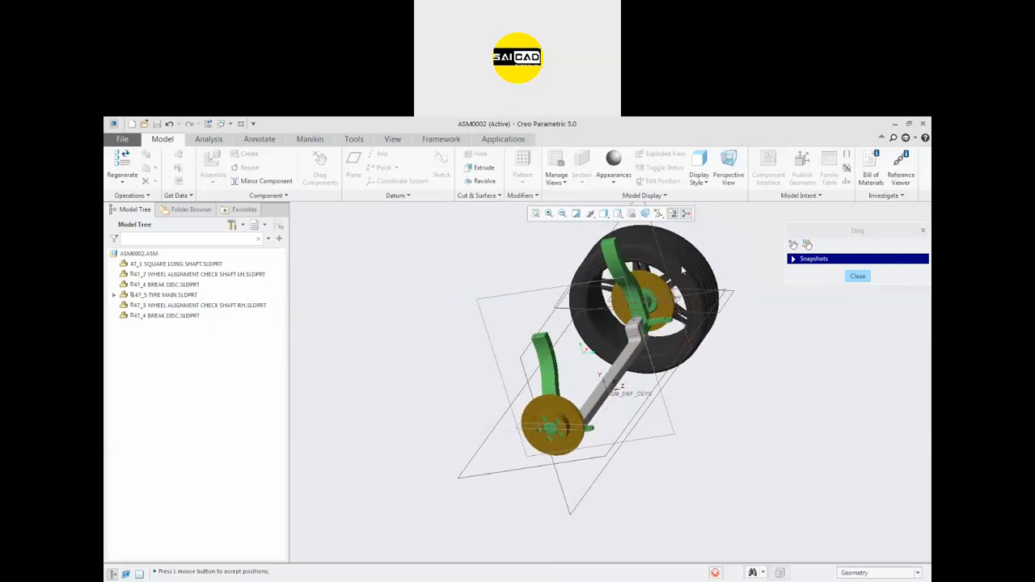
left_click(726, 261)
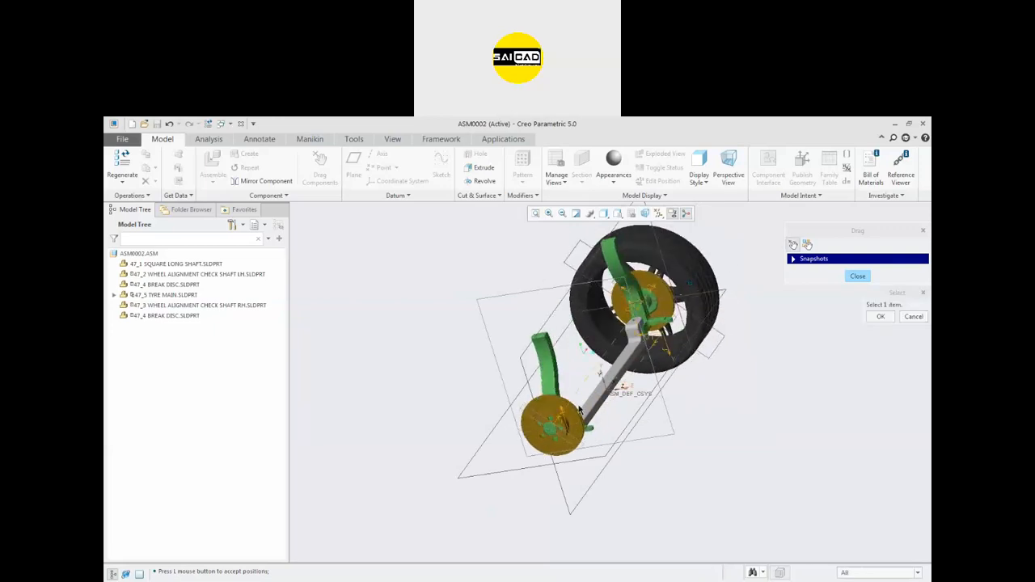
middle_click_drag(699, 418, 705, 418)
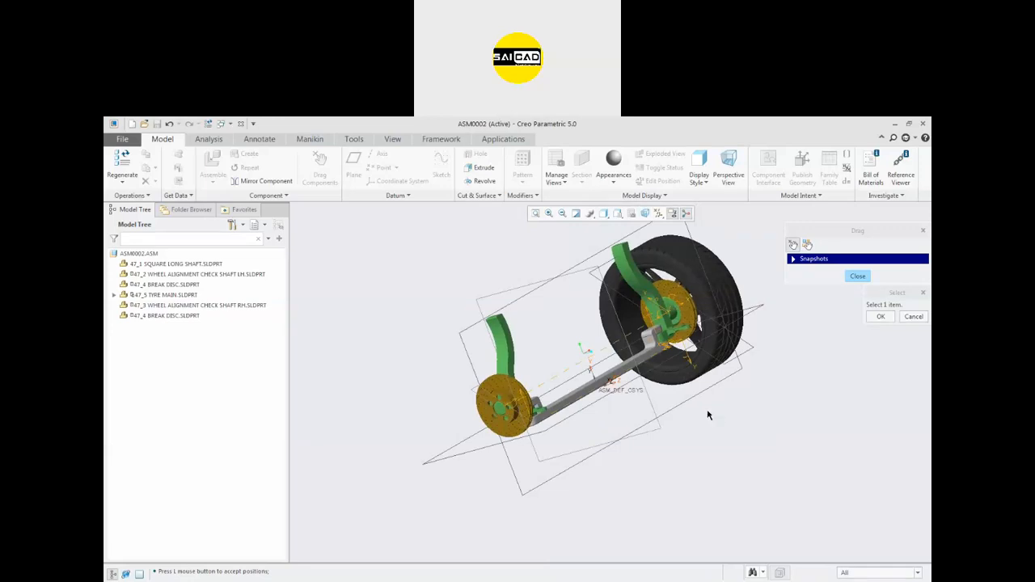
- Examine the axle, both brake discs and the LH tyre from different angles, and end component dragging
scroll(519, 377, "down", 3)
scroll(500, 437, "up", 4)
scroll(590, 315, "down", 2)
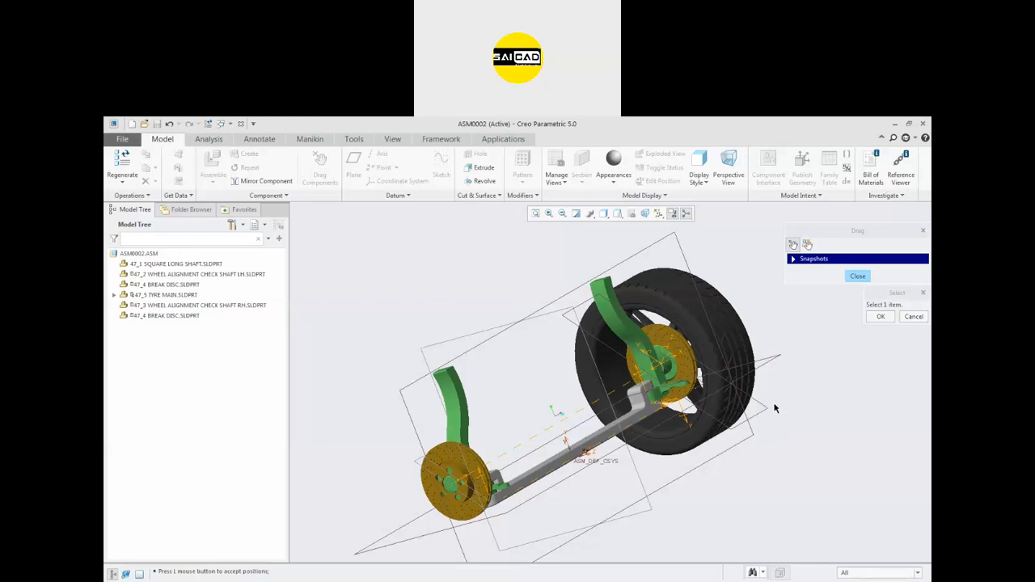
scroll(603, 346, "up", 3)
scroll(598, 412, "down", 3)
mouse_move(659, 361)
middle_mouse_down()
mouse_move(631, 354)
mouse_move(651, 351)
middle_mouse_up()
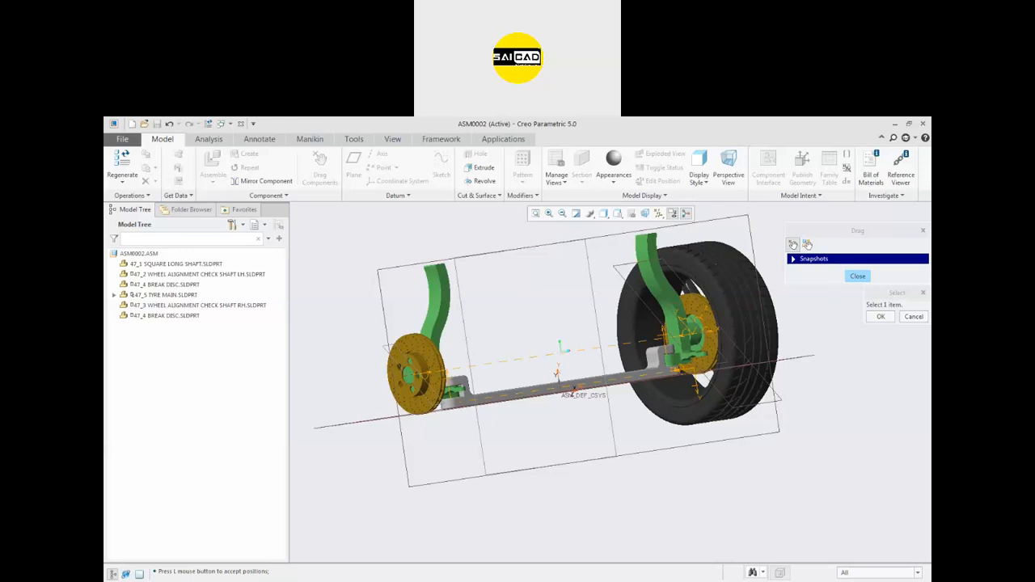
scroll(553, 366, "down", 3)
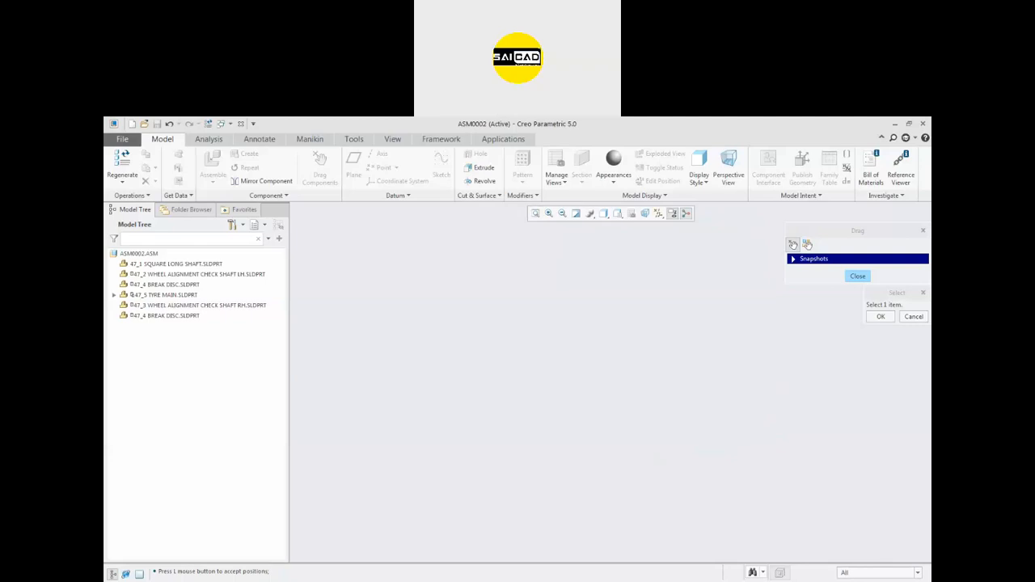
left_click(859, 276)
scroll(387, 400, "up", 2)
scroll(323, 405, "down", 5)
scroll(754, 353, "up", 3)
scroll(498, 367, "down", 1)
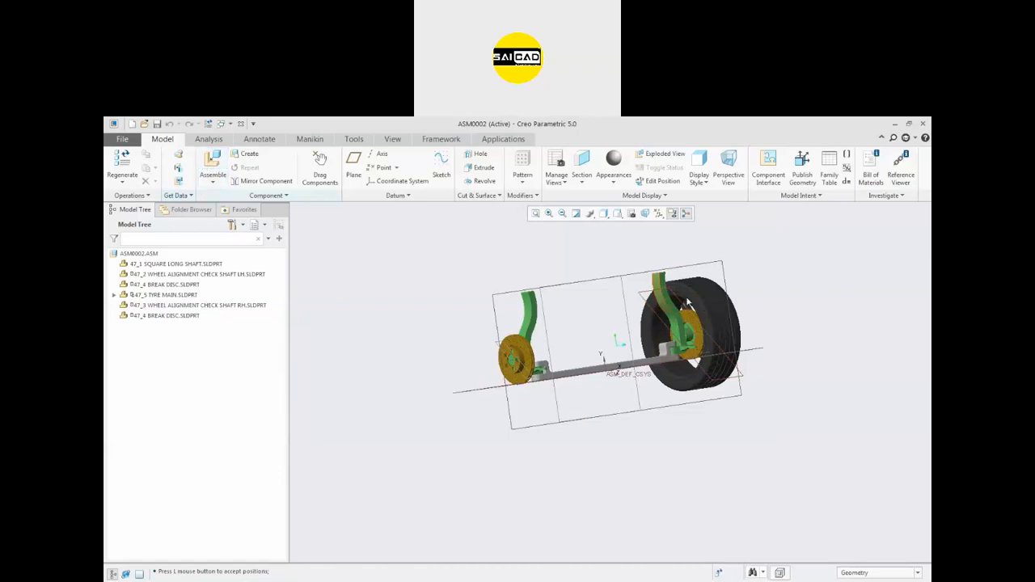
- Set up a repeat of the 47_5 TYRE MAIN component with all three coincident references variable, ready for a new placement
left_click(162, 306)
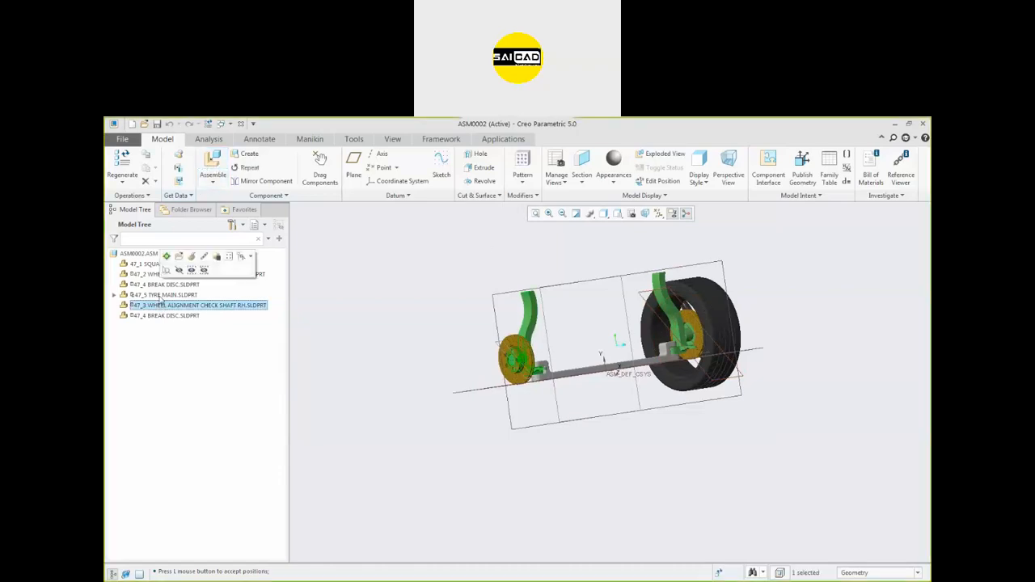
left_click(161, 295)
right_click(162, 295)
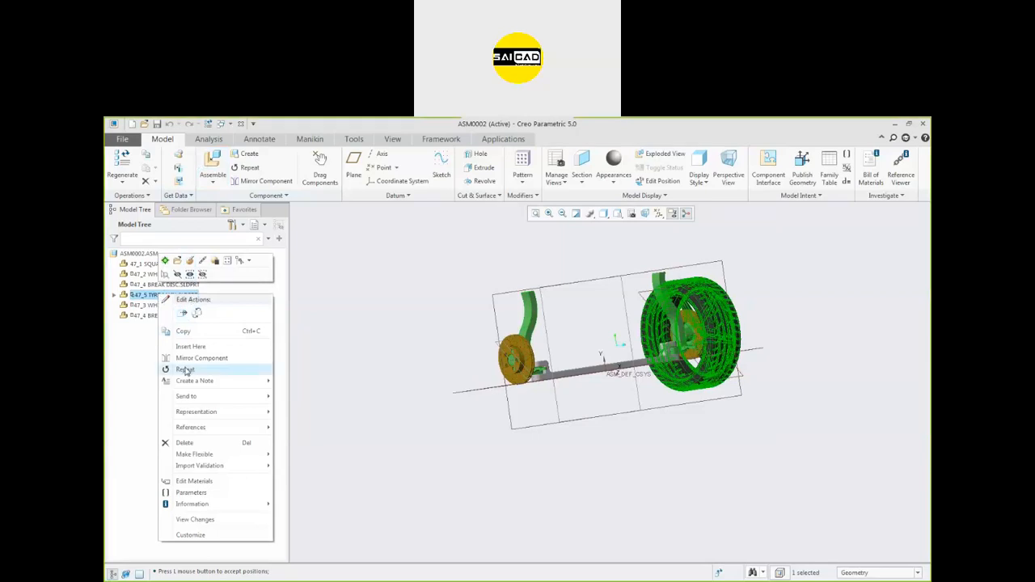
left_click(185, 371)
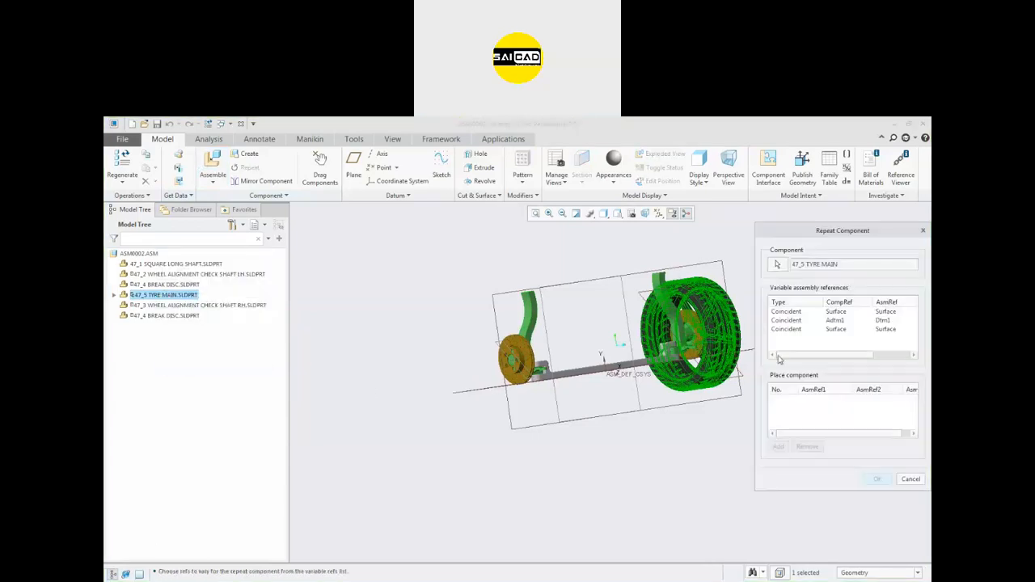
left_click_drag(788, 313, 793, 329)
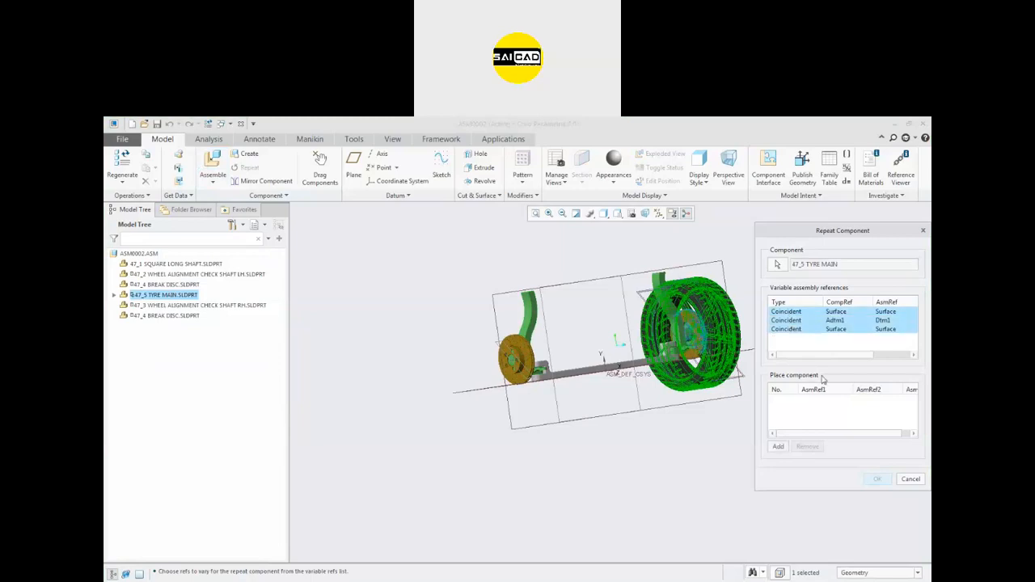
left_click(779, 446)
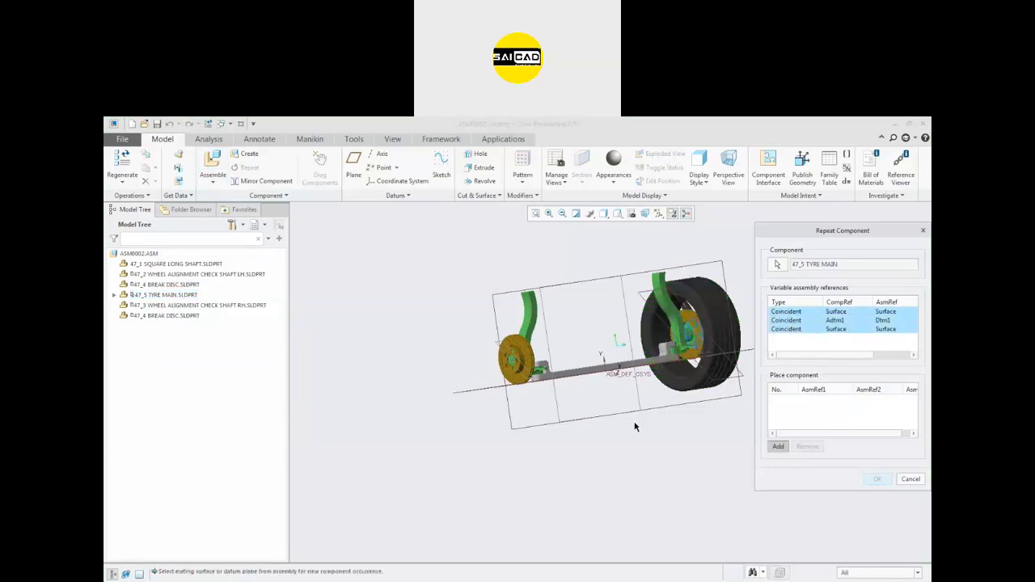
- Place the repeated tyre on the RH brake disc by picking its matching surface and datum references, and accept the repeat
scroll(503, 362, "down", 3)
scroll(485, 390, "up", 3)
scroll(517, 400, "down", 2)
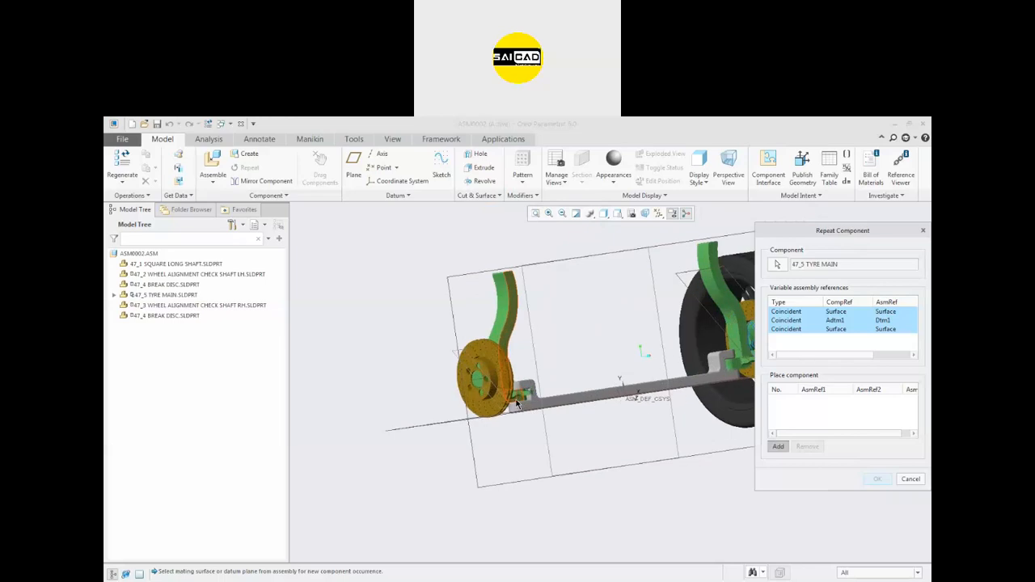
scroll(489, 374, "down", 2)
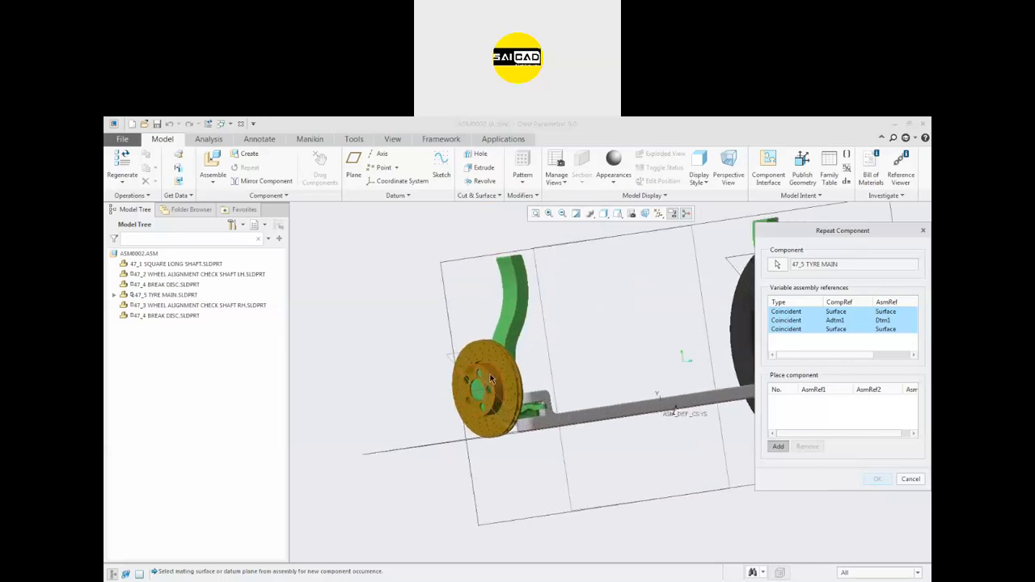
scroll(484, 380, "up", 3)
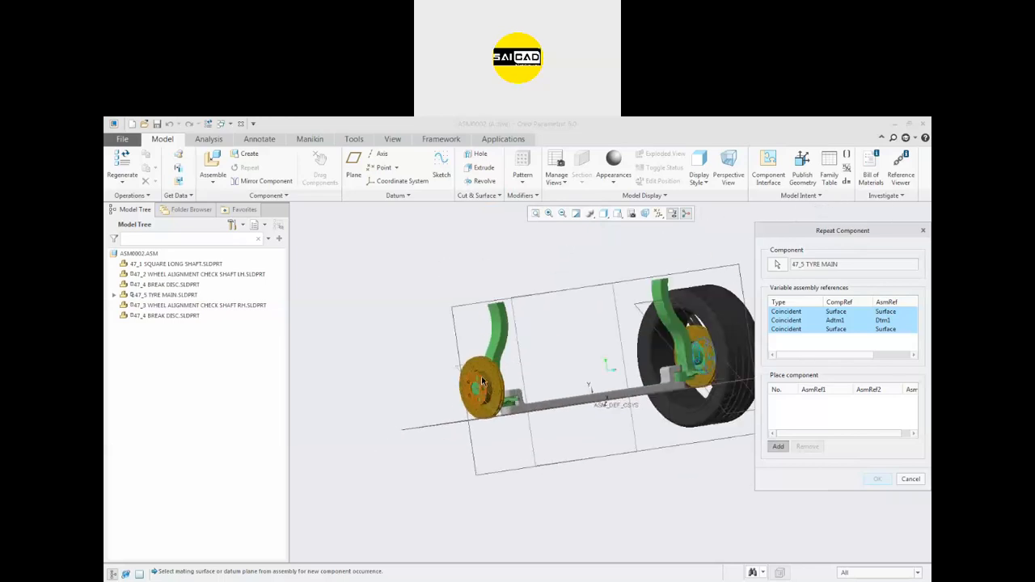
left_click(481, 378)
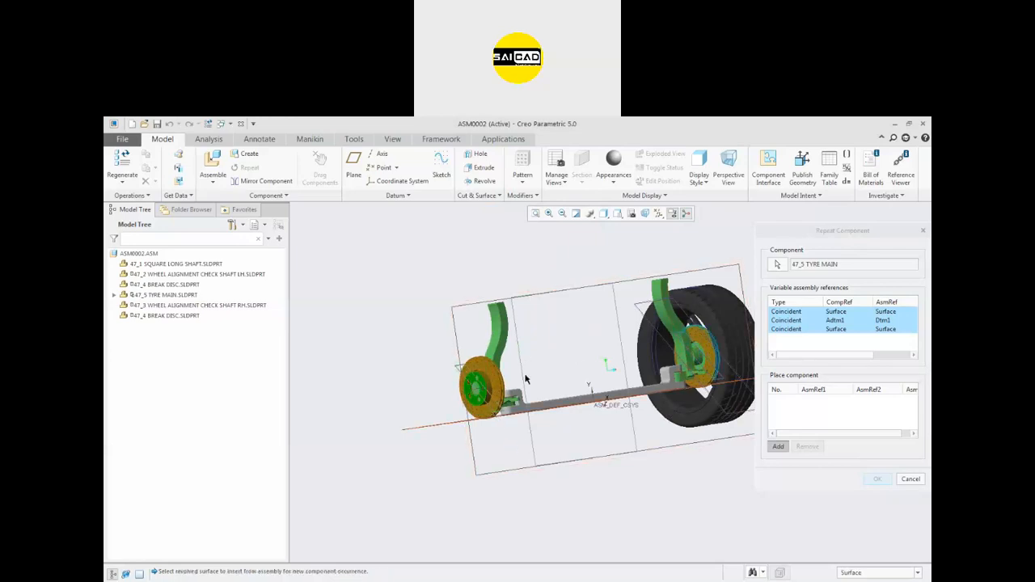
scroll(495, 369, "down", 4)
left_click(496, 368)
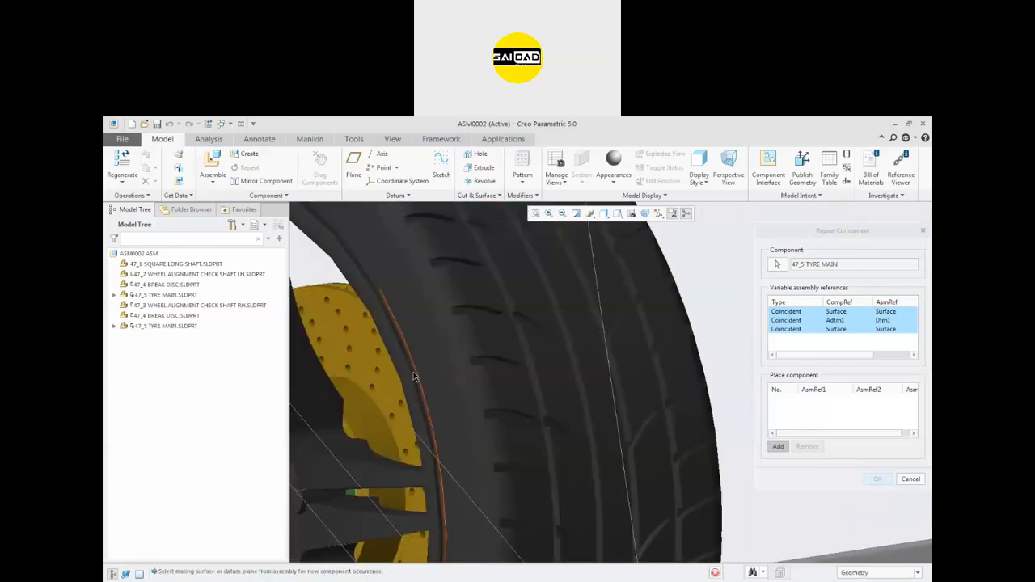
scroll(468, 426, "up", 5)
middle_click_drag(468, 427, 540, 429)
left_click(879, 479)
middle_click_drag(434, 429, 492, 313)
scroll(453, 296, "up", 2)
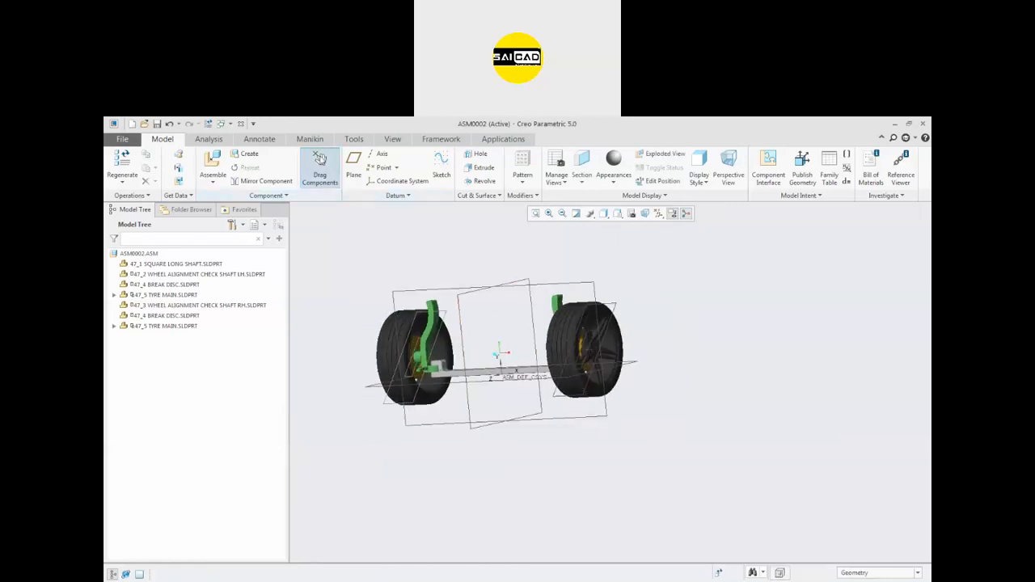
- Drag the newly placed RH tyre to test its rotation, and check both wheels from above
left_click(322, 169)
scroll(595, 329, "down", 3)
left_click(580, 309)
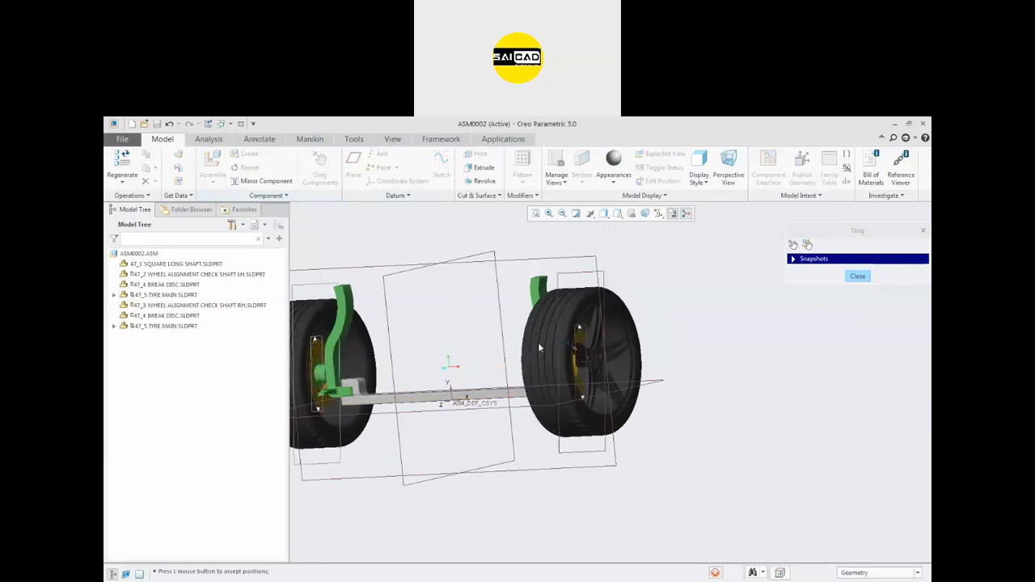
left_click(665, 328)
scroll(671, 355, "up", 3)
middle_click_drag(670, 355, 521, 331)
scroll(522, 332, "down", 3)
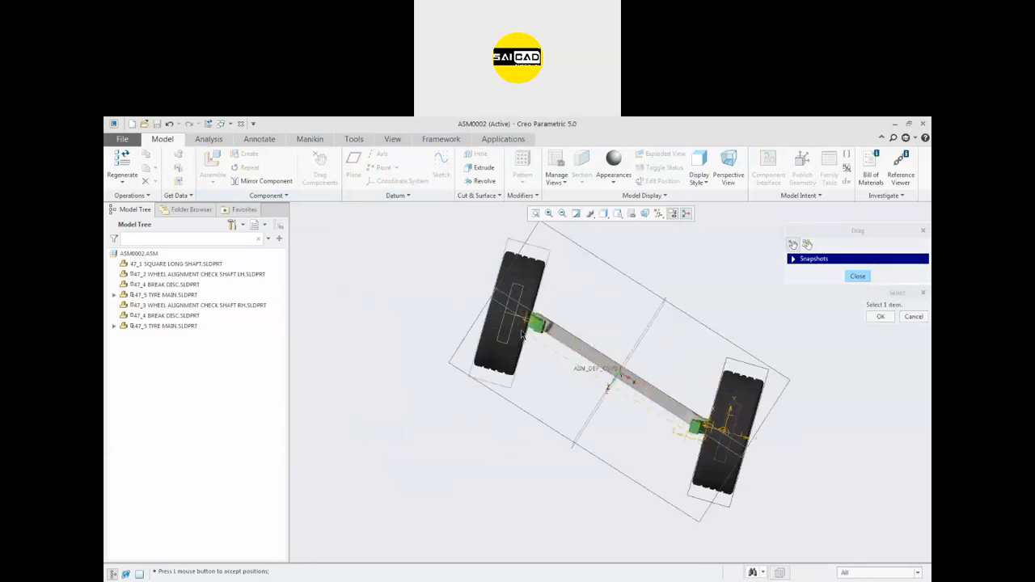
- Drag the tyres to test parallel steering of both wheels, inspect the axle in 3D and end component dragging
left_click(520, 283)
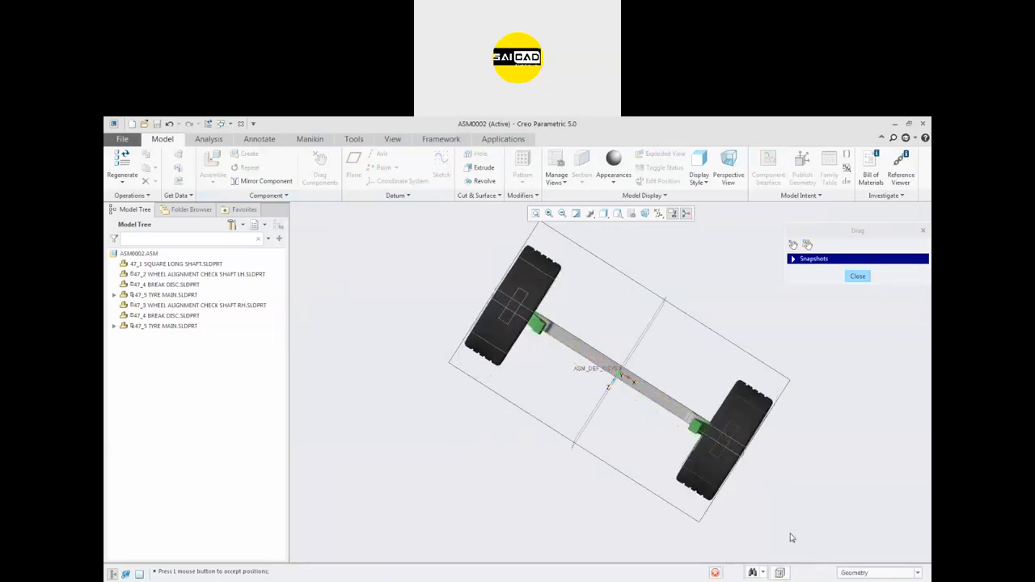
left_click(706, 487)
left_click(706, 487)
left_click(626, 492)
middle_click_drag(626, 492, 636, 432)
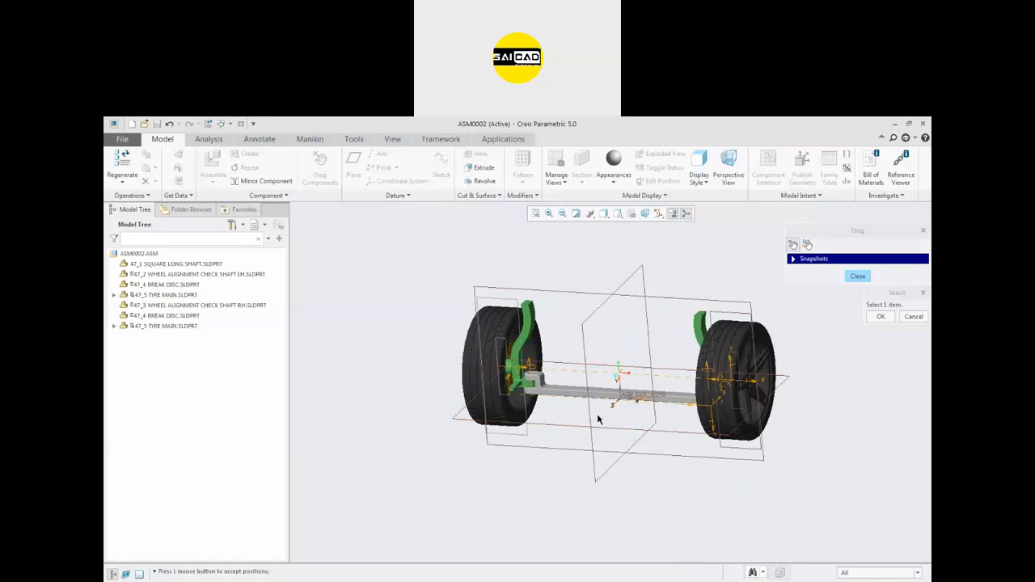
scroll(387, 259, "up", 2)
scroll(572, 304, "down", 1)
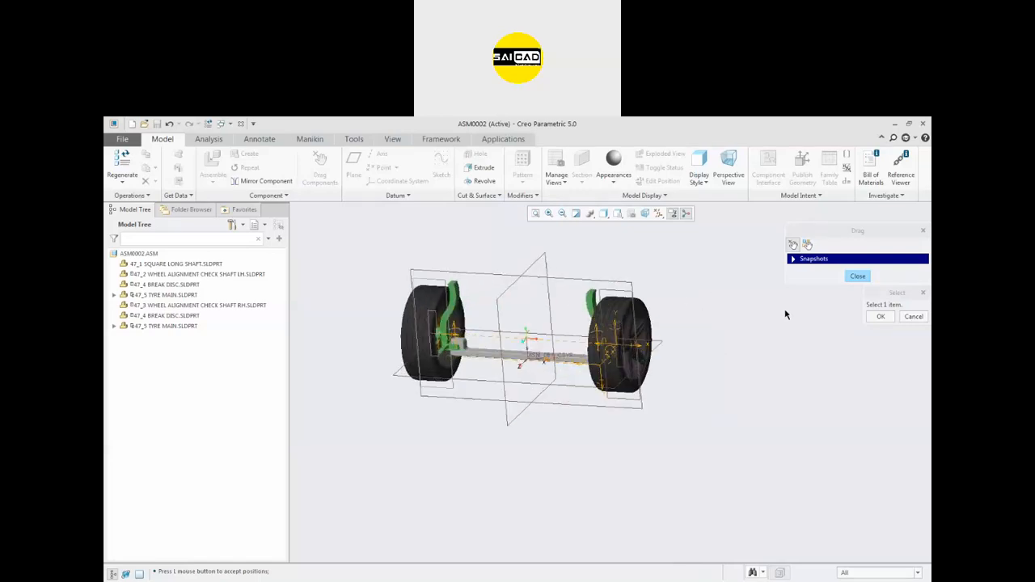
left_click(857, 276)
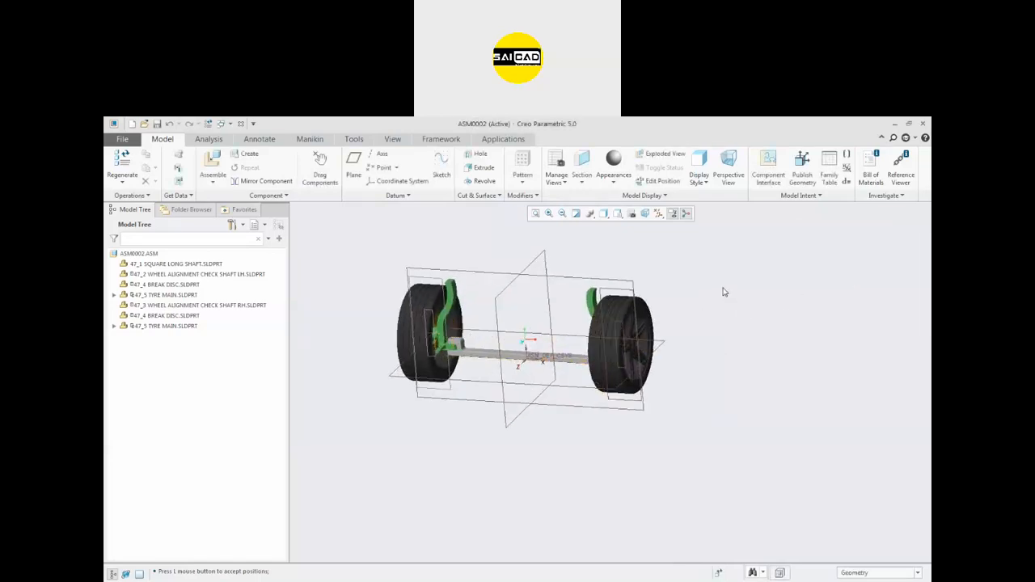
- Delete all components from the assembly, from 47_1 SQUARE LONG SHAFT through the repeated 47_5 TYRE MAIN
left_click(169, 325)
left_click(142, 265, "shift")
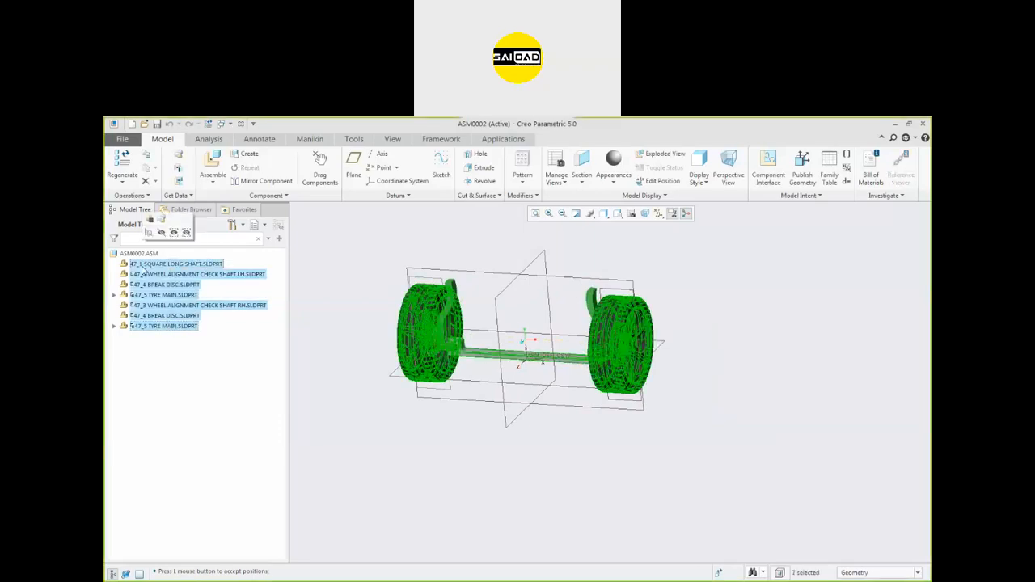
key("Delete")
left_click(491, 369)
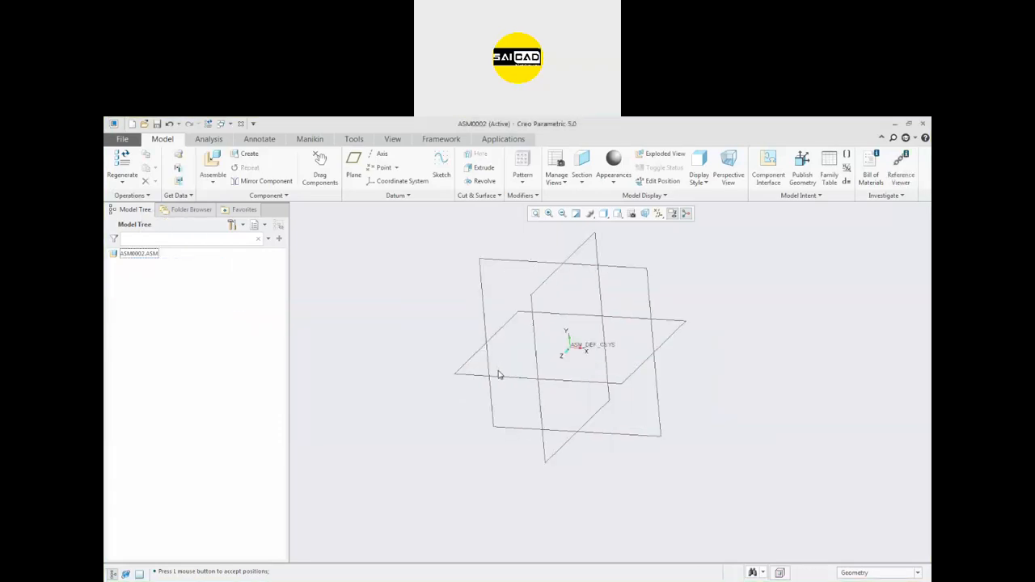
- Start assembling a component and browse to The Barr & Stroud Engine folder inside New WB
left_click(213, 164)
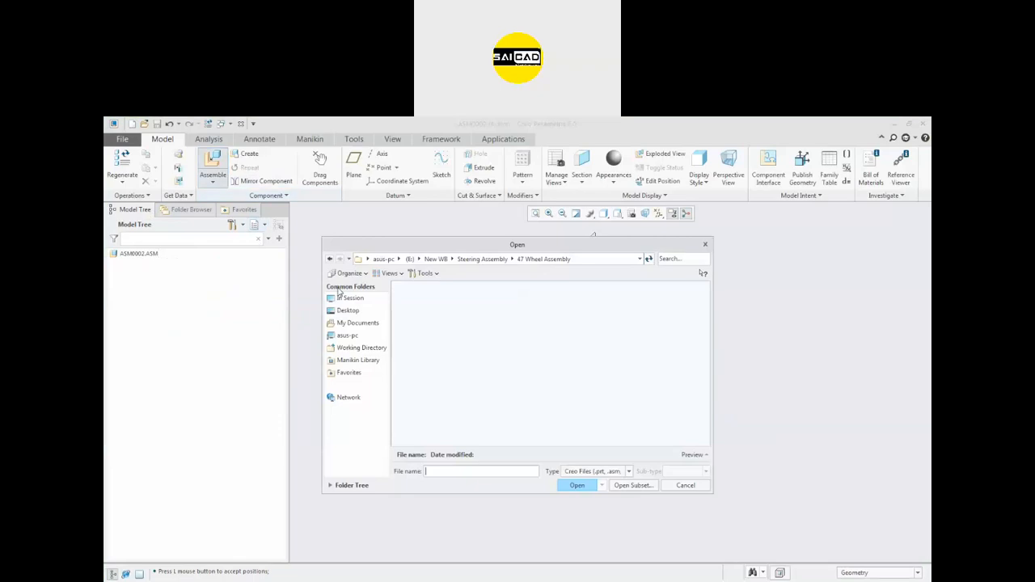
left_click(509, 260)
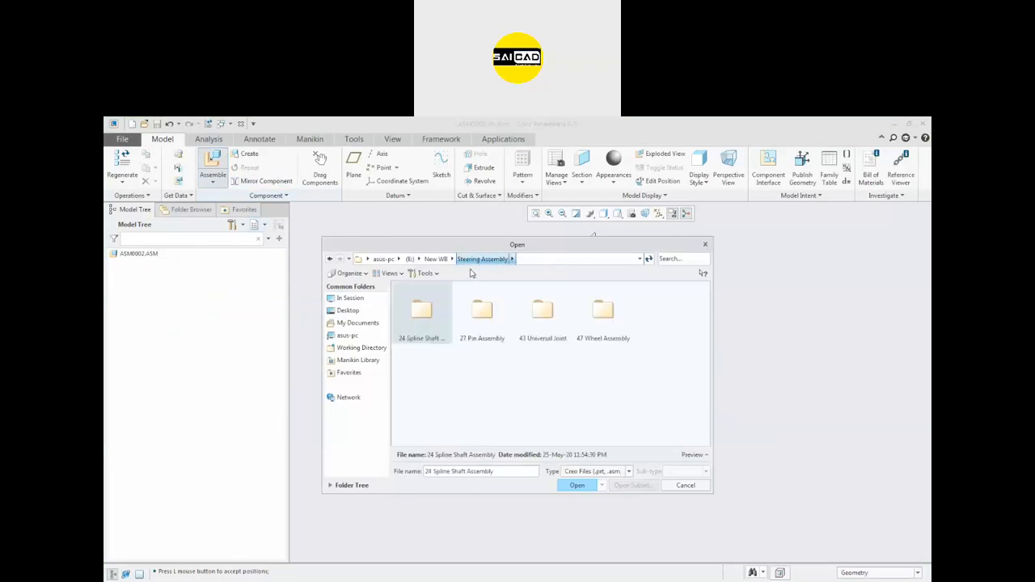
left_click(440, 260)
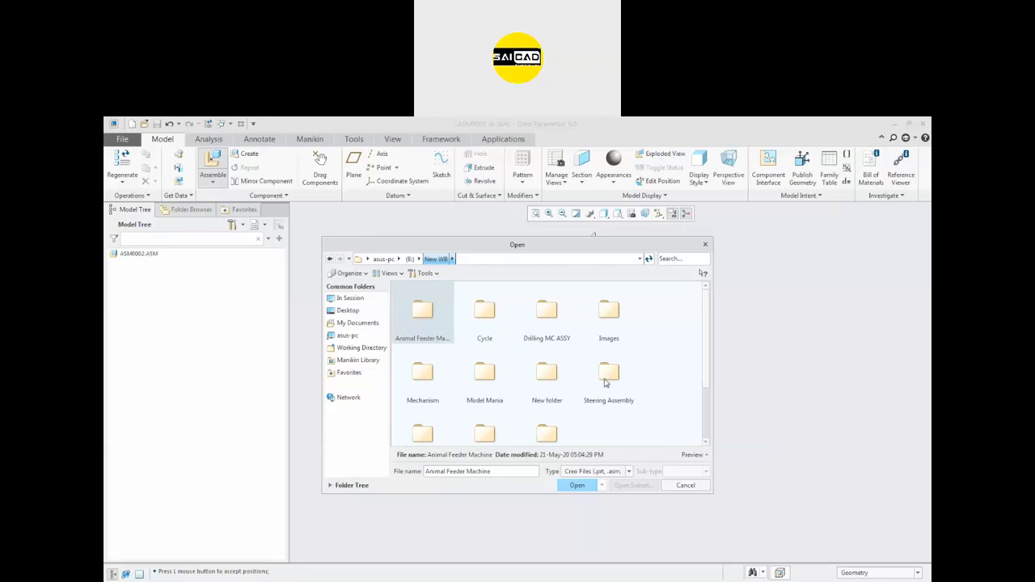
left_click(541, 388)
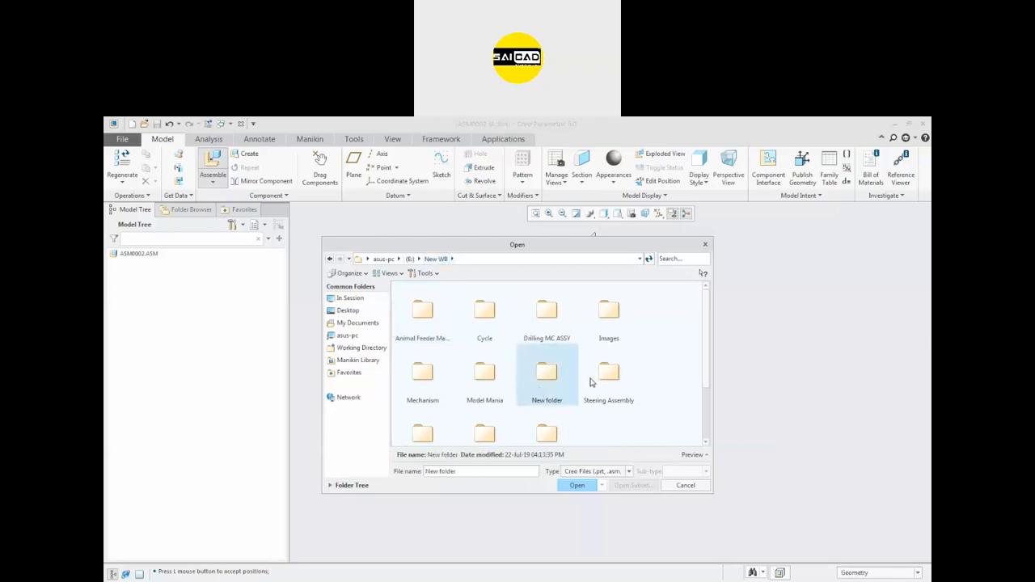
scroll(597, 383, "down", 1)
double_click(425, 379)
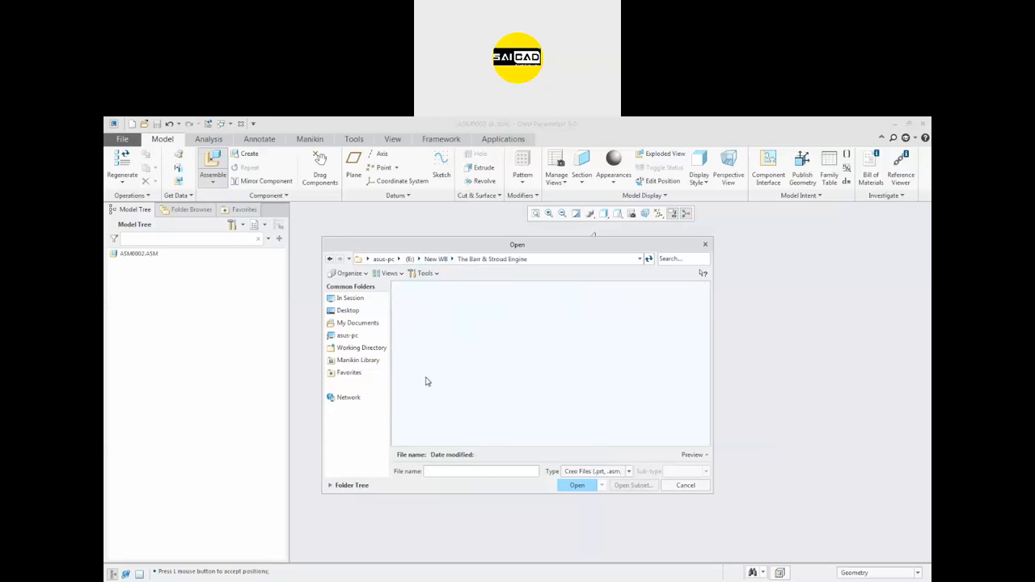
- List all file types in The Barr & Stroud Engine folder and open CRANK CASE.SLDPRT for placement
left_click(621, 471)
left_click(578, 249)
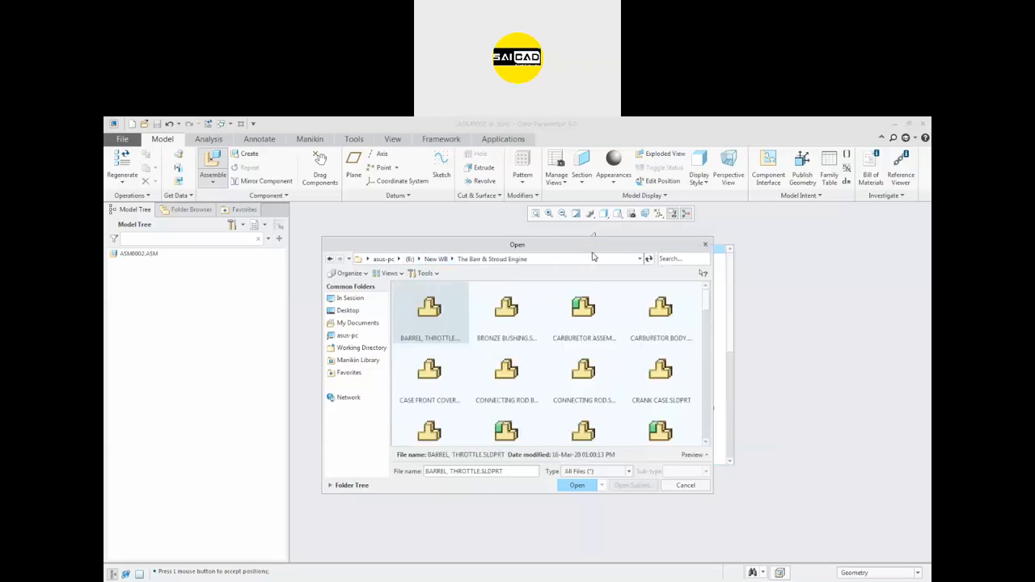
mouse_move(705, 306)
left_mouse_down()
mouse_move(707, 322)
mouse_move(706, 292)
left_mouse_up()
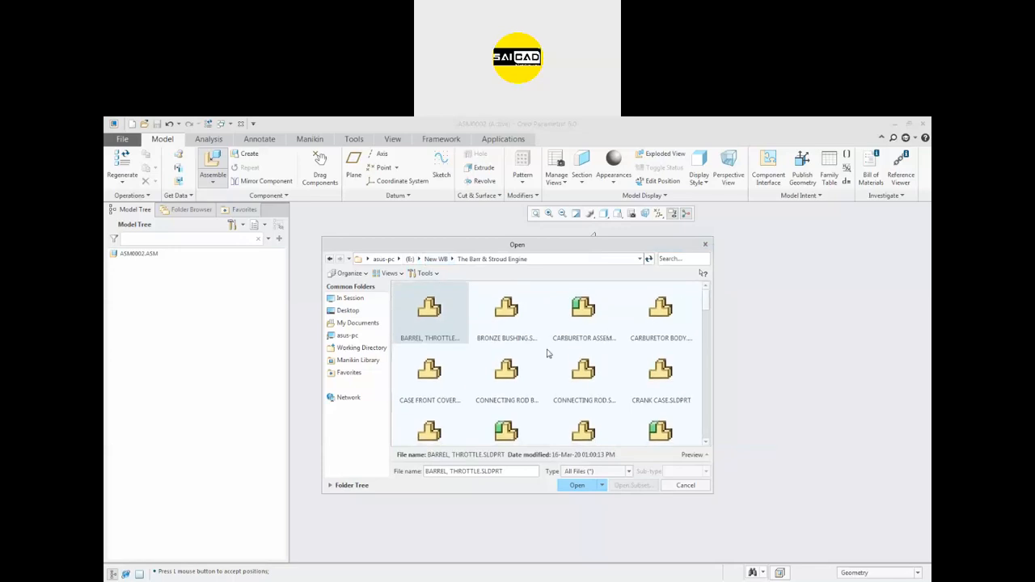
left_click(506, 333)
left_click(464, 386)
left_click(483, 389)
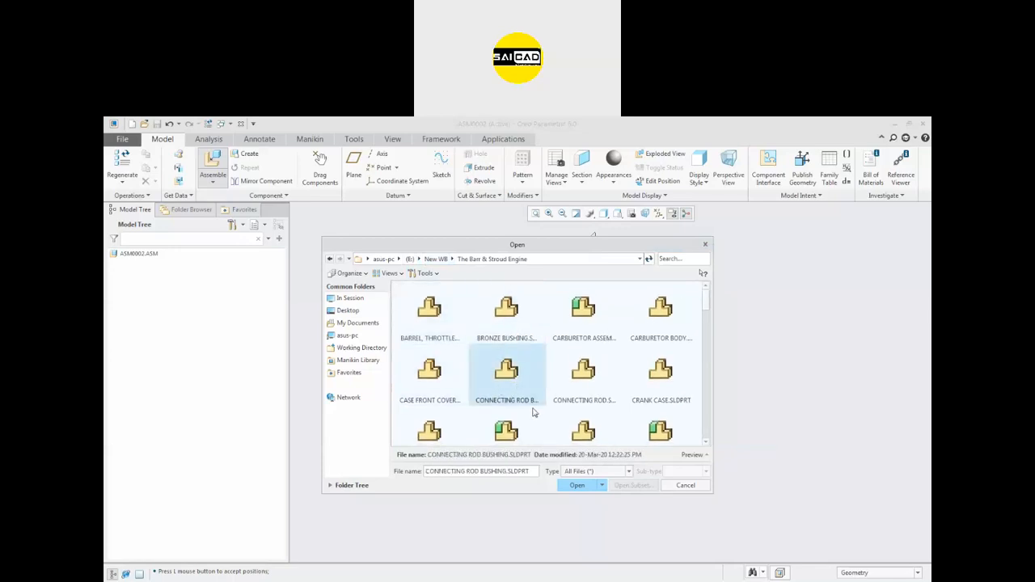
left_click(415, 388)
left_click(512, 389)
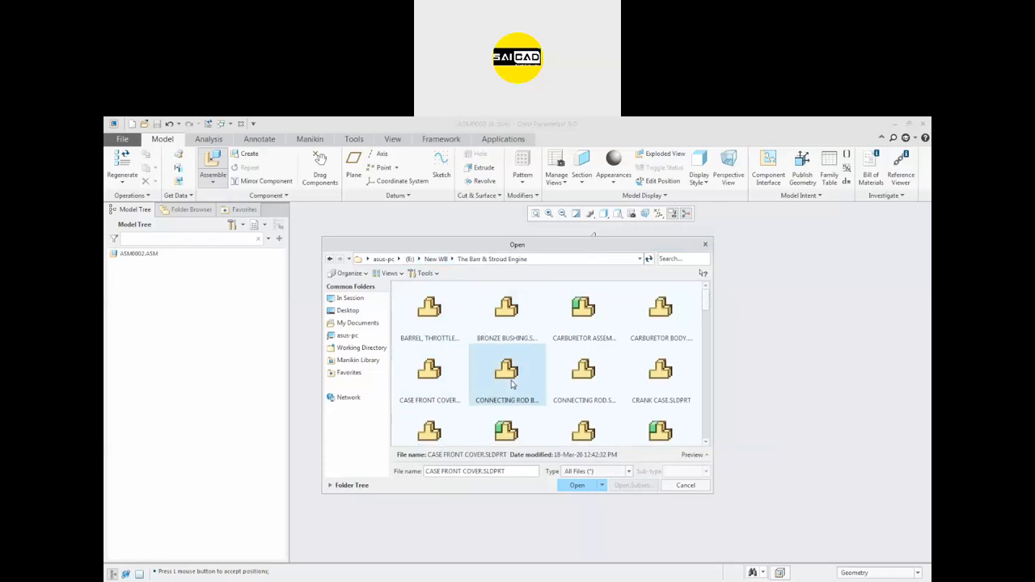
left_click(654, 398)
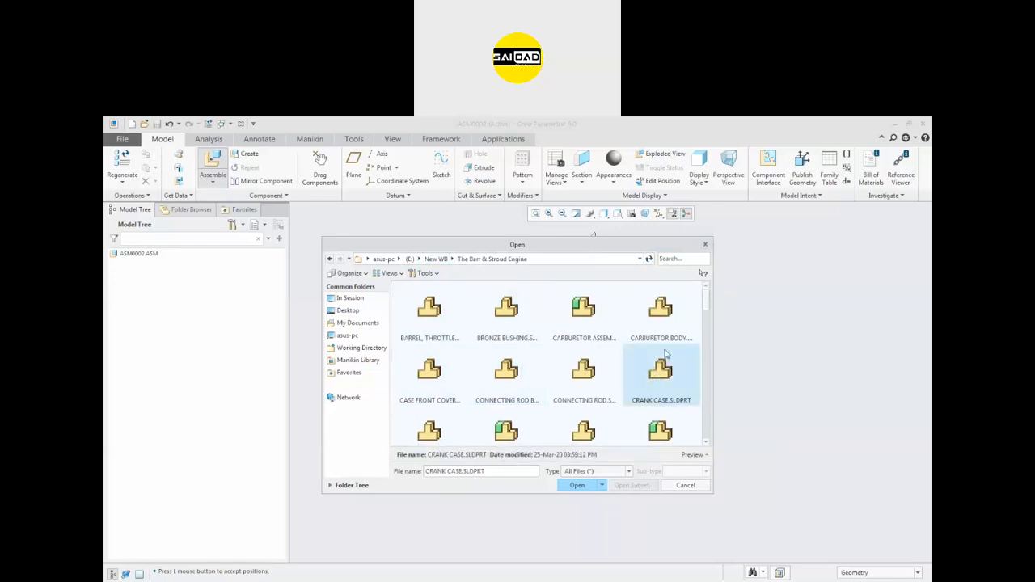
left_click(578, 485)
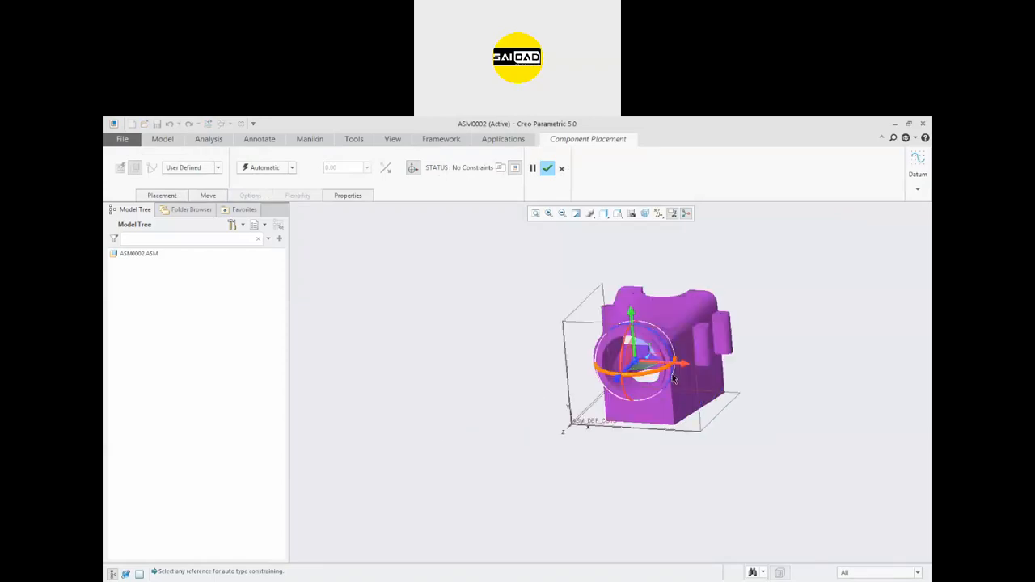
- Place the crank case in the assembly with a Default constraint and accept the placement
right_click(458, 343)
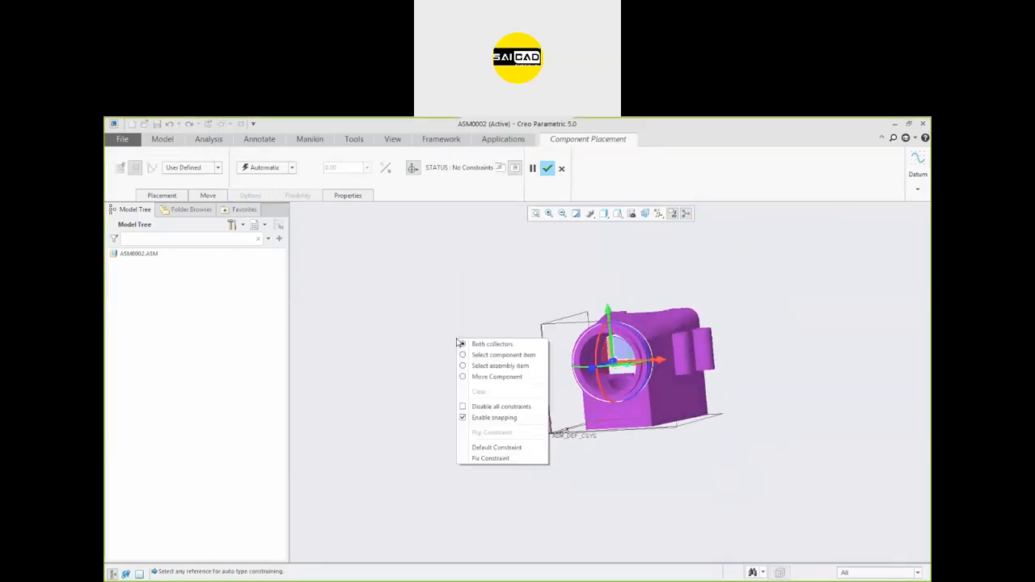
left_click(485, 447)
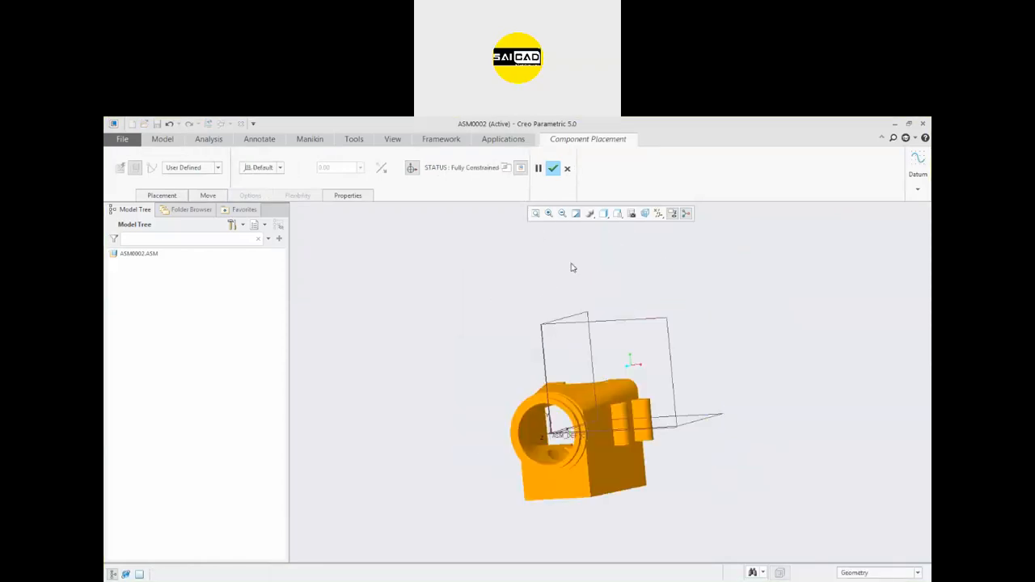
left_click(552, 168)
middle_click_drag(504, 469, 675, 425)
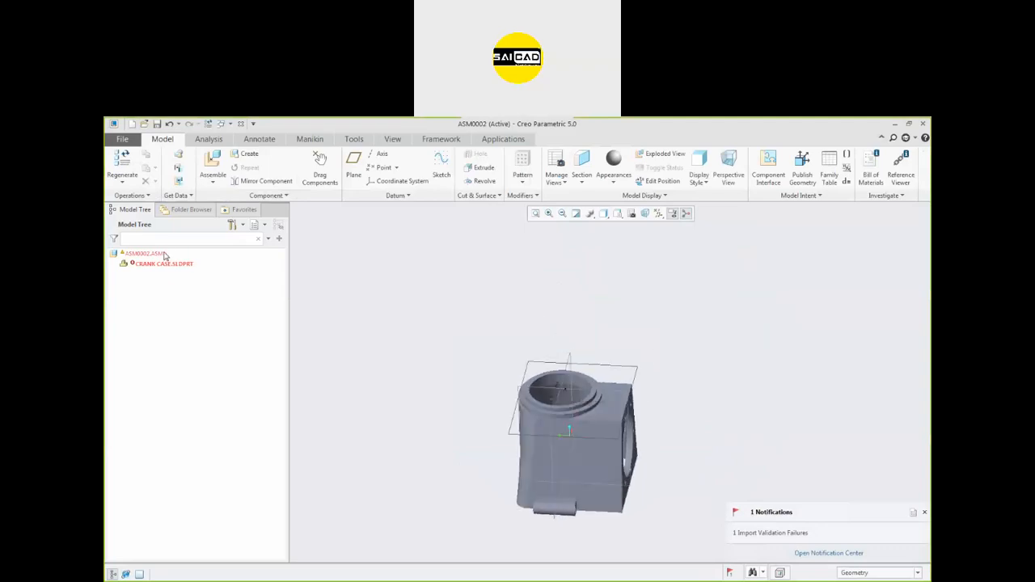
- Review the assembly's import validation entries for CRANK CASE.SLDPRT in the Notification Center, filtering out errors before closing it
mouse_move(728, 574)
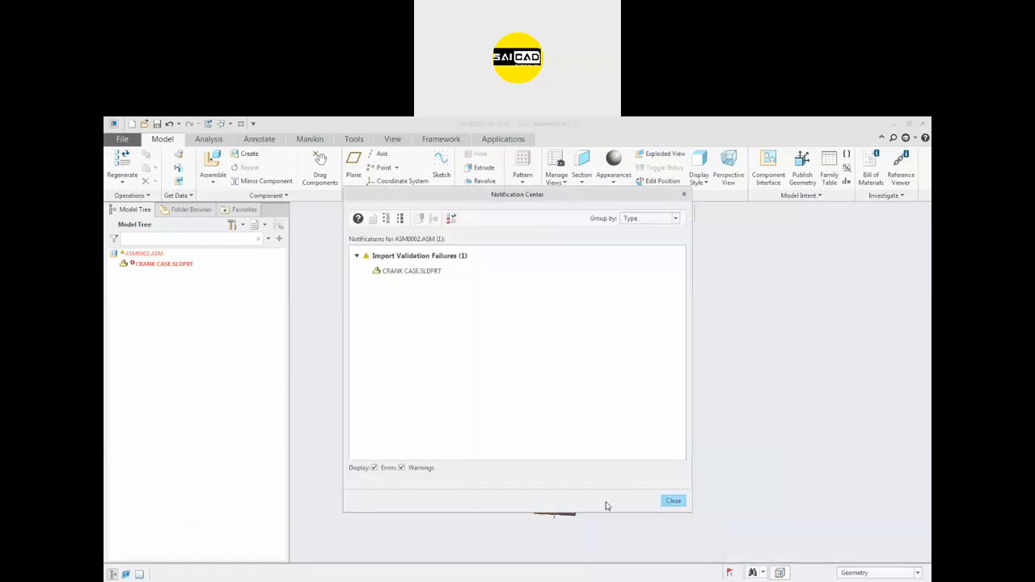
left_click(672, 503)
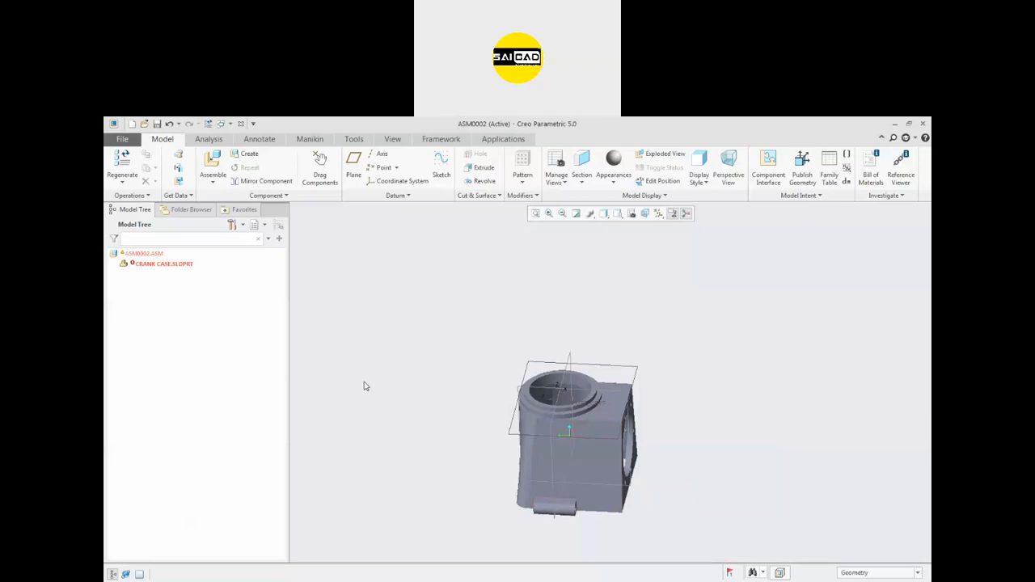
right_click(161, 269)
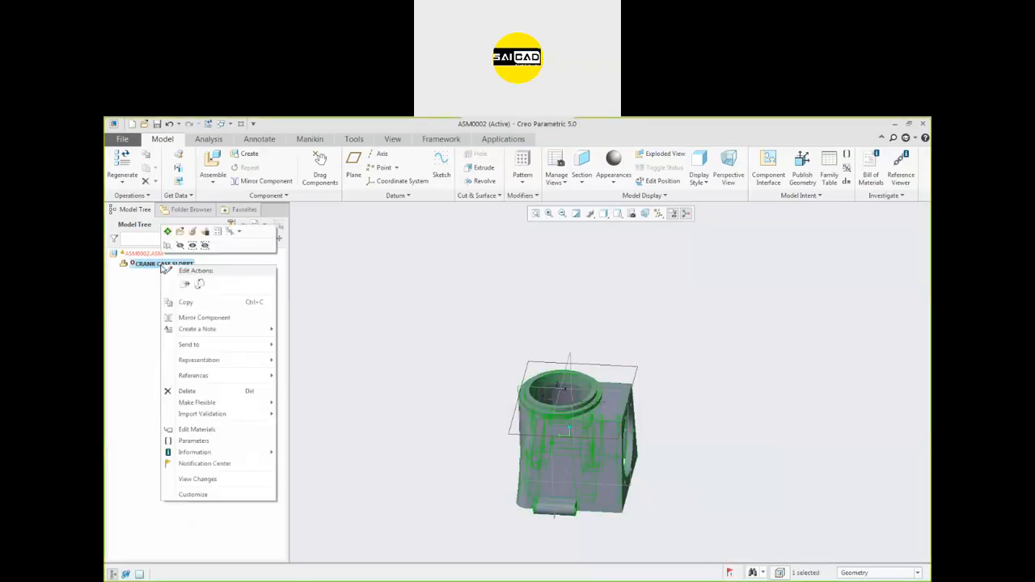
left_click(431, 348)
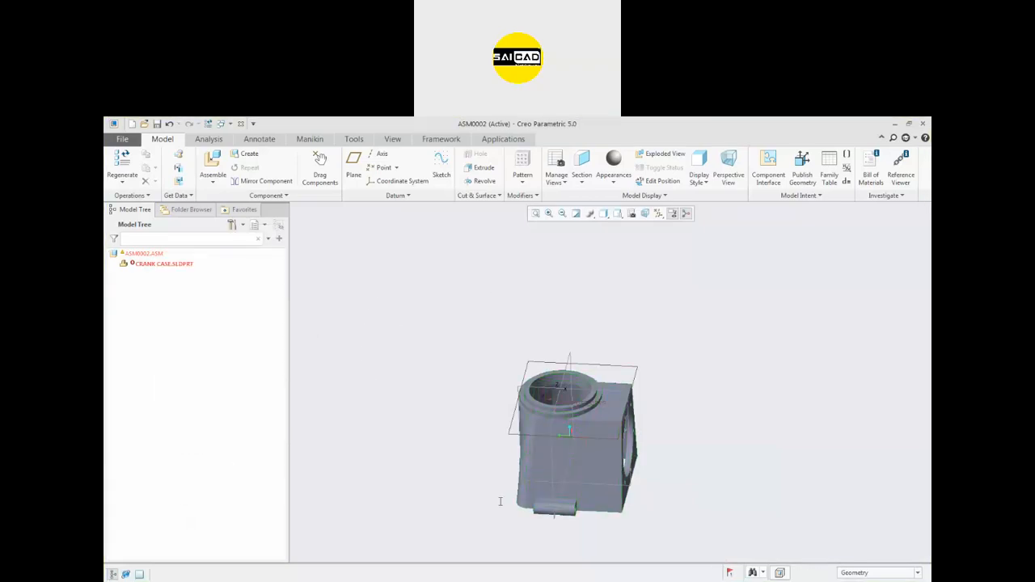
left_click(731, 573)
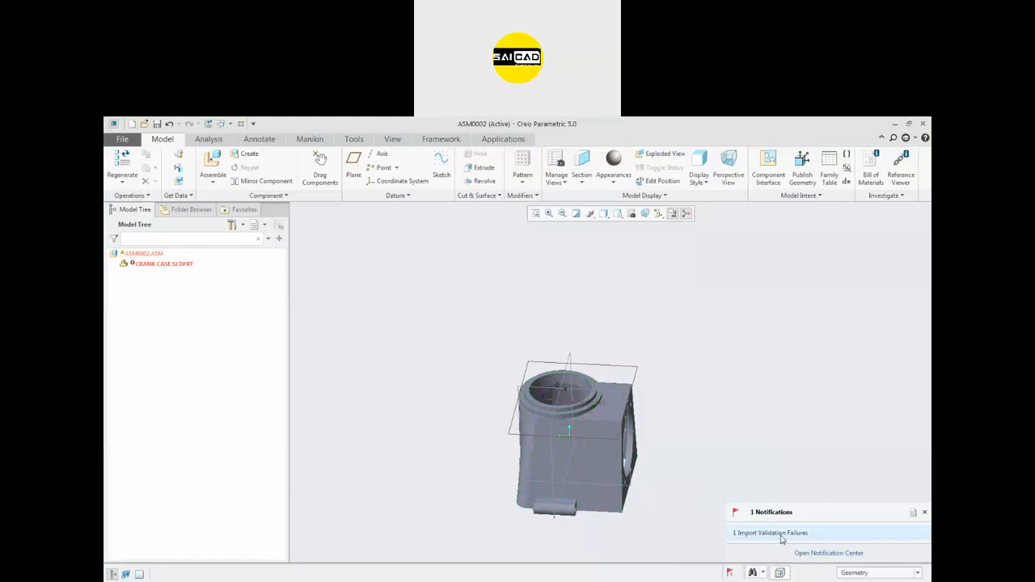
left_click(802, 554)
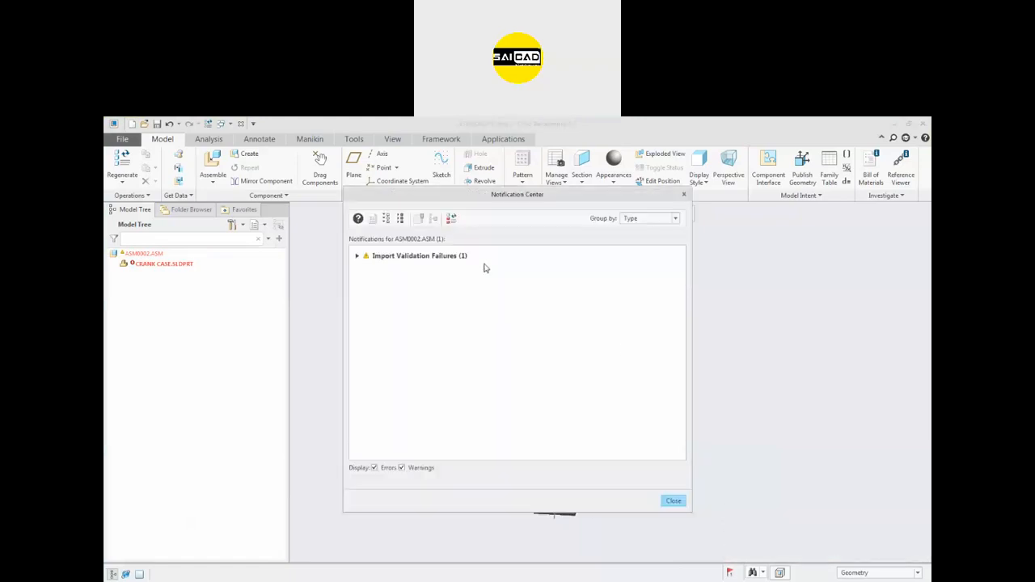
left_click(357, 256)
left_click(409, 270)
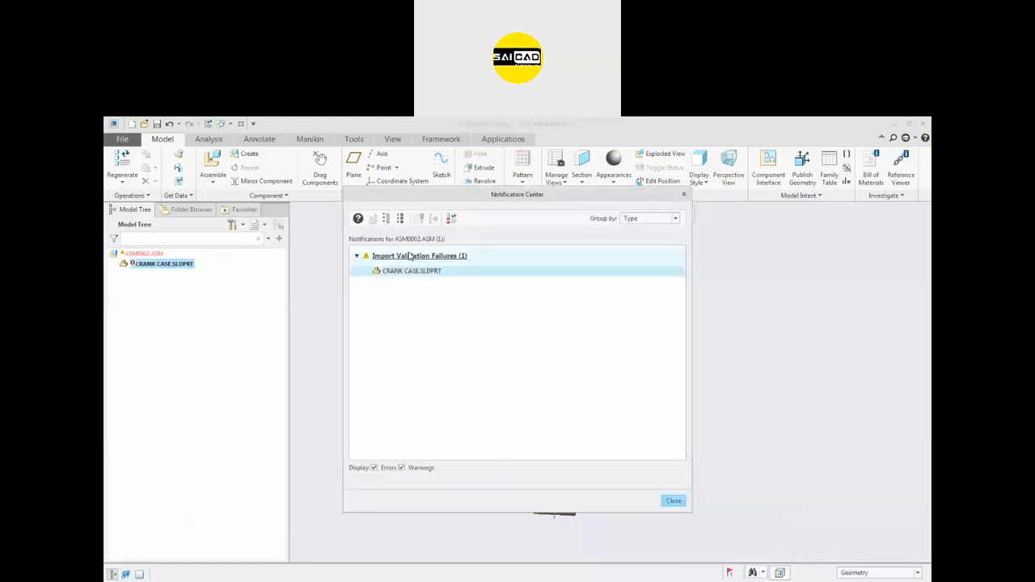
left_click(374, 468)
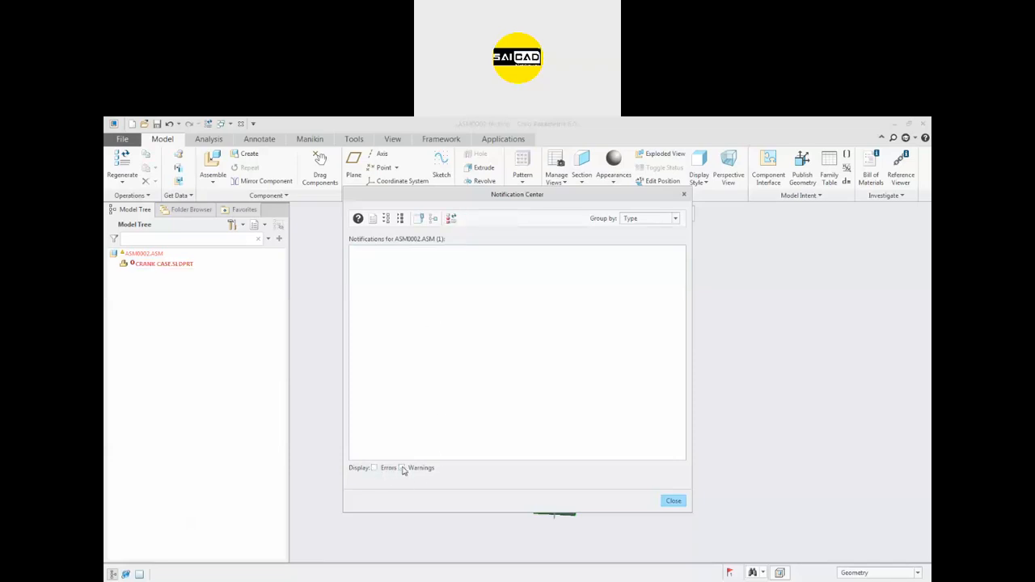
left_click(672, 501)
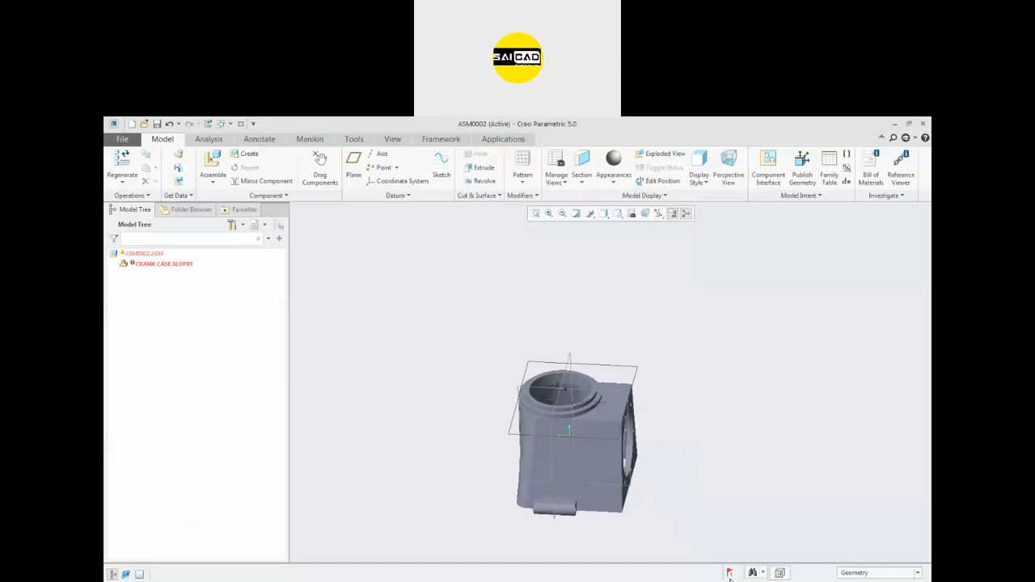
- Regenerate the assembly containing CRANK CASE.SLDPRT
right_click(166, 267)
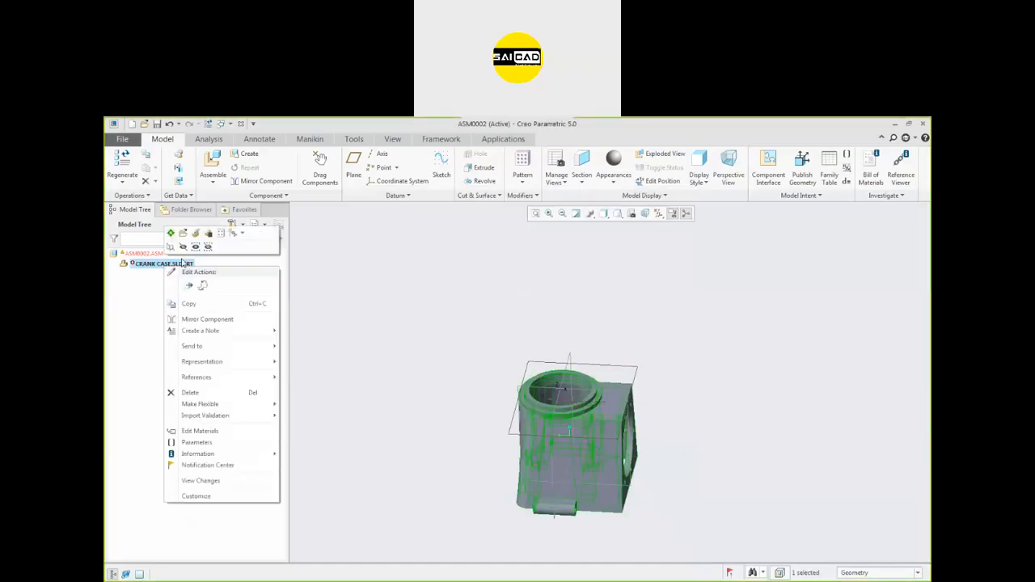
left_click(123, 163)
left_click(121, 162)
scroll(479, 377, "down", 2)
middle_click_drag(479, 377, 420, 348)
- Edit the definition of CRANK CASE.SLDPRT and delete its Default placement constraint
left_click(133, 264)
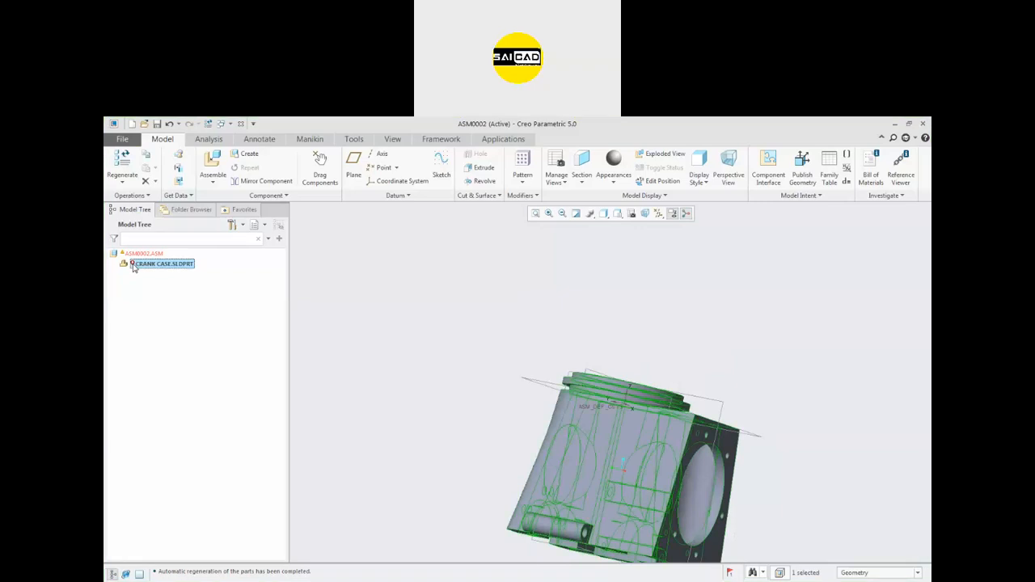
right_click(133, 267)
left_click(165, 235)
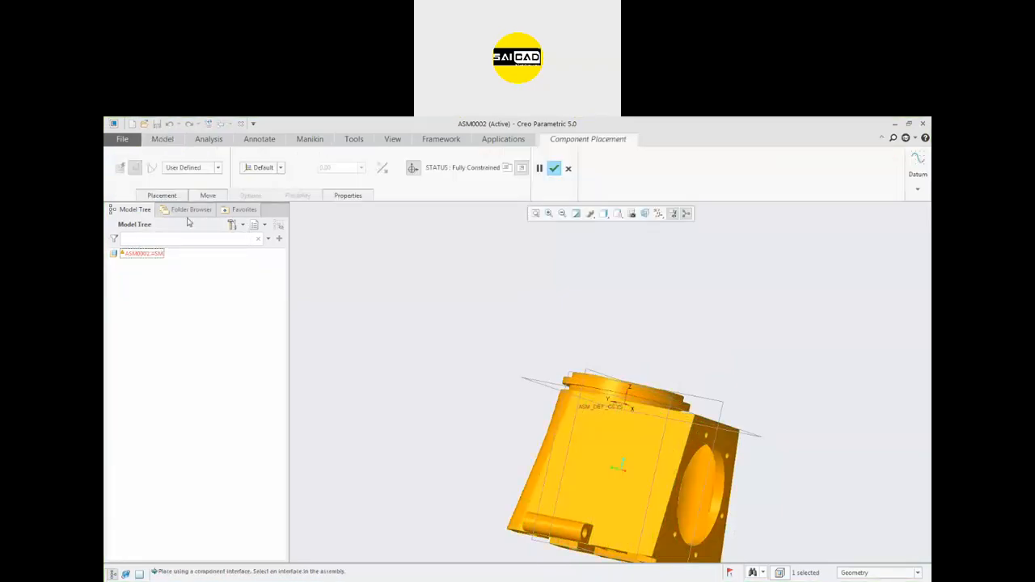
left_click(161, 196)
right_click(182, 228)
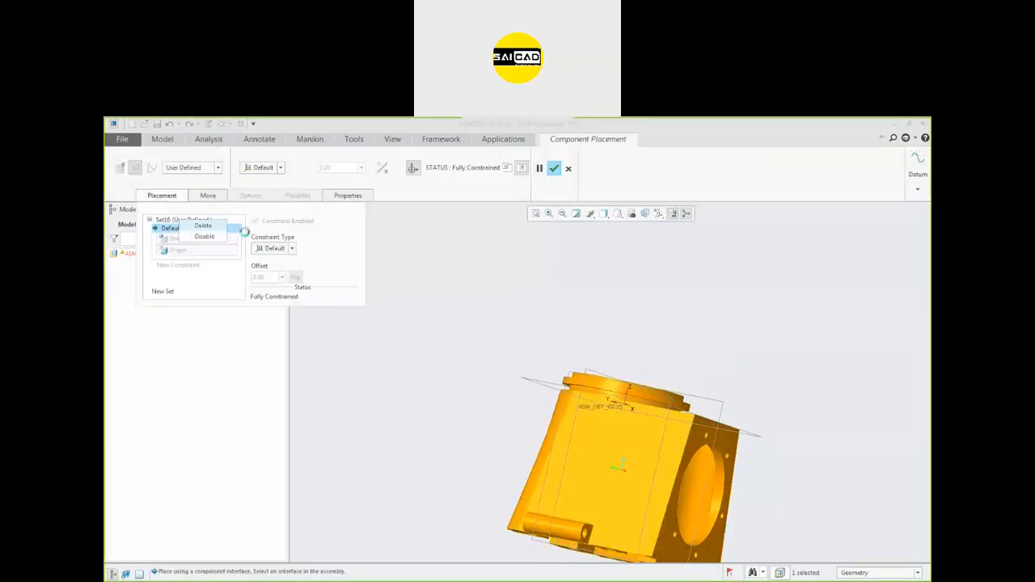
left_click(203, 225)
- Move the crank case clear of the assembly datum planes and rotate it with its round collar facing up
scroll(515, 344, "down", 6)
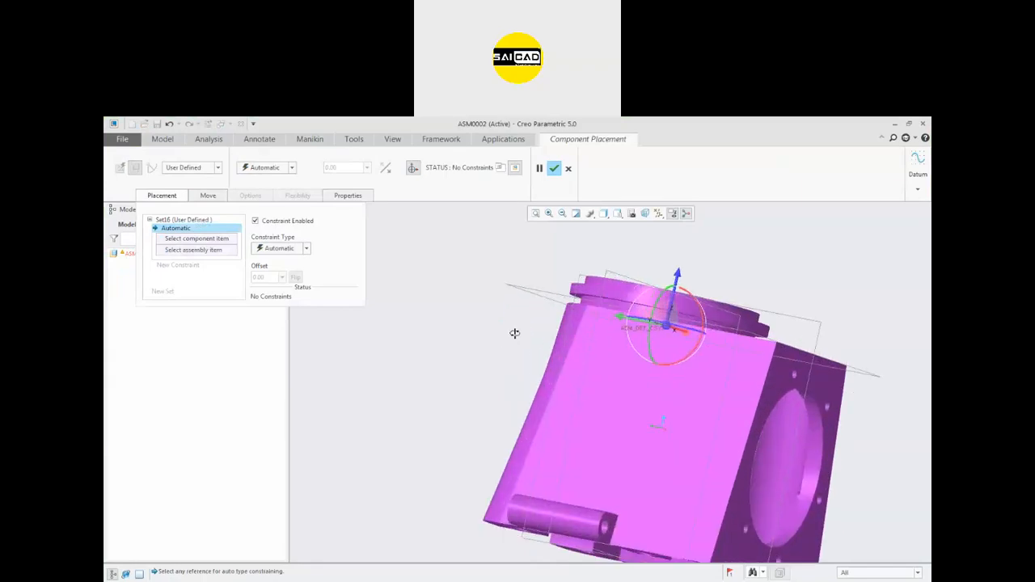
left_click_drag(665, 330, 889, 367)
scroll(479, 353, "up", 5)
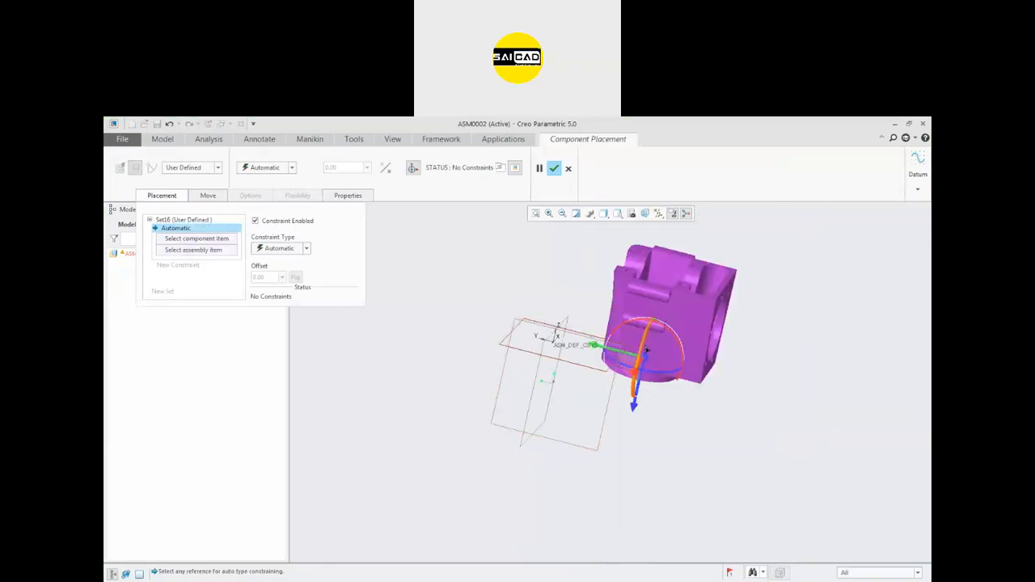
left_click_drag(645, 346, 651, 473)
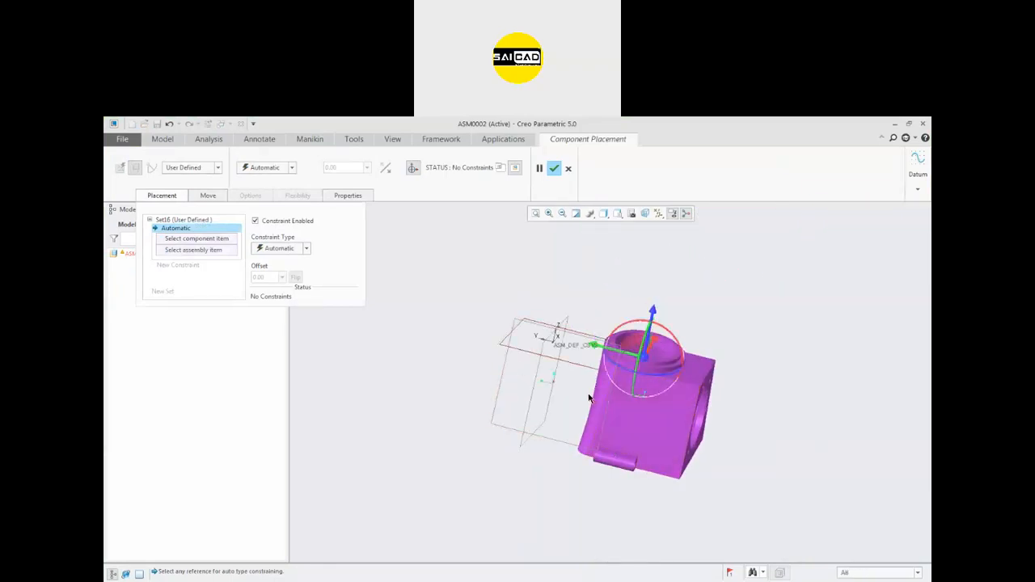
- Constrain the crank case's side face with the large round opening coincident with the ASM_TOP datum plane
scroll(590, 395, "down", 2)
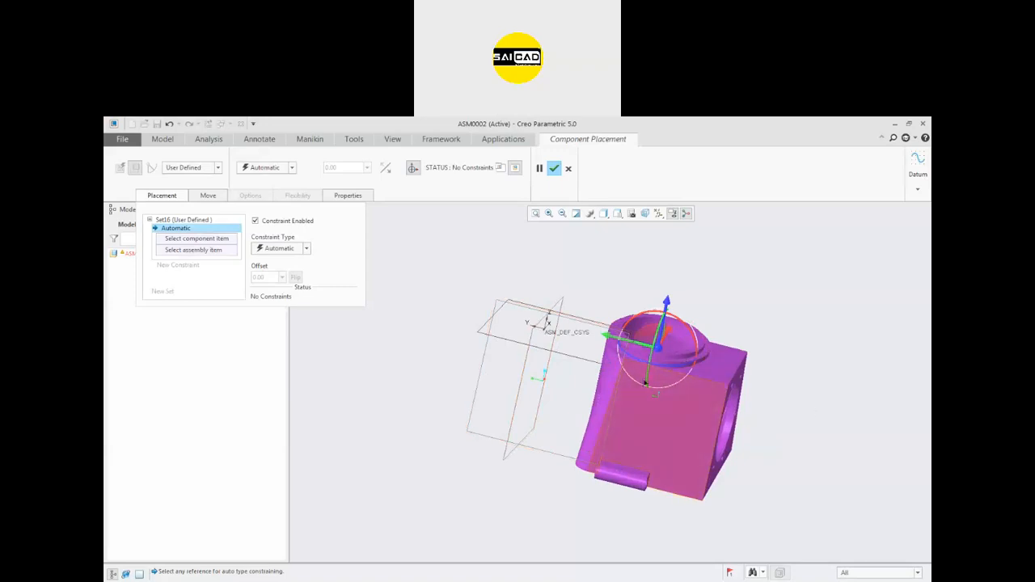
scroll(646, 381, "down", 2)
left_click(466, 362)
left_click(799, 374)
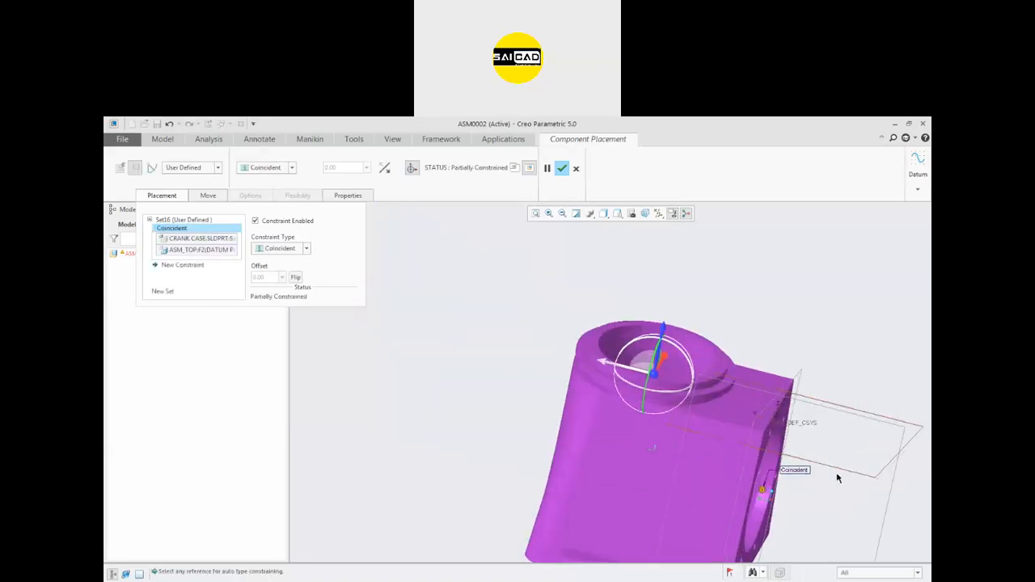
- Constrain the crank case's flat upper face to the ASM_FRONT datum plane and set the constraint type to Coincident
left_click(742, 416)
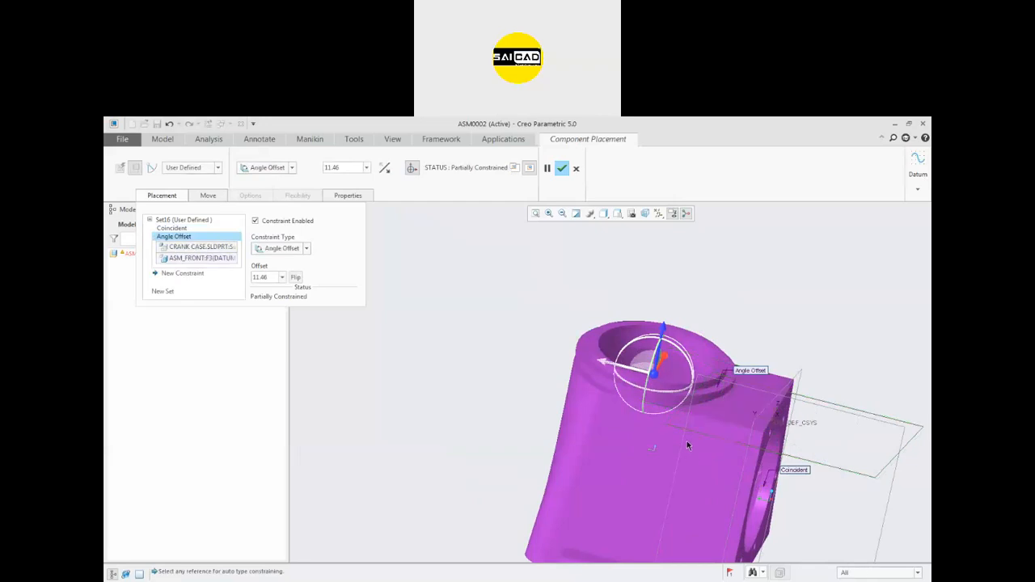
scroll(686, 445, "down", 3)
middle_click_drag(668, 405, 677, 477)
left_click_drag(676, 476, 687, 426)
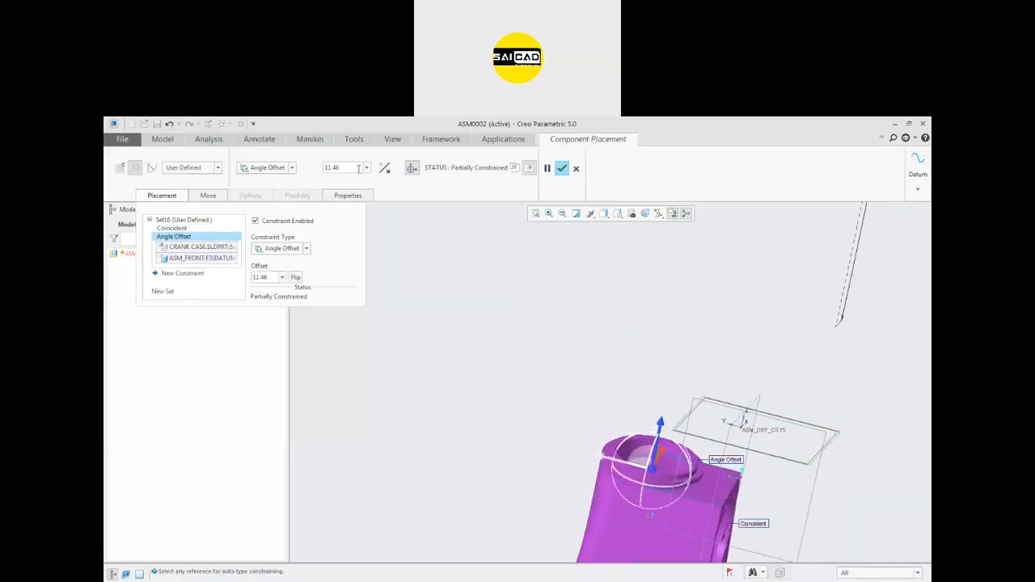
left_click(295, 168)
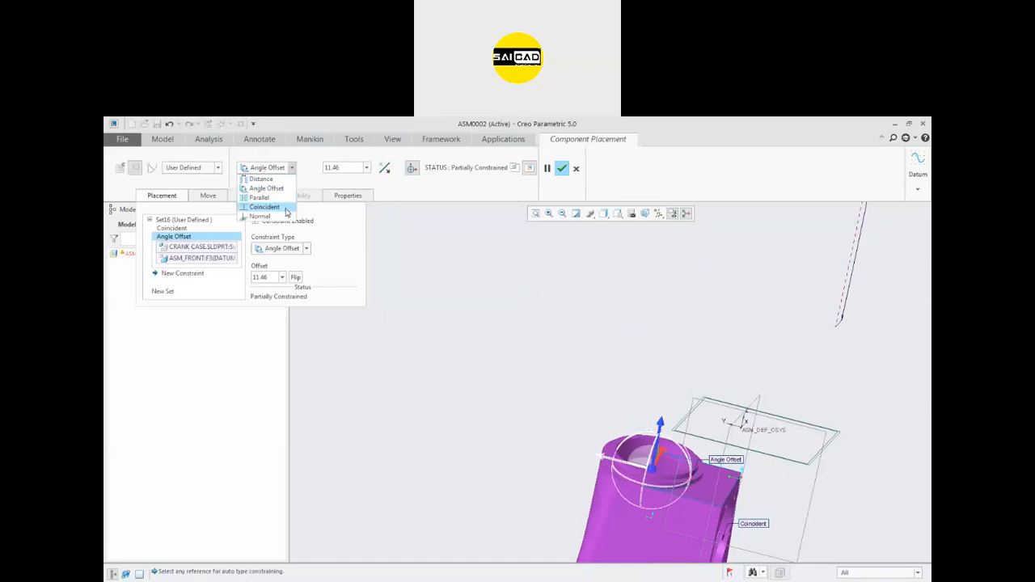
left_click(285, 208)
middle_click_drag(562, 394, 803, 471)
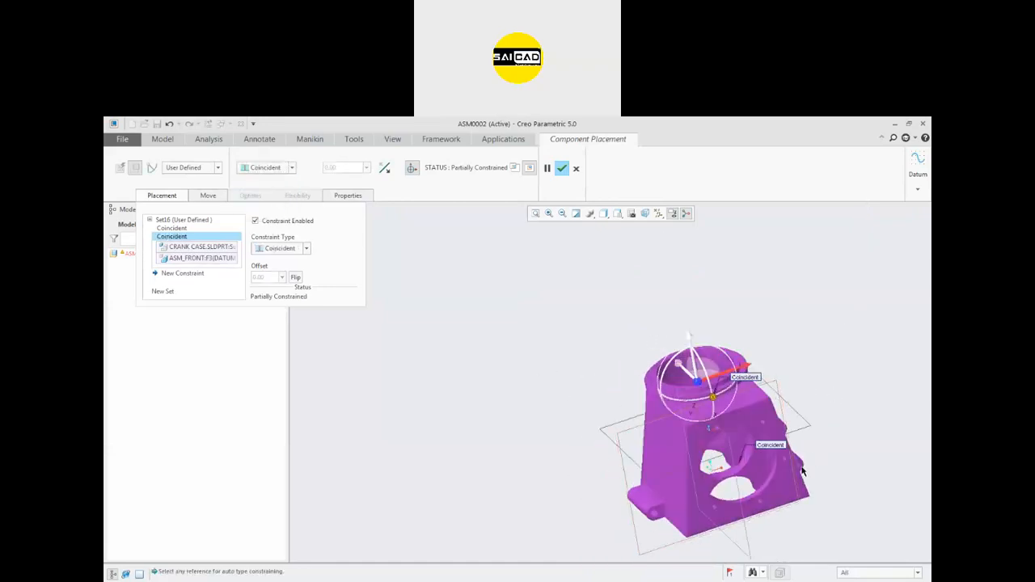
left_click(741, 477)
scroll(746, 488, "up", 2)
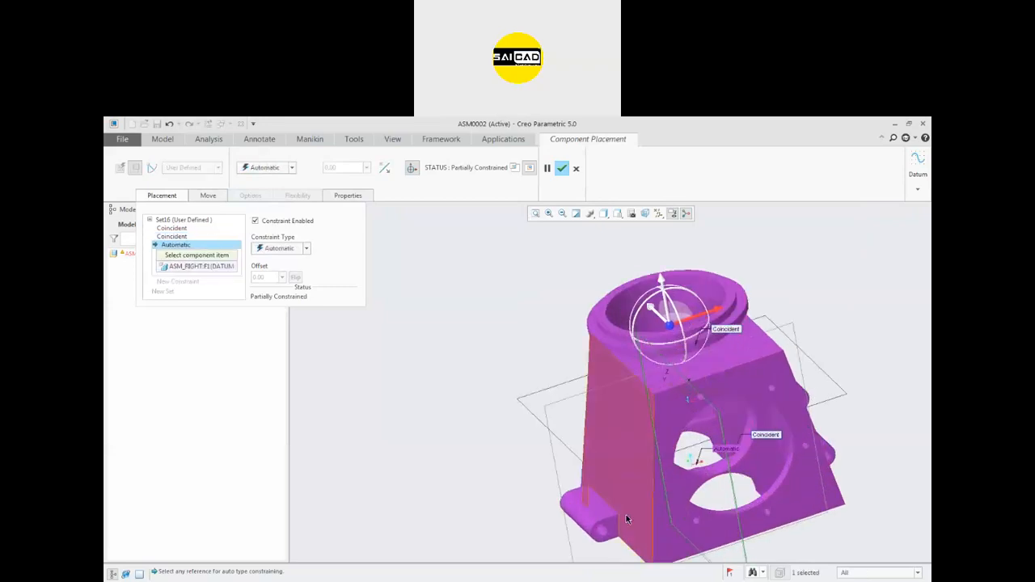
middle_click_drag(874, 477, 800, 458)
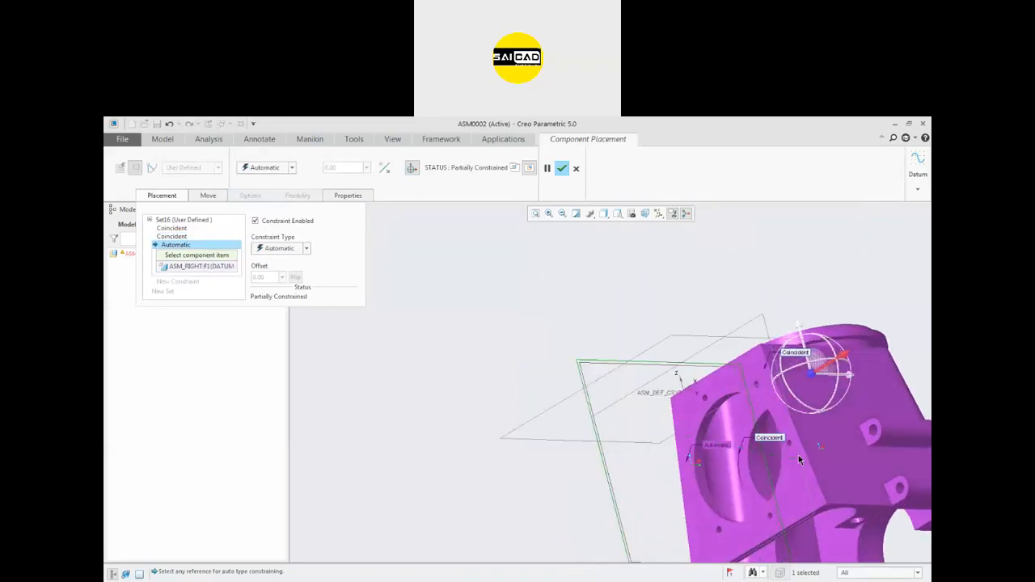
scroll(826, 524, "up", 2)
scroll(827, 524, "down", 4)
scroll(741, 519, "down", 1)
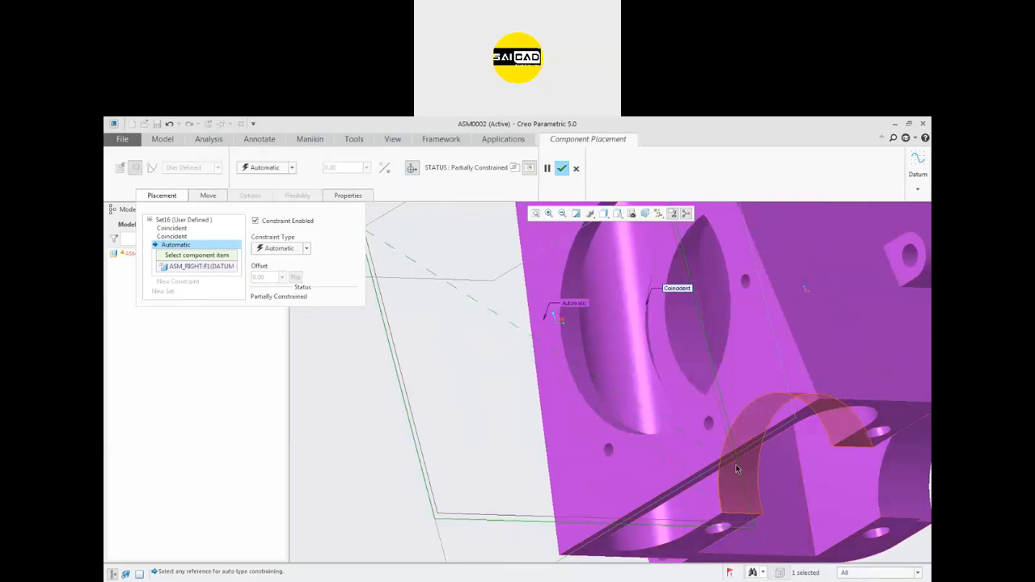
scroll(733, 476, "up", 3)
middle_click_drag(712, 438, 761, 451)
scroll(735, 349, "up", 2)
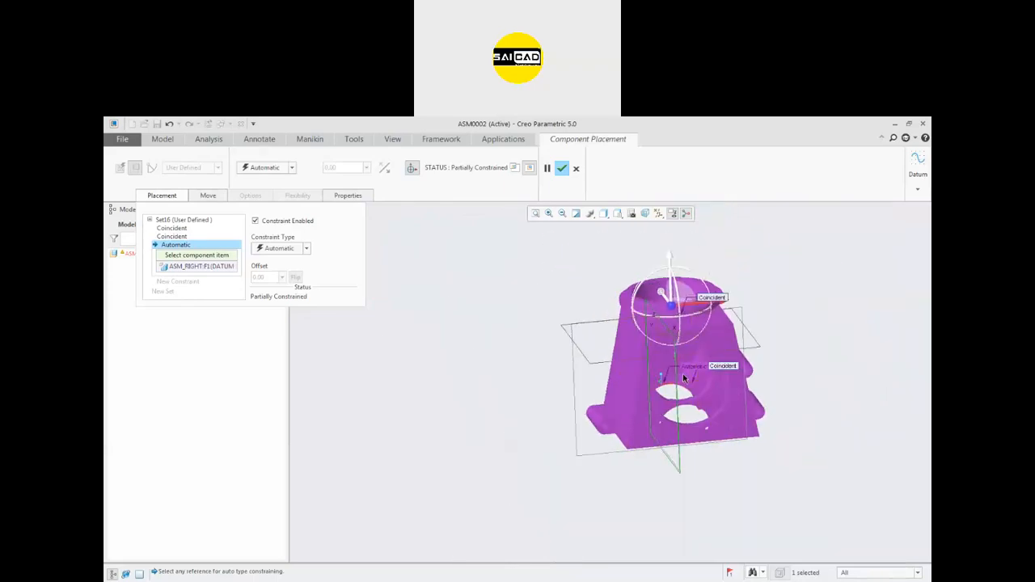
scroll(755, 330, "down", 2)
scroll(789, 361, "up", 1)
key("Escape")
left_click(519, 375)
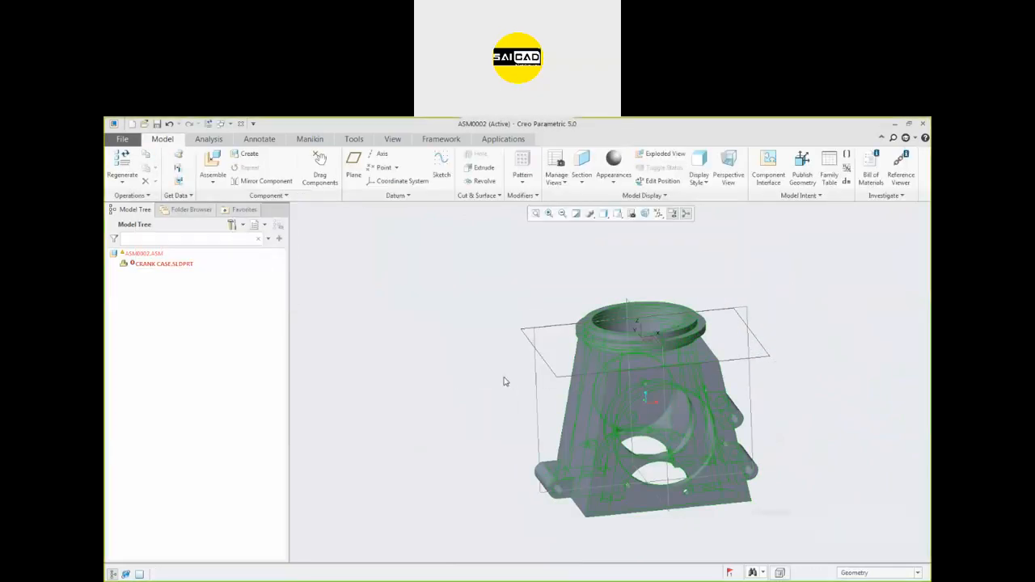
- Open CRANK CASE.SLDPRT from the assembly in its own part window
right_click(594, 352)
left_click(517, 302)
right_click(152, 264)
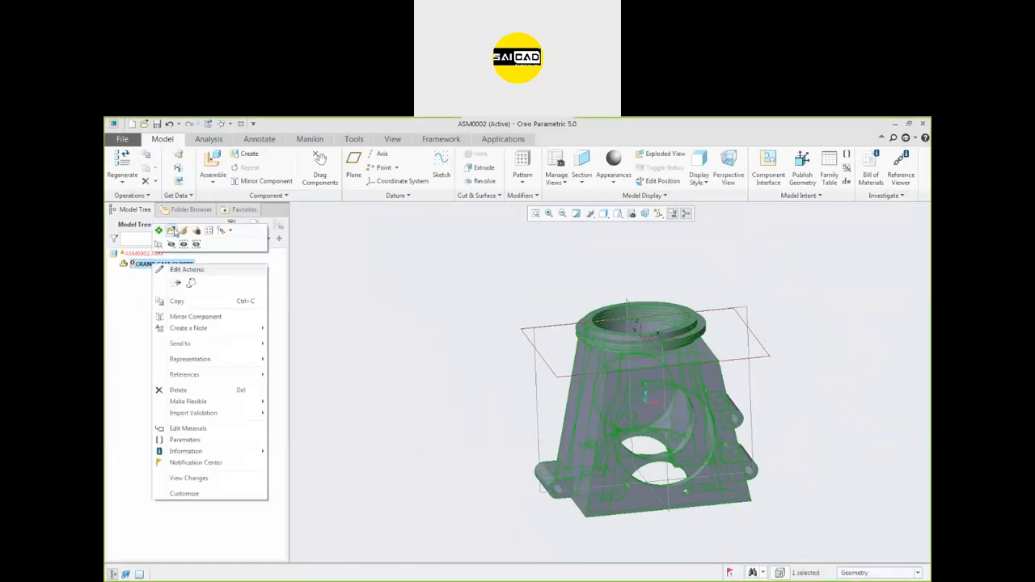
left_click(172, 231)
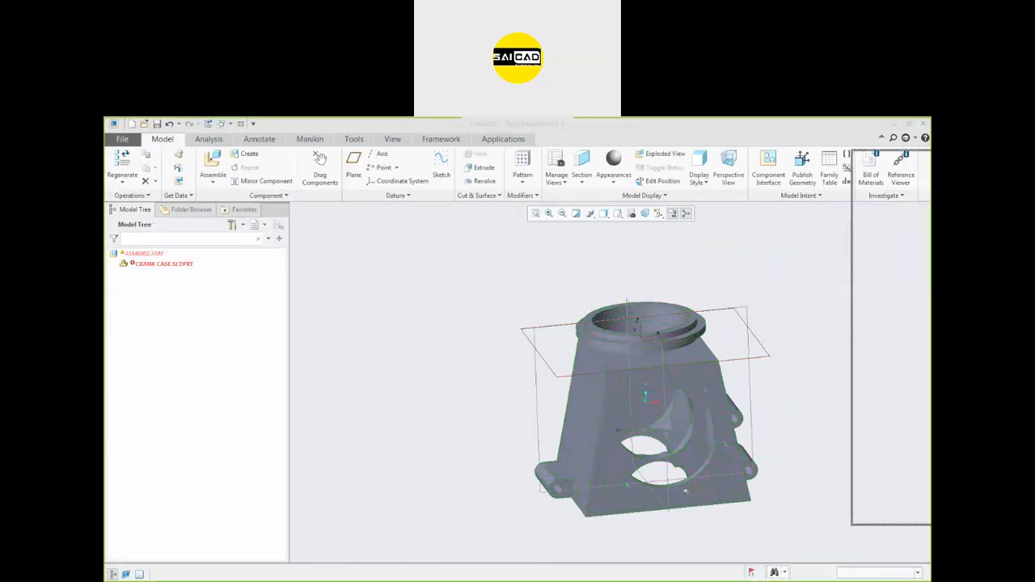
scroll(507, 403, "up", 2)
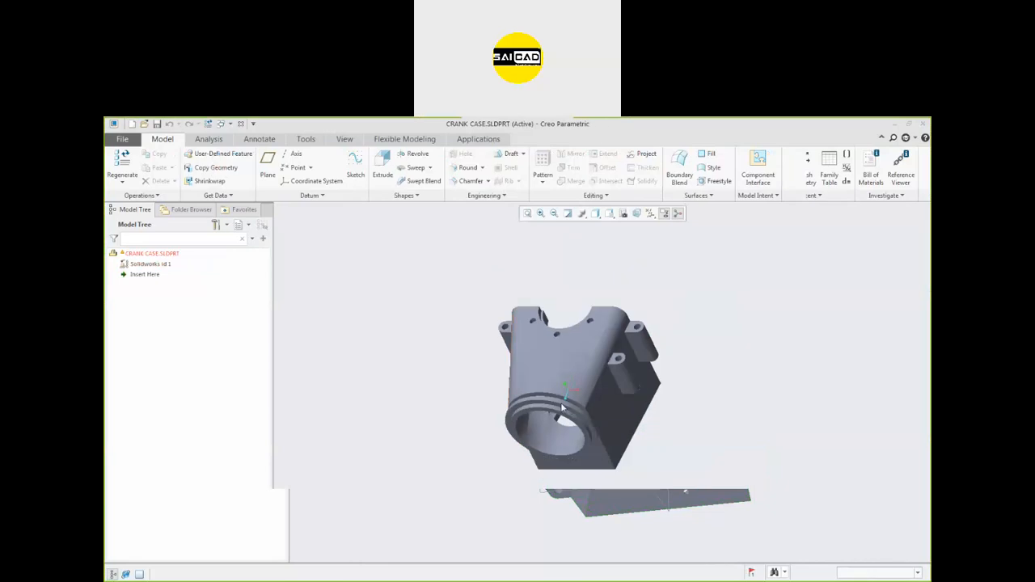
middle_click_drag(562, 409, 578, 380)
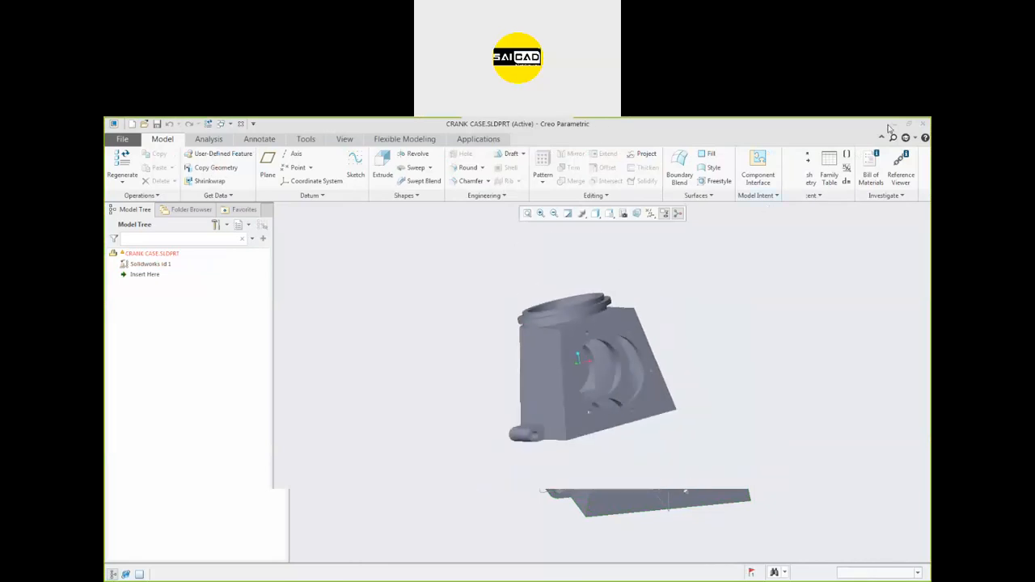
- Return to the ASM0002 assembly and examine the crank case's position relative to the assembly datum planes
left_click(923, 123)
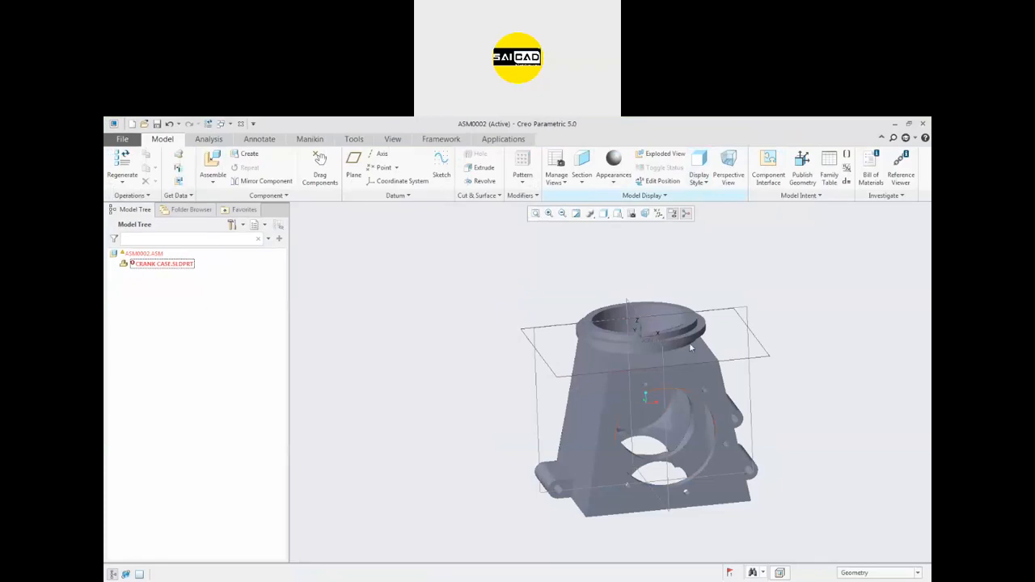
middle_click_drag(665, 364, 767, 378)
scroll(688, 339, "down", 3)
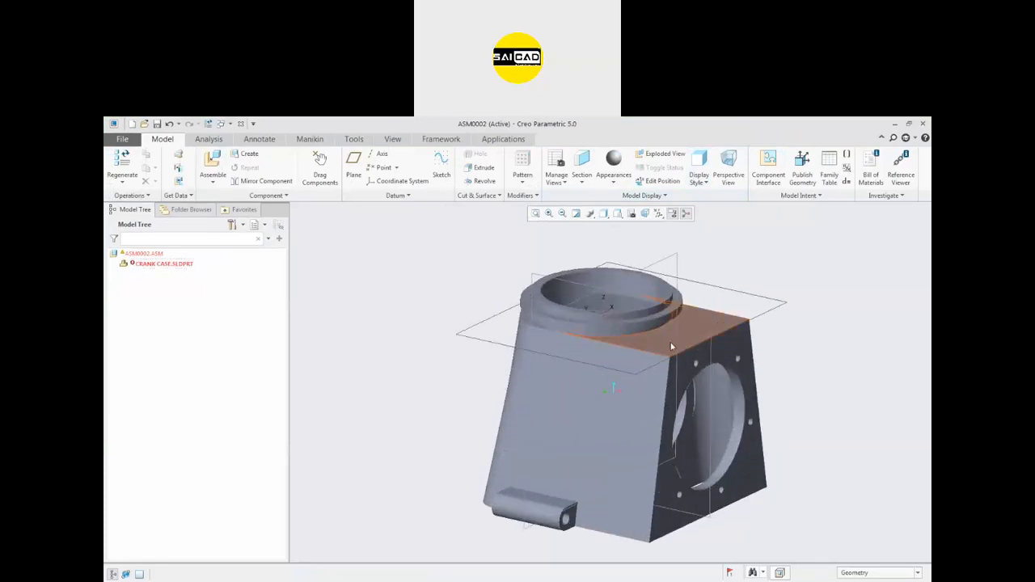
middle_click_drag(671, 346, 490, 360)
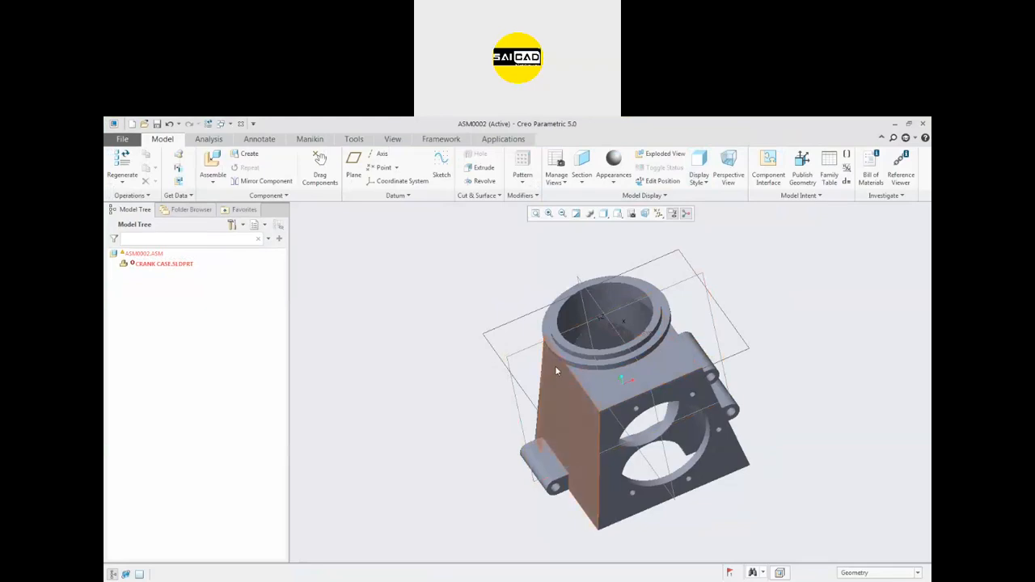
- Switch to the CRANK CASE.SLDPRT window and orient the part with its collar and large side opening in view
left_click(218, 126)
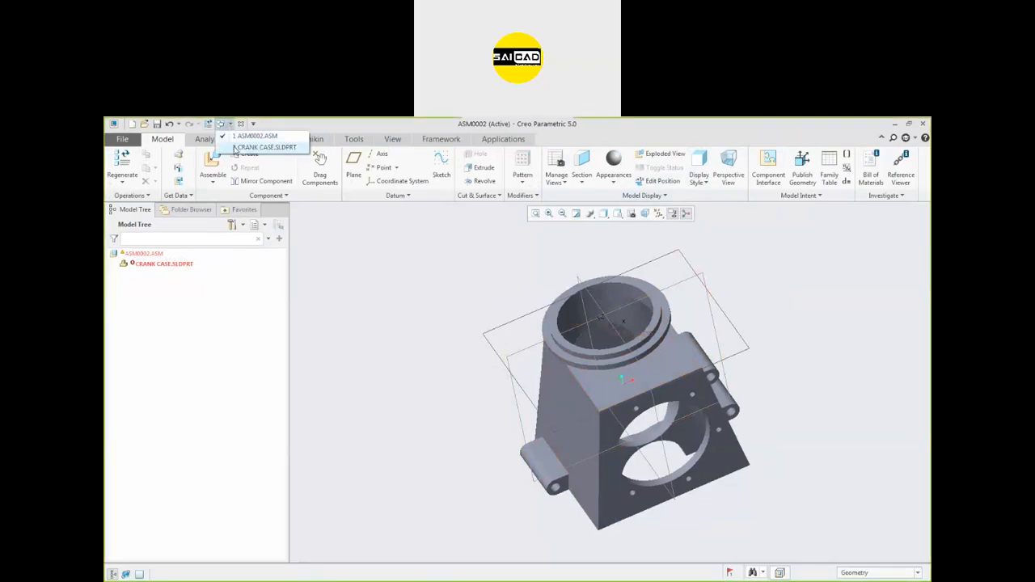
left_click(257, 145)
scroll(587, 397, "up", 2)
scroll(587, 402, "down", 3)
scroll(579, 368, "up", 3)
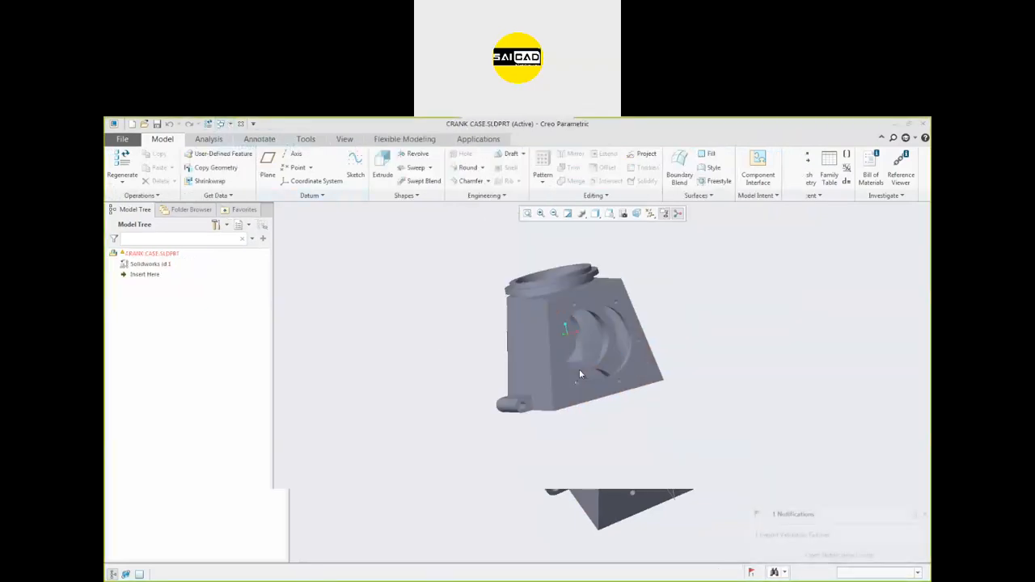
scroll(579, 324, "down", 2)
mouse_move(713, 291)
middle_mouse_down()
mouse_move(716, 319)
mouse_move(716, 279)
middle_mouse_up()
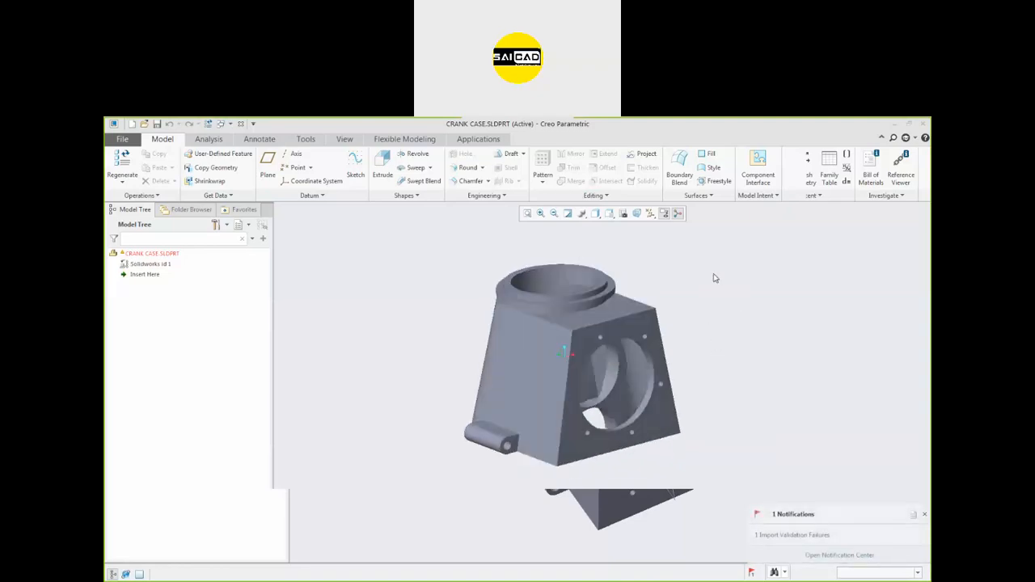
- Create a datum plane through the collar's inner cylindrical surface and normal to the side face with the large round opening
left_click(267, 166)
left_click(550, 283)
scroll(552, 450, "up", 1)
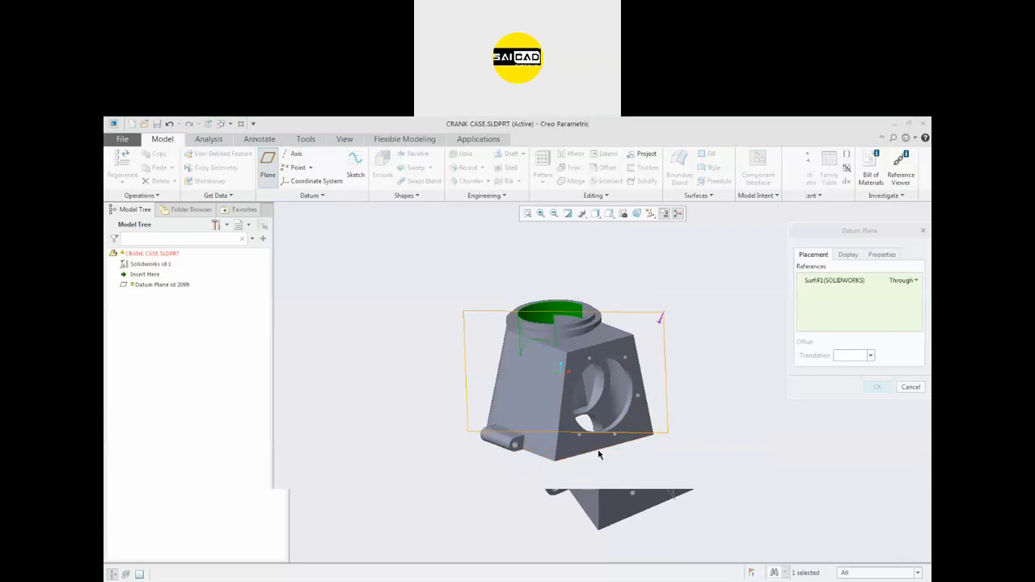
scroll(598, 455, "down", 1)
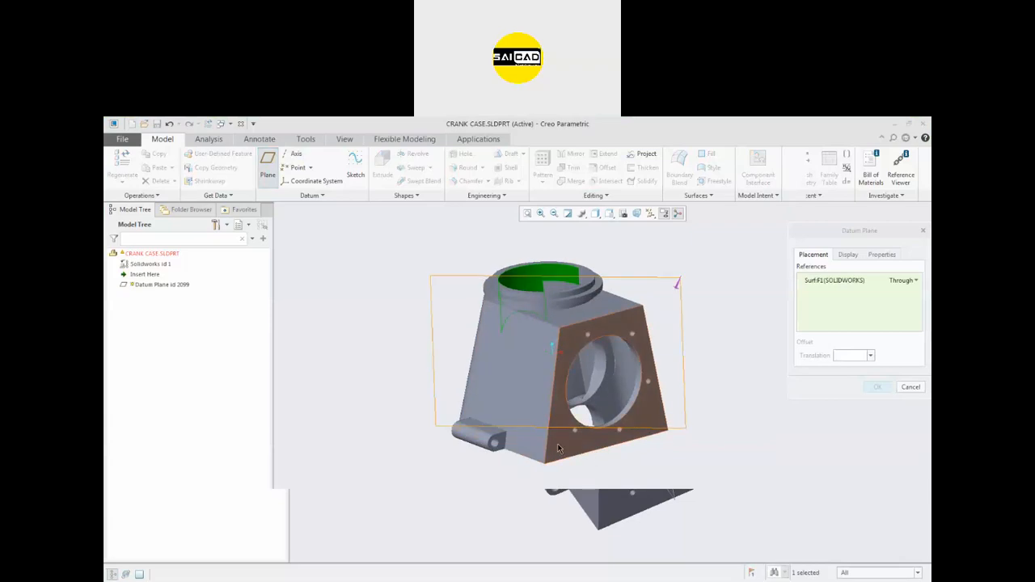
left_click(557, 449, "ctrl")
mouse_move(659, 283)
middle_mouse_down()
mouse_move(666, 333)
mouse_move(657, 293)
middle_mouse_up()
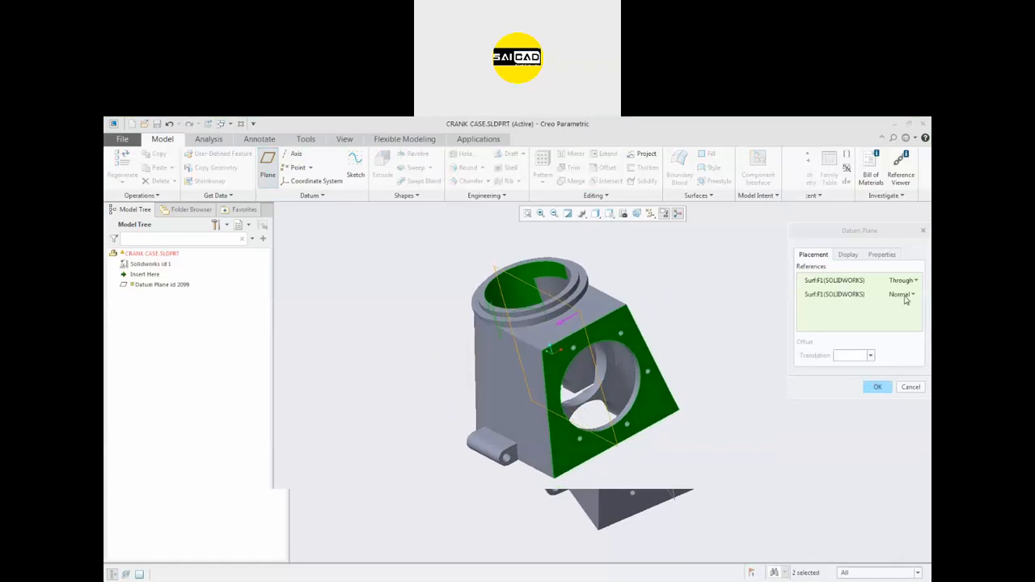
left_click(875, 388)
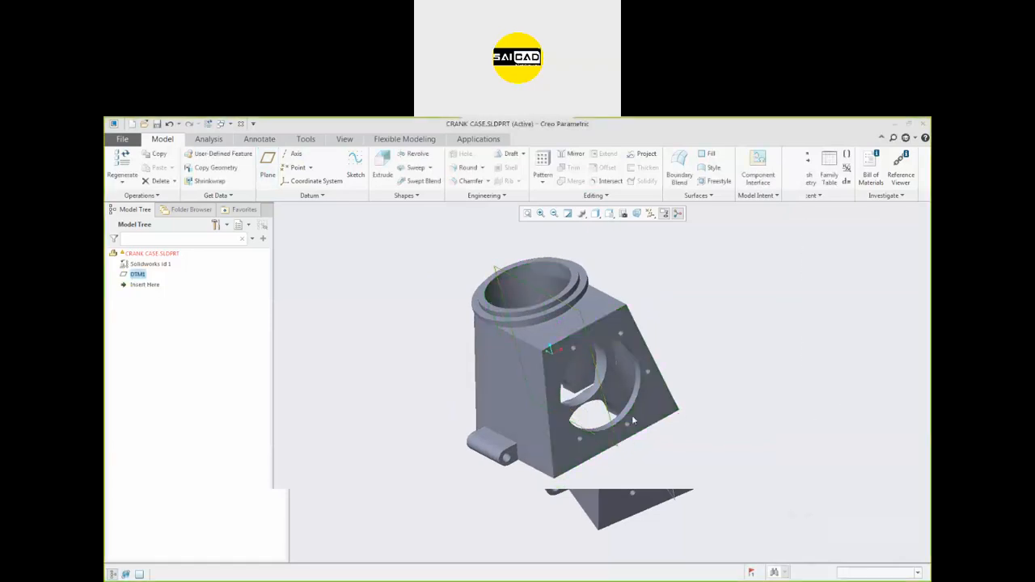
- Switch back to the ASM0002 assembly window
scroll(615, 404, "down", 3)
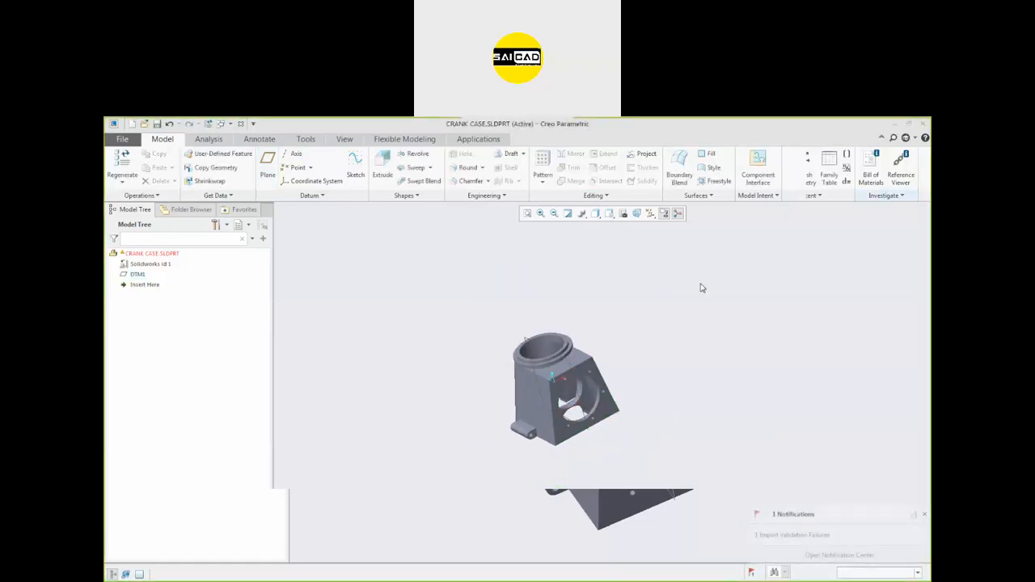
scroll(628, 363, "up", 3)
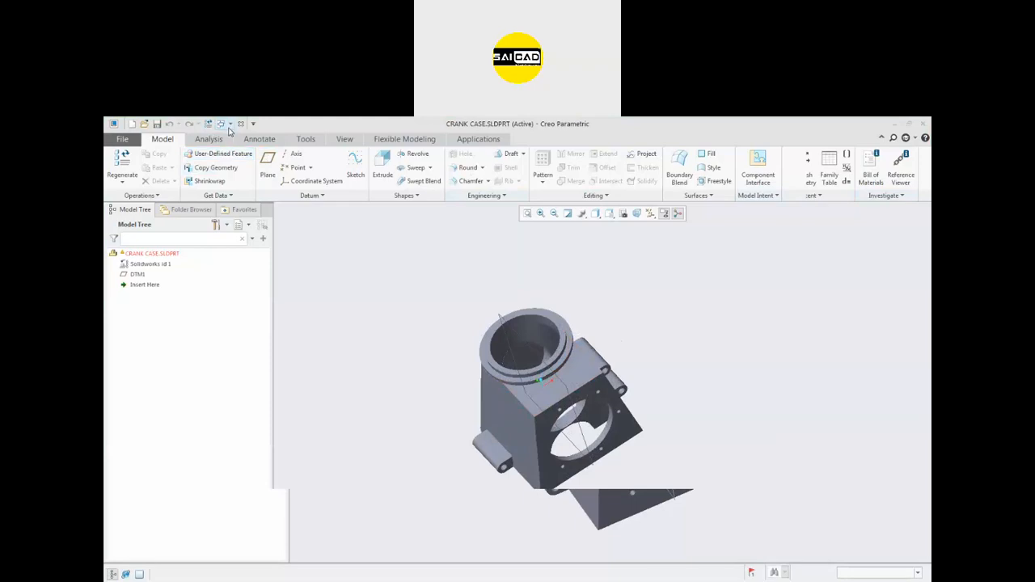
left_click(230, 127)
left_click(242, 143)
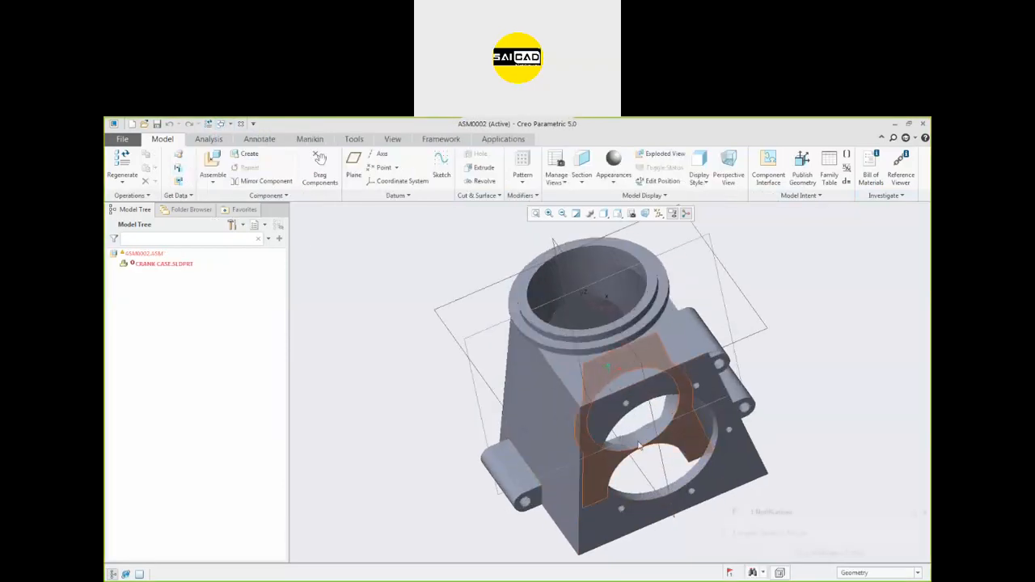
scroll(605, 424, "up", 2)
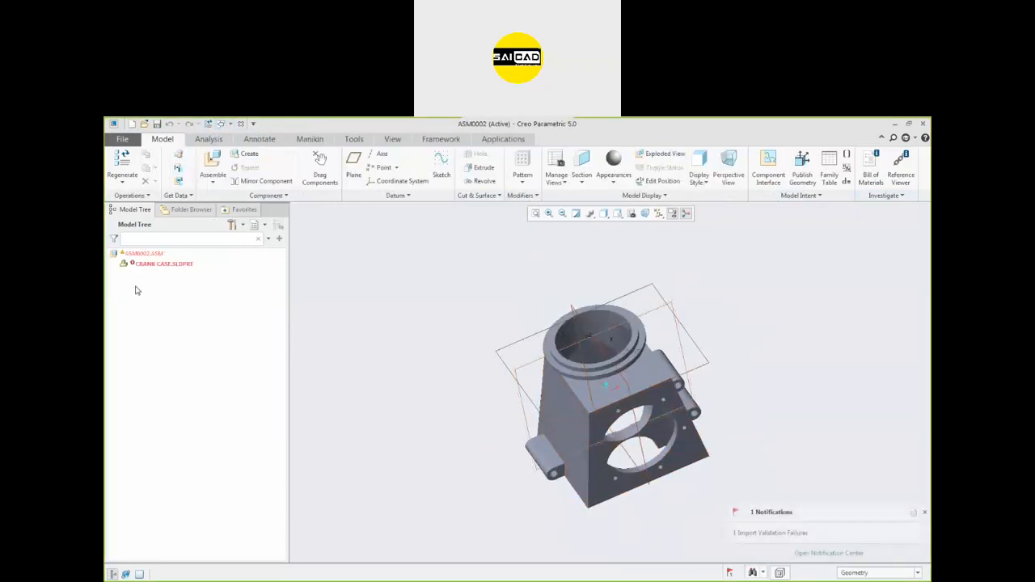
- Edit the definition of CRANK CASE.SLDPRT and delete its Default placement constraint
left_click(156, 264)
left_click(186, 216)
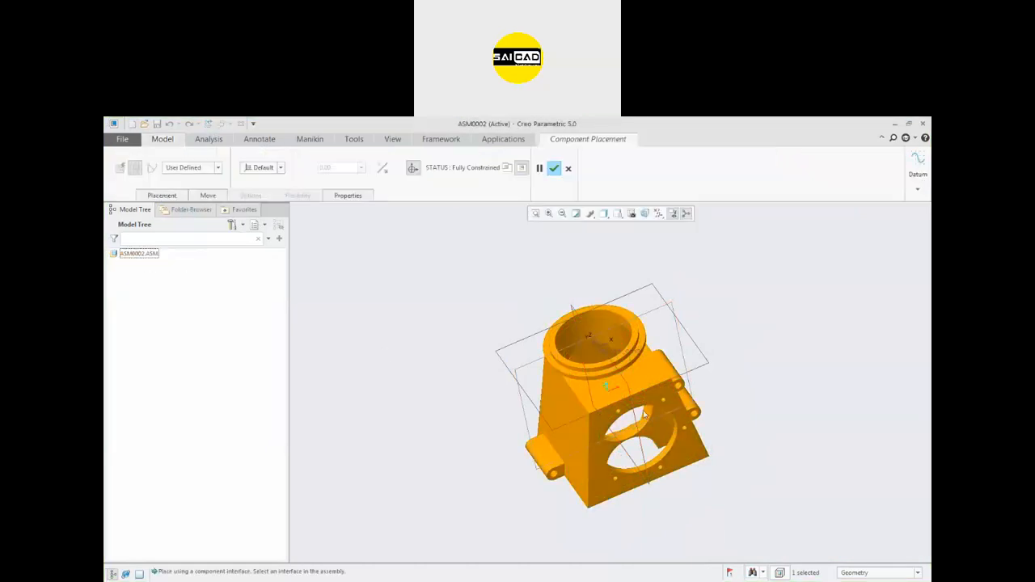
right_click(451, 275)
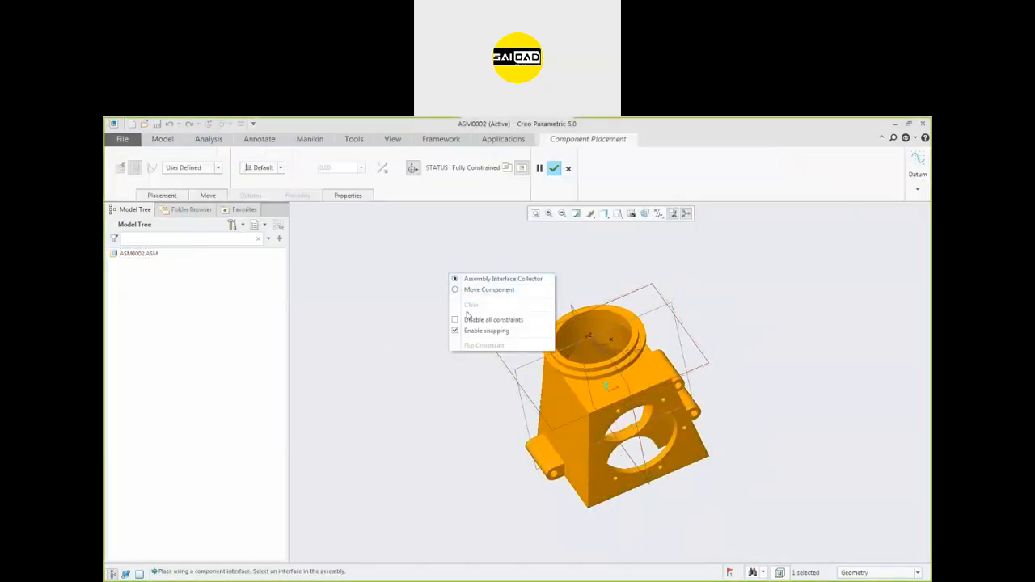
left_click(162, 195)
right_click(176, 229)
left_click(200, 233)
- Move the crank case clear of the assembly datum planes and constrain its flat upper face coincident with ASM_FRONT
left_click_drag(596, 349, 834, 293)
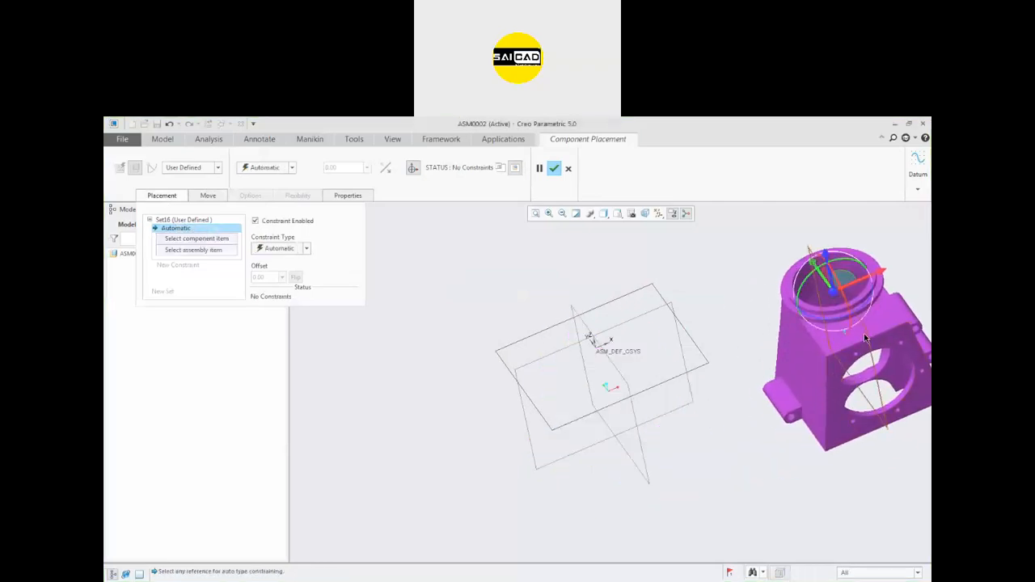
left_click(844, 339)
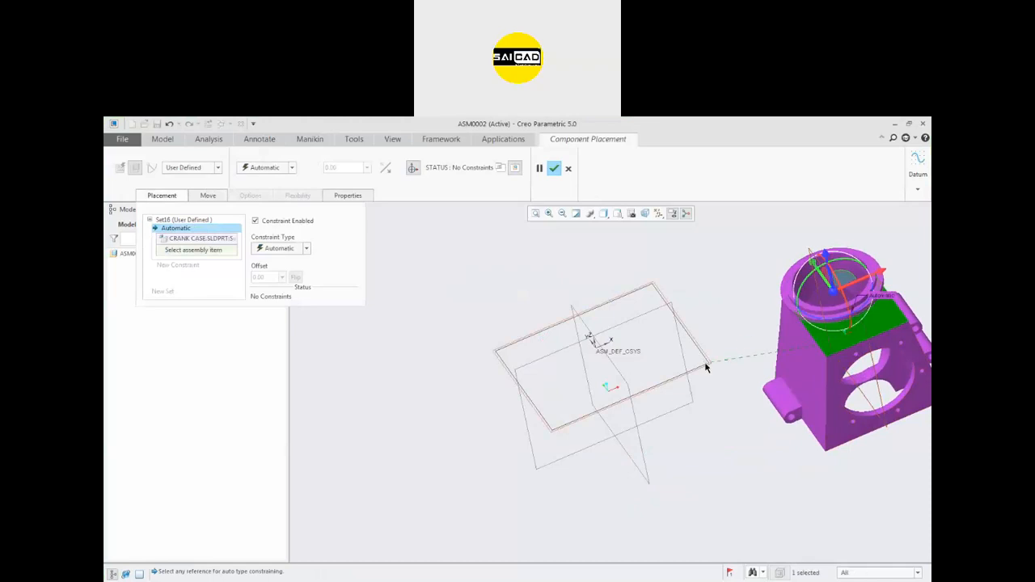
left_click(704, 367)
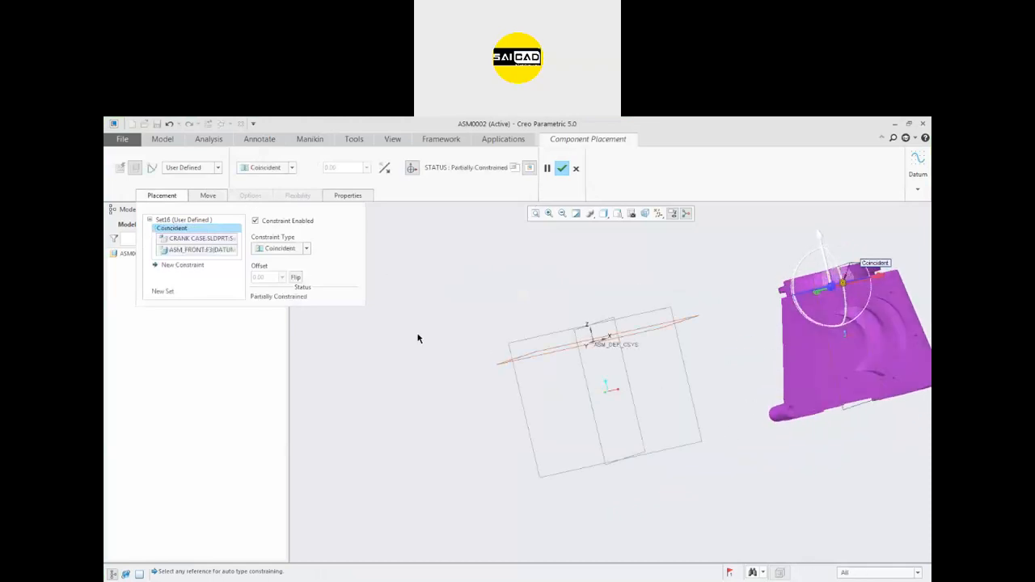
- Start a second constraint from the crank case's side face with the large round opening
left_click(681, 371)
middle_click_drag(554, 368, 580, 373)
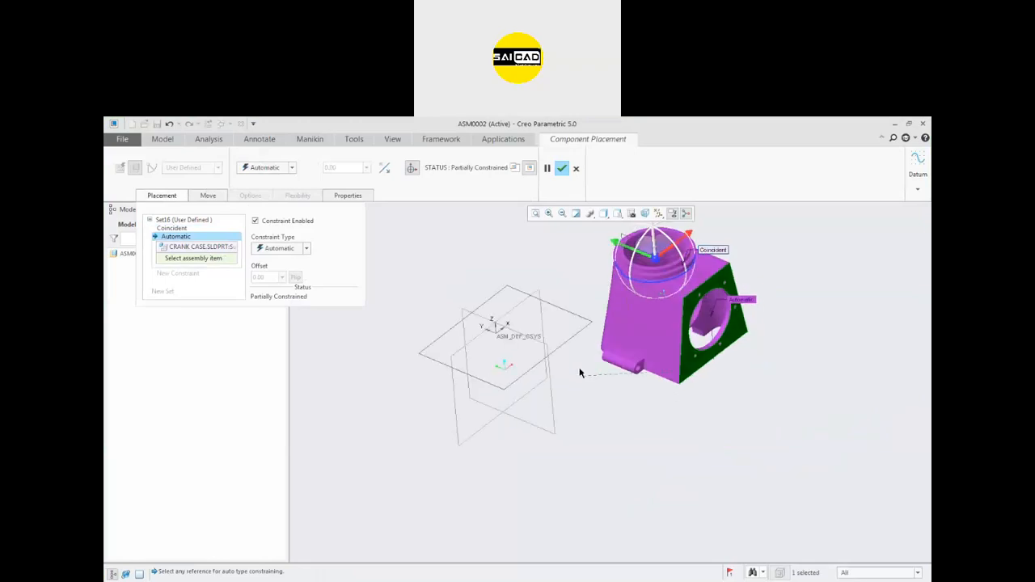
- Constrain the crank case coincident with the ASM_TOP and ASM_RIGHT datum planes and accept the placement
left_click(588, 323)
scroll(604, 291, "up", 3)
scroll(604, 275, "down", 2)
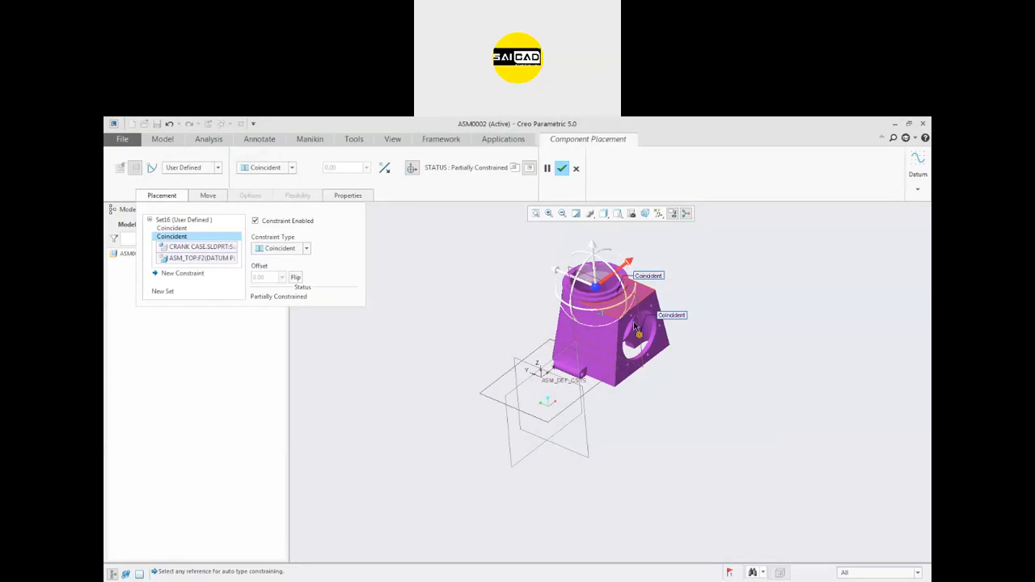
left_click(641, 354)
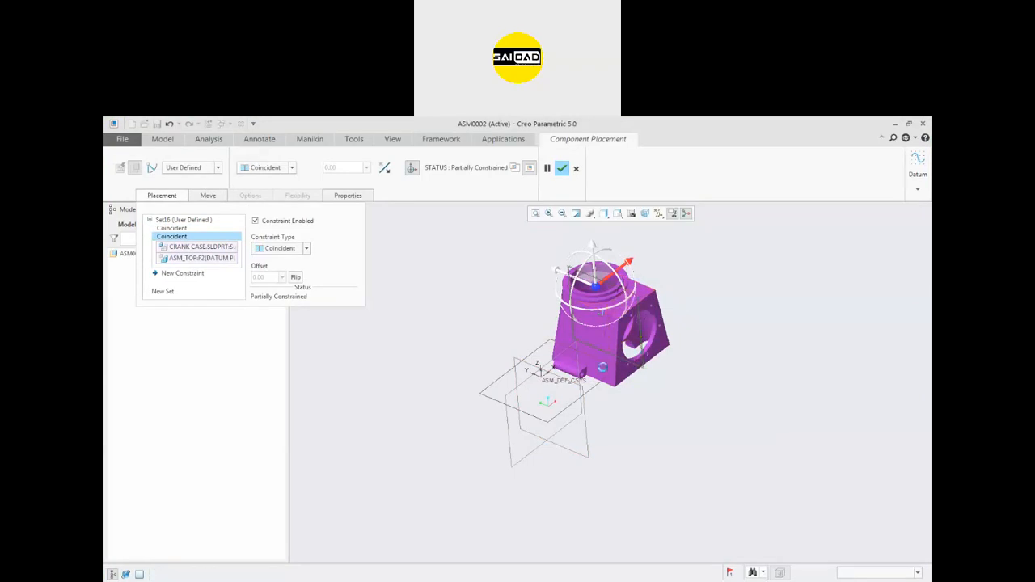
left_click(586, 415)
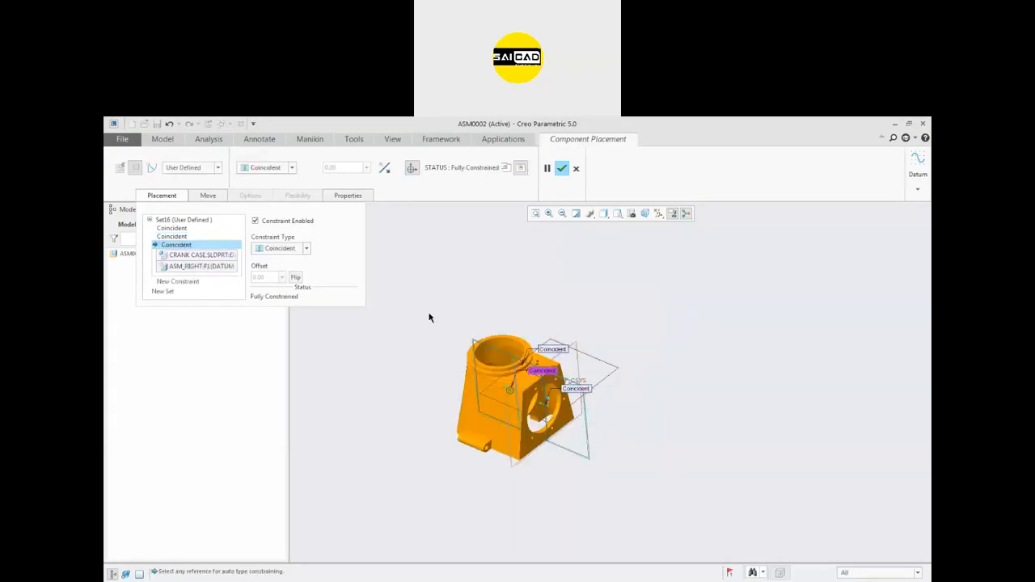
left_click(561, 169)
scroll(502, 391, "up", 1)
scroll(501, 374, "down", 3)
middle_click_drag(501, 367, 416, 346)
- Review the import validation failure of CRANK CASE.SLDPRT and check the Regeneration Manager's feature list
left_click(747, 534)
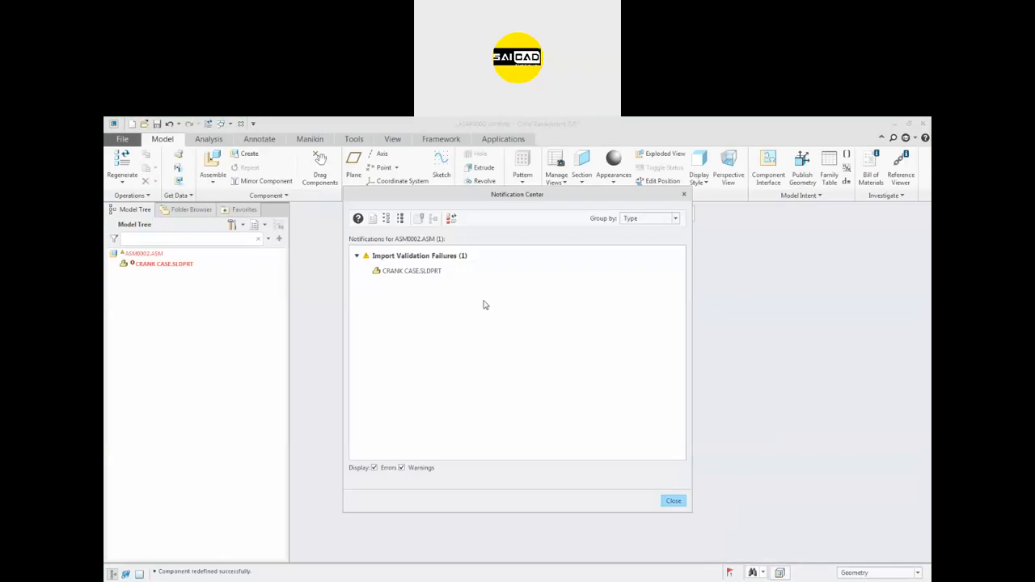
left_click(409, 273)
left_click(507, 222)
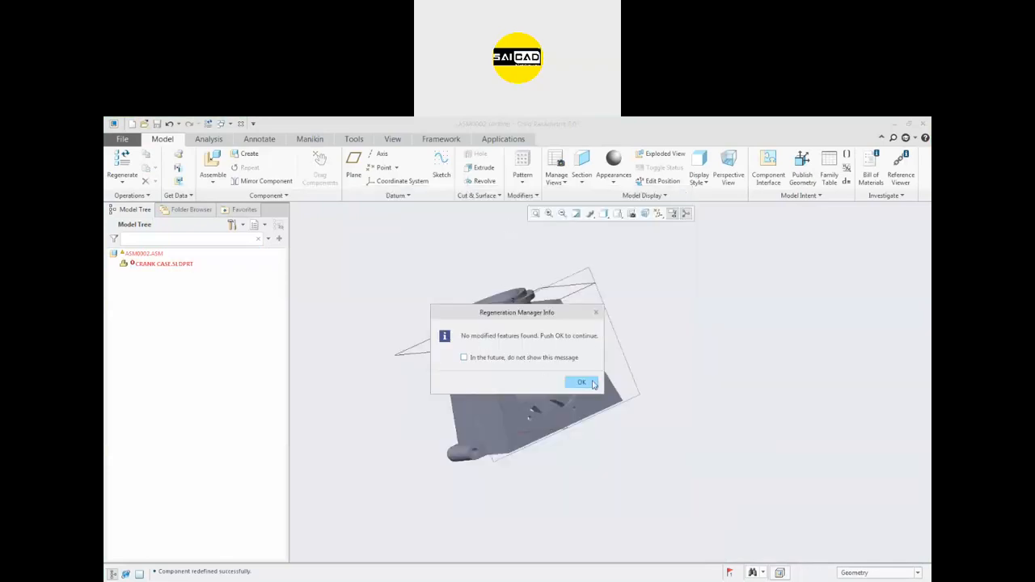
left_click(582, 382)
left_click(477, 227)
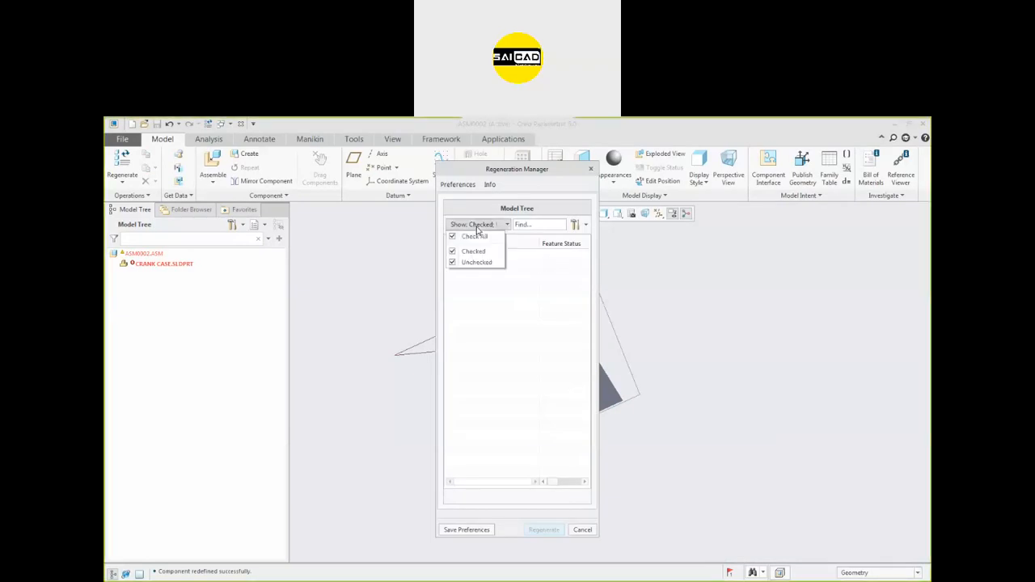
left_click(477, 227)
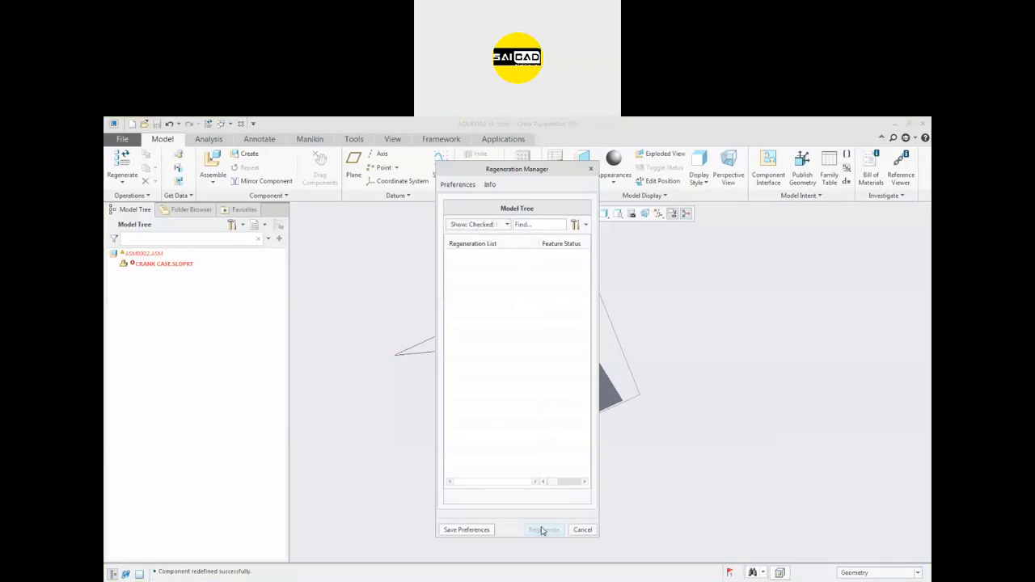
left_click(579, 531)
- Examine the placed crank case from several sides, up close and from farther away
scroll(483, 365, "down", 3)
scroll(467, 365, "up", 3)
mouse_move(467, 367)
middle_mouse_down()
mouse_move(535, 346)
mouse_move(501, 289)
mouse_move(503, 263)
mouse_move(503, 351)
mouse_move(370, 419)
mouse_move(374, 384)
mouse_move(527, 385)
mouse_move(527, 282)
mouse_move(554, 310)
mouse_move(497, 332)
mouse_move(487, 353)
mouse_move(498, 430)
mouse_move(485, 321)
mouse_move(480, 360)
middle_mouse_up()
scroll(499, 340, "down", 4)
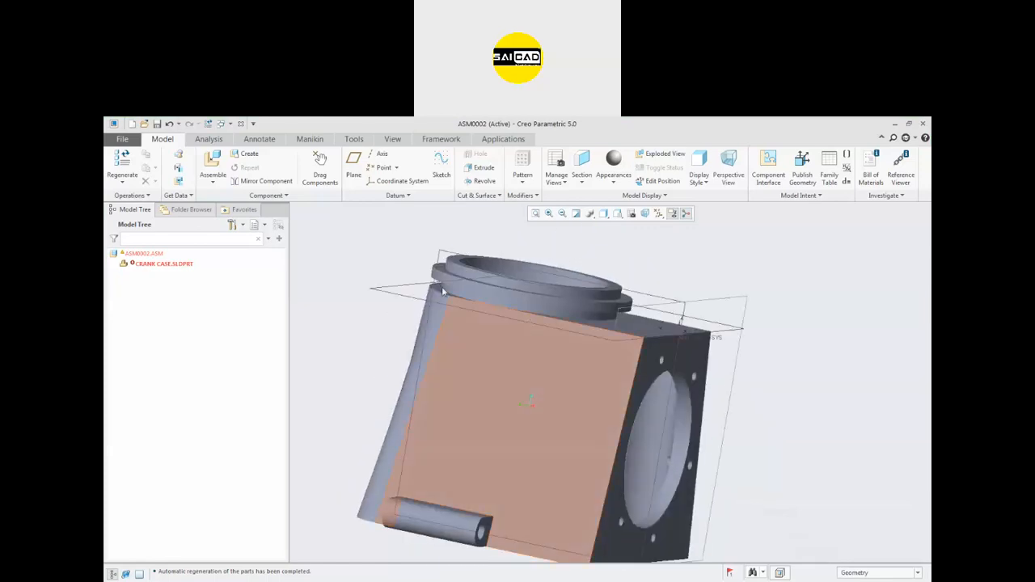
scroll(481, 360, "up", 2)
scroll(595, 348, "up", 1)
scroll(538, 382, "up", 2)
scroll(403, 318, "down", 2)
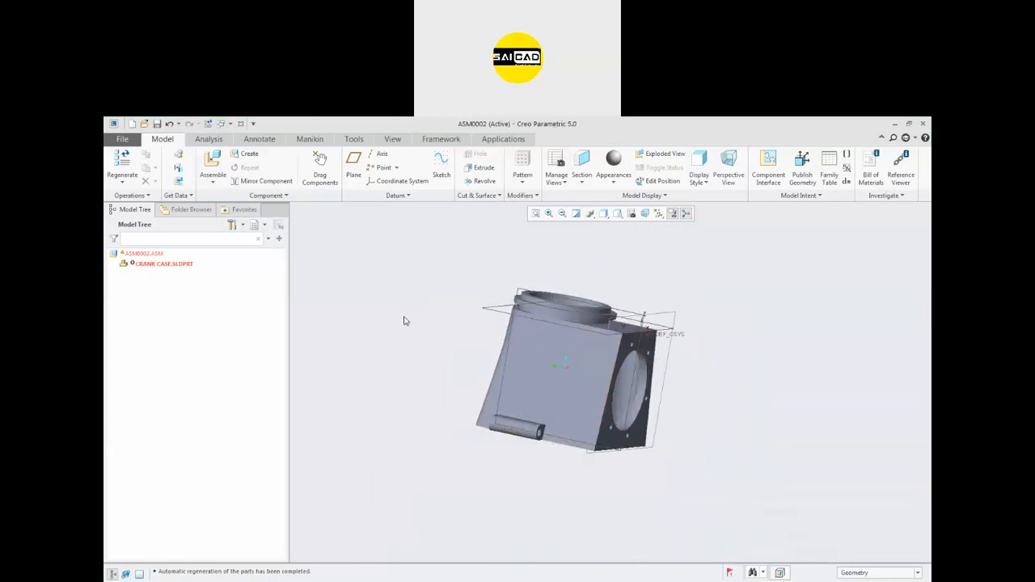
scroll(620, 343, "down", 2)
middle_click_drag(660, 302, 695, 319)
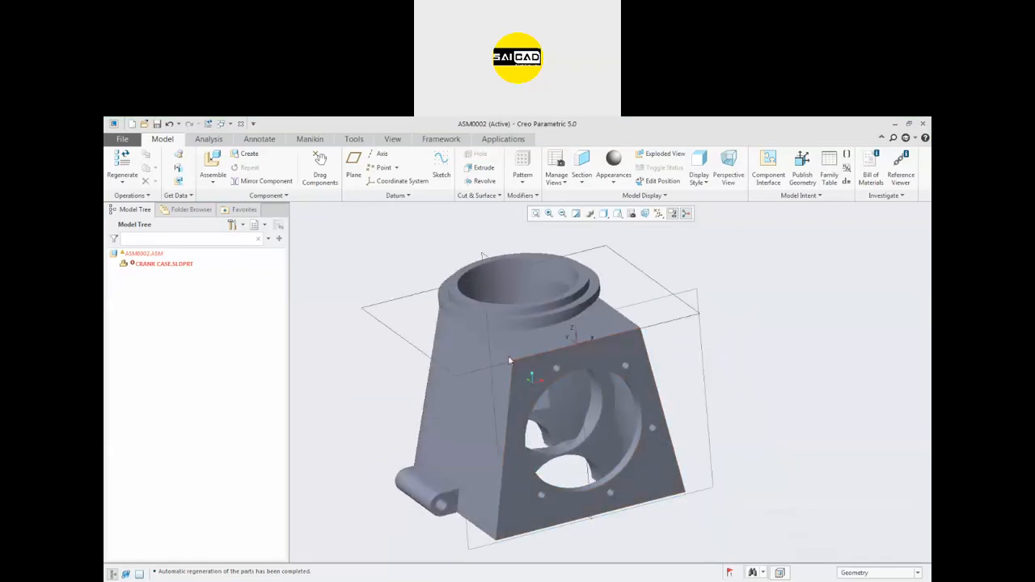
scroll(502, 388, "up", 2)
scroll(393, 295, "down", 2)
left_click(213, 166)
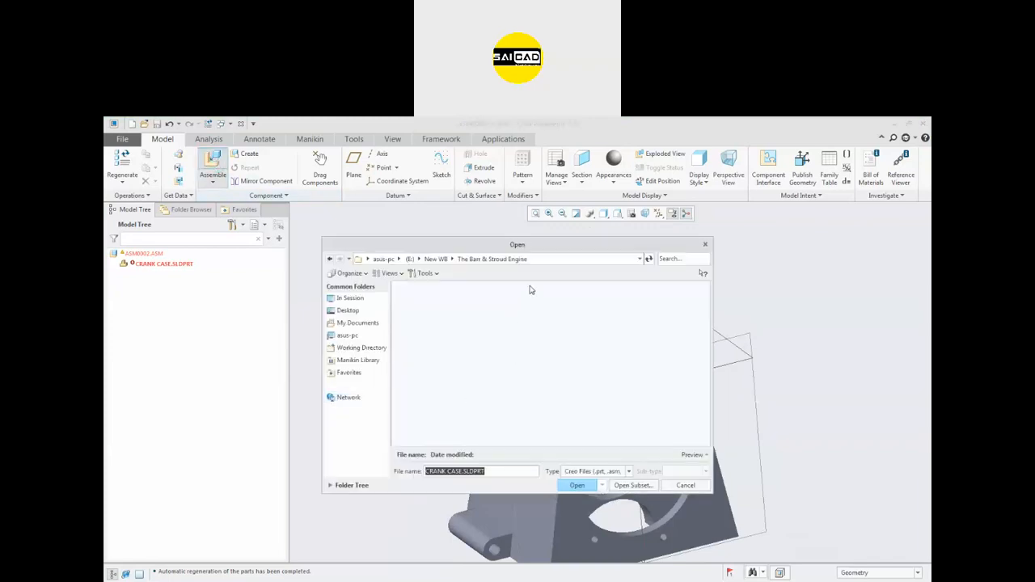
left_click(599, 470)
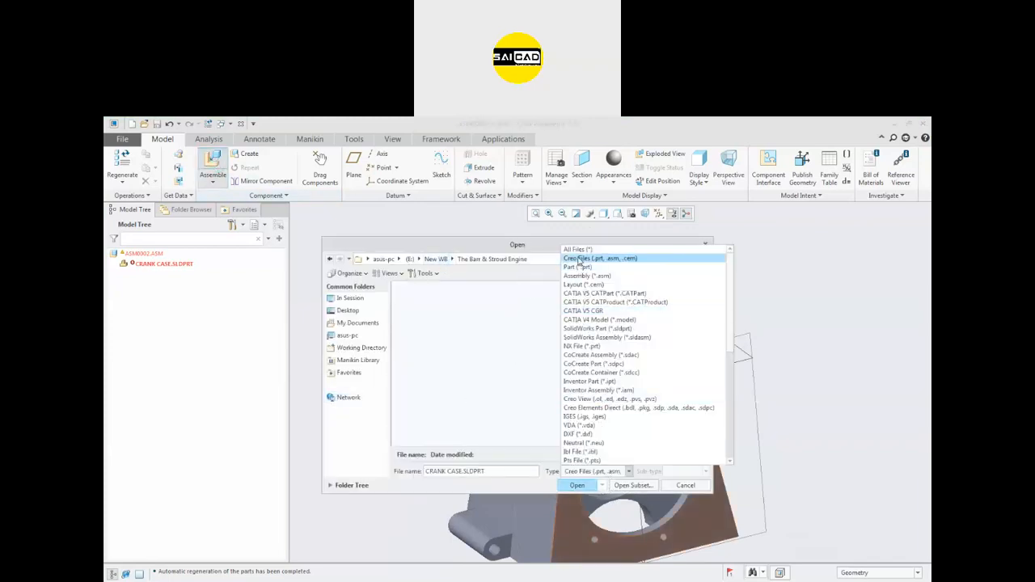
left_click(578, 261)
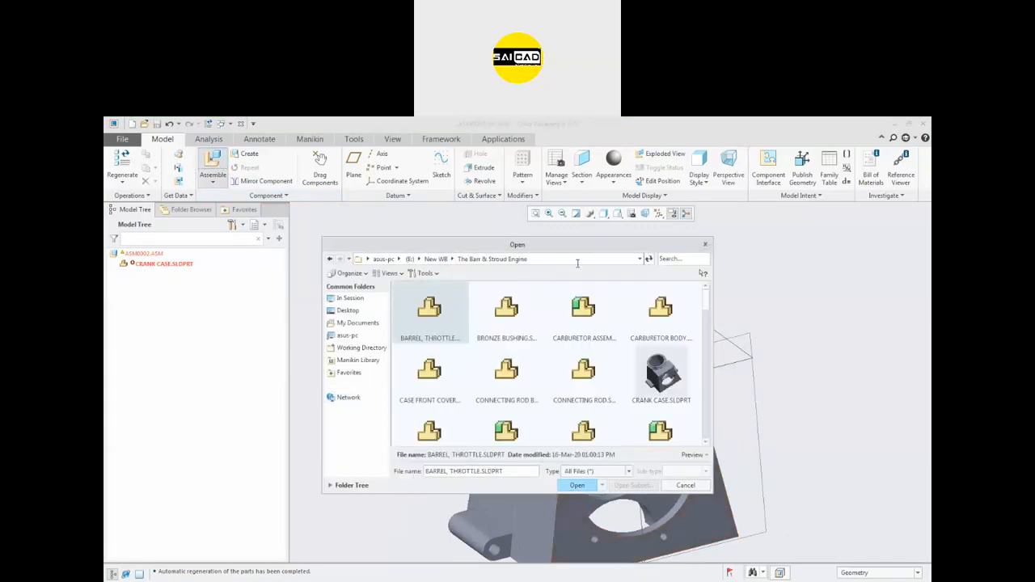
left_click(541, 327)
left_click(508, 396)
left_click(507, 431)
scroll(507, 405, "down", 2)
scroll(508, 396, "up", 1)
scroll(464, 376, "up", 1)
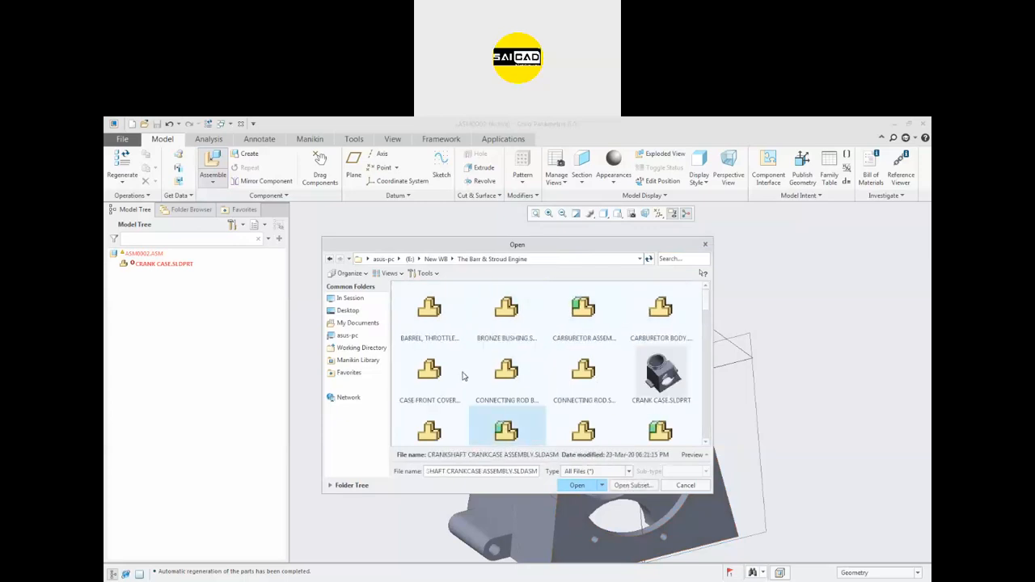
left_click(441, 340)
left_click(509, 331)
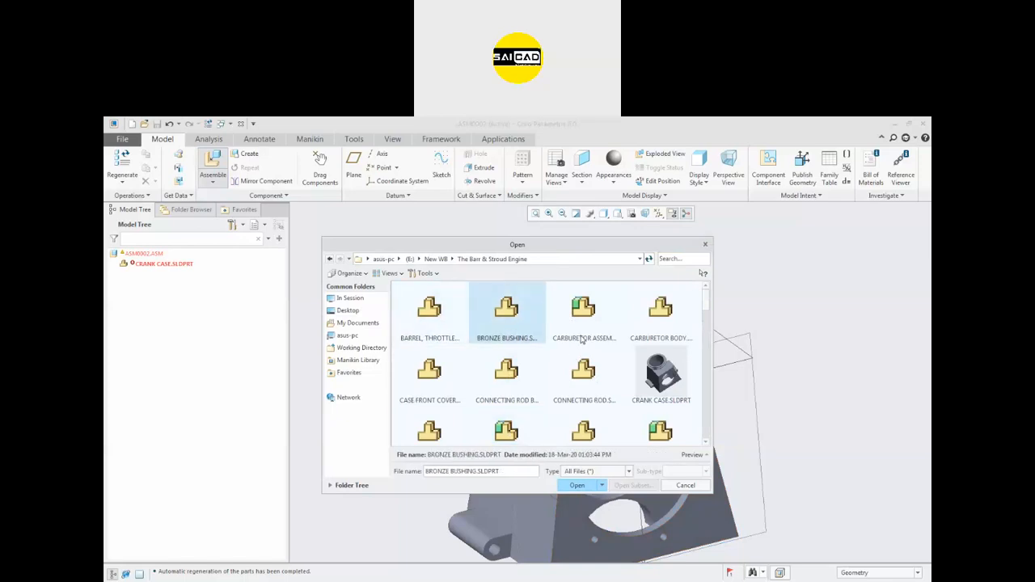
left_click(581, 342)
left_click(518, 334)
left_click(656, 338)
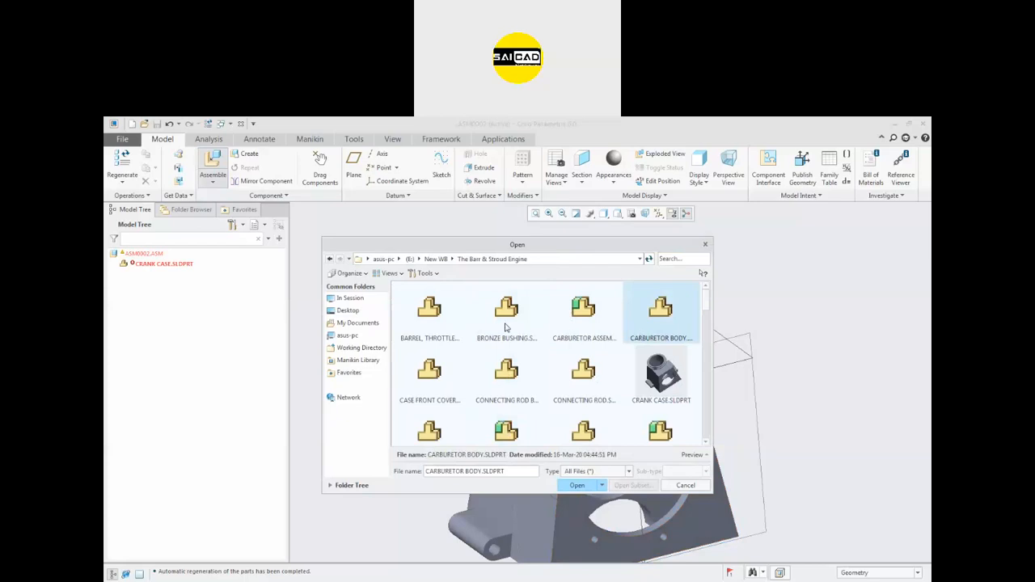
left_click(506, 326)
left_click(577, 486)
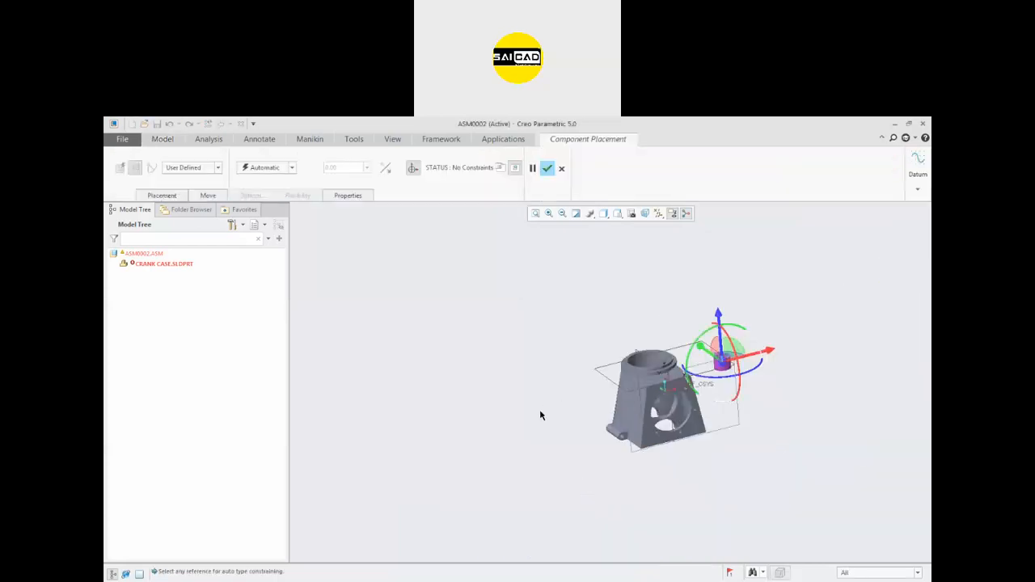
scroll(652, 397, "down", 10)
scroll(709, 350, "up", 6)
left_click(561, 168)
scroll(494, 300, "up", 4)
- Show all file types in The Barr & Stroud Engine folder and insert the final assembly file without placement constraints
left_click(210, 170)
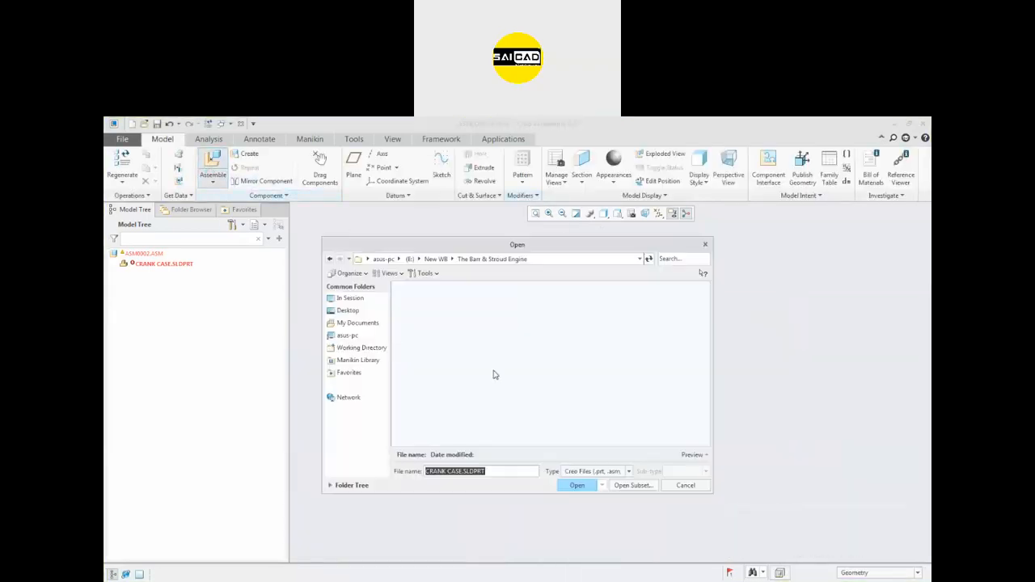
left_click(604, 471)
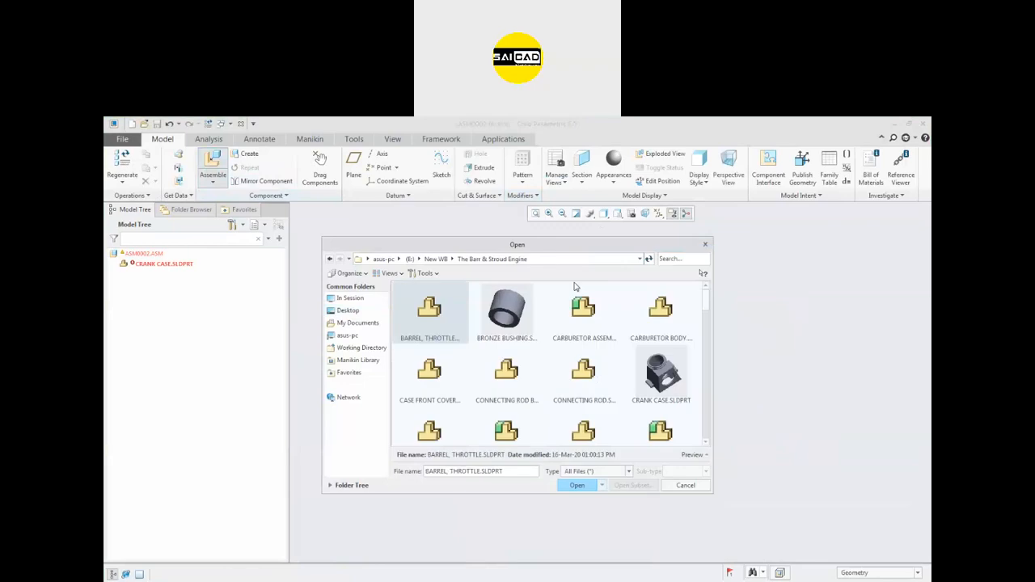
left_click(586, 251)
left_click(584, 374)
scroll(524, 427, "down", 6)
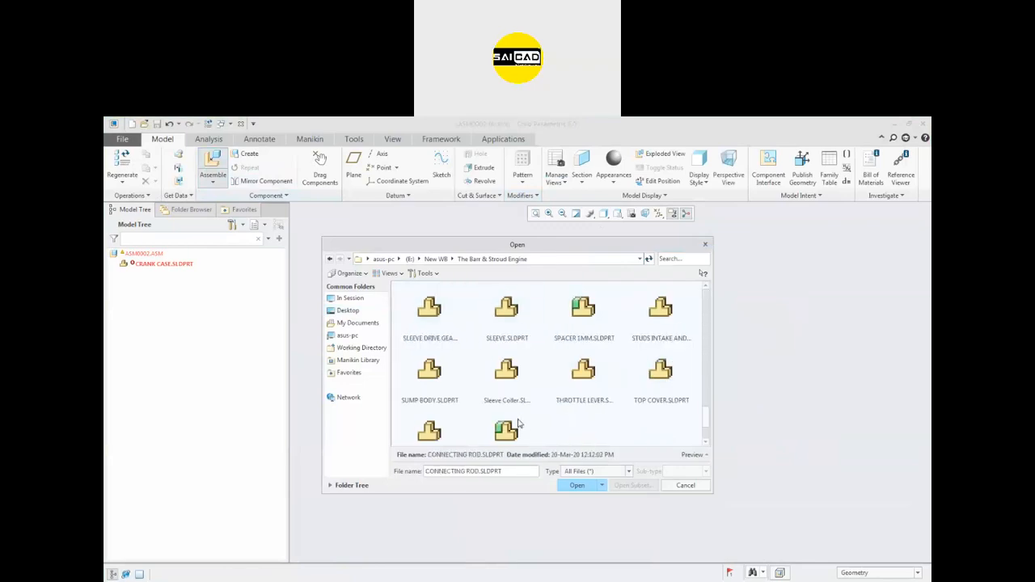
left_click(442, 398)
mouse_move(484, 398)
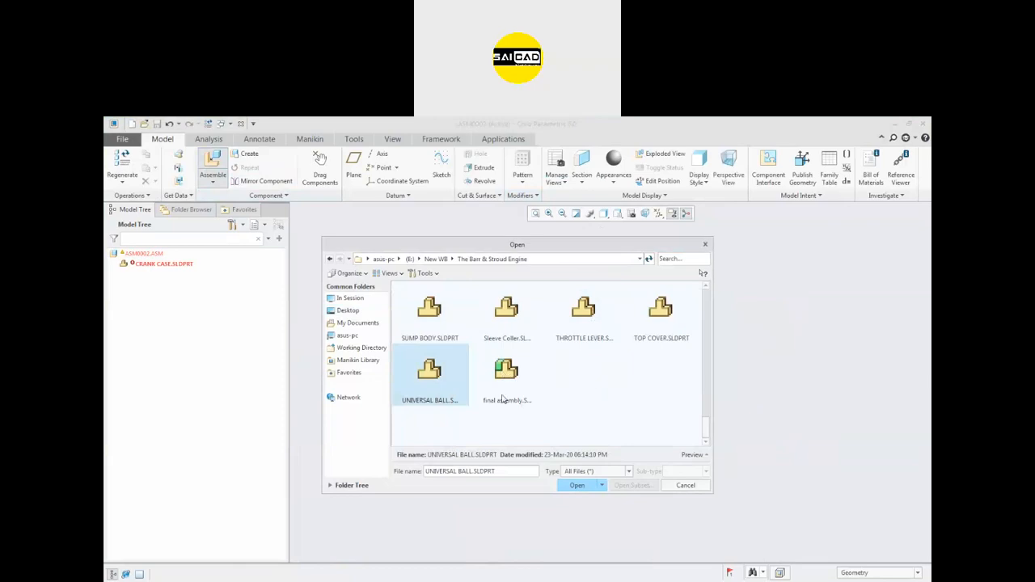
left_click(504, 378)
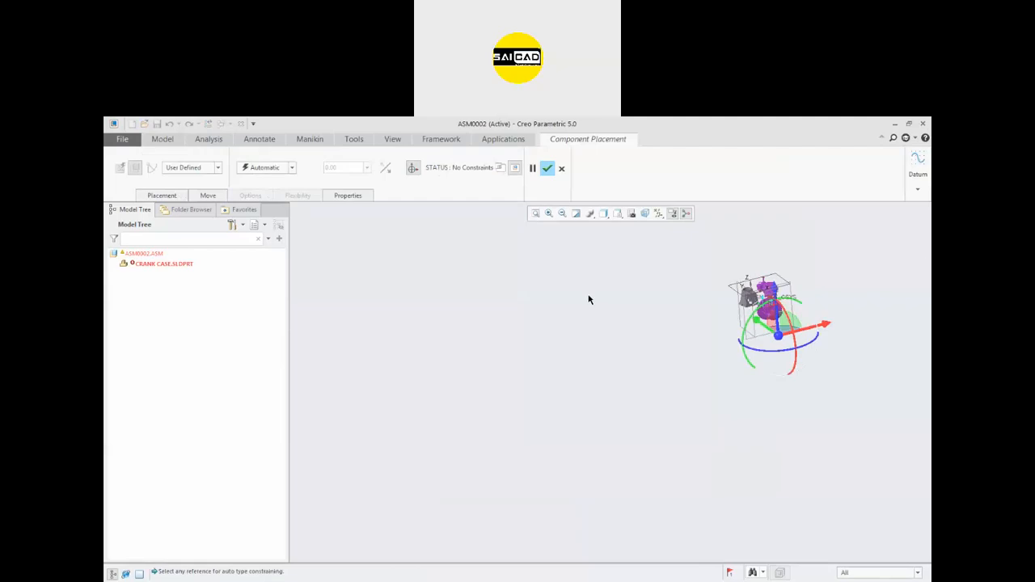
scroll(683, 269, "down", 4)
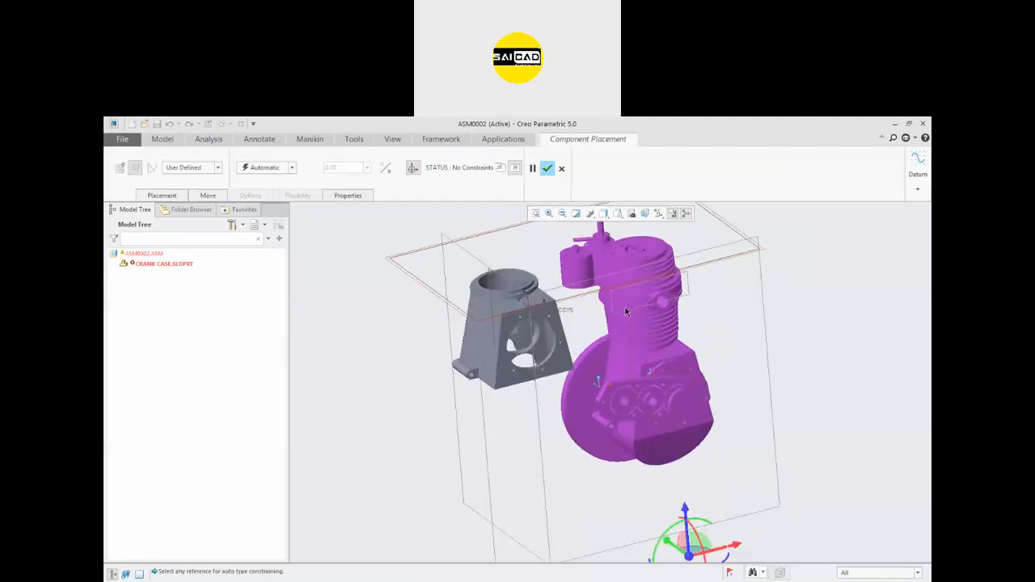
left_click(548, 169)
- Delete the separate CRANK CASE.SLDPRT component from the top-level assembly
left_click(166, 265)
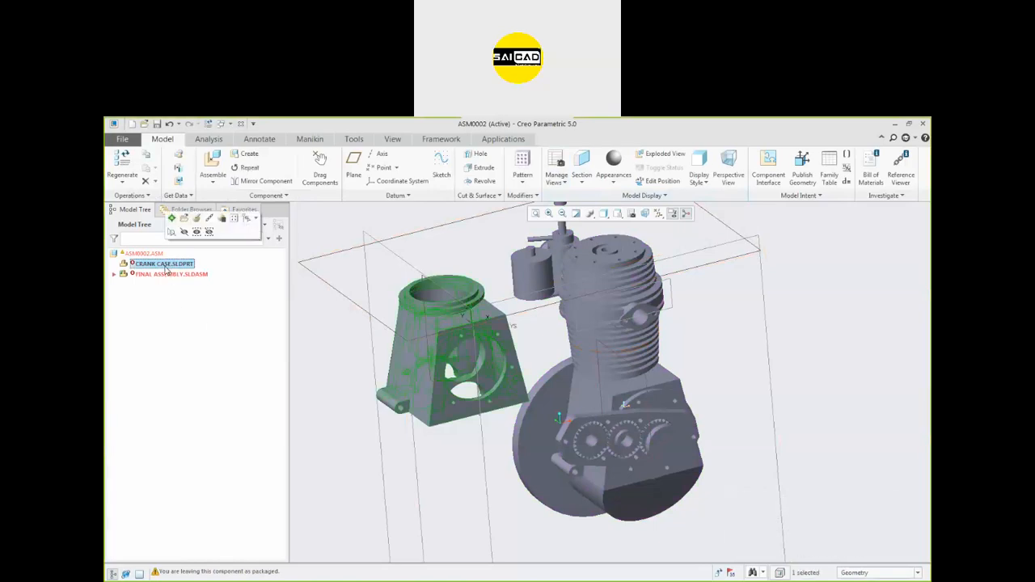
key("Delete")
left_click(489, 368)
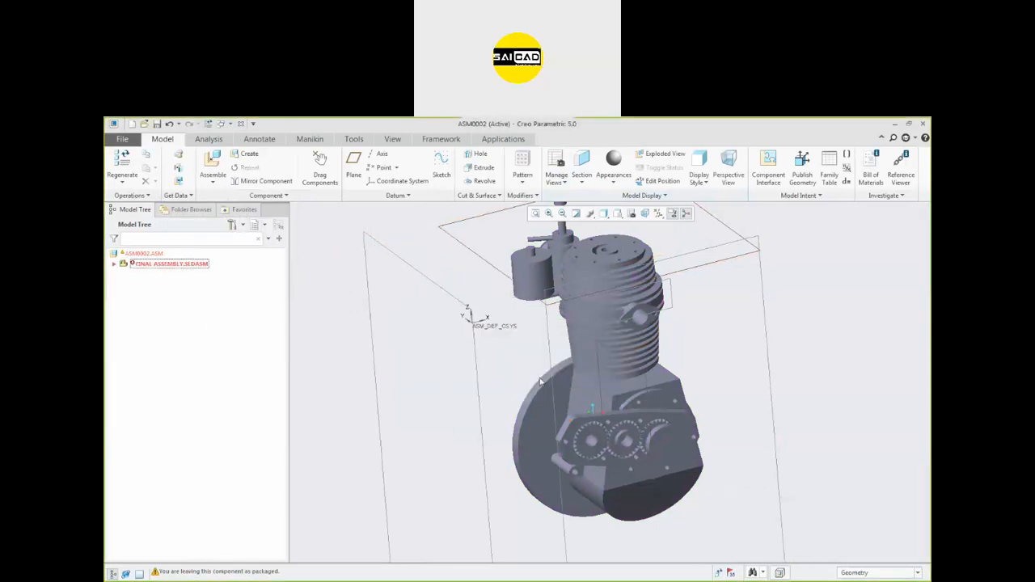
scroll(621, 402, "down", 3)
middle_click_drag(565, 396, 581, 383)
scroll(581, 383, "up", 3)
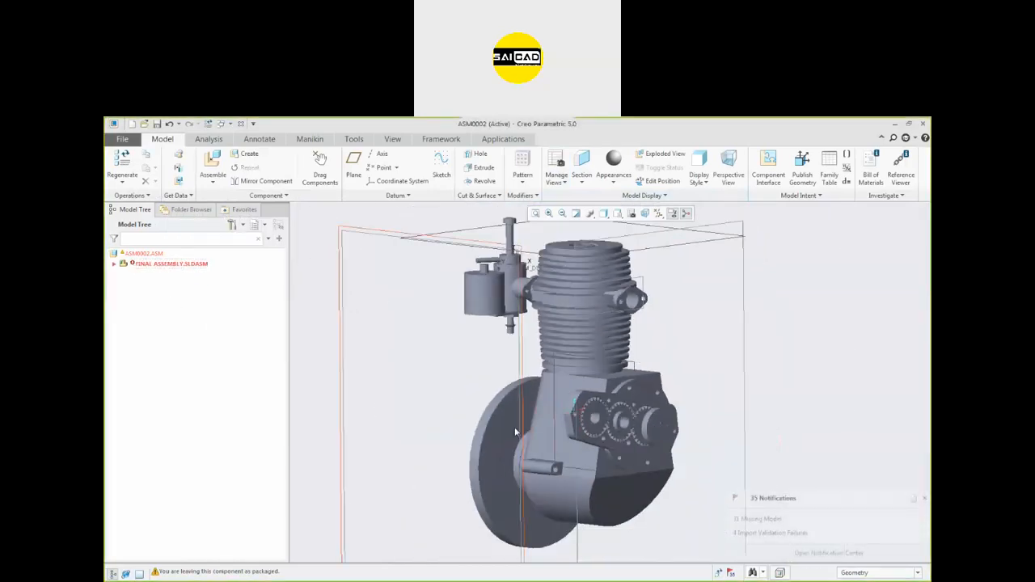
- Expand FINAL ASSEMBLY.SLDASM to list its components and select its CRANK CASE.SLDPRT
left_click(514, 426)
left_click(174, 274)
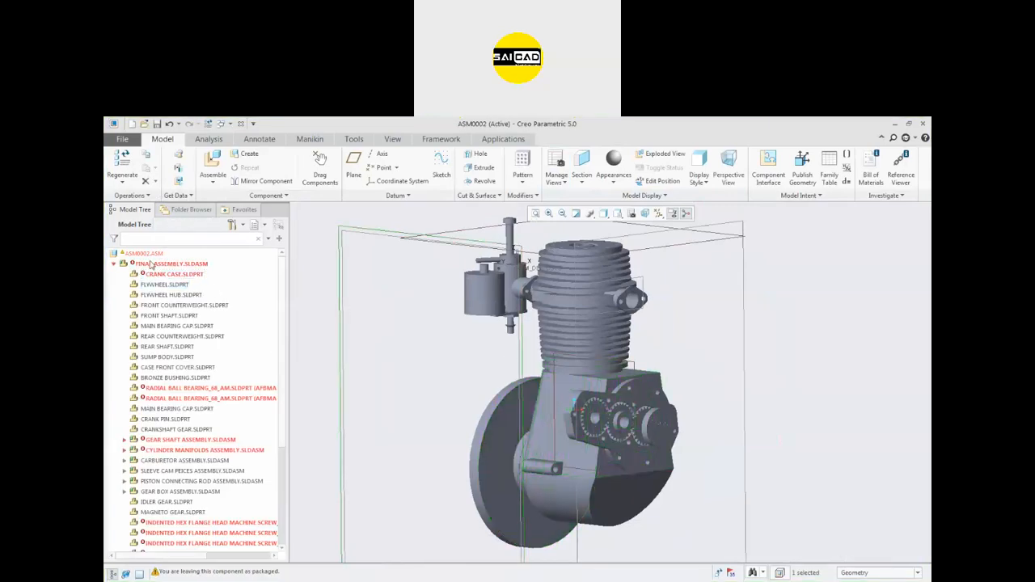
scroll(490, 352, "up", 3)
scroll(513, 348, "down", 2)
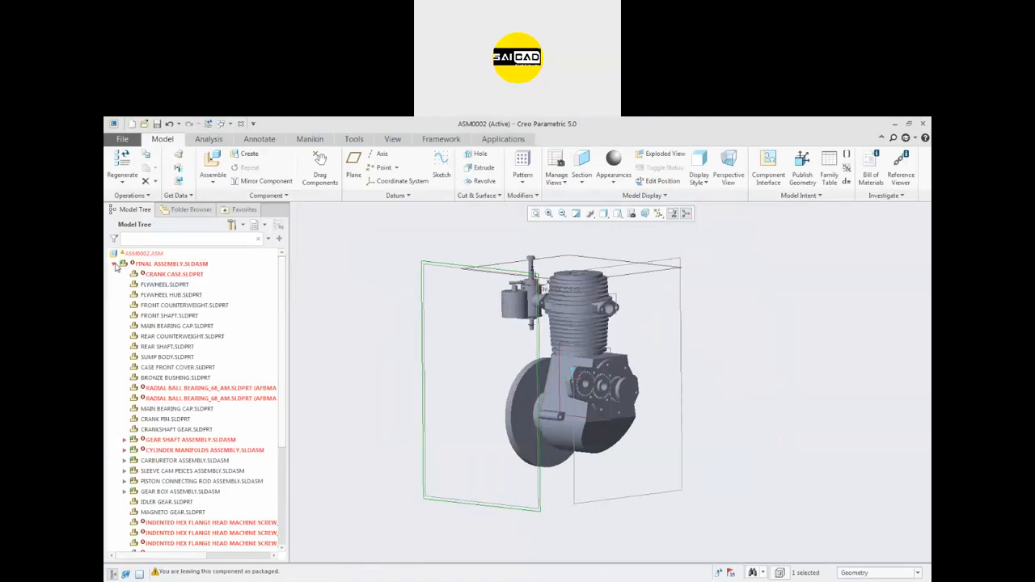
left_click(163, 274)
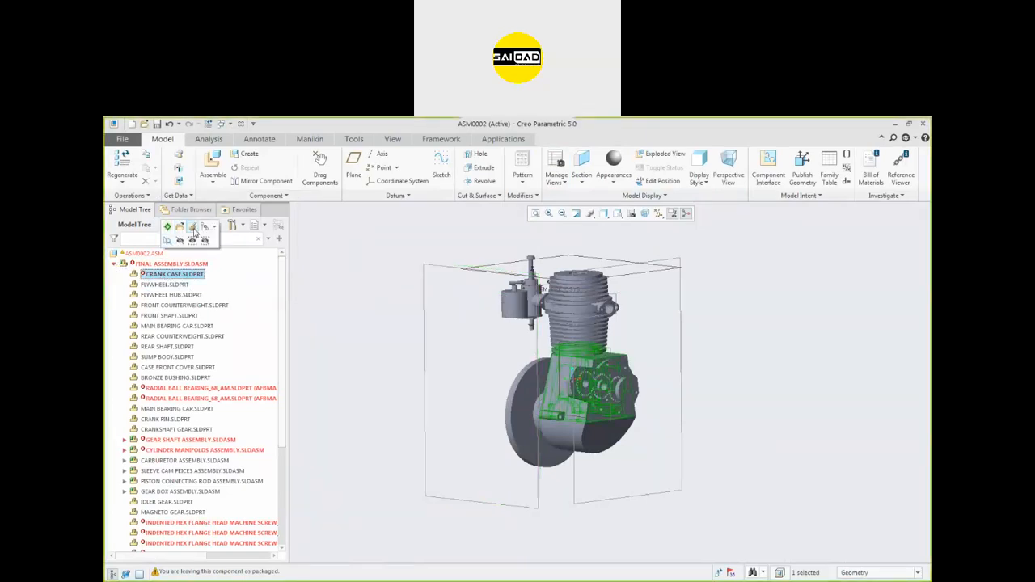
- Redefine the placement of FINAL ASSEMBLY.SLDASM with a Default constraint and accept it
left_click(169, 263)
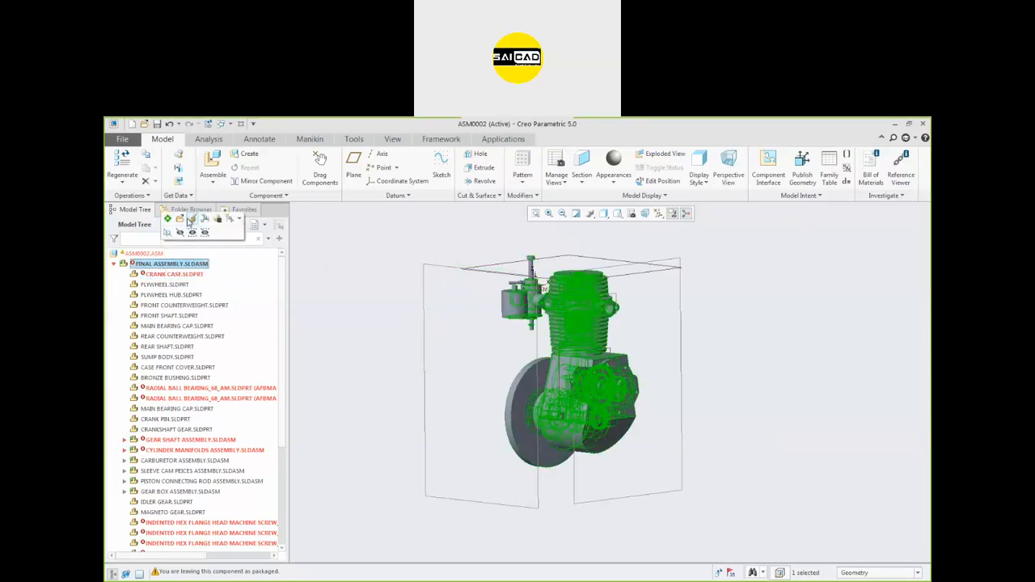
left_click(191, 220)
right_click(463, 317)
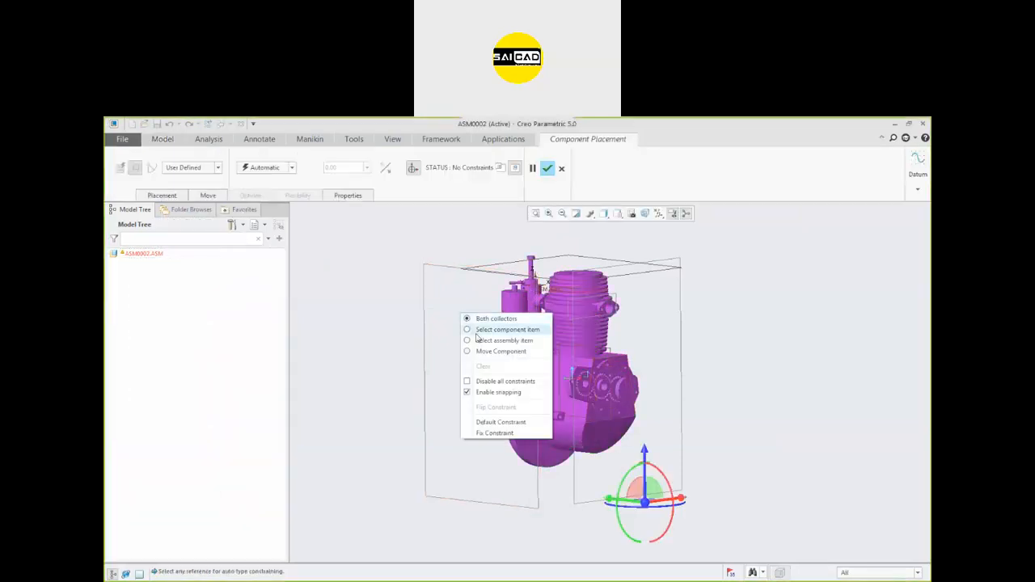
left_click(489, 422)
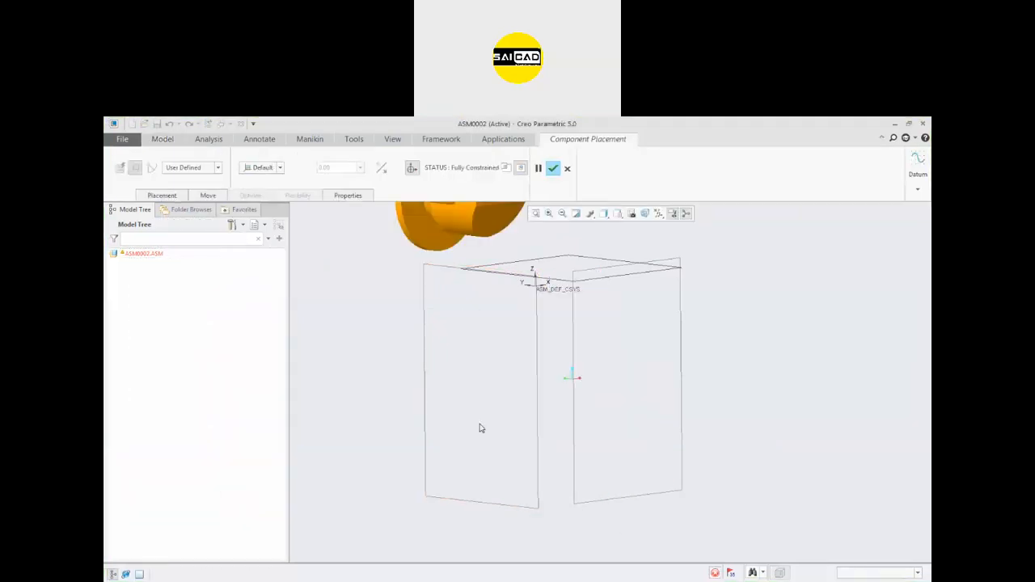
left_click(551, 169)
- Expand FINAL ASSEMBLY.SLDASM and open its CRANK CASE.SLDPRT for placement redefinition
left_click(114, 264)
left_click(172, 274)
left_click(177, 225)
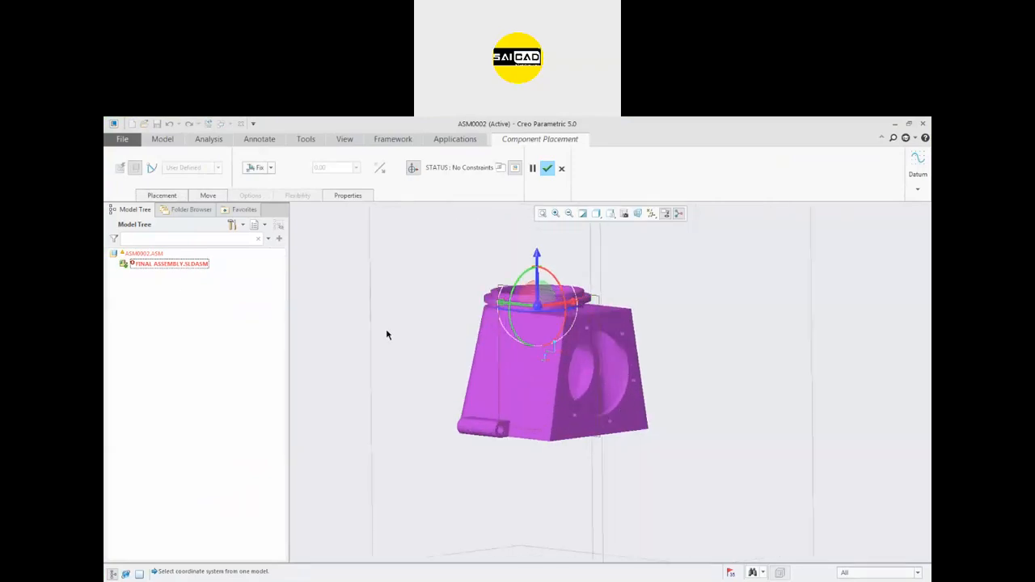
right_click(413, 256)
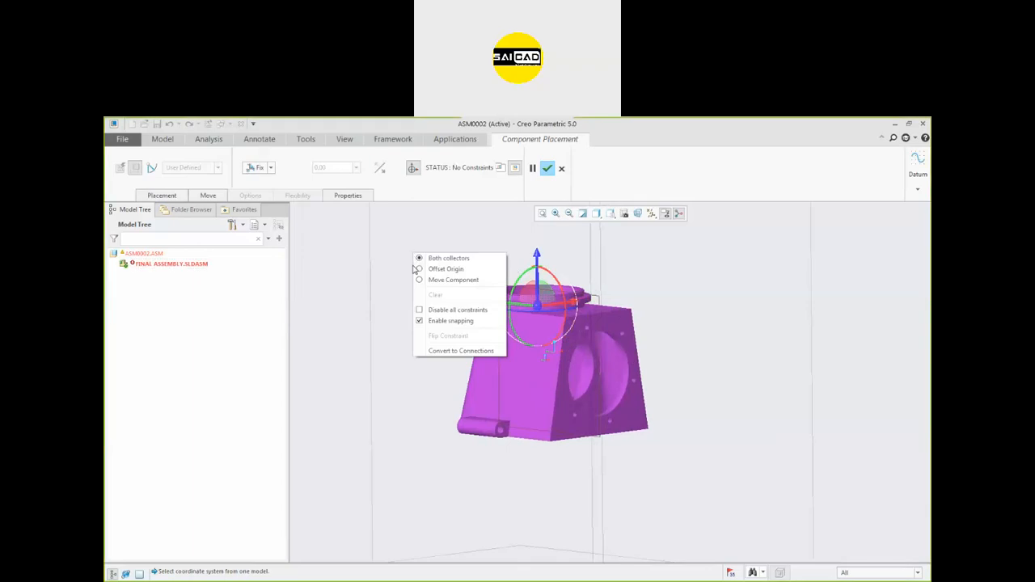
left_click(402, 322)
left_click(270, 168)
left_click(266, 177)
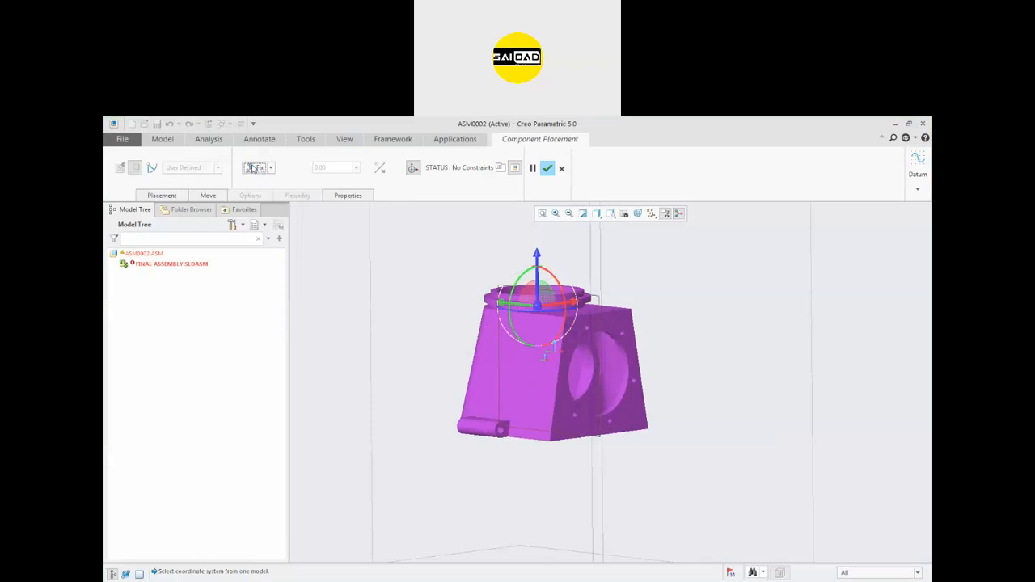
- Delete the crank case's Fix constraint, assign a Default constraint in its place and accept the placement
left_click(171, 195)
right_click(186, 225)
left_click(200, 223)
left_click(218, 169)
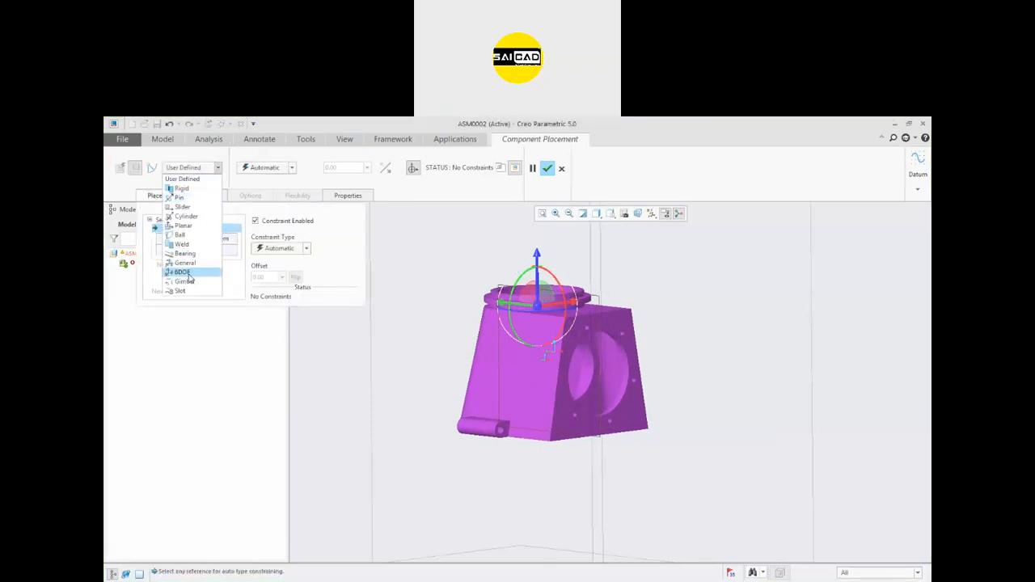
left_click(254, 168)
left_click(254, 168)
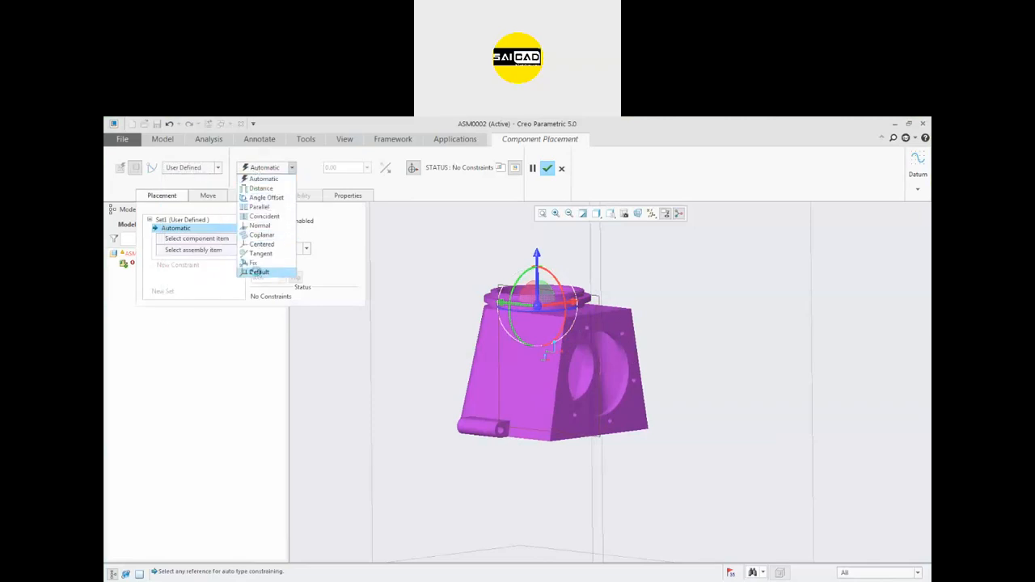
left_click(257, 273)
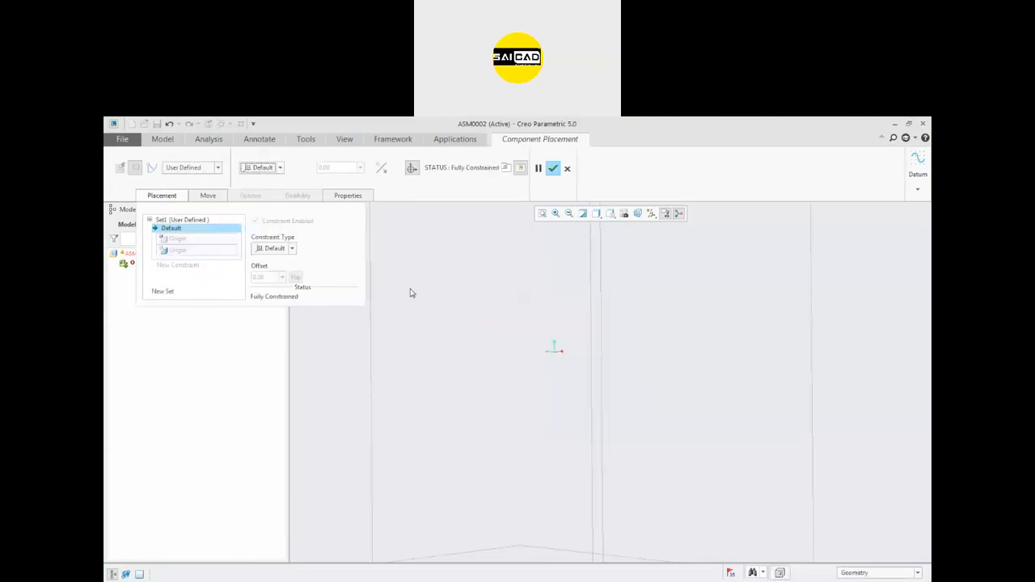
left_click(554, 168)
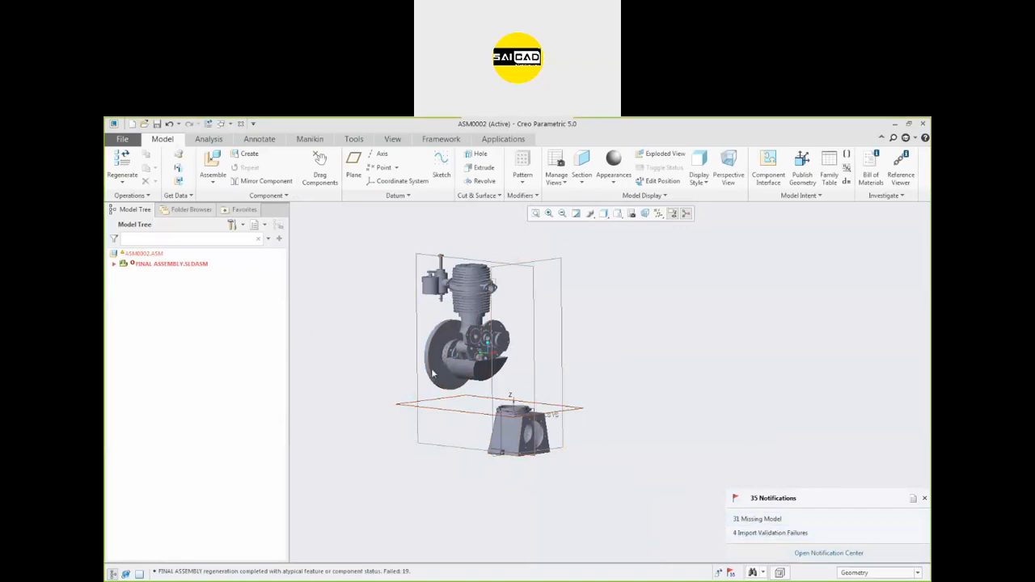
- Expand FINAL ASSEMBLY.SLDASM and highlight the flywheel, front shaft, main bearing cap and crankshaft gear to locate them in the model
scroll(477, 372, "down", 2)
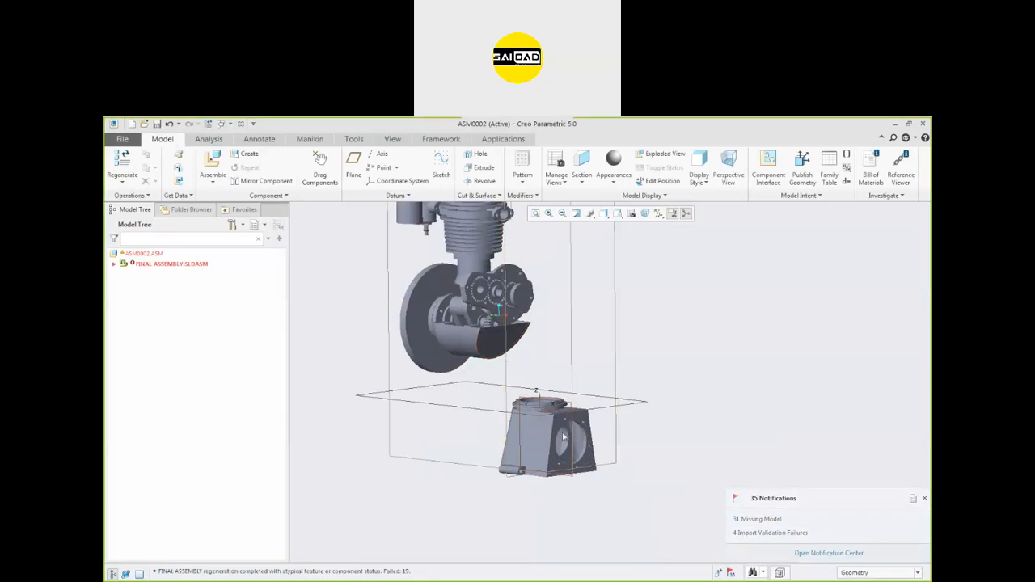
middle_click_drag(499, 408, 488, 312)
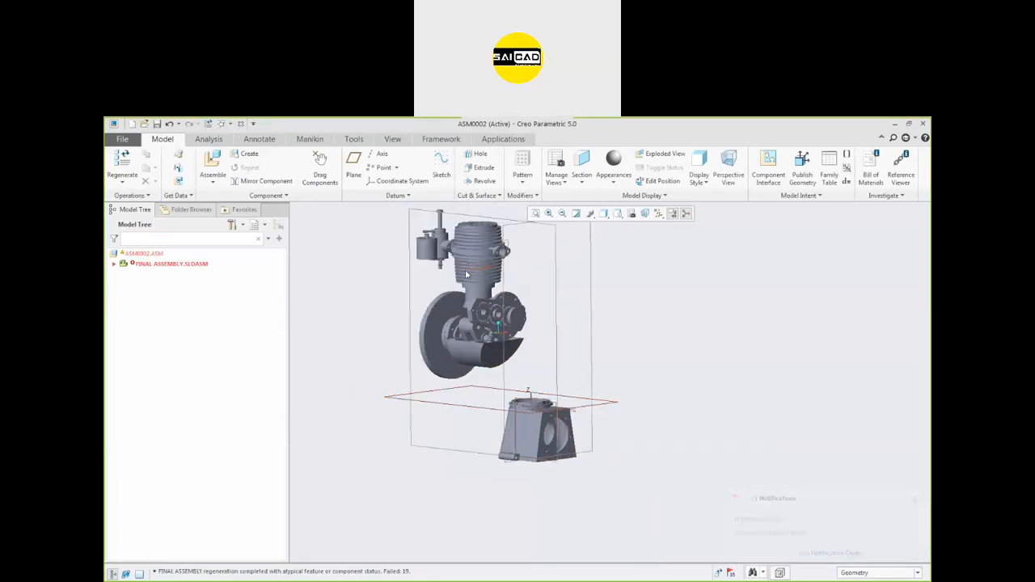
left_click(115, 264)
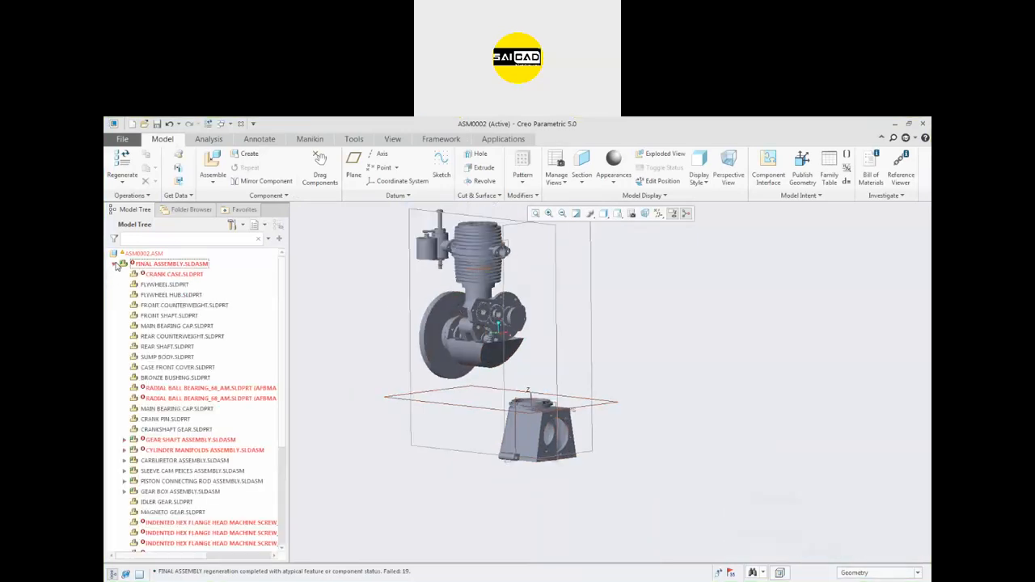
left_click(150, 286)
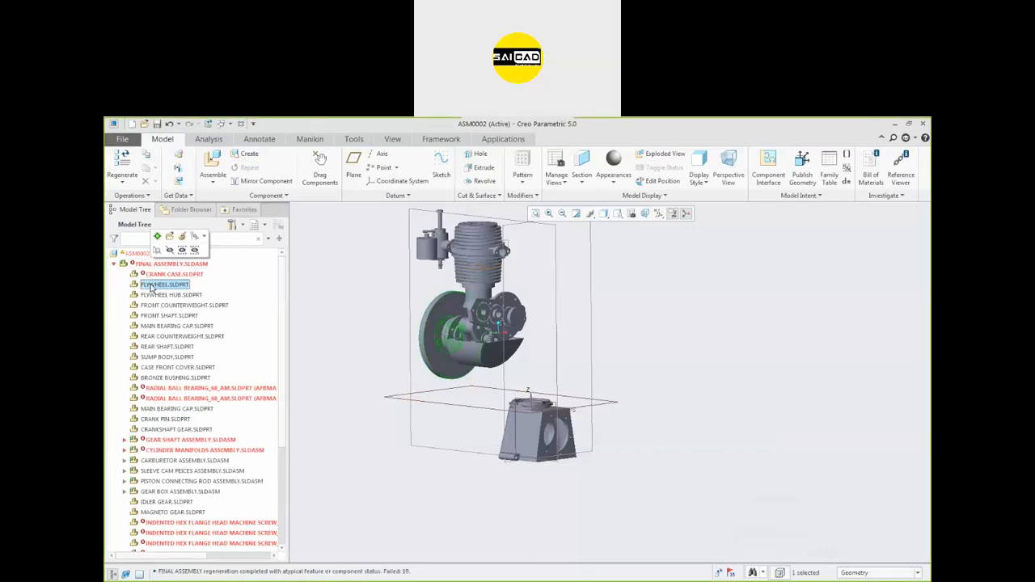
left_click(163, 316)
left_click(175, 409)
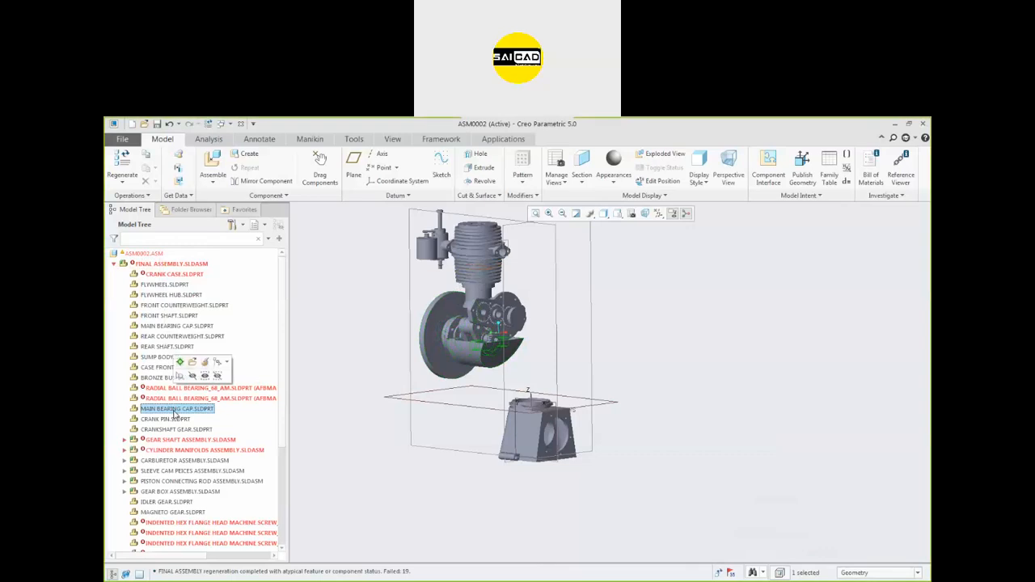
left_click(176, 428)
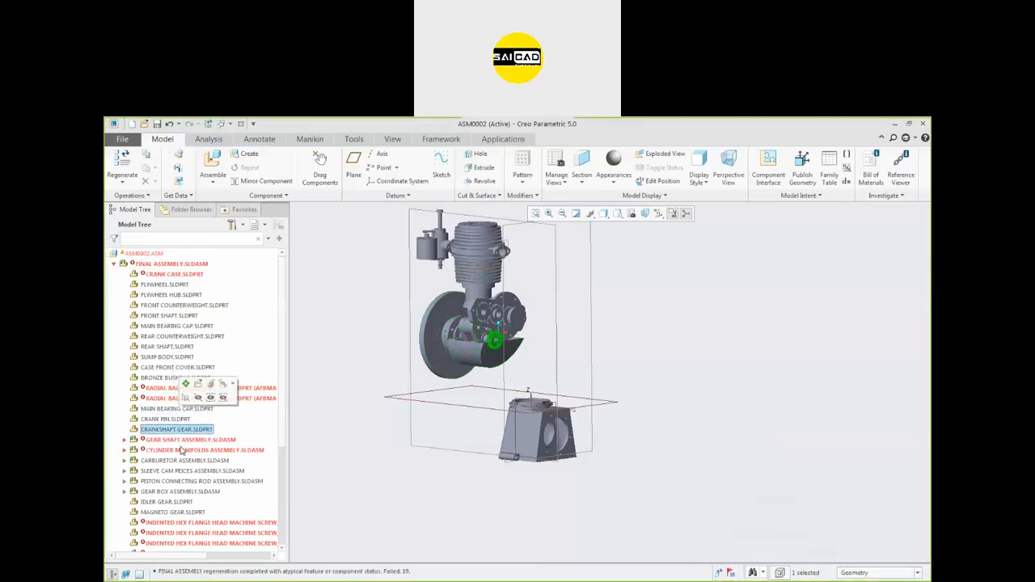
- Open CYLINDER MANIFOLDS ASSEMBLY.SLDASM for placement redefinition and move the cylinder well away from the rest of the engine
left_click(184, 450)
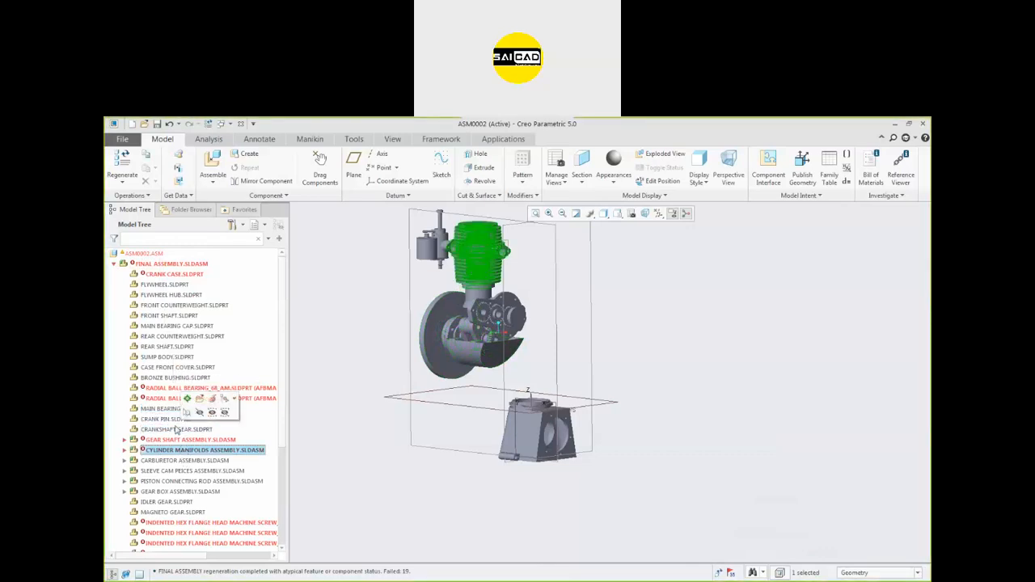
right_click(192, 452)
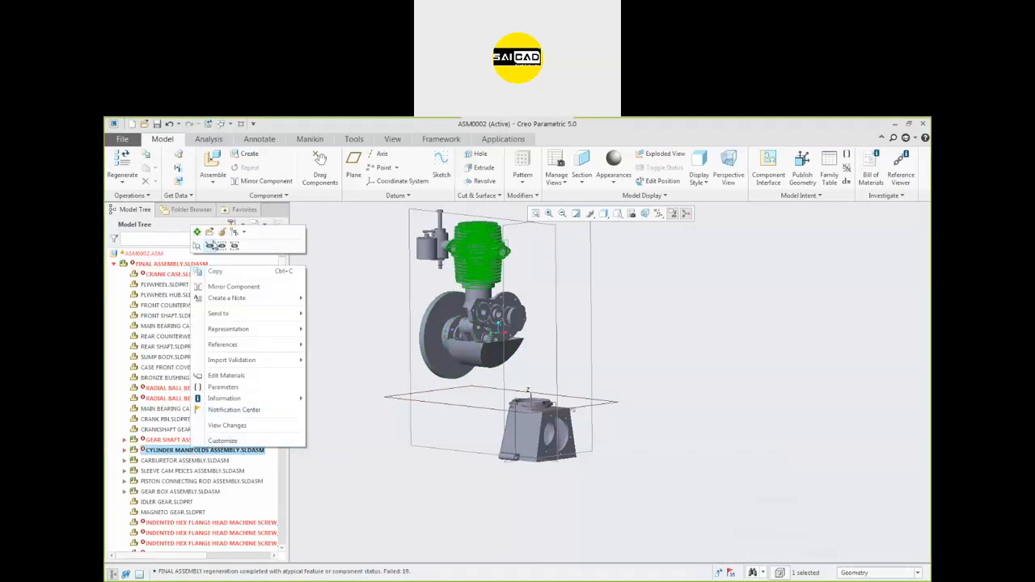
left_click(222, 232)
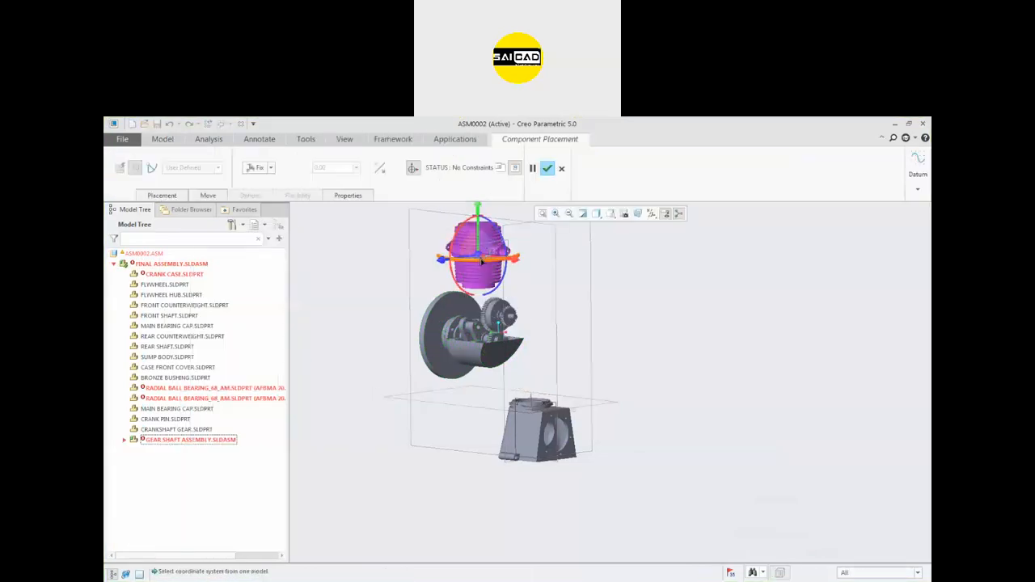
left_click_drag(479, 257, 700, 380)
scroll(700, 380, "up", 3)
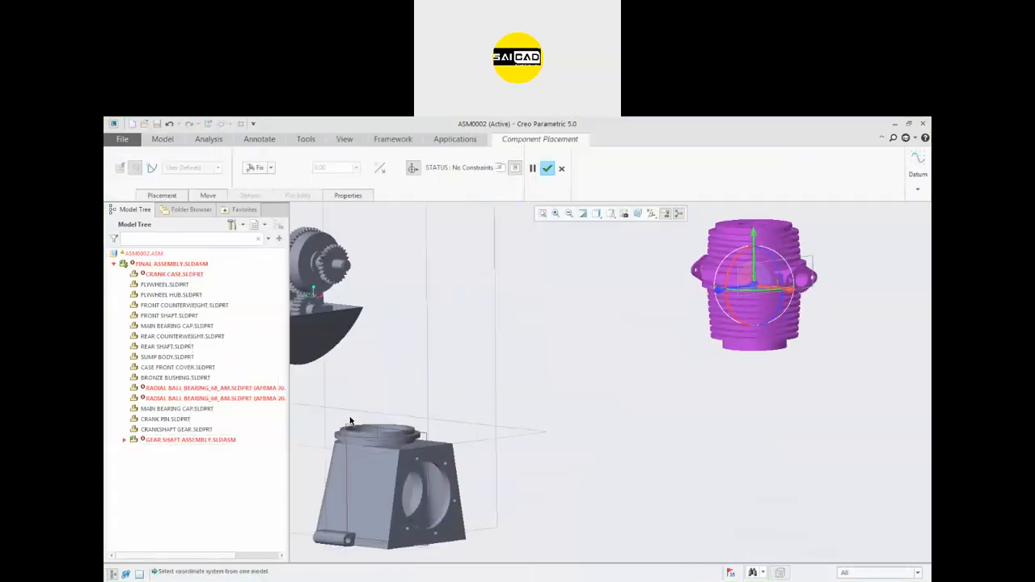
scroll(689, 373, "up", 2)
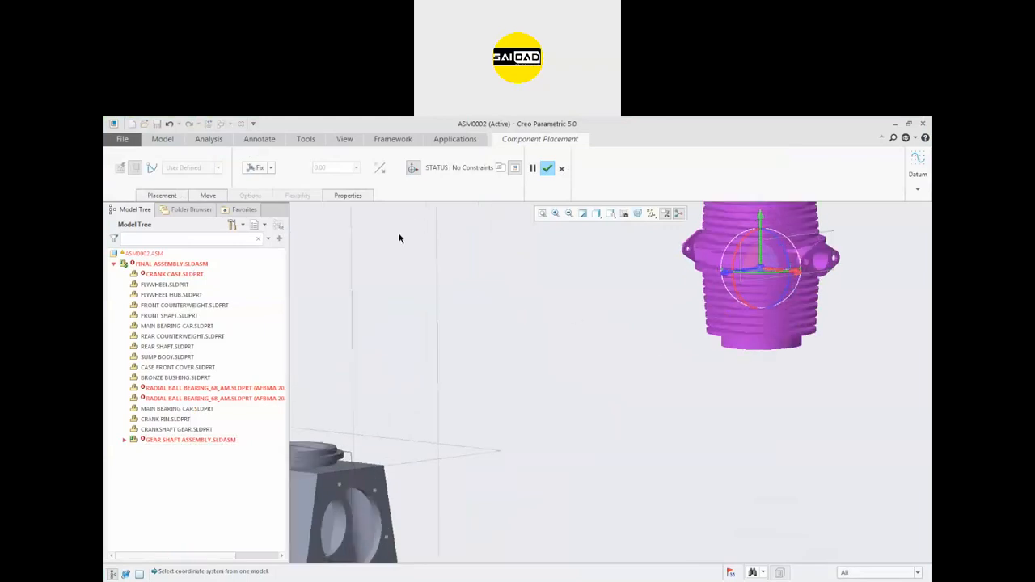
scroll(340, 239, "down", 3)
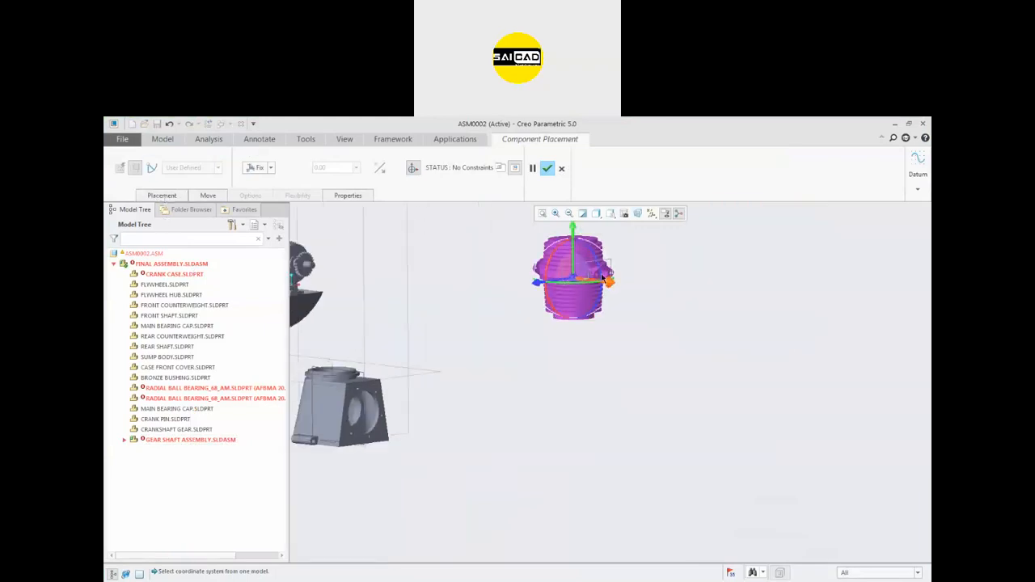
- Replace the cylinder's Fix constraint with a Coincident one between its lower cylindrical surface and the crank case's collar surface
left_click(161, 195)
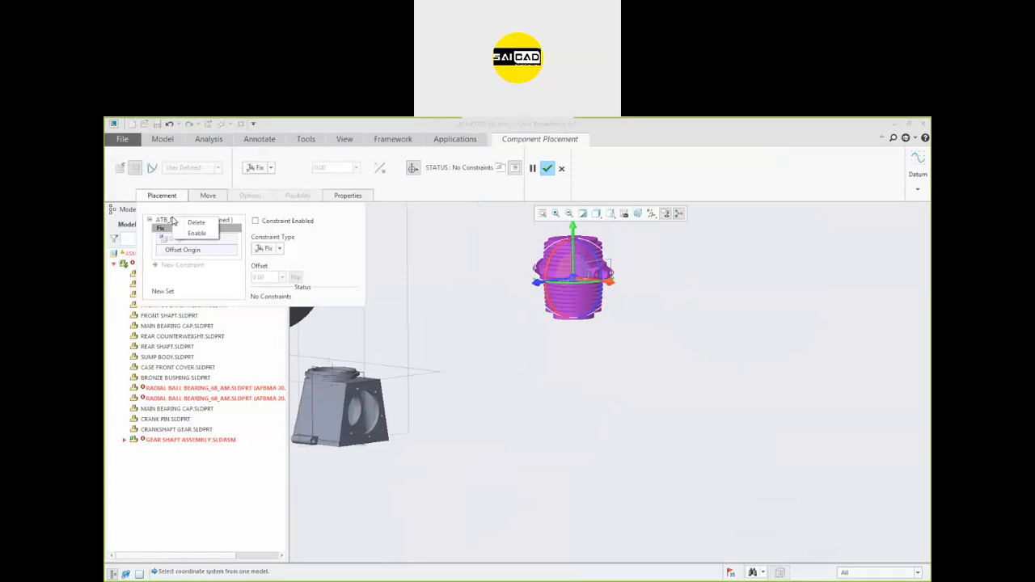
left_click(187, 169)
left_click(187, 169)
scroll(335, 367, "down", 4)
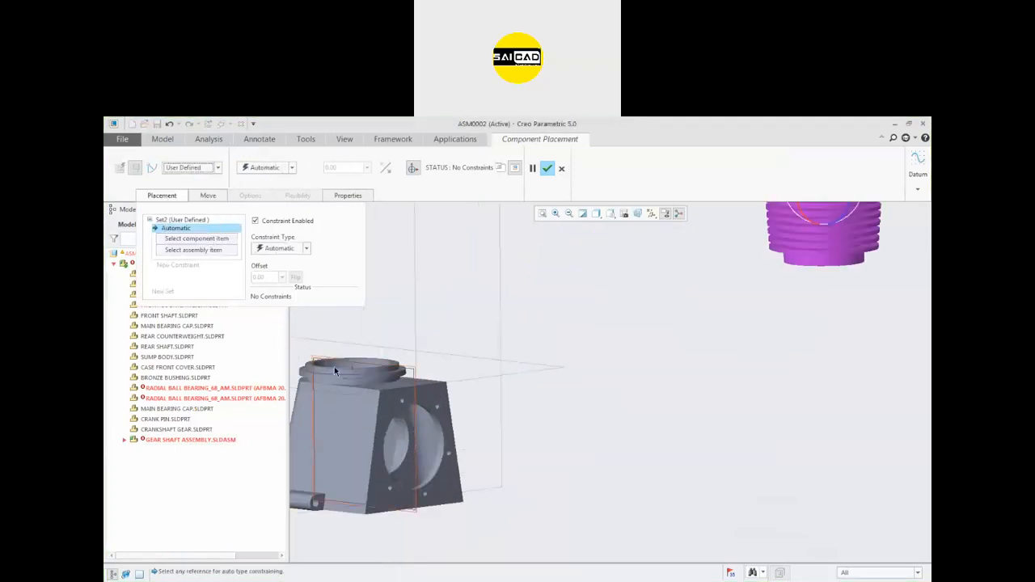
left_click(350, 381)
scroll(629, 374, "up", 2)
scroll(629, 375, "up", 1)
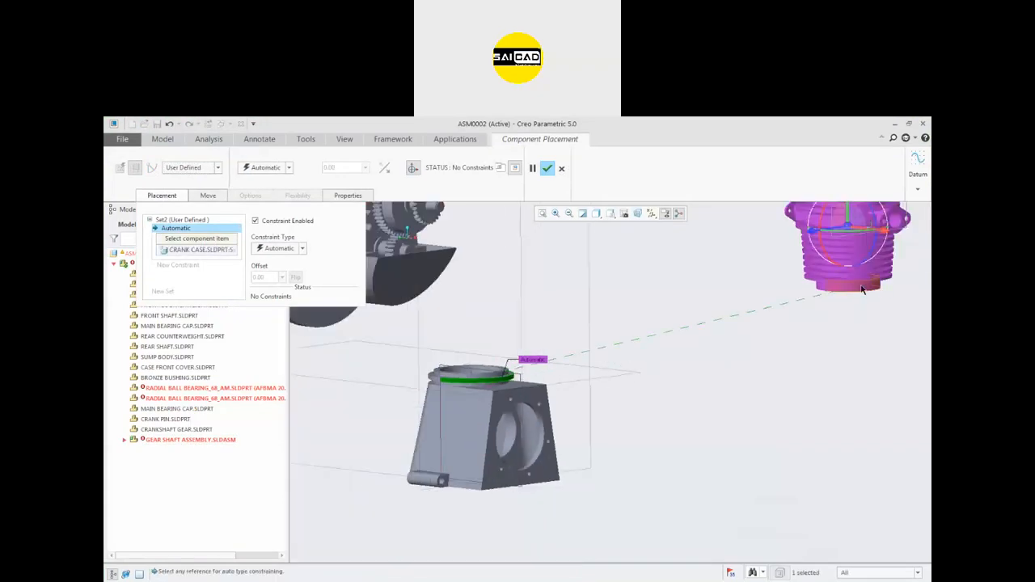
left_click(834, 291)
scroll(480, 346, "down", 3)
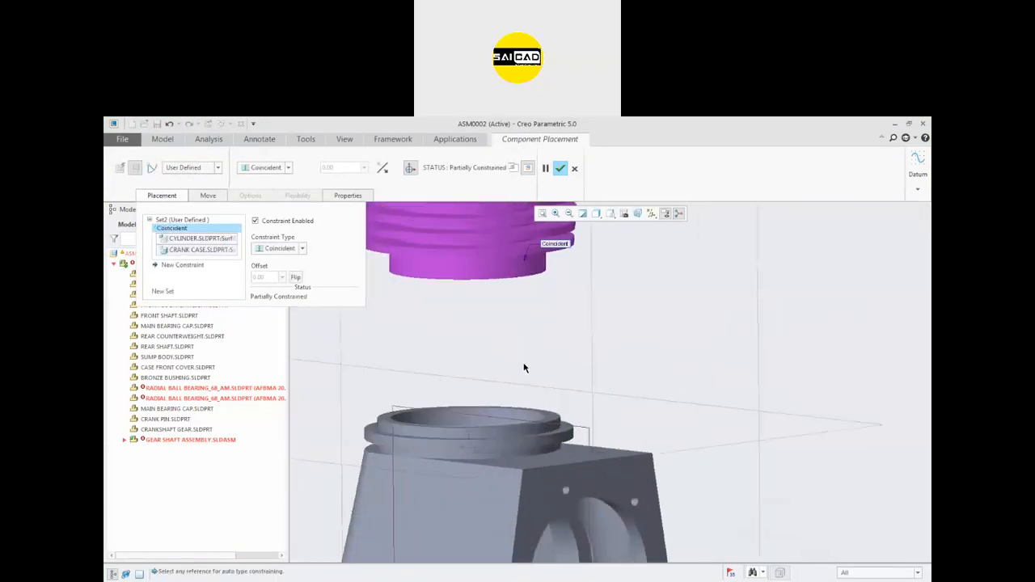
- Add a second Coincident constraint seating the cylinder on the crank case's collar and accept the placement
left_click(556, 418)
middle_click_drag(529, 358, 487, 326)
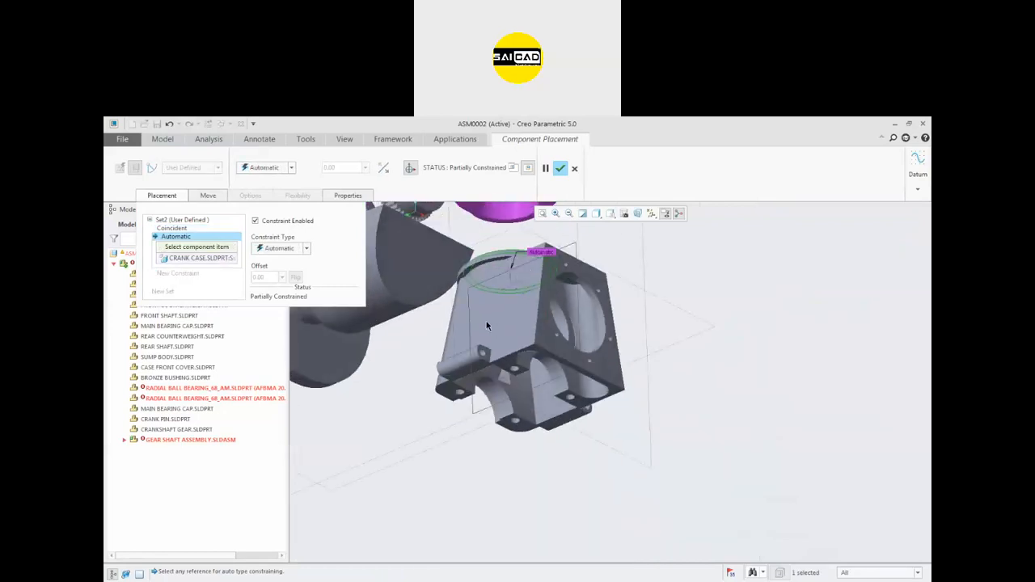
scroll(486, 326, "down", 5)
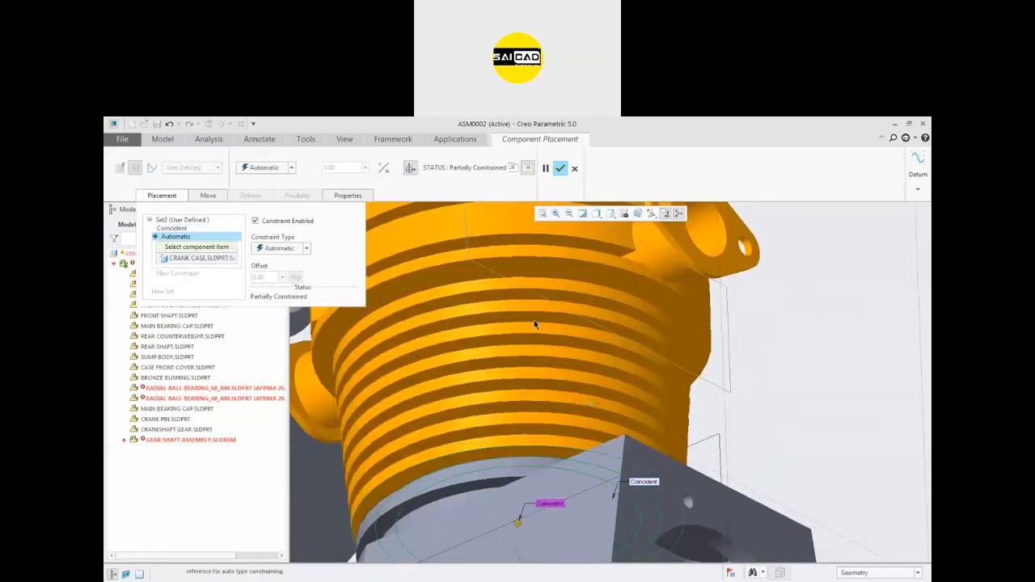
left_click(534, 320)
scroll(556, 337, "up", 3)
middle_click_drag(633, 334, 628, 350)
scroll(595, 383, "up", 3)
middle_click_drag(530, 365, 665, 309)
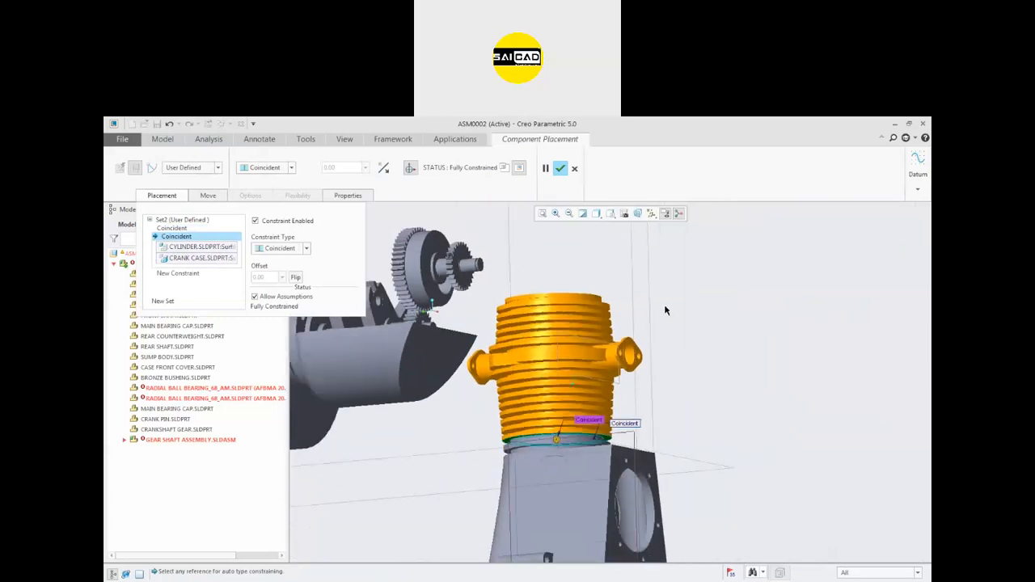
left_click(560, 169)
- Open SLEEVE CAM PEICES ASSEMBLY.SLDASM for placement redefinition and replace its existing constraint with a new automatic one
scroll(589, 429, "up", 2)
middle_click_drag(725, 356, 663, 368)
scroll(589, 429, "down", 2)
scroll(445, 413, "up", 3)
scroll(402, 323, "down", 2)
left_click(402, 283)
scroll(433, 306, "up", 3)
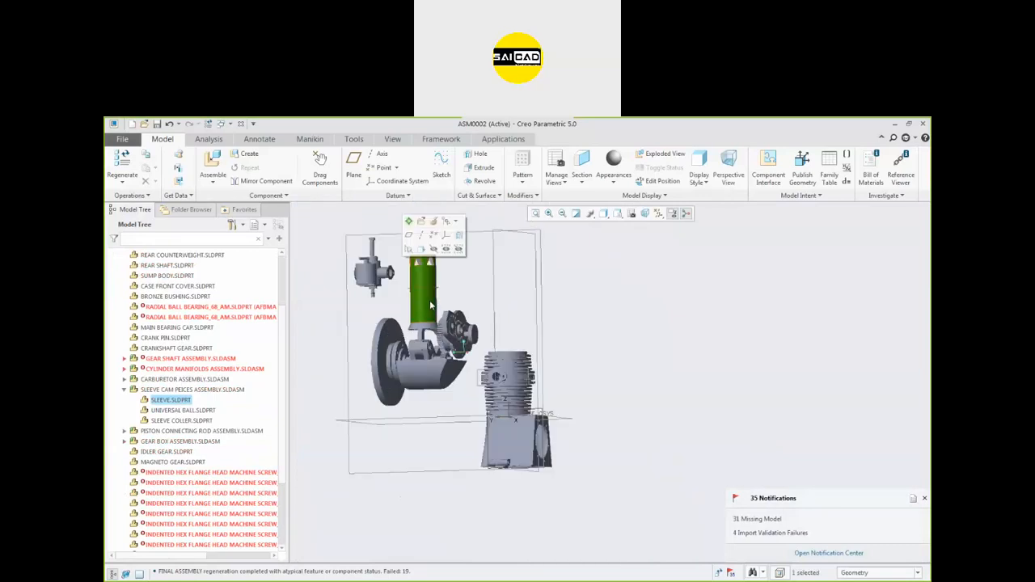
left_click(168, 393)
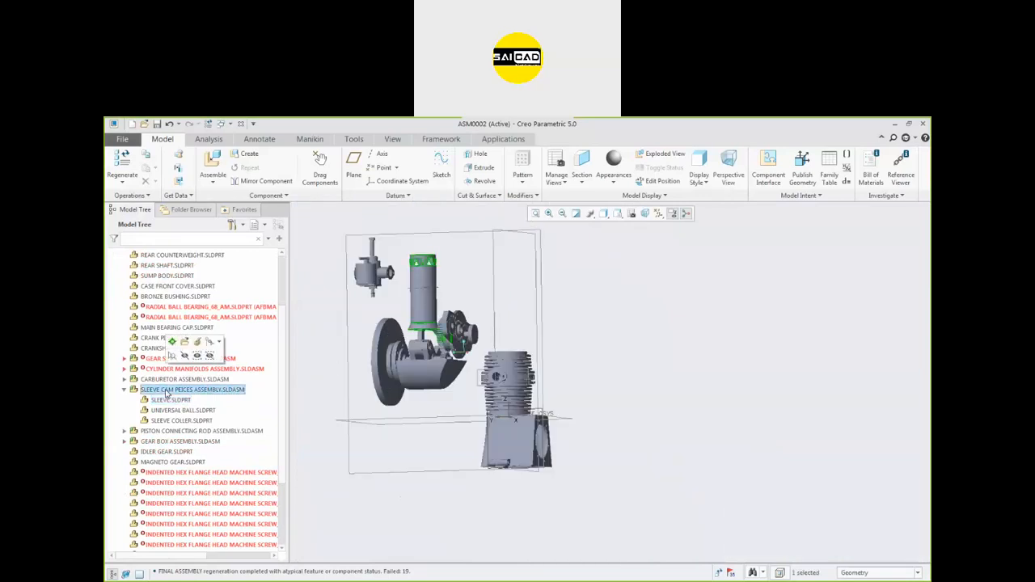
right_click(167, 392)
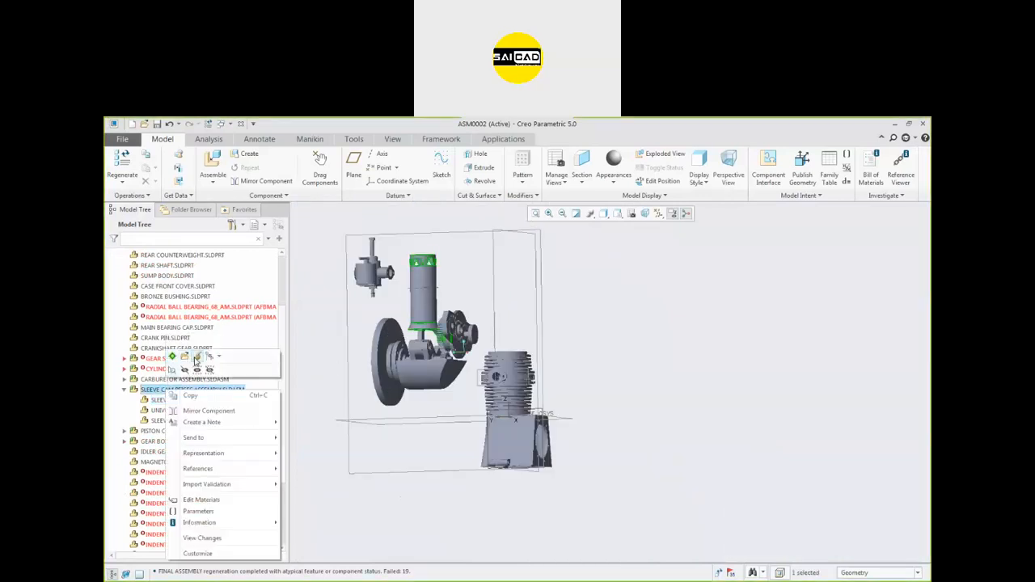
left_click(196, 358)
left_click(170, 198)
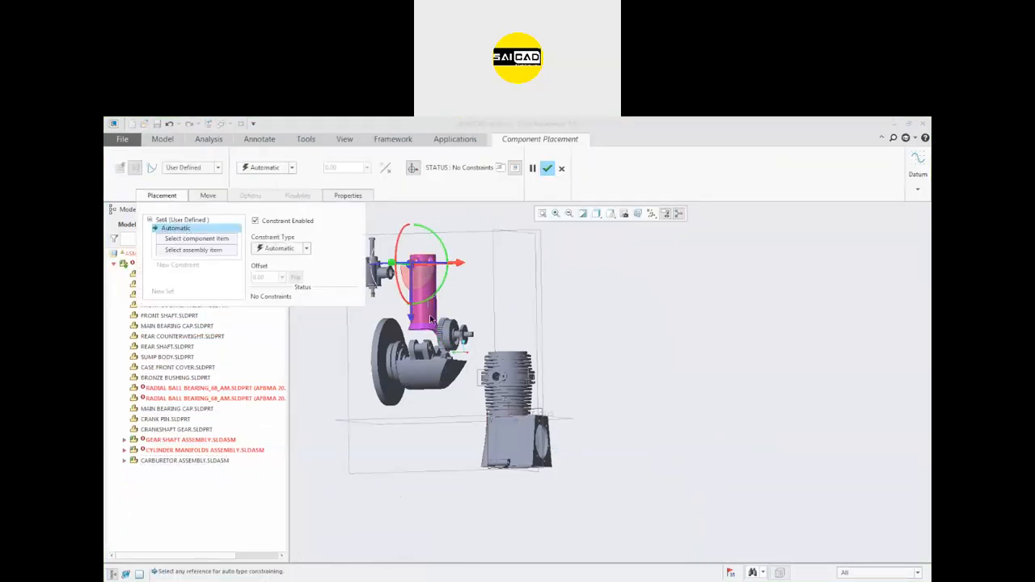
- Move the sleeve subassembly clear of the engine and try to constrain it by the sleeve's outer cylindrical surface
left_click_drag(414, 274, 660, 367)
scroll(536, 411, "down", 3)
middle_click_drag(580, 344, 702, 373)
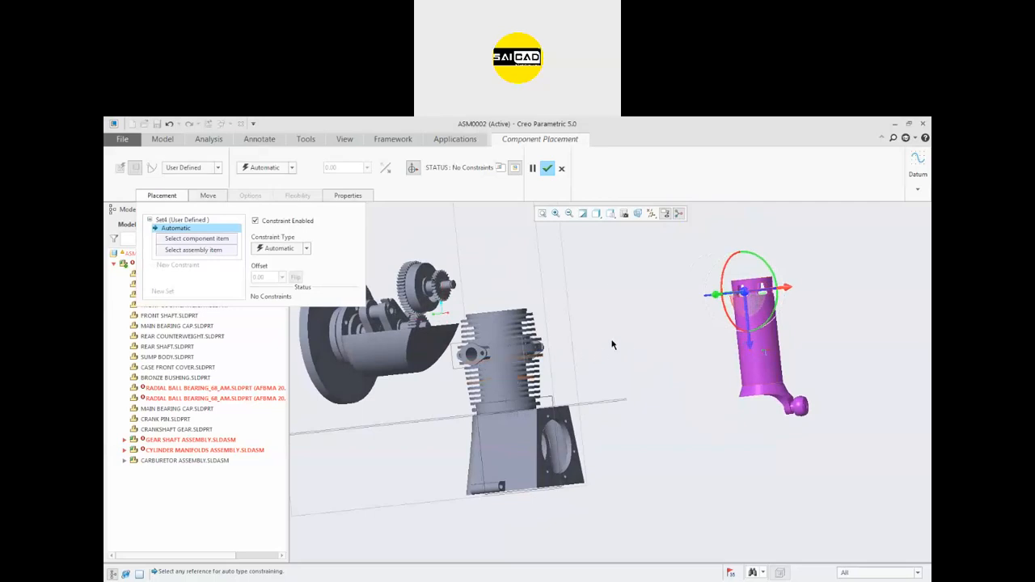
middle_click_drag(526, 391, 570, 396)
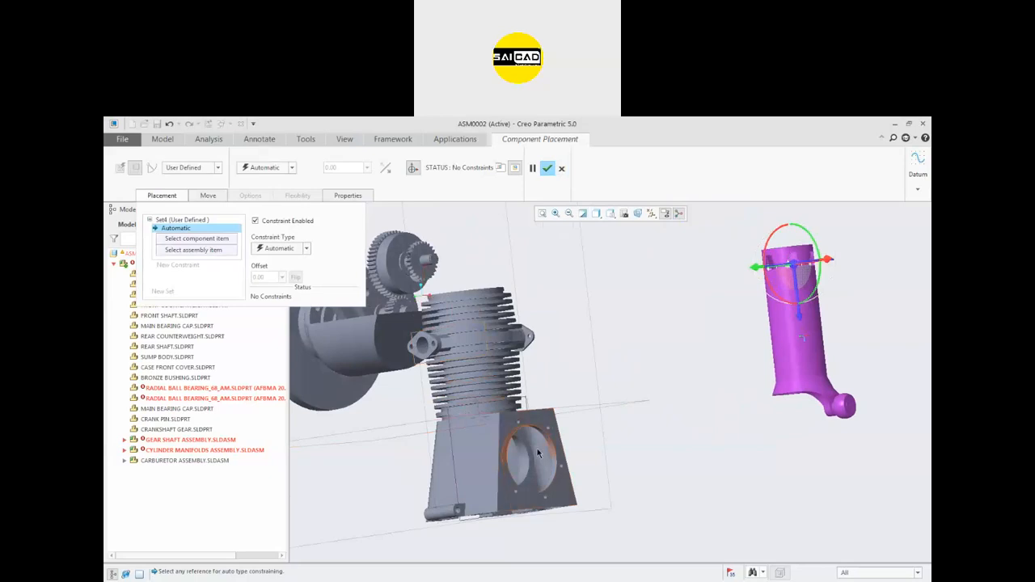
middle_click_drag(501, 450, 747, 356)
left_click(784, 245)
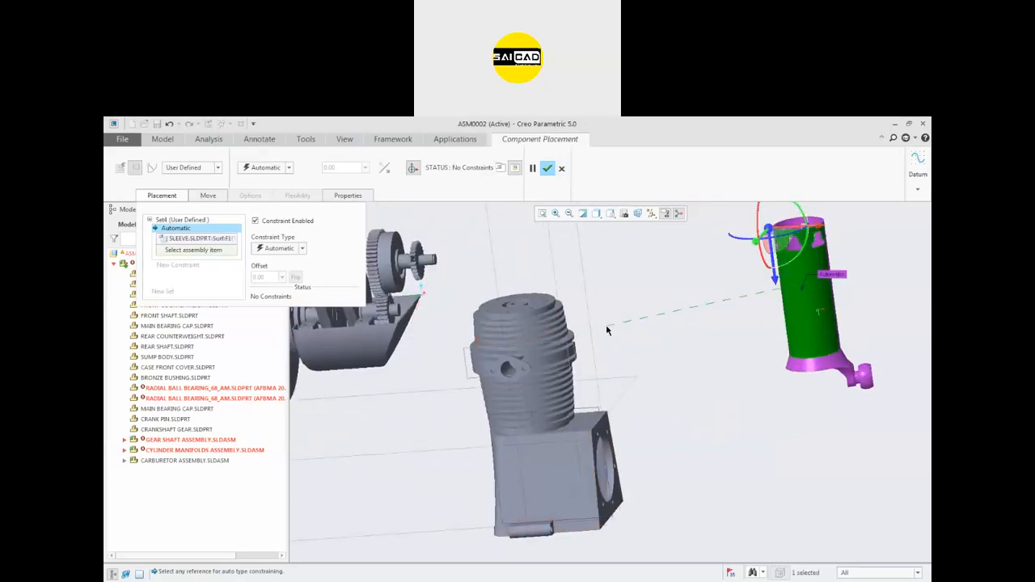
key("Escape")
left_click(519, 375)
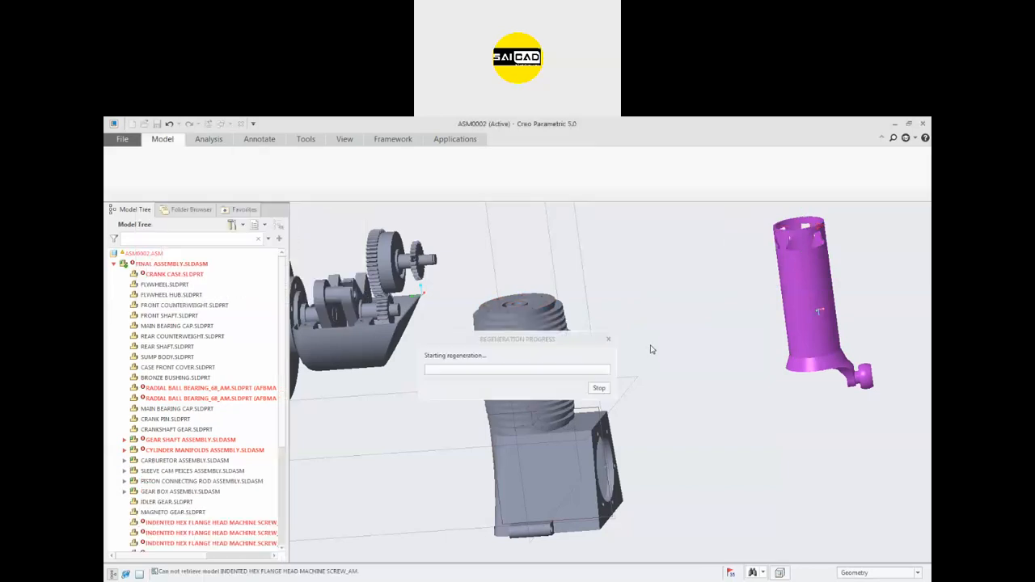
scroll(562, 372, "down", 3)
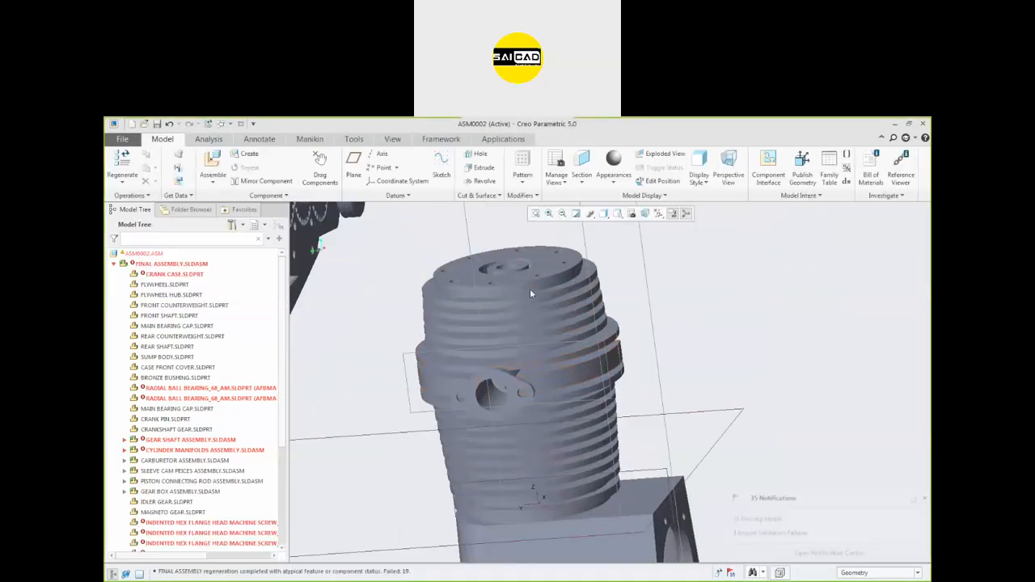
- Examine which part each entry of CYLINDER MANIFOLDS ASSEMBLY.SLDASM represents by highlighting its components one after another
left_click(530, 374)
left_click(158, 370)
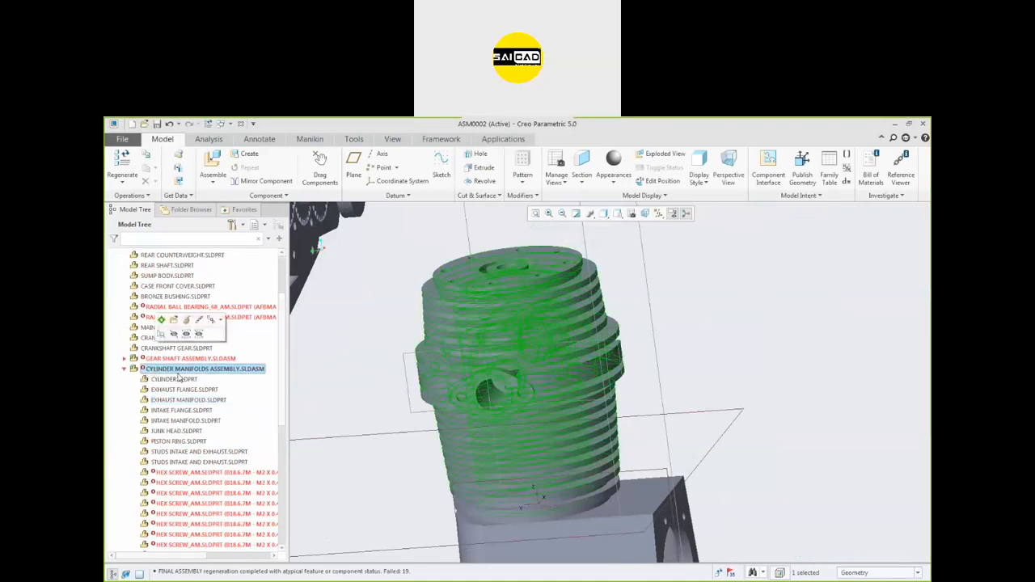
left_click(181, 380)
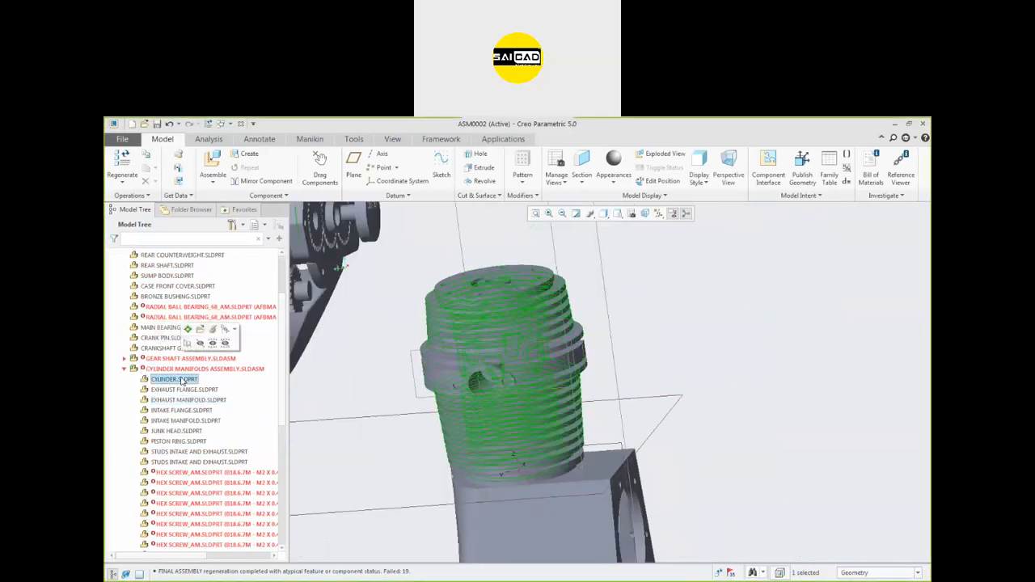
left_click(184, 390)
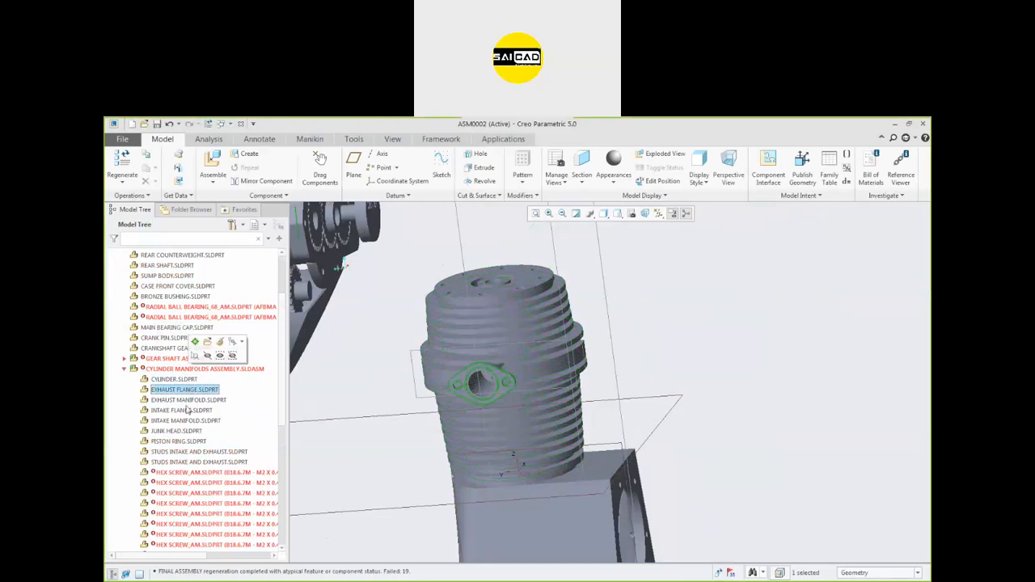
left_click(183, 399)
left_click(183, 410)
left_click(186, 431)
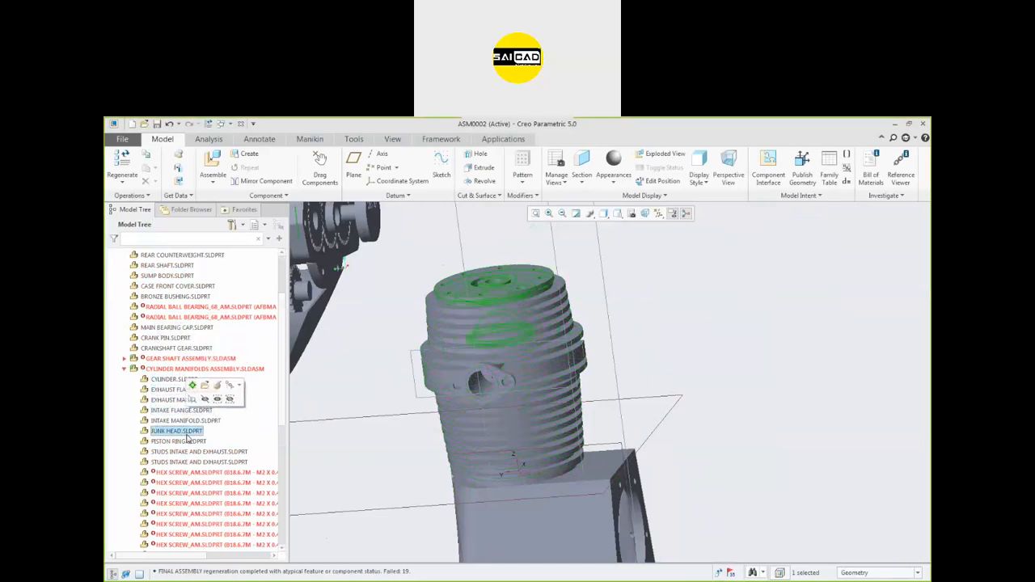
left_click(190, 451)
left_click(188, 441)
left_click(193, 462)
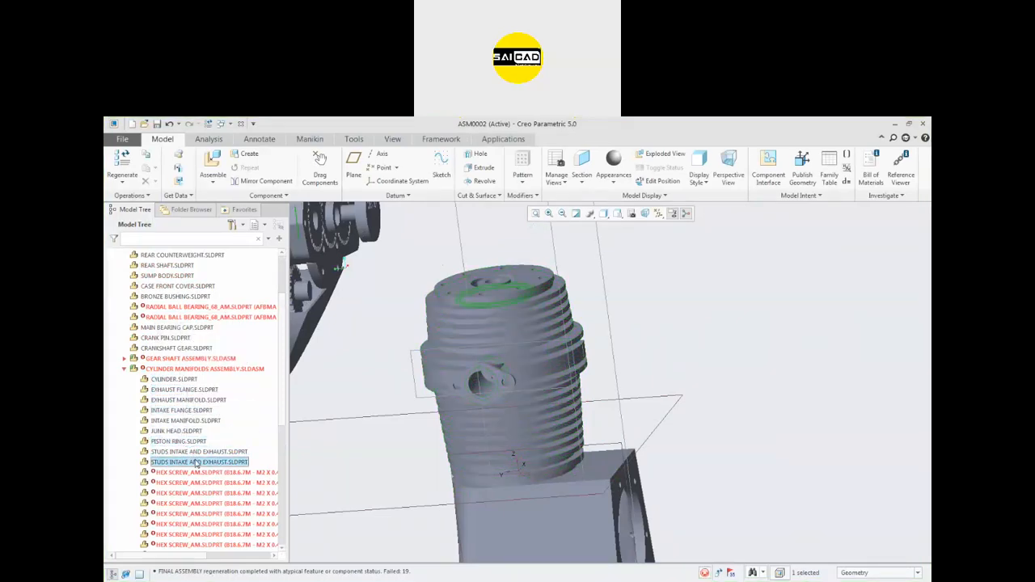
left_click(194, 473)
left_click(194, 483)
left_click(195, 503)
left_click(199, 515)
scroll(199, 467, "down", 1)
scroll(199, 473, "down", 2)
- Hide CYLINDER.SLDPRT in the cylinder manifolds assembly to expose the interior above the crank case
left_click(173, 333)
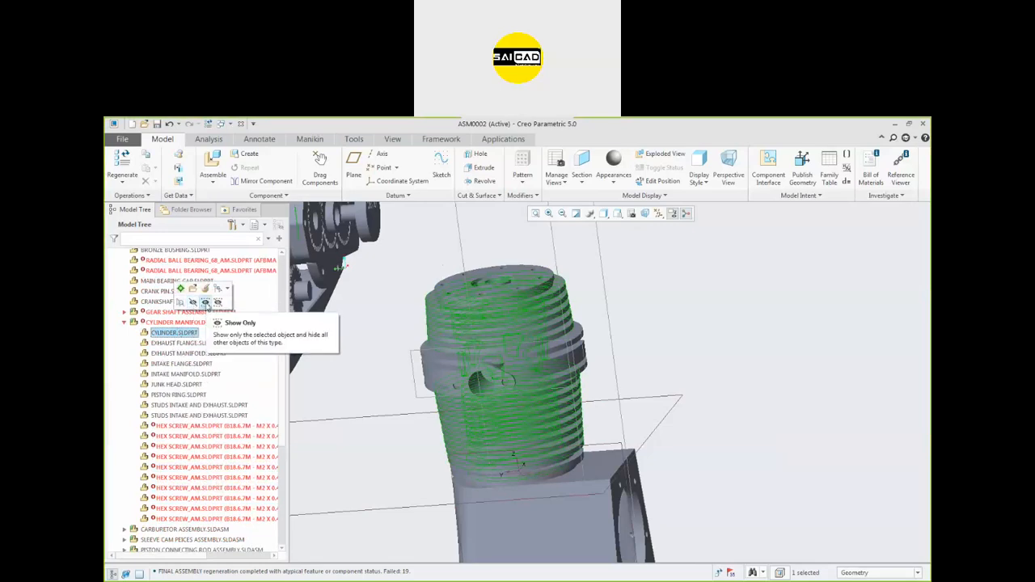
left_click(218, 303)
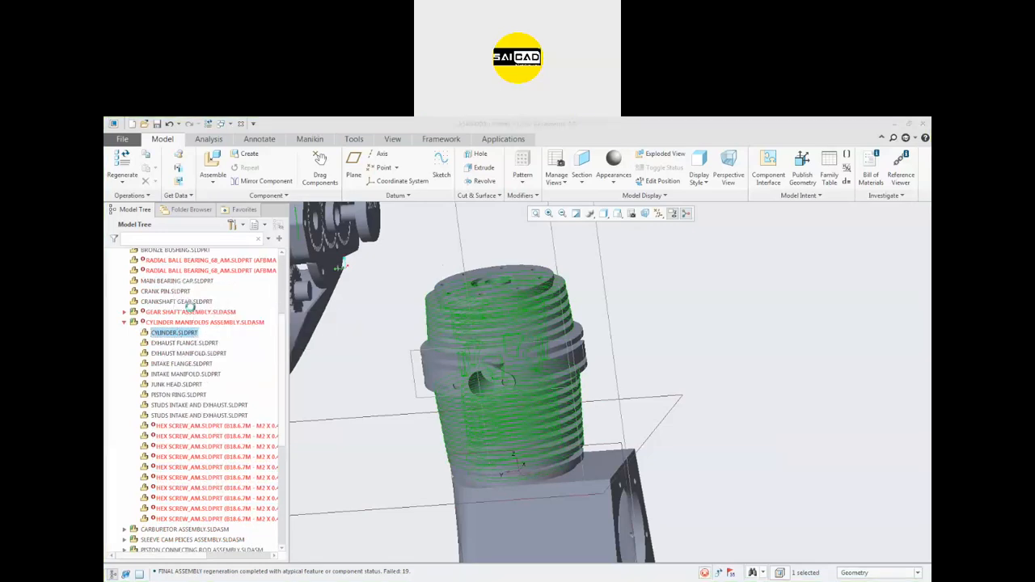
scroll(685, 339, "down", 5)
middle_click_drag(685, 339, 745, 347)
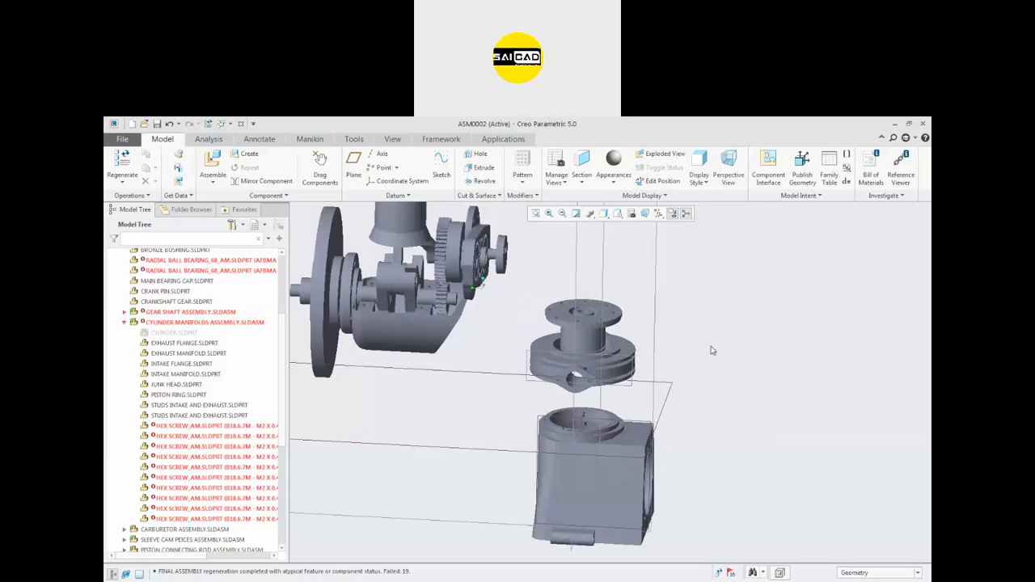
scroll(404, 248, "down", 2)
- Open SLEEVE.SLDPRT for placement redefinition, replace its Fix constraint with a new automatic one, and move the sleeve clear of the engine
left_click(407, 243)
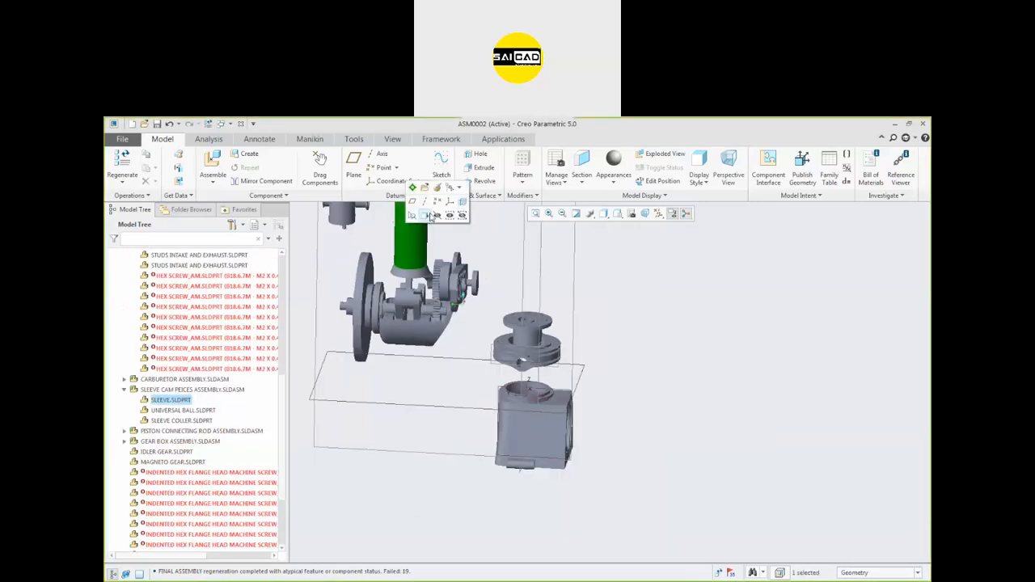
left_click(426, 190)
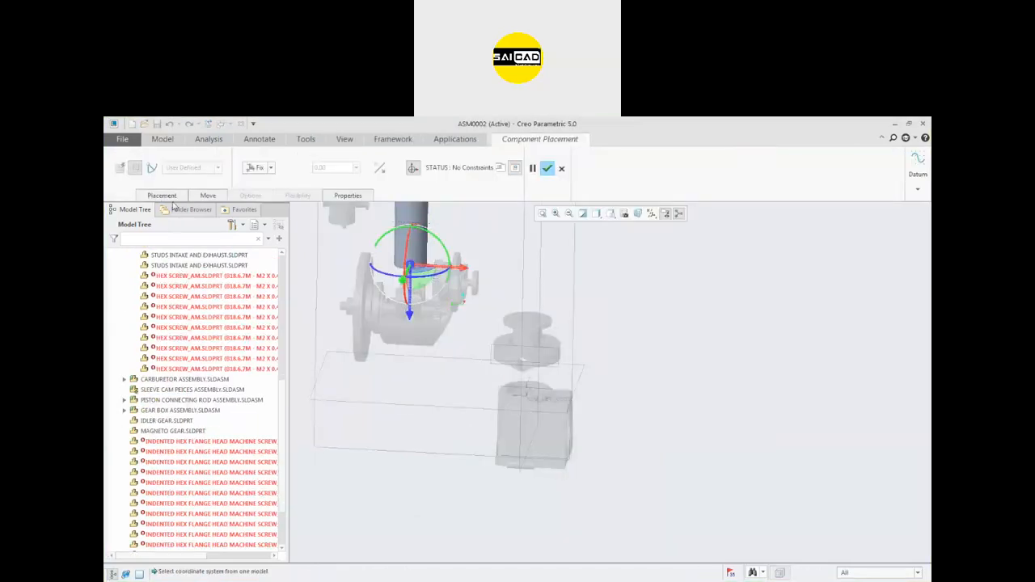
left_click(162, 195)
left_click(178, 225)
left_click(186, 229)
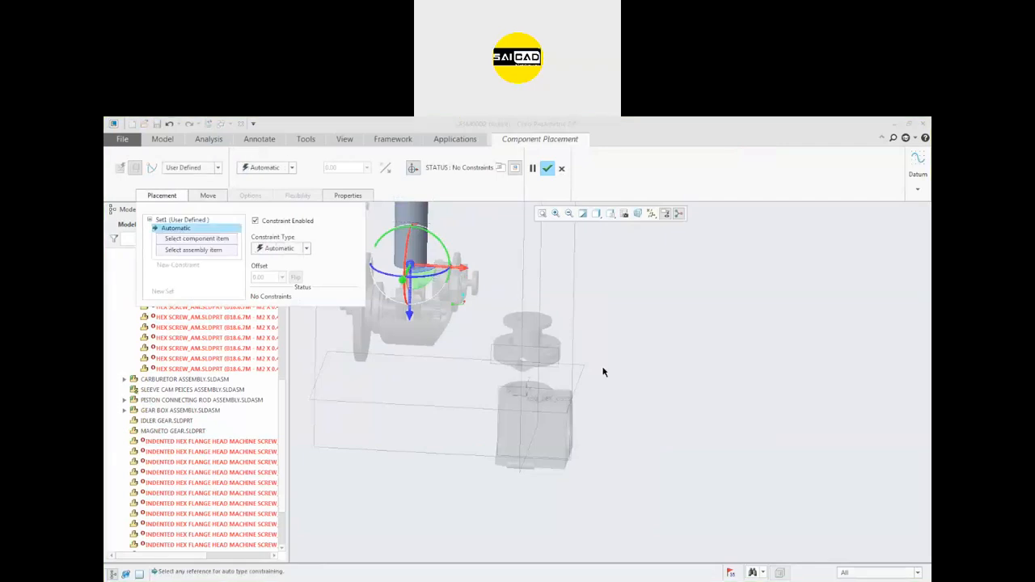
scroll(603, 372, "down", 2)
left_click_drag(481, 307, 711, 342)
scroll(565, 402, "up", 3)
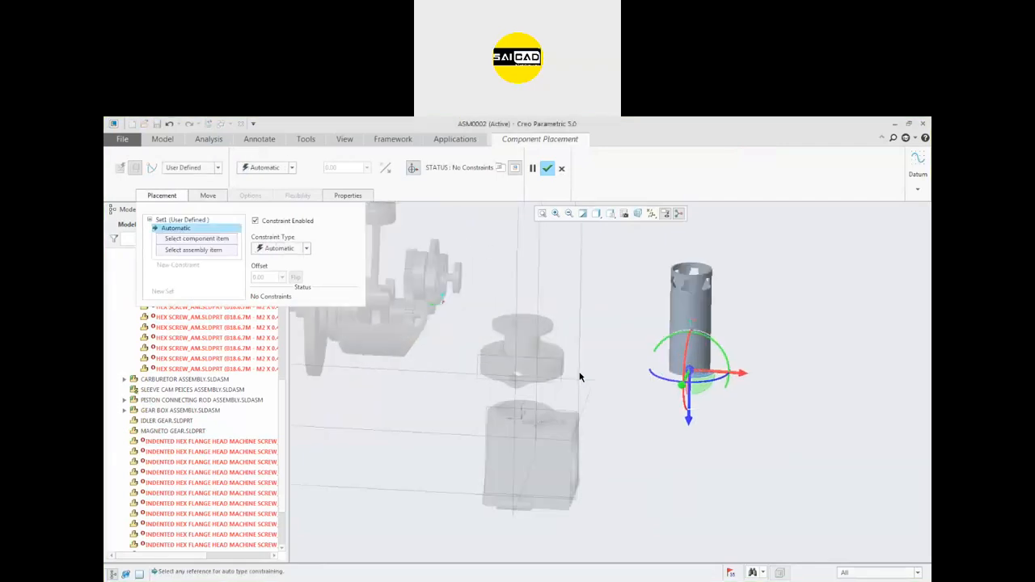
- Constrain the sleeve's outer cylindrical surface Coincident with the crank case's inner bore surface, confirming the out-of-scope reference, and slide the sleeve downward
left_click(491, 437)
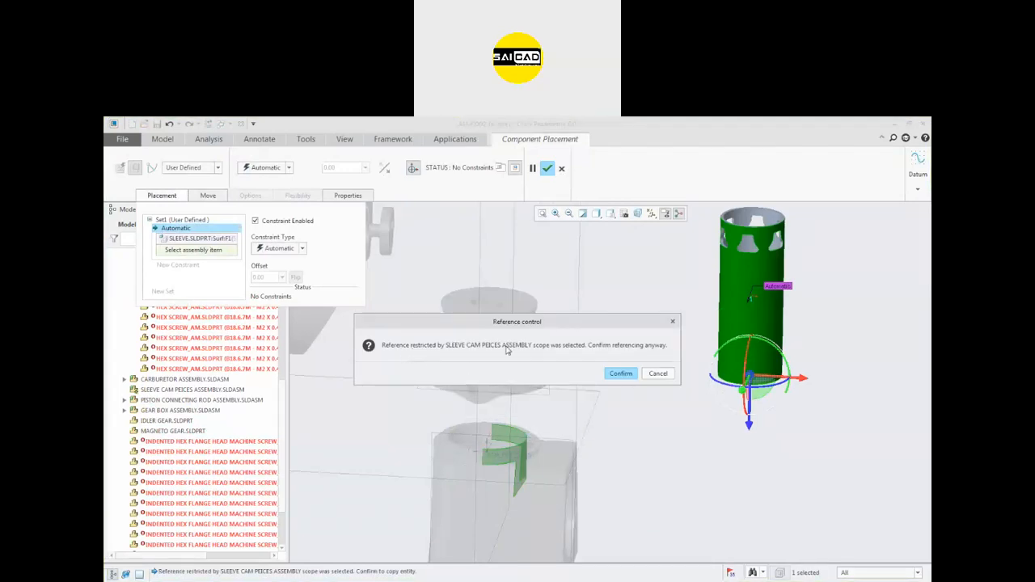
left_click(620, 374)
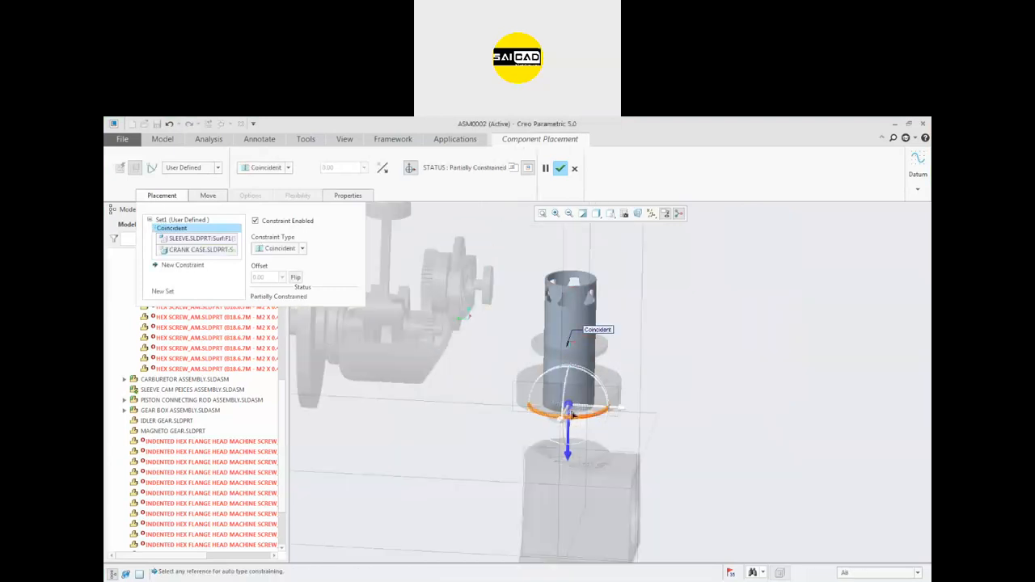
left_click_drag(579, 380, 573, 437)
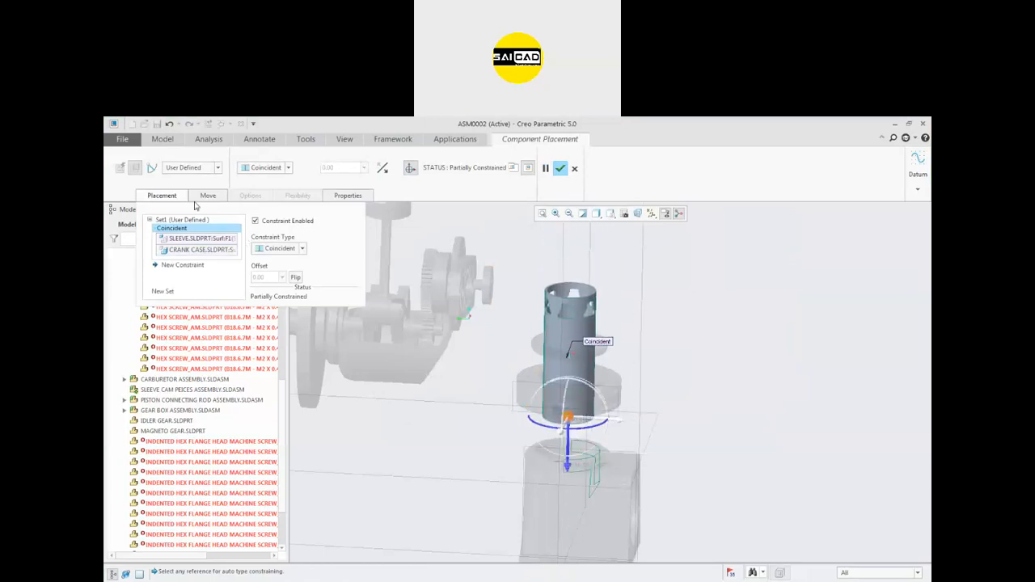
- Convert the sleeve's placement to a Cylinder connection, slide it down to the crank case collar, and accept the placement
left_click(199, 168)
left_click(184, 216)
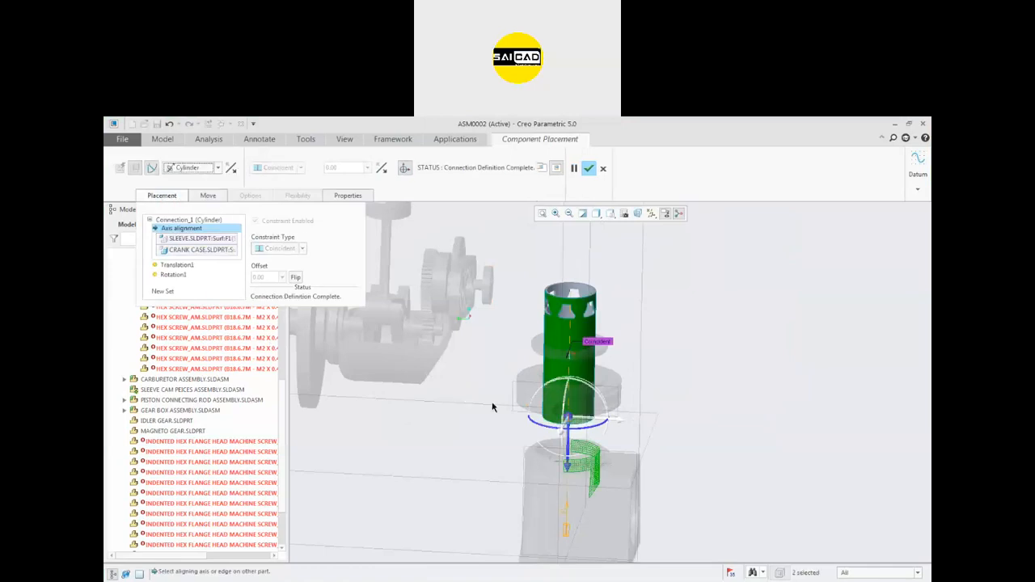
left_click_drag(568, 420, 515, 386)
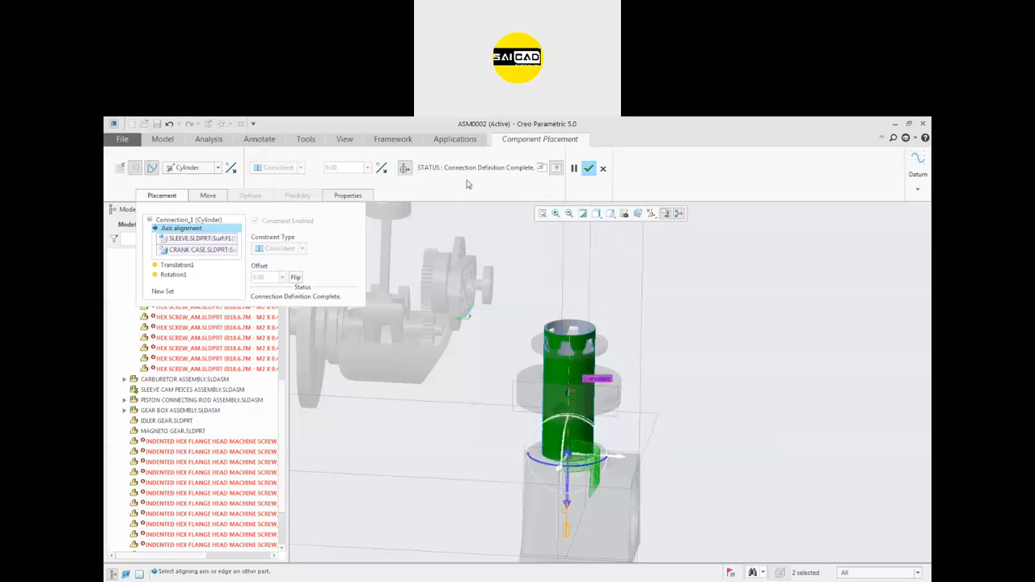
left_click(591, 172)
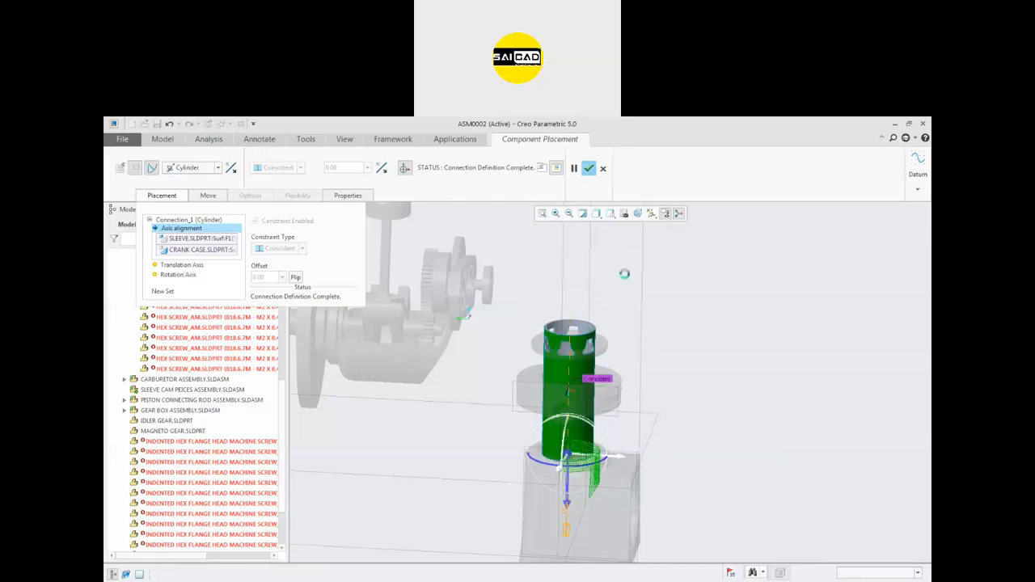
- Examine the placed sleeve and the remaining unplaced components, including the sleeve collar around the connecting rod
scroll(608, 386, "up", 3)
scroll(597, 418, "down", 2)
scroll(637, 399, "up", 1)
scroll(599, 399, "down", 1)
scroll(597, 397, "up", 3)
scroll(597, 376, "down", 2)
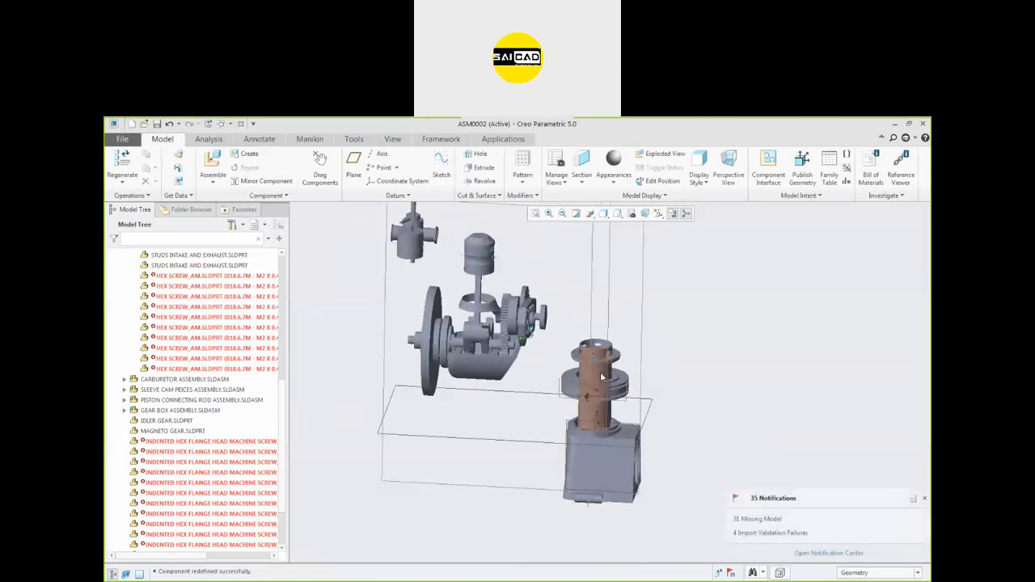
left_click(488, 311)
left_click(484, 313)
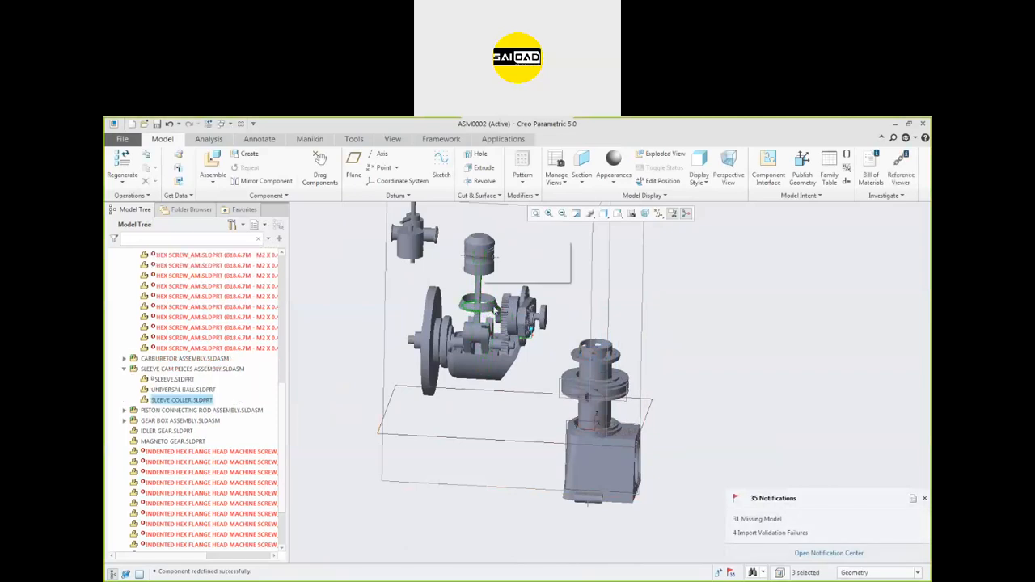
left_click(591, 314)
scroll(590, 346, "down", 2)
scroll(637, 349, "up", 2)
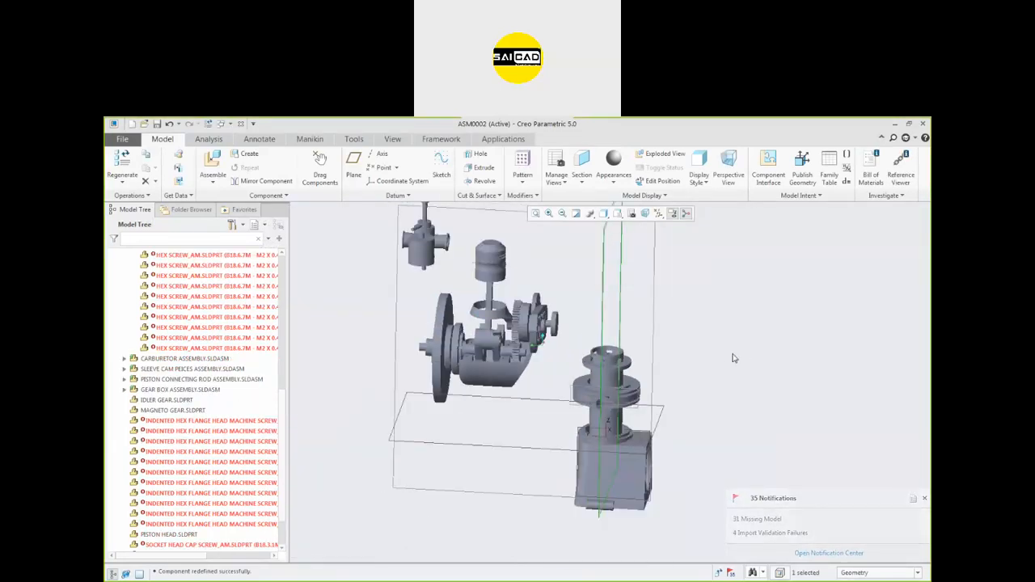
left_click(731, 358)
middle_click_drag(688, 368, 508, 320)
scroll(509, 320, "up", 2)
scroll(516, 322, "down", 2)
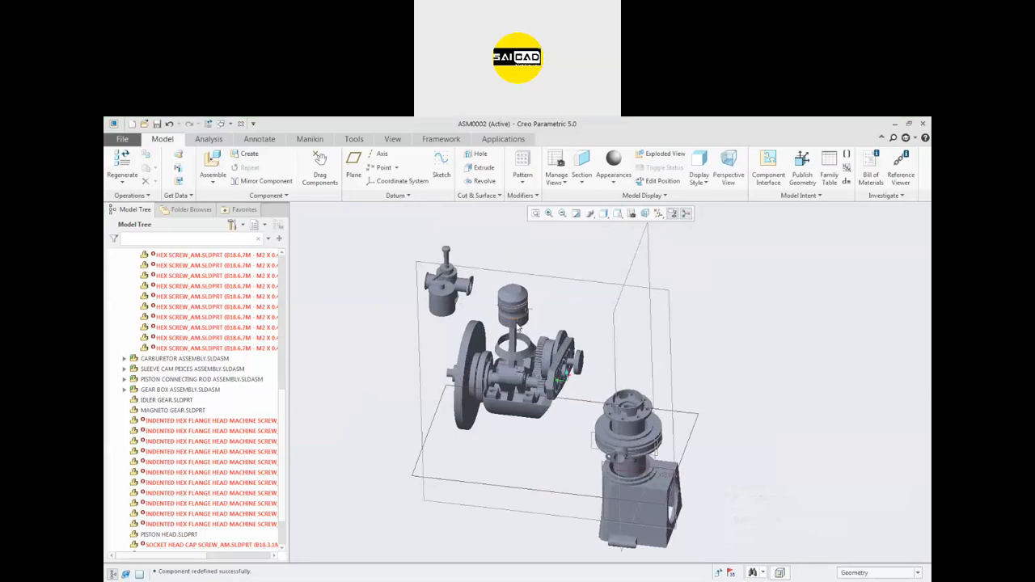
- Open PISTON HEAD.SLDPRT for placement redefinition, replace its constraints with a new automatic one, and move the piston beside the sleeve
left_click(519, 329)
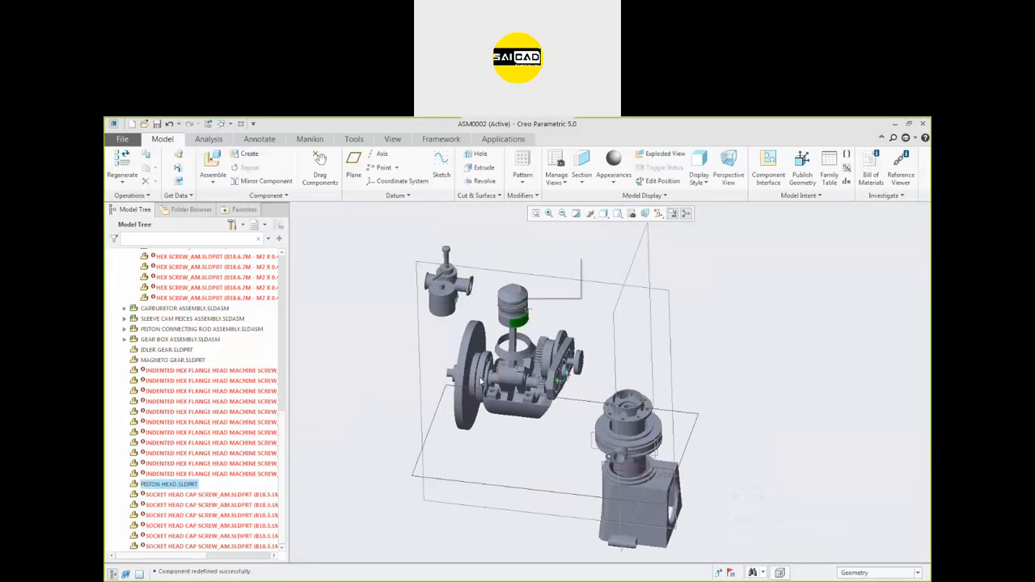
right_click(164, 485)
left_click(183, 283)
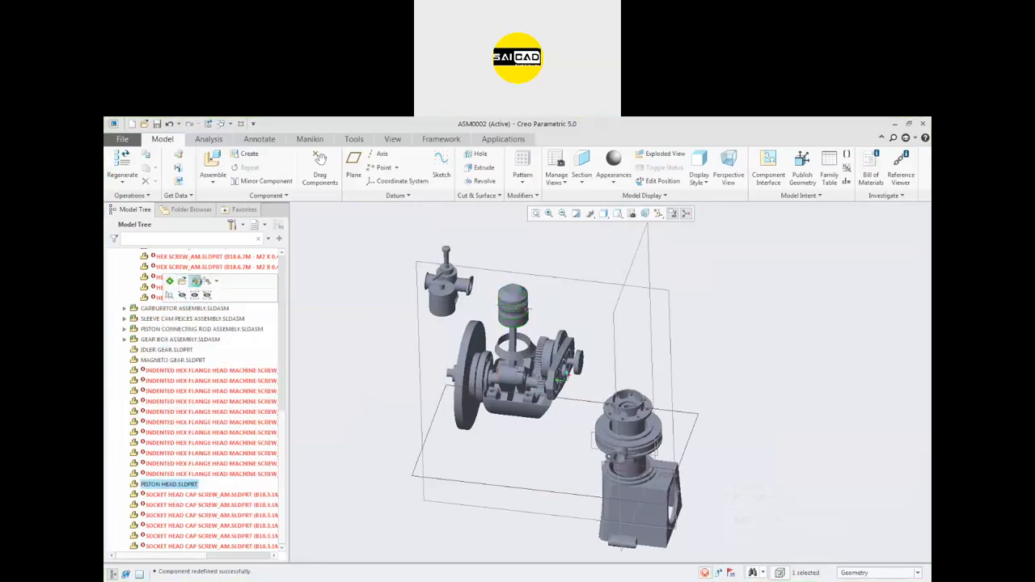
left_click(162, 196)
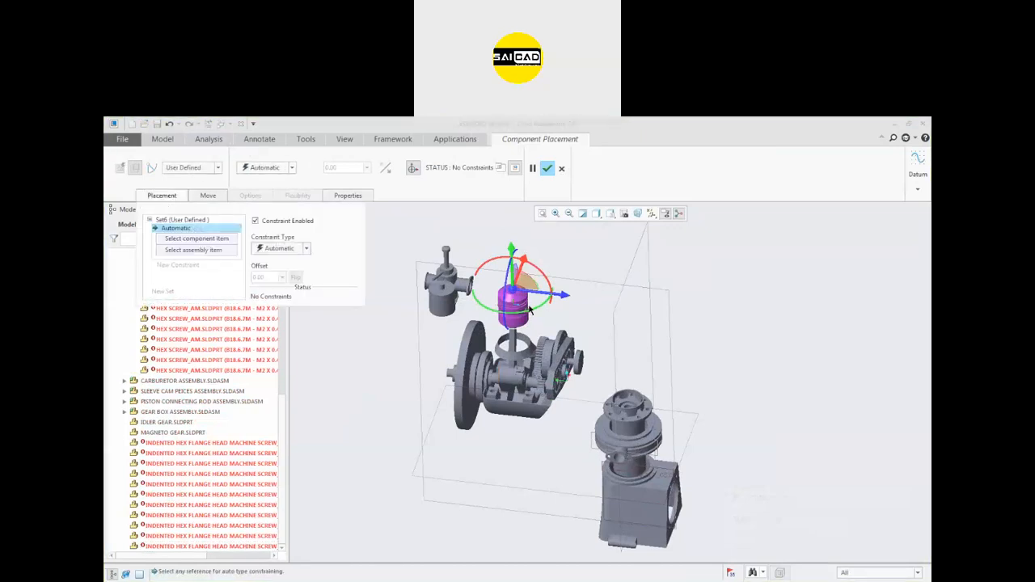
left_click_drag(556, 296, 776, 380)
scroll(695, 390, "down", 3)
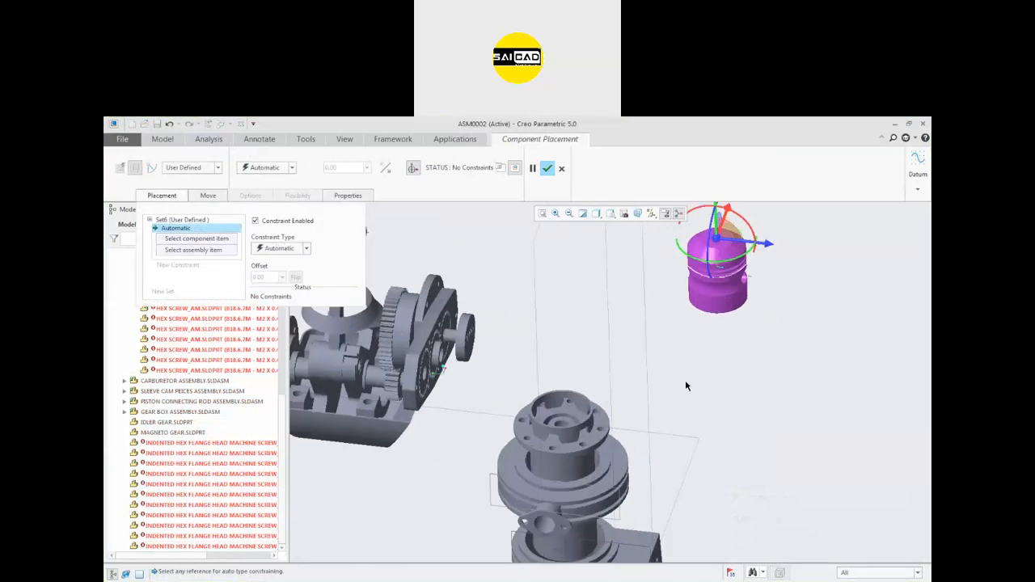
scroll(686, 386, "up", 1)
left_click_drag(712, 268, 684, 365)
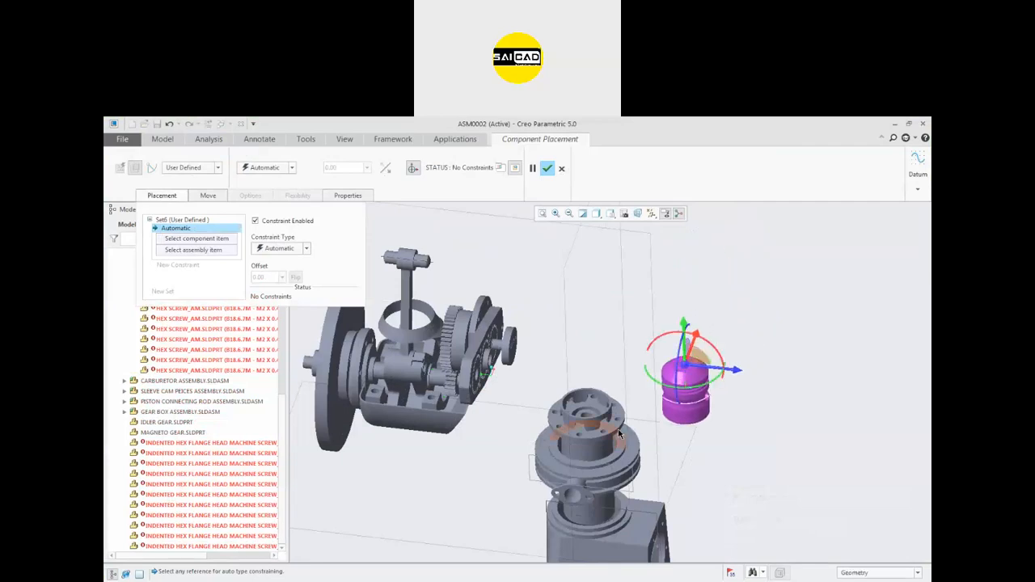
- Place the piston head with a Cylinder connection aligning its outer cylindrical surface to the sleeve's surface, and accept the placement
scroll(619, 434, "down", 1)
left_click(708, 415)
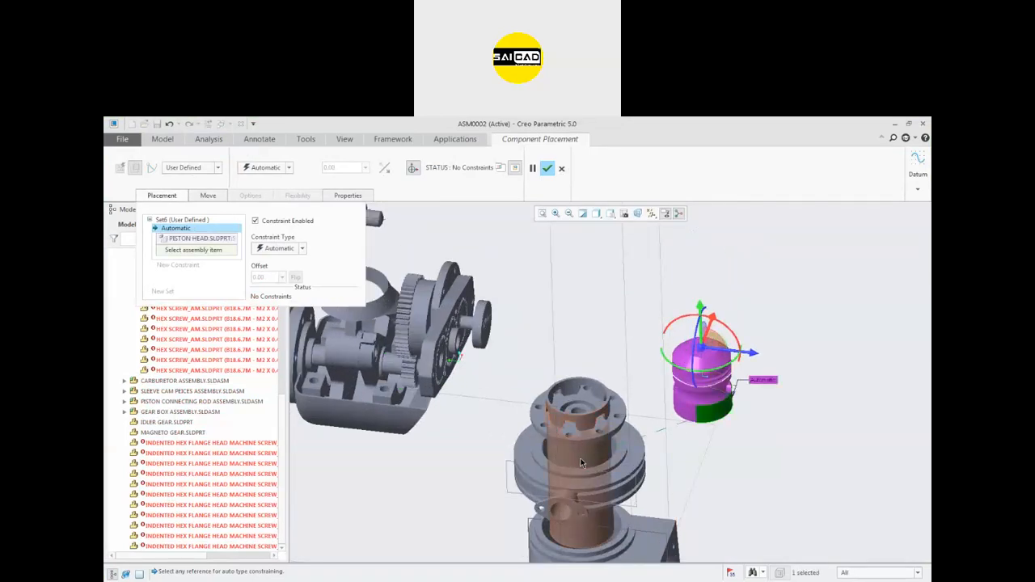
left_click(198, 168)
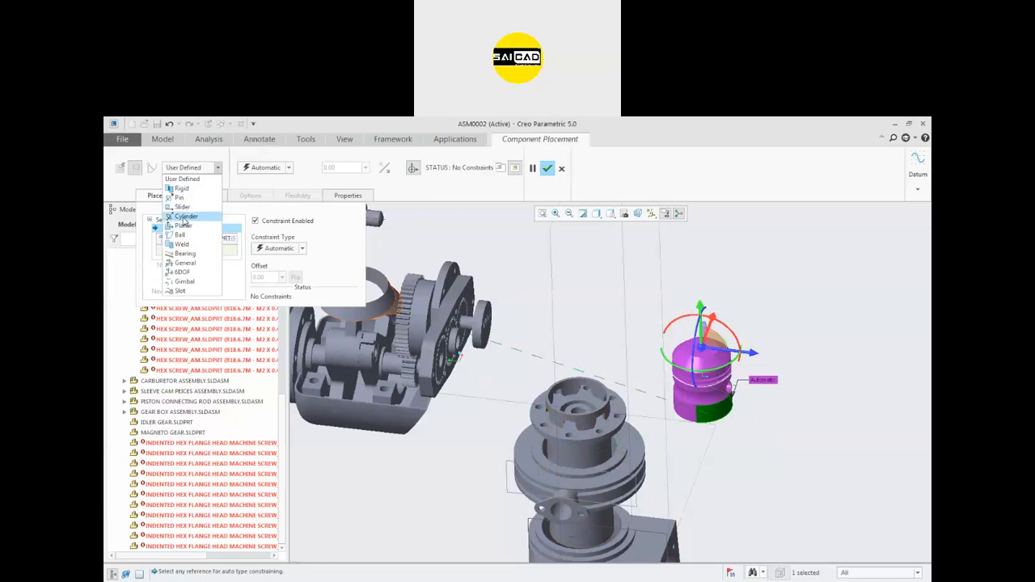
left_click(185, 217)
left_click(617, 476)
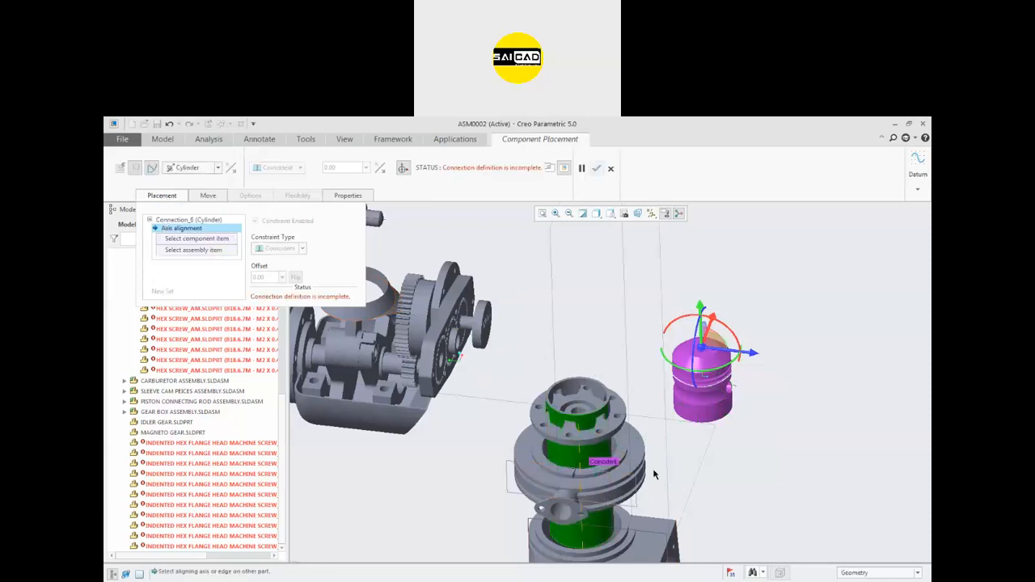
left_click(712, 417)
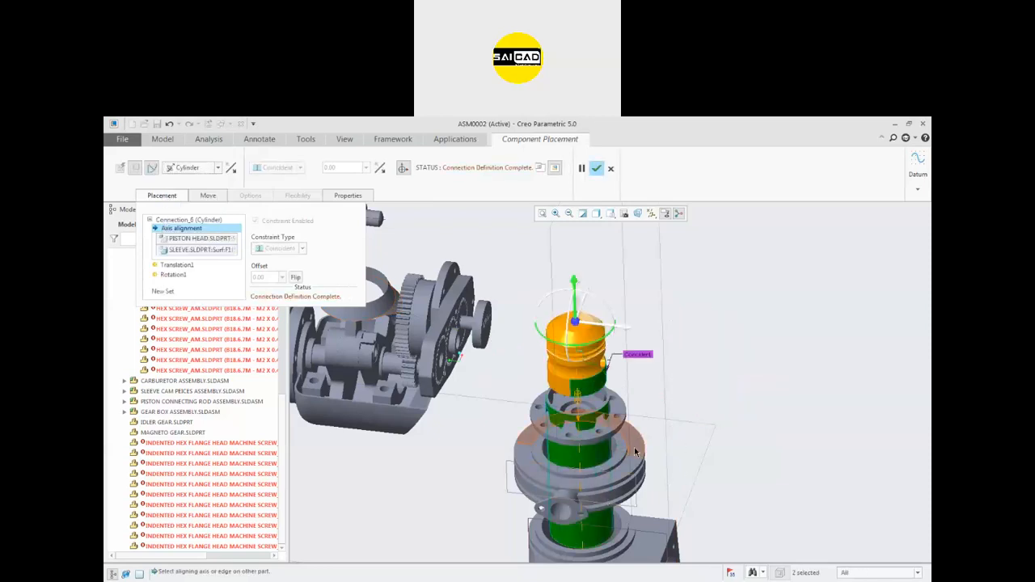
left_click(597, 169)
- Use Drag Components to slide the piston head and the sleeve along their shared axis above the crank case
middle_click_drag(650, 430, 650, 409)
left_click(328, 177)
left_click(612, 305)
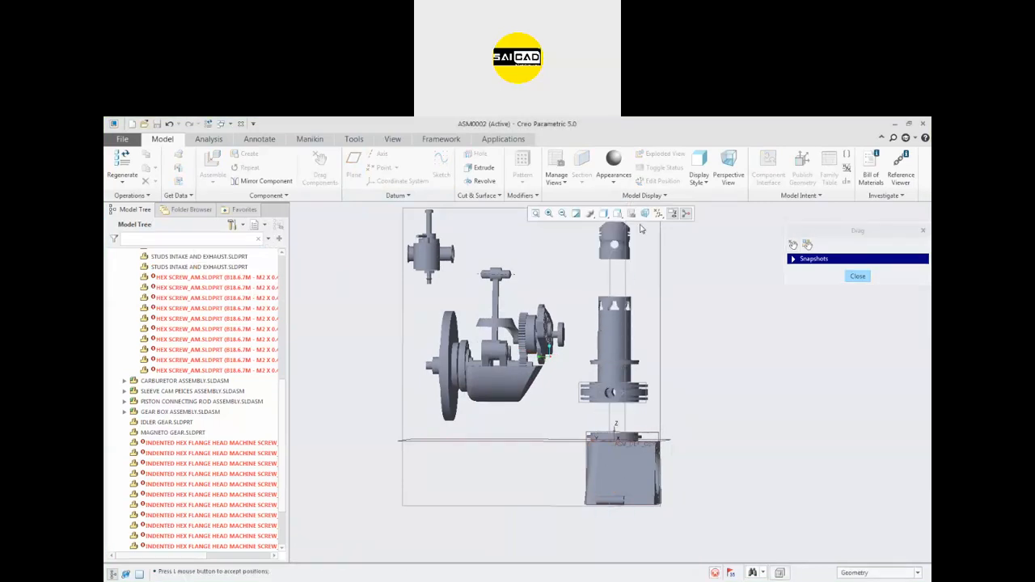
scroll(630, 367, "down", 3)
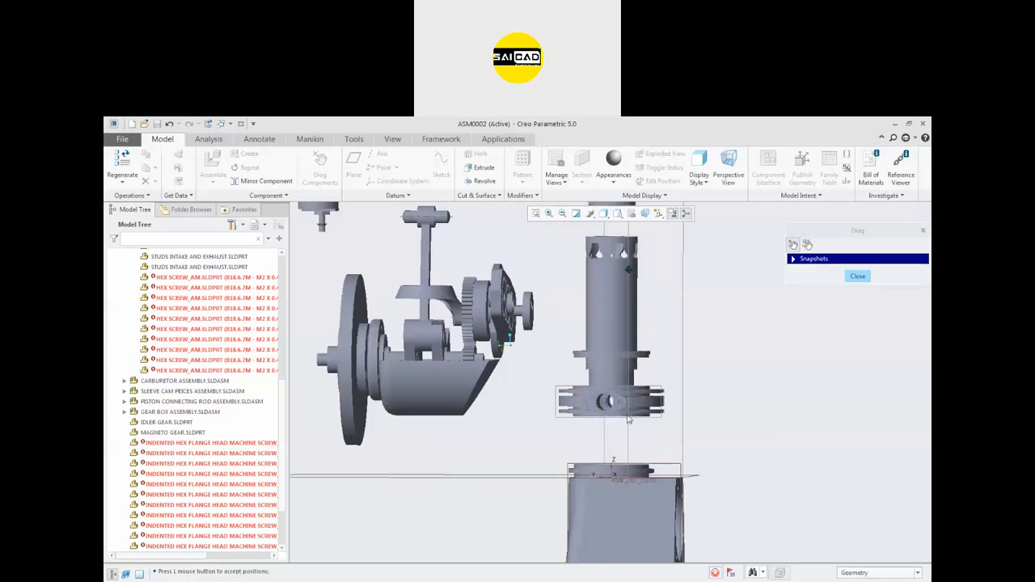
left_click(622, 339)
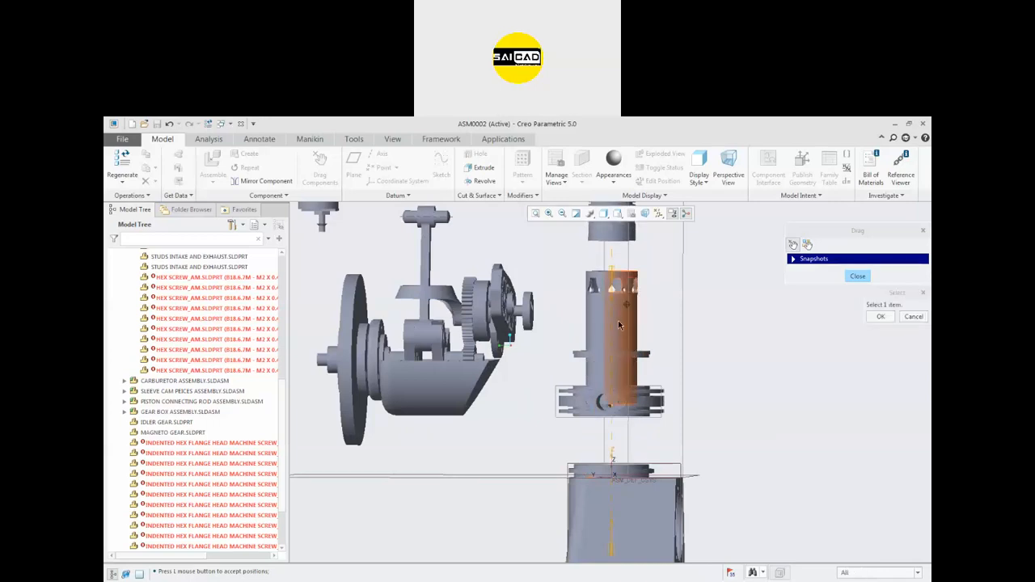
scroll(647, 345, "up", 3)
middle_click_drag(682, 346, 709, 337)
scroll(708, 337, "down", 2)
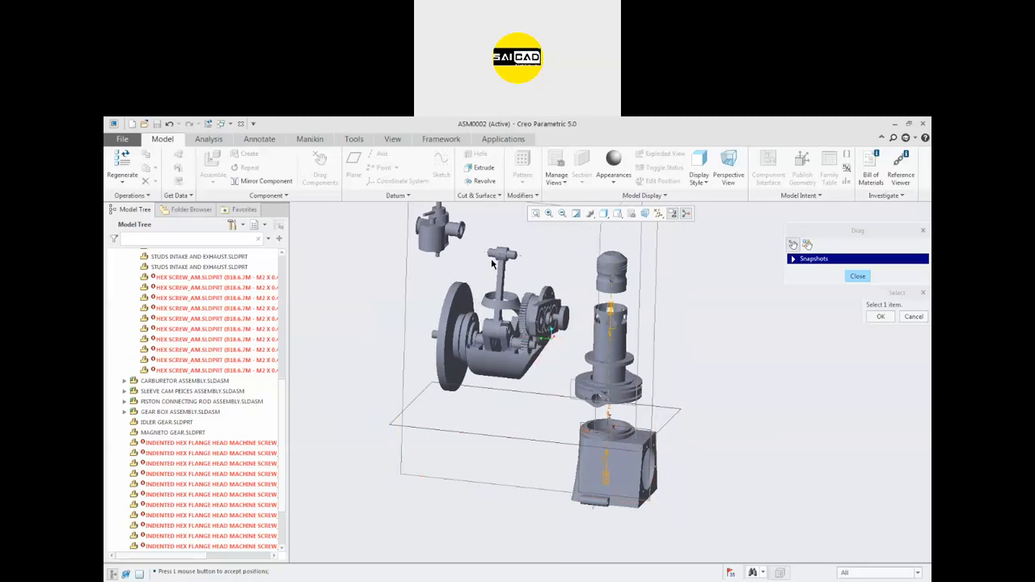
- Slide the piston head and sleeve up and down over the cylinder to test their motion, and end component dragging
scroll(538, 353, "down", 5)
left_click(534, 382)
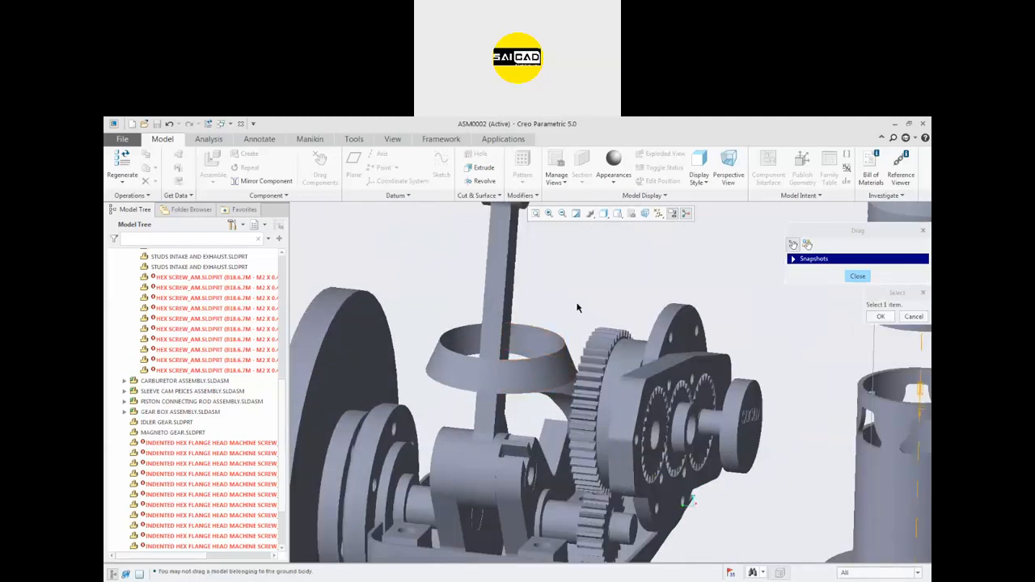
middle_click_drag(577, 308, 602, 396)
scroll(623, 378, "up", 5)
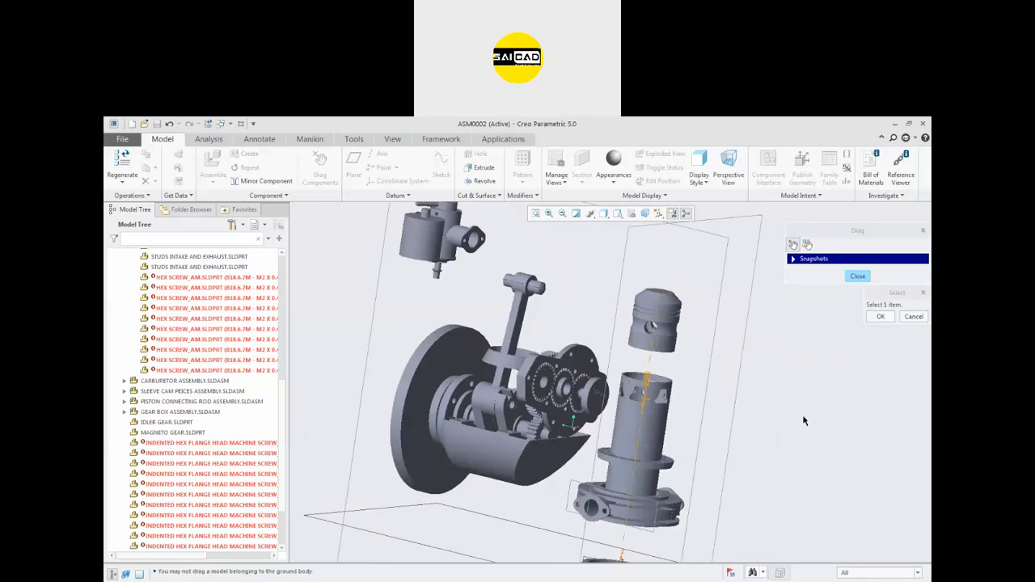
left_click(679, 350)
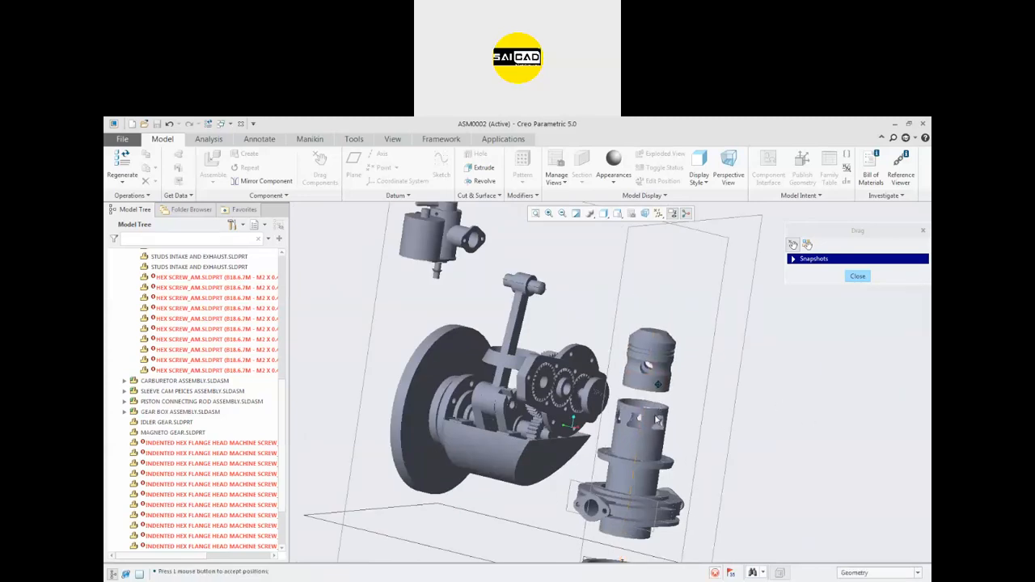
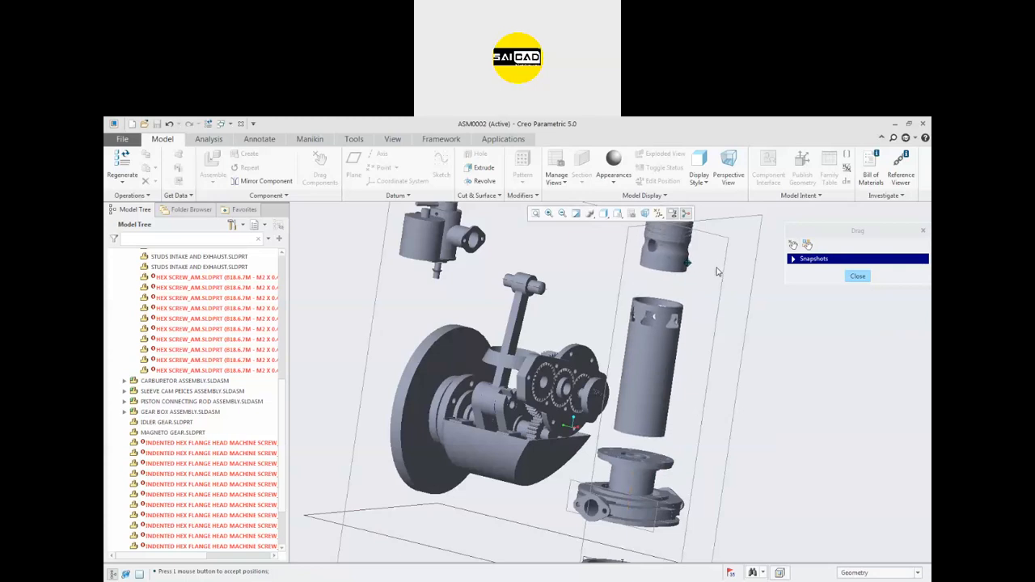
left_click(738, 338)
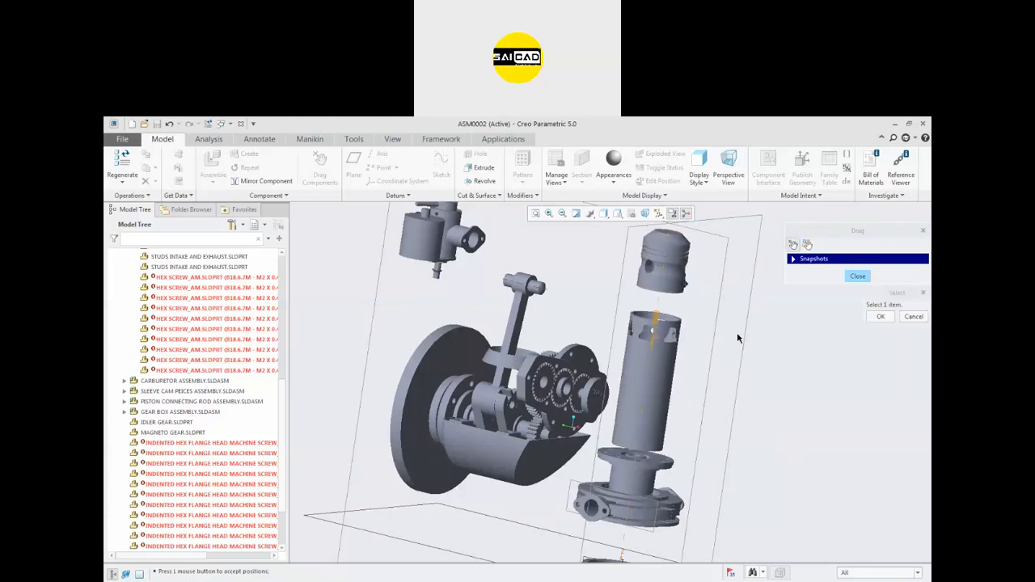
scroll(745, 327, "down", 3)
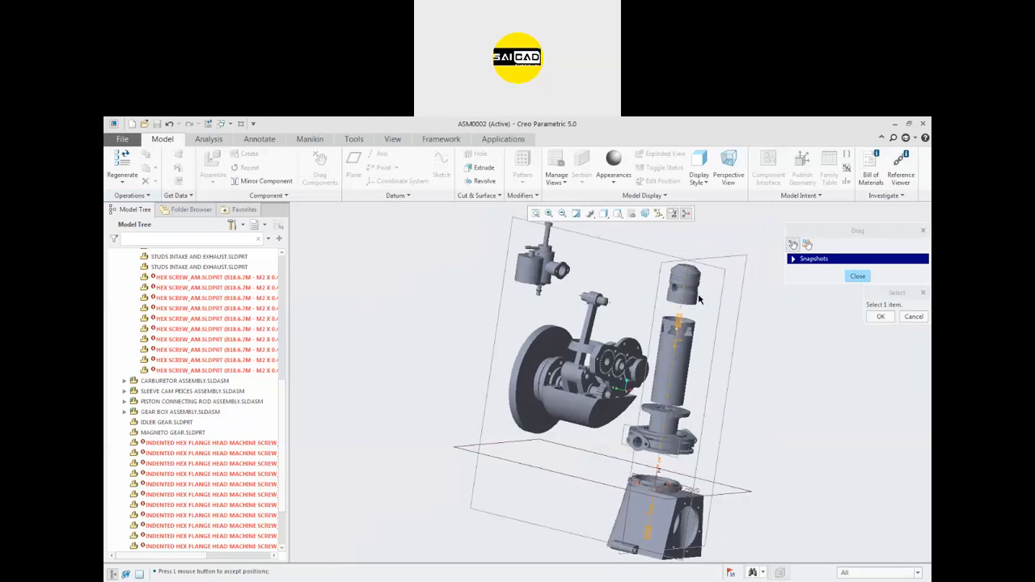
left_click(858, 276)
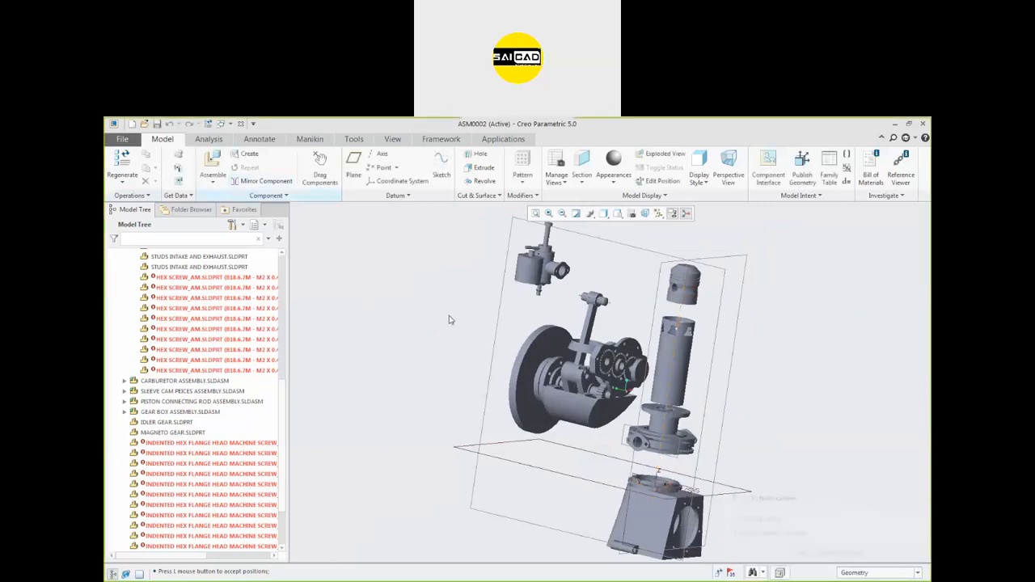
scroll(594, 396, "up", 3)
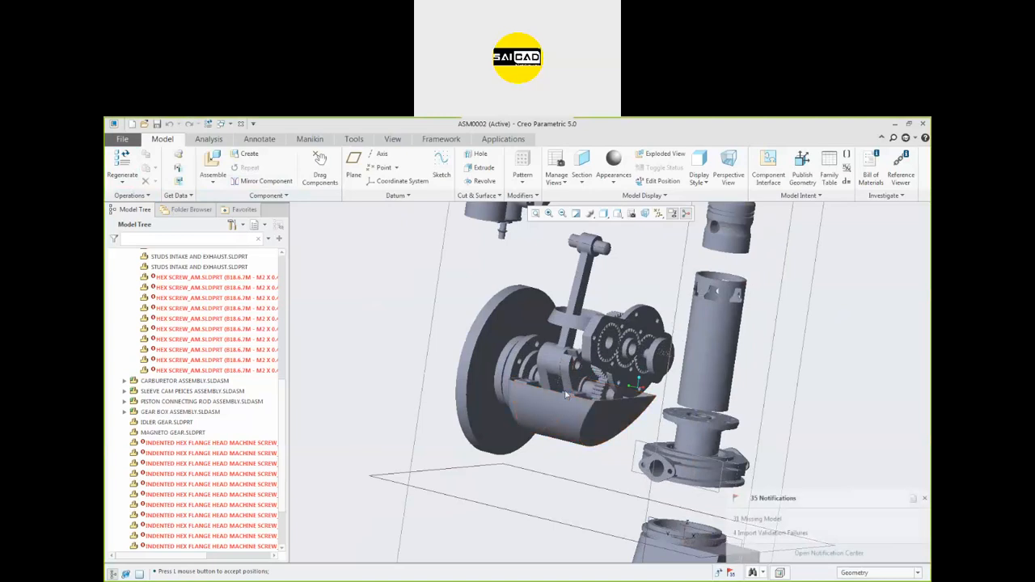
left_click(560, 401)
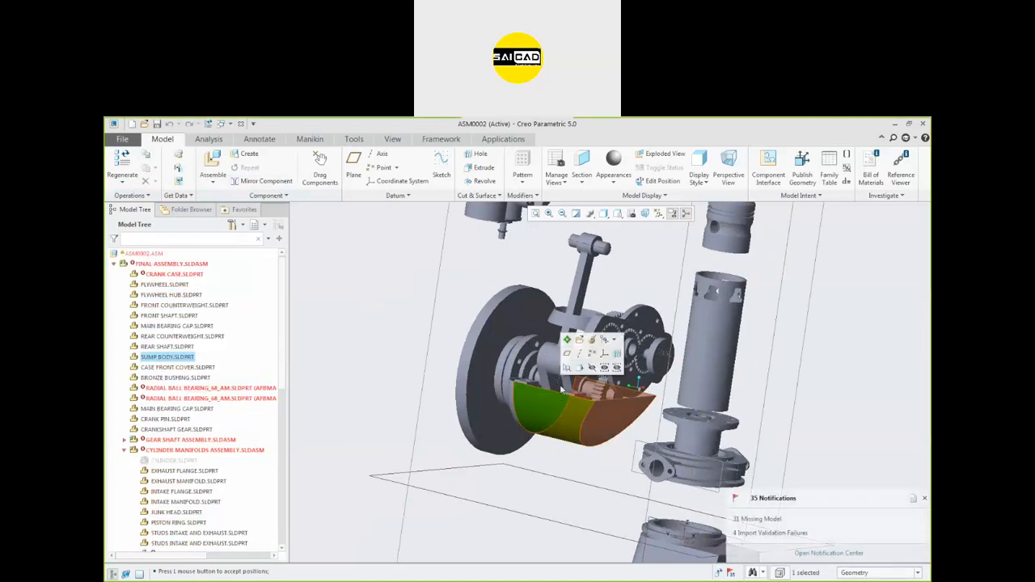
left_click(591, 342)
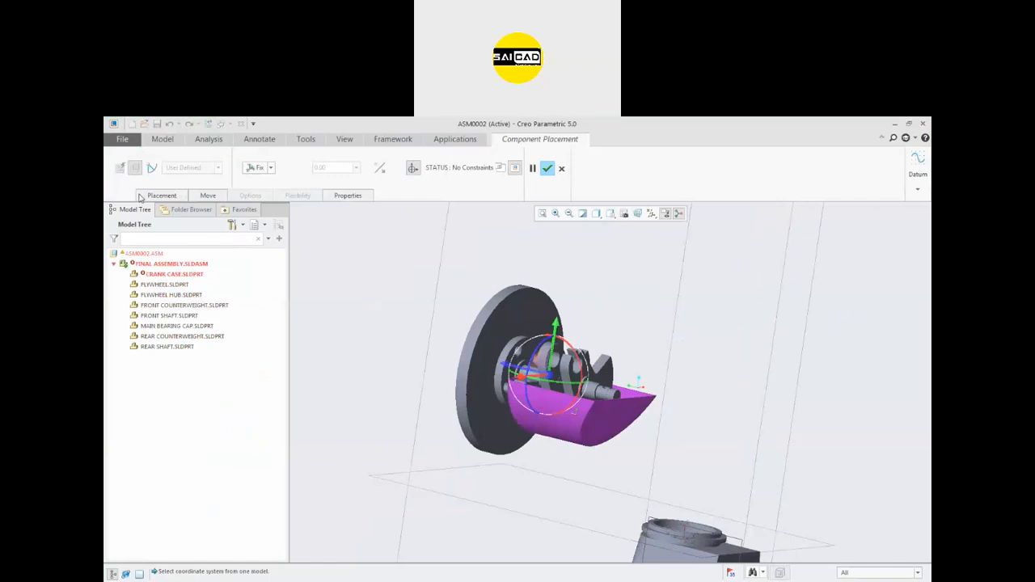
left_click(161, 195)
left_click(183, 228)
left_click(191, 168)
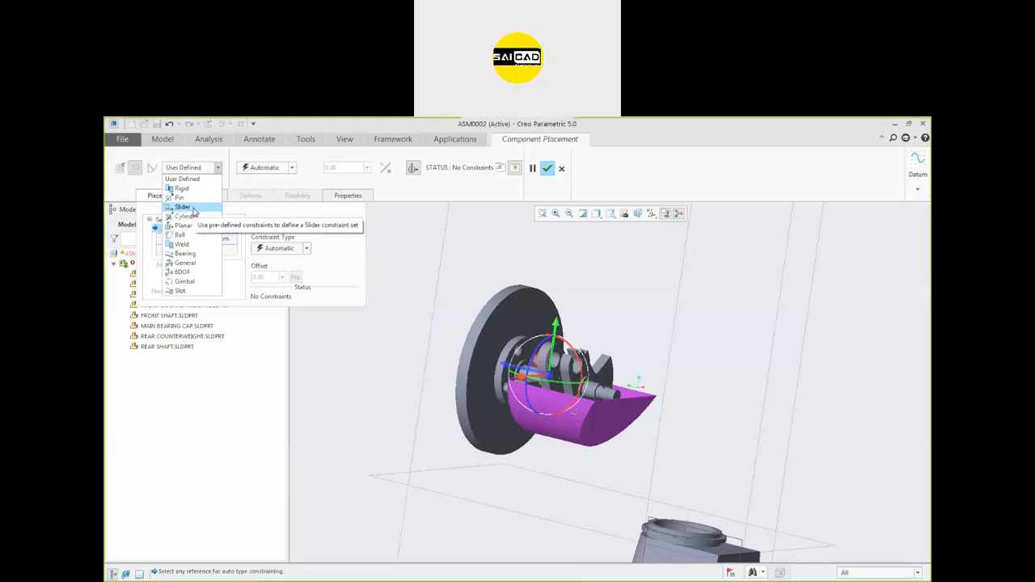
left_click(573, 233)
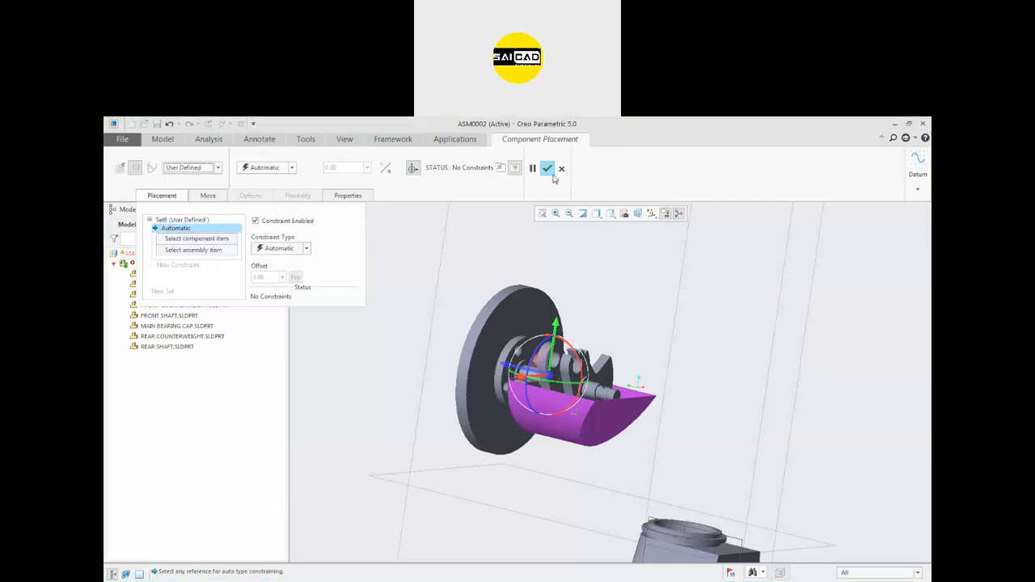
left_click(562, 169)
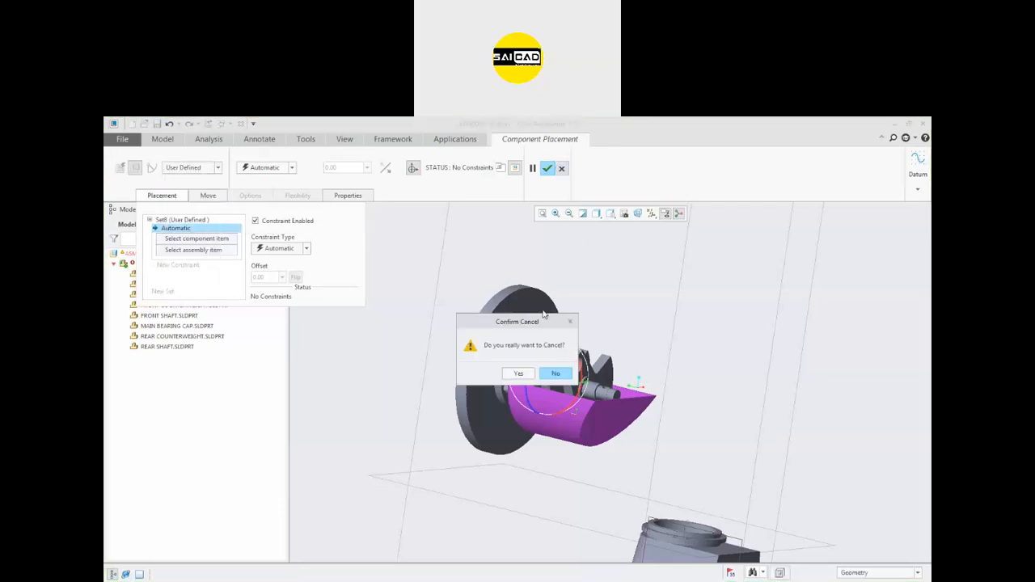
left_click(522, 372)
scroll(535, 334, "up", 4)
scroll(608, 439, "down", 3)
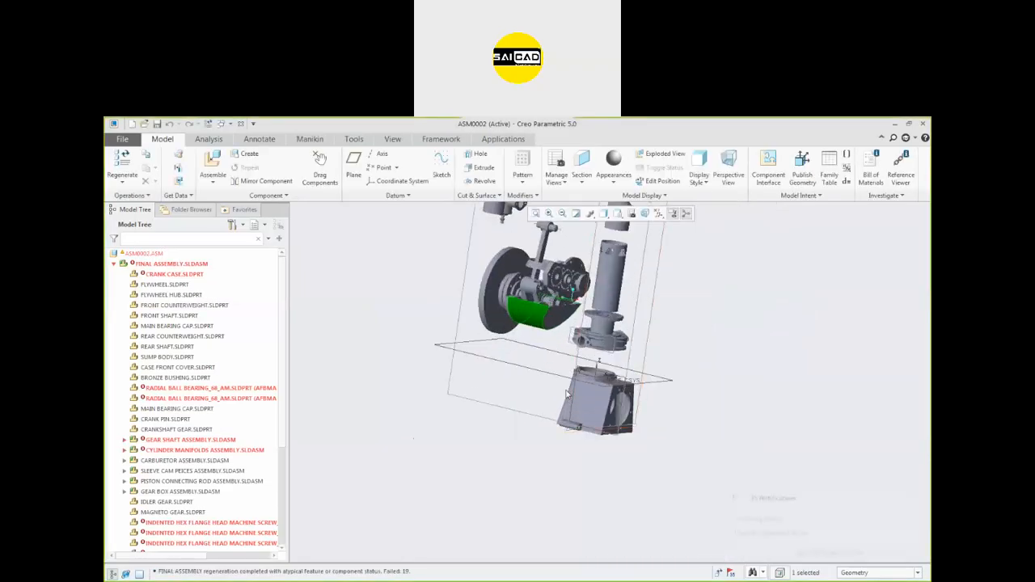
scroll(599, 381, "up", 1)
scroll(548, 398, "down", 4)
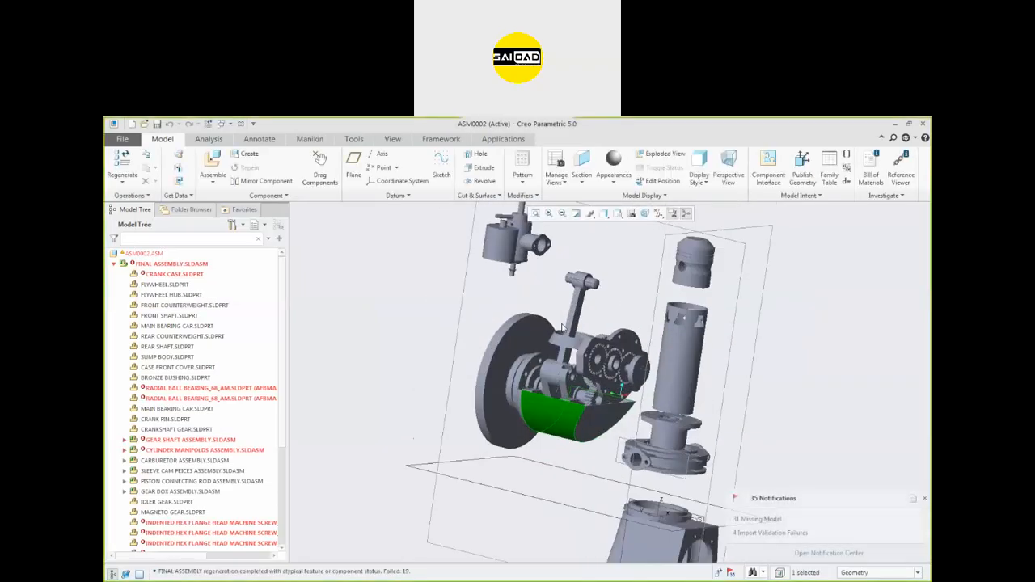
scroll(512, 412, "up", 3)
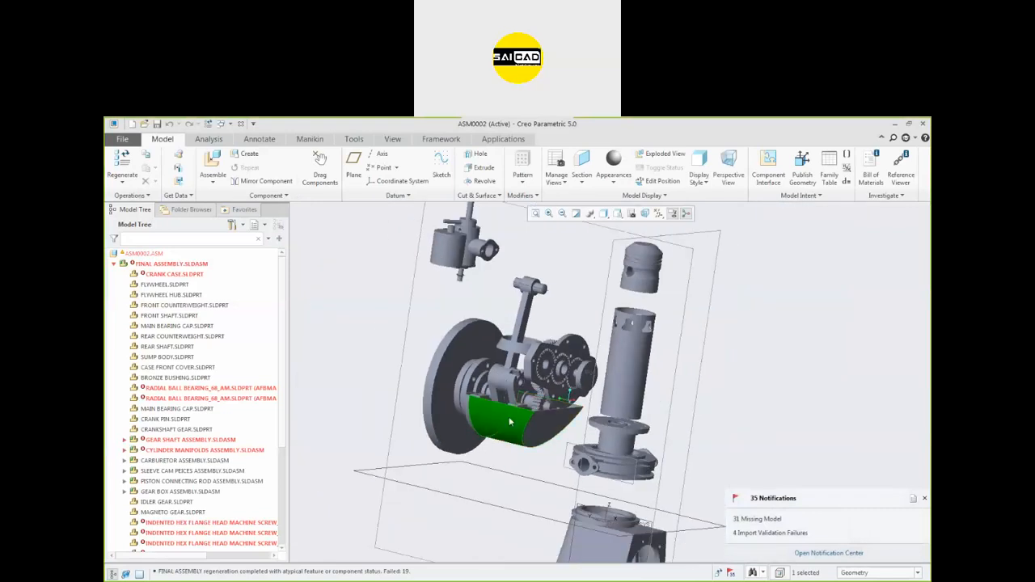
scroll(538, 402, "up", 2)
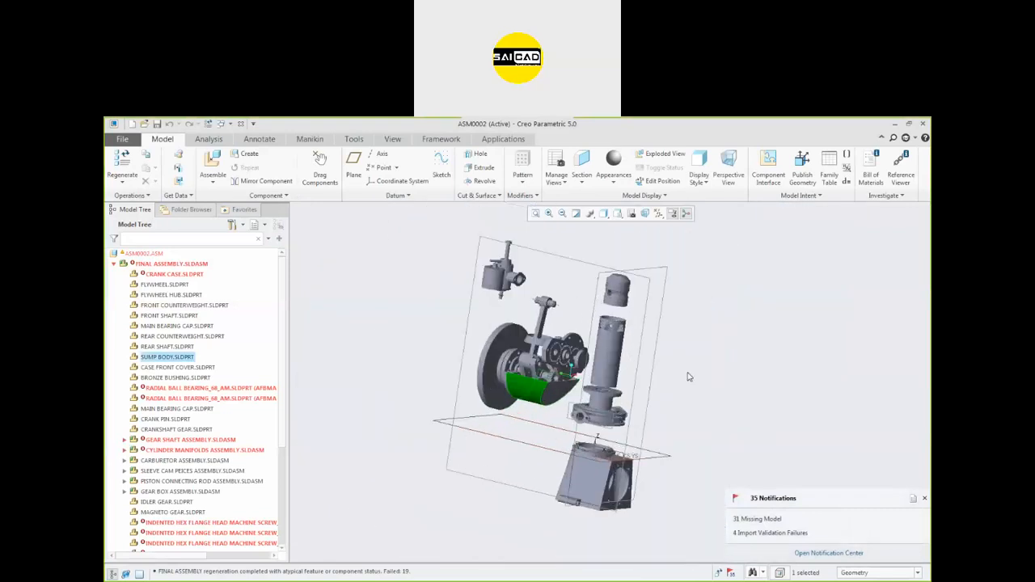
- Dismiss the notifications and create a new assembly file with the default name and template
left_click(925, 498)
key("ctrl+n")
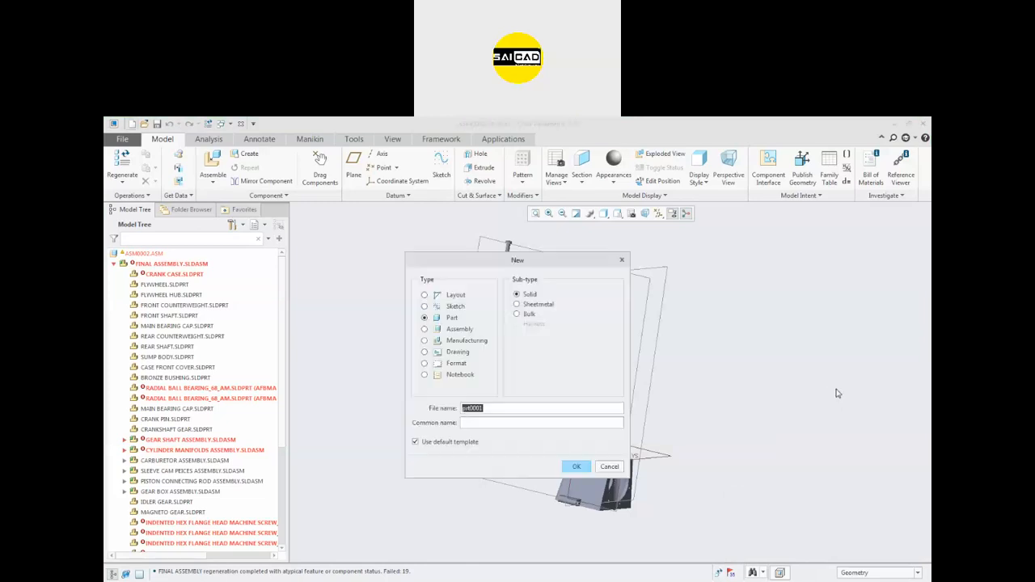
left_click(469, 330)
left_click(564, 468)
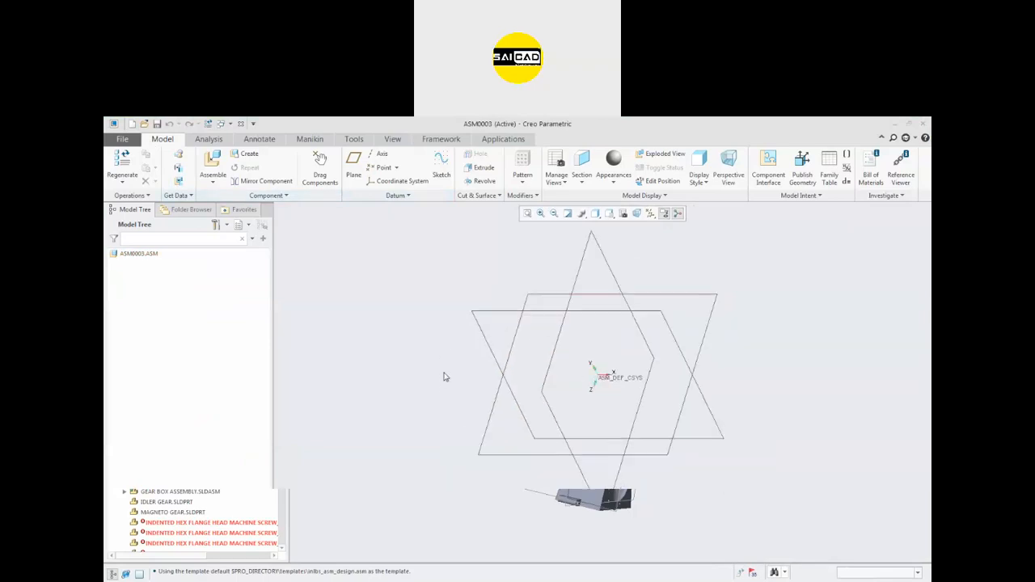
- Close the open windows of CRANK CASE.SLDPRT and ASM0002.ASM, leaving the new assembly ASM0003.ASM active
left_click(220, 125)
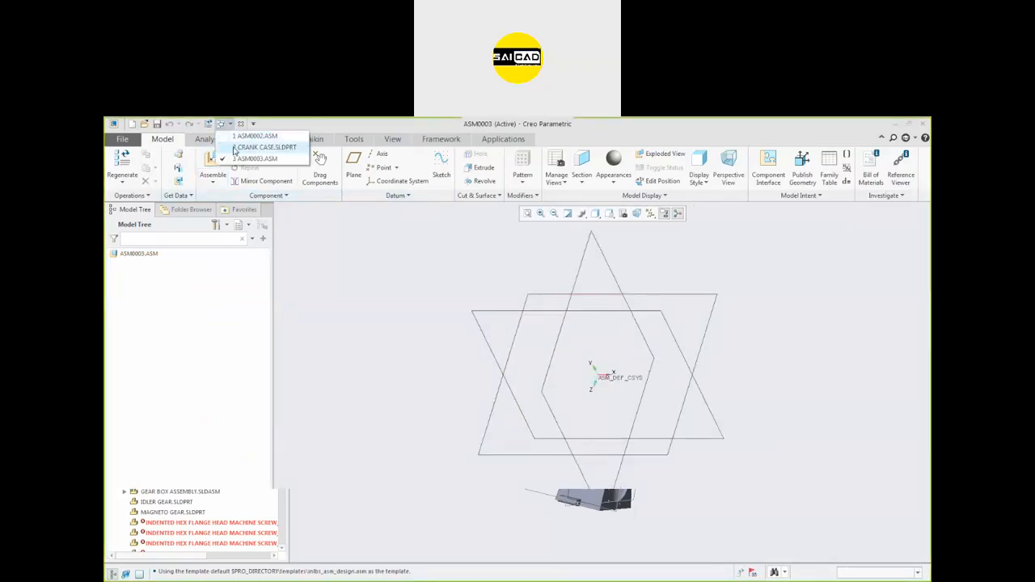
left_click(236, 147)
left_click(241, 124)
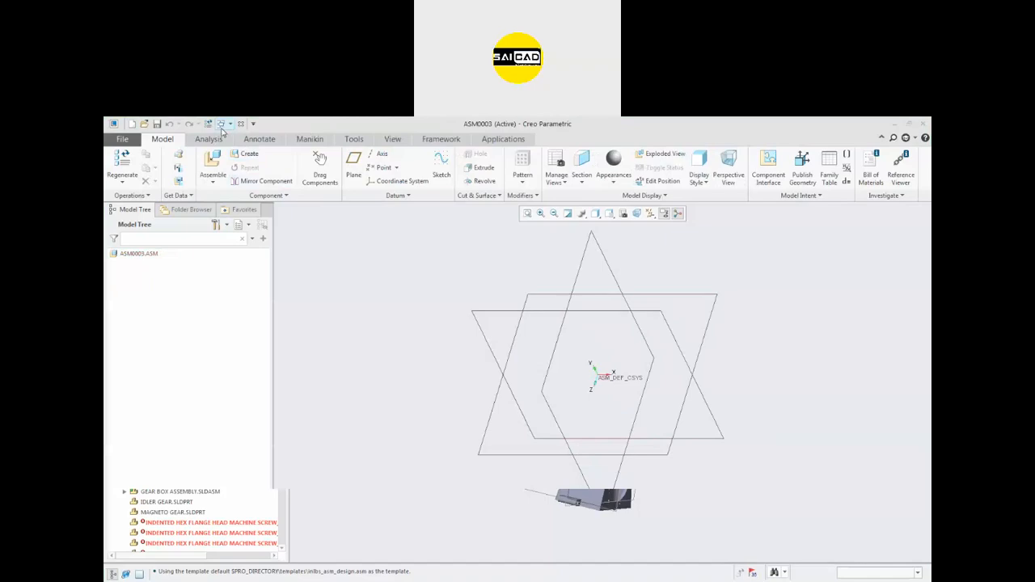
left_click(219, 124)
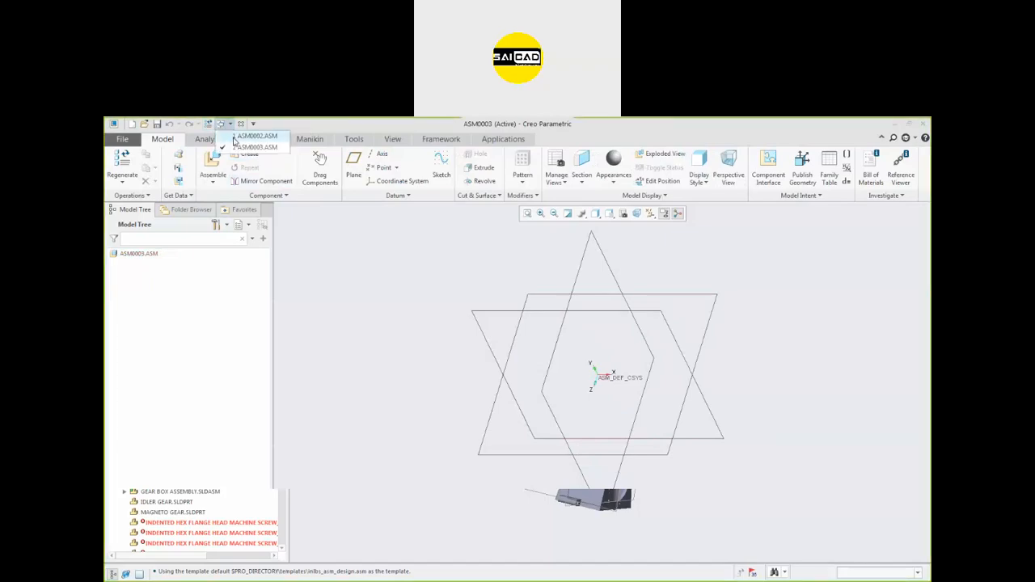
left_click(243, 136)
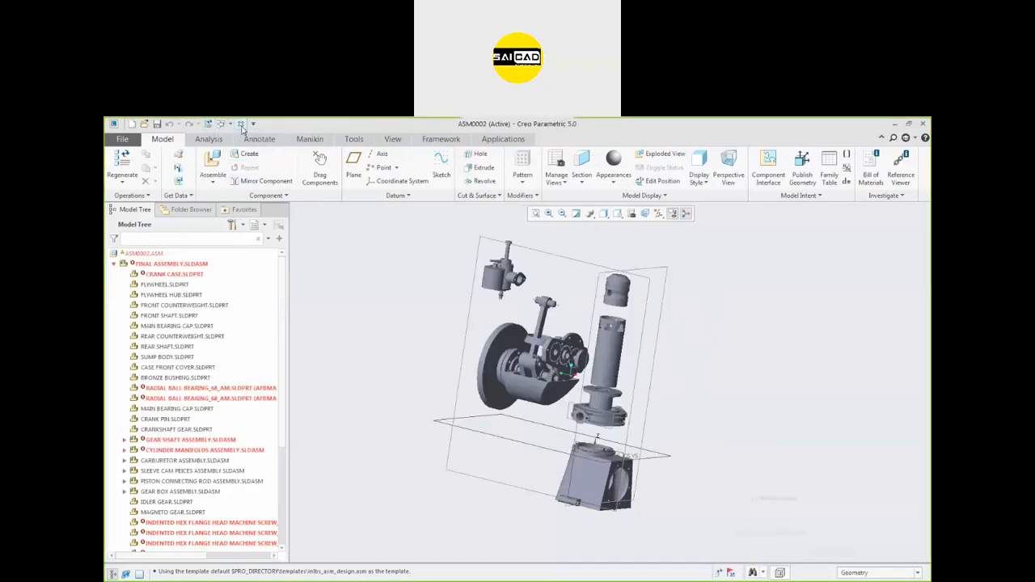
- Start assembling a component into ASM0003.ASM and browse to the Slider folder under WB > Student Project on drive E
left_click(213, 161)
left_click(436, 258)
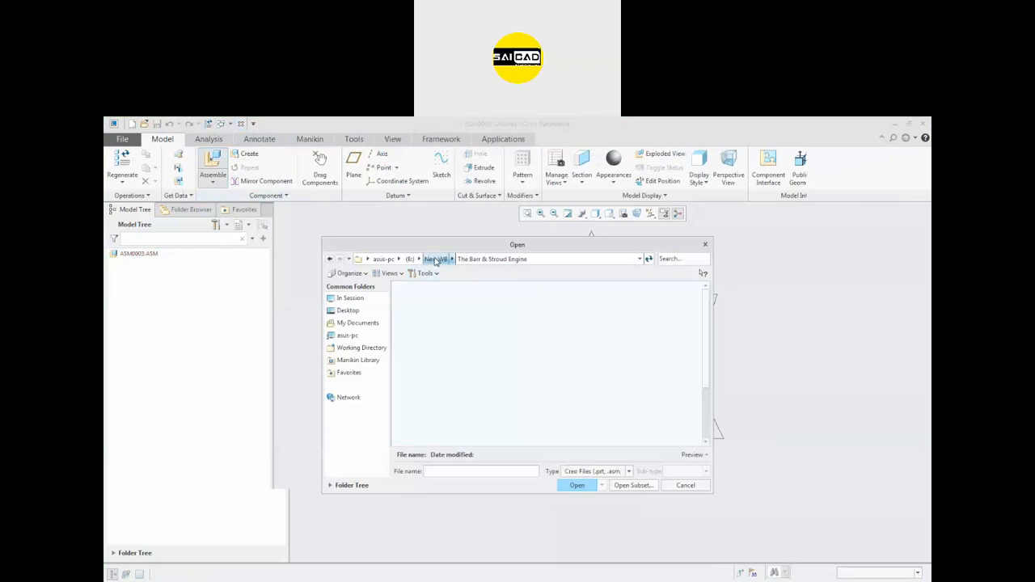
scroll(547, 398, "down", 1)
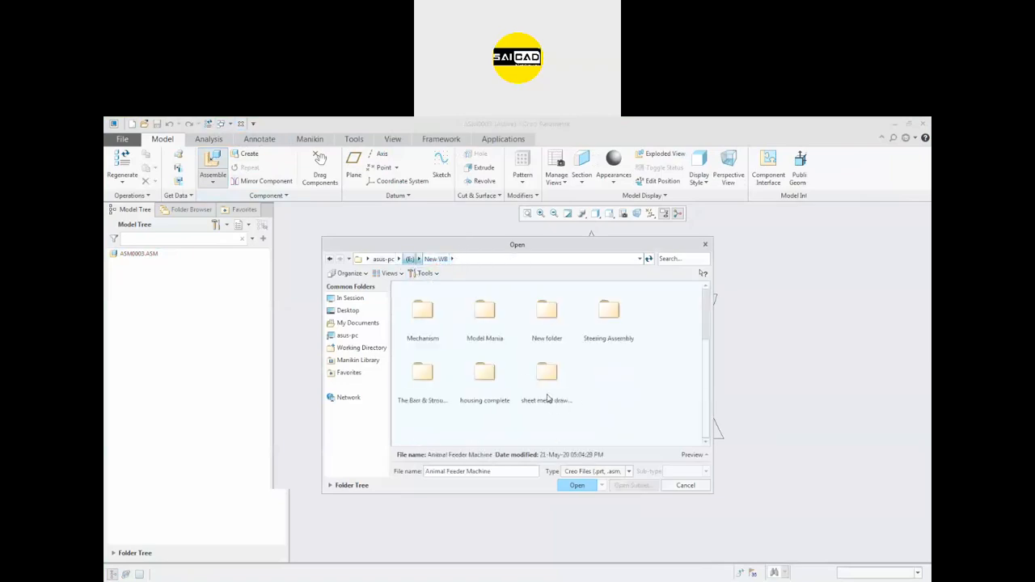
left_click(409, 260)
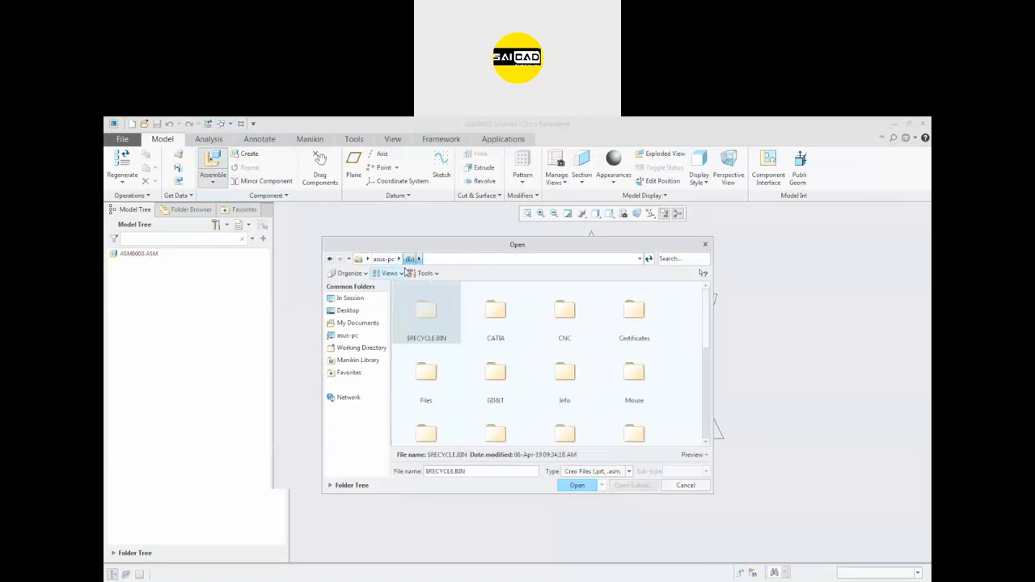
left_click(607, 387)
key("w")
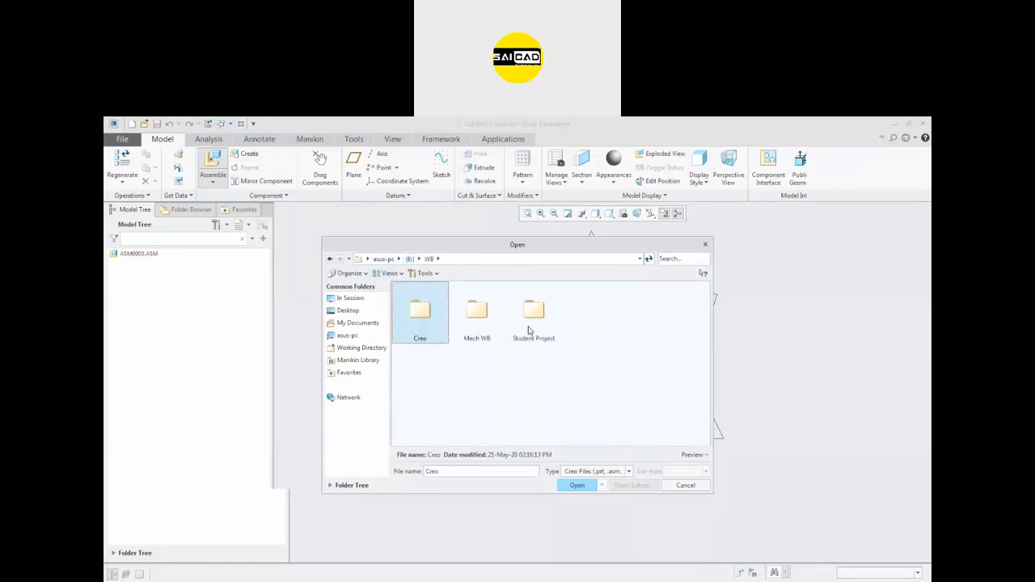
double_click(532, 319)
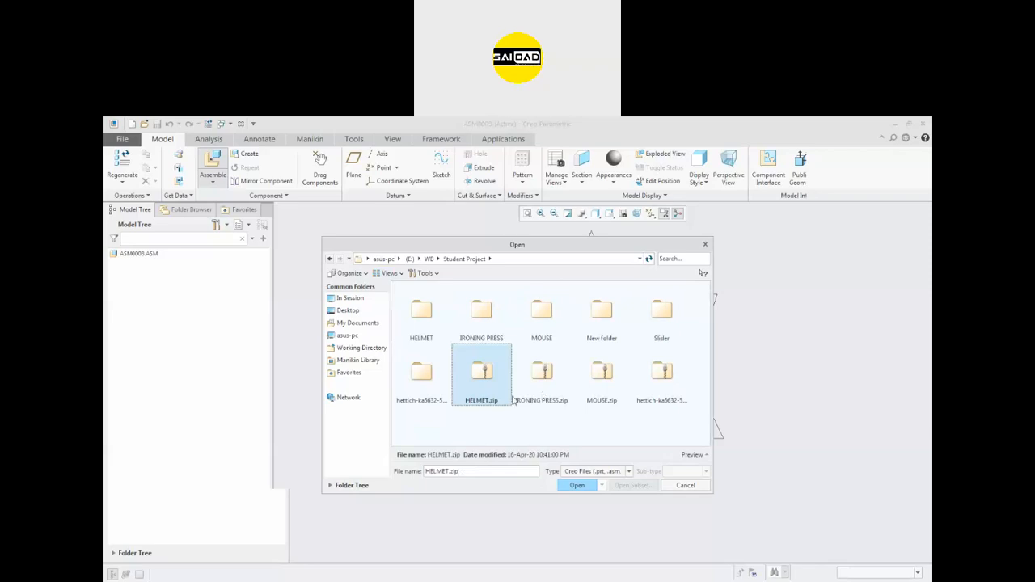
double_click(659, 315)
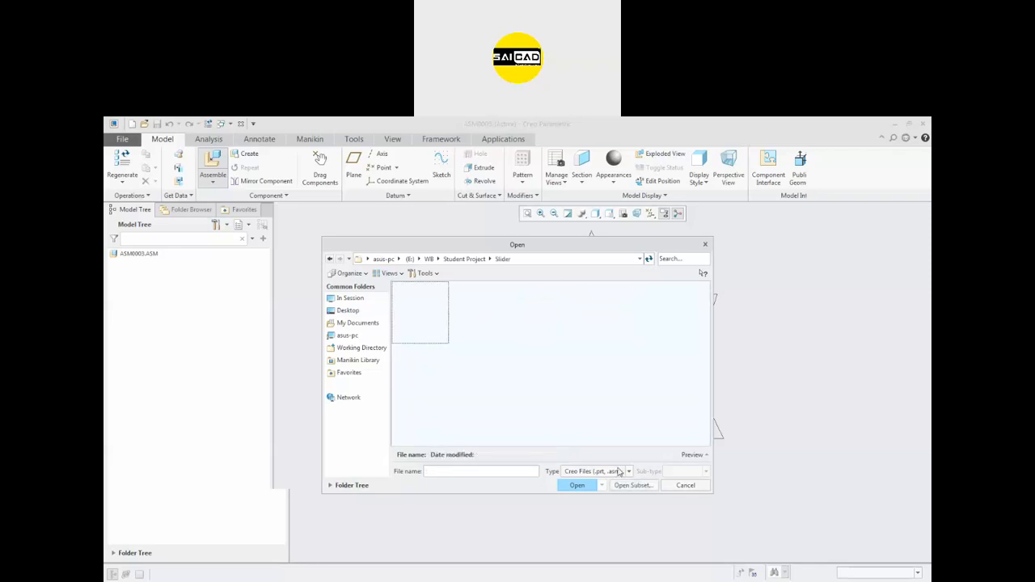
- List all file types in the Slider folder and bring Slider.SLDASM into the assembly as a component for placement
left_click(629, 471)
left_click(603, 253)
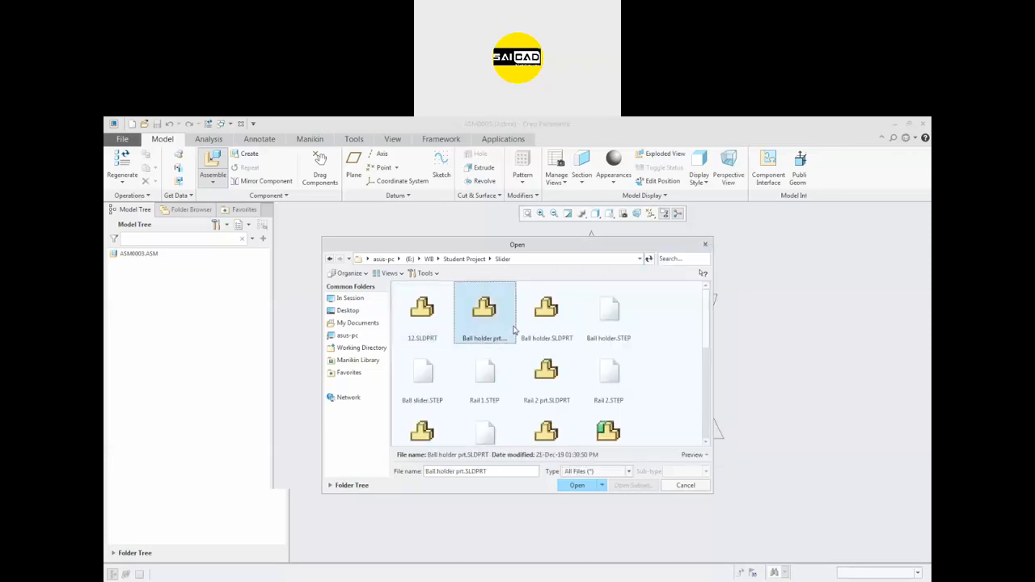
scroll(505, 355, "down", 3)
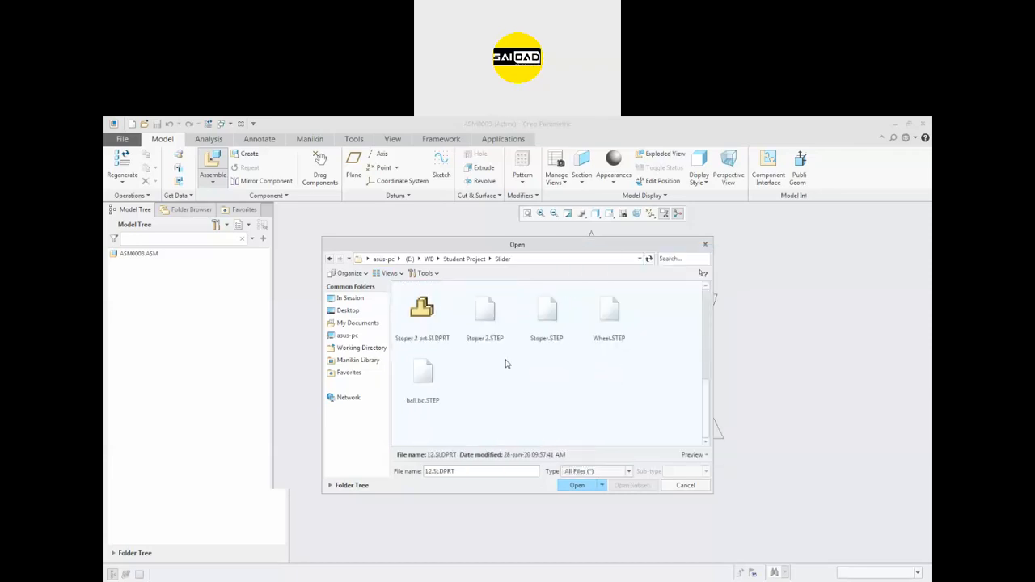
scroll(505, 359, "up", 1)
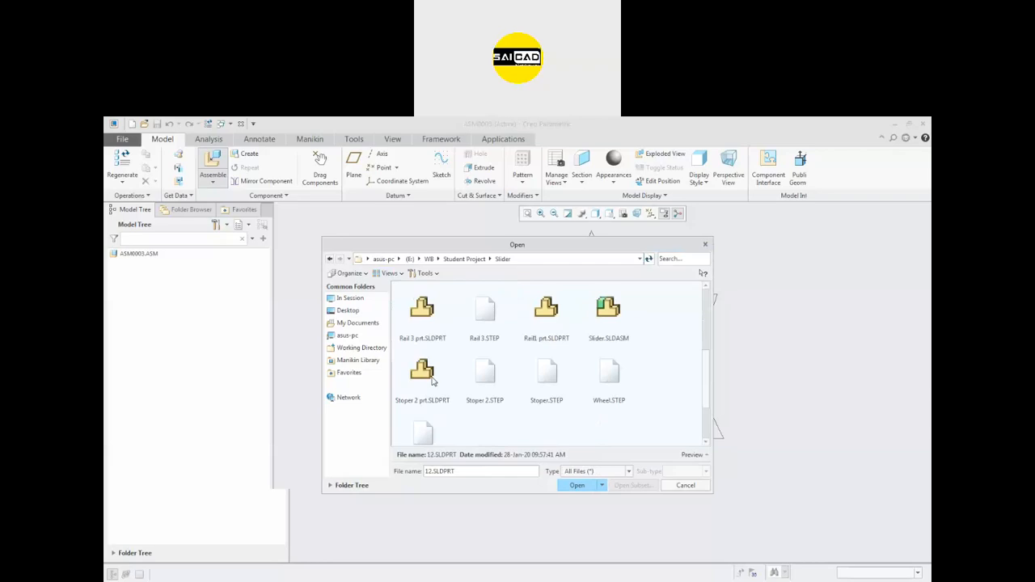
scroll(433, 382, "up", 1)
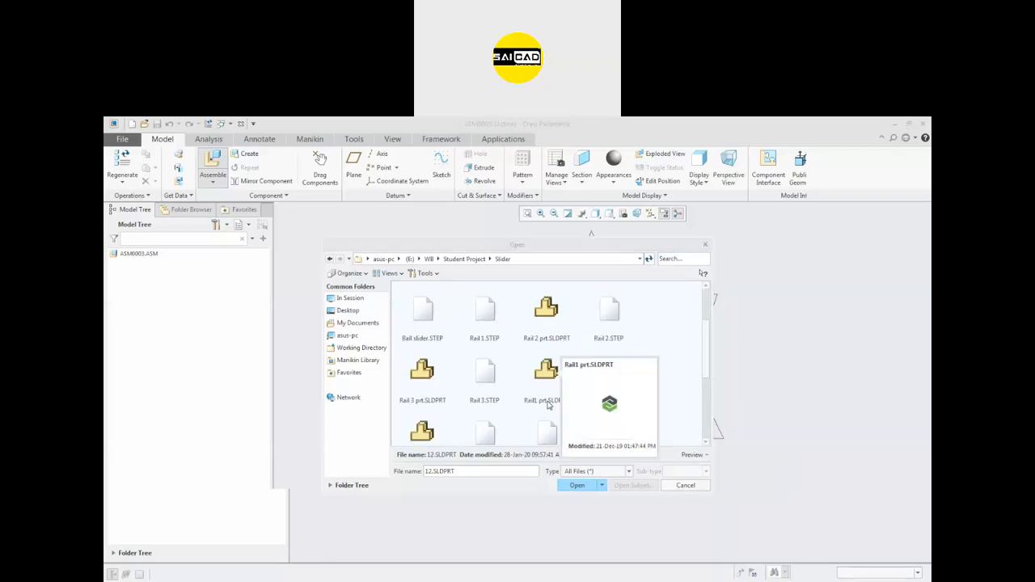
left_click(547, 373)
left_click(549, 314)
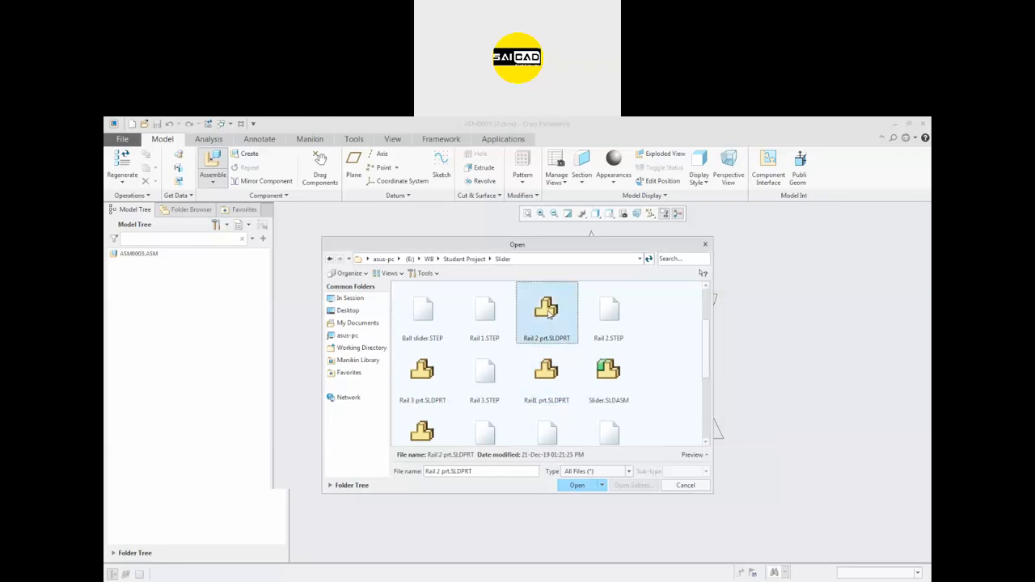
left_click(614, 374)
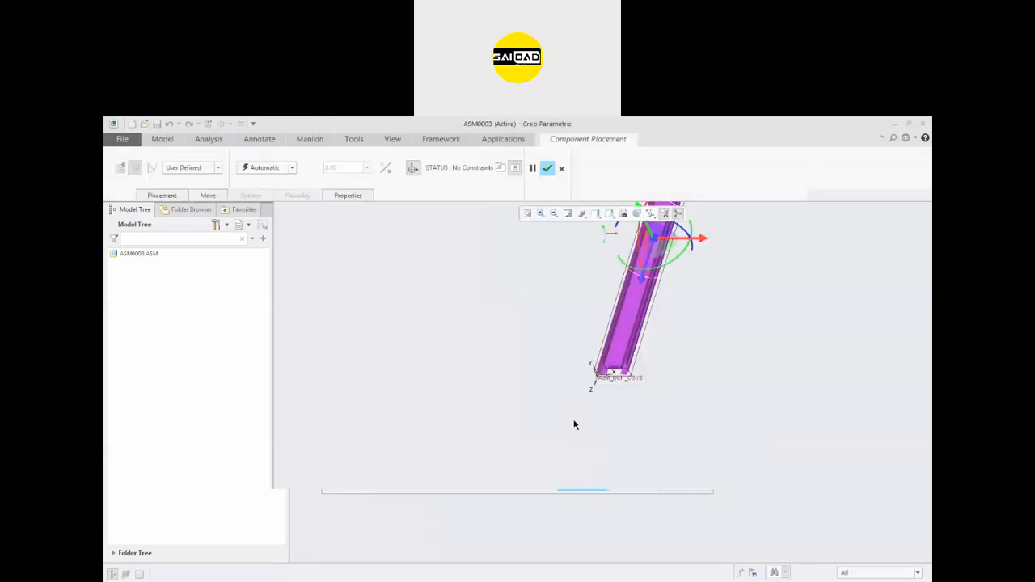
- Constrain the slider assembly in ASM0003.ASM with the Default constraint and accept the placement
middle_click_drag(602, 360, 667, 374)
right_click(682, 299)
left_click(703, 404)
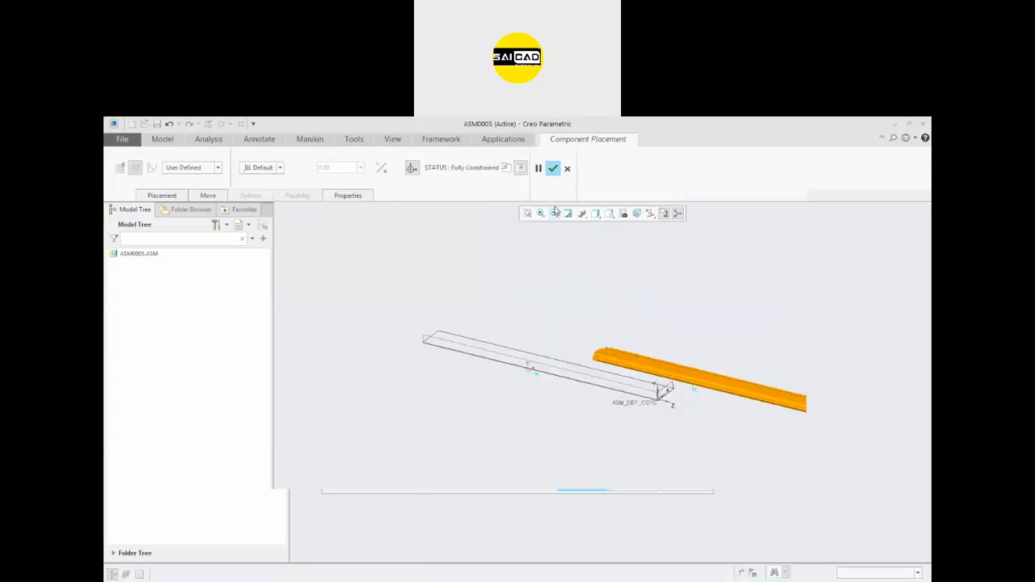
left_click(553, 169)
scroll(575, 411, "down", 2)
scroll(618, 415, "up", 4)
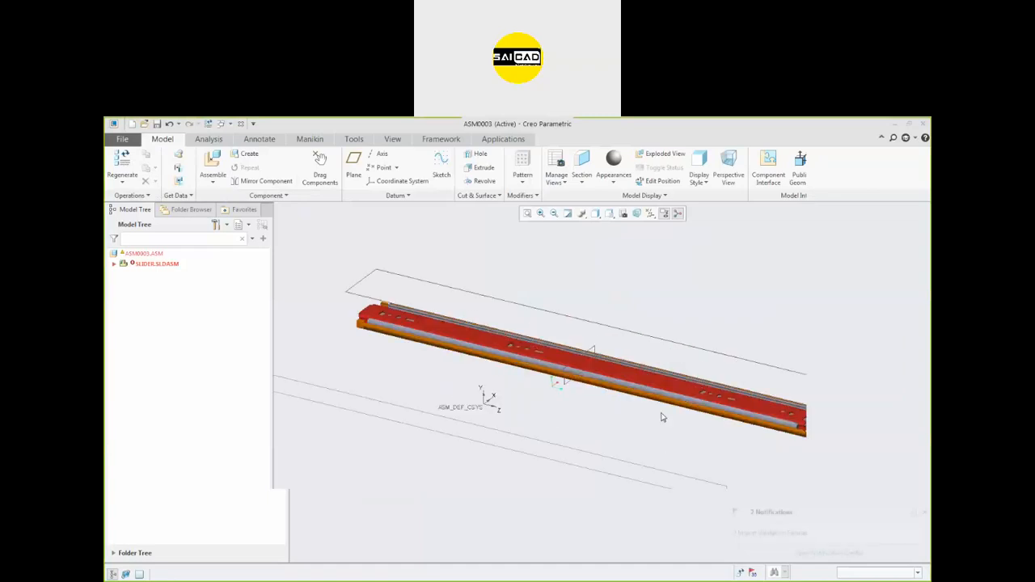
scroll(760, 432, "down", 3)
scroll(605, 446, "up", 4)
scroll(787, 414, "down", 2)
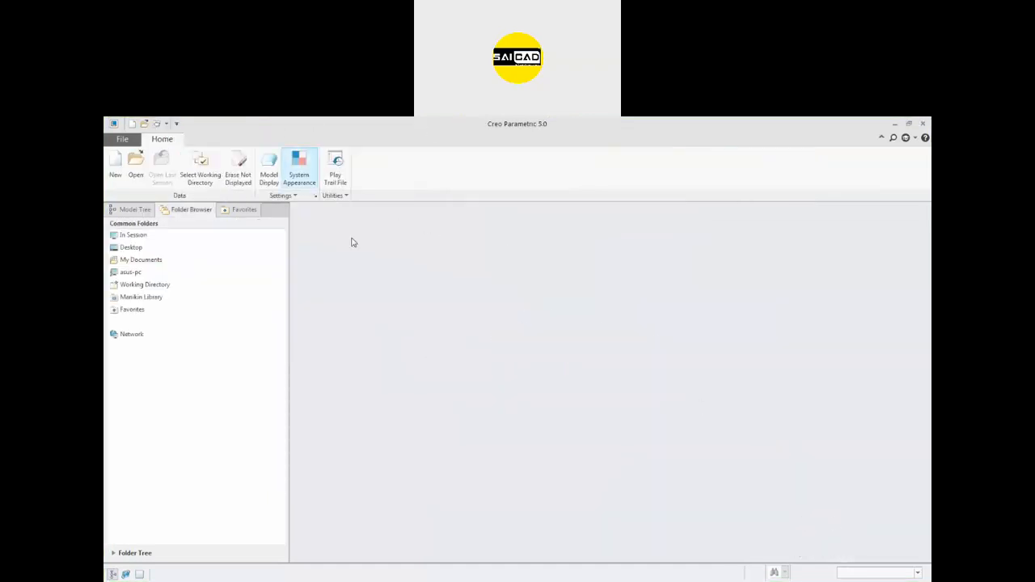
- Return to the ASM0003.ASM window and examine the imported slider rails along their length
left_click(160, 124)
left_click(178, 139)
scroll(561, 310, "up", 4)
scroll(610, 314, "down", 5)
scroll(651, 304, "up", 2)
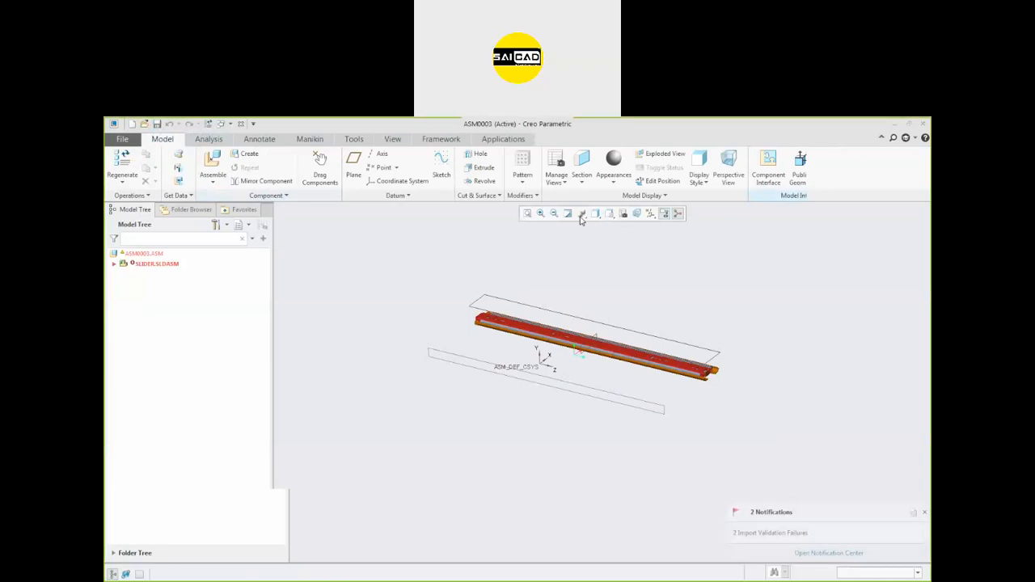
scroll(539, 351, "down", 5)
scroll(533, 403, "up", 4)
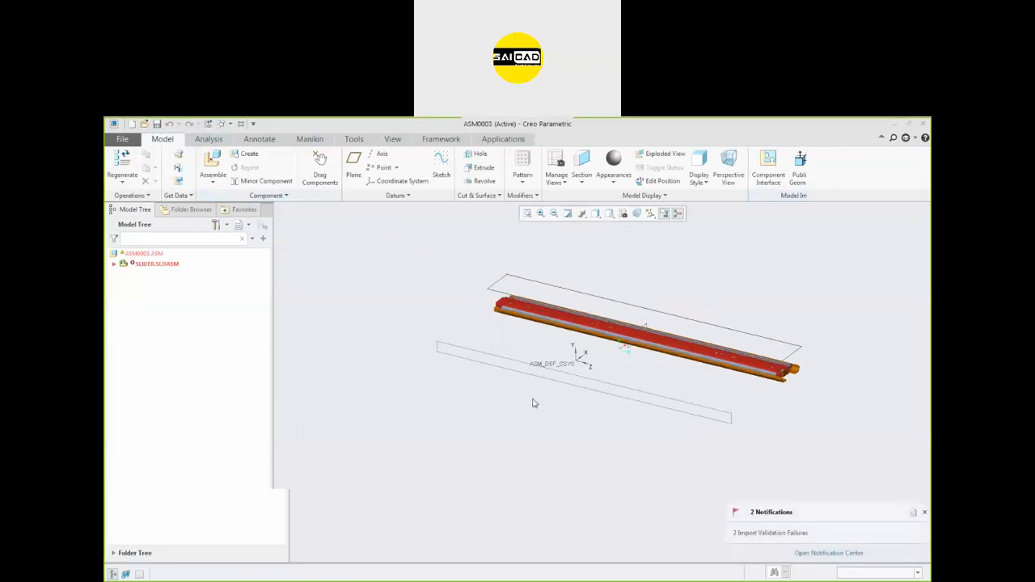
middle_click_drag(358, 463, 383, 459)
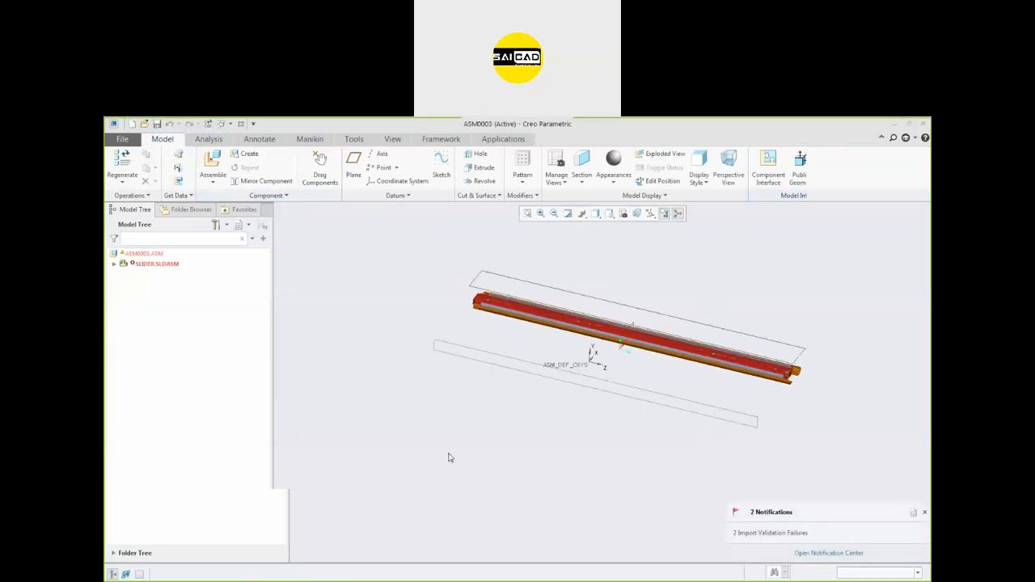
scroll(448, 455, "up", 3)
scroll(616, 382, "down", 4)
scroll(601, 410, "down", 2)
- Expand SLIDER.SLDASM in the model tree and check the options available for RAIL1 PRT.SLDPRT and the subassembly
left_click(114, 264)
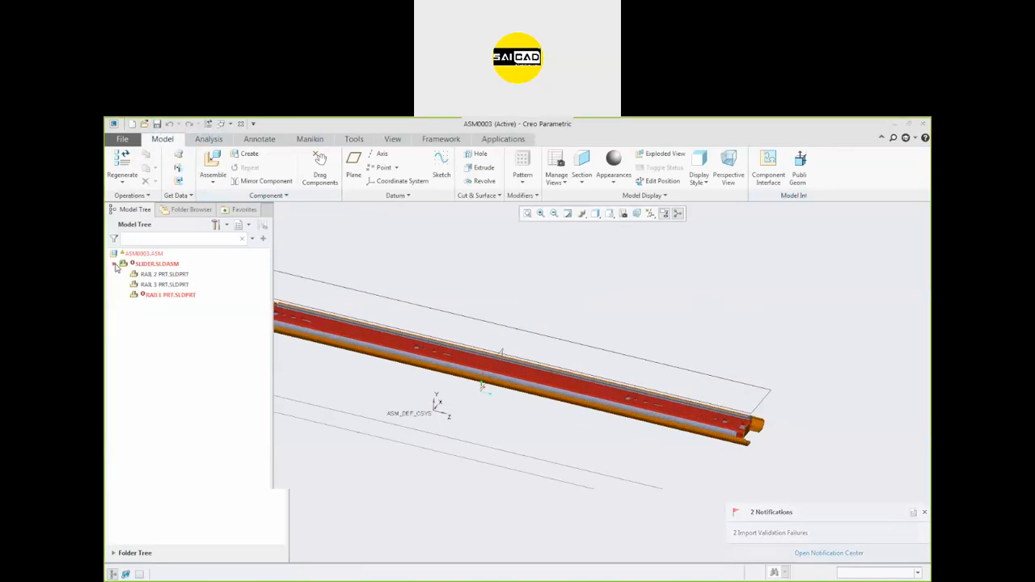
left_click(158, 296)
right_click(157, 296)
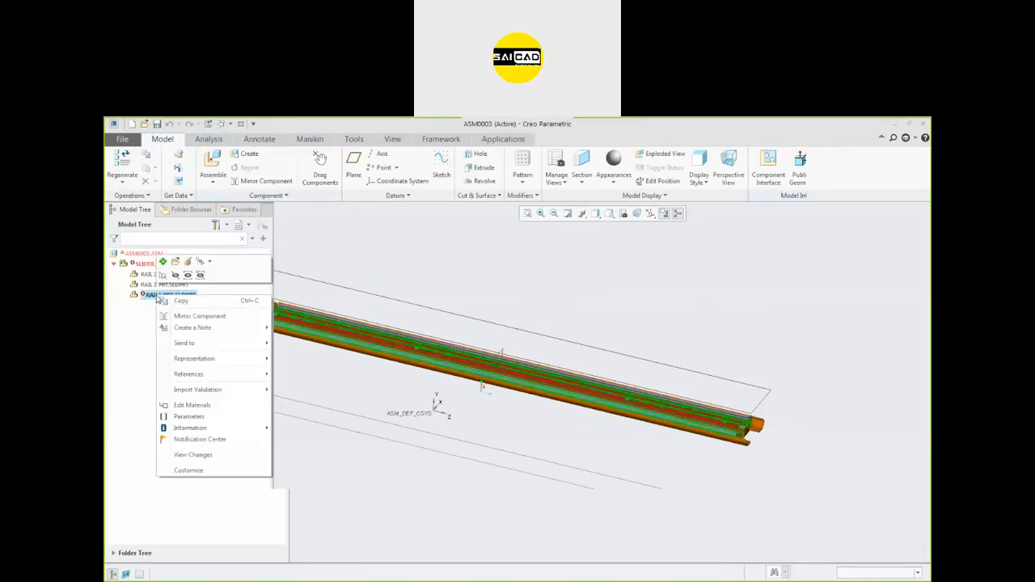
left_click(504, 275)
scroll(504, 275, "up", 1)
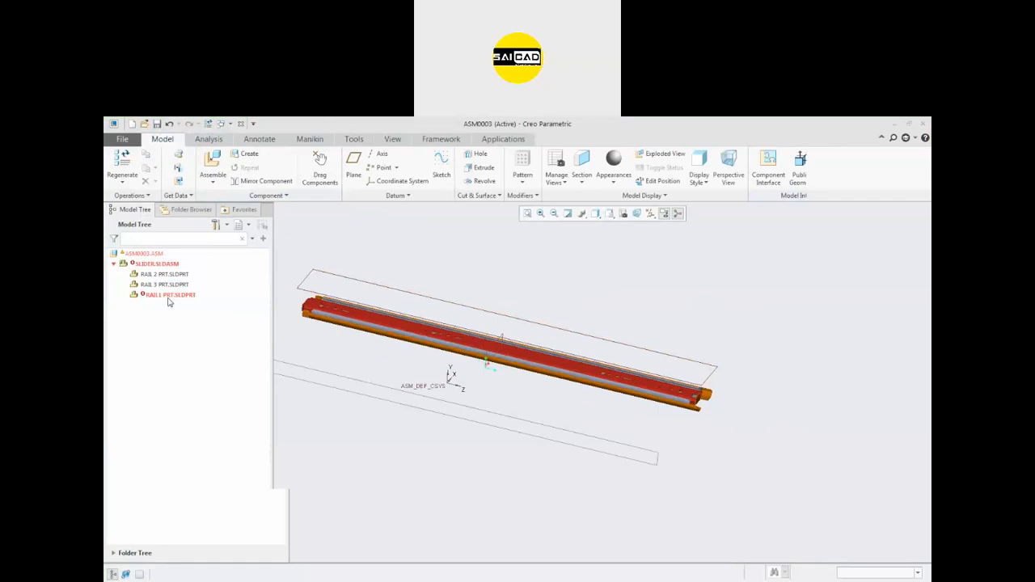
right_click(156, 267)
left_click(474, 232)
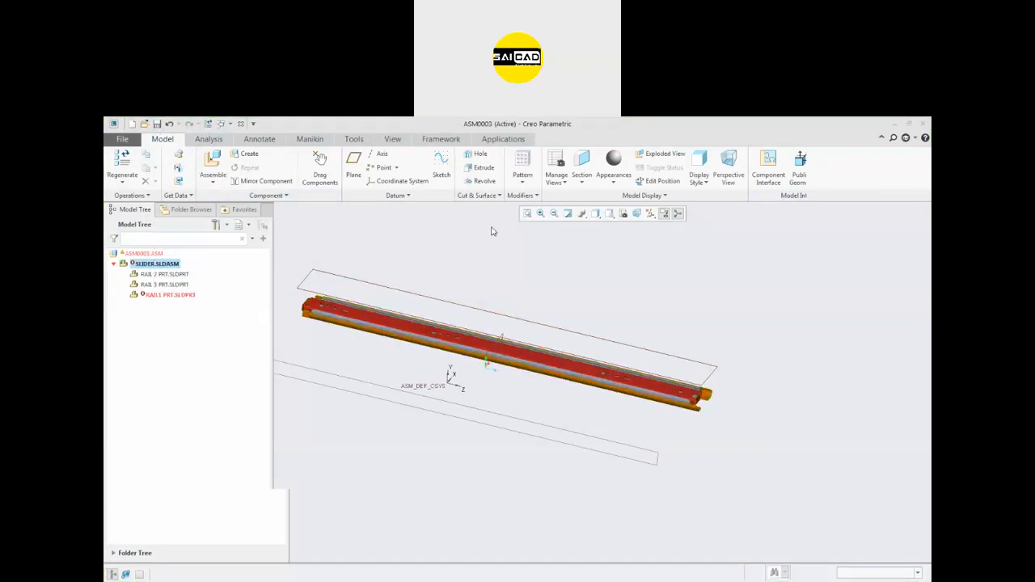
- Close the ASM0003.ASM window and list all file types in the Slider folder for opening a file
left_click(240, 124)
left_click(135, 165)
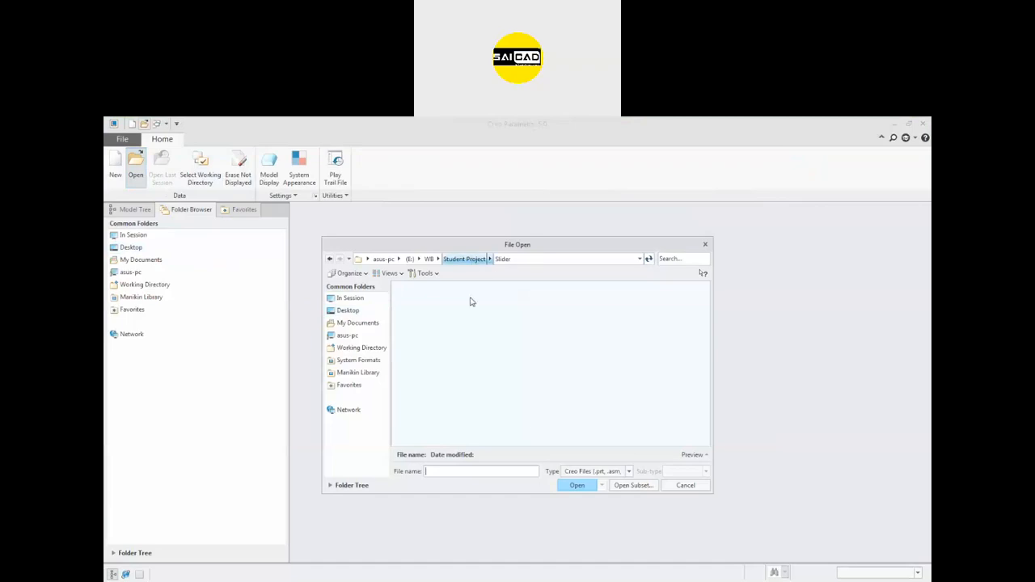
left_click(572, 471)
left_click(577, 250)
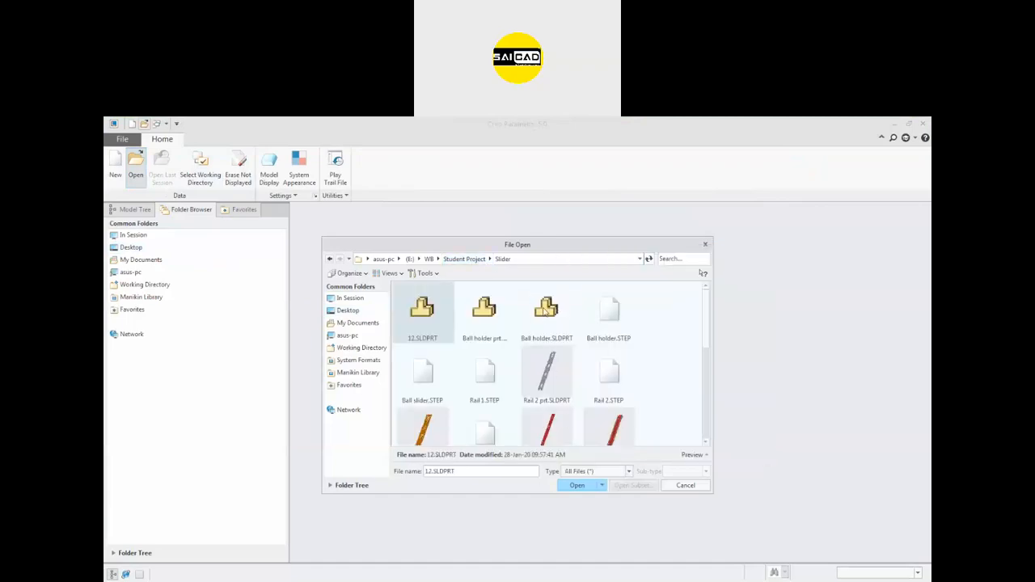
- Find Slider.SLDASM among the Slider folder's files and open it directly
scroll(462, 423, "down", 5)
left_click(417, 321)
scroll(495, 394, "up", 5)
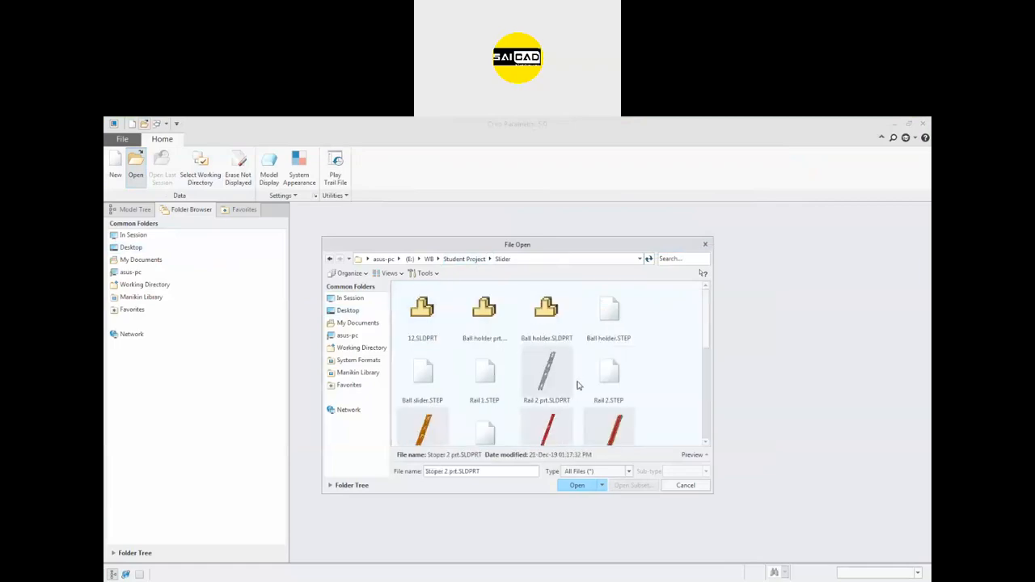
scroll(577, 371, "down", 3)
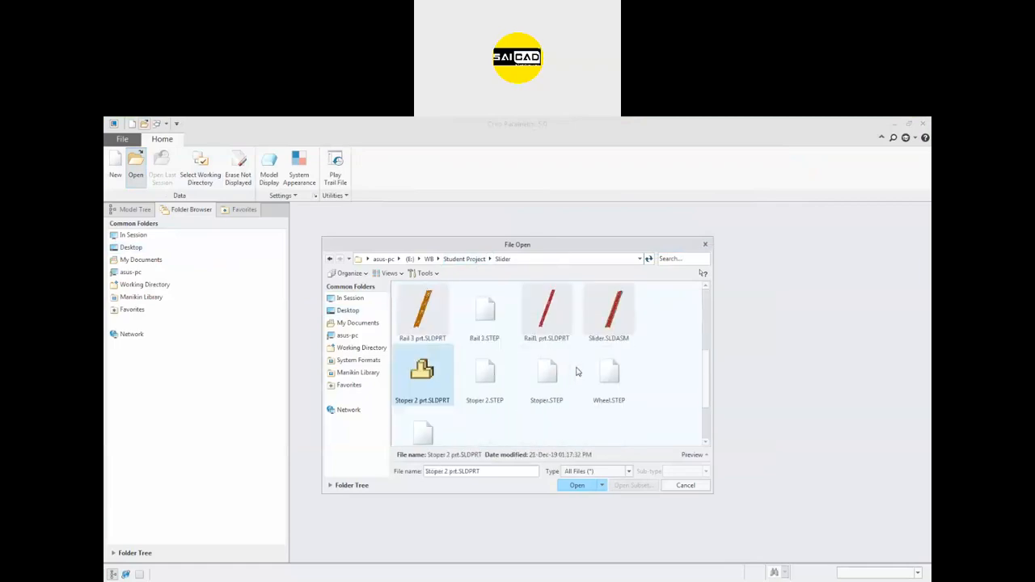
left_click(612, 333)
double_click(617, 320)
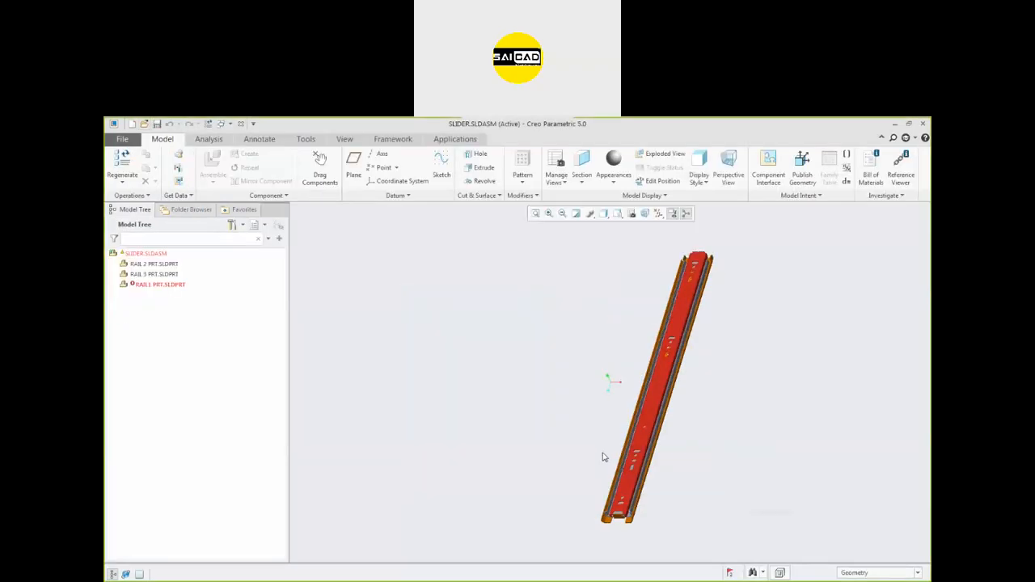
- Redefine the placement of RAIL 2 PRT.SLDPRT and delete its disabled Fix constraint
scroll(490, 409, "up", 4)
scroll(584, 392, "down", 3)
middle_click_drag(555, 416, 605, 389)
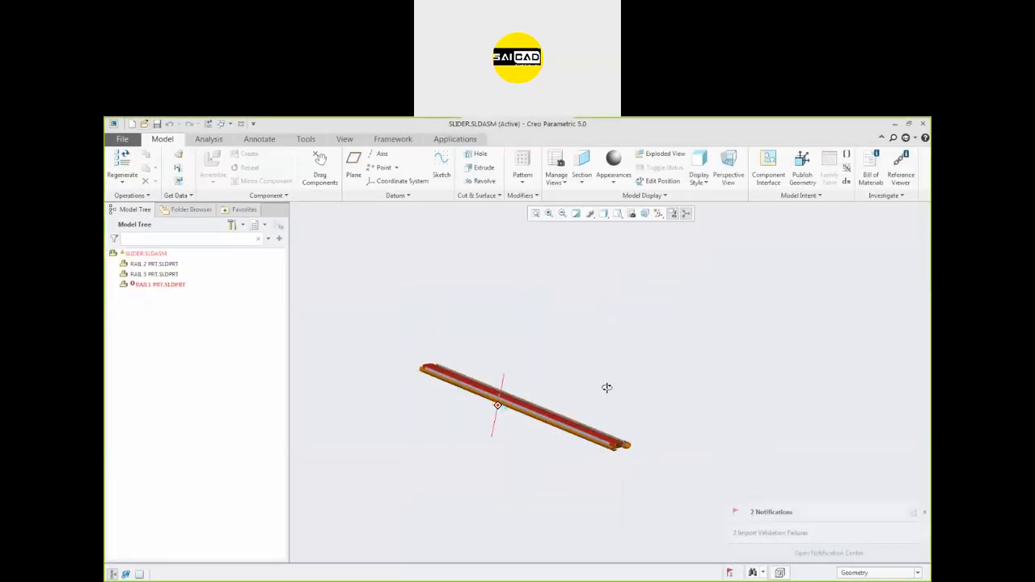
left_click(147, 254)
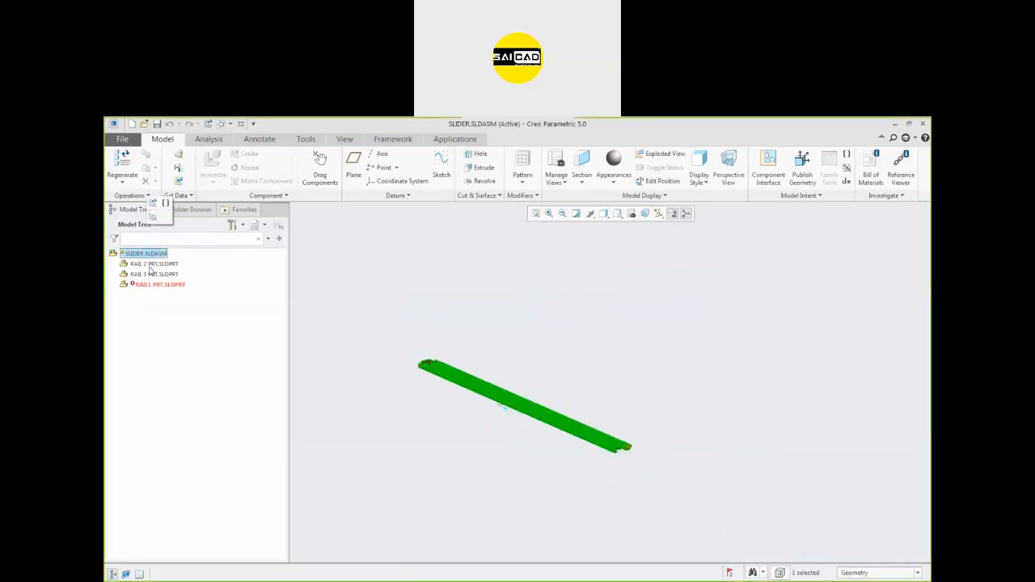
left_click(154, 264)
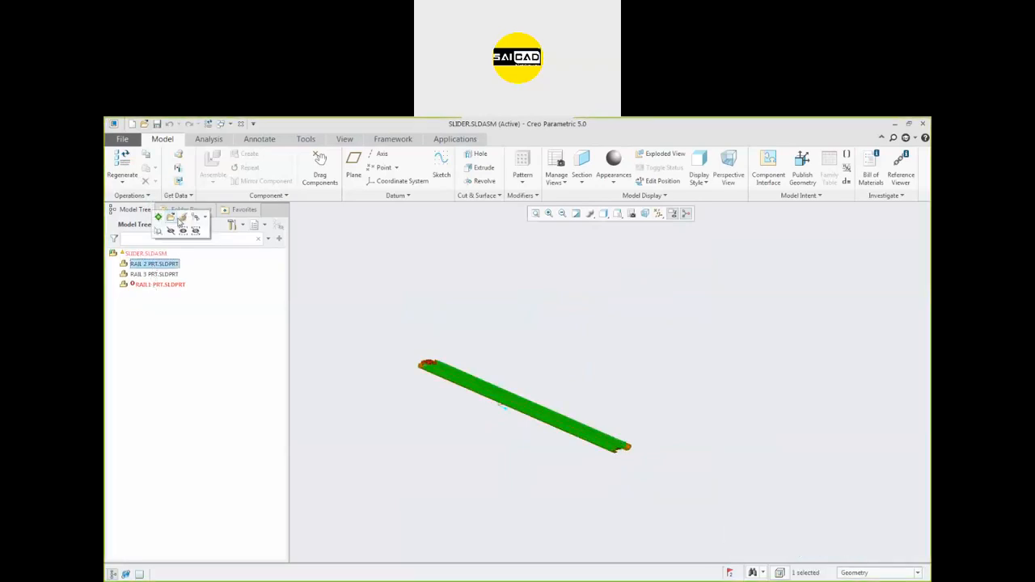
left_click(182, 219)
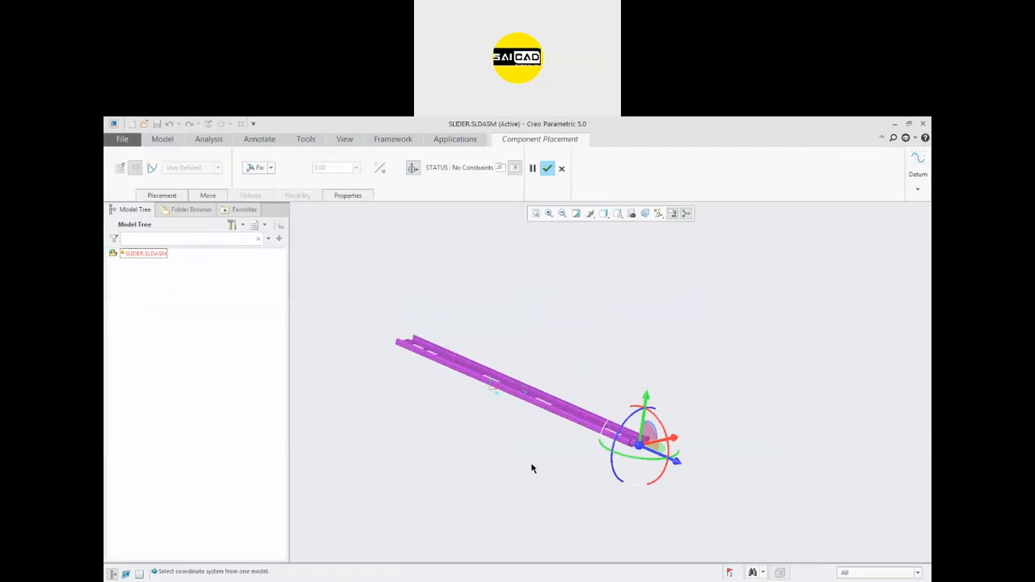
right_click(577, 330)
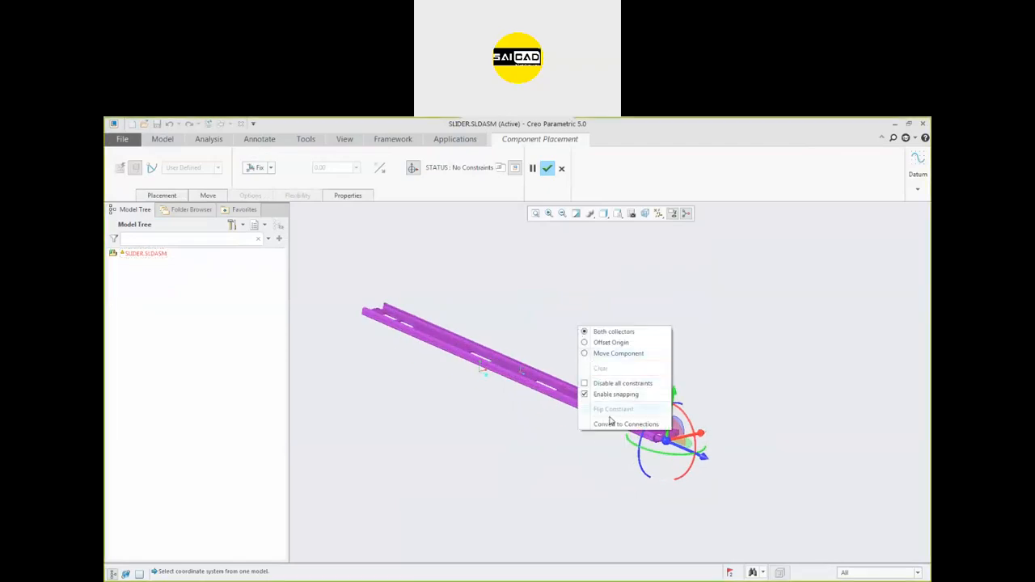
left_click(162, 195)
right_click(173, 227)
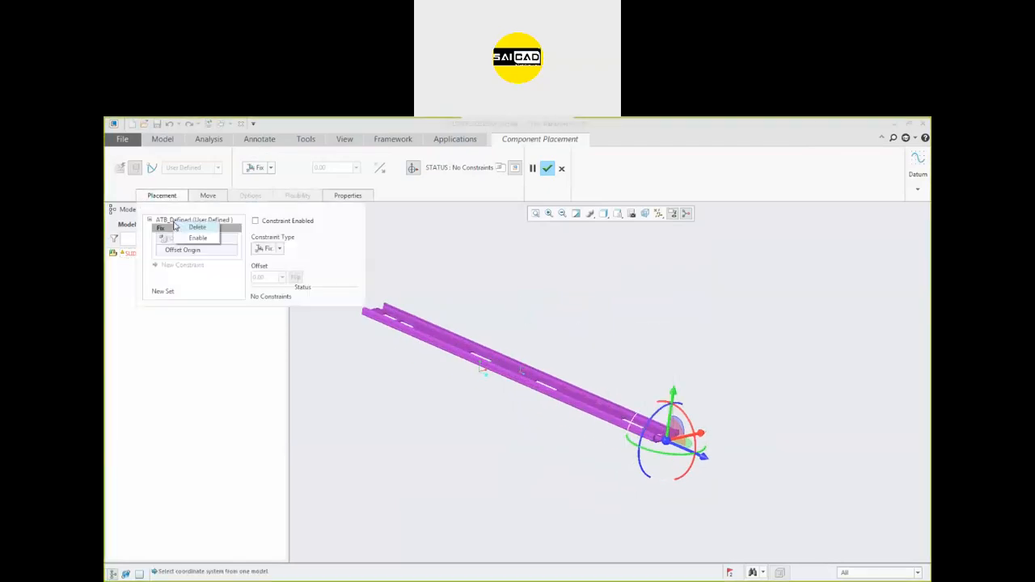
left_click(194, 228)
- Constrain RAIL 2 PRT.SLDPRT with the Default constraint and accept the placement
right_click(585, 293)
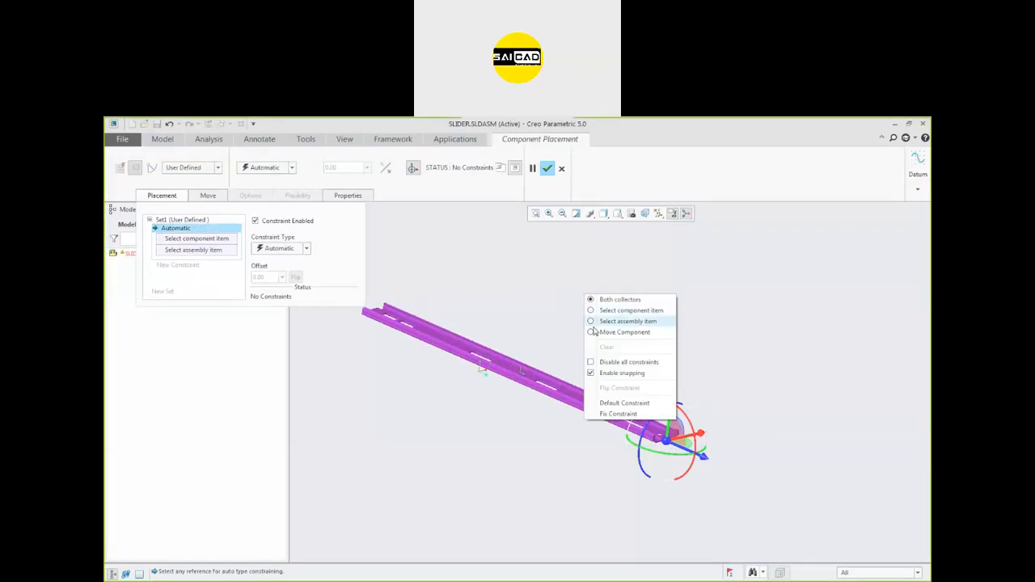
left_click(606, 400)
left_click(553, 168)
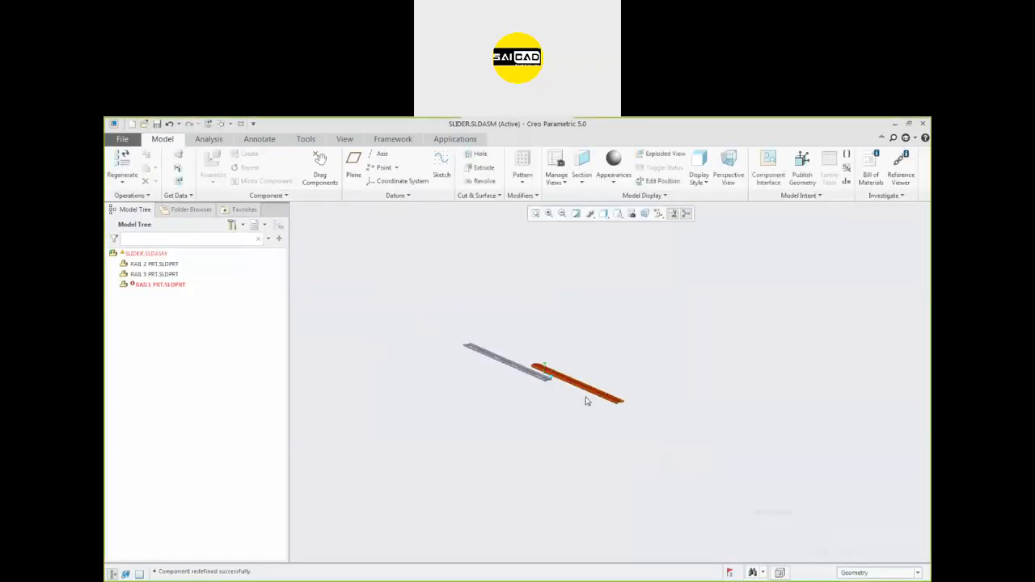
- Redefine the placement of RAIL 3 PRT.SLDPRT and delete its disabled Fix constraint
mouse_move(549, 361)
middle_mouse_down()
mouse_move(557, 363)
mouse_move(545, 347)
middle_mouse_up()
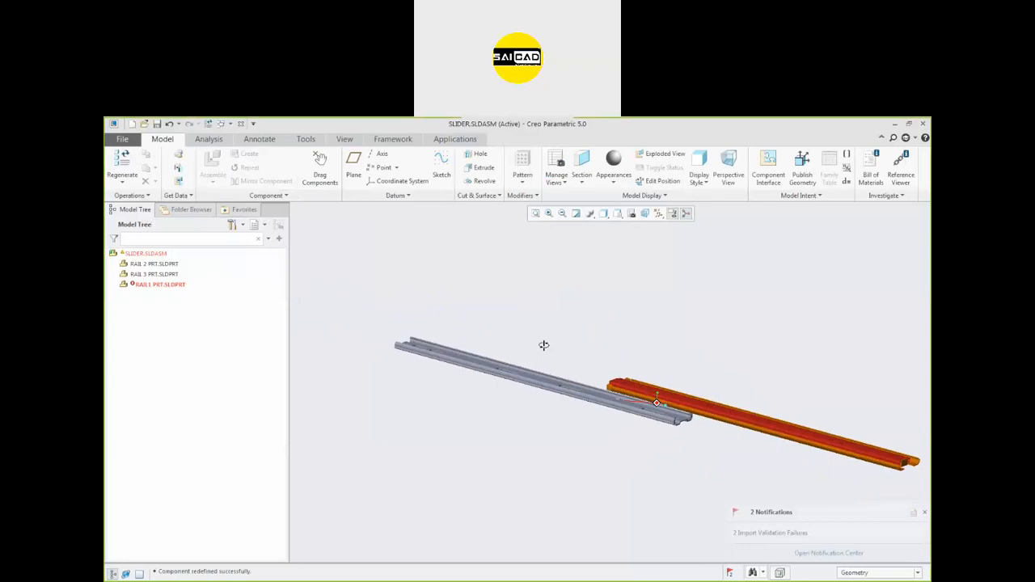
scroll(657, 372, "down", 3)
mouse_move(657, 372)
middle_mouse_down()
mouse_move(665, 395)
mouse_move(616, 332)
middle_mouse_up()
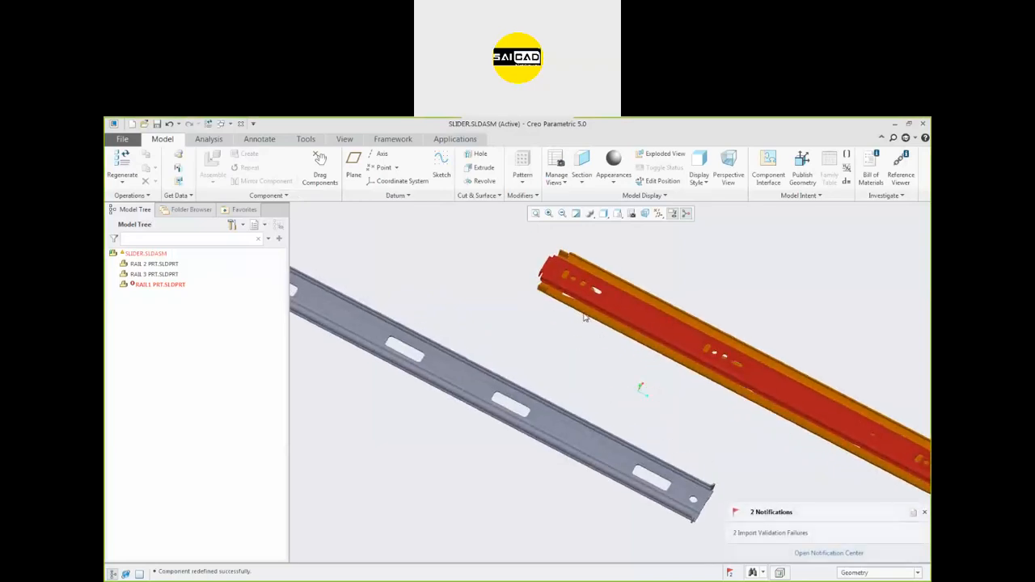
scroll(538, 388, "up", 2)
middle_click_drag(550, 428, 624, 371)
scroll(624, 371, "down", 2)
left_click(620, 376)
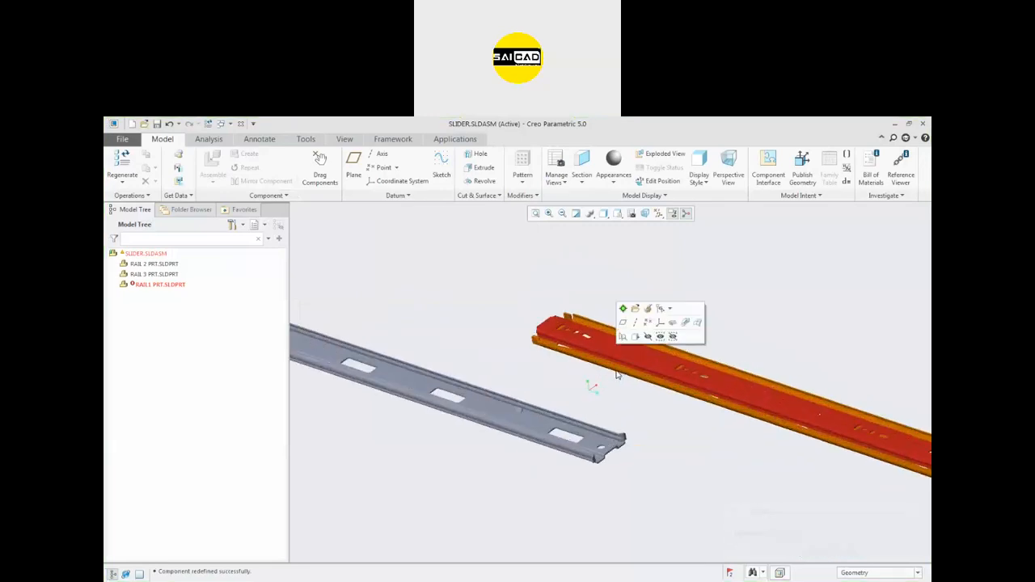
left_click(156, 275)
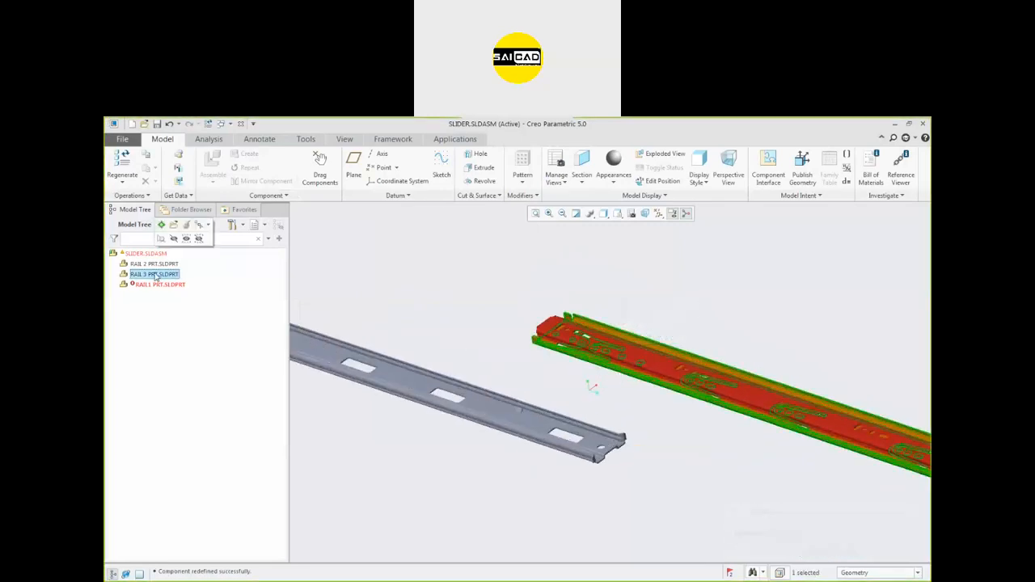
left_click(185, 228)
left_click(162, 194)
right_click(186, 227)
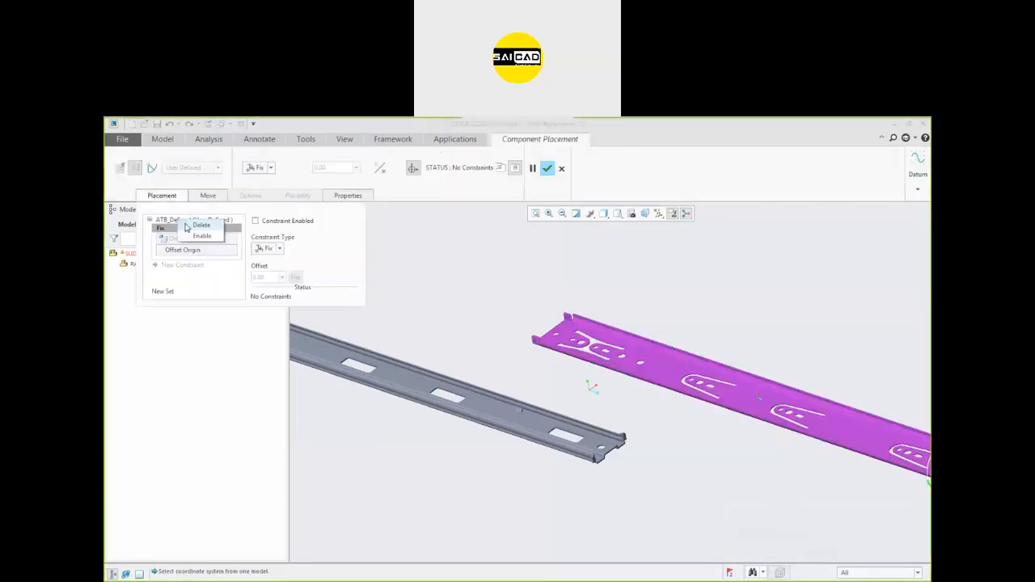
left_click(201, 225)
- Constrain RAIL 3 PRT.SLDPRT with the Default constraint and accept the placement
left_click(265, 167)
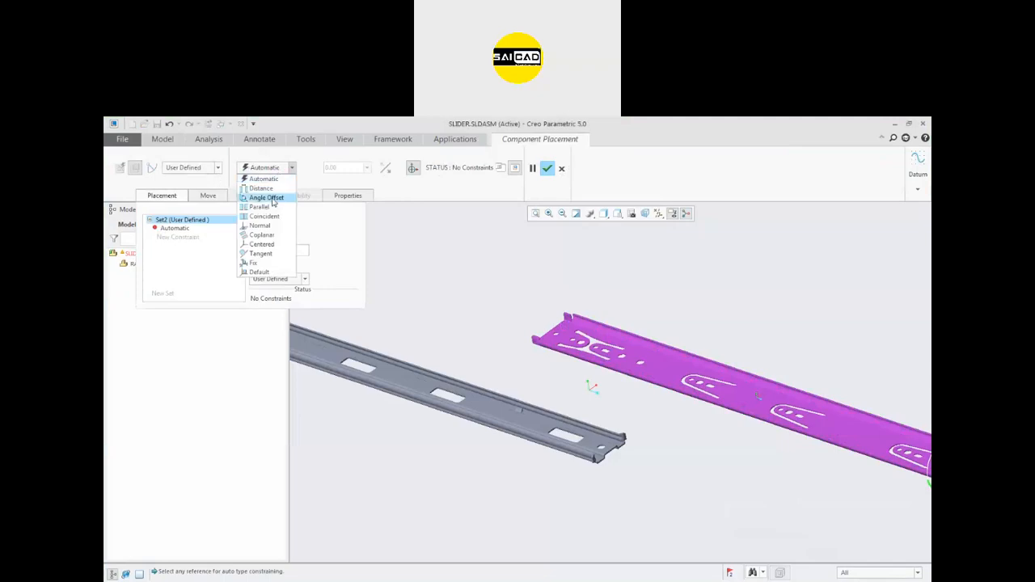
left_click(253, 263)
middle_click(588, 308)
- Redefine the placement of RAIL1 PRT.SLDPRT and replace its Fix constraint with a Slider connection
left_click(588, 307)
scroll(555, 387, "down", 3)
scroll(534, 413, "up", 1)
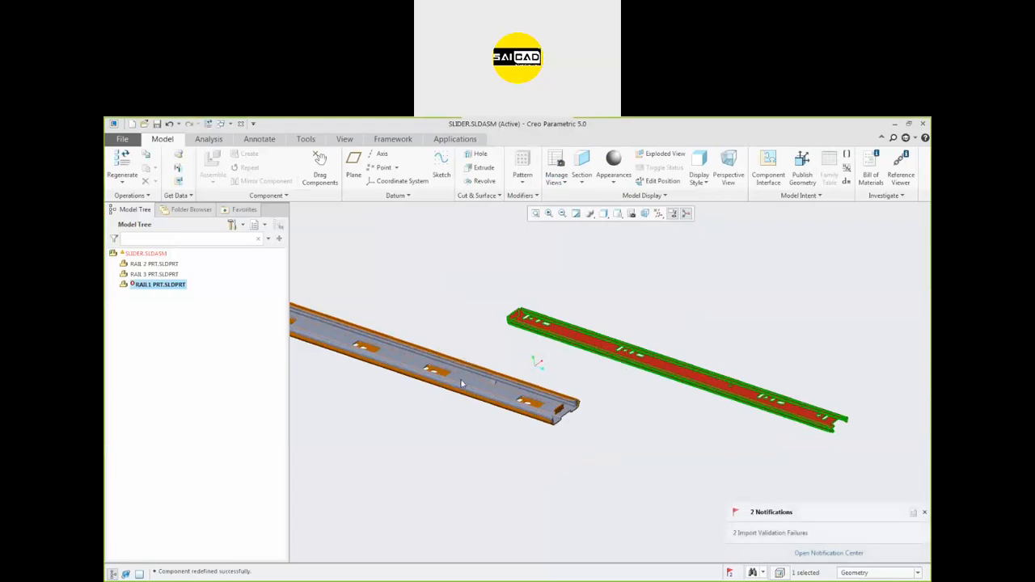
right_click(158, 286)
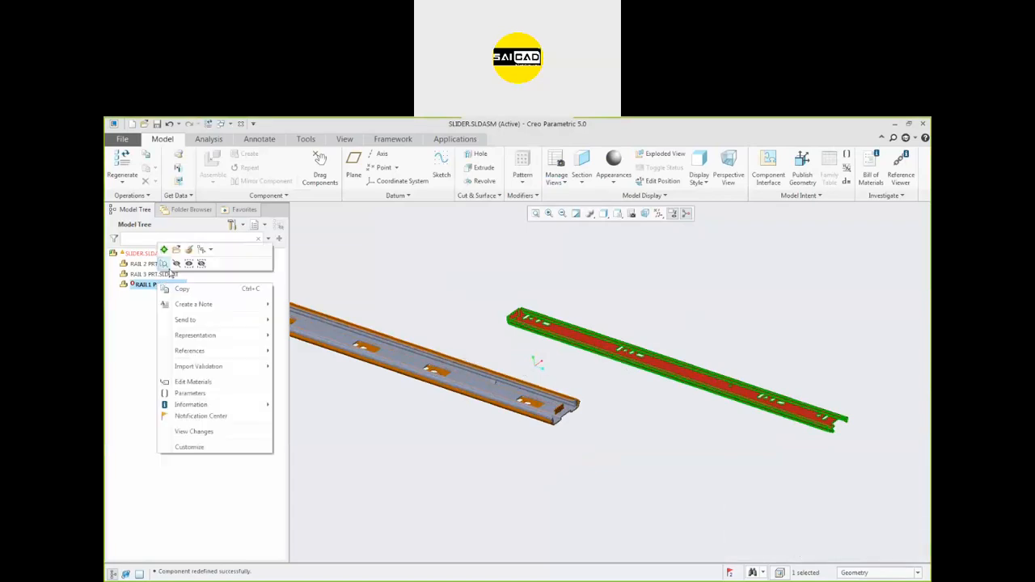
left_click(177, 248)
scroll(453, 281, "down", 1)
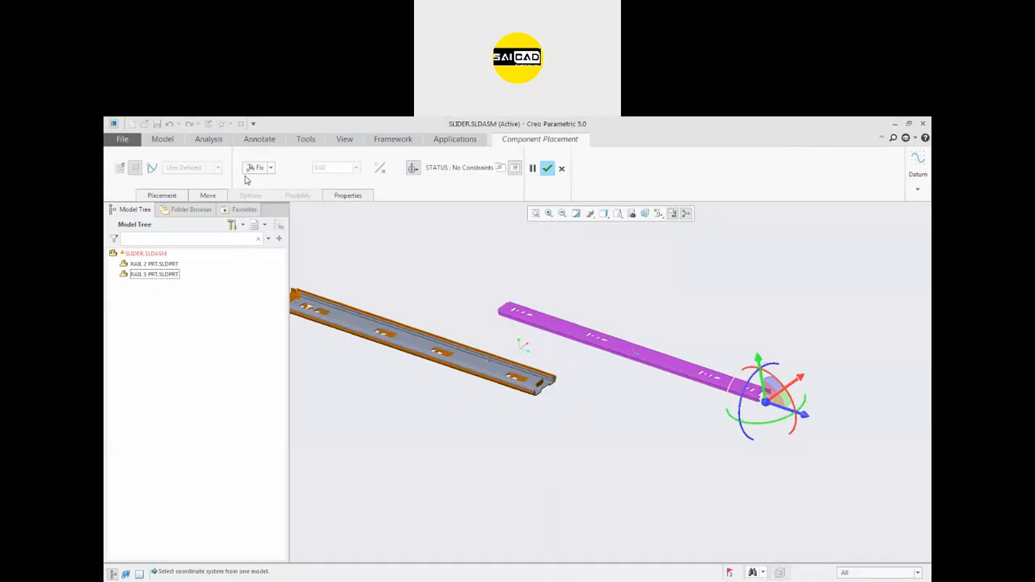
left_click(166, 196)
left_click(198, 168)
left_click(182, 207)
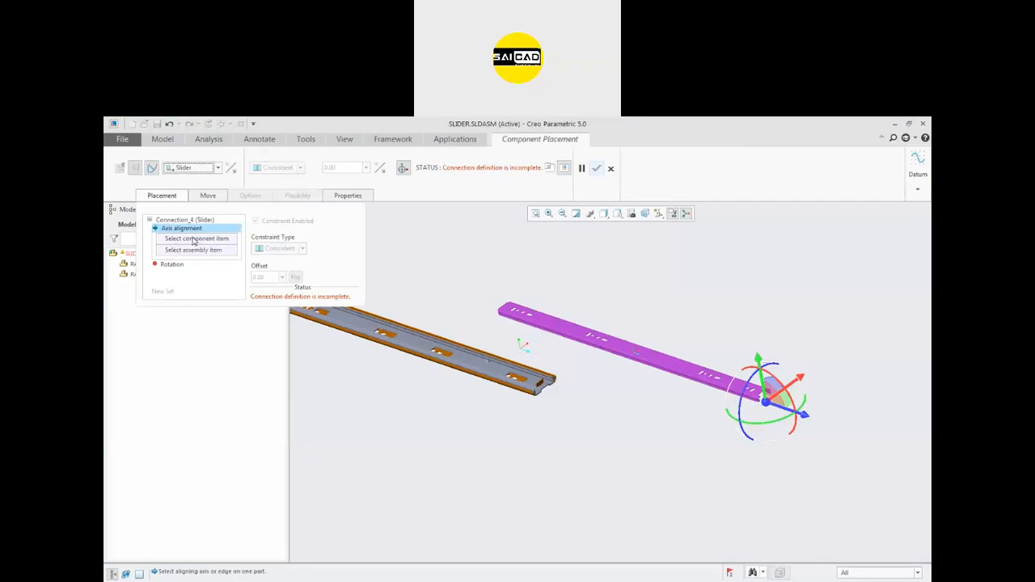
- Try to define the Slider's axis alignment with a long lower edge of RAIL1 and a long edge on the assembly
scroll(601, 333, "down", 2)
scroll(508, 358, "up", 2)
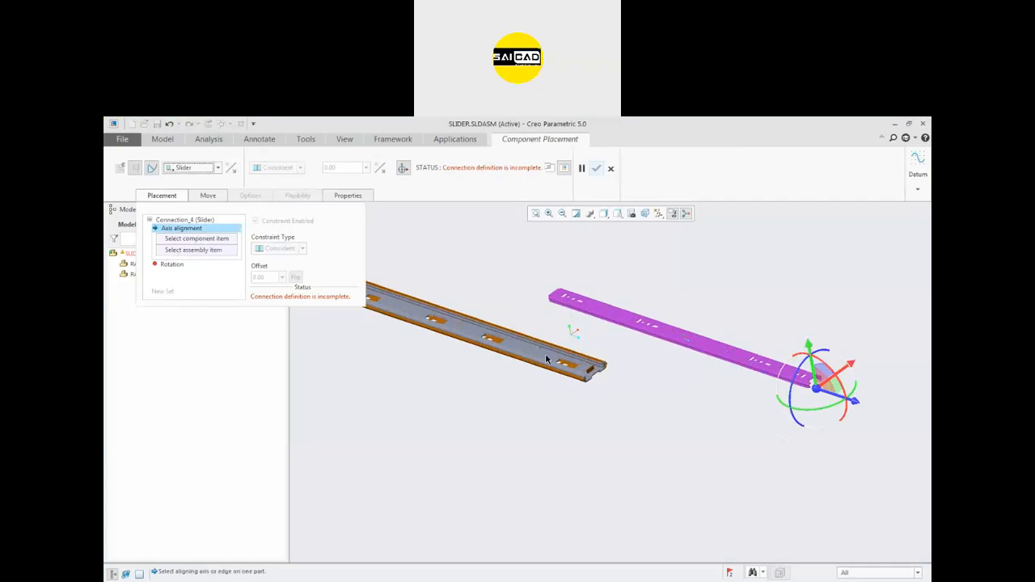
scroll(547, 359, "up", 5)
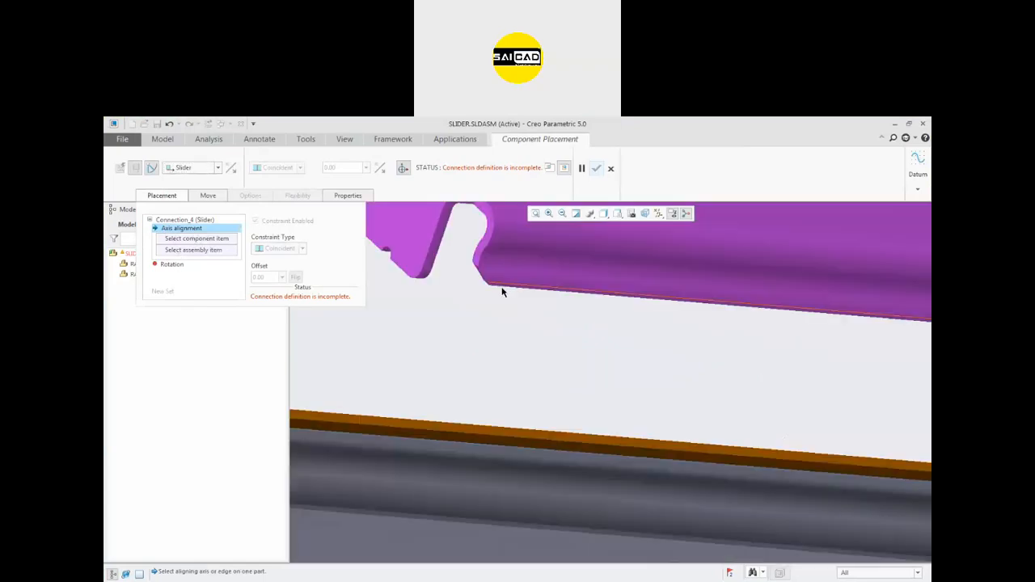
left_click(502, 288)
scroll(517, 328, "down", 4)
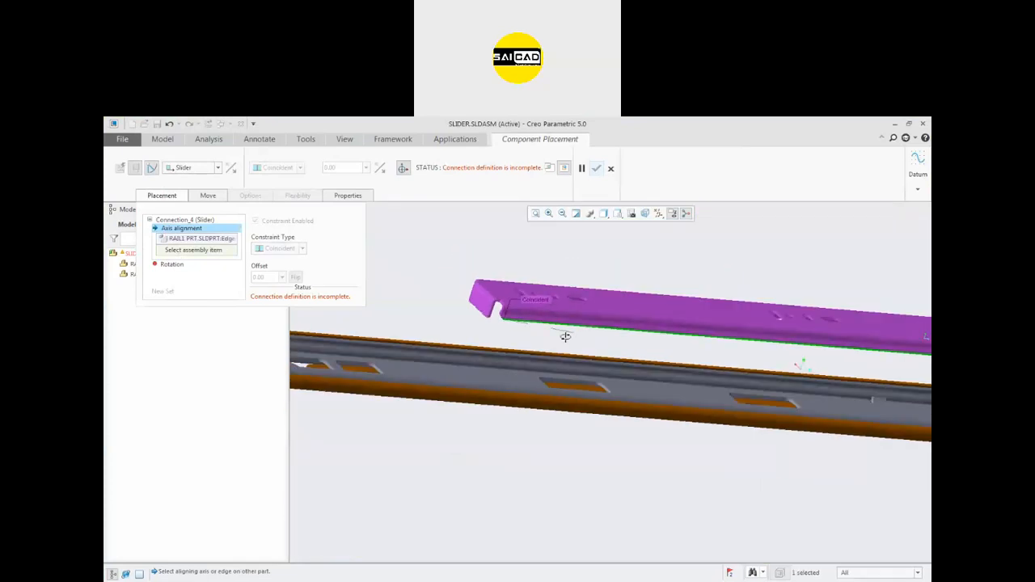
middle_click_drag(564, 335, 550, 372)
scroll(548, 339, "down", 3)
scroll(620, 452, "up", 4)
middle_click_drag(620, 431, 668, 527)
scroll(668, 527, "up", 2)
left_click(659, 503)
- Hide the 3D dragger and examine how RAIL1 sits between the outer rails at their open end
scroll(518, 422, "down", 3)
mouse_move(534, 486)
middle_mouse_down()
mouse_move(538, 499)
mouse_move(539, 446)
mouse_move(565, 431)
mouse_move(600, 437)
middle_mouse_up()
scroll(742, 340, "up", 4)
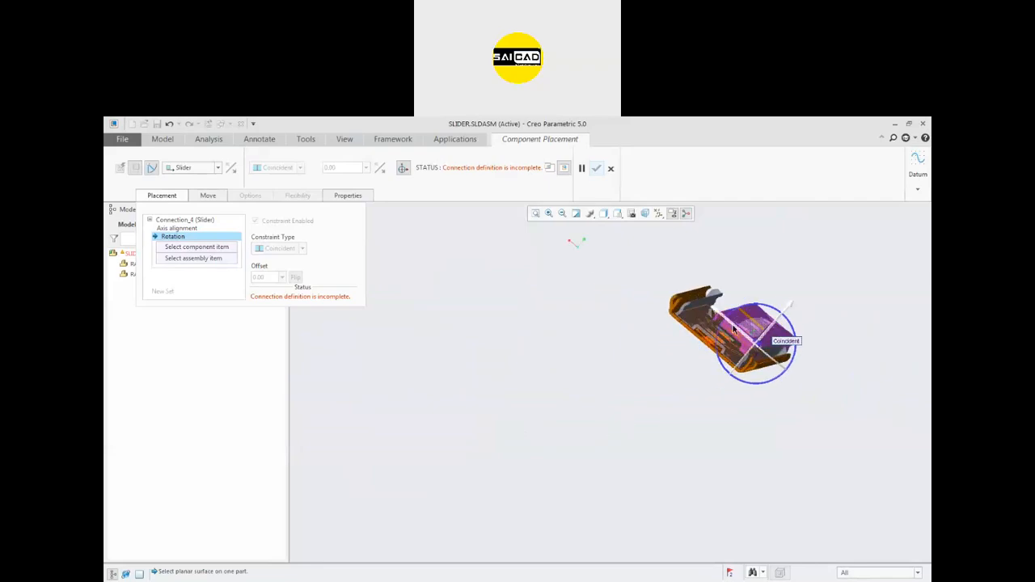
scroll(742, 340, "up", 2)
left_click(403, 168)
scroll(429, 437, "up", 3)
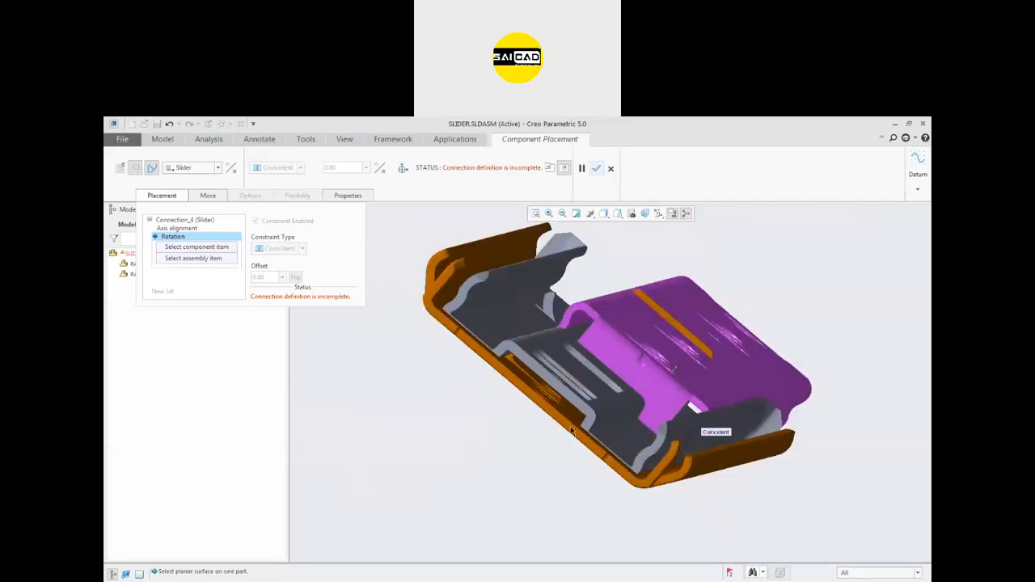
mouse_move(660, 408)
middle_mouse_down()
mouse_move(672, 412)
mouse_move(658, 419)
mouse_move(661, 411)
middle_mouse_up()
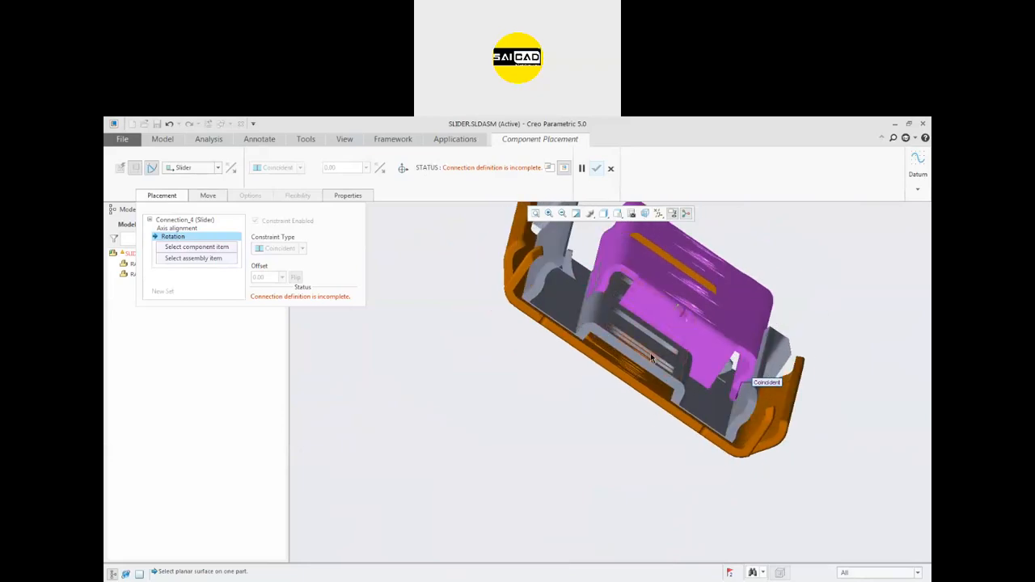
middle_click_drag(630, 442, 600, 437)
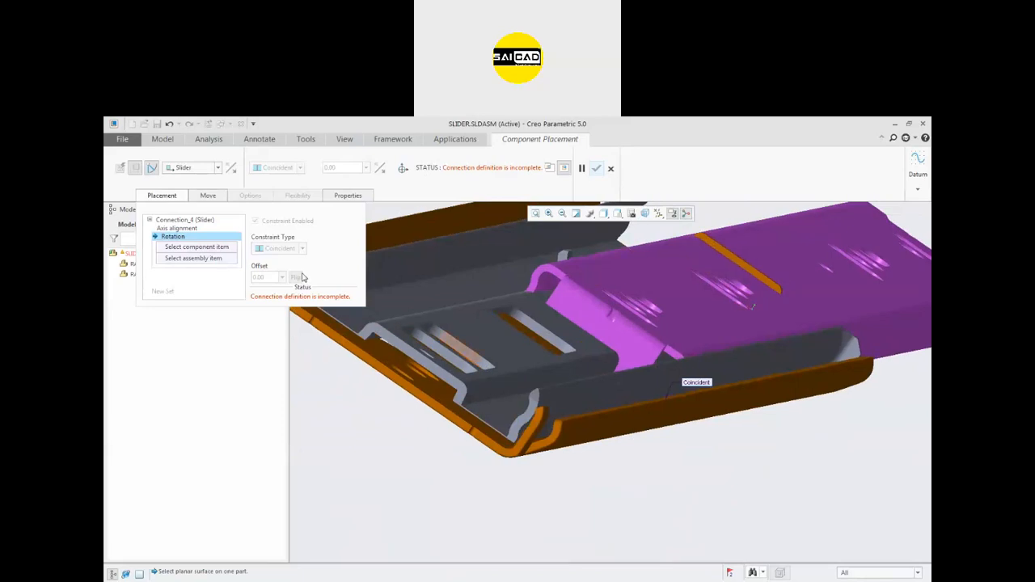
- Try a long RAIL 2 edge as the axis alignment's assembly reference, and remove both alignment references
left_click(177, 229)
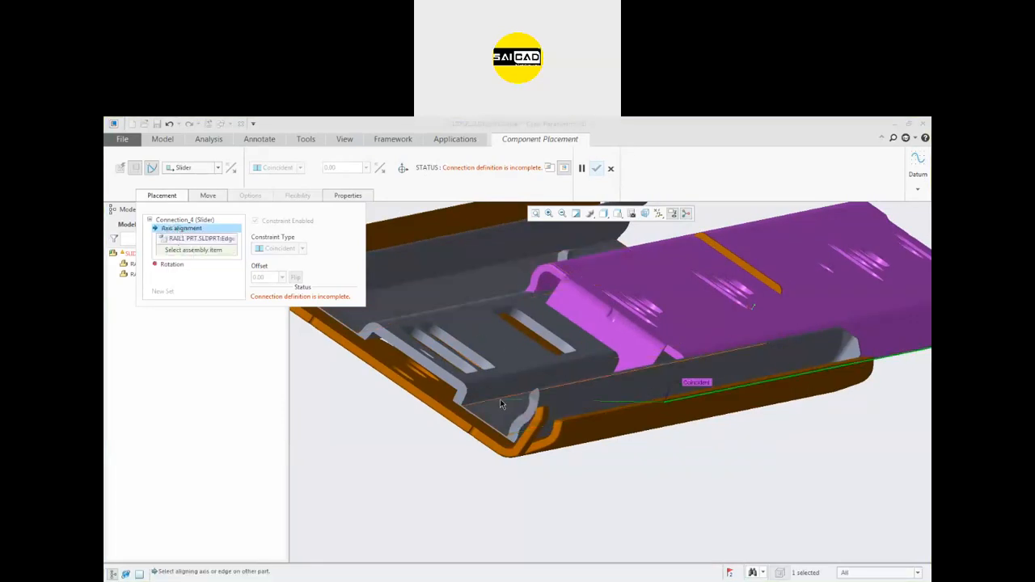
left_click(566, 398)
scroll(589, 421, "down", 2)
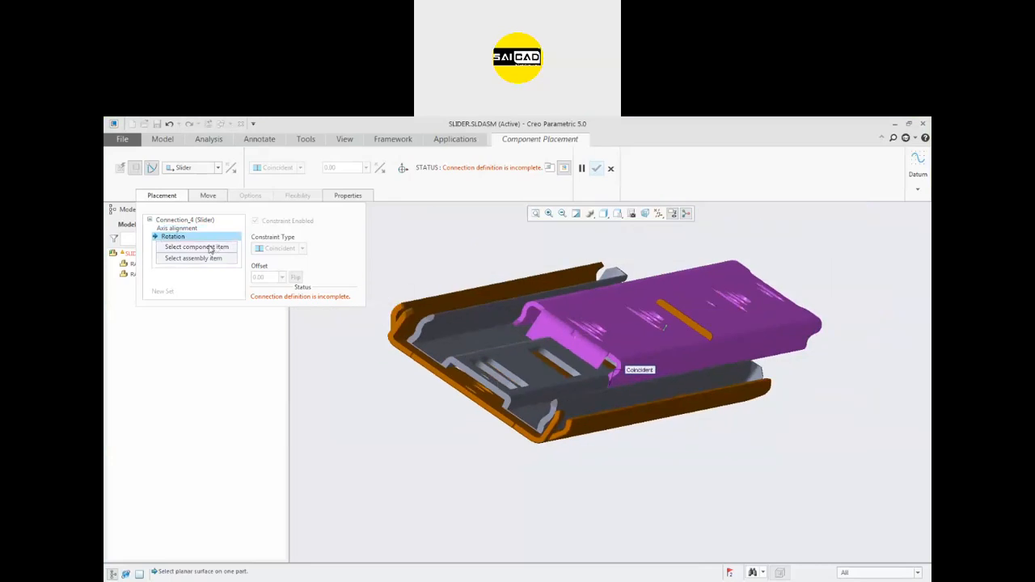
left_click(182, 228)
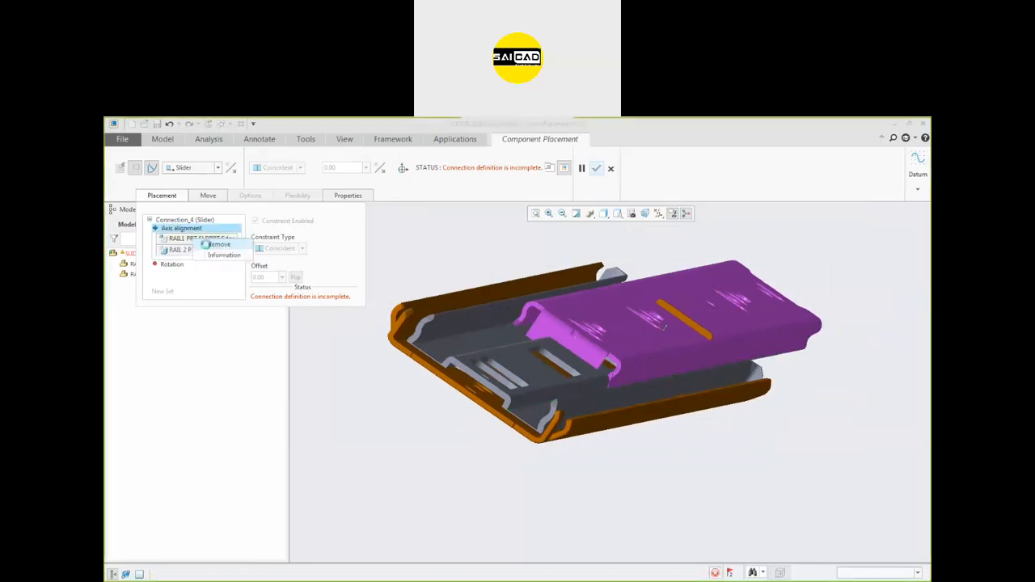
left_click(207, 252)
- Define the Slider's axis alignment with a long edge of RAIL 2's raised channel and the matching long edge of RAIL1
scroll(576, 373, "down", 3)
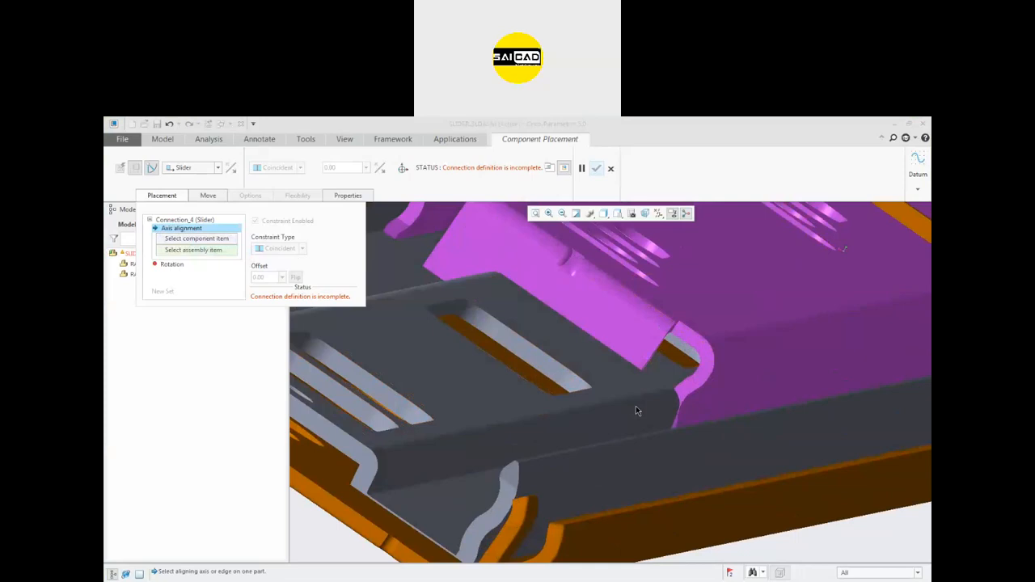
scroll(659, 392, "up", 1)
left_click(641, 392)
middle_click_drag(671, 370, 632, 413)
middle_click_drag(460, 349, 358, 454)
scroll(360, 452, "down", 2)
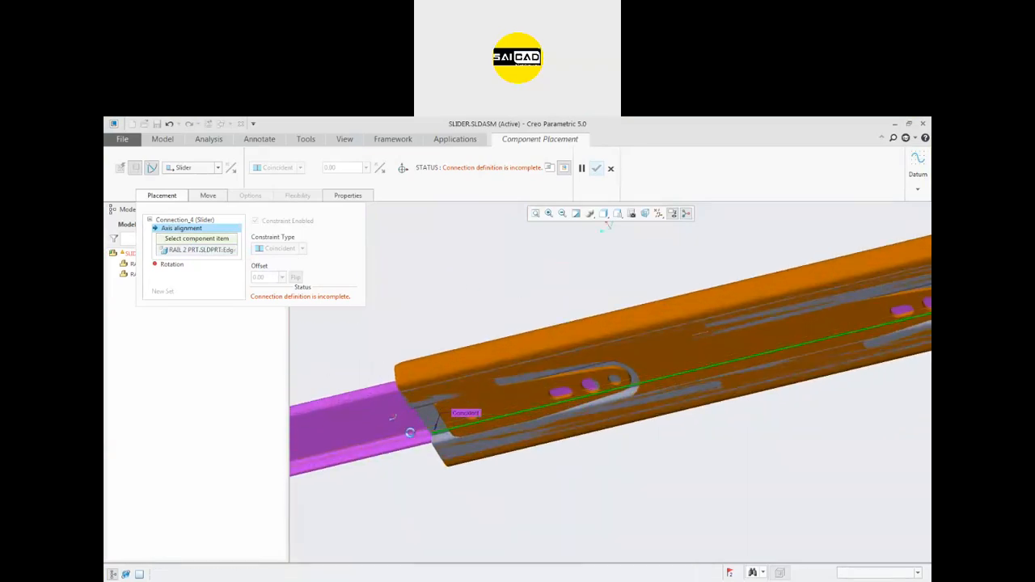
left_click(410, 436)
- Try to define the Slider's rotation with RAIL1's bent tab face and the end face of RAIL 2
scroll(460, 469, "up", 5)
middle_click_drag(455, 427, 426, 431)
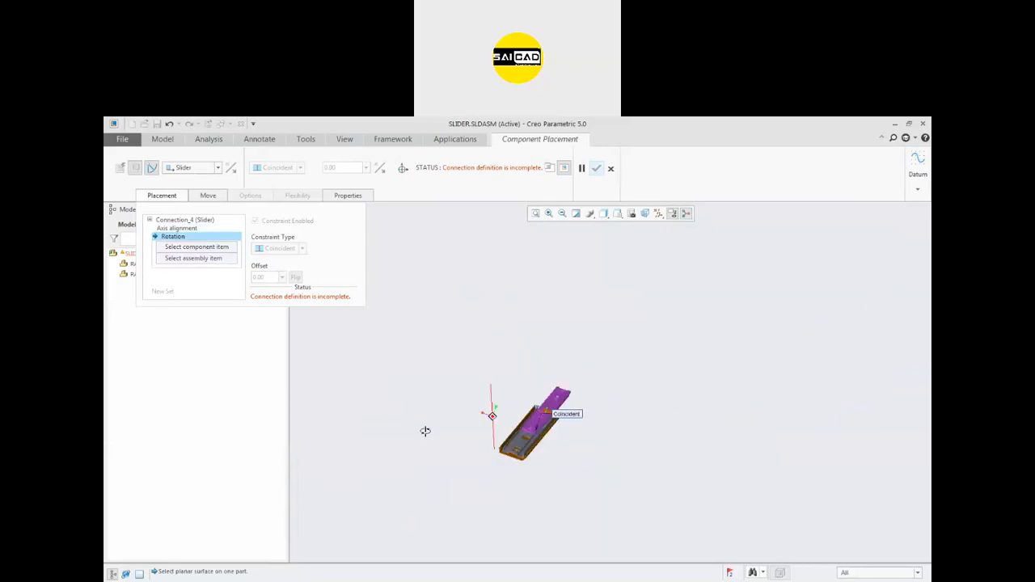
scroll(496, 448, "down", 8)
scroll(547, 399, "up", 3)
middle_click_drag(571, 411, 573, 423)
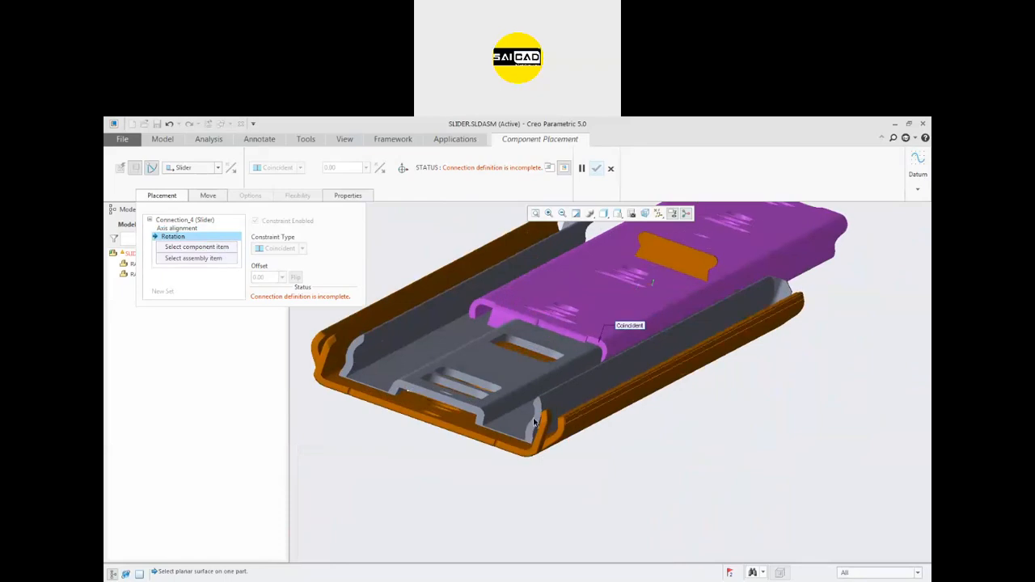
scroll(495, 416, "up", 2)
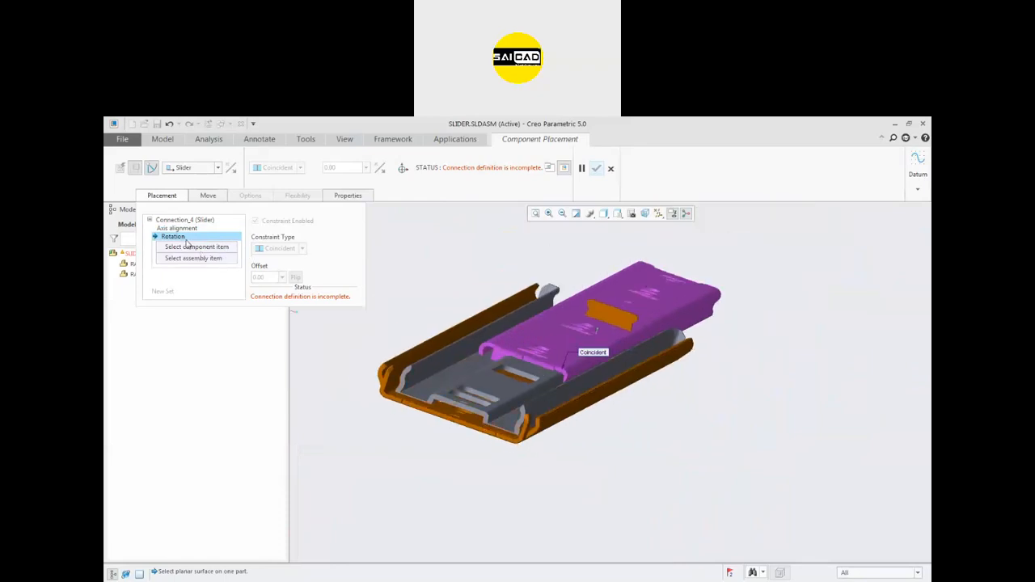
scroll(547, 391, "down", 2)
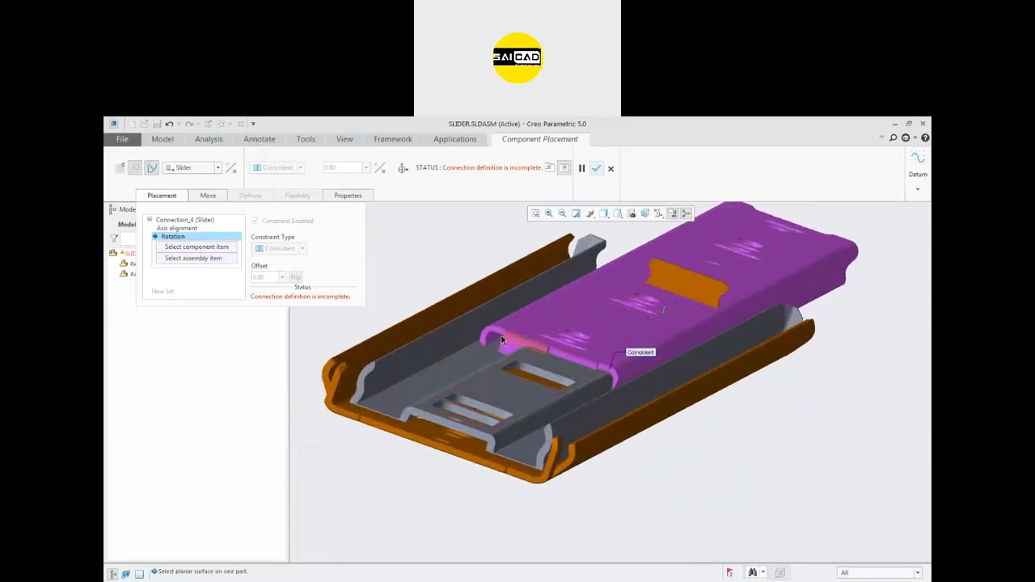
left_click(509, 349)
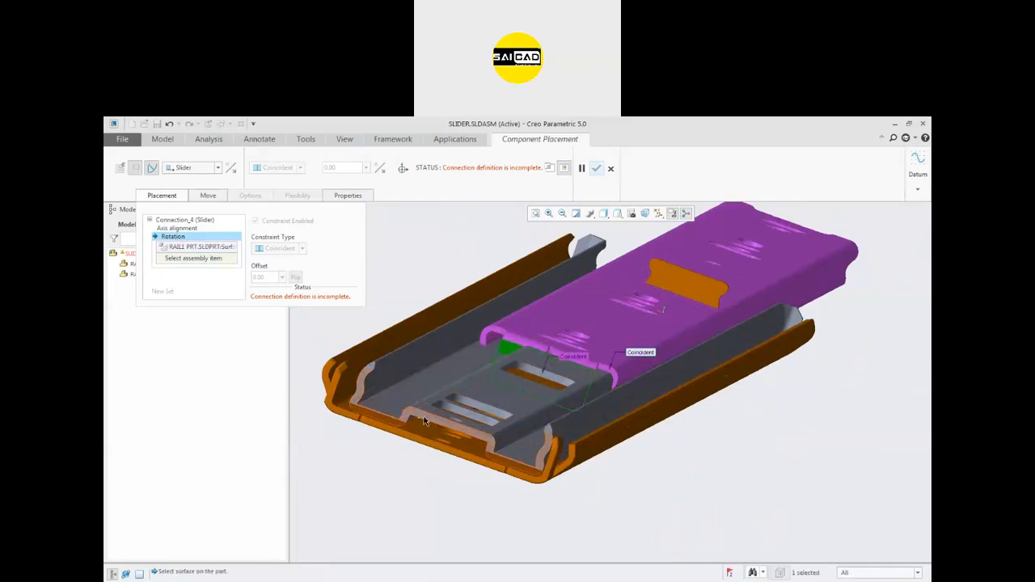
left_click(427, 421)
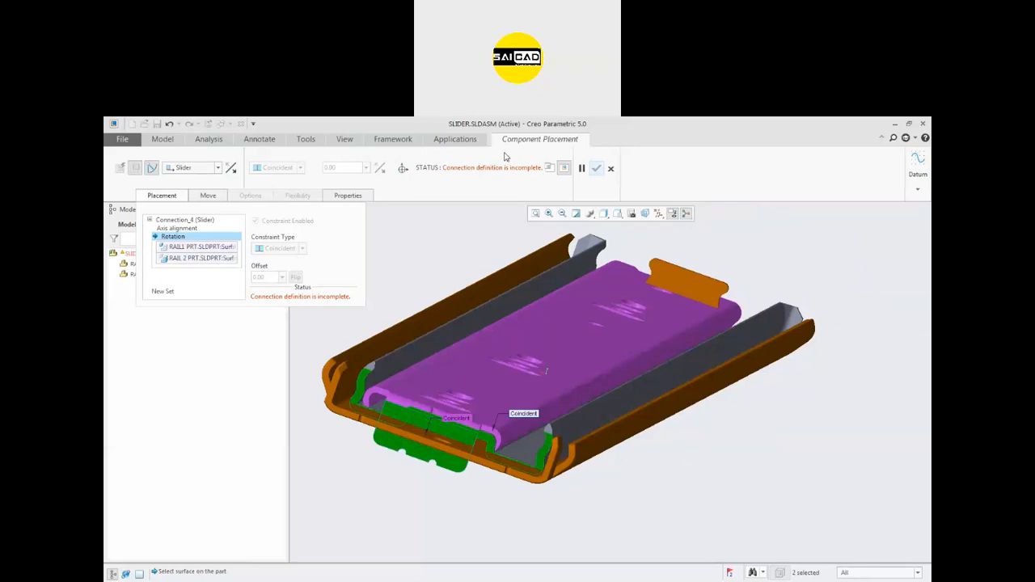
- Remove the RAIL1 and RAIL 2 surface references from the Slider's rotation
right_click(183, 250)
left_click(199, 247)
right_click(211, 266)
left_click(226, 262)
scroll(521, 449, "up", 3)
scroll(412, 405, "down", 1)
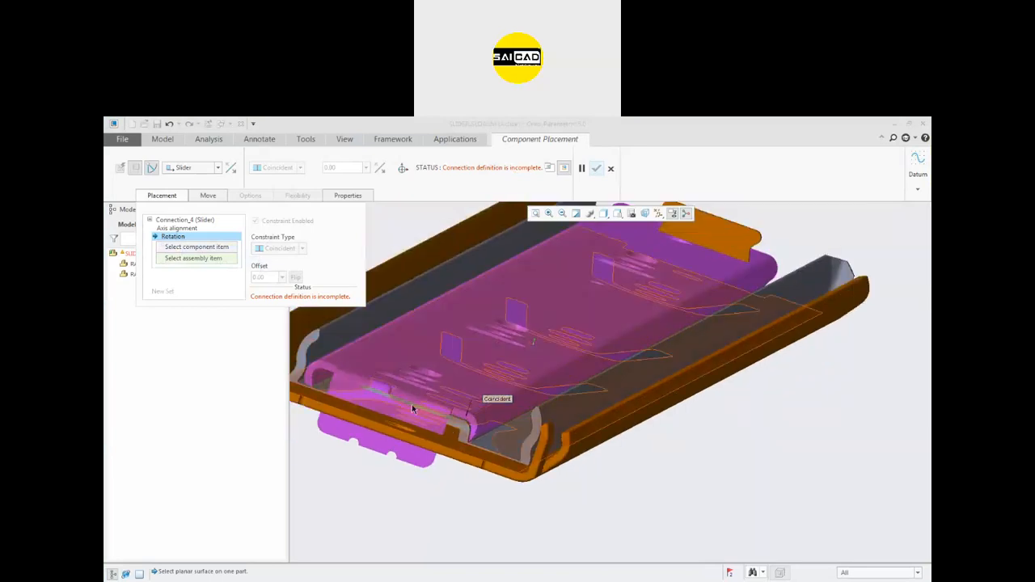
- Retry the rotation reference pair using RAIL 2's end face and RAIL1's bent tab face
scroll(381, 418, "up", 2)
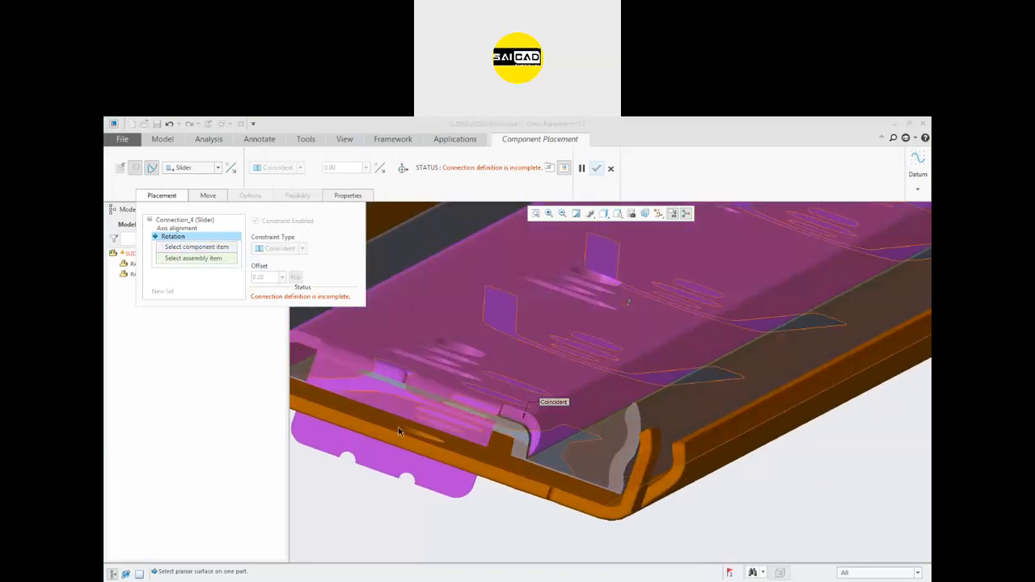
scroll(376, 388, "up", 2)
scroll(327, 356, "down", 3)
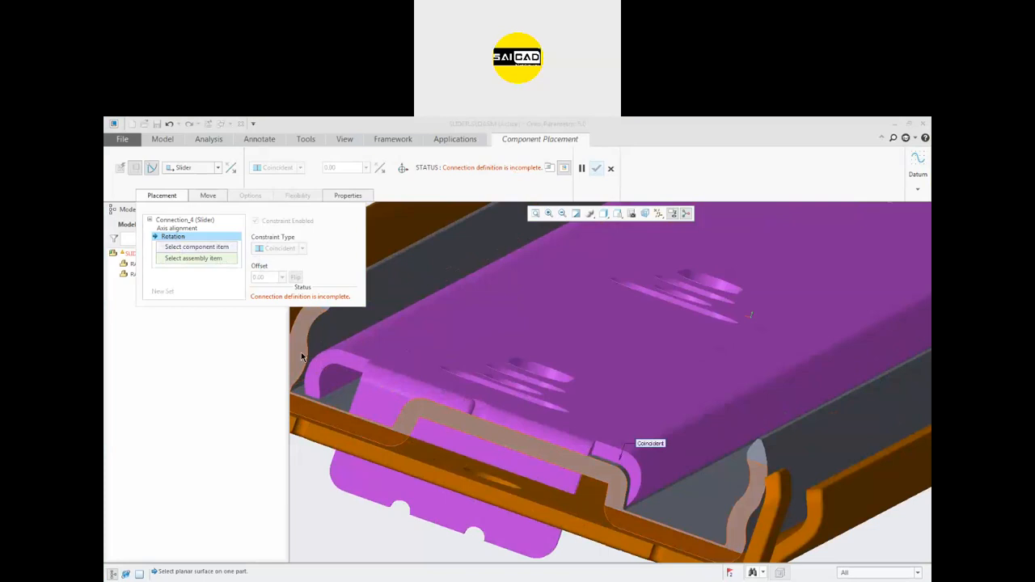
left_click(301, 355)
left_click(464, 435)
scroll(480, 429, "down", 3)
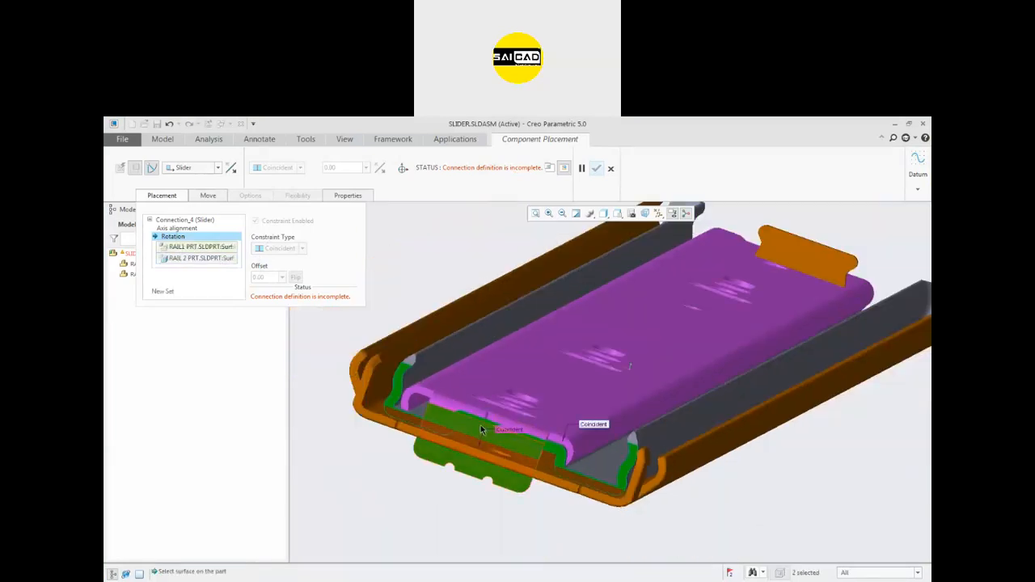
- Clear both surface references from the rotation definition again
left_click(194, 253)
right_click(201, 258)
left_click(207, 265)
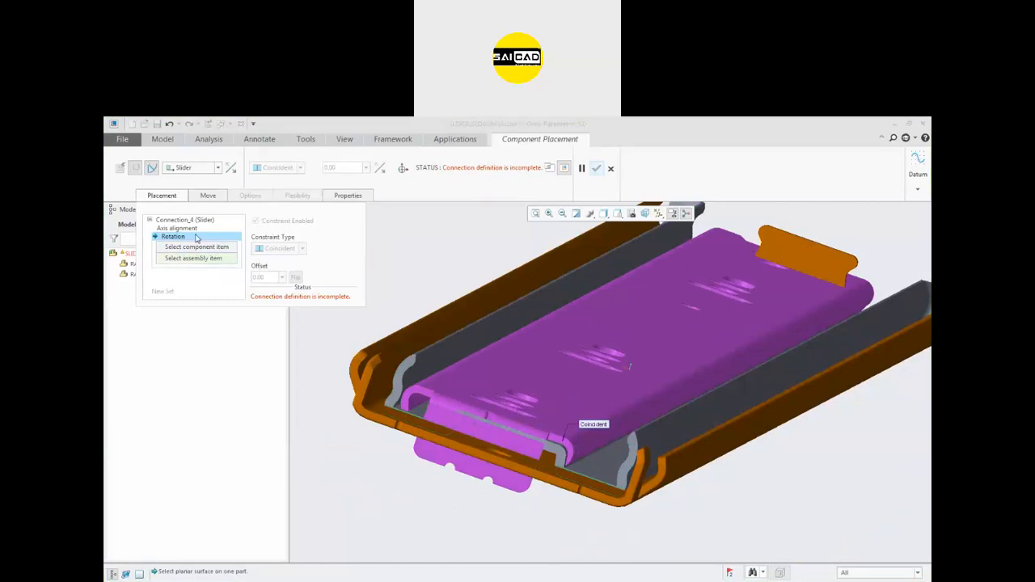
- Show the 3D dragger, define the Slider's rotation with flat lengthwise faces of RAIL1 and RAIL 2, and accept the placement
scroll(668, 391, "up", 2)
middle_click_drag(667, 391, 579, 380)
scroll(575, 405, "up", 2)
scroll(575, 405, "down", 5)
scroll(682, 358, "up", 1)
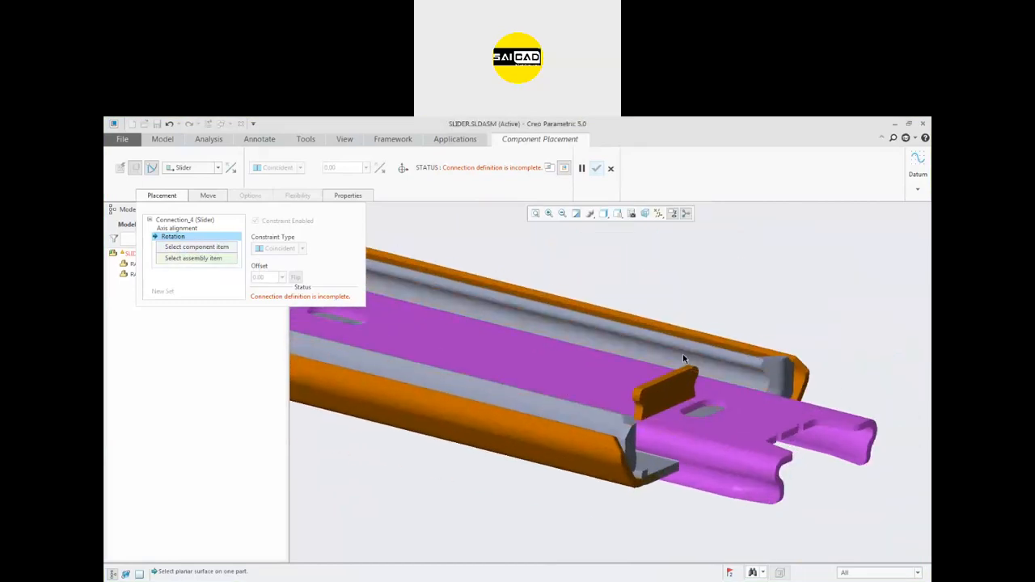
middle_click_drag(682, 358, 664, 346)
scroll(664, 347, "down", 1)
scroll(588, 401, "down", 2)
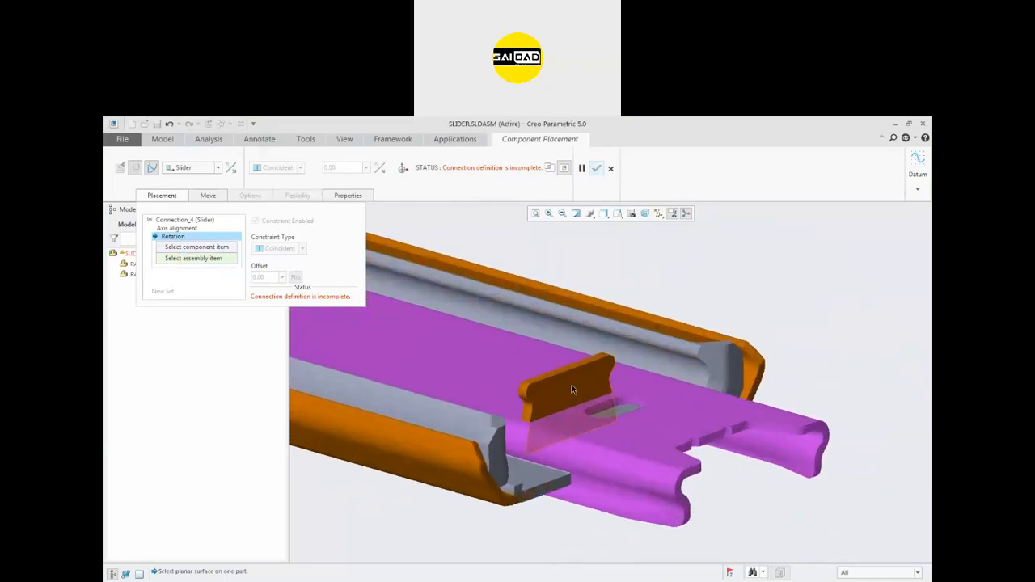
scroll(522, 439, "up", 2)
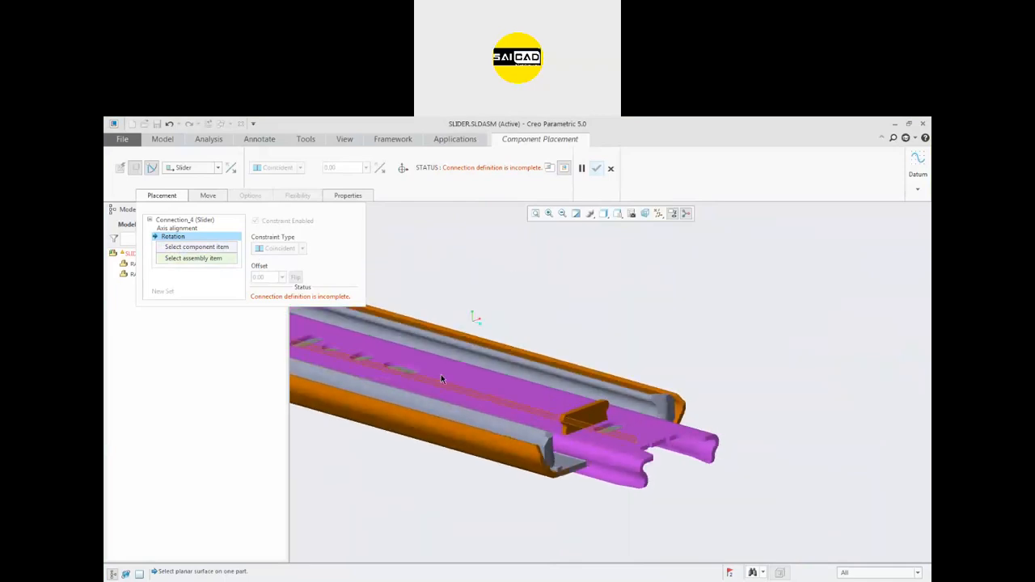
scroll(486, 432, "down", 2)
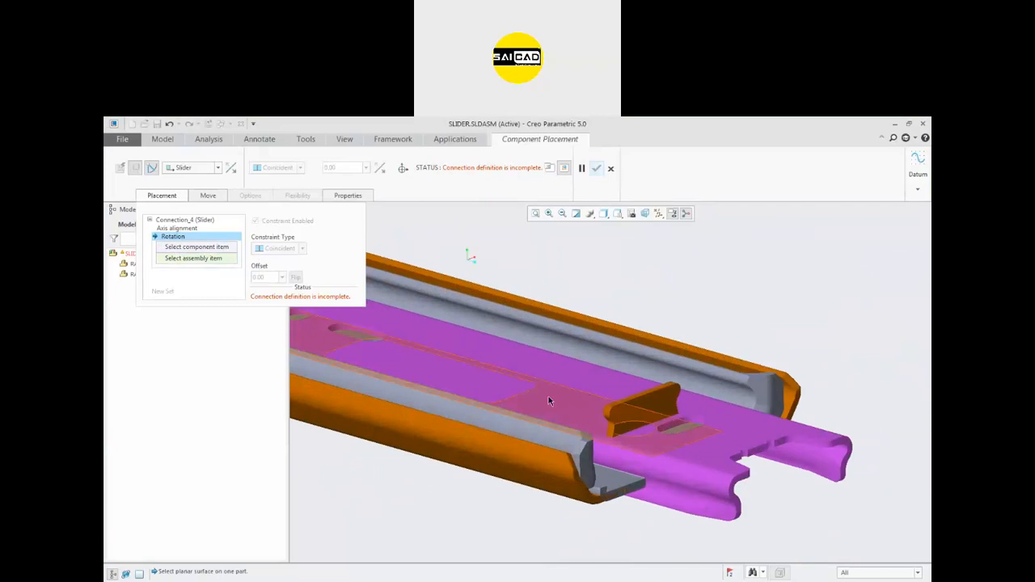
scroll(624, 350, "up", 2)
scroll(591, 328, "down", 2)
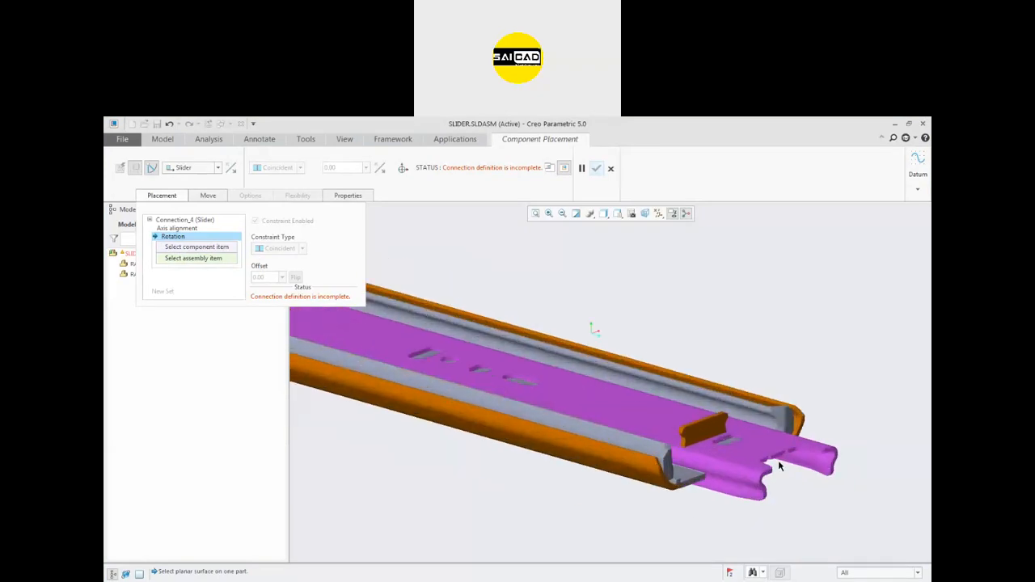
left_click(401, 168)
scroll(803, 370, "up", 3)
scroll(797, 448, "down", 2)
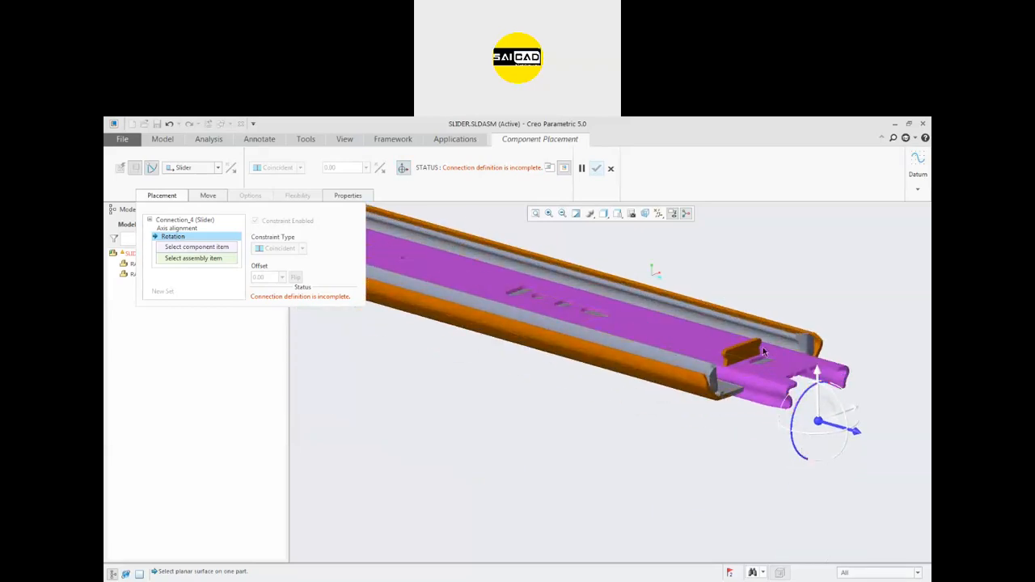
scroll(758, 348, "down", 2)
left_click(705, 410)
left_click(689, 355)
scroll(700, 443, "up", 3)
scroll(731, 441, "down", 2)
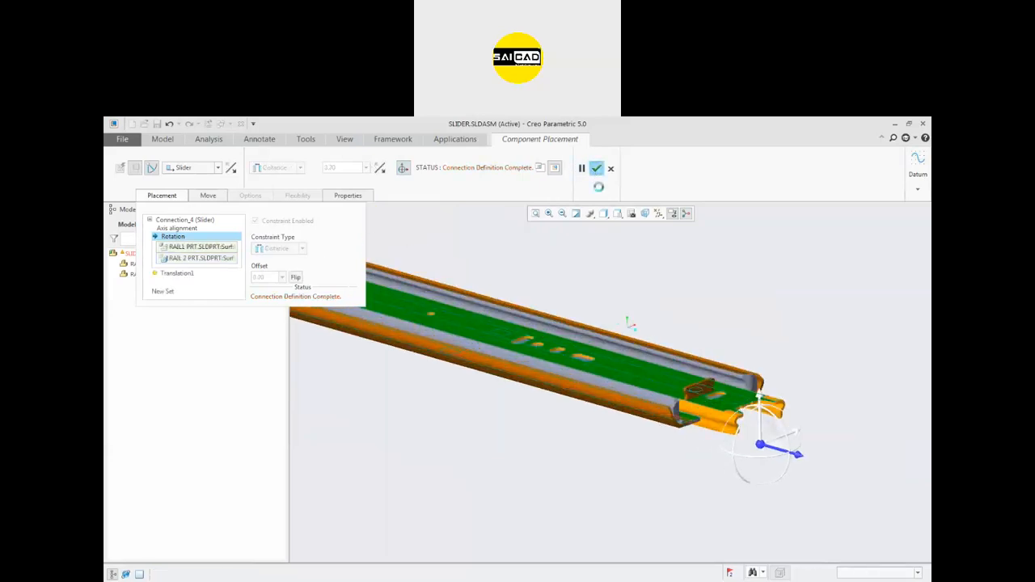
left_click(596, 169)
- Test the Slider connection with Drag Components, leaving RAIL1 partly extended beyond the end of the outer rails
left_click(353, 166)
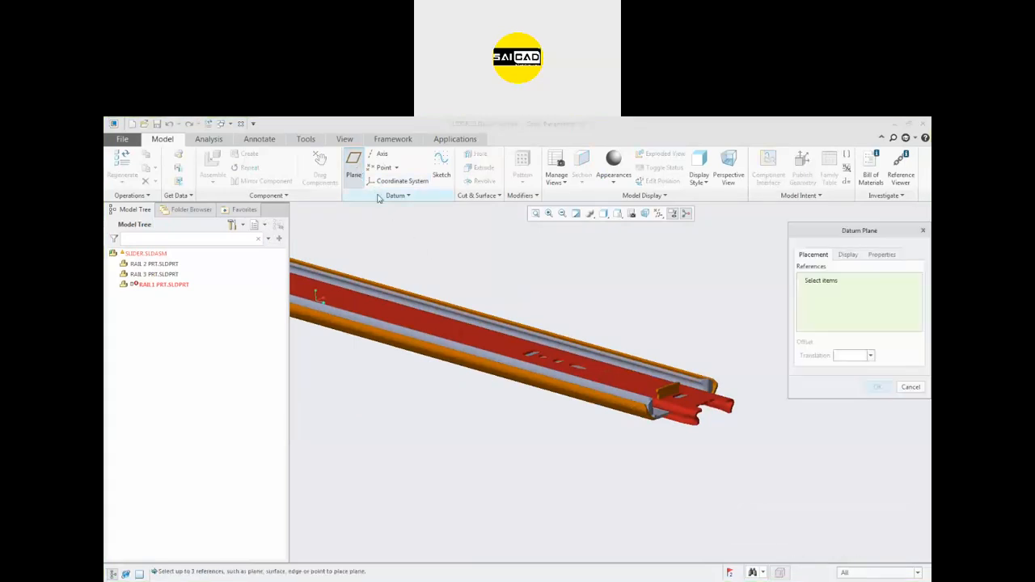
left_click(923, 230)
left_click(321, 168)
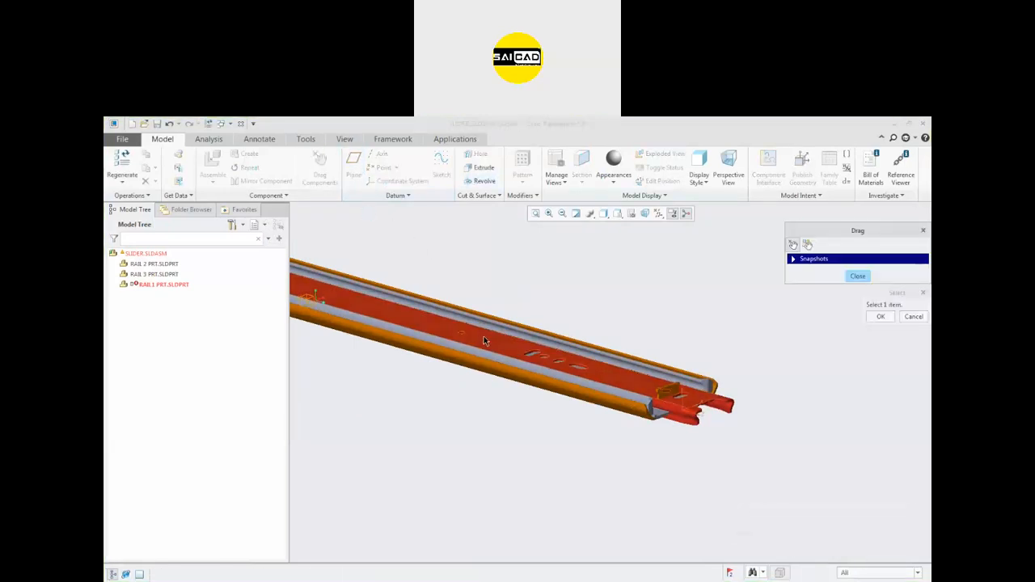
left_click(496, 340)
scroll(718, 399, "up", 2)
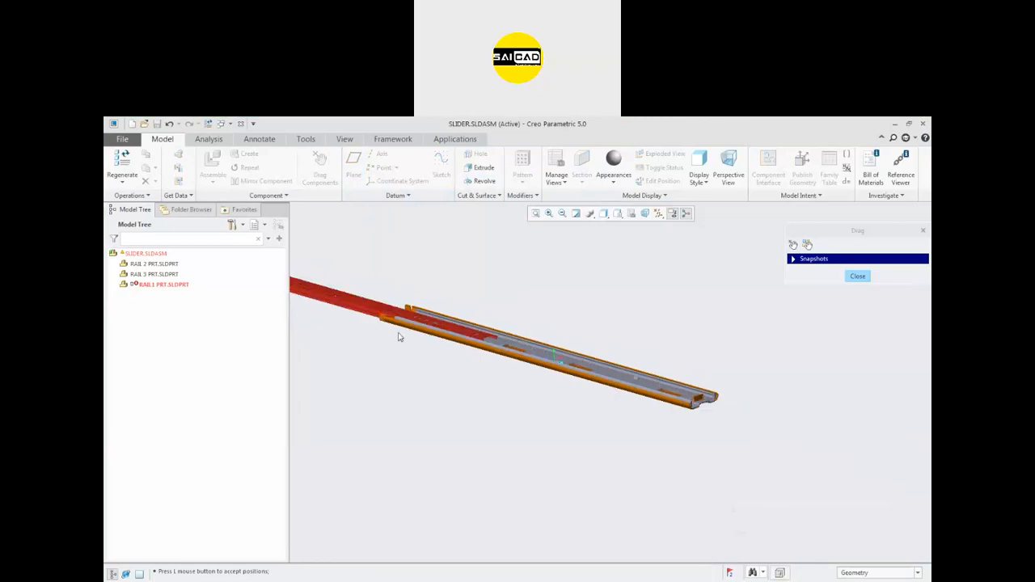
left_click(802, 356)
left_click(858, 277)
- Examine the editing options available for RAIL 2, RAIL 3 and RAIL1 in the imported SLIDER assembly's tree
scroll(655, 359, "up", 2)
left_click(171, 285)
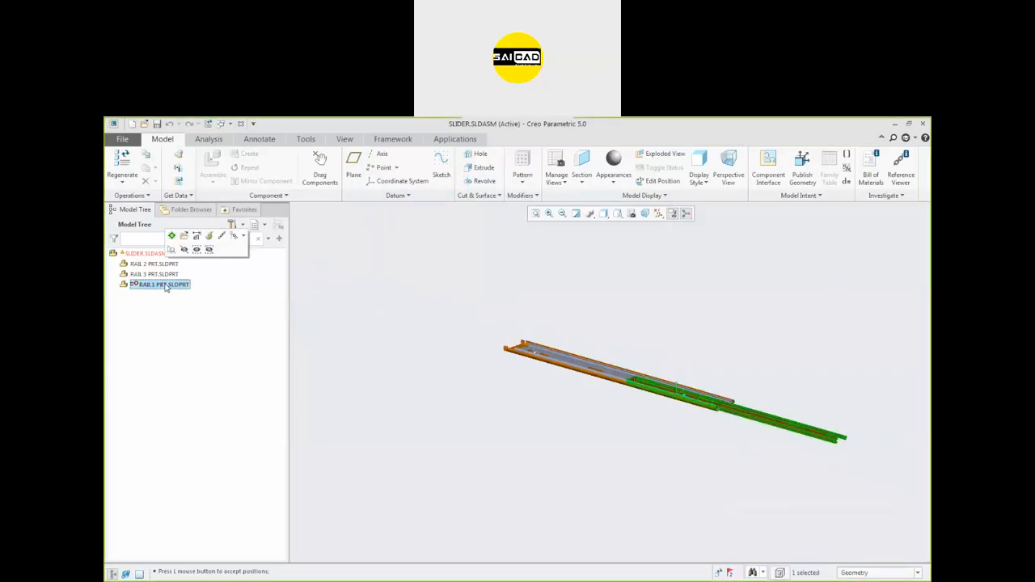
left_click(139, 265)
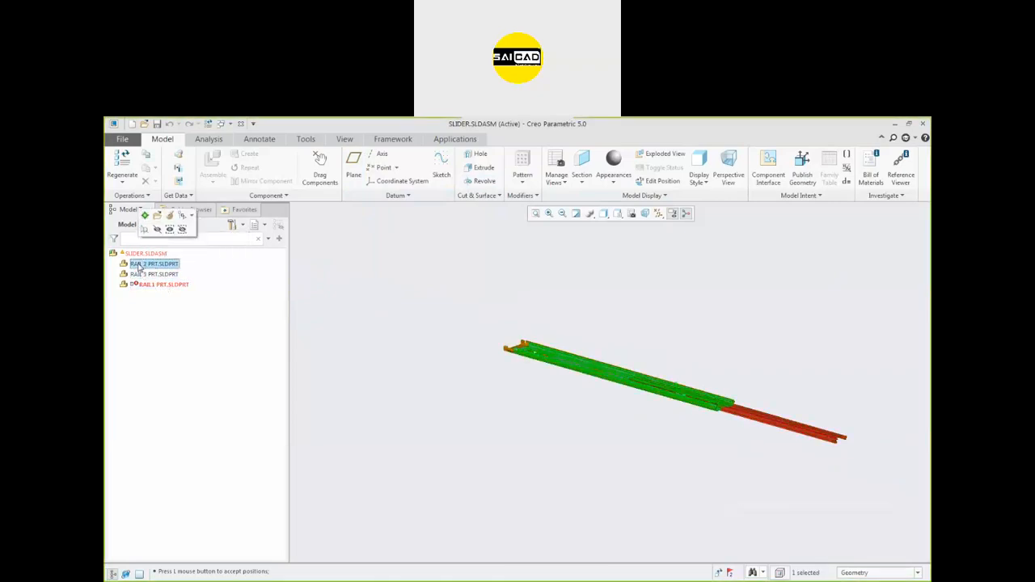
left_click(146, 274)
right_click(153, 274)
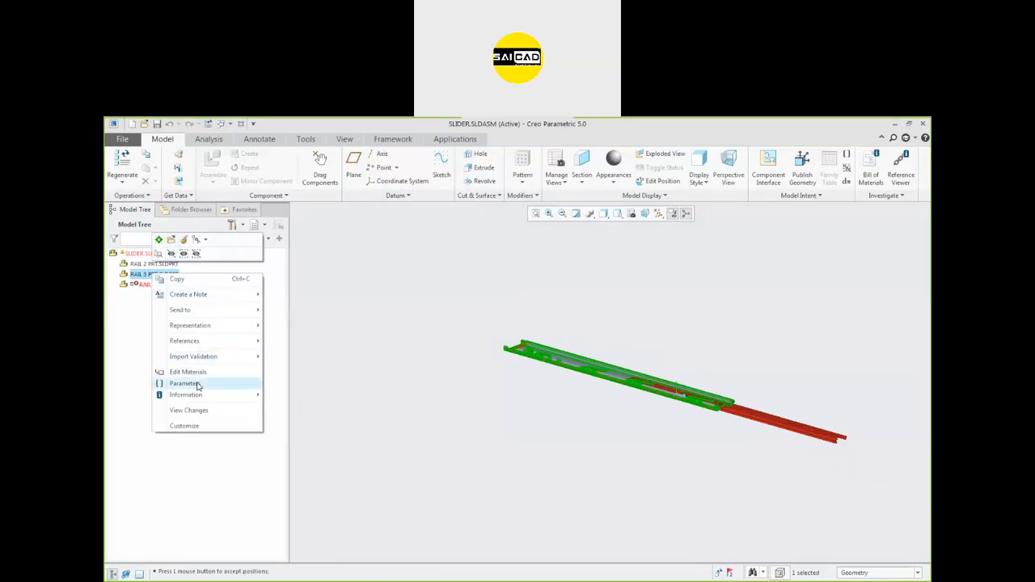
left_click(380, 312)
right_click(157, 276)
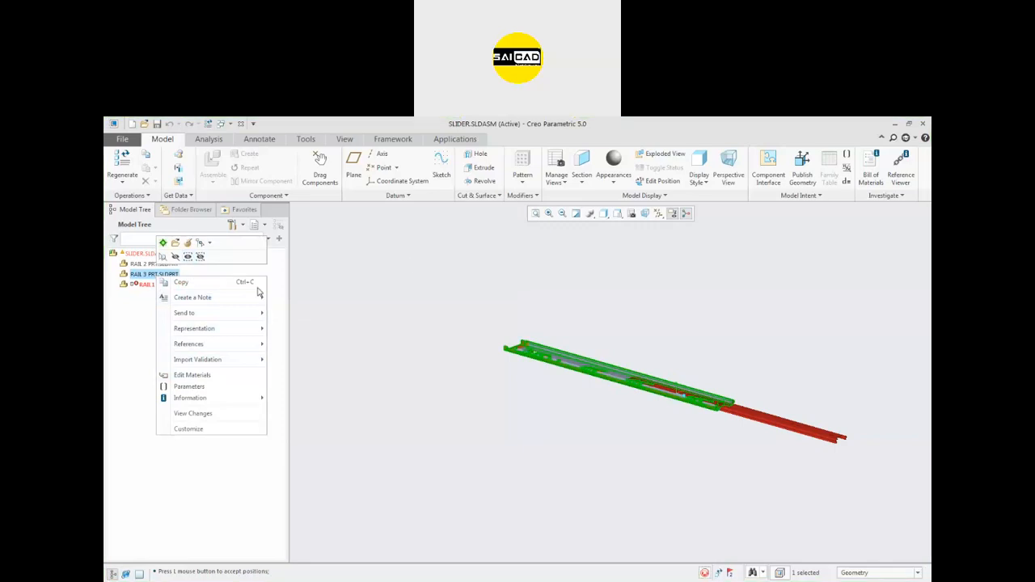
left_click(148, 283)
right_click(155, 285)
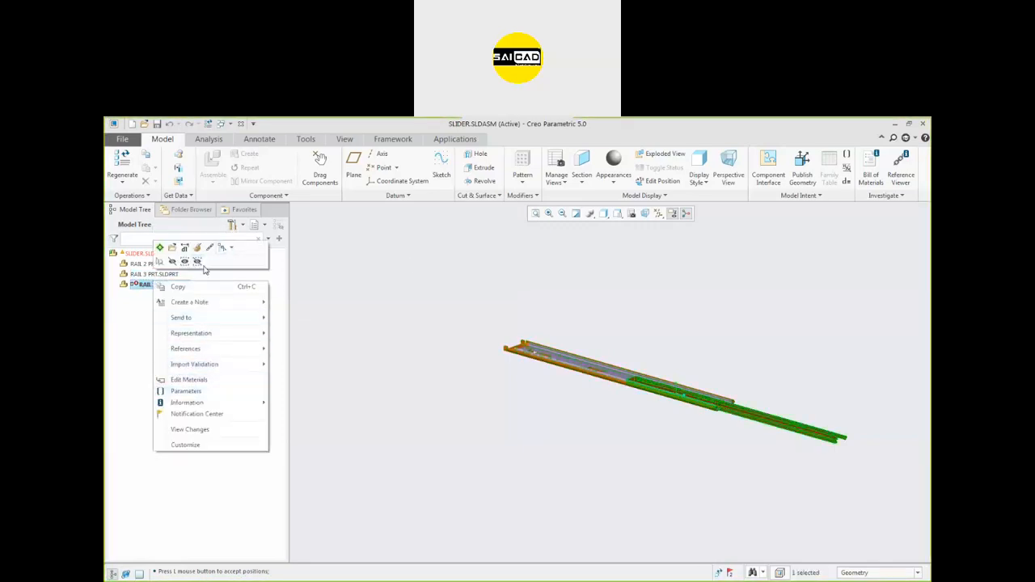
left_click(430, 291)
left_click(153, 274)
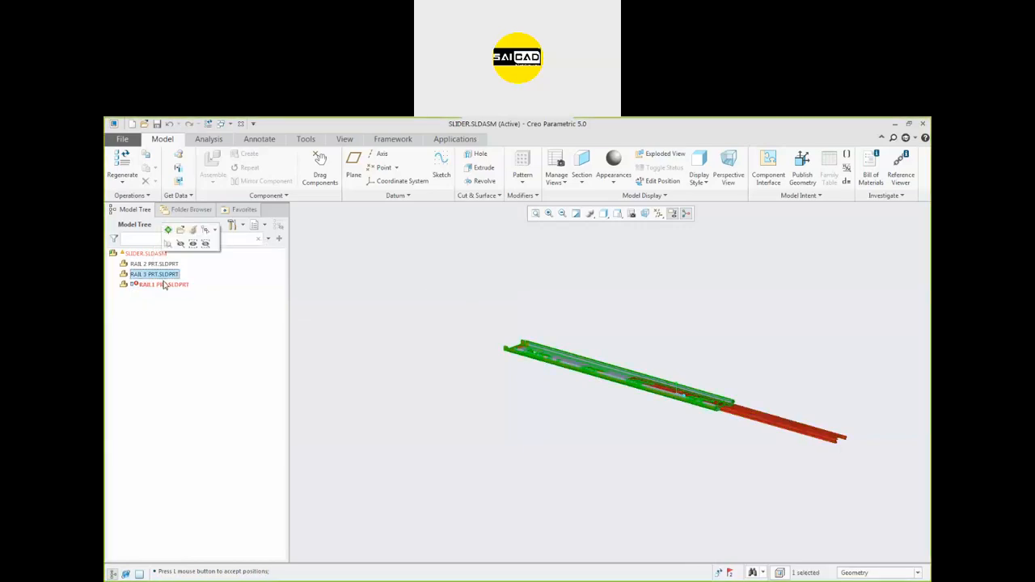
left_click(375, 323)
right_click(133, 281)
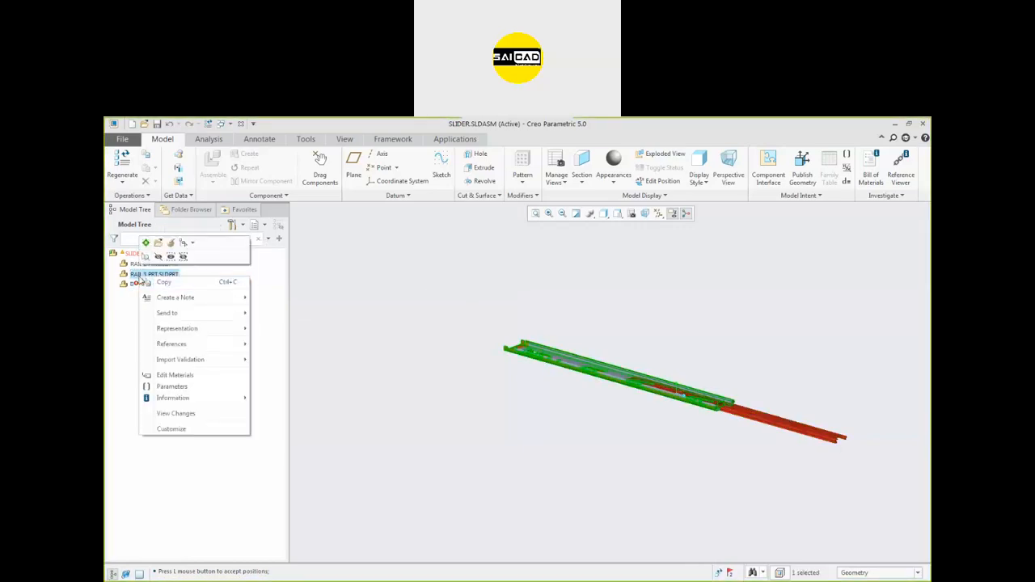
left_click(395, 286)
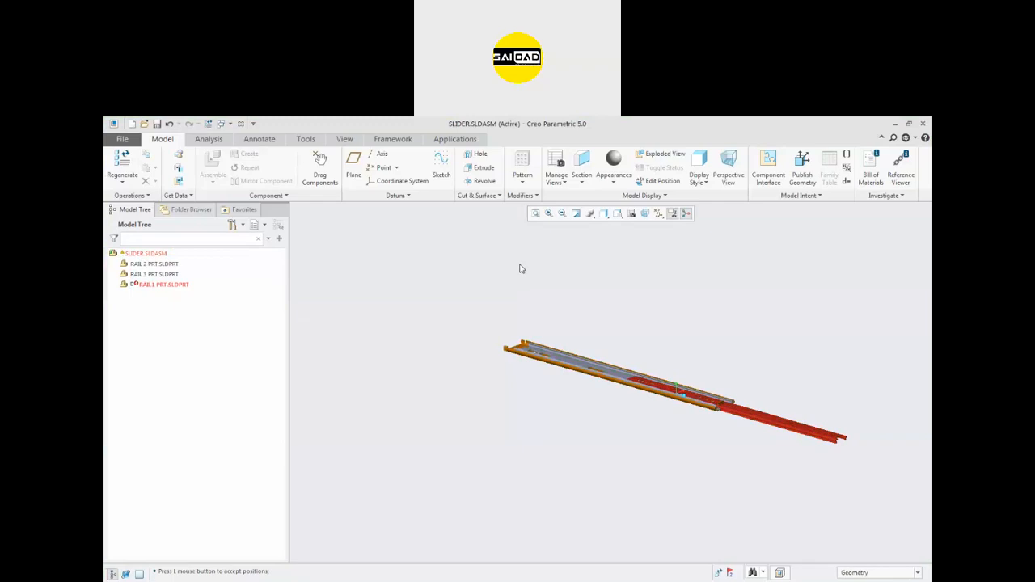
- Create a new assembly from the default template and close the SLIDER.SLDASM window
key("ctrl+n")
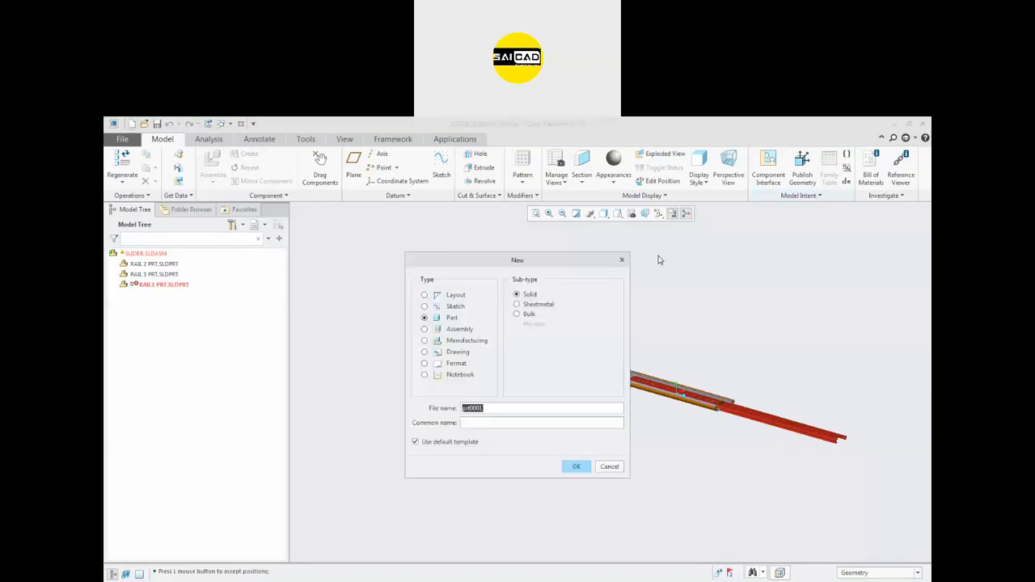
left_click(458, 330)
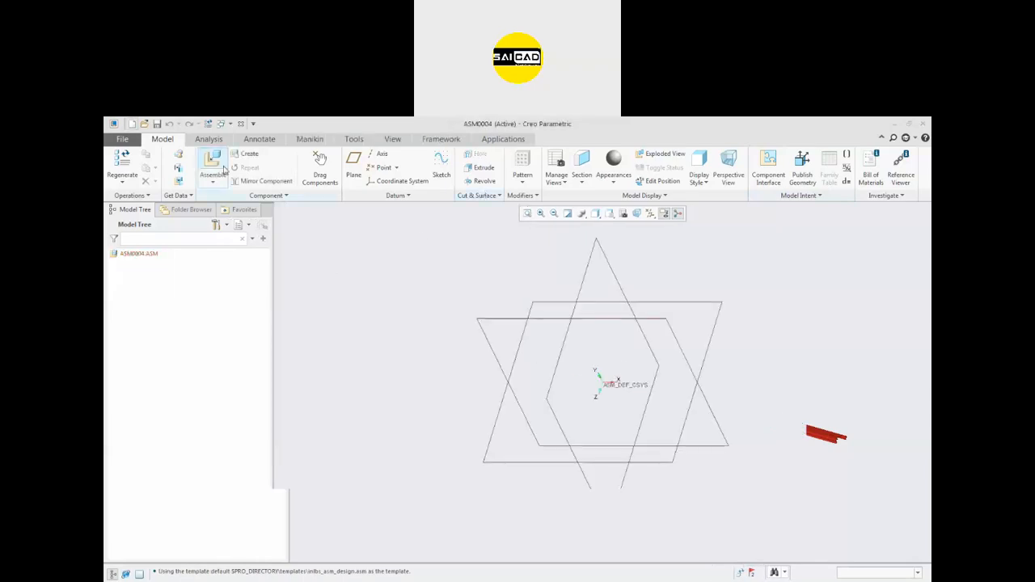
left_click(231, 125)
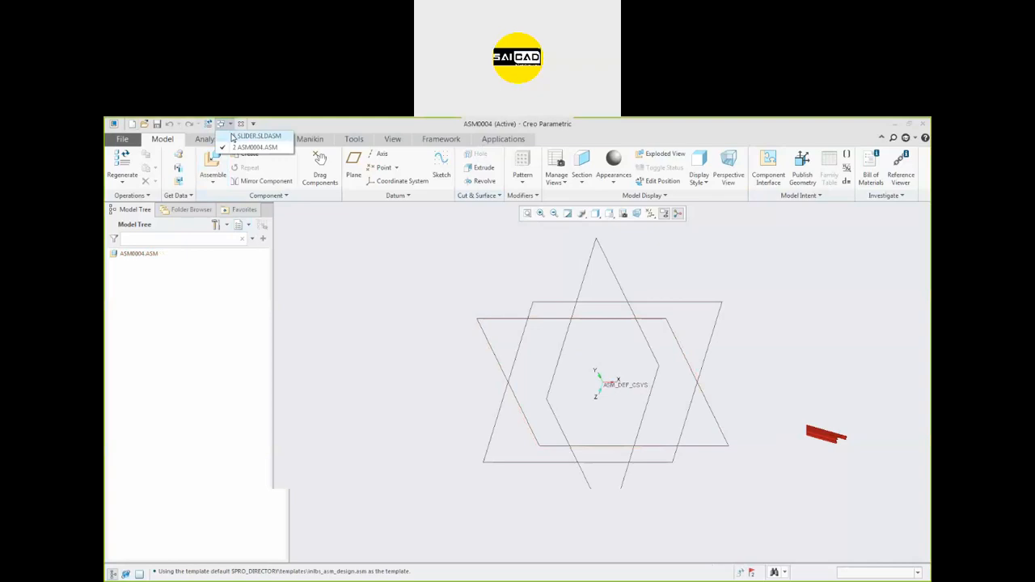
left_click(259, 135)
left_click(240, 124)
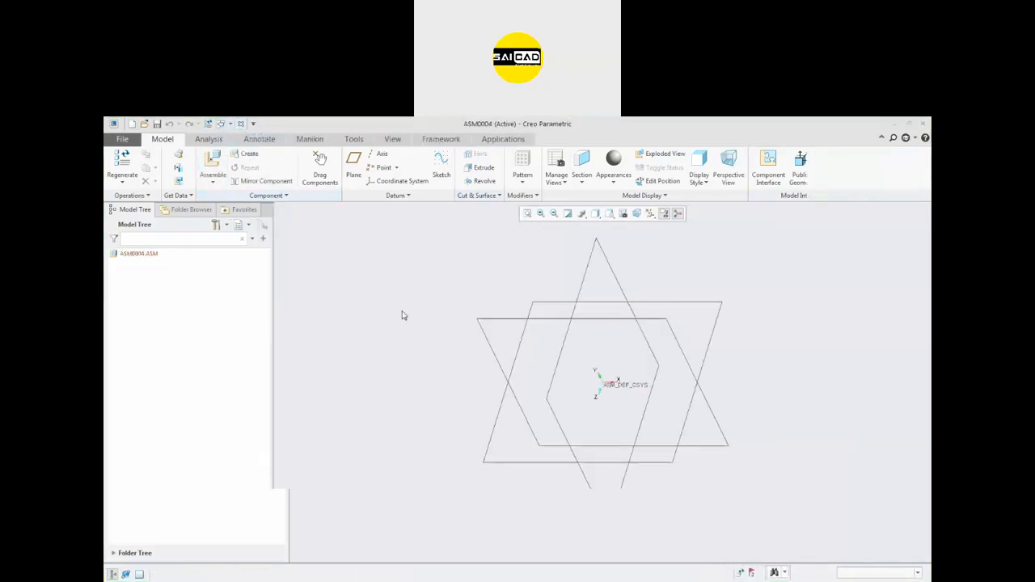
- Assemble Rail 3 prt.SLDPRT from the Slider folder, listing all file types, and fix it with a Default constraint
left_click(212, 170)
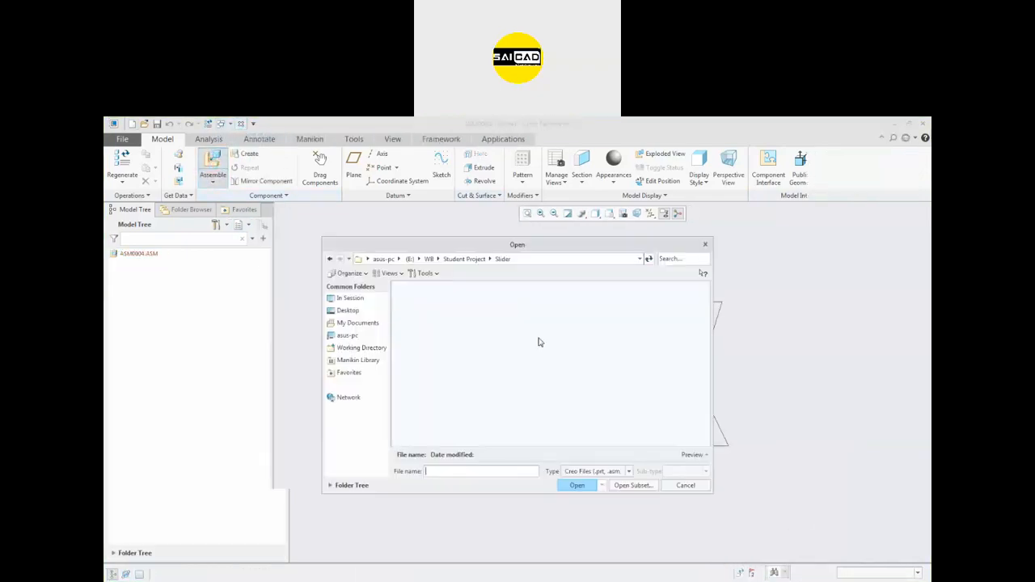
left_click(579, 471)
left_click(582, 247)
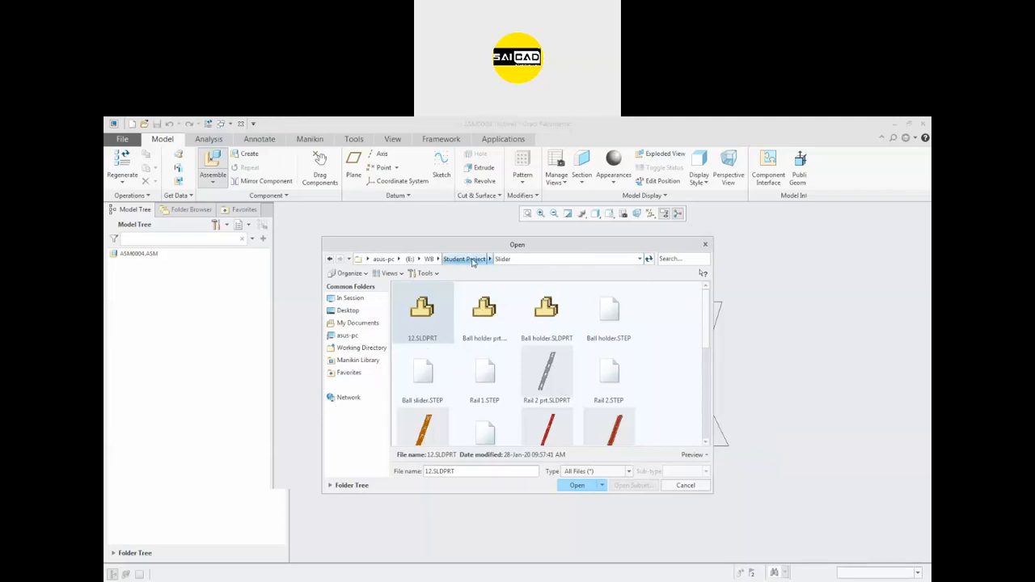
left_click(566, 394)
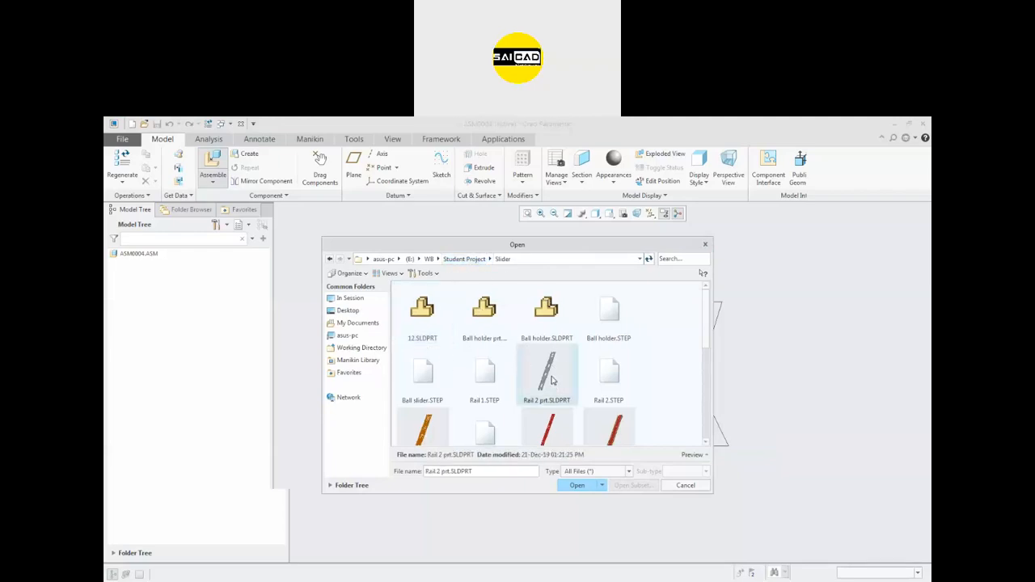
scroll(558, 375, "down", 1)
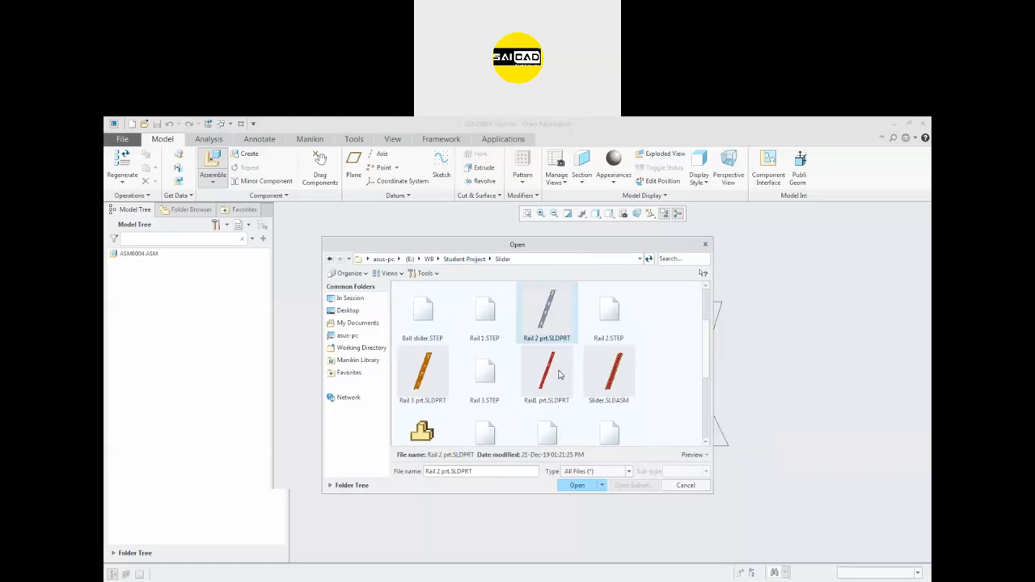
double_click(437, 376)
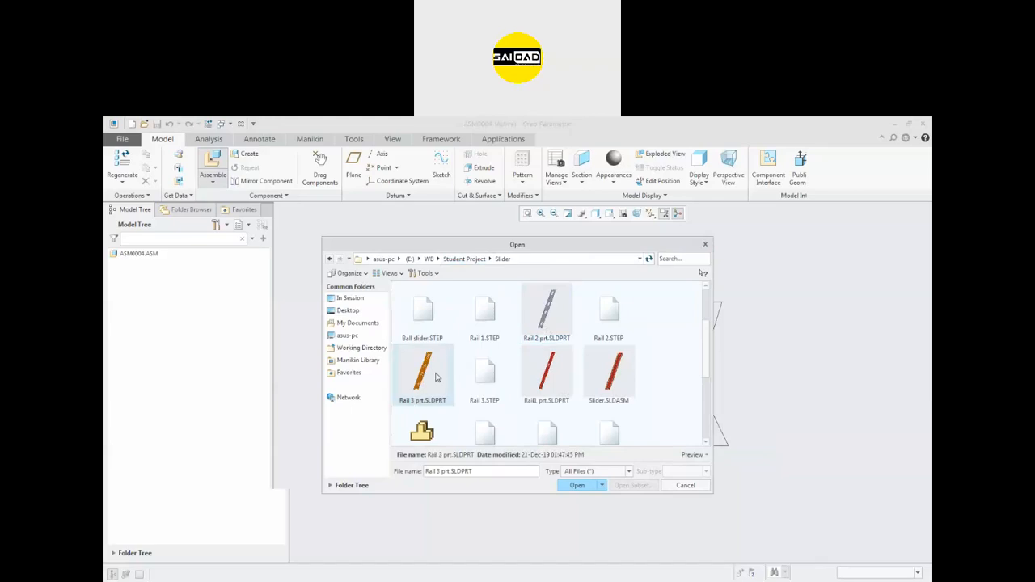
right_click(618, 328)
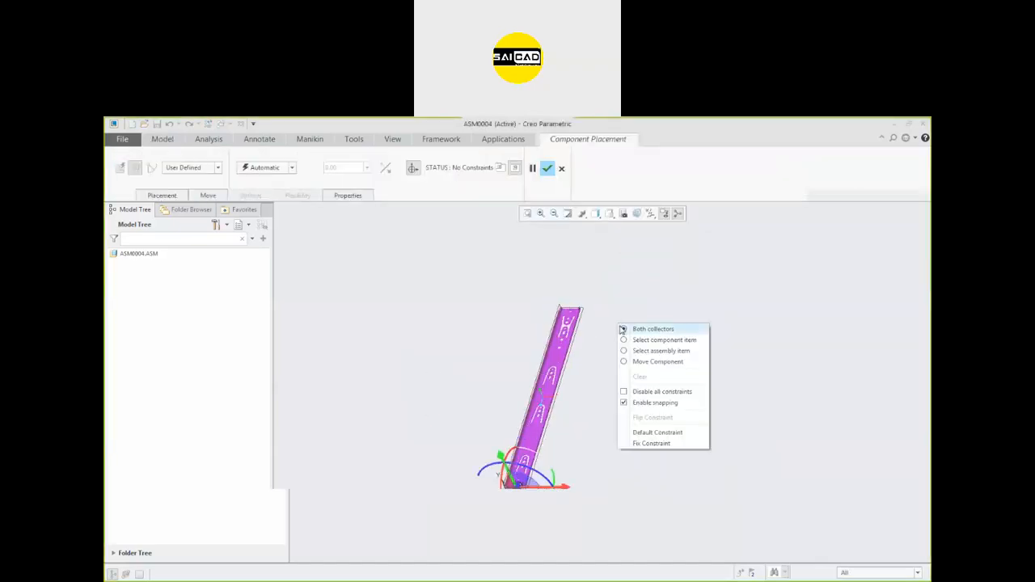
left_click(641, 422)
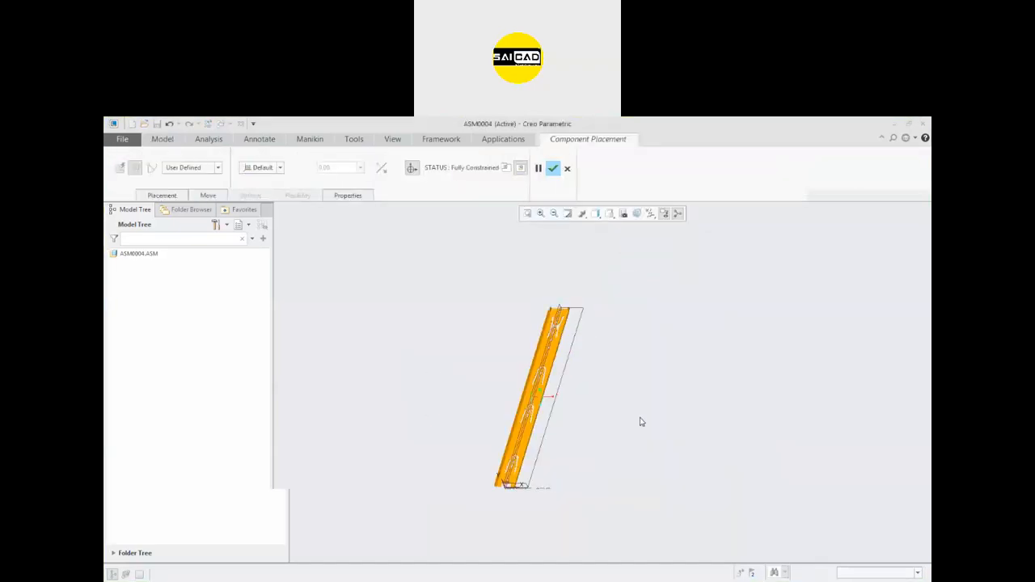
left_click(551, 169)
- Insert Rail 2 prt.SLDPRT as the second component and set its connection type to Slider
left_click(212, 165)
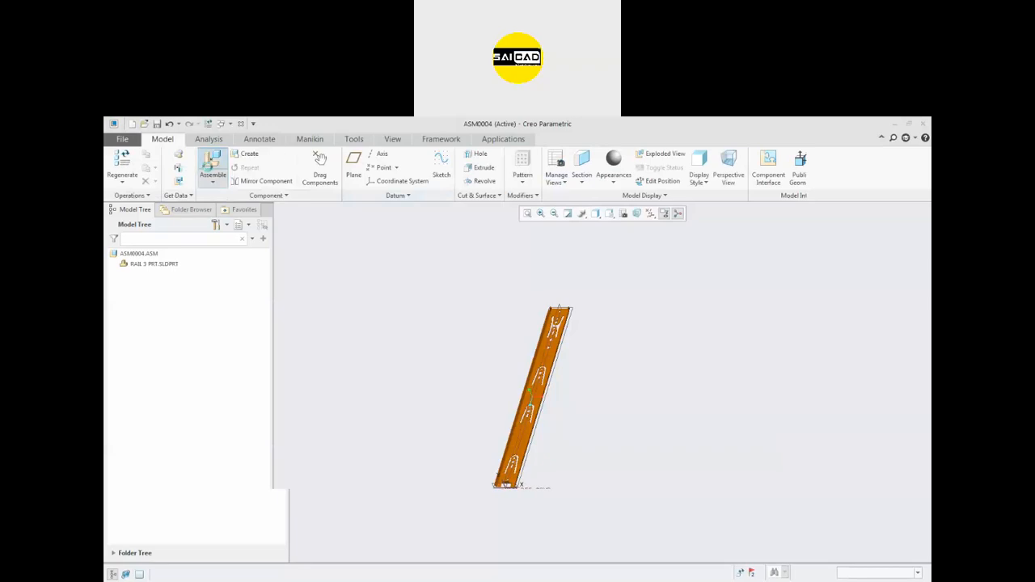
left_click(582, 470)
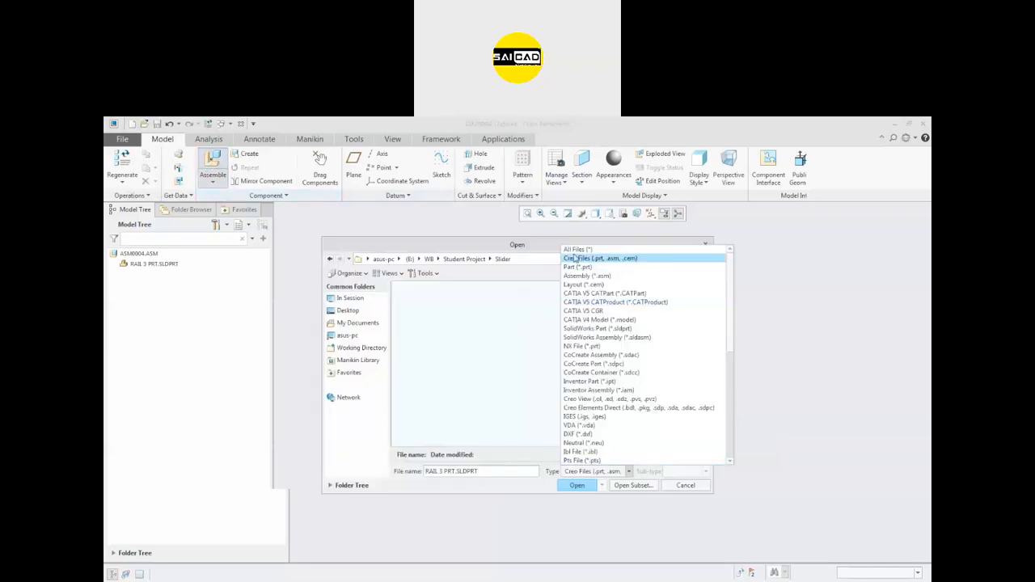
left_click(598, 257)
double_click(550, 391)
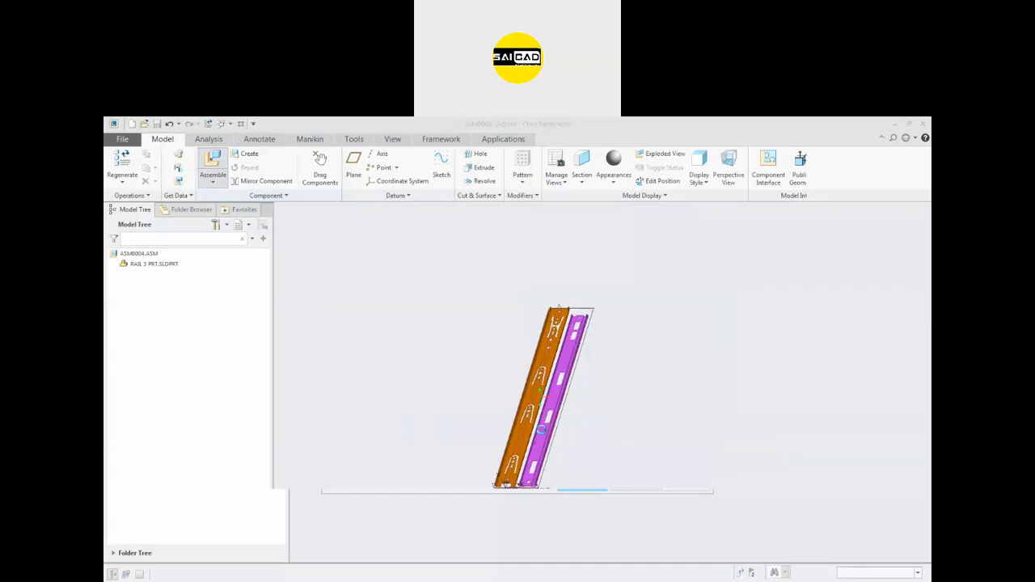
middle_click_drag(569, 451, 586, 398)
scroll(542, 373, "down", 3)
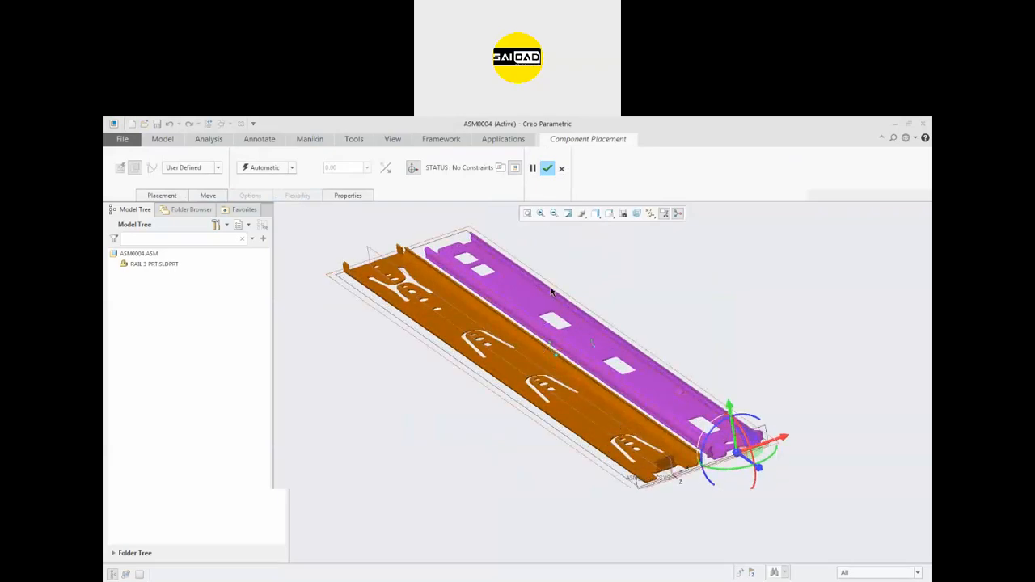
scroll(666, 482, "down", 2)
scroll(666, 473, "up", 3)
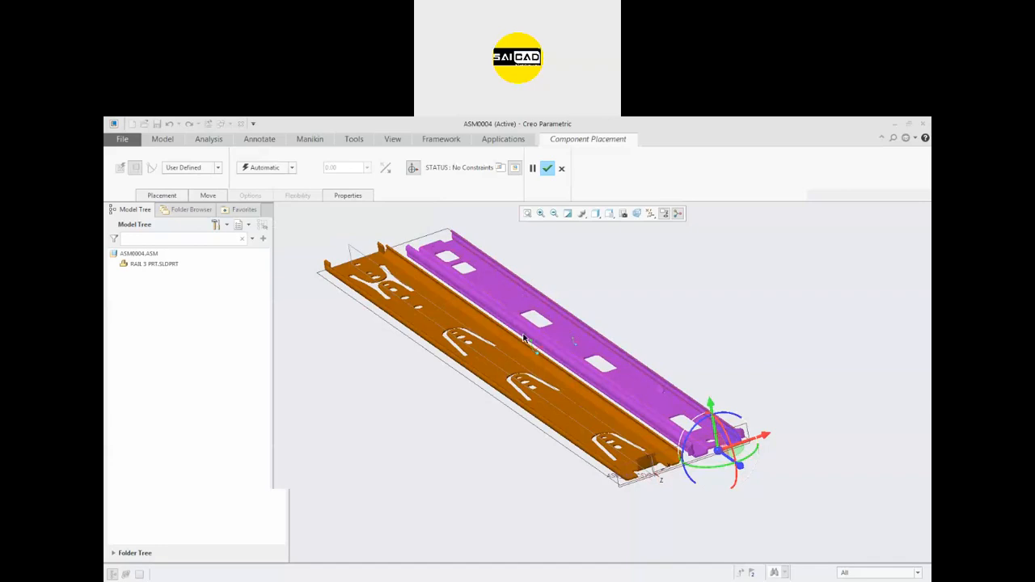
scroll(670, 432, "down", 2)
left_click(207, 169)
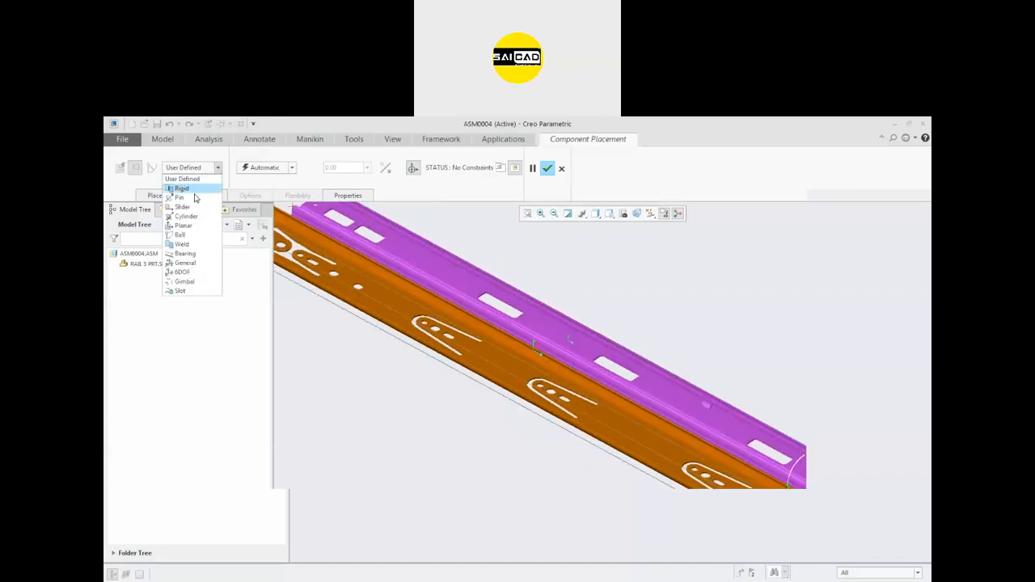
left_click(194, 208)
- Define the Slider's axis alignment with a lengthwise edge on Rail 3 and a matching lengthwise edge on Rail 2
scroll(580, 411, "up", 3)
scroll(580, 410, "down", 3)
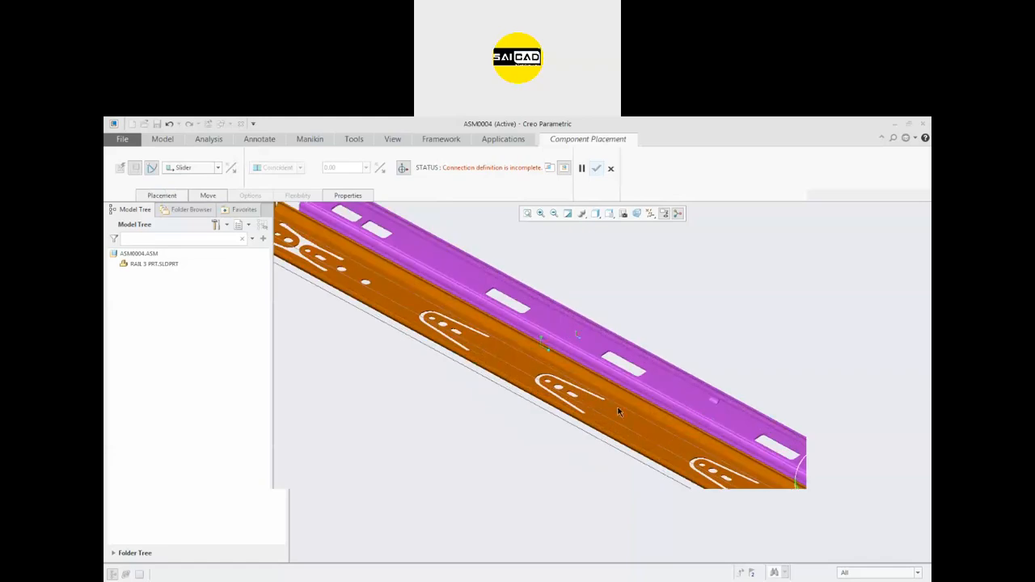
left_click(628, 405)
scroll(735, 355, "up", 3)
middle_click_drag(735, 356, 484, 380)
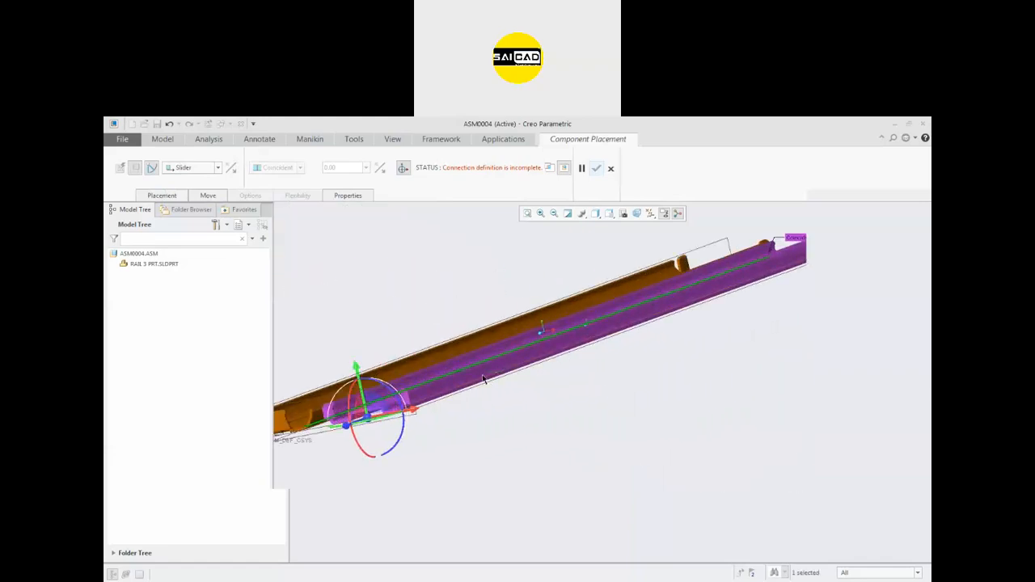
scroll(432, 402, "down", 5)
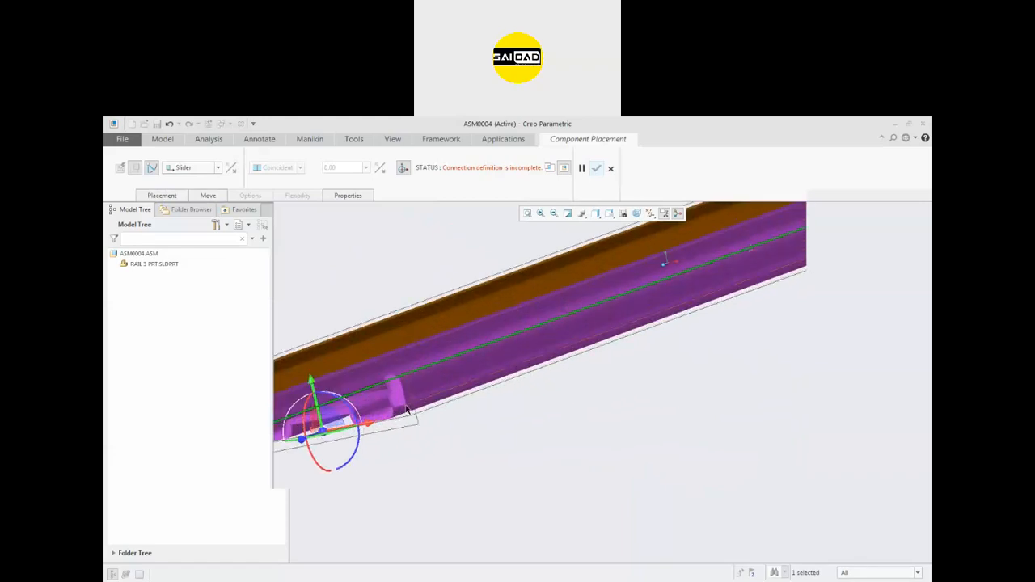
left_click(383, 429)
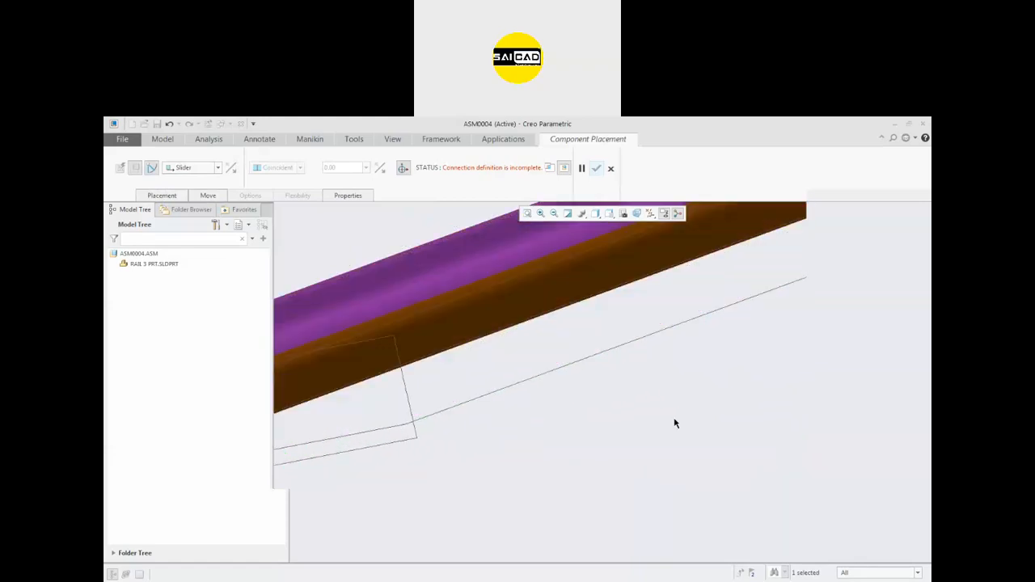
scroll(674, 423, "up", 5)
- Rotate Rail 2 about the slider axis with the 3D dragger so that it tilts out of Rail 3
middle_click_drag(549, 433, 656, 437)
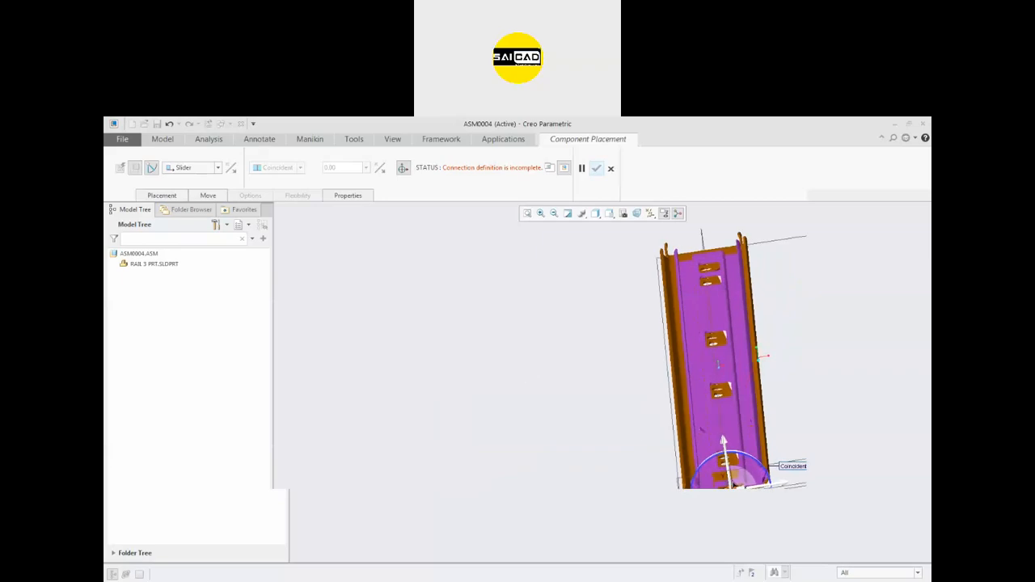
scroll(744, 283, "down", 3)
middle_click_drag(782, 237, 732, 326)
scroll(732, 325, "down", 3)
scroll(710, 316, "up", 6)
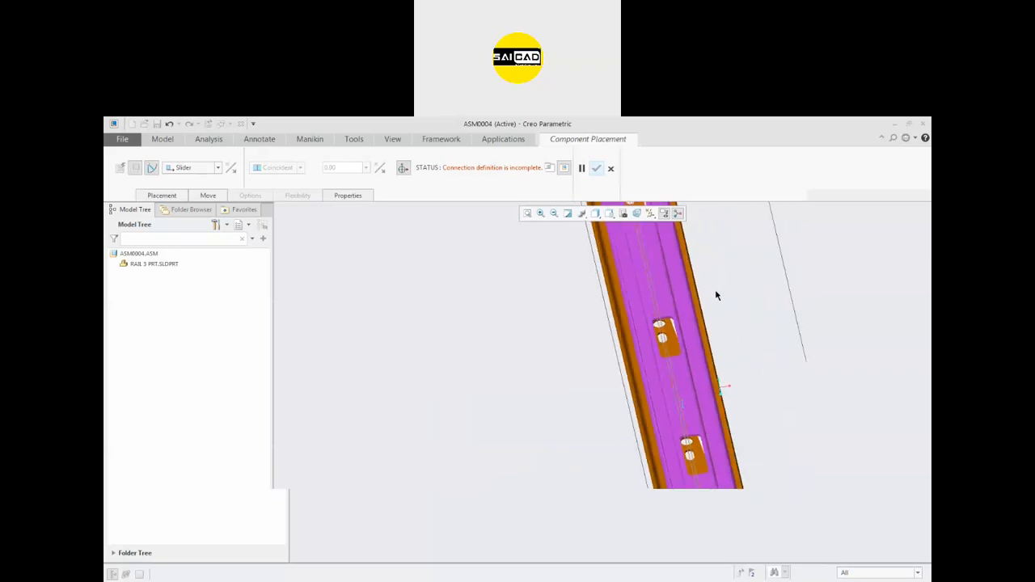
scroll(718, 315, "down", 3)
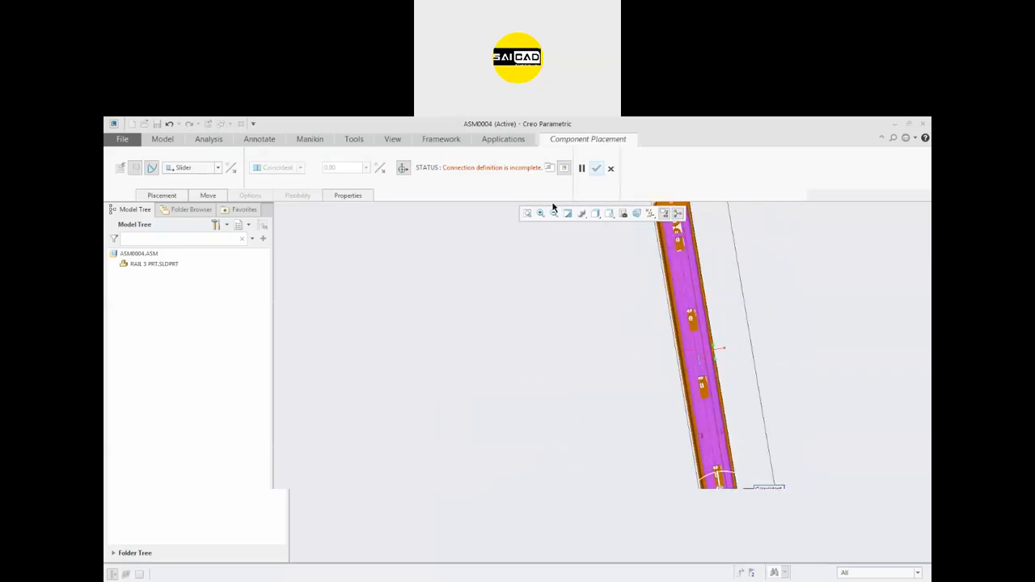
scroll(652, 384, "up", 2)
scroll(706, 457, "down", 5)
middle_click_drag(706, 457, 729, 389)
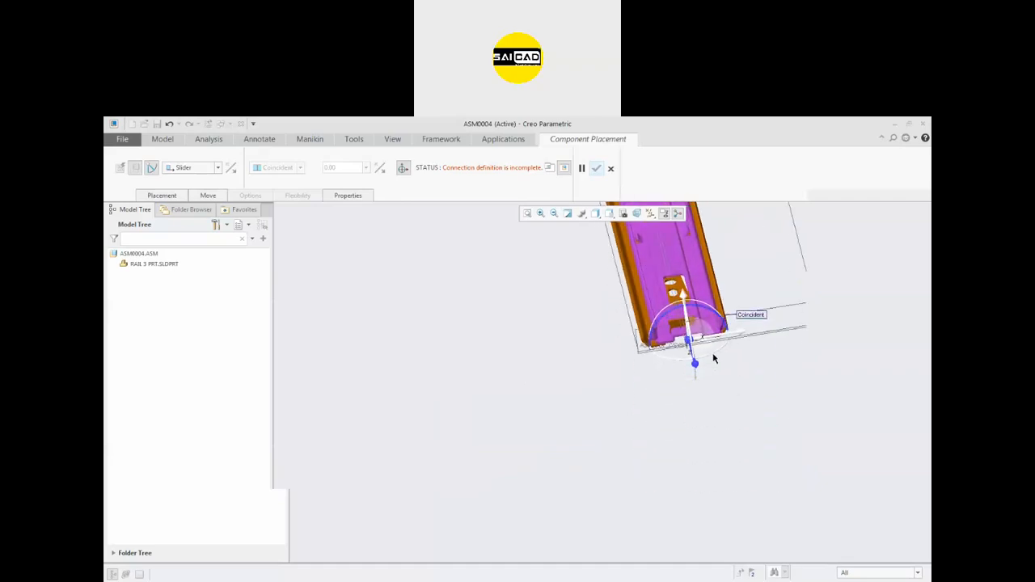
left_click_drag(708, 312, 674, 283)
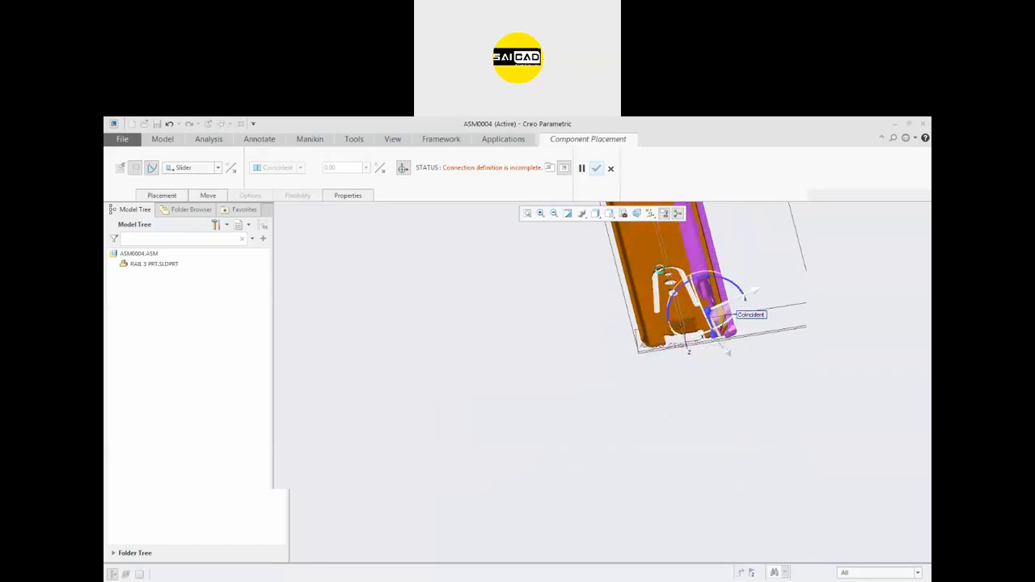
- Define the Slider's rotation reference with matching flat faces on Rail 3 and Rail 2, and accept the placement
middle_click_drag(660, 269, 700, 277)
scroll(600, 353, "up", 3)
scroll(649, 275, "down", 2)
scroll(674, 333, "down", 1)
middle_click_drag(673, 332, 651, 283)
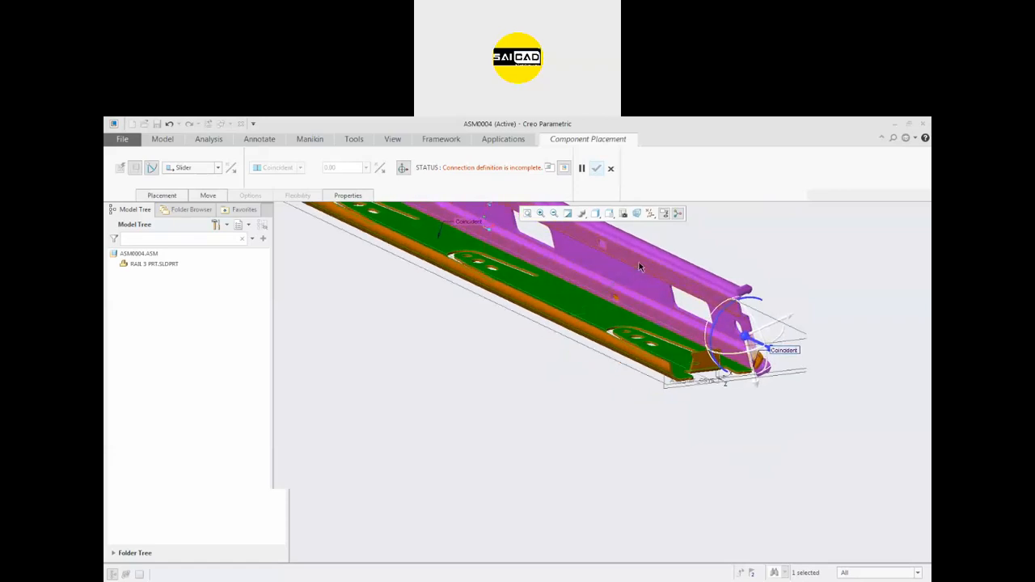
left_click(639, 262)
scroll(505, 397, "up", 3)
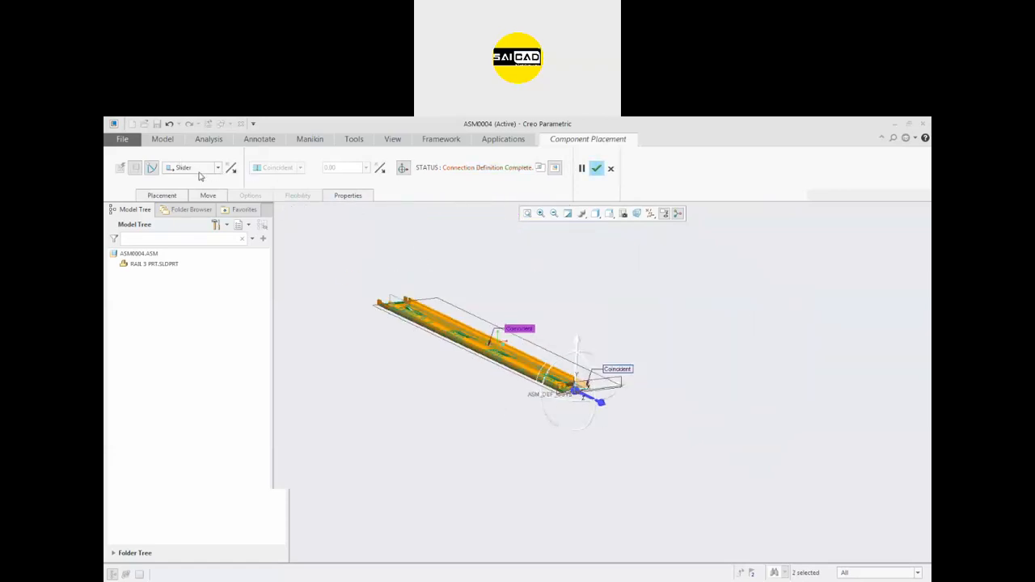
left_click(594, 169)
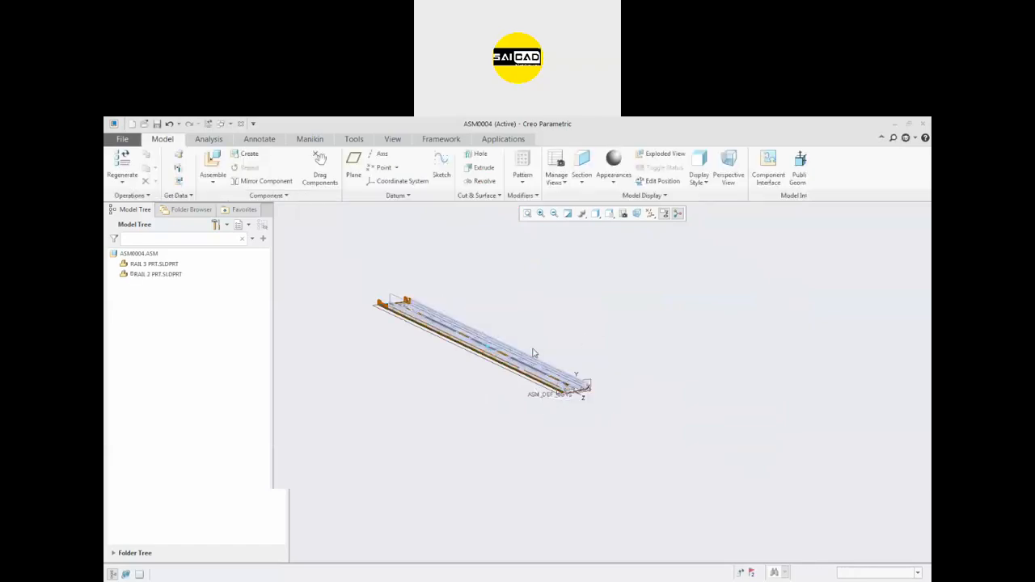
- Test the slider motion by moving Rail 2 lengthwise out of Rail 3 with Drag Components
left_click(319, 167)
scroll(478, 354, "down", 2)
left_click(449, 322)
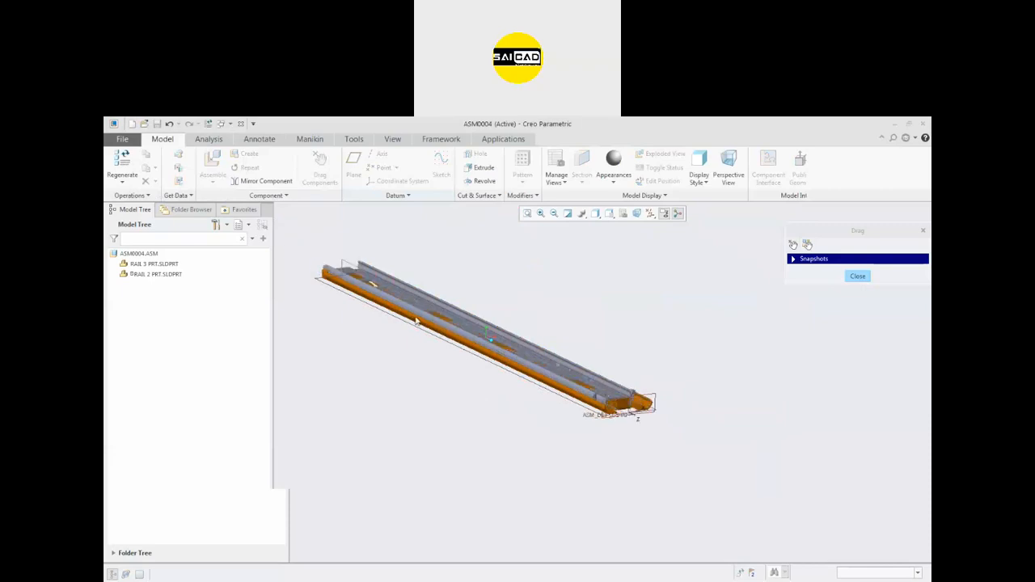
scroll(483, 361, "up", 1)
middle_click_drag(334, 260, 354, 324)
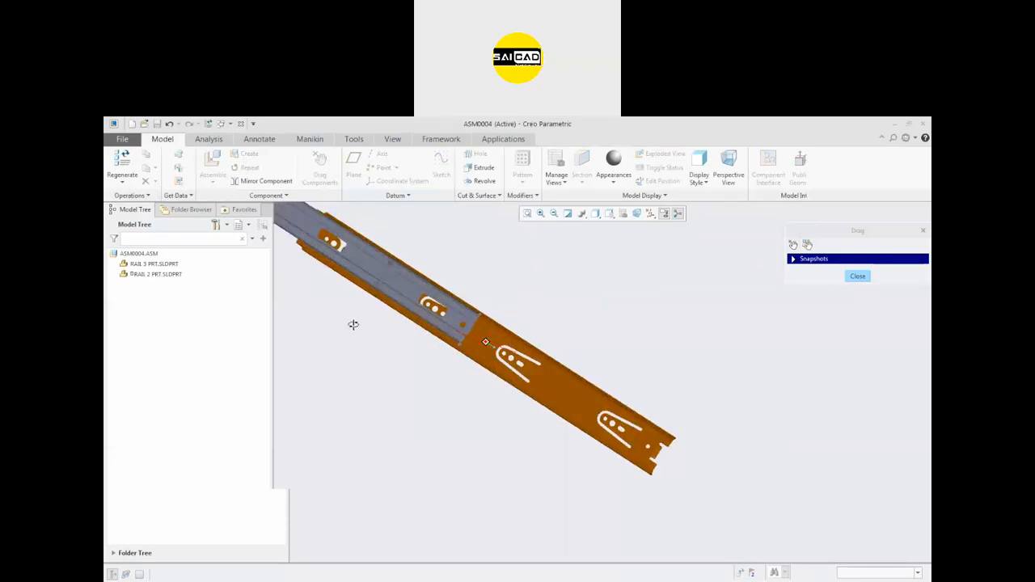
scroll(446, 330, "up", 3)
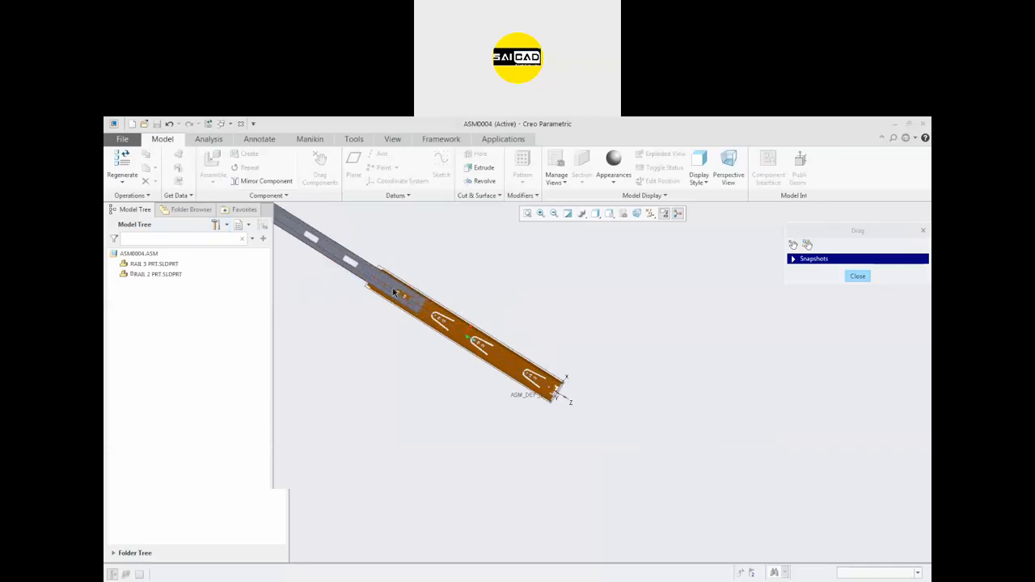
left_click(394, 293)
scroll(518, 362, "up", 3)
scroll(453, 319, "down", 3)
middle_click_drag(493, 347, 518, 356)
scroll(512, 374, "down", 3)
- Slide Rail 2 along Rail 3 once more, inspect Rail 3's notched end, and finish the component selection
left_click(500, 365)
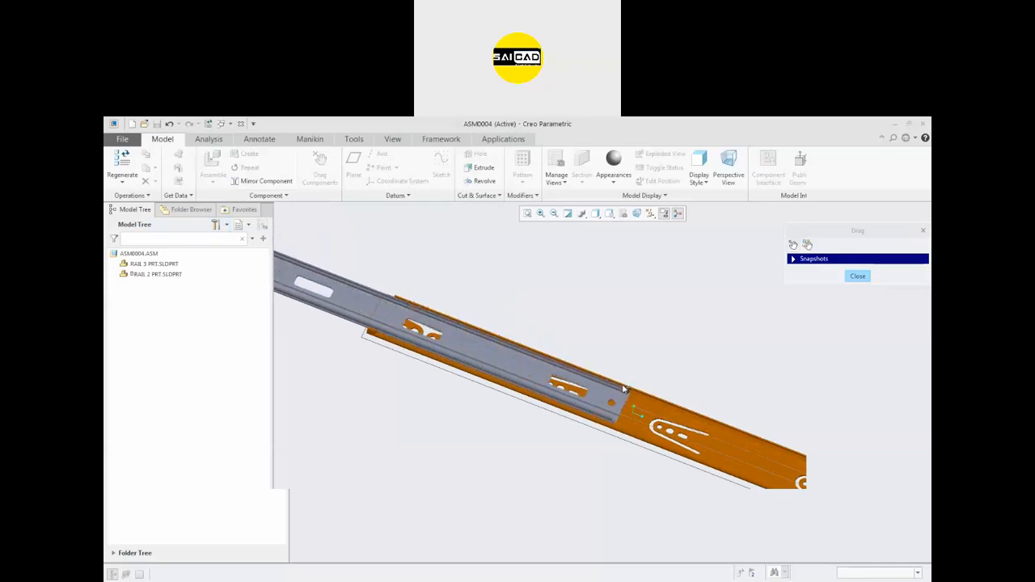
left_click(692, 424)
scroll(701, 451, "up", 2)
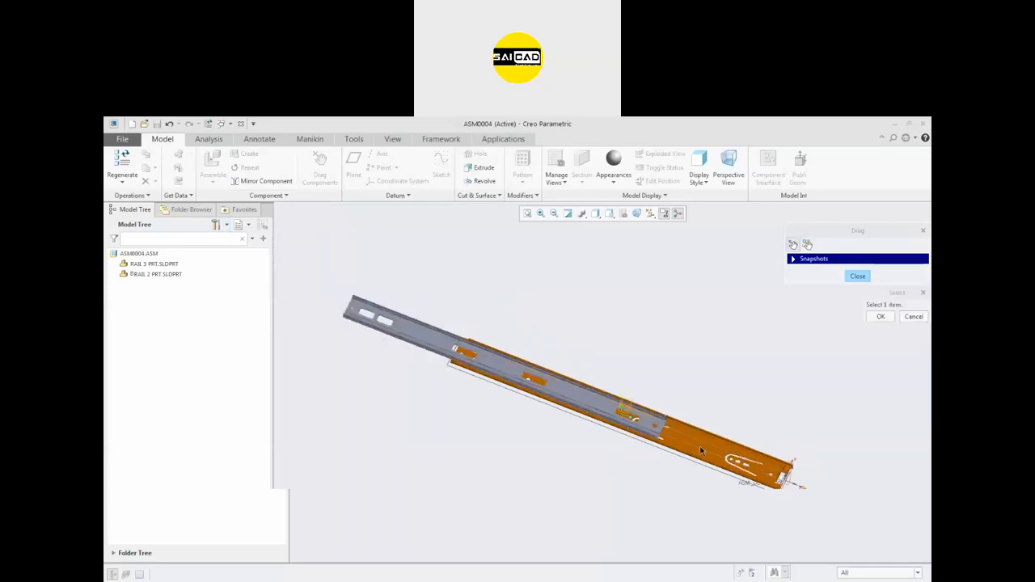
scroll(797, 458, "down", 4)
scroll(717, 455, "up", 3)
scroll(719, 309, "down", 4)
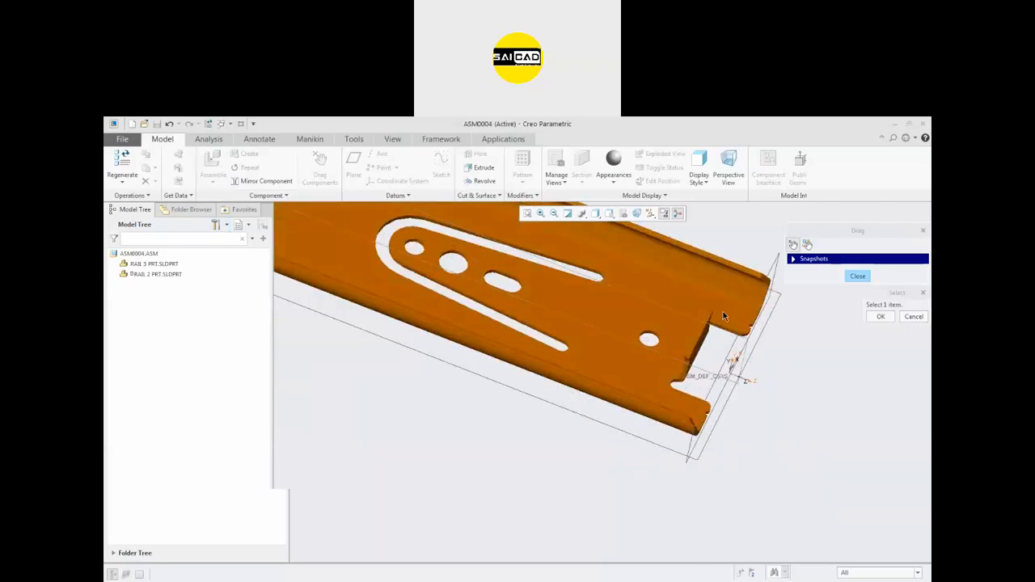
scroll(714, 326, "down", 3)
scroll(677, 385, "up", 5)
scroll(520, 311, "down", 2)
scroll(522, 308, "up", 2)
left_click(882, 317)
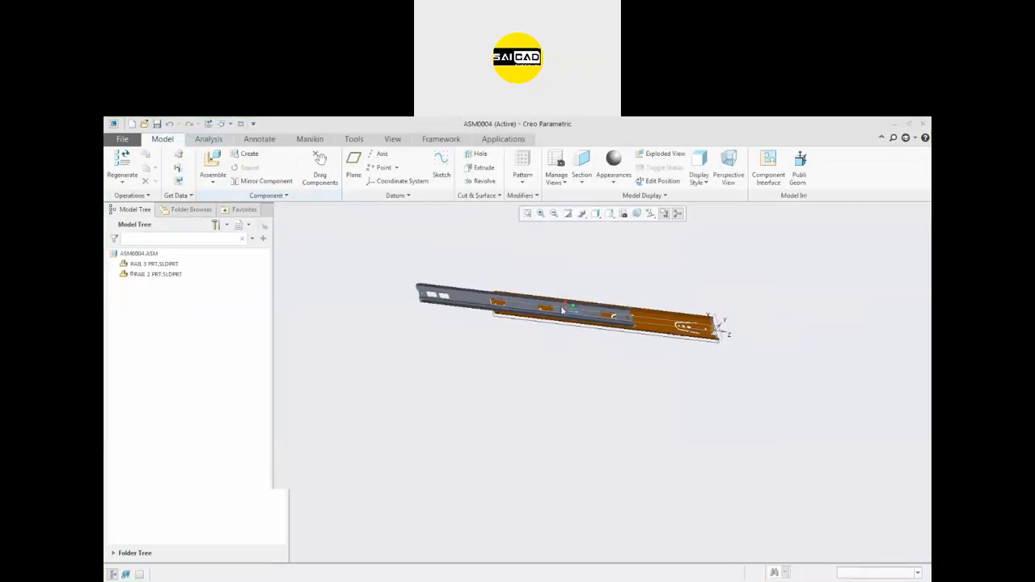
- Restore and re-maximize the assembly window so that its full width is displayed
left_click(906, 127)
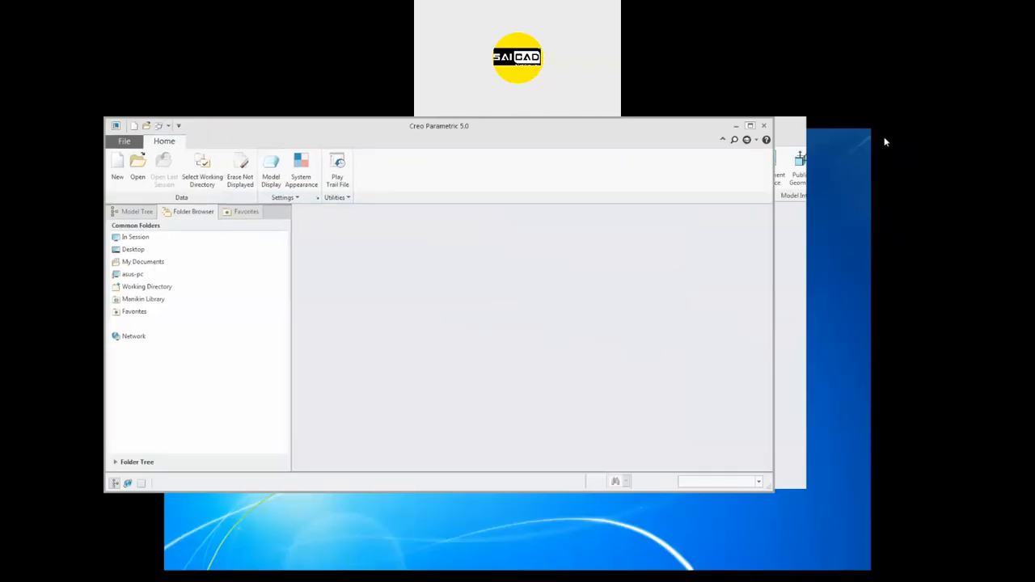
left_click(750, 127)
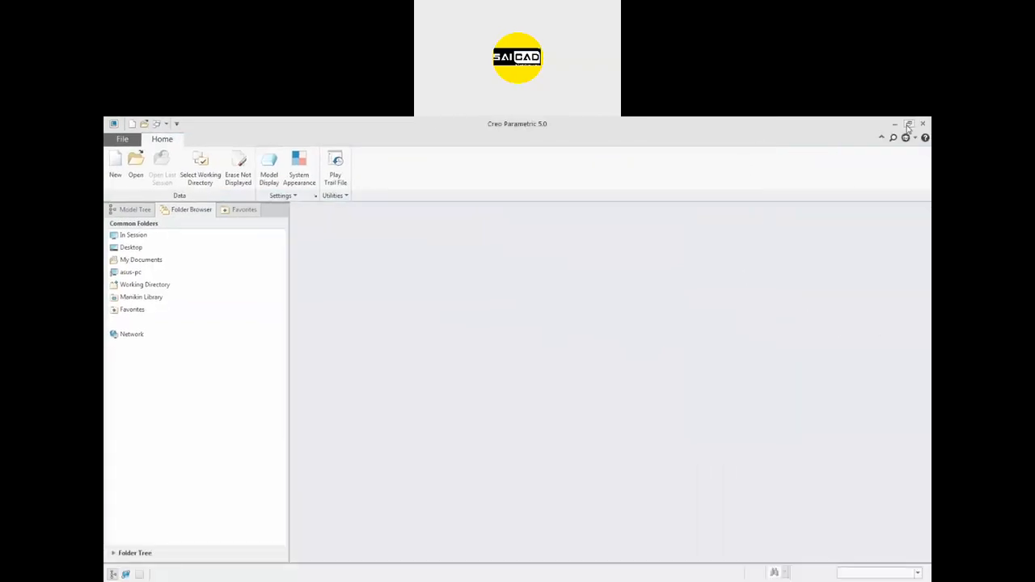
left_click(908, 125)
left_click(789, 137)
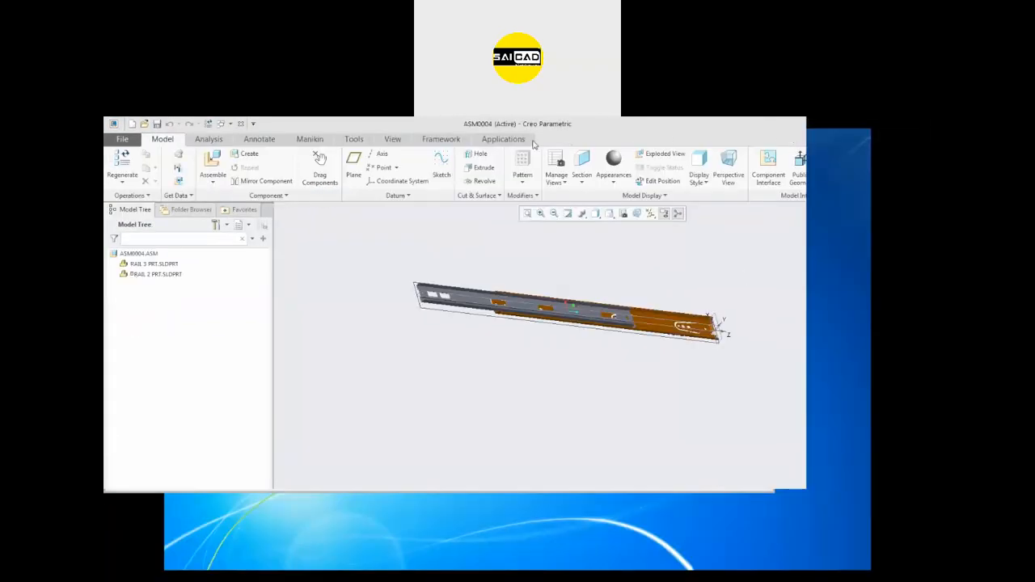
left_click_drag(703, 144, 691, 185)
left_click(765, 178)
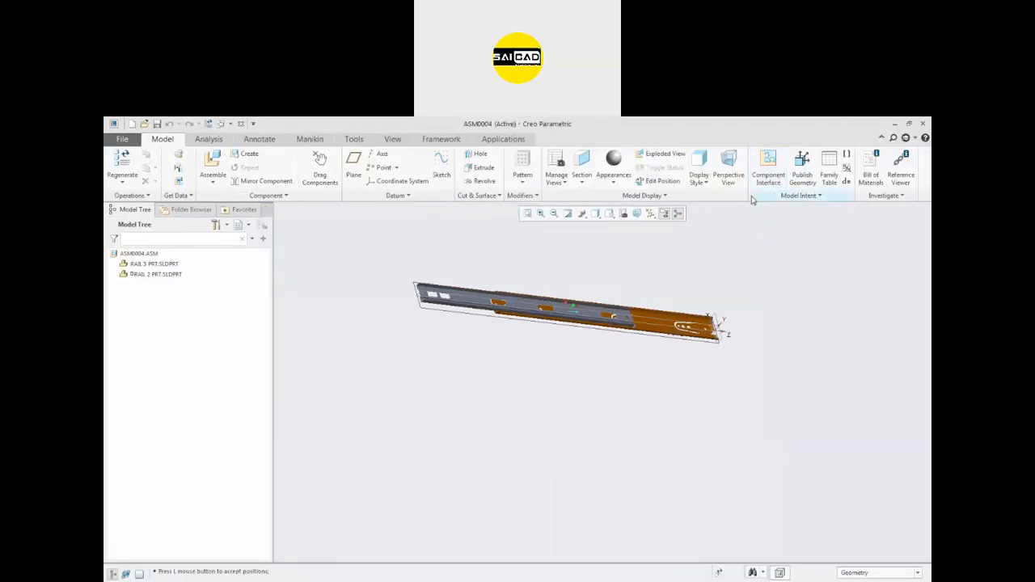
- Edit the definition of Rail 2 prt.SLDPRT and show the placement references of its Slider connection
scroll(668, 342, "down", 3)
scroll(679, 326, "up", 3)
scroll(563, 289, "down", 2)
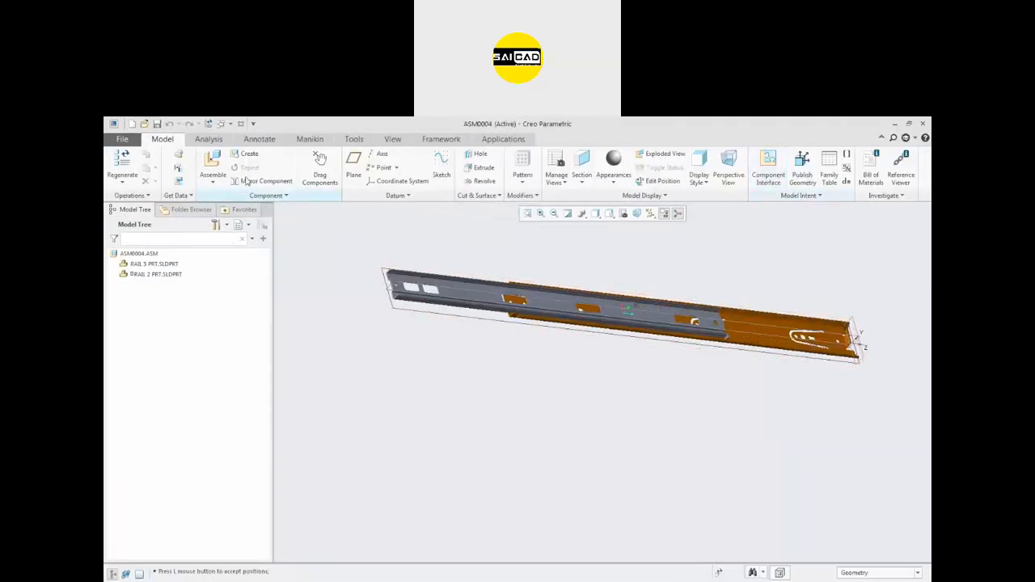
left_click(159, 274)
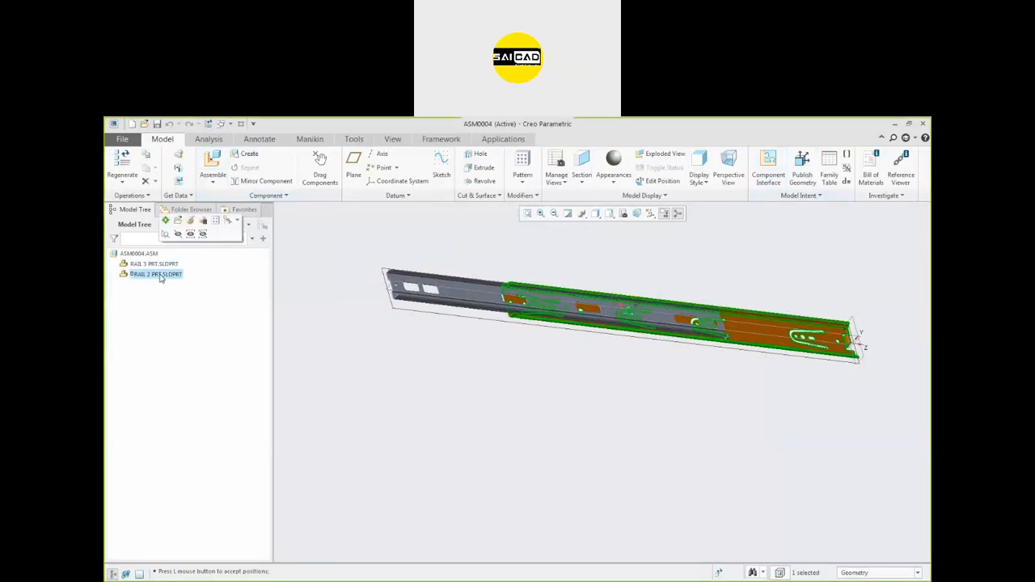
left_click(190, 229)
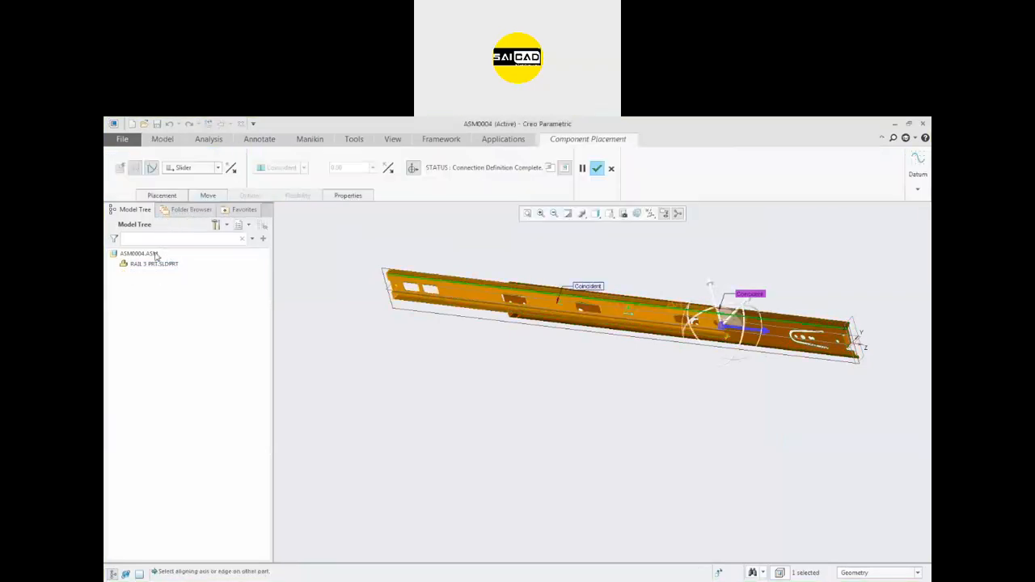
left_click(164, 196)
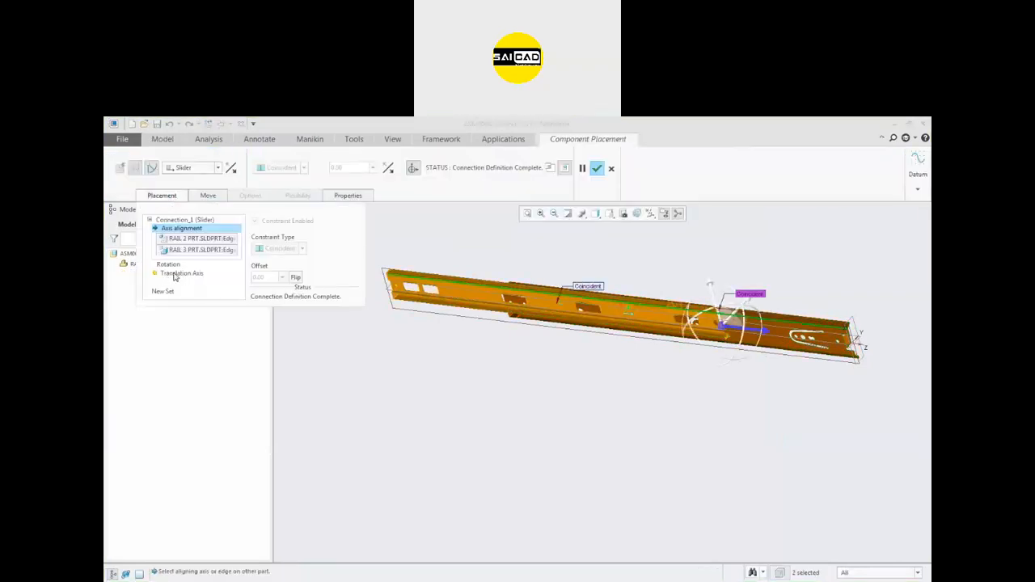
- Pick the end face of Rail 3 at its notched end as the assembly reference for the Slider's Translation Axis
left_click(178, 274)
scroll(498, 312, "down", 3)
scroll(626, 333, "up", 3)
scroll(461, 288, "down", 5)
scroll(406, 310, "up", 5)
scroll(904, 408, "down", 6)
left_click(926, 383)
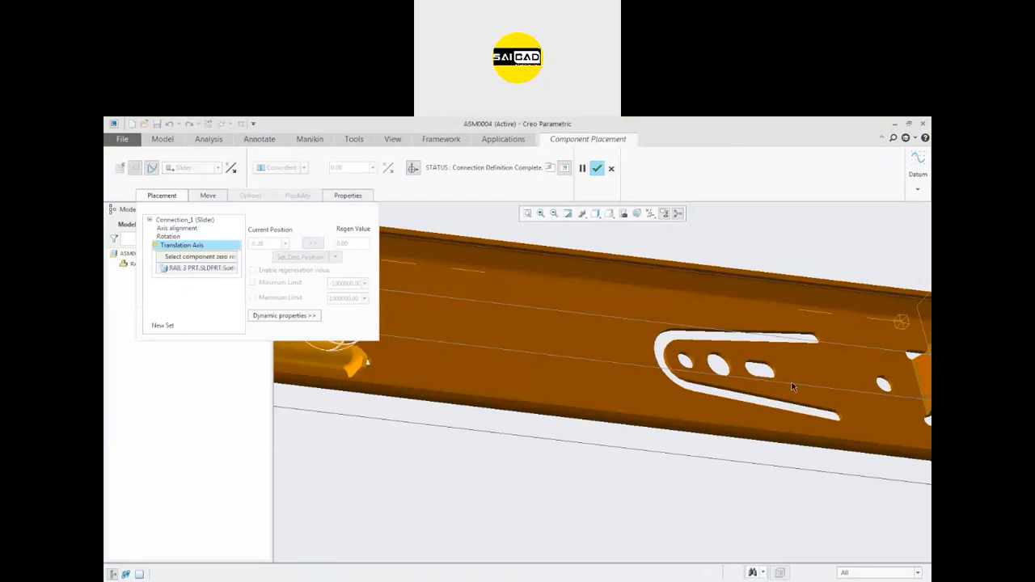
- Pick Rail 2's end face as the component zero reference and set the translation's current position to 0
scroll(777, 383, "up", 4)
middle_click_drag(607, 350, 561, 344)
scroll(561, 344, "down", 5)
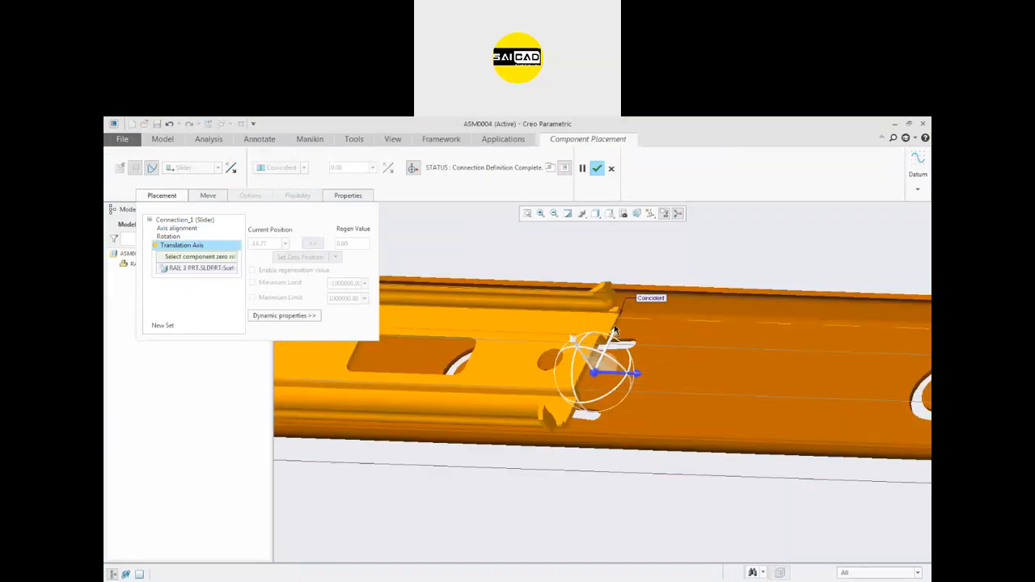
left_click(526, 362)
scroll(525, 363, "up", 5)
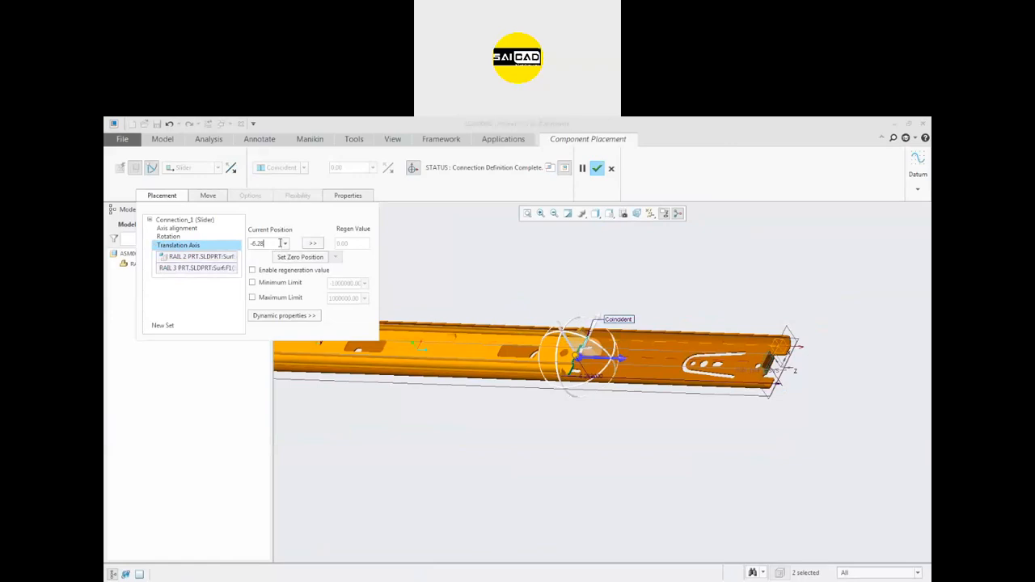
key("Return")
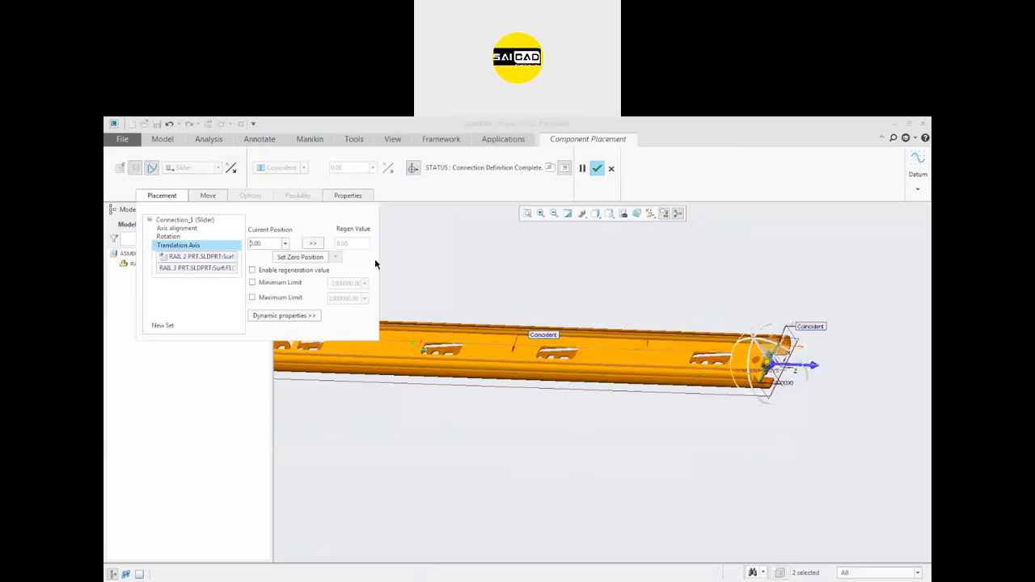
- Slide Rail 2 out of Rail 3 with the 3D dragger and set the Translation Axis current position to -16
left_click_drag(821, 346, 577, 335)
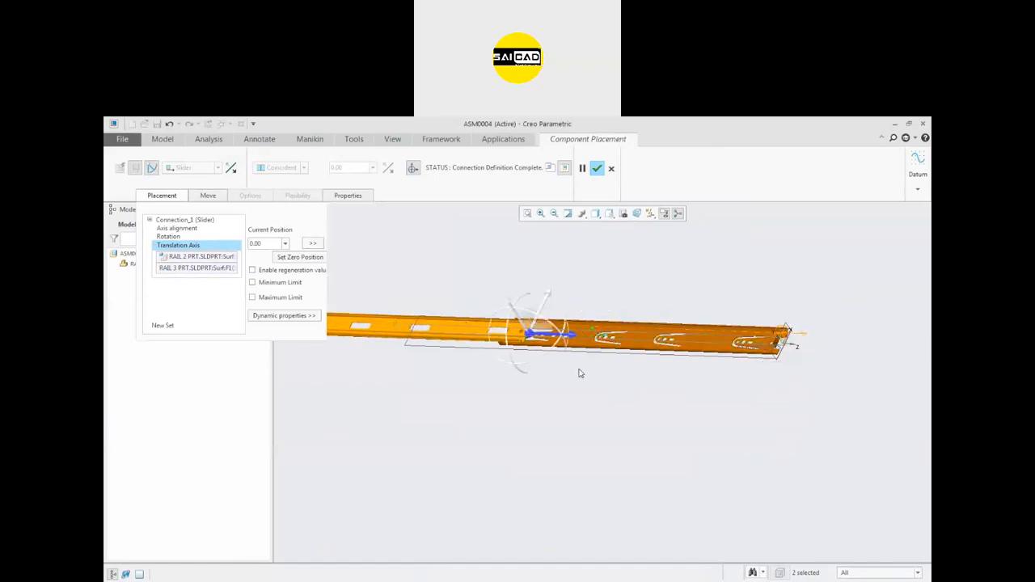
left_click(173, 264)
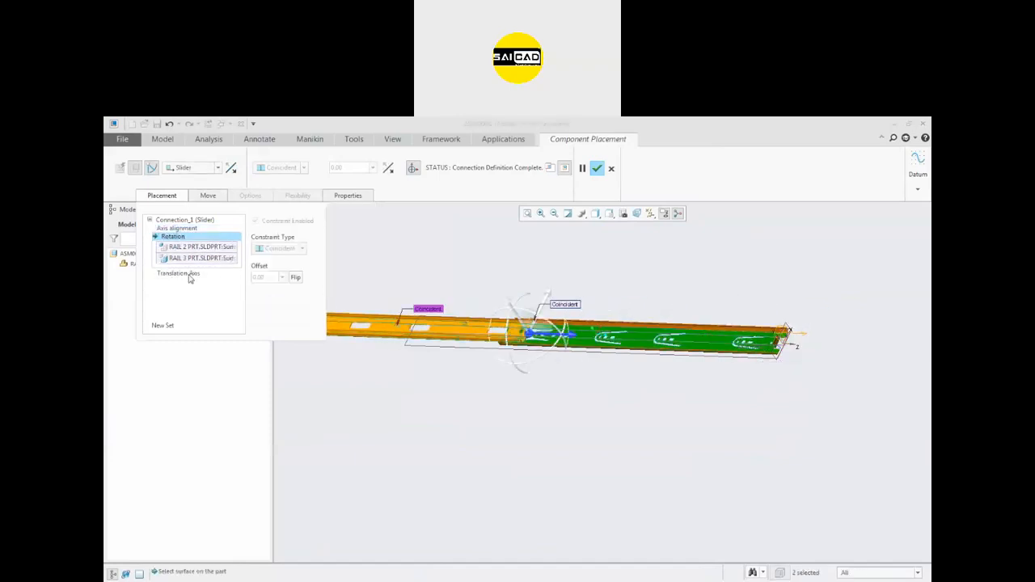
left_click(188, 272)
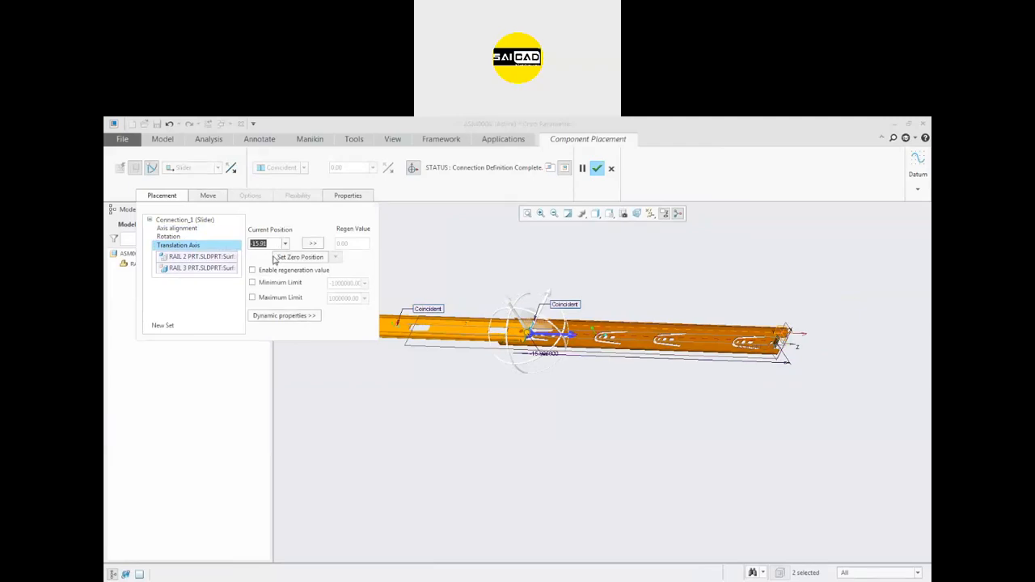
type("-16")
key("Return")
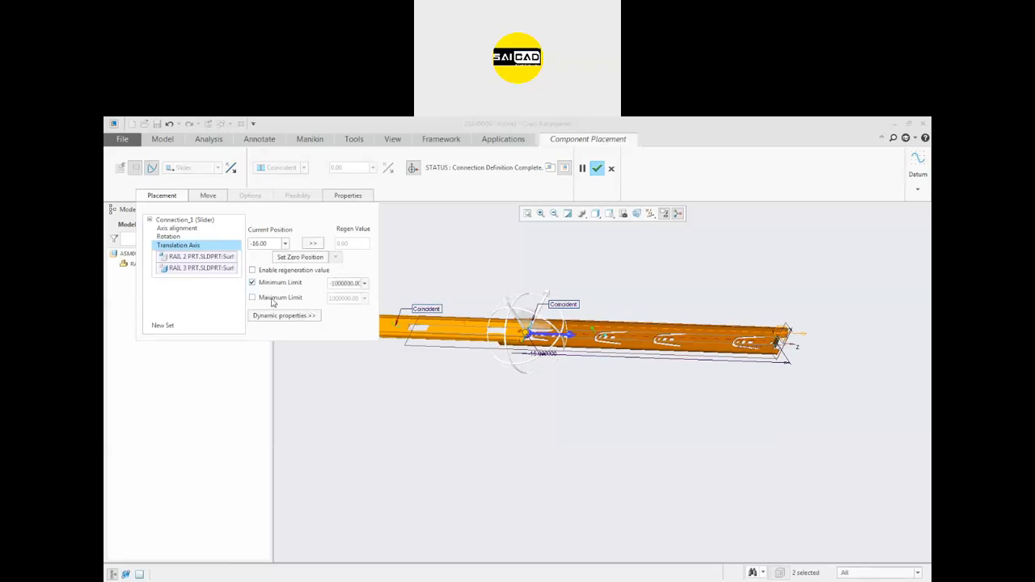
- Limit the Slider's translation to a minimum of -16 and a maximum of 0, and accept the placement
double_click(345, 283)
type("-16")
double_click(339, 298)
type("0")
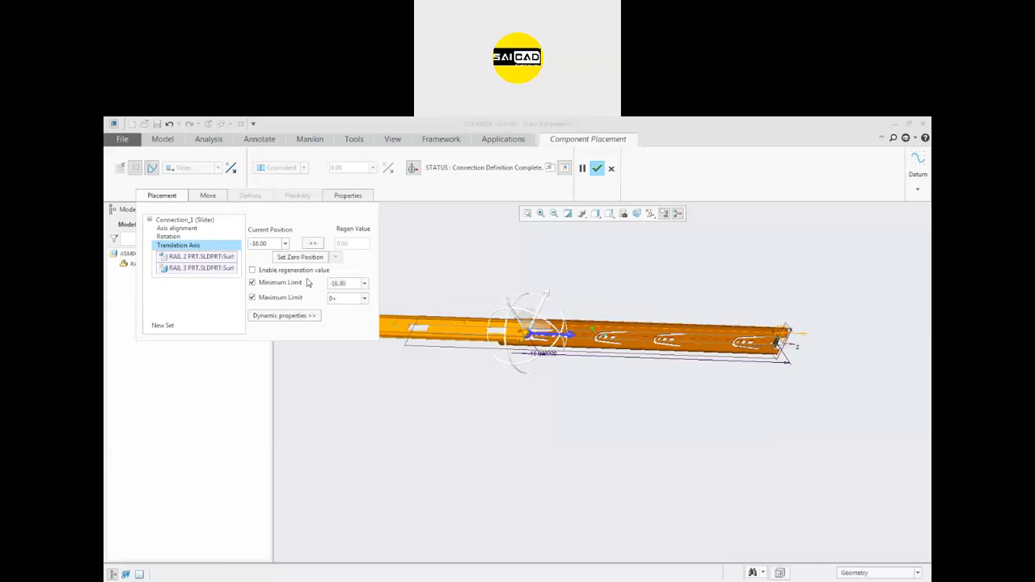
key("Return")
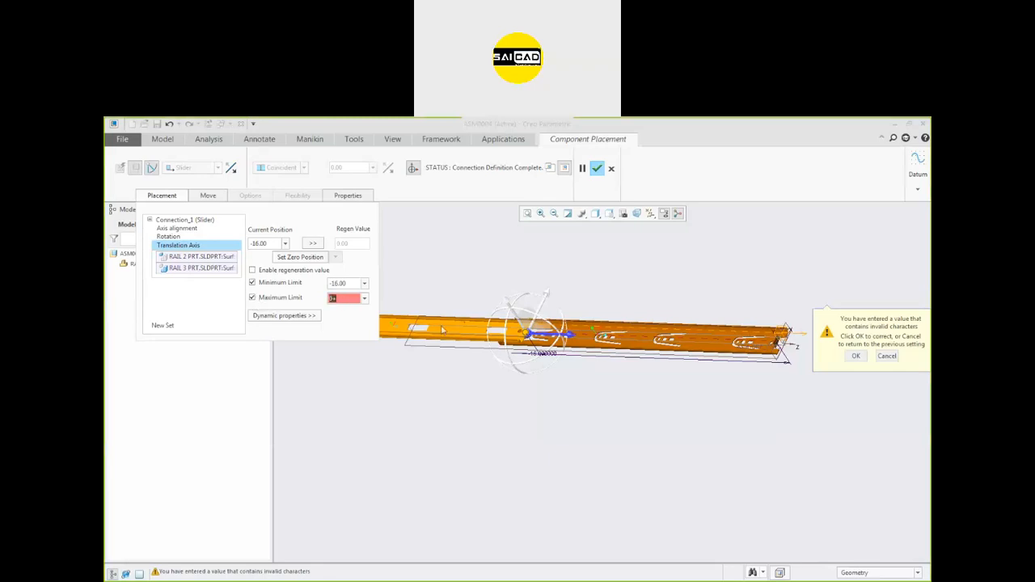
left_click(851, 355)
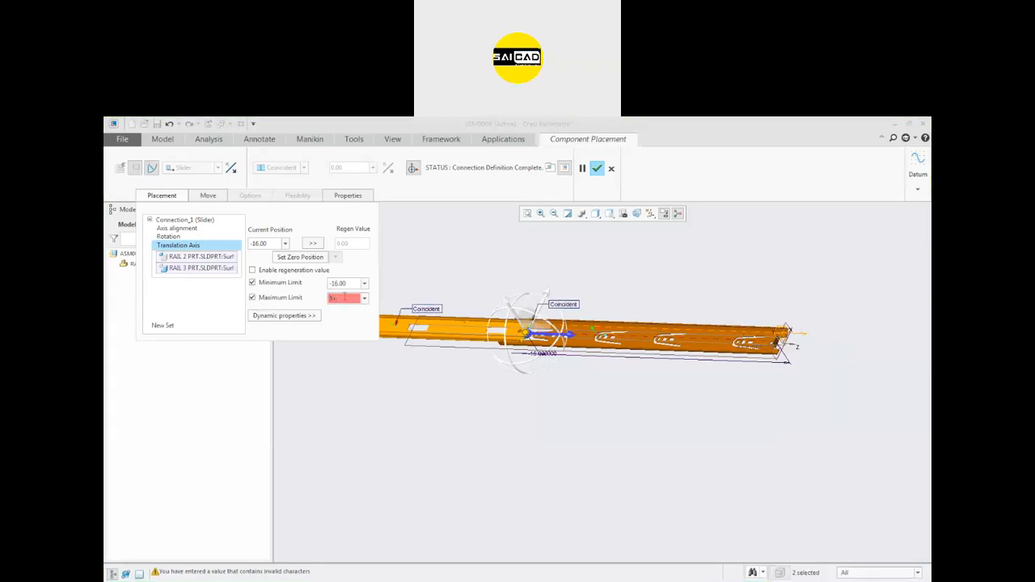
left_click(345, 298)
key("BackSpace")
key("Return")
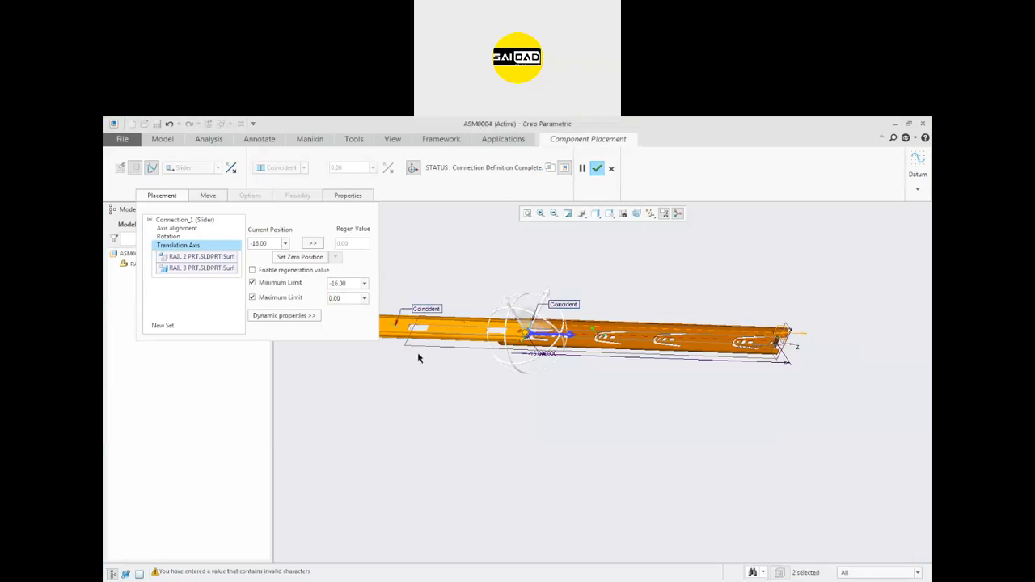
left_click(597, 168)
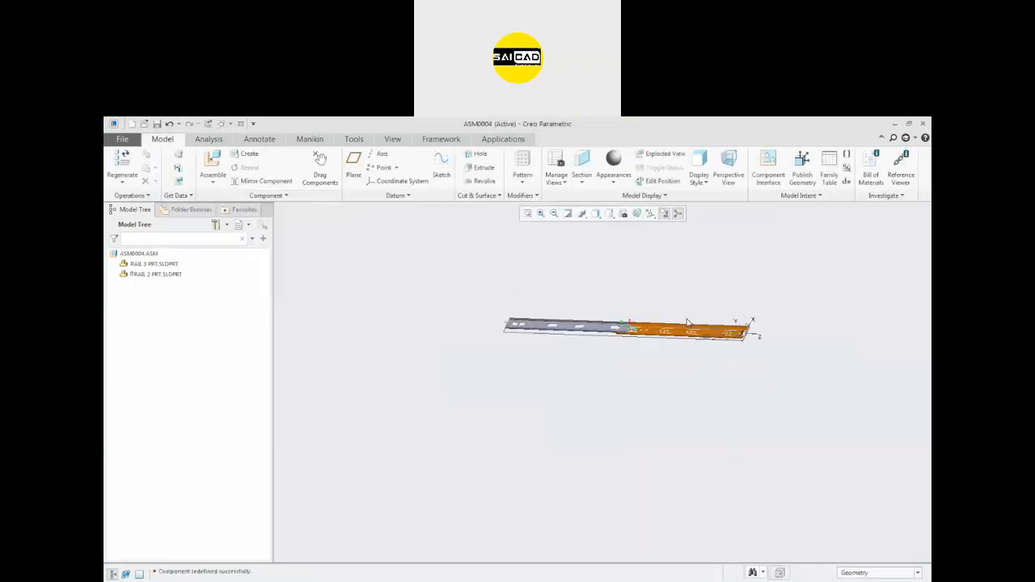
- Test the limited travel by sliding Rail 2 along Rail 3 with Drag Components, leaving it partly extended
left_click(319, 170)
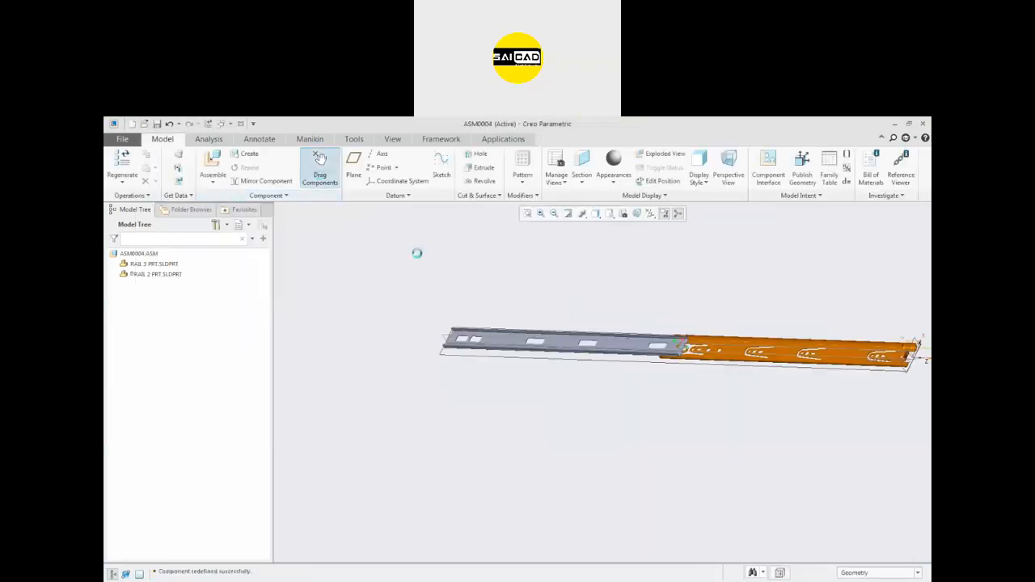
left_click(561, 349)
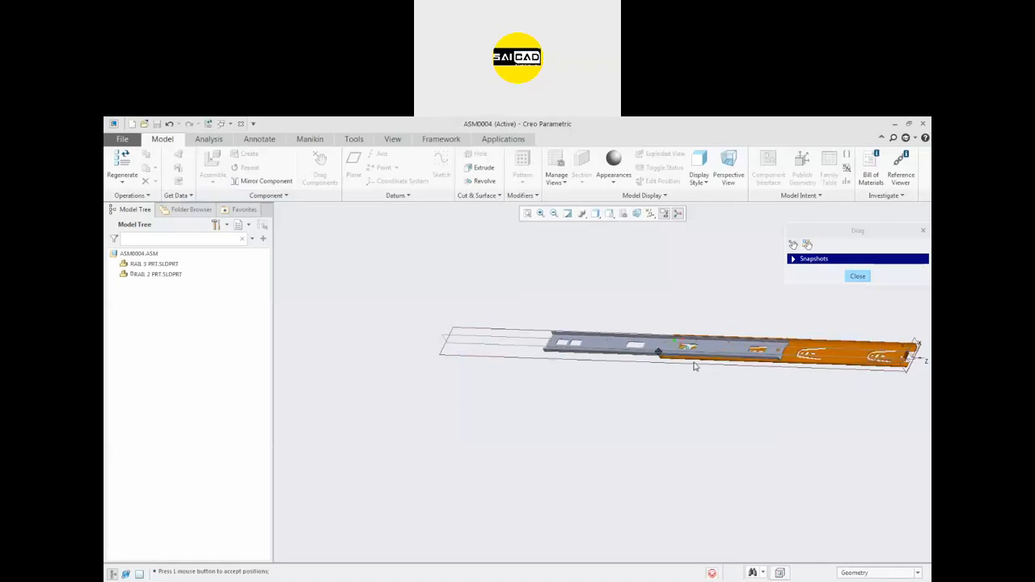
left_click(666, 370)
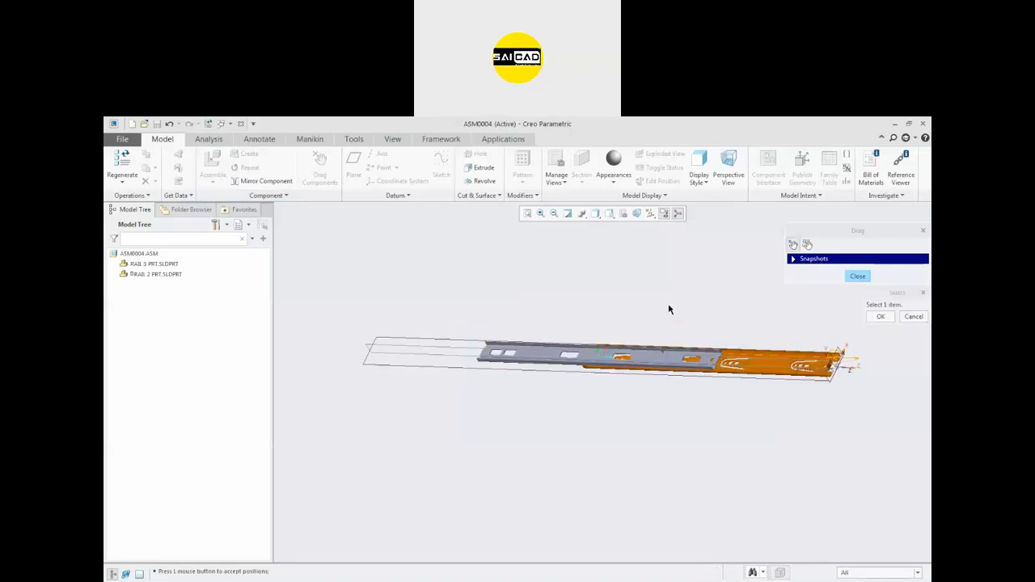
left_click(882, 316)
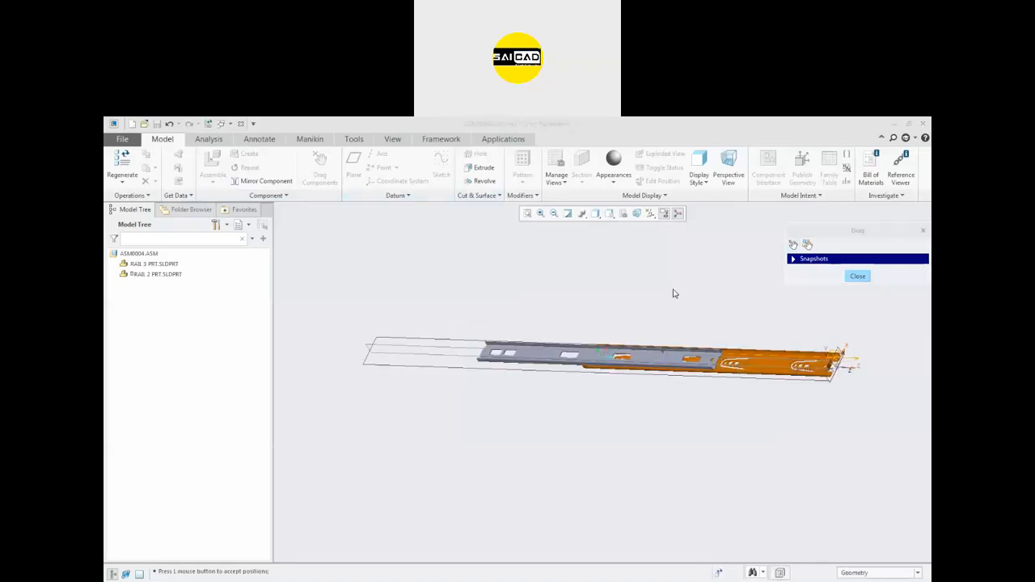
- Finish dragging and insert Rail1 prt.SLDPRT from the Slider folder into the assembly, listing all file types
left_click(857, 276)
left_click(207, 160)
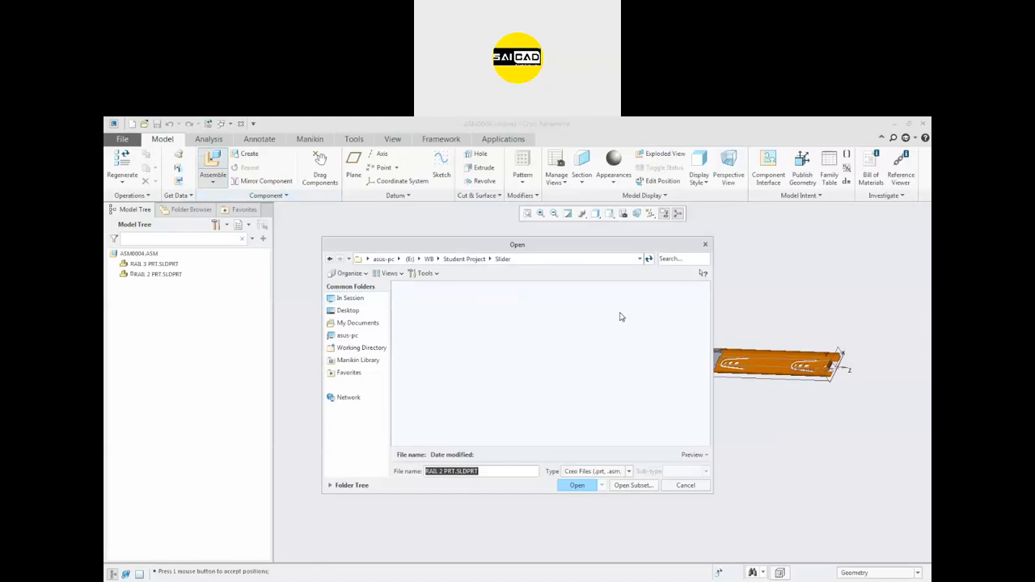
left_click(585, 475)
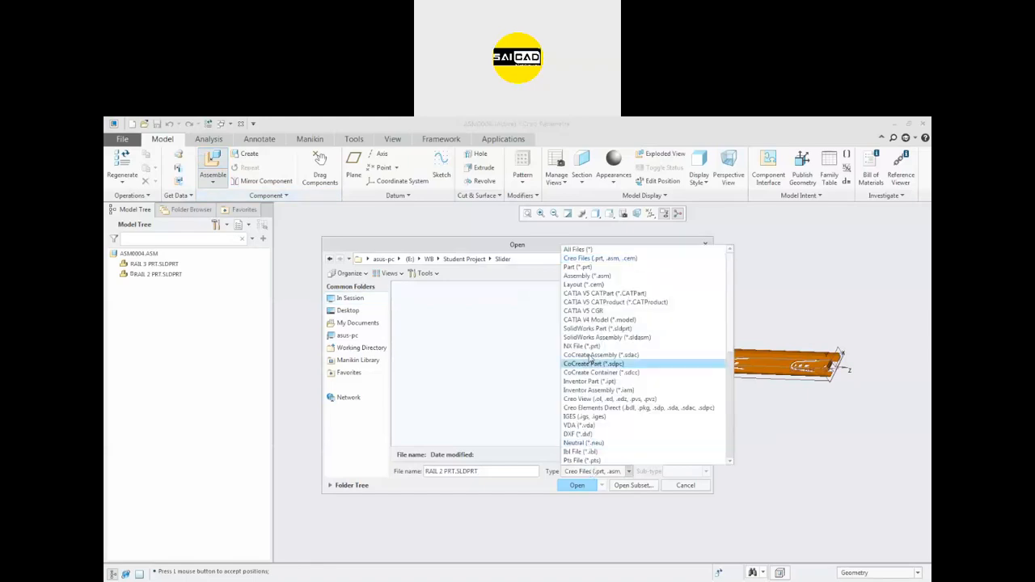
left_click(578, 250)
left_click(560, 428)
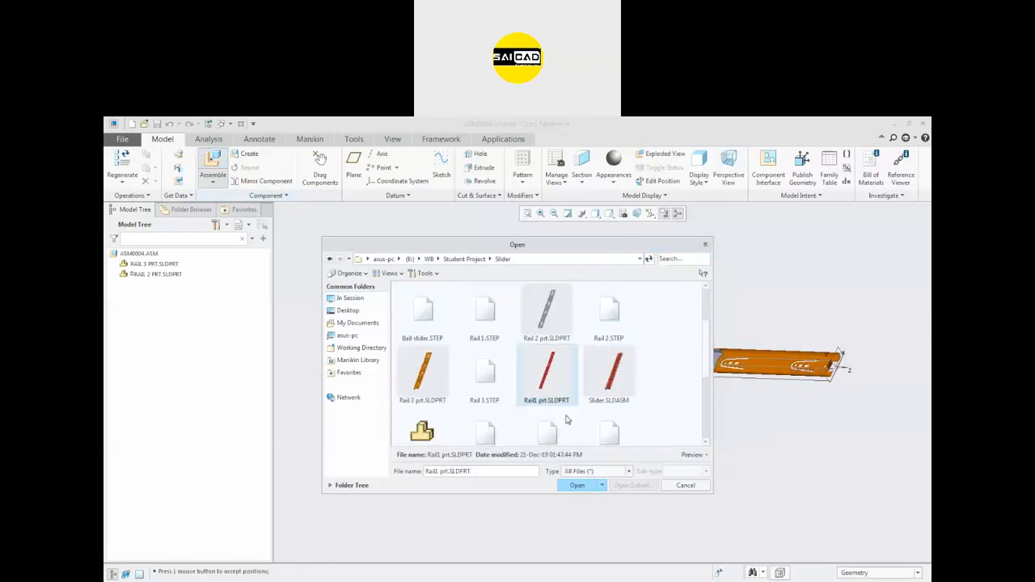
left_click(582, 486)
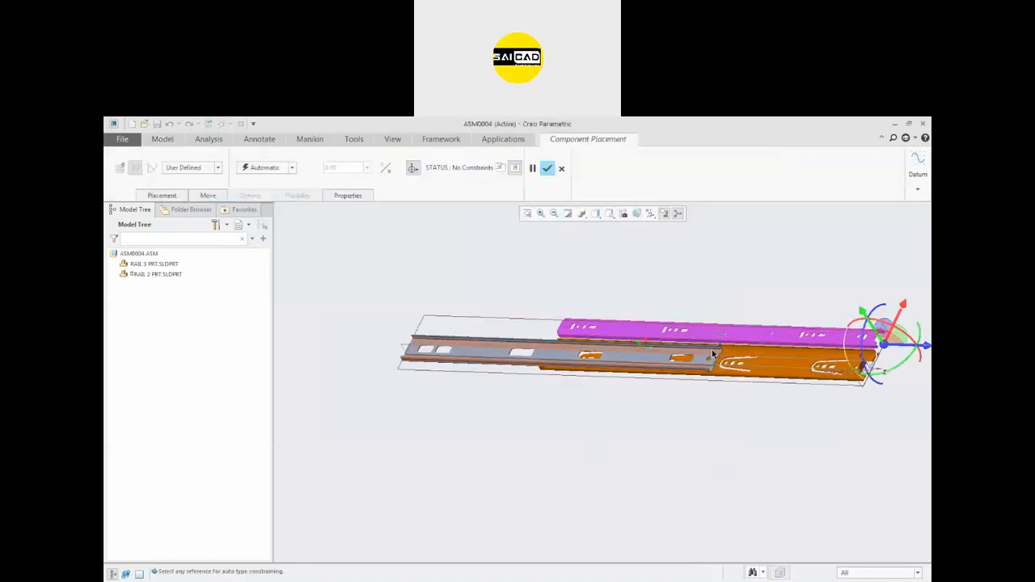
- Set the connection type of the newly inserted Rail1 to Slider
scroll(686, 349, "up", 3)
scroll(568, 278, "down", 3)
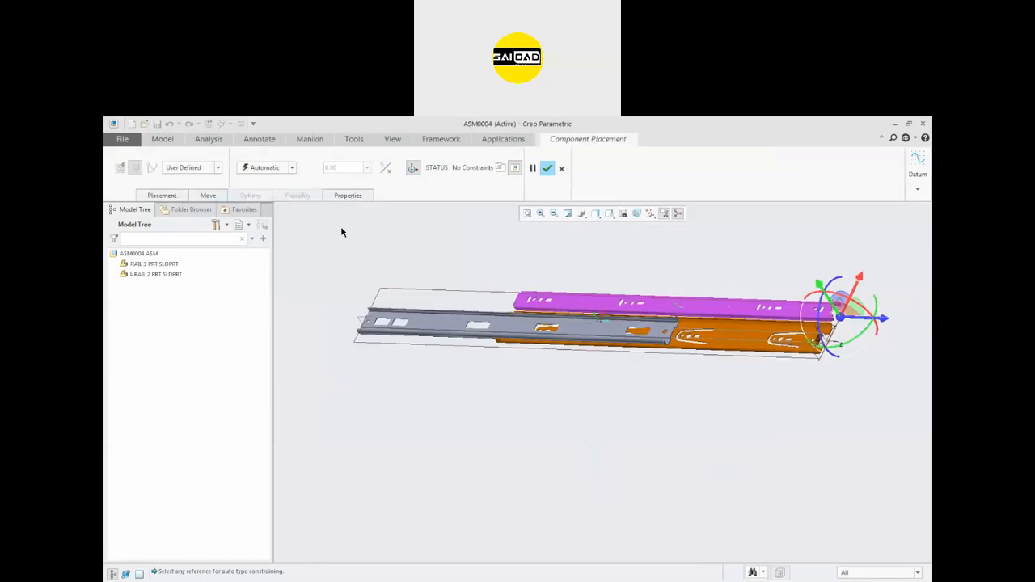
left_click(198, 168)
left_click(187, 206)
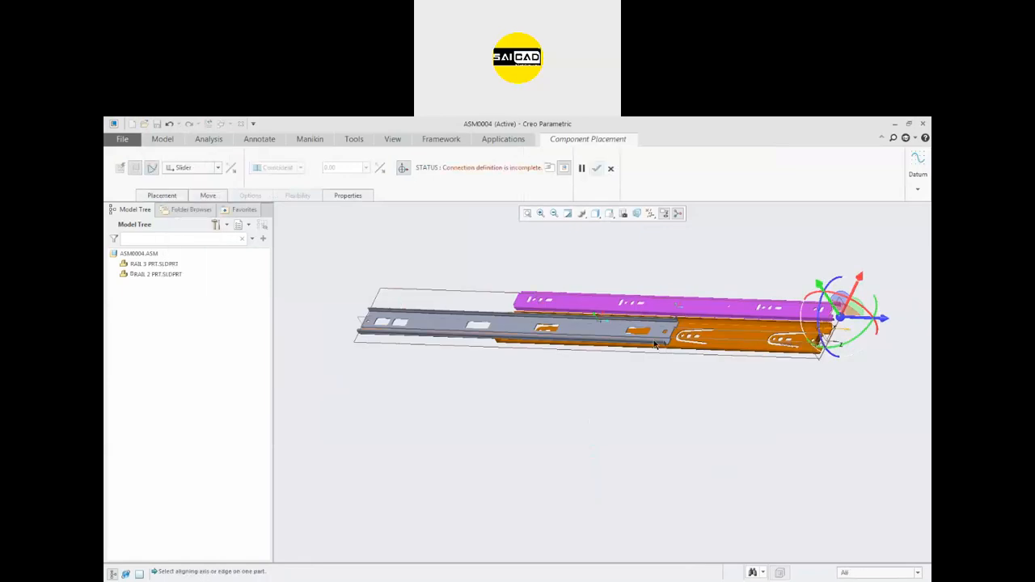
- Try a lower long edge of Rail1 as the axis alignment component reference, and remove it from the connection
scroll(612, 323, "up", 2)
scroll(612, 323, "up", 3)
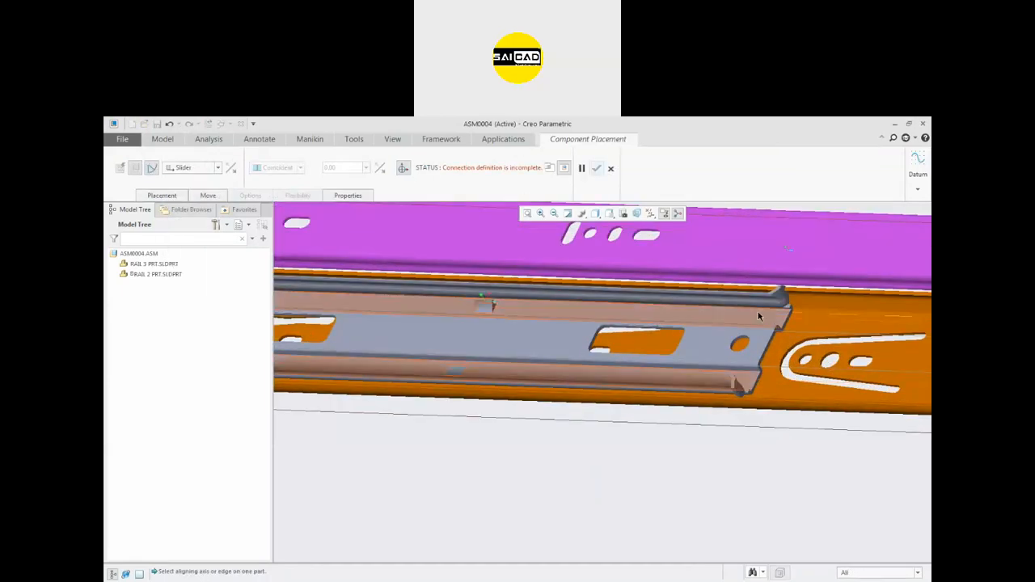
scroll(735, 369, "up", 2)
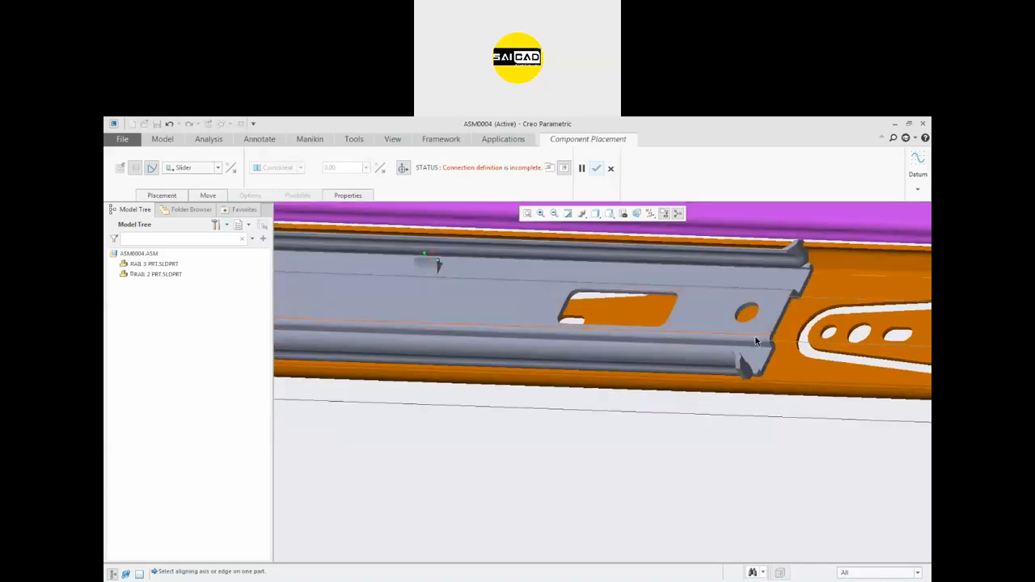
scroll(748, 313, "up", 2)
scroll(748, 314, "down", 5)
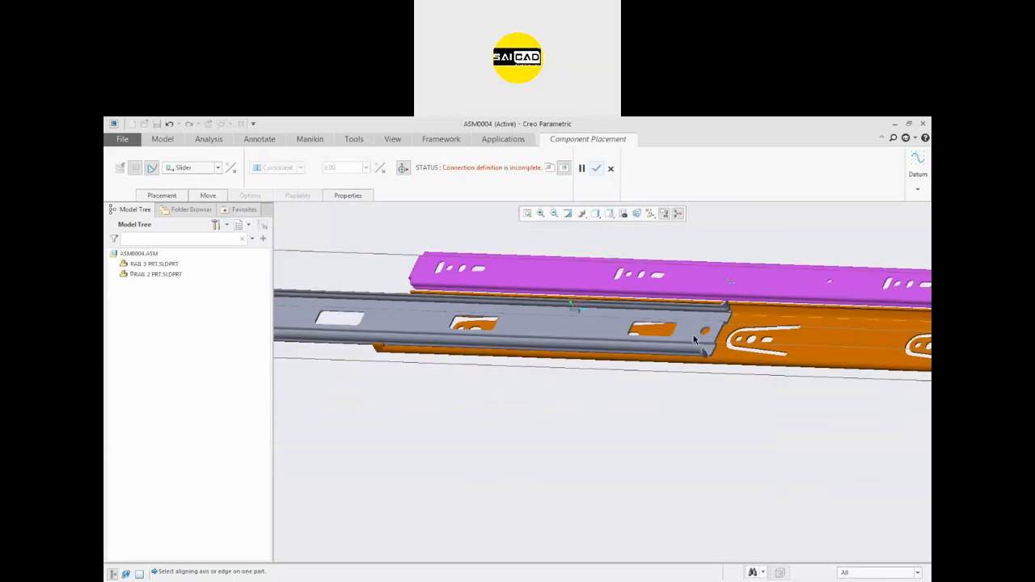
scroll(434, 344, "up", 4)
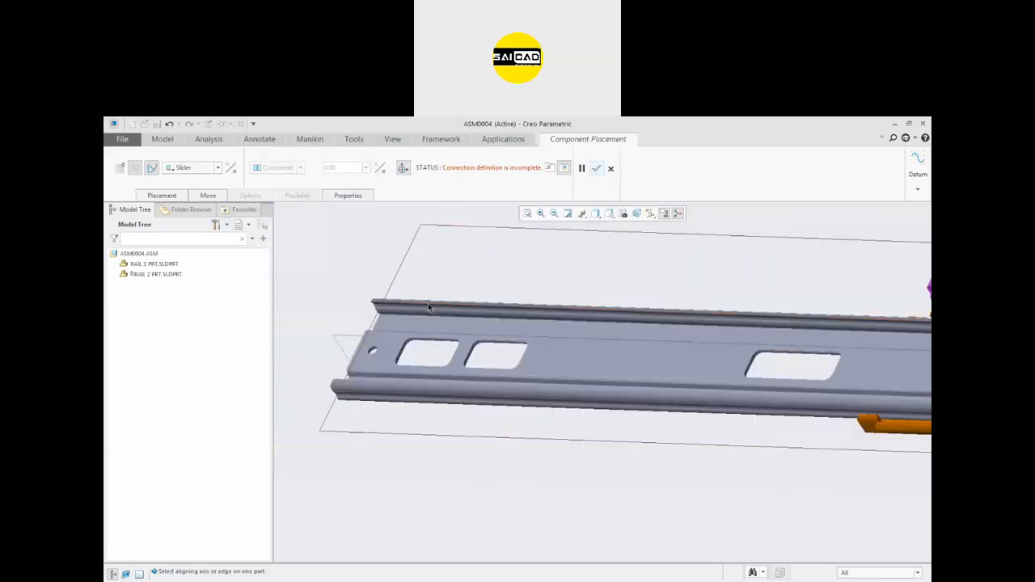
scroll(576, 324, "down", 2)
scroll(636, 289, "down", 4)
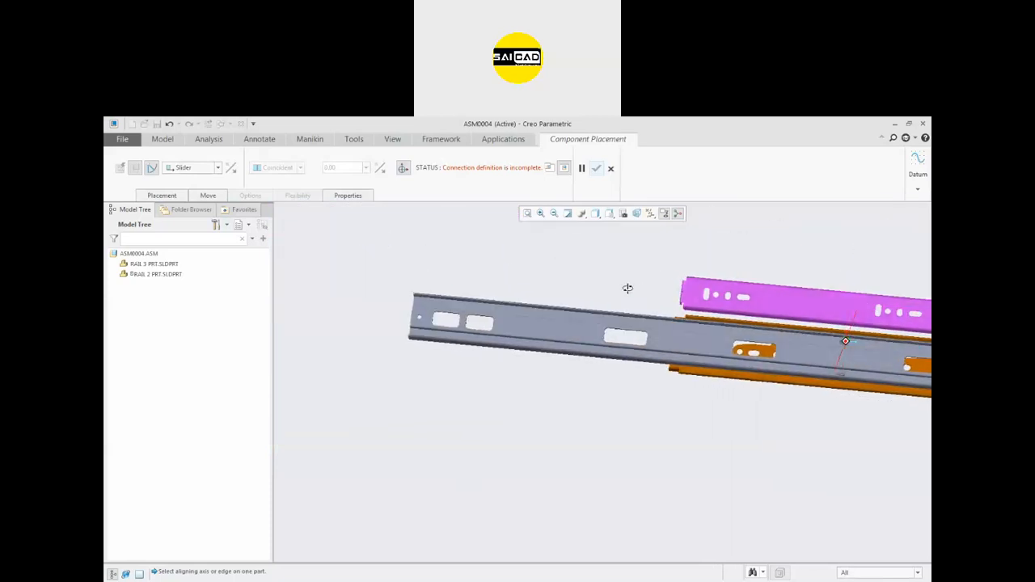
scroll(719, 321, "up", 5)
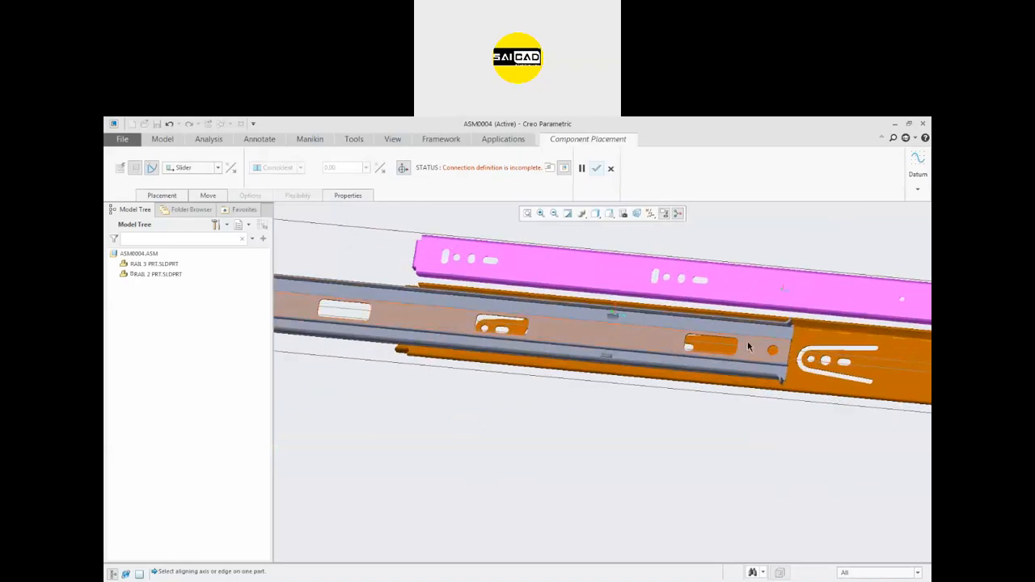
scroll(668, 353, "down", 3)
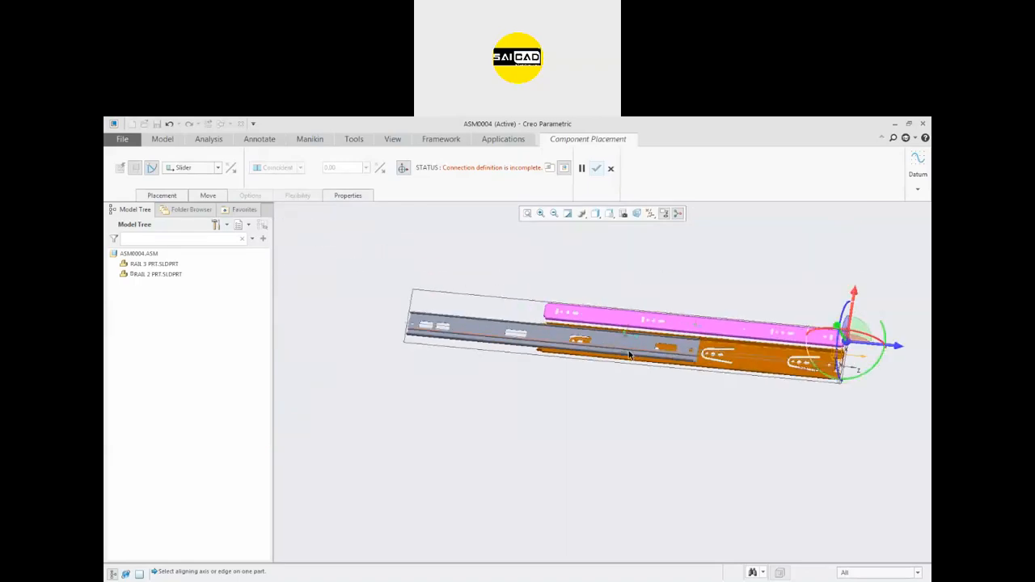
middle_click_drag(539, 337, 554, 325)
scroll(554, 325, "up", 3)
scroll(556, 324, "up", 2)
scroll(650, 342, "down", 3)
scroll(748, 300, "up", 2)
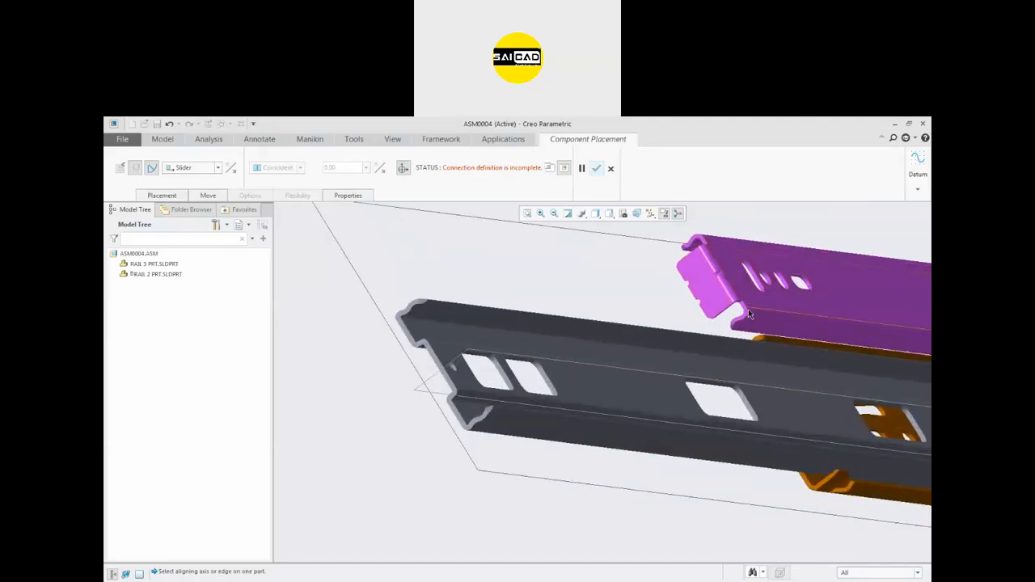
left_click(750, 308)
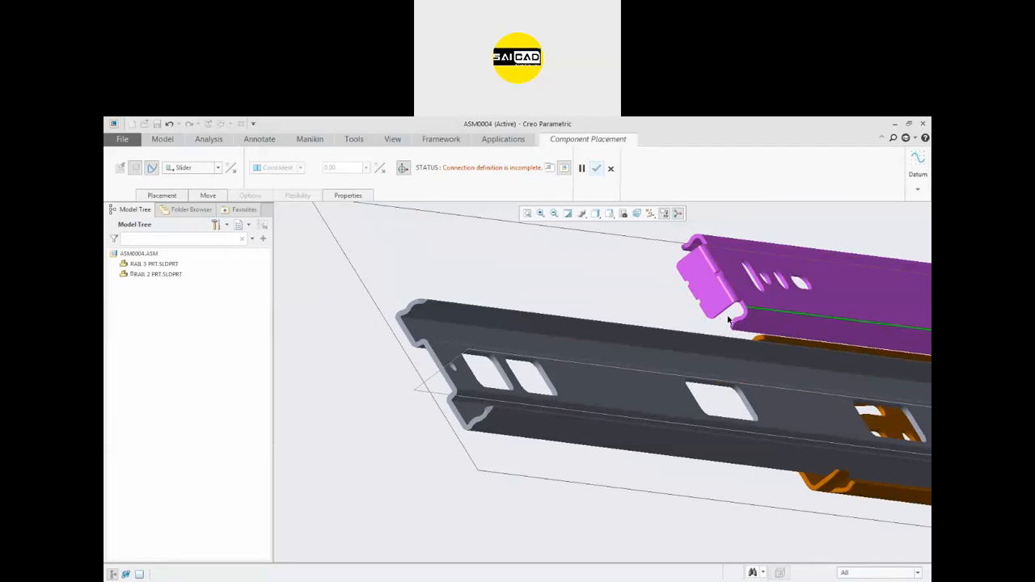
left_click(162, 195)
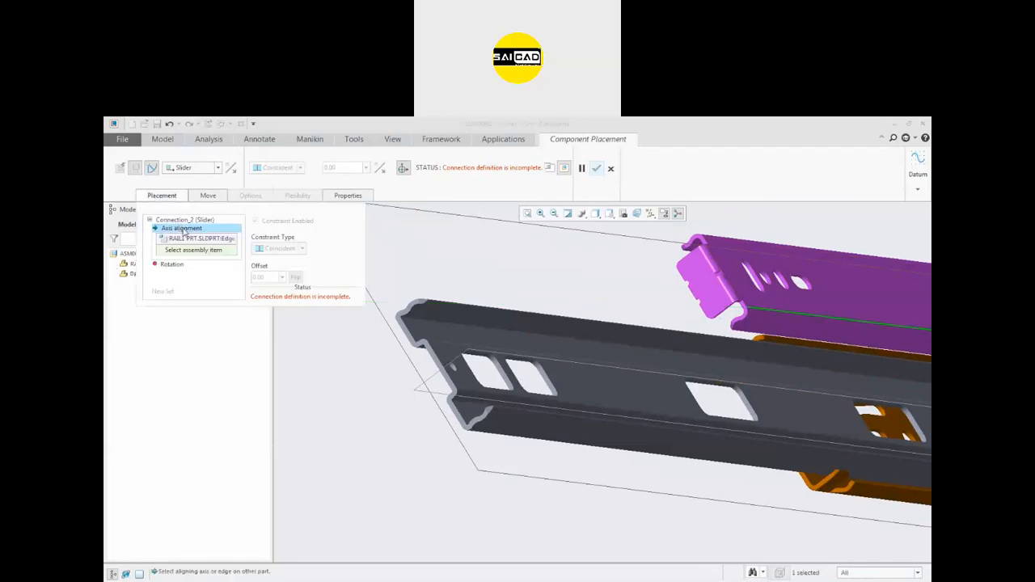
right_click(198, 238)
left_click(222, 249)
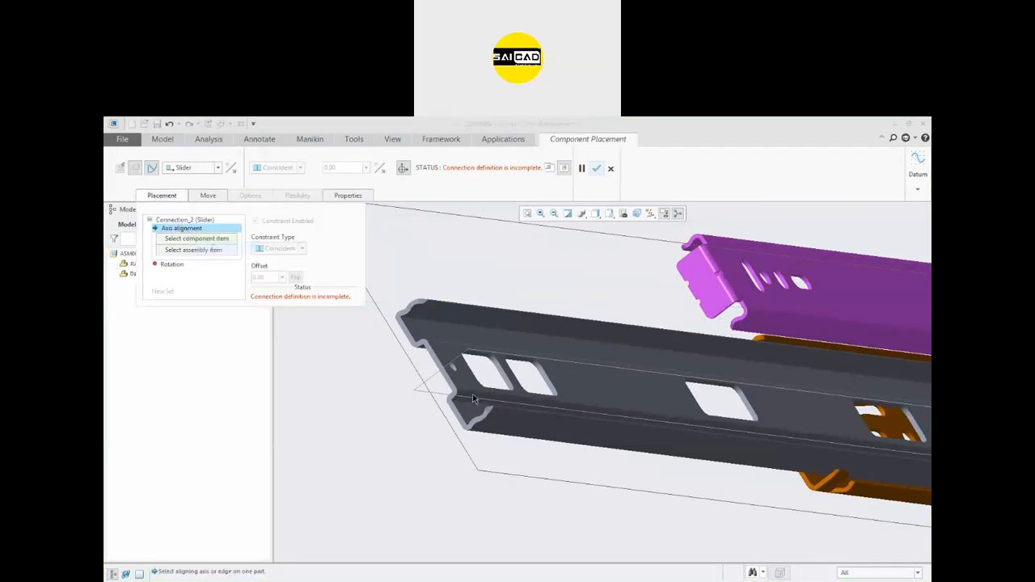
- Try aligning Rail1's far long edge with a long edge of Rail 2 for the Slider's axis alignment
middle_click_drag(634, 394, 684, 357)
middle_click_drag(636, 329, 466, 254)
scroll(466, 254, "down", 3)
left_click(426, 222)
scroll(507, 304, "up", 5)
middle_click_drag(506, 304, 481, 353)
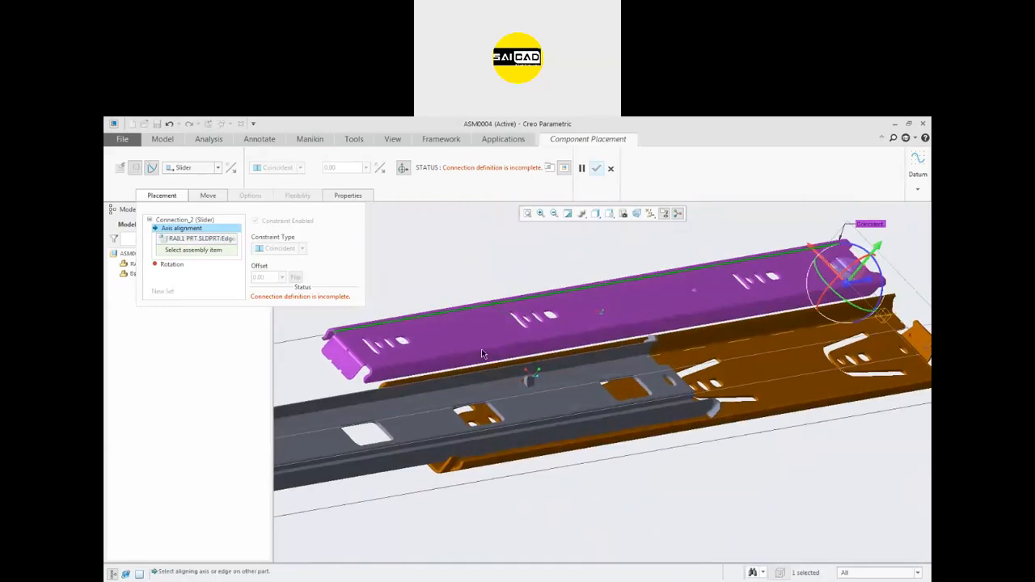
left_click(394, 417)
scroll(529, 440, "up", 4)
middle_click_drag(529, 440, 518, 399)
scroll(585, 414, "down", 3)
scroll(585, 413, "down", 3)
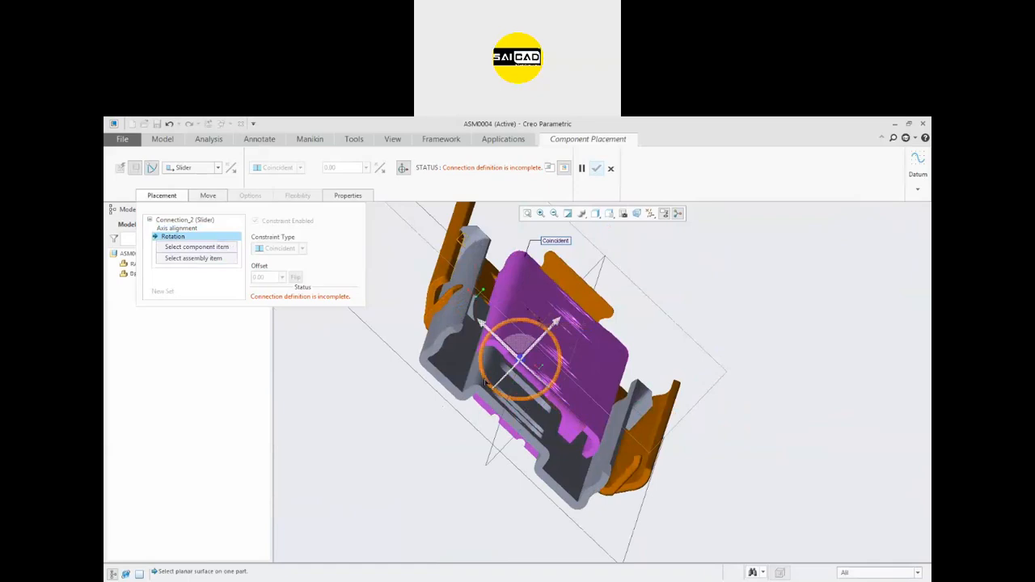
scroll(506, 380, "up", 2)
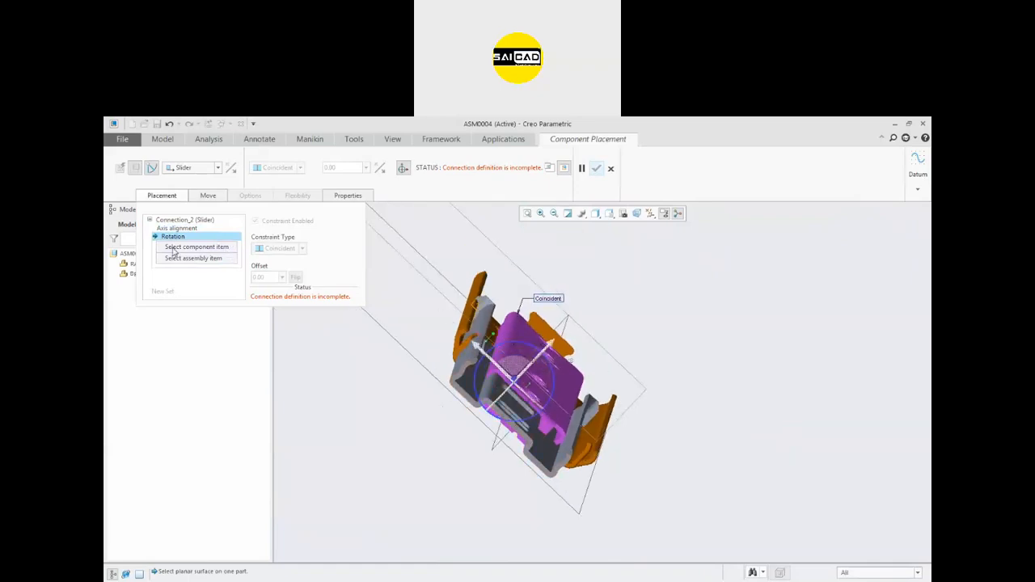
- Remove both the component and assembly references from the Slider's axis alignment
left_click(174, 229)
right_click(179, 239)
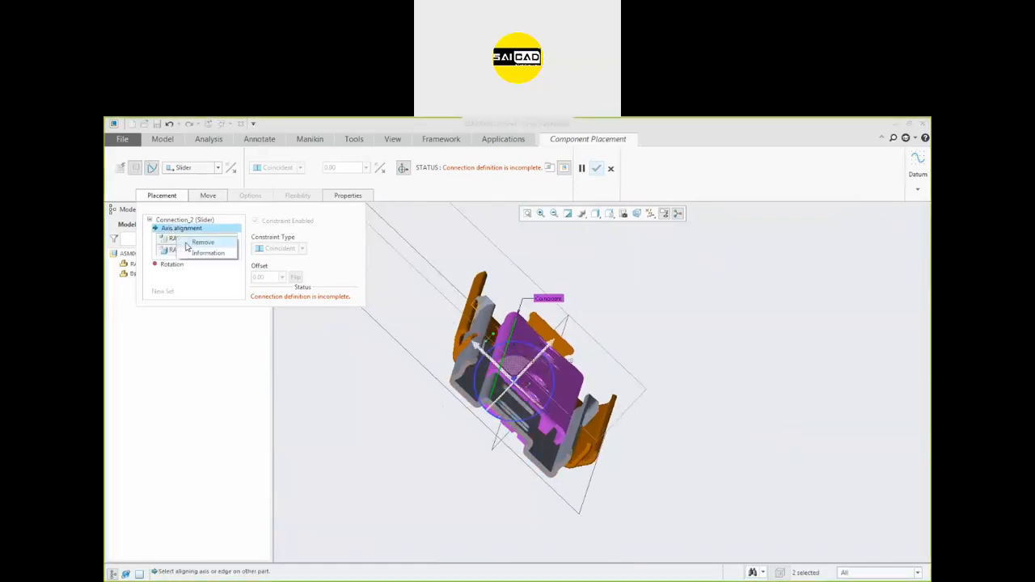
left_click(202, 241)
right_click(173, 250)
left_click(204, 256)
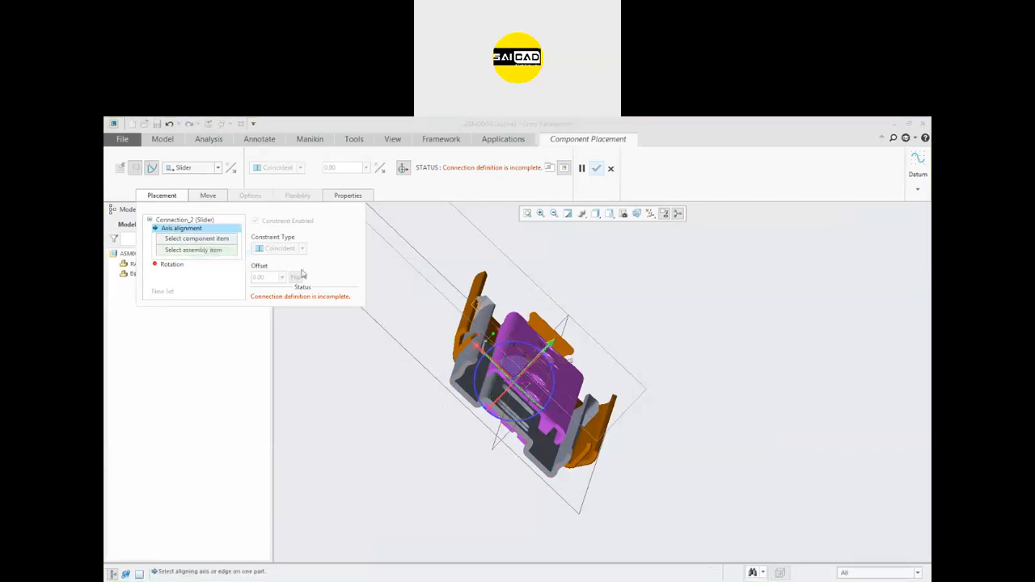
- Start a datum axis, discard the ASM_RIGHT reference, and place the axis normal to the ASM_FRONT plane
scroll(678, 376, "down", 2)
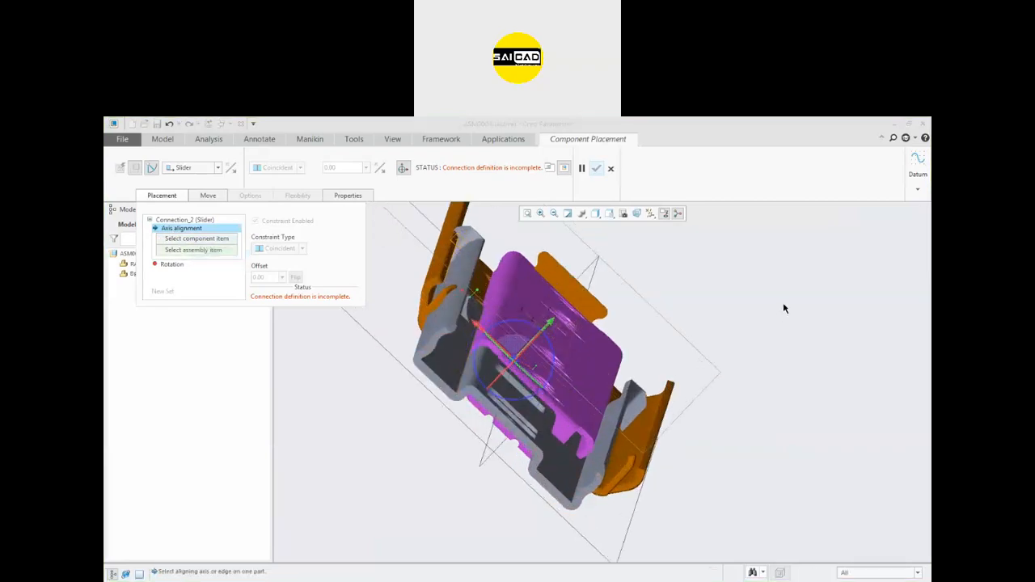
left_click(914, 189)
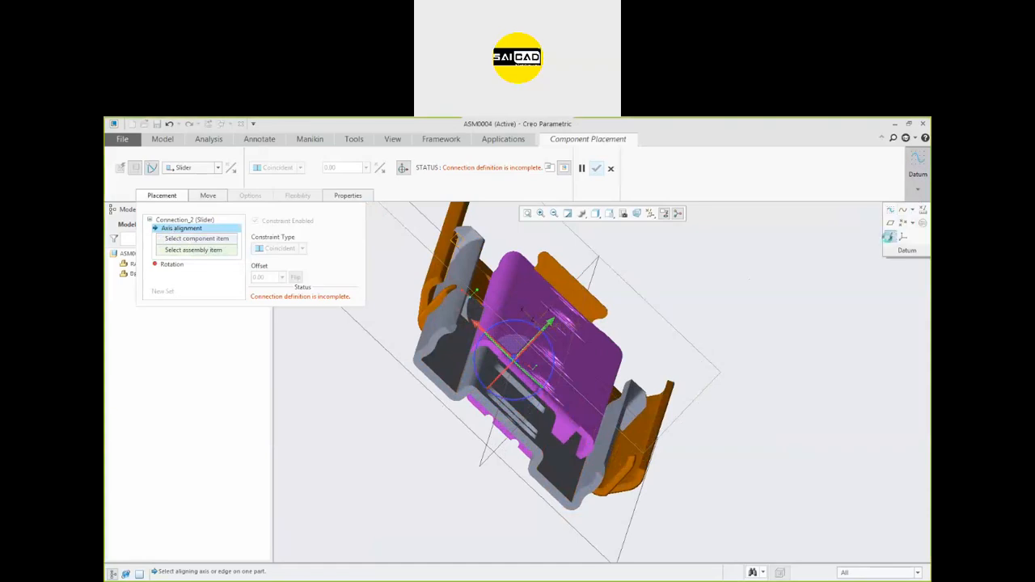
left_click(893, 236)
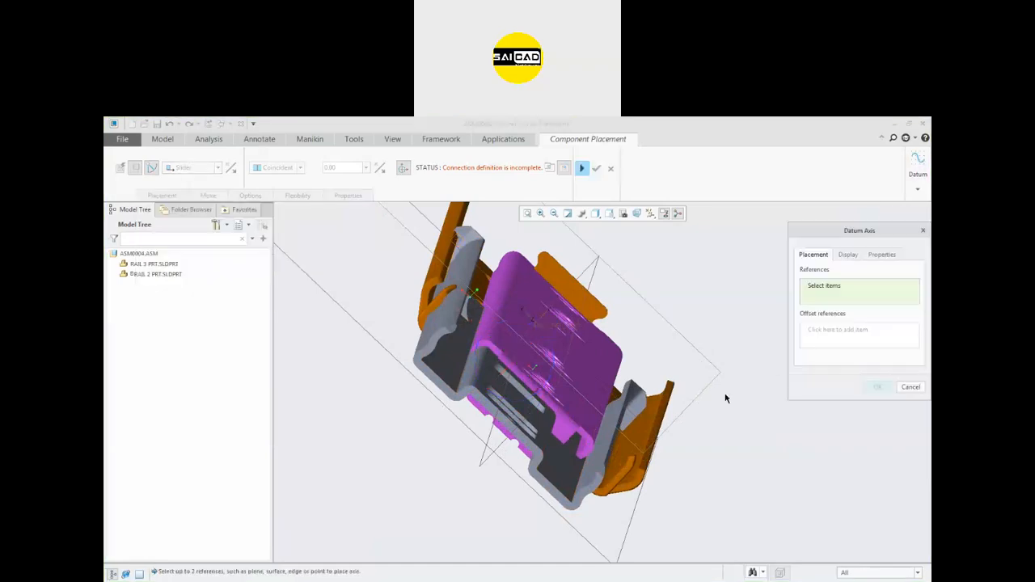
left_click(591, 283)
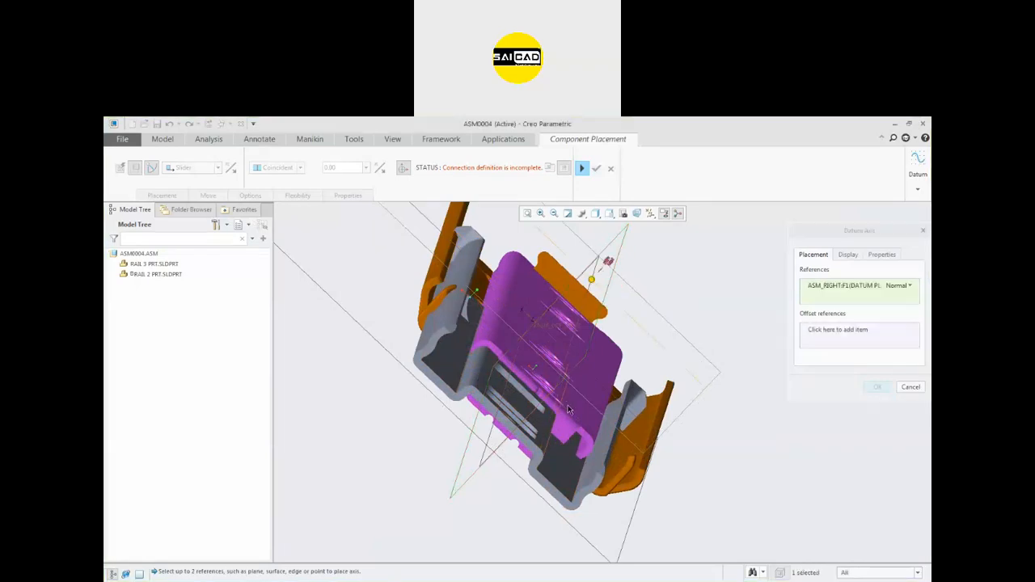
right_click(850, 299)
left_click(862, 304)
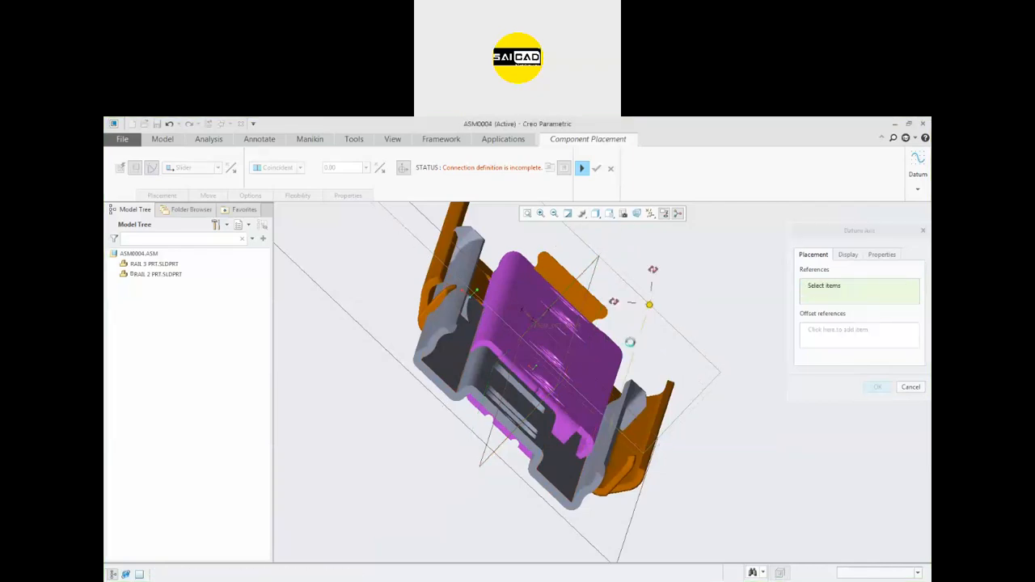
scroll(630, 342, "up", 3)
left_click(662, 356)
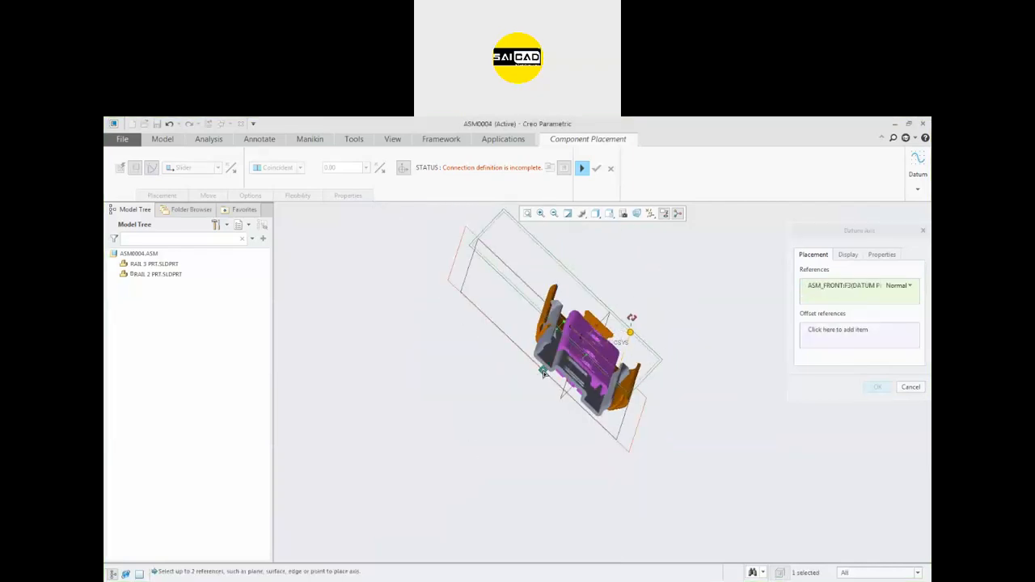
- Add a Rail 2 surface and the ASM_RIGHT plane as the datum axis's offset references
left_click(631, 333)
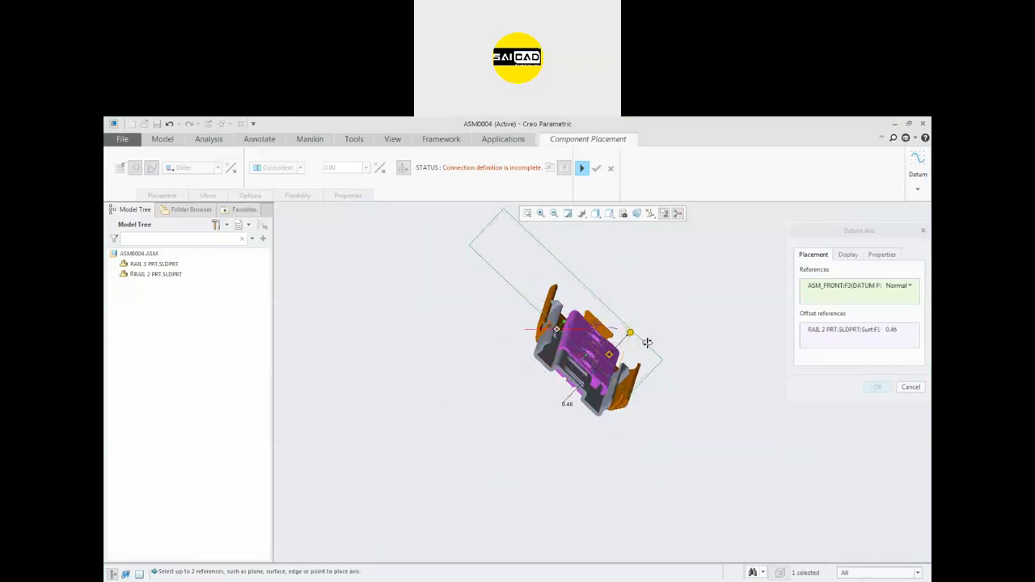
middle_click_drag(654, 348, 636, 341)
scroll(635, 340, "up", 3)
scroll(769, 439, "down", 3)
scroll(809, 428, "up", 2)
scroll(776, 432, "down", 2)
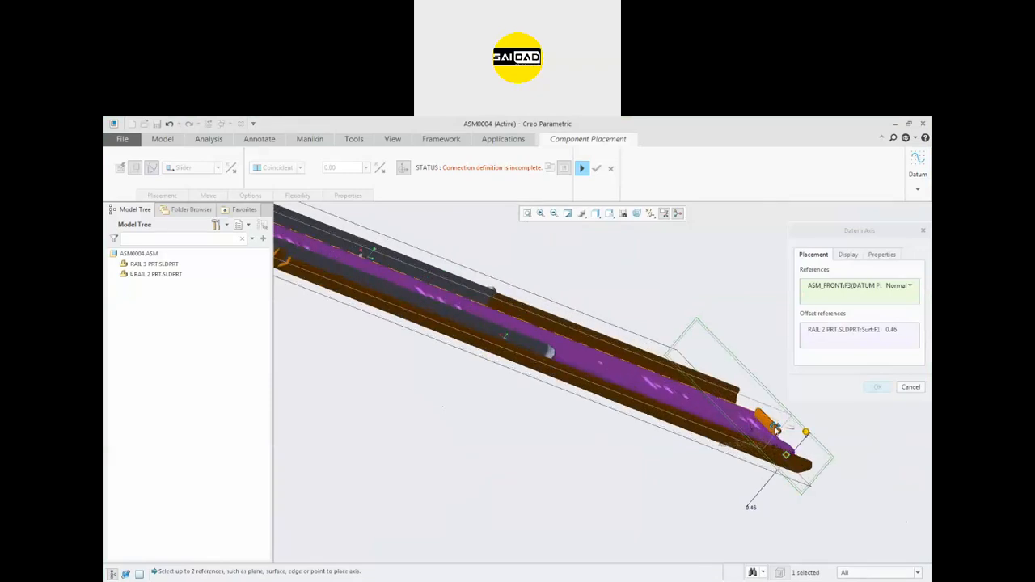
left_click(682, 430, "ctrl")
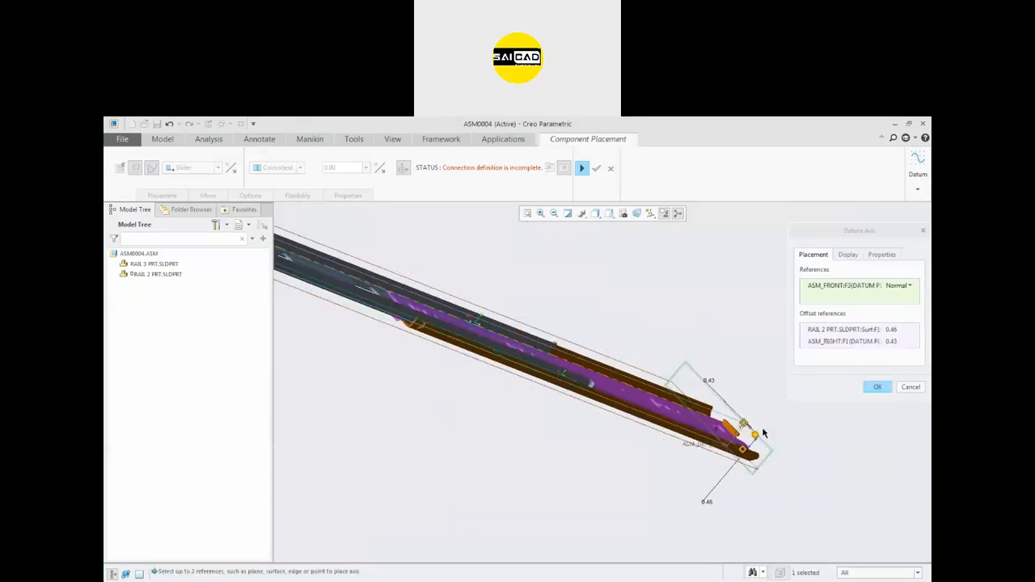
- Set the datum axis offsets from the Rail 2 surface and ASM_RIGHT to 0, and create the axis
left_click(891, 329)
type("0")
key("Return")
left_click(891, 342)
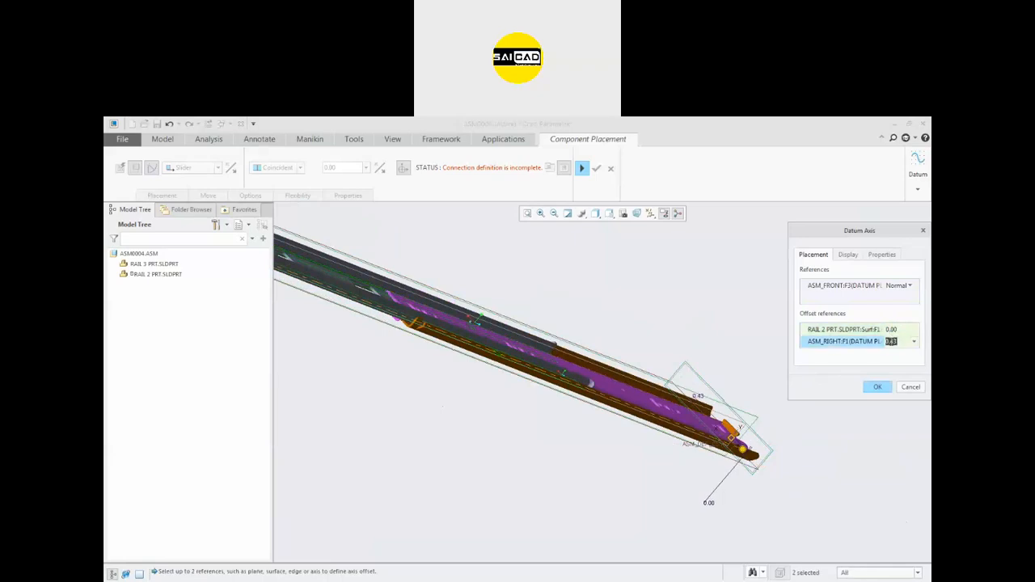
type("0")
key("Return")
left_click(877, 386)
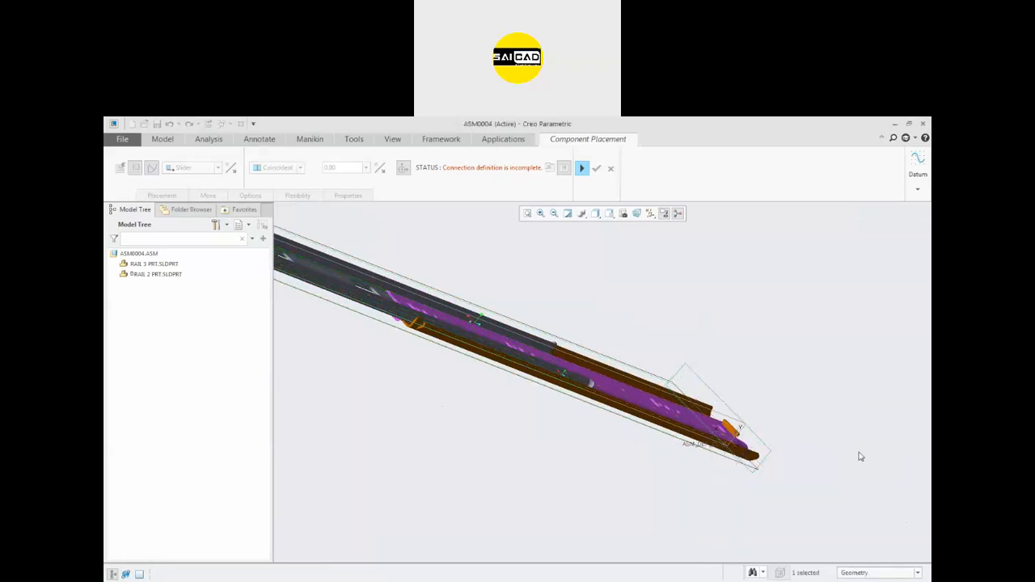
scroll(744, 451, "up", 3)
middle_click_drag(610, 450, 658, 409)
scroll(659, 409, "down", 4)
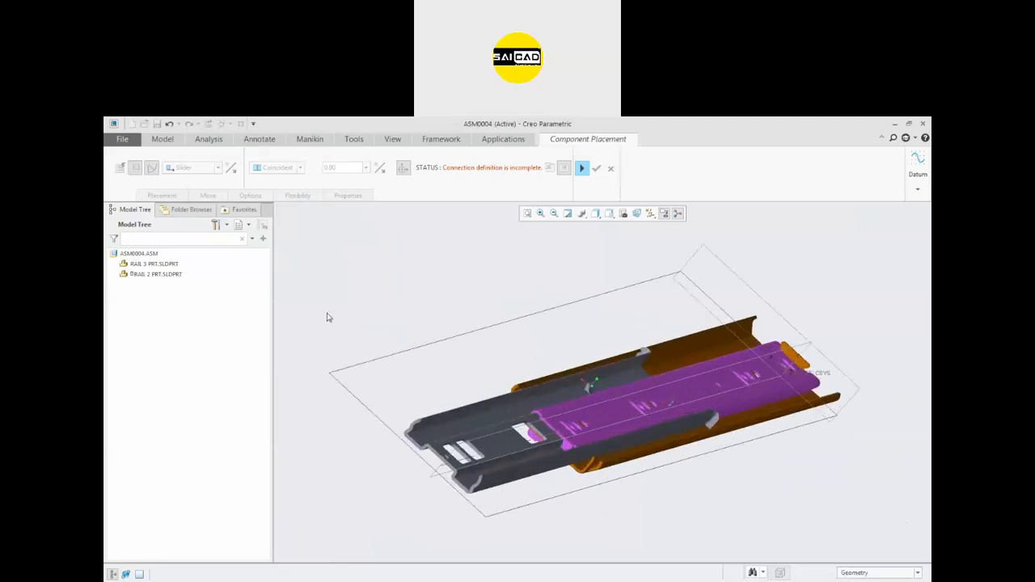
scroll(613, 403, "down", 3)
scroll(497, 448, "up", 2)
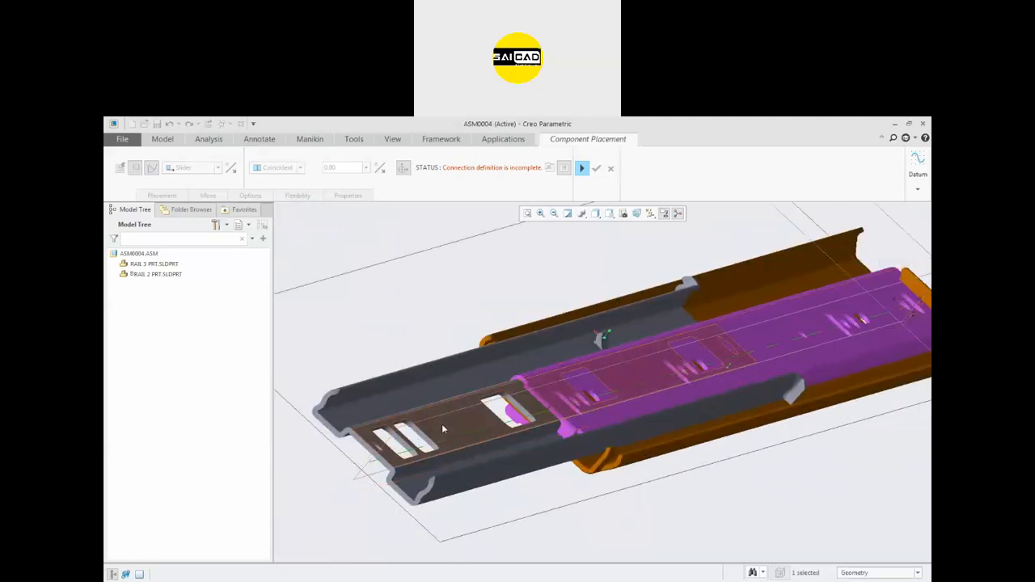
- Resume the component placement and try datum axis AA_1 as the assembly reference for the Slider's axis alignment
right_click(444, 430)
left_click(397, 353)
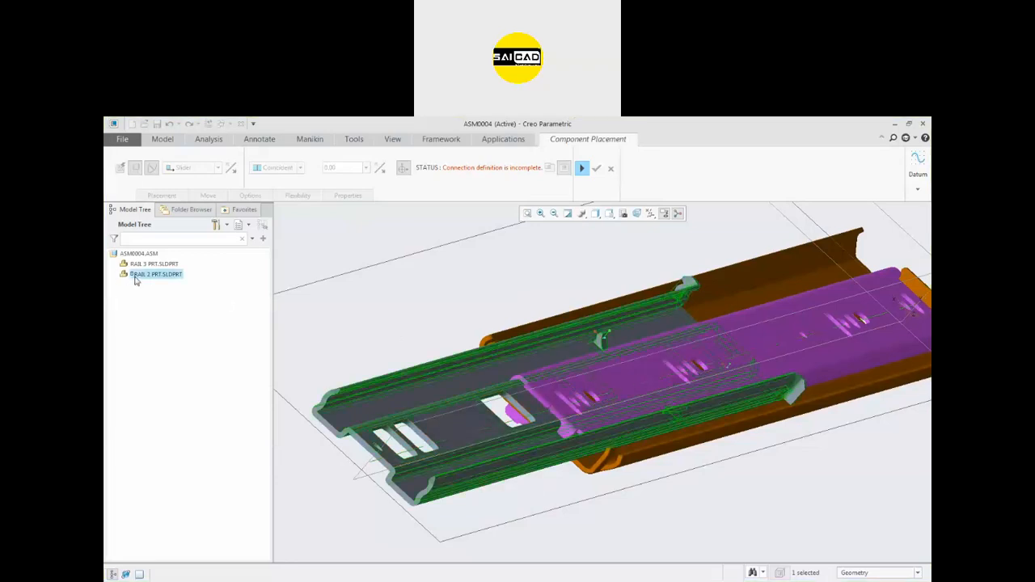
left_click(402, 324)
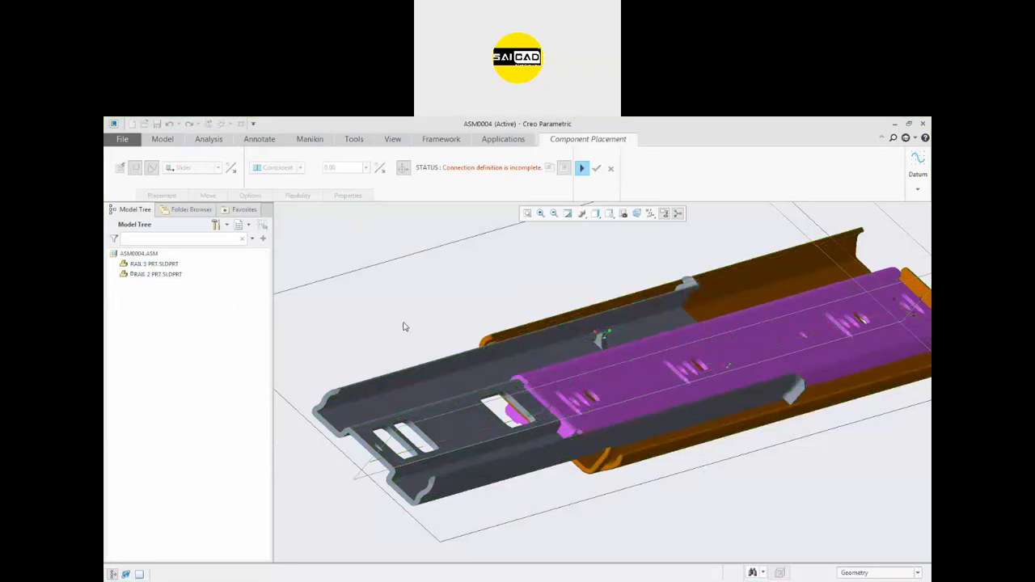
scroll(402, 324, "up", 3)
middle_click_drag(500, 341, 497, 369)
left_click(579, 171)
scroll(428, 310, "down", 3)
left_click(522, 368)
left_click(165, 196)
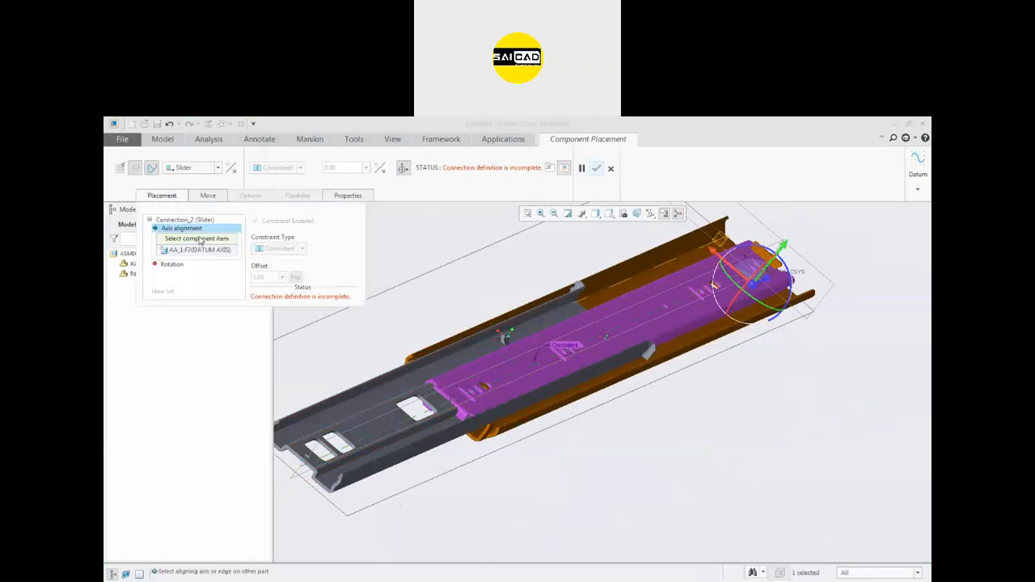
scroll(330, 465, "up", 3)
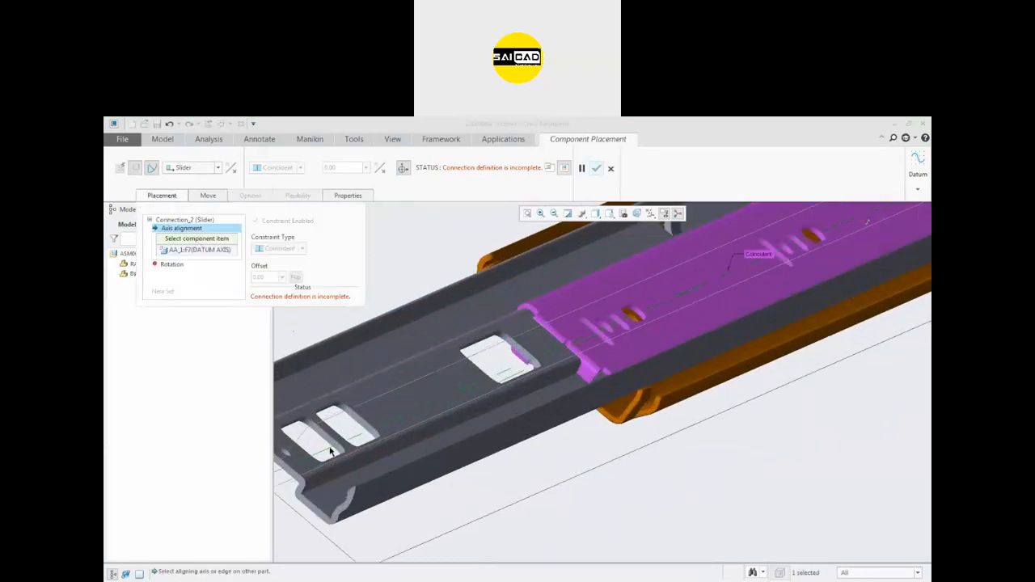
scroll(362, 451, "down", 2)
scroll(362, 452, "up", 1)
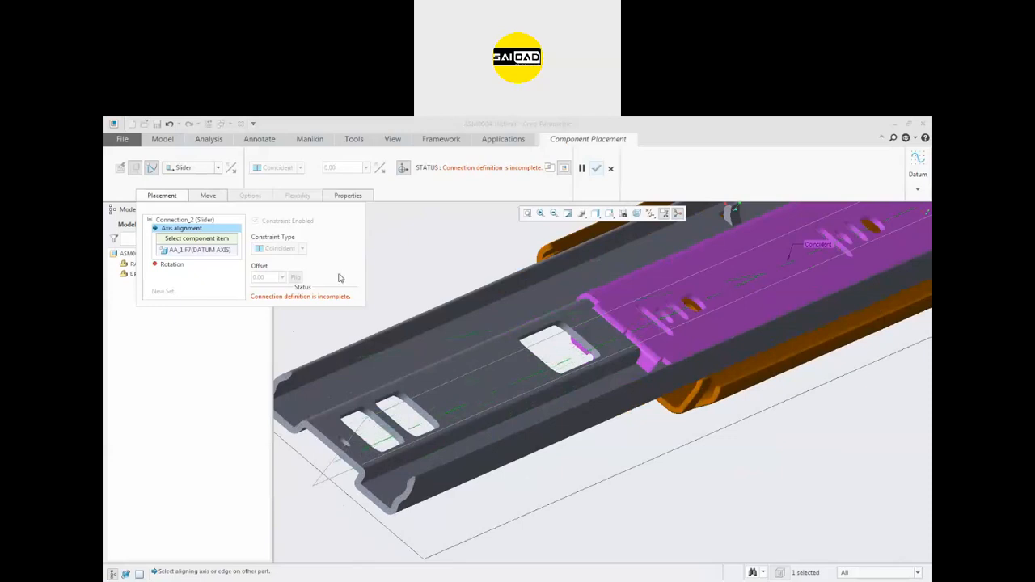
left_click(475, 224)
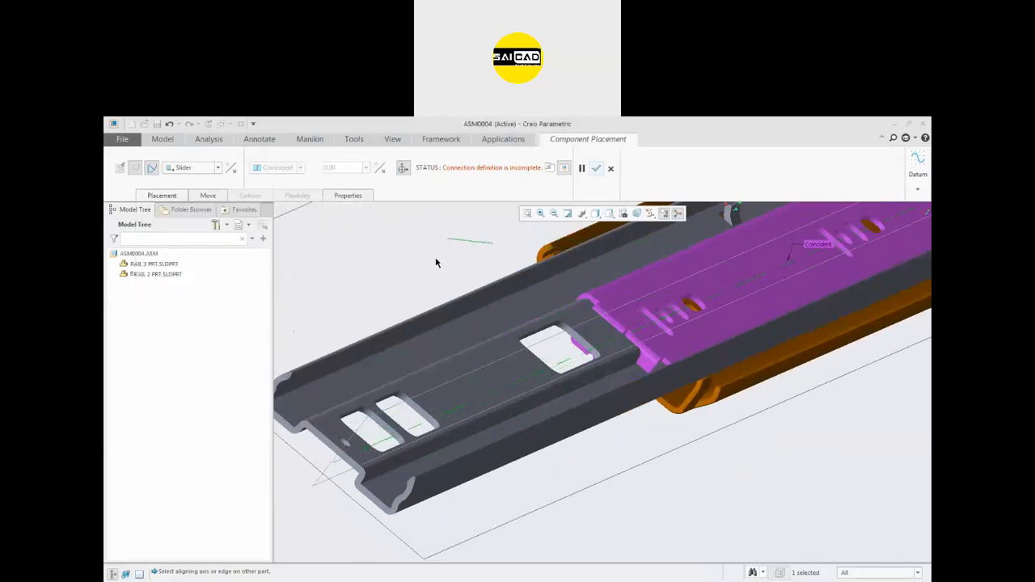
- Cancel the unfinished component placement and open Rail 2 from the assembly in its own part window
left_click(610, 168)
left_click(522, 373)
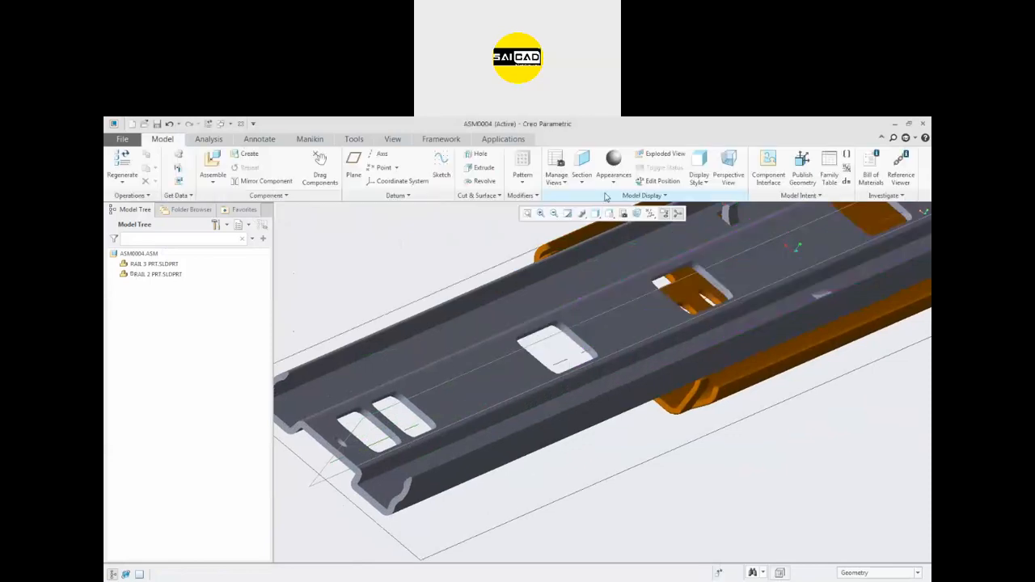
left_click(514, 369)
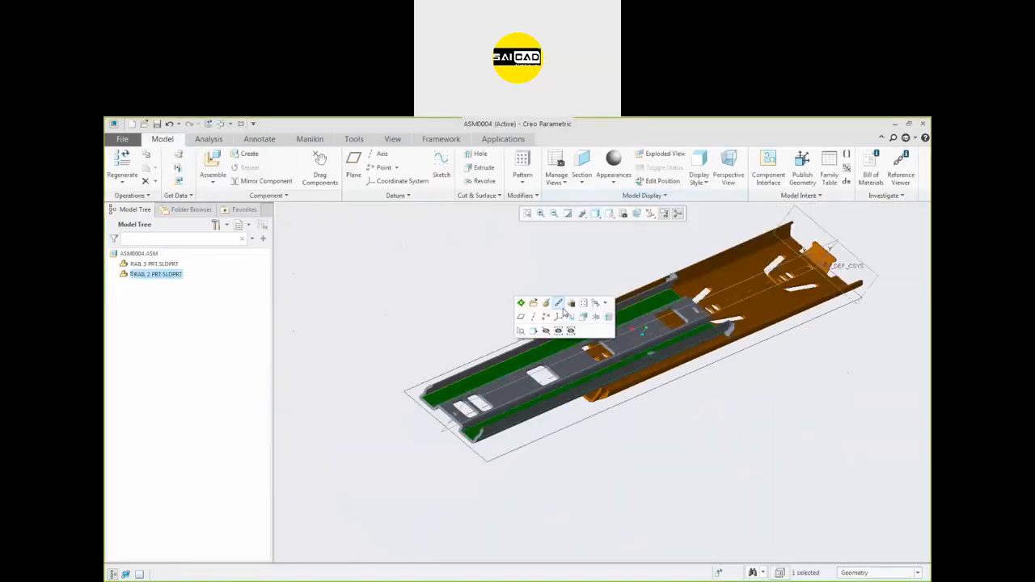
left_click(535, 304)
- Start a datum axis in Rail 2 and place it normal to the rail's end surface
scroll(526, 399, "down", 4)
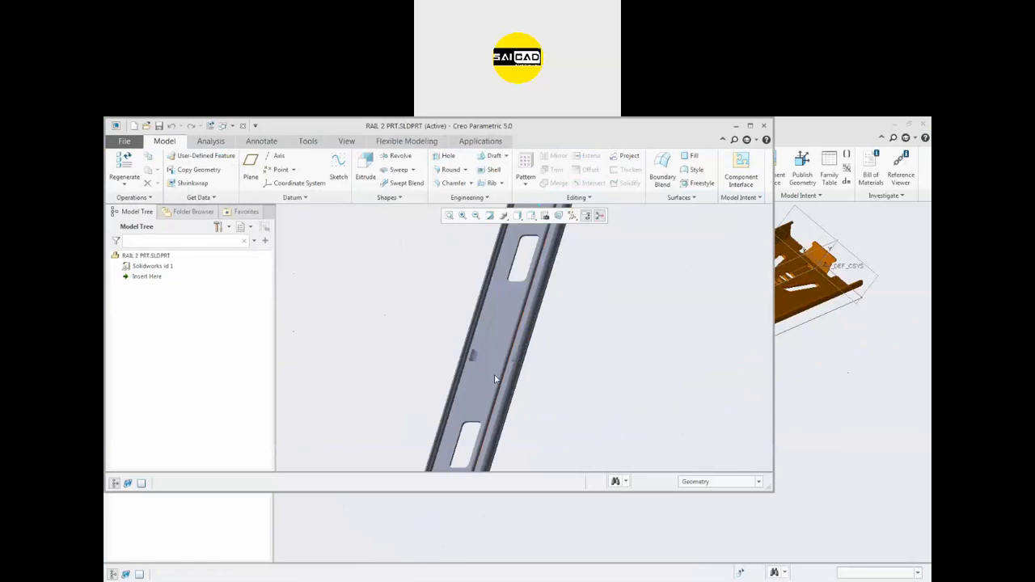
scroll(485, 352, "up", 3)
left_click(573, 217)
left_click(558, 340)
mouse_move(543, 350)
middle_mouse_down()
mouse_move(545, 332)
mouse_move(532, 334)
middle_mouse_up()
left_click(274, 155)
scroll(408, 437, "down", 5)
scroll(408, 438, "down", 2)
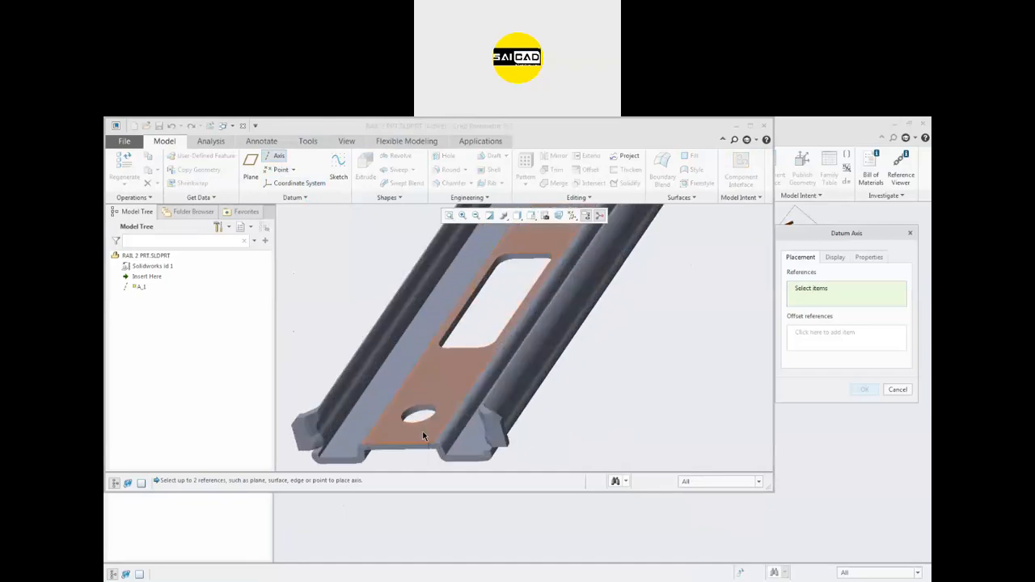
left_click(412, 451)
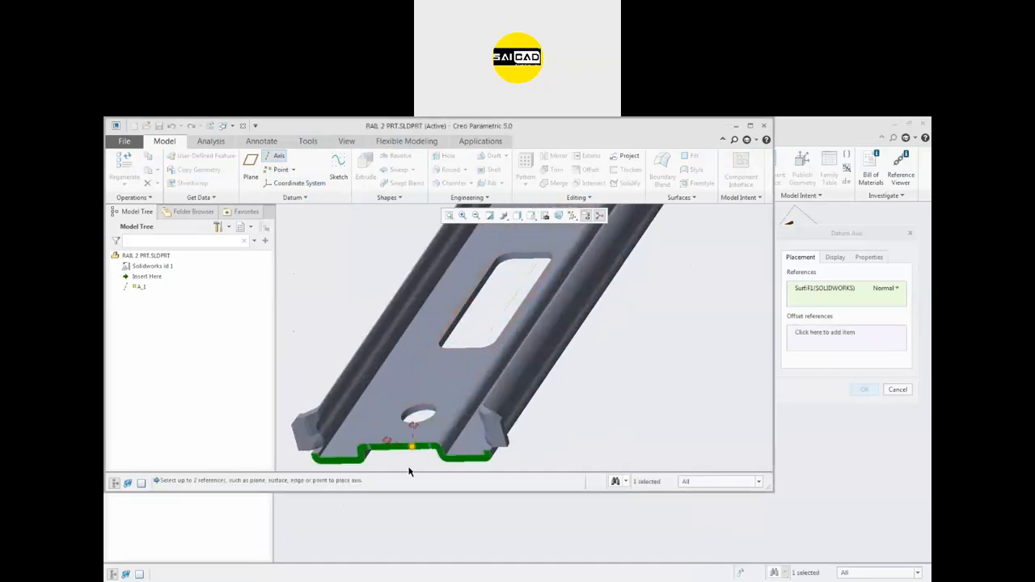
- Add two Rail 2 surfaces as the datum axis's offset references, at about 5.69 and 1.96
scroll(413, 449, "down", 3)
left_click_drag(368, 418, 470, 421)
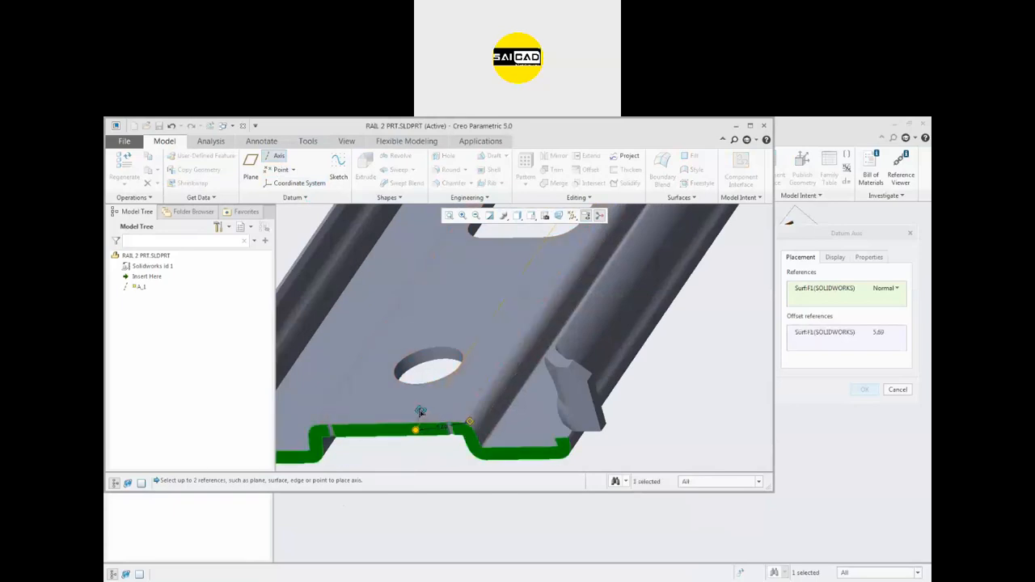
left_click_drag(321, 418, 426, 365)
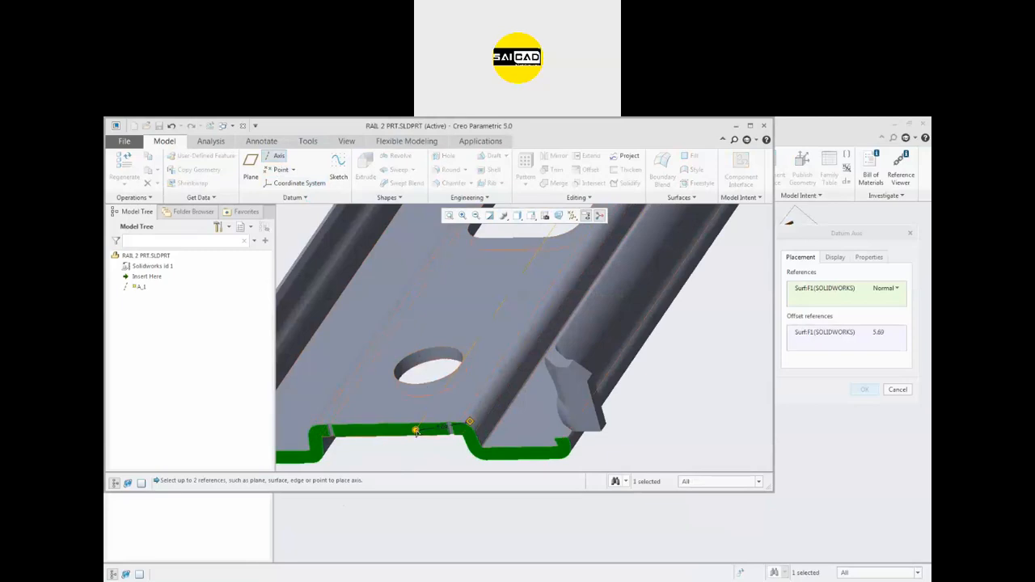
left_click_drag(502, 442, 506, 437)
scroll(460, 453, "up", 3)
scroll(429, 458, "down", 3)
scroll(486, 372, "up", 3)
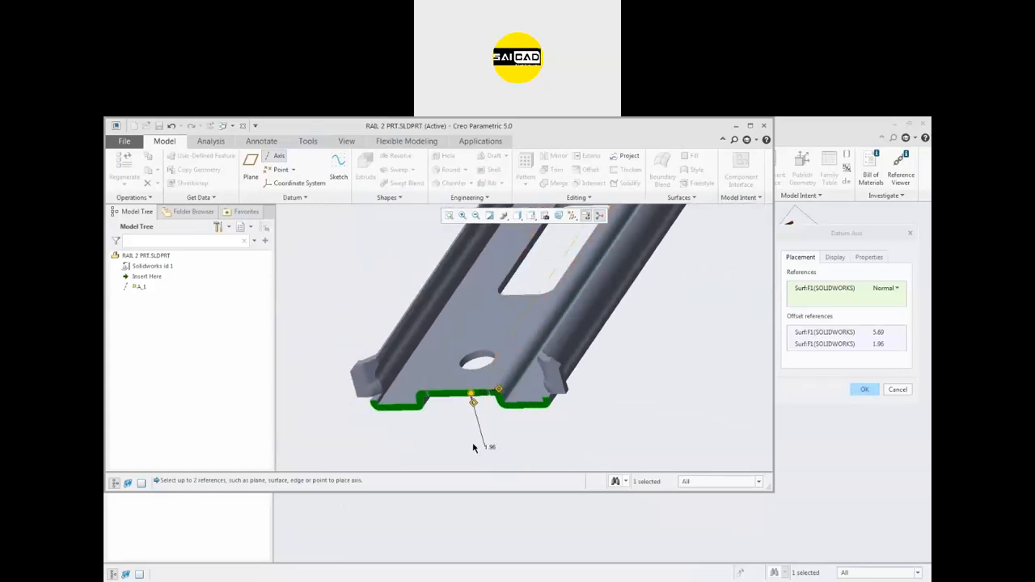
- Set the datum axis's first offset to 8, then discard the axis
scroll(473, 447, "down", 2)
scroll(469, 380, "up", 5)
scroll(449, 404, "down", 6)
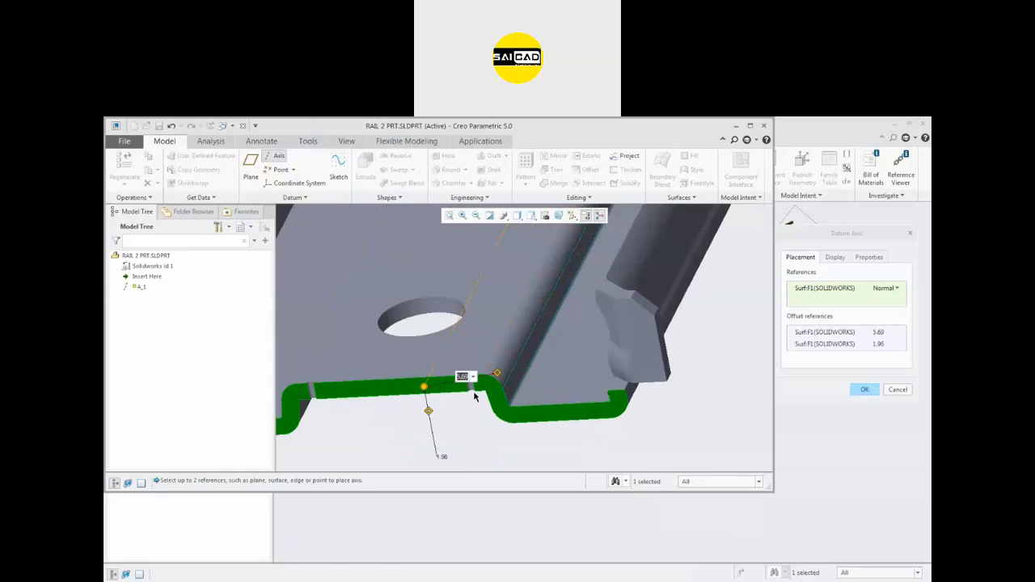
type("8")
key("Return")
middle_click_drag(489, 397, 433, 267)
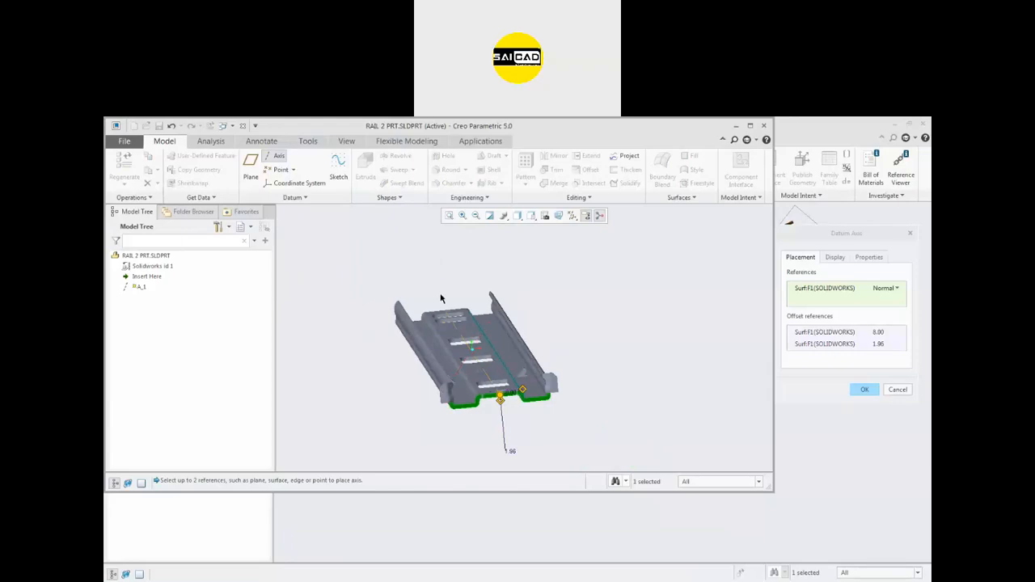
left_click(893, 392)
left_click(518, 373)
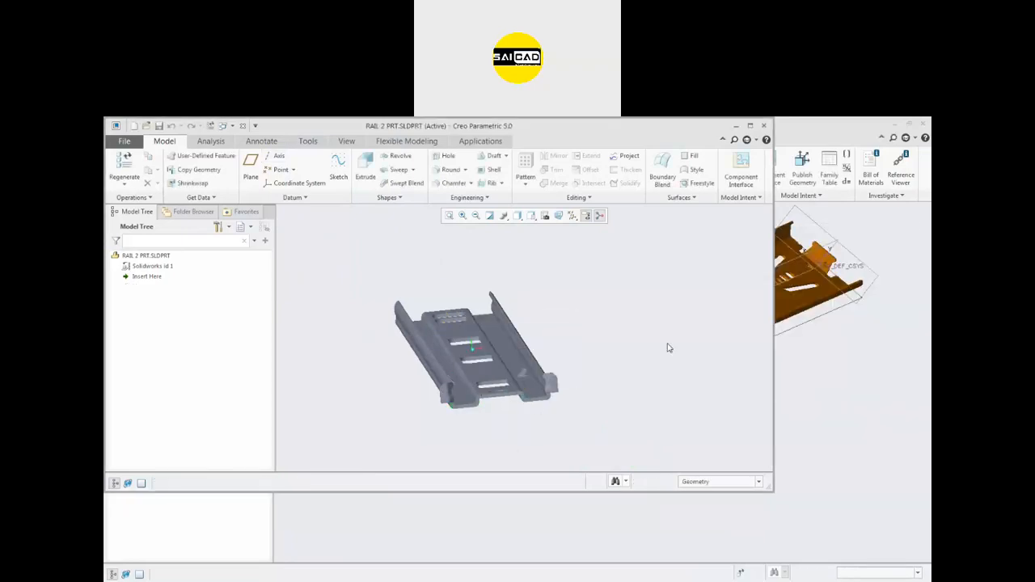
- Start a sketch on Rail 2's flat slotted face and stay in the selection of its missing references
left_click(481, 366)
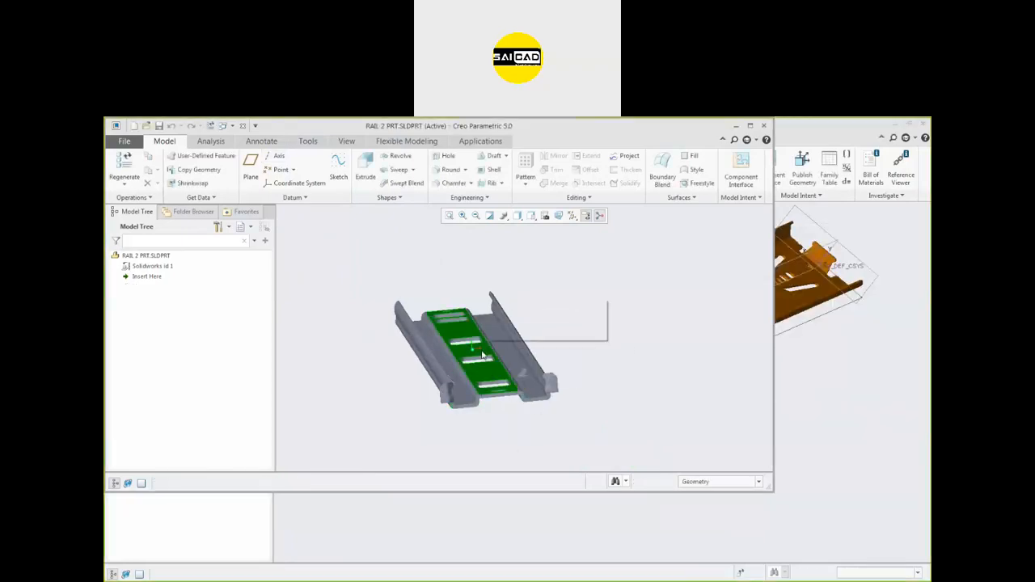
left_click(338, 166)
left_click(294, 157)
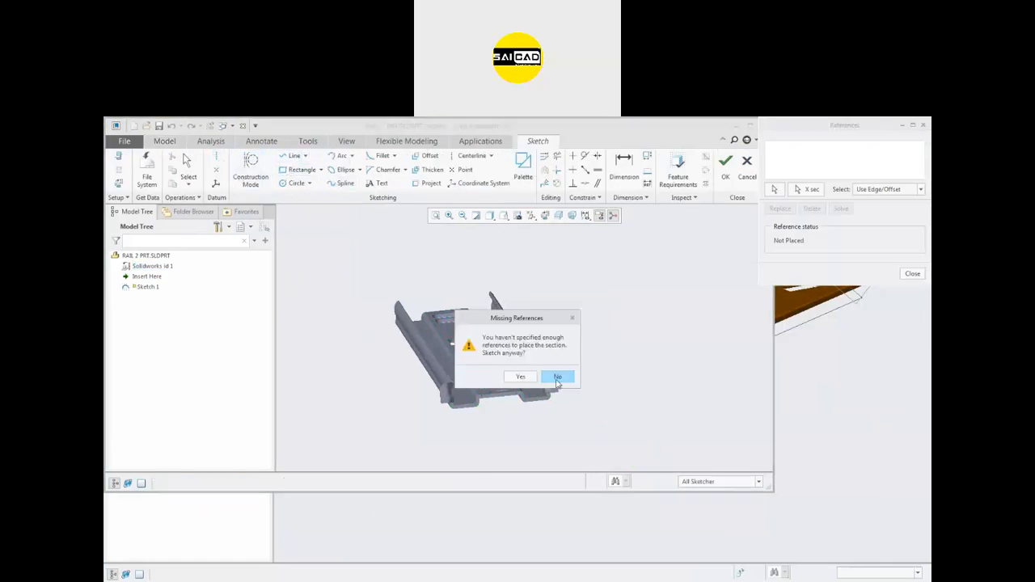
left_click(557, 378)
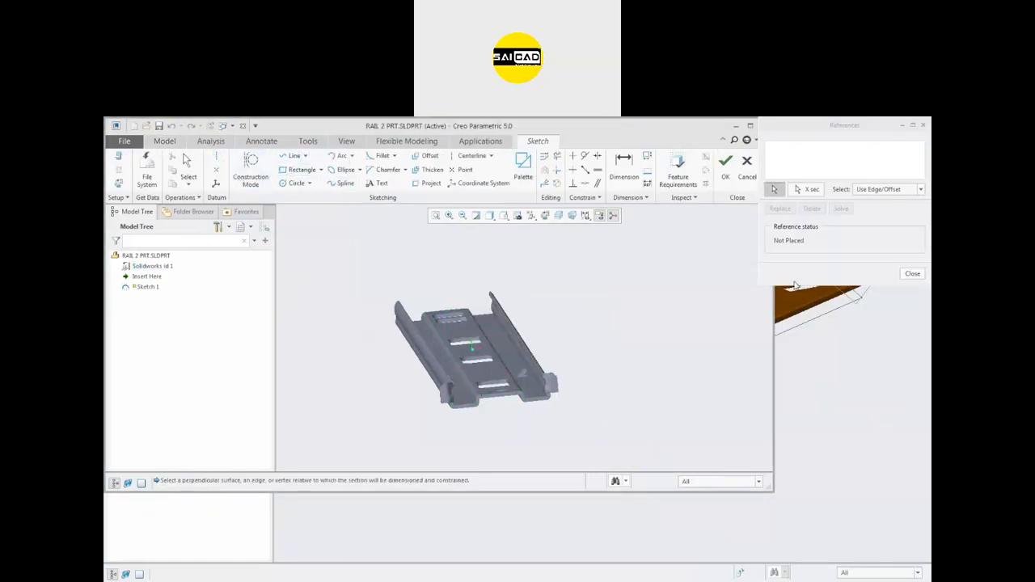
left_click(912, 274)
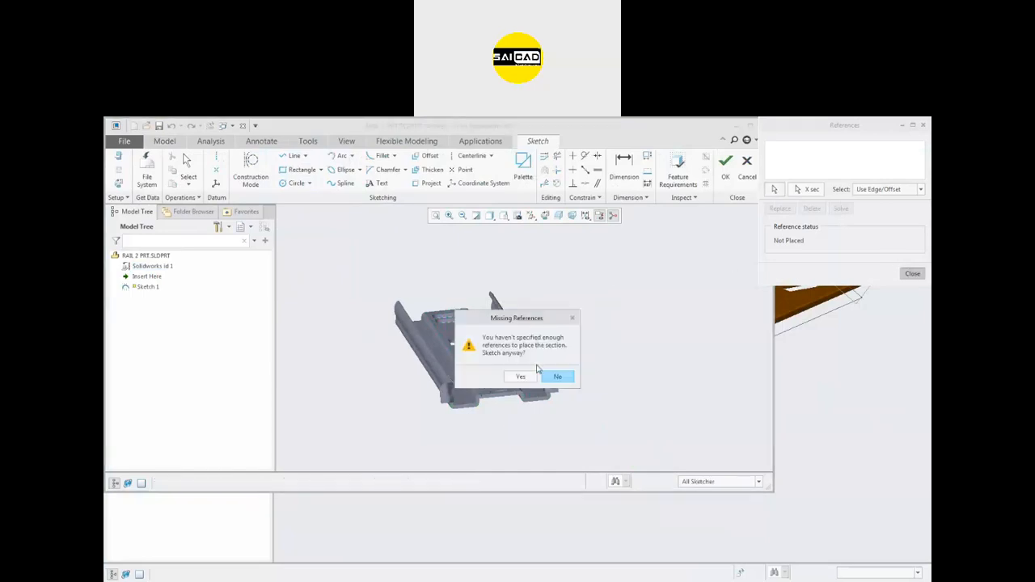
left_click(524, 378)
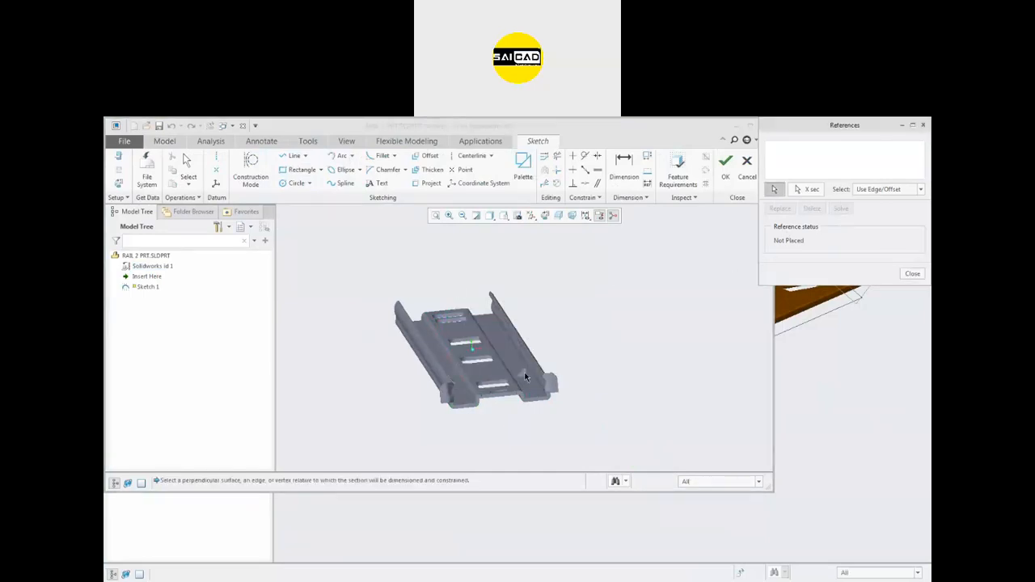
- Add the rail's end surface as the first sketch reference and keep the reference selection open
scroll(525, 376, "down", 2)
left_click(541, 416)
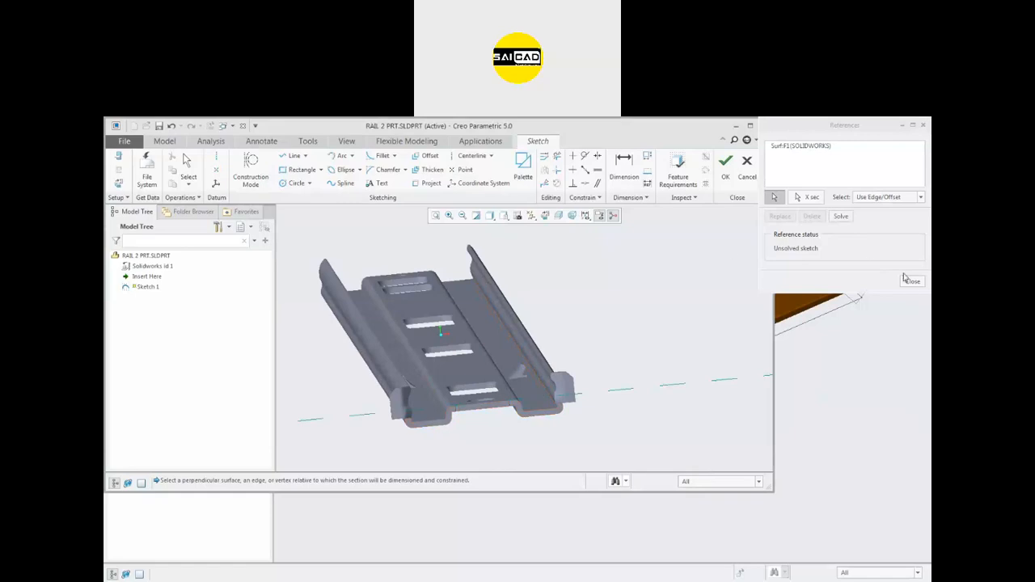
left_click(911, 281)
left_click(558, 377)
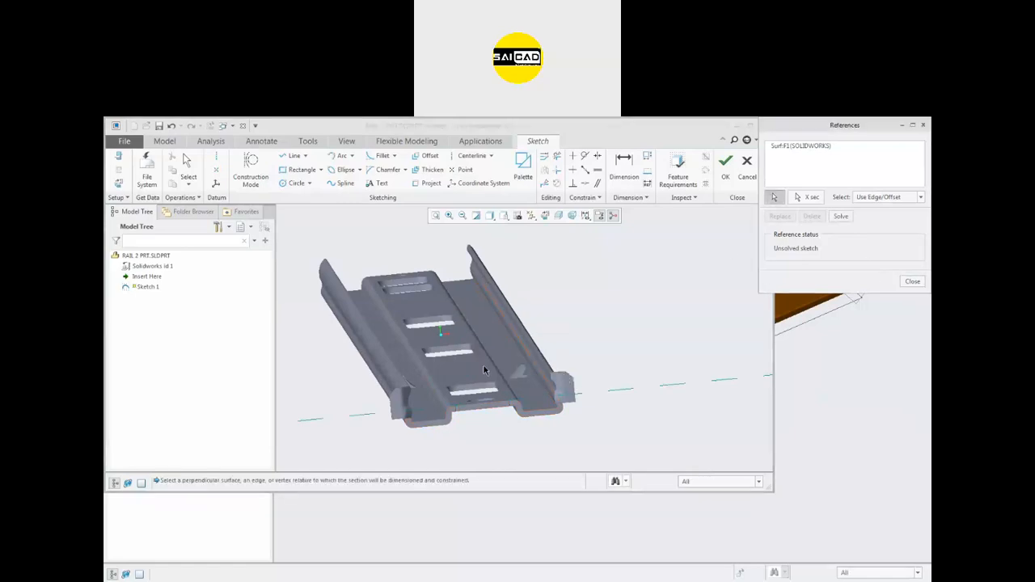
- Add the long side surface of a slot as the second sketch reference and finish the reference selection
scroll(399, 391, "up", 5)
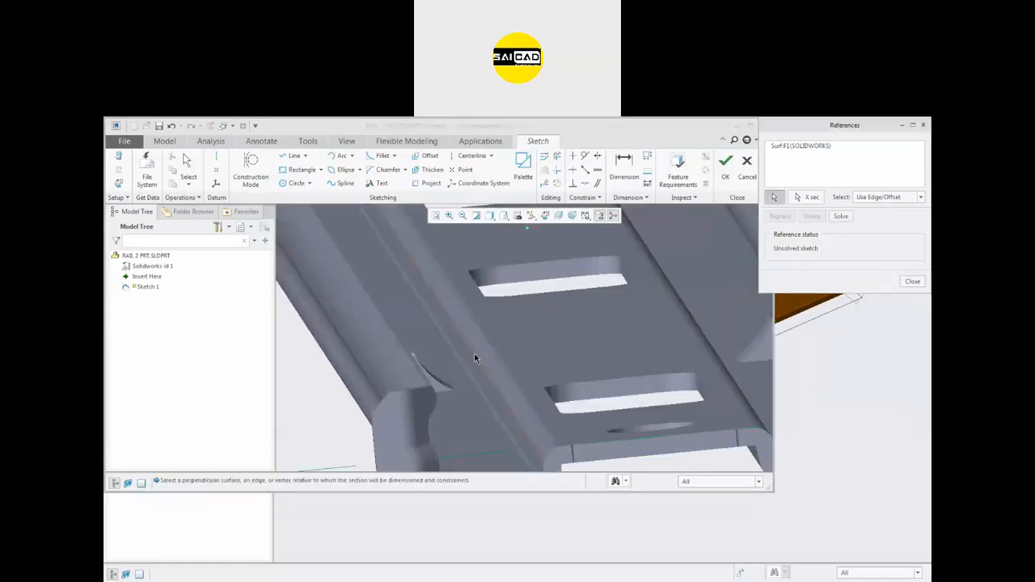
scroll(467, 360, "down", 5)
scroll(485, 397, "up", 5)
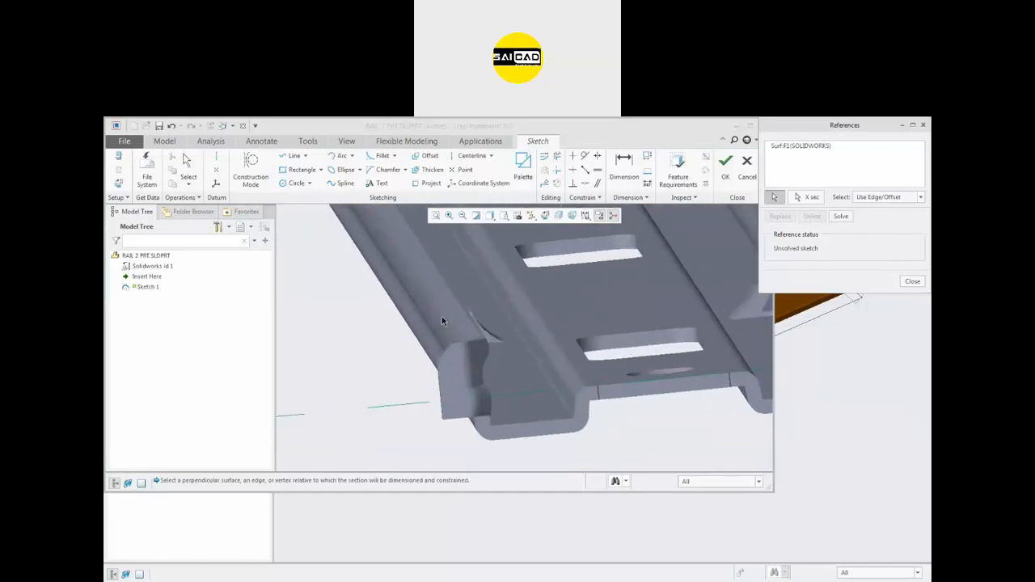
scroll(488, 421, "down", 2)
middle_click_drag(487, 332, 506, 375)
scroll(506, 375, "down", 3)
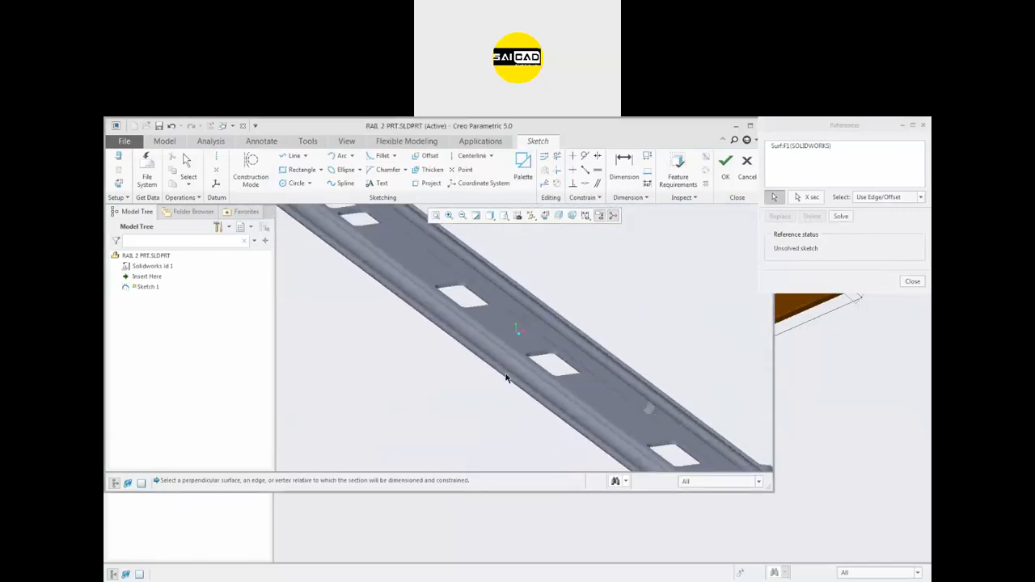
scroll(471, 330, "down", 2)
scroll(473, 334, "up", 4)
scroll(647, 436, "up", 3)
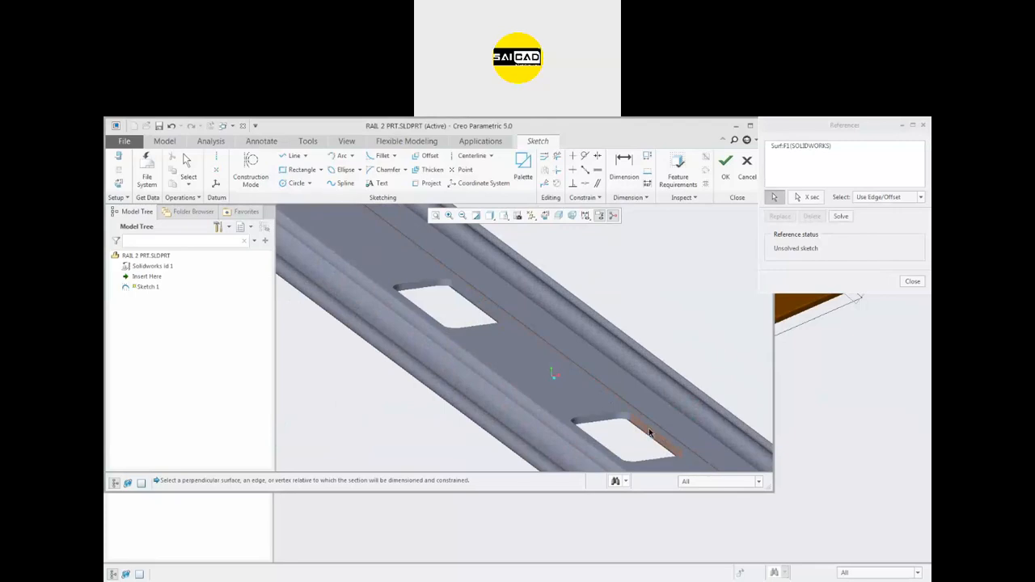
left_click(635, 432)
scroll(527, 399, "down", 2)
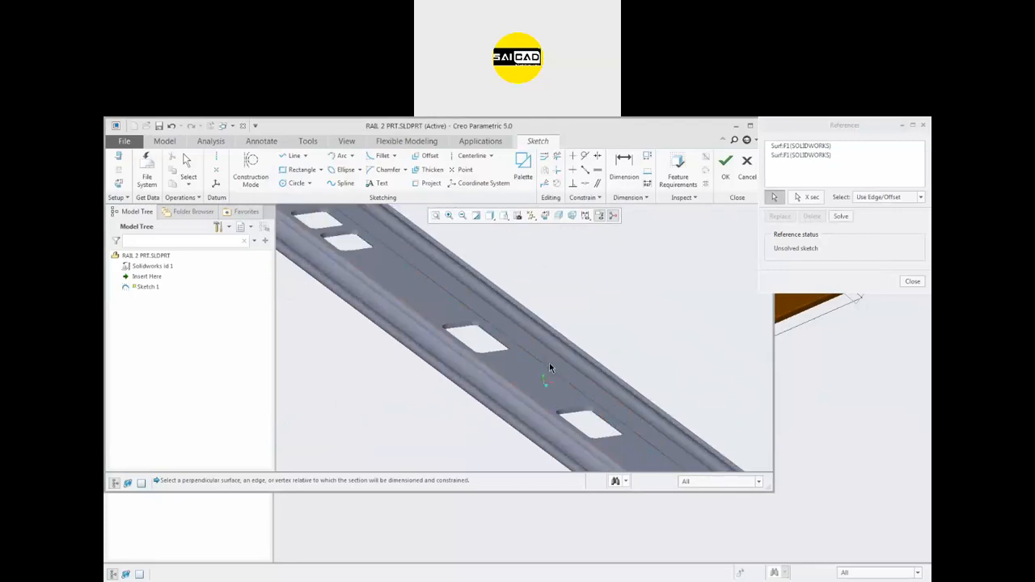
scroll(544, 371, "down", 2)
middle_click(550, 368)
- Maximize the Rail 2 part window and orient the sketch plane parallel to the screen
scroll(640, 337, "down", 3)
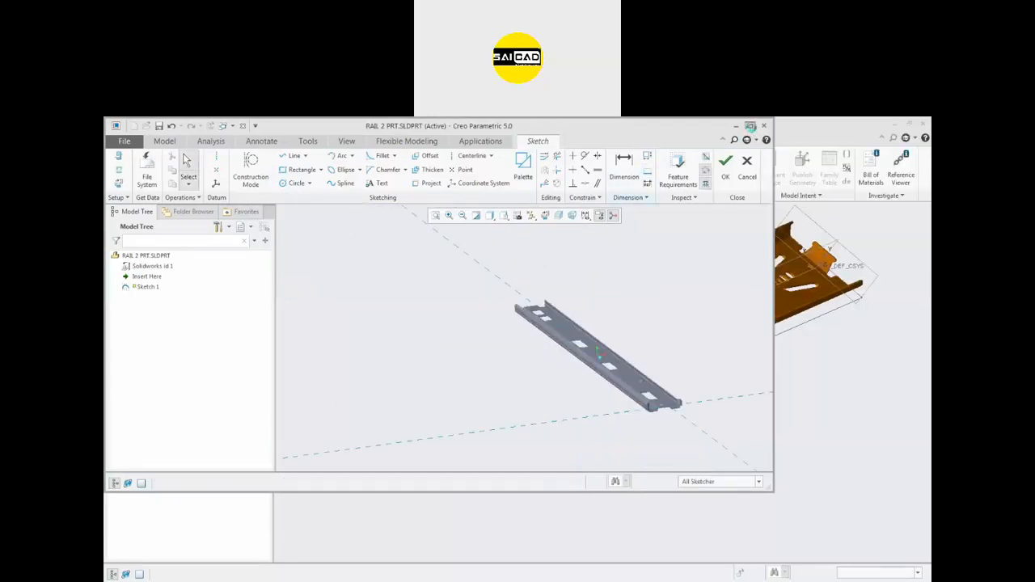
left_click(750, 126)
scroll(806, 420, "up", 2)
mouse_move(796, 384)
middle_mouse_down()
mouse_move(787, 372)
mouse_move(790, 394)
mouse_move(788, 323)
middle_mouse_up()
left_click(624, 213)
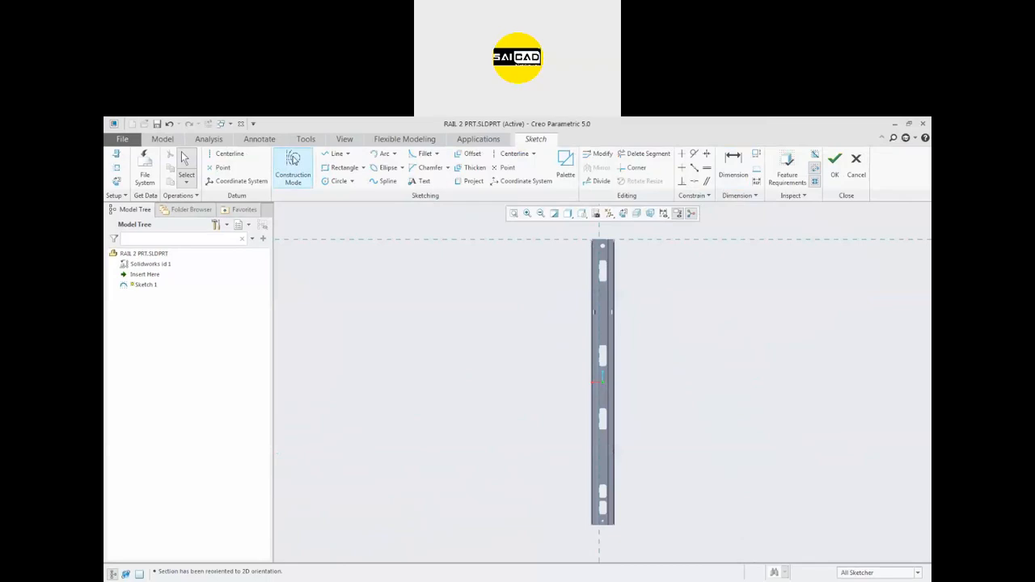
- Draw a vertical datum centerline along the rail through the midpoint of a slot's short edge
left_click(224, 155)
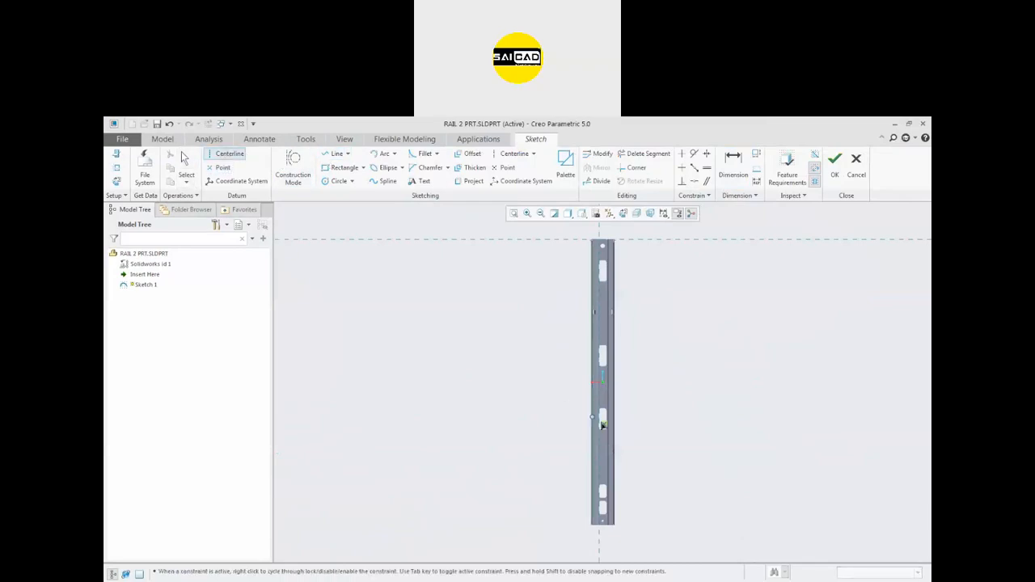
scroll(603, 411, "up", 5)
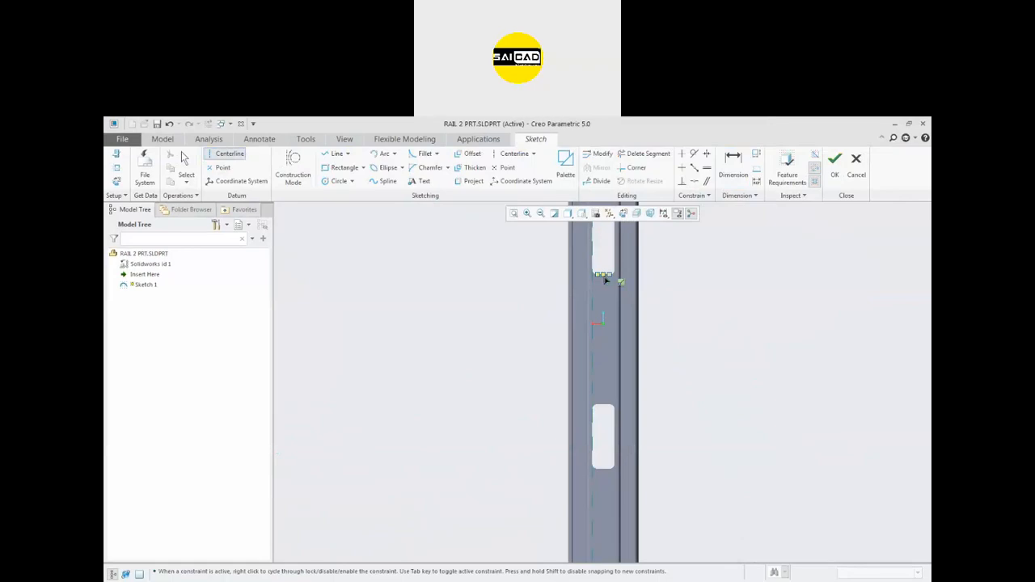
scroll(619, 270, "up", 5)
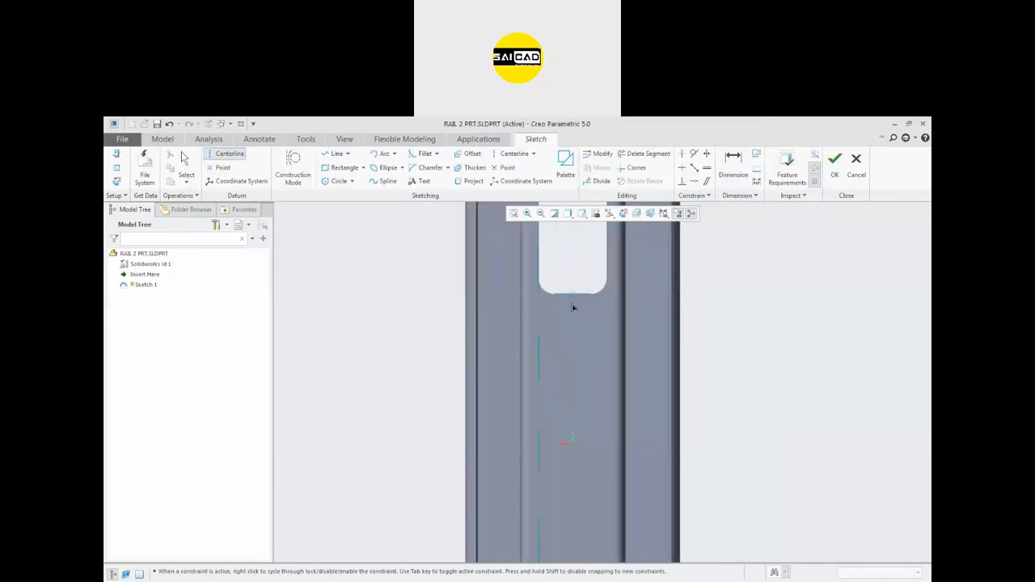
scroll(615, 373, "down", 3)
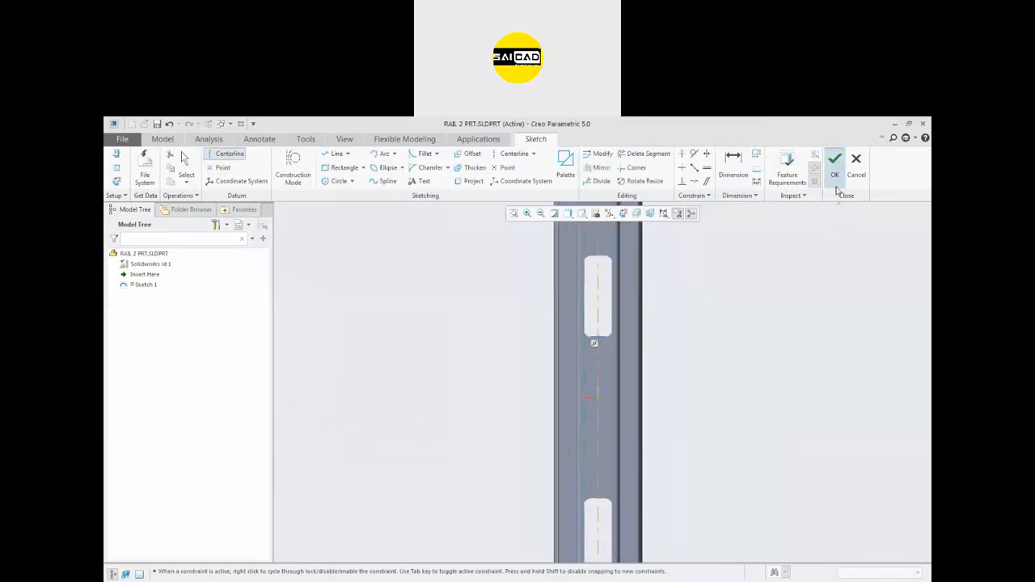
- Finish the Rail 2 centerline sketch, close the part window, and return to the assembly
left_click(834, 162)
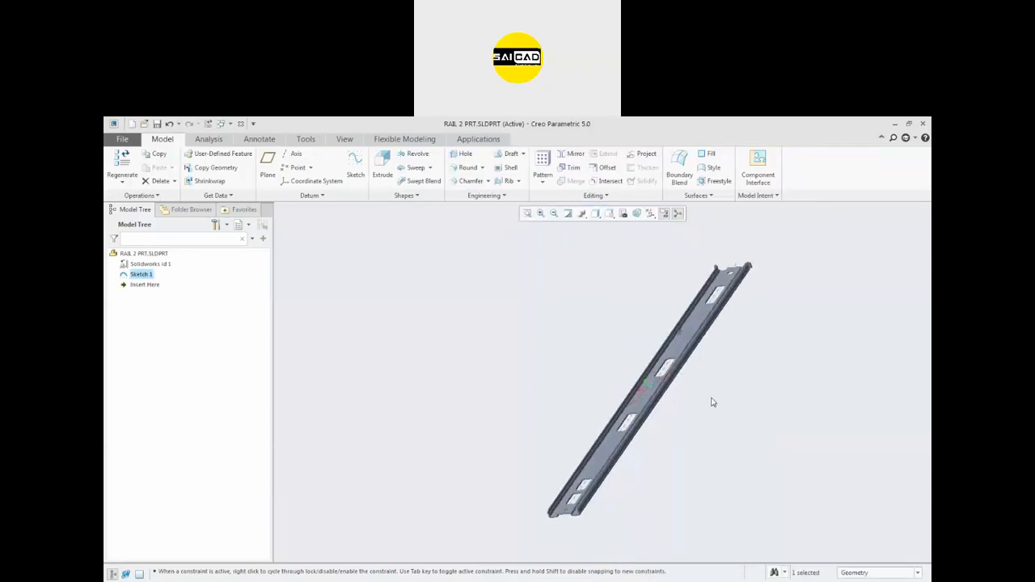
left_click(241, 125)
scroll(490, 414, "down", 2)
scroll(324, 345, "up", 1)
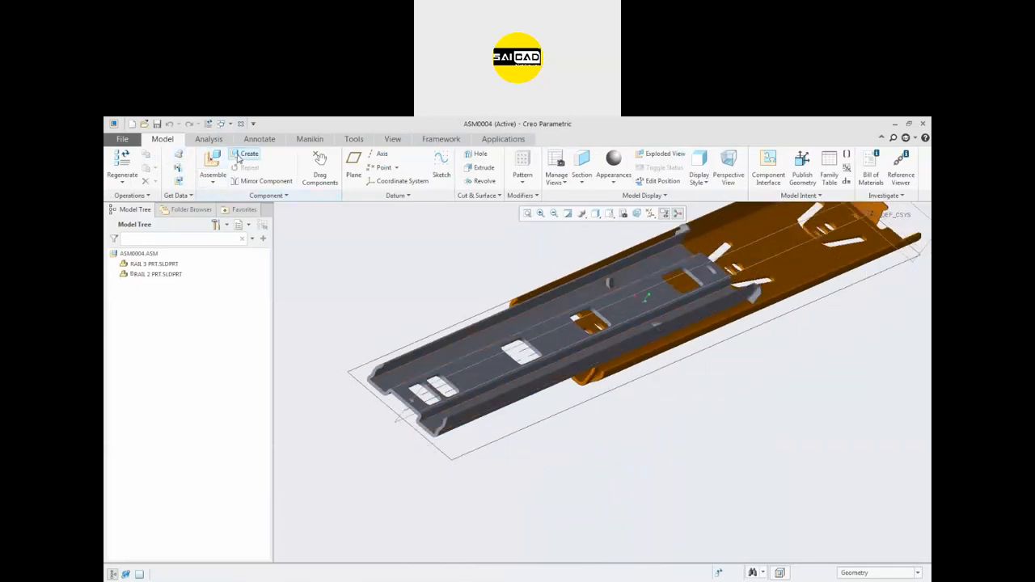
- Assemble RAIL1 PRT.SLDPRT from the Slider folder, showing all file types, and place it without constraints
left_click(210, 160)
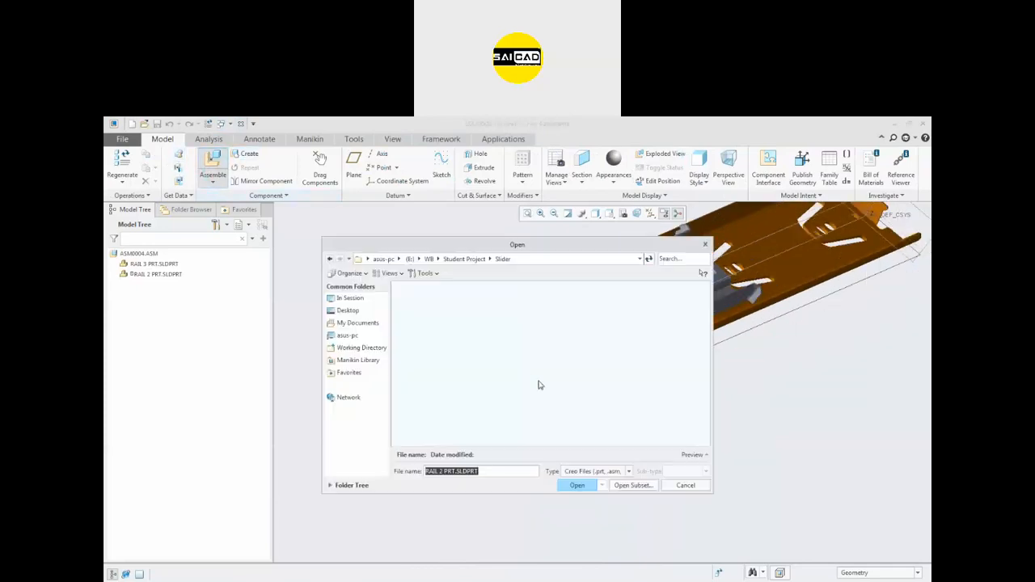
left_click(600, 472)
left_click(600, 249)
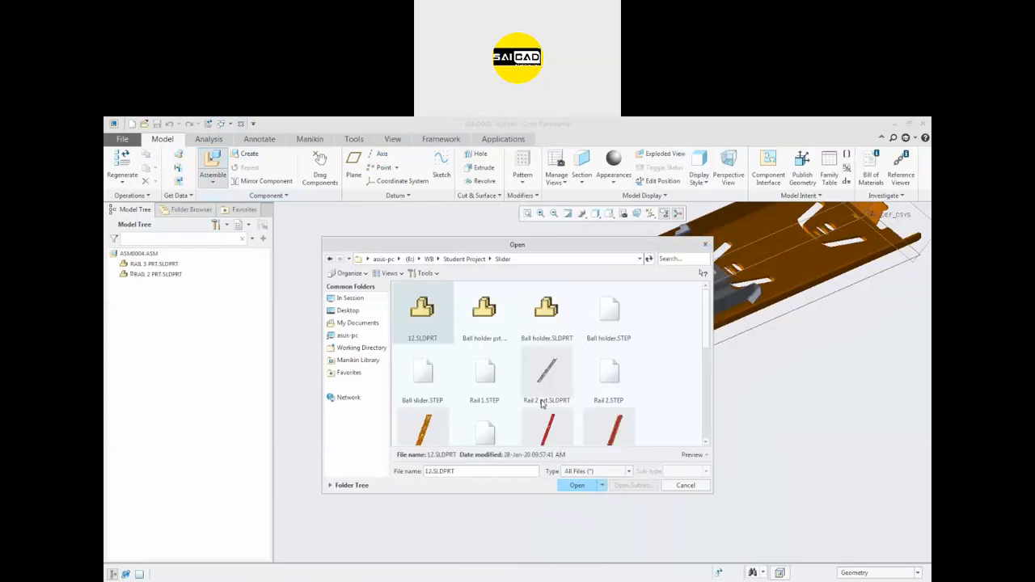
left_click(546, 430)
left_click(575, 485)
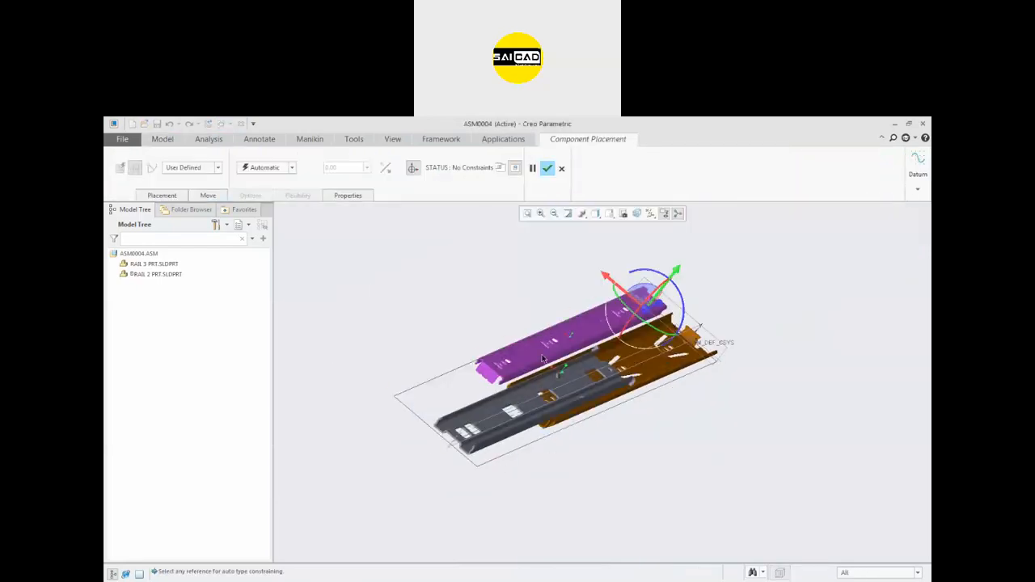
left_click(547, 168)
- Open Rail1 in its own window and start a sketch on its broad slotted face
left_click(584, 299)
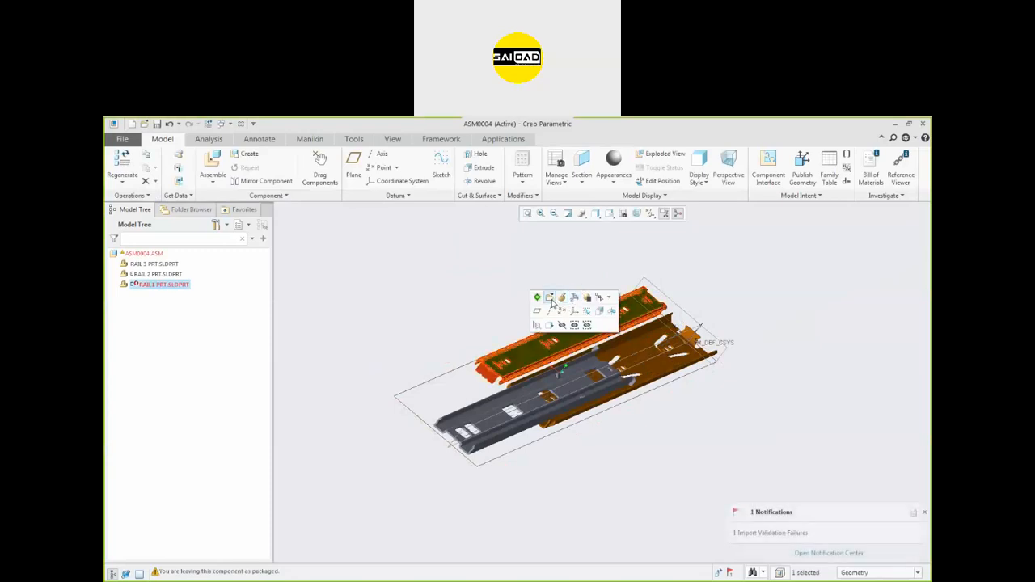
left_click(551, 302)
mouse_move(525, 328)
middle_mouse_down()
mouse_move(579, 411)
mouse_move(534, 322)
middle_mouse_up()
scroll(534, 321, "down", 3)
middle_click_drag(516, 273, 537, 301)
scroll(579, 413, "down", 3)
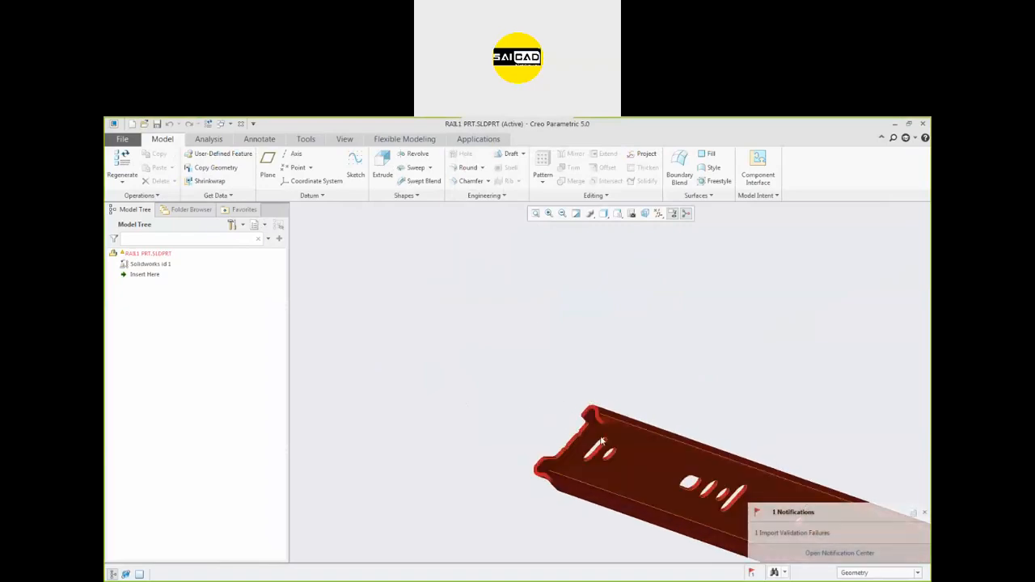
left_click(579, 413)
left_click(354, 167)
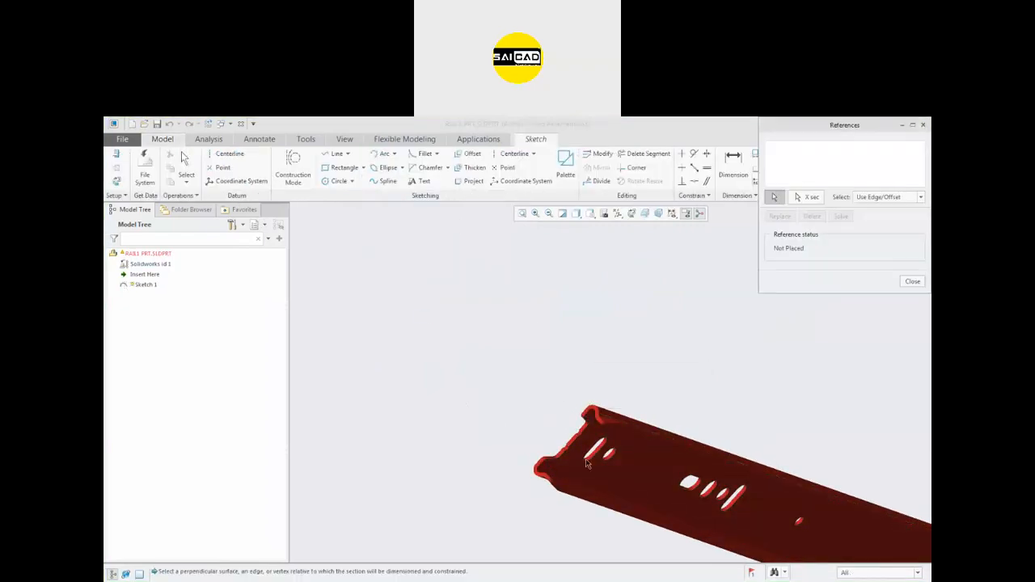
- Add Rail1's end surface and long outer side surface as sketch references and finish the reference selection
scroll(644, 486, "down", 2)
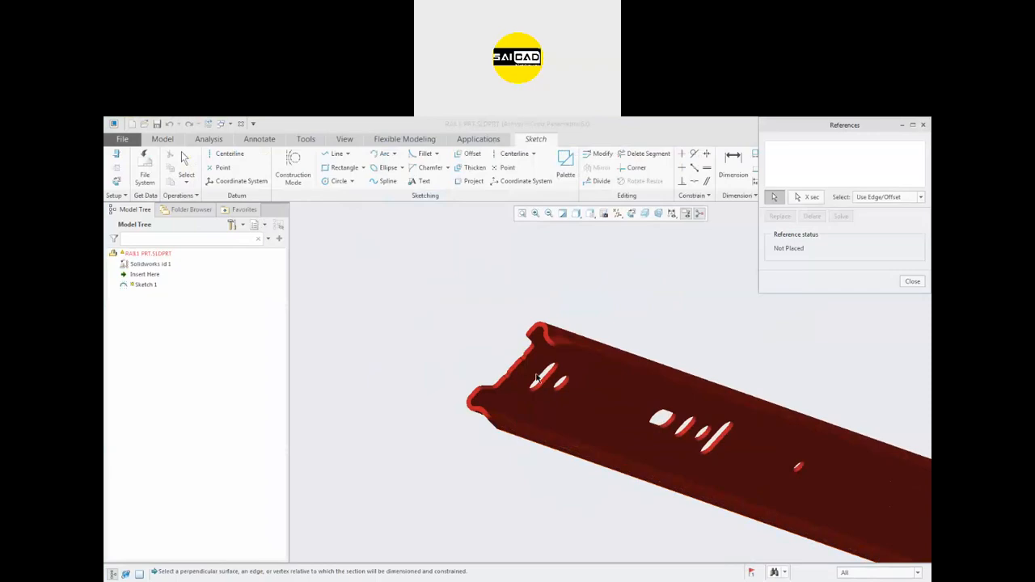
scroll(533, 370, "down", 3)
scroll(610, 406, "down", 1)
scroll(496, 334, "up", 1)
left_click(476, 361)
scroll(476, 360, "up", 2)
scroll(591, 325, "down", 4)
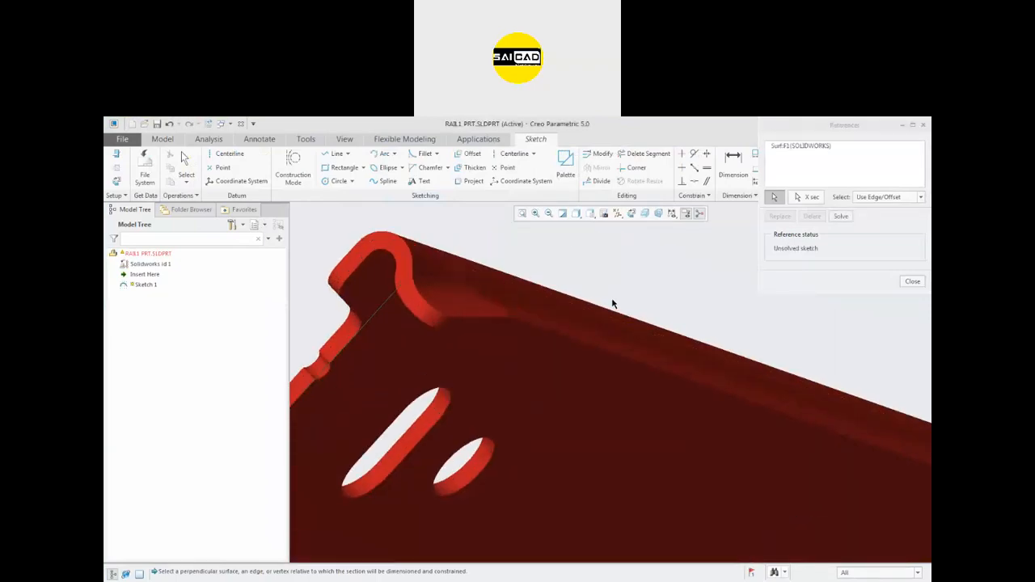
scroll(587, 342, "up", 2)
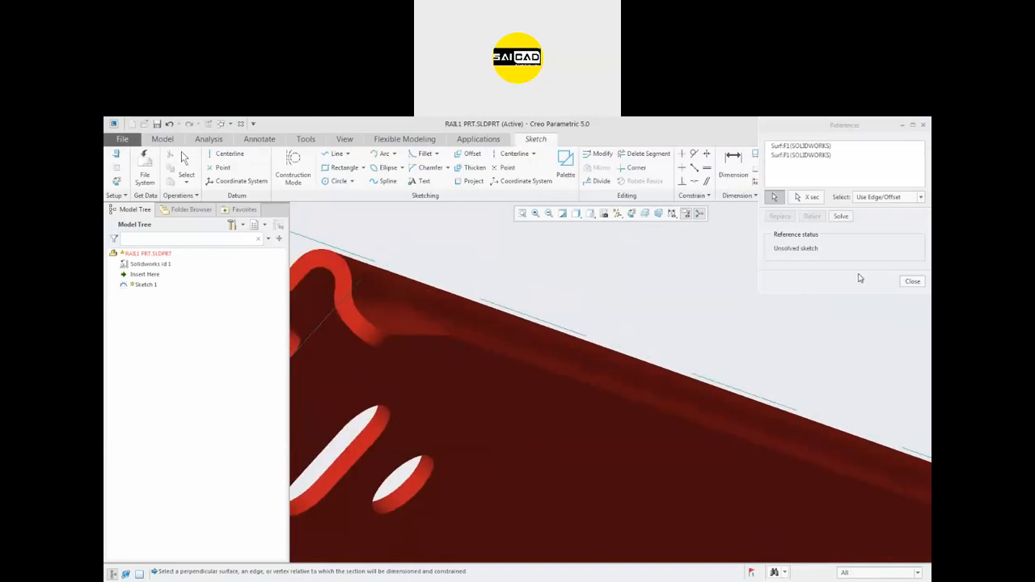
left_click(912, 281)
- Orient the sketch plane parallel to the screen and draw a vertical datum centerline through the center of the round hole
scroll(612, 312, "up", 3)
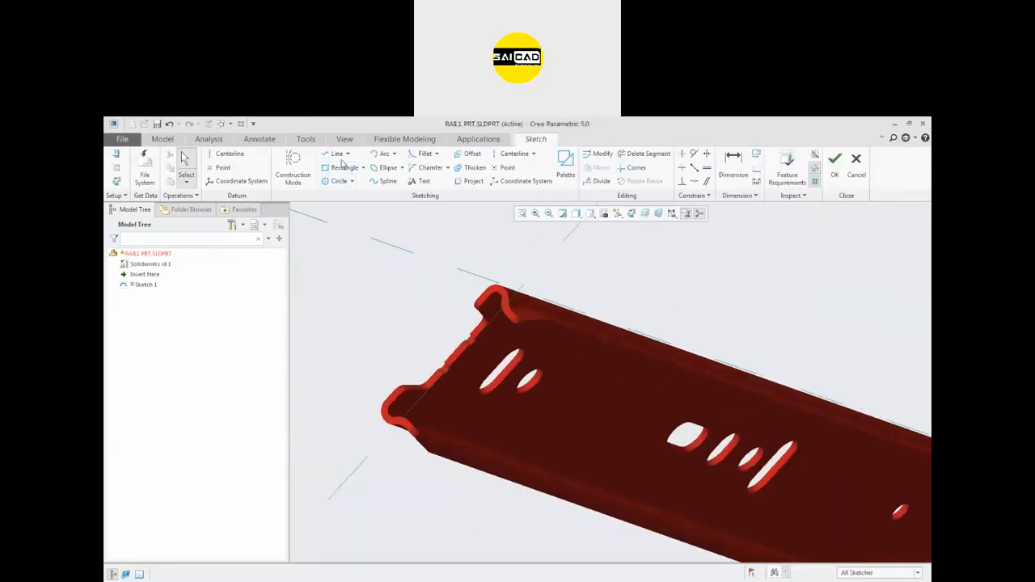
left_click(632, 213)
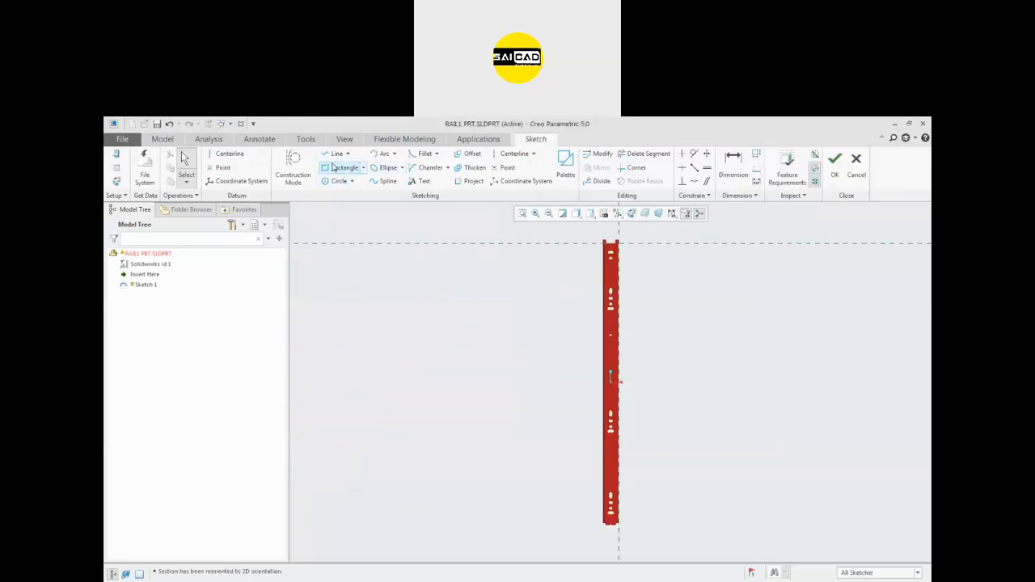
left_click(227, 153)
scroll(627, 258, "down", 3)
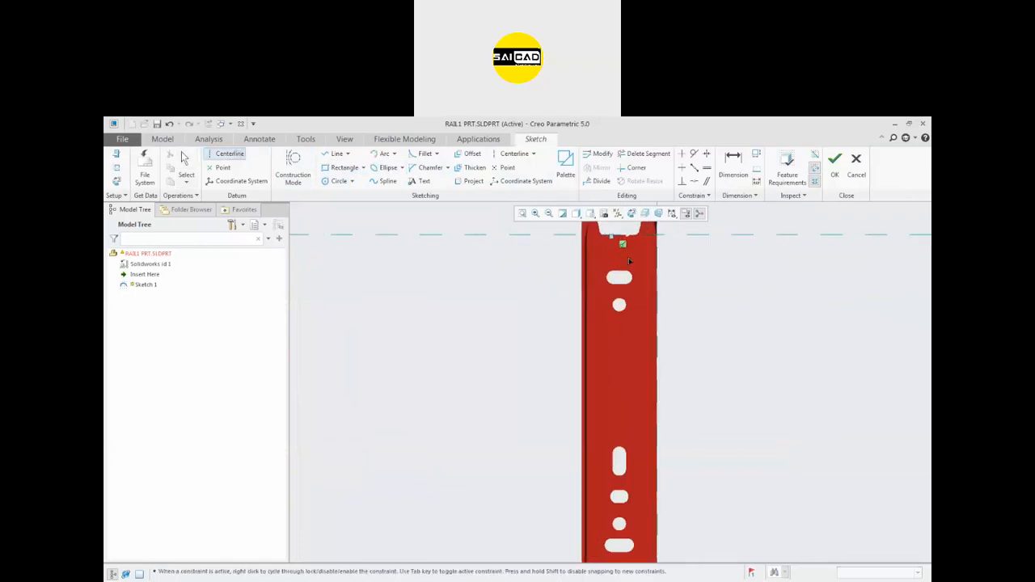
scroll(629, 260, "down", 2)
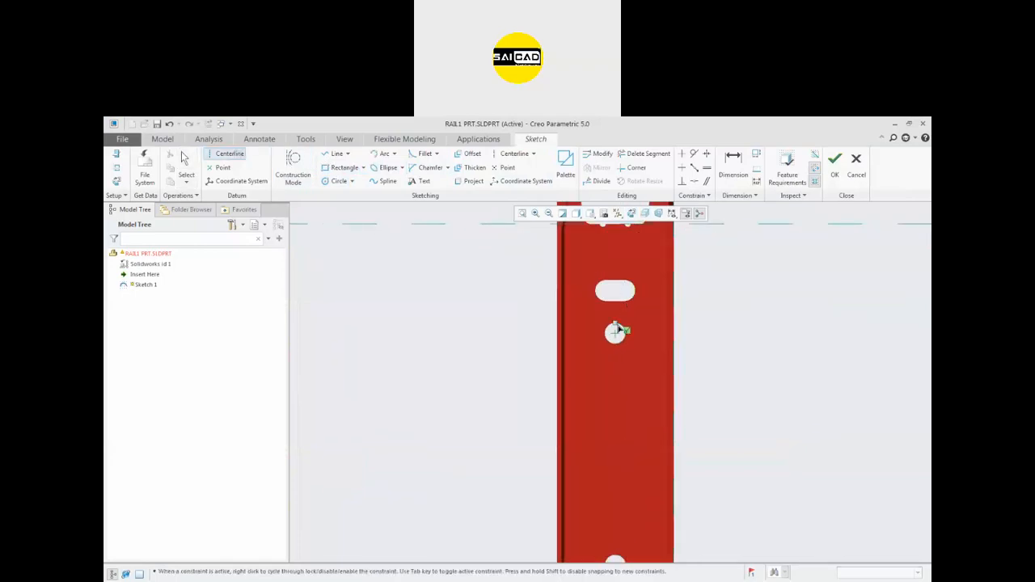
middle_click(617, 383)
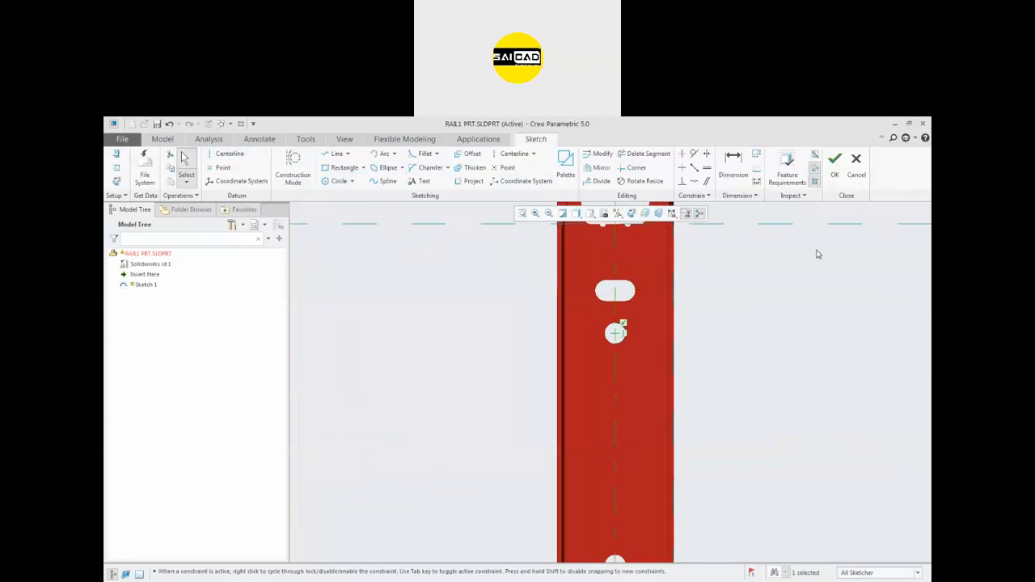
- Finish the Rail1 centerline sketch, save the part, and close its window to return to the assembly
left_click(835, 158)
key("ctrl+s")
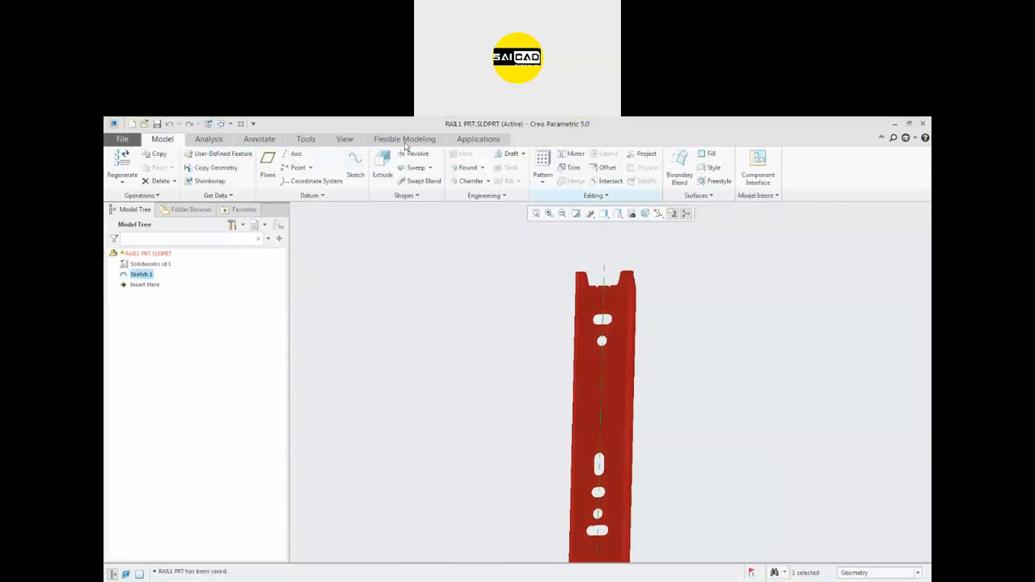
left_click(241, 124)
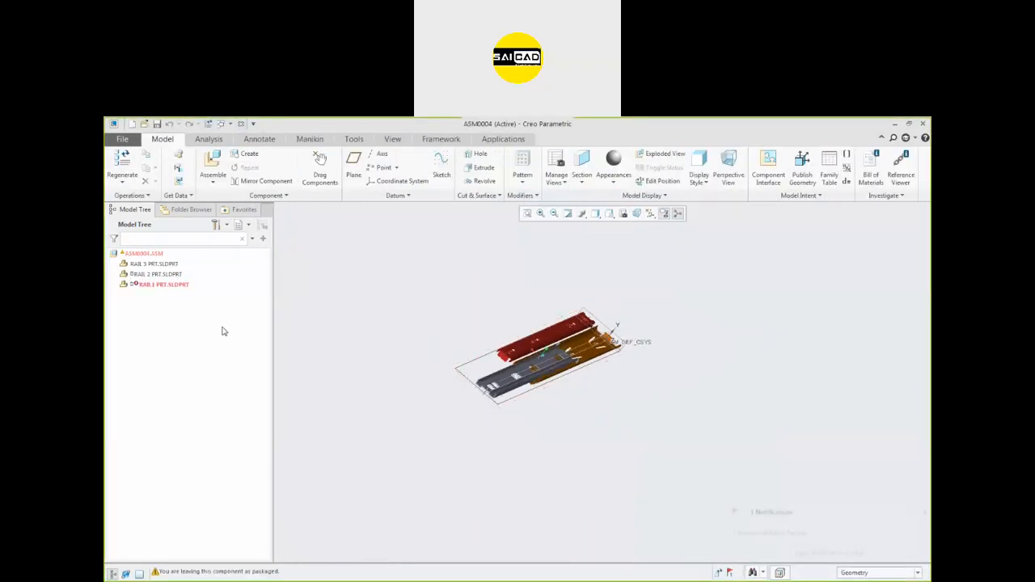
- Edit the placement definition of Rail1 and set its connection type to Slider
left_click(152, 287)
left_click(182, 235)
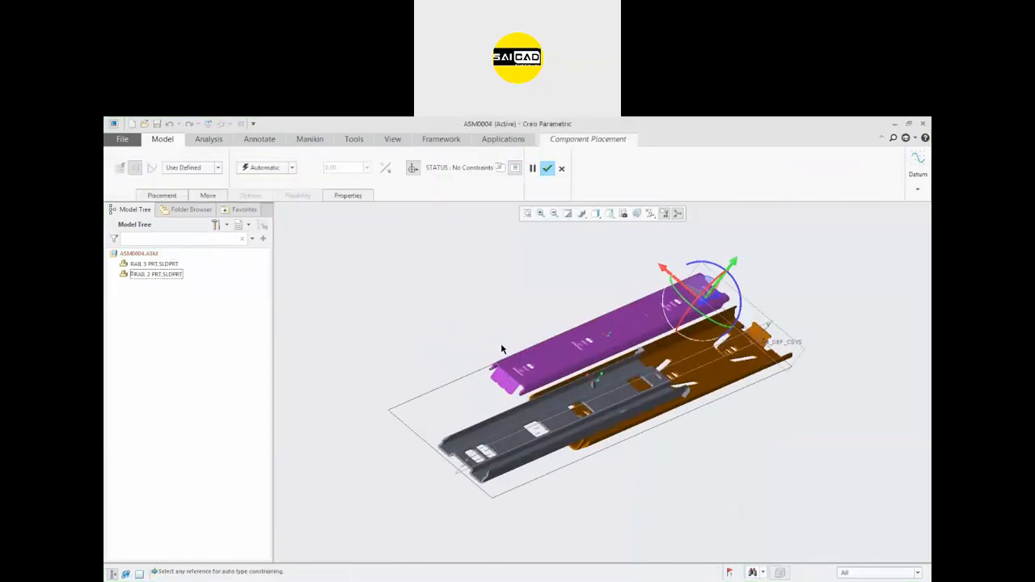
left_click(180, 168)
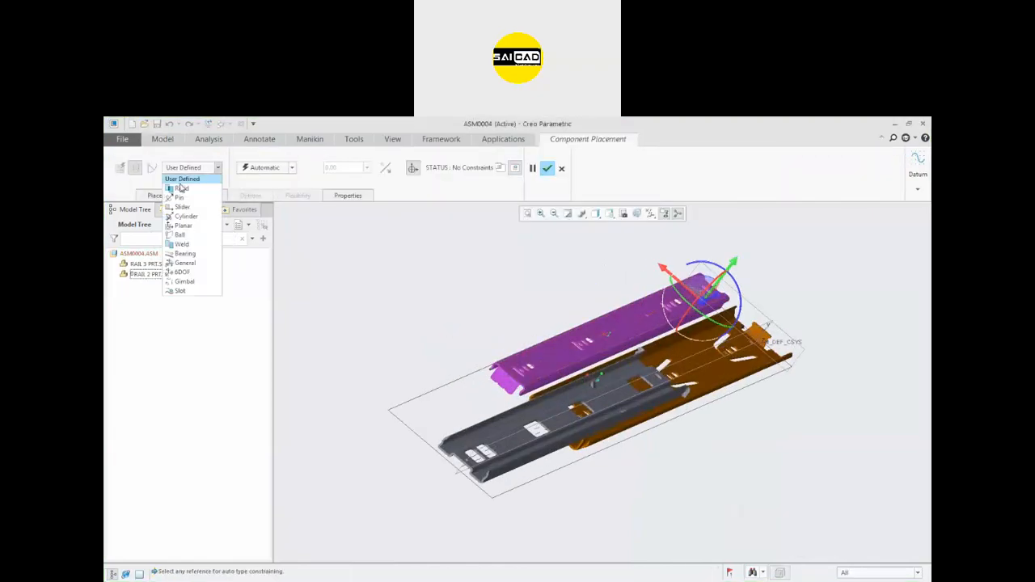
left_click(186, 205)
- Align Rail1's sketched centerline with Rail 2's sketched centerline as the Slider axis alignment
scroll(521, 375, "up", 3)
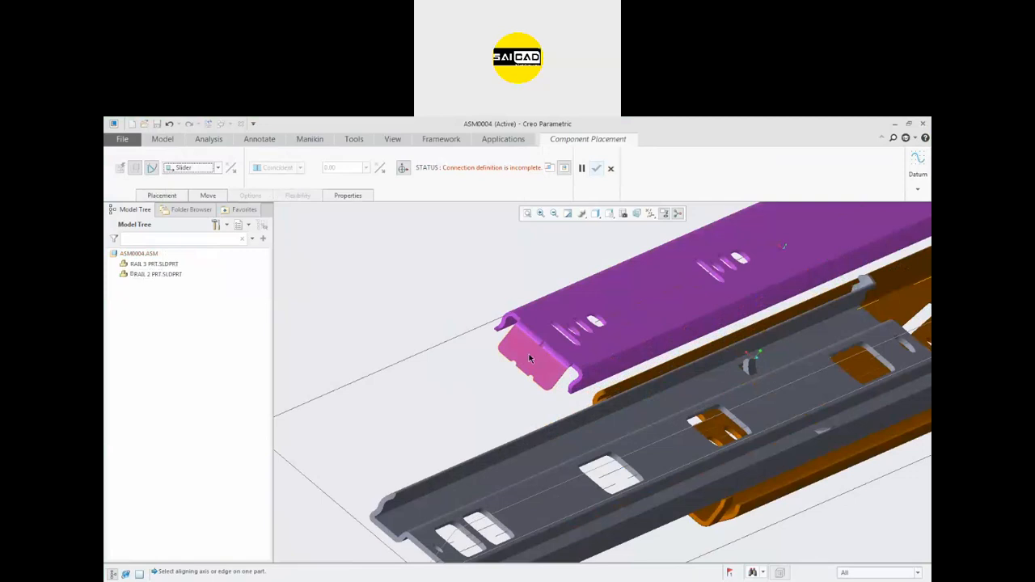
left_click(547, 345)
scroll(518, 388, "up", 2)
scroll(502, 506, "down", 5)
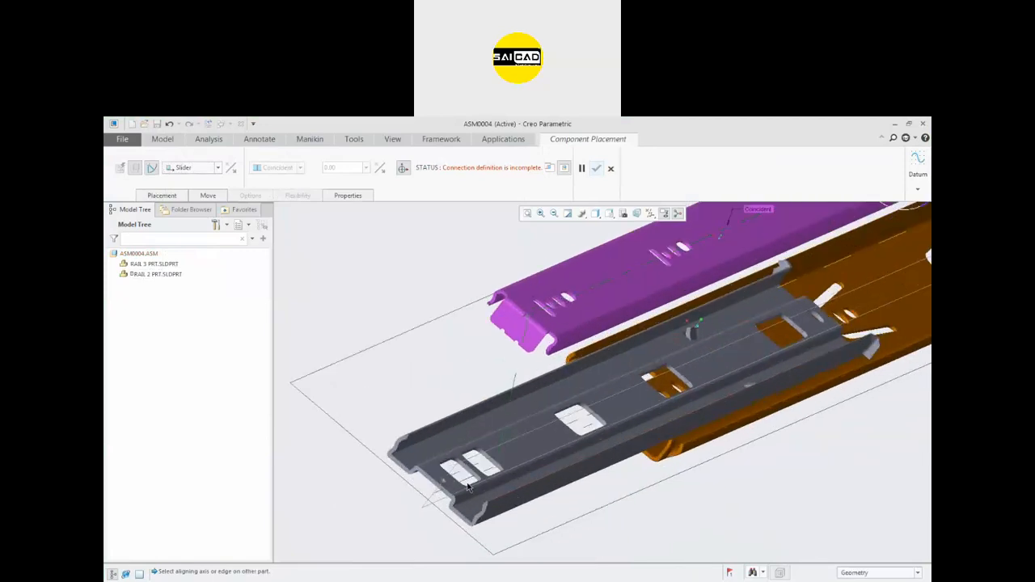
left_click(428, 477)
scroll(429, 478, "down", 2)
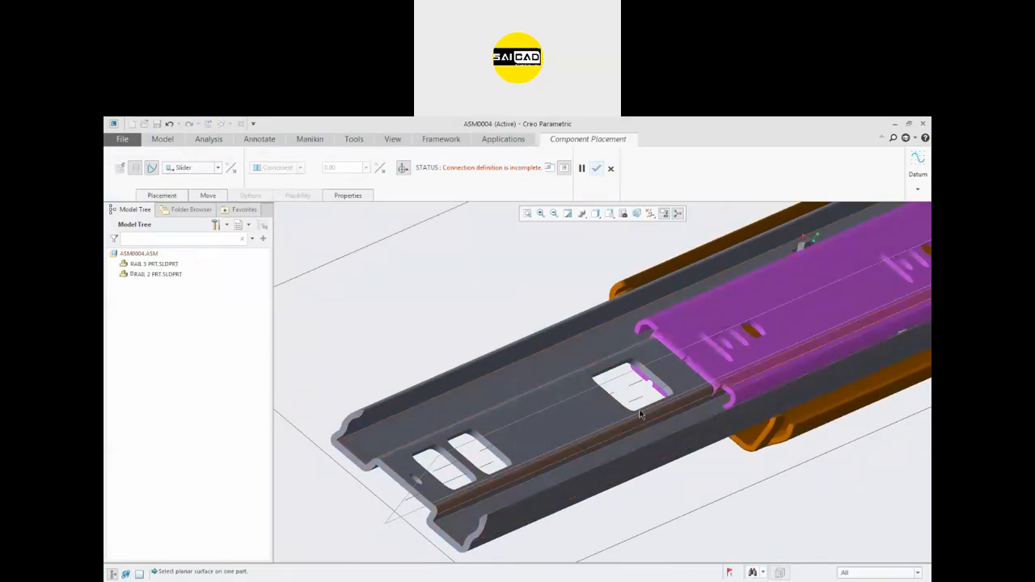
- Define the Slider rotation using Rail 2's flat floor surface beside the raised web and Rail1's parallel slotted face
scroll(647, 396, "up", 2)
scroll(592, 378, "down", 2)
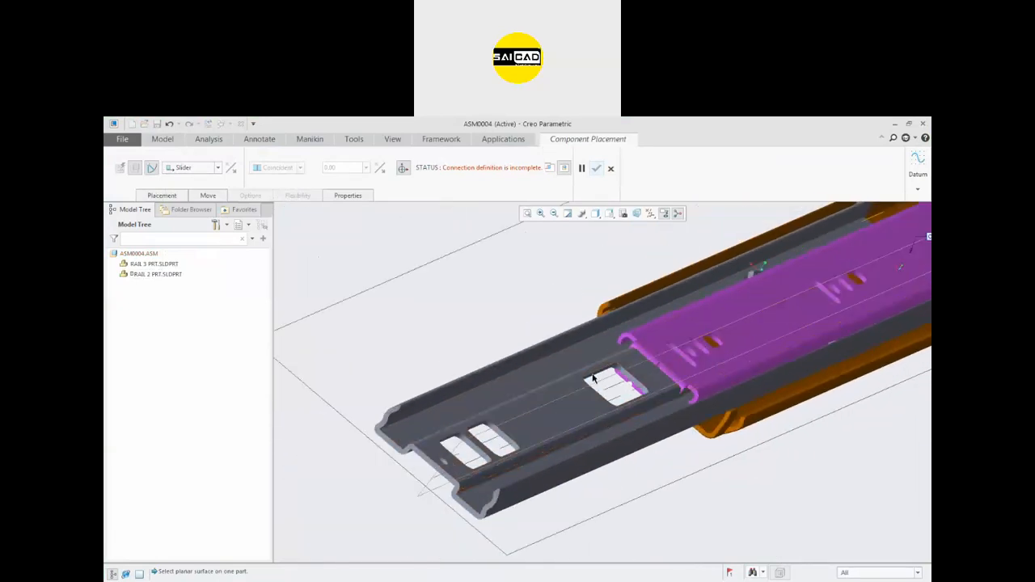
scroll(599, 360, "down", 2)
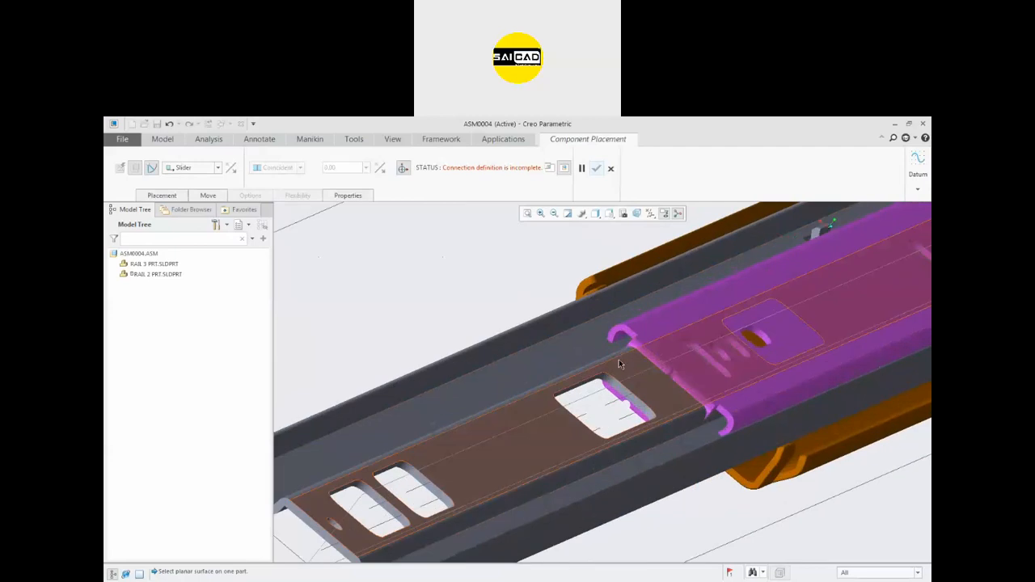
scroll(602, 347, "up", 3)
middle_click_drag(638, 355, 745, 309)
scroll(678, 311, "down", 2)
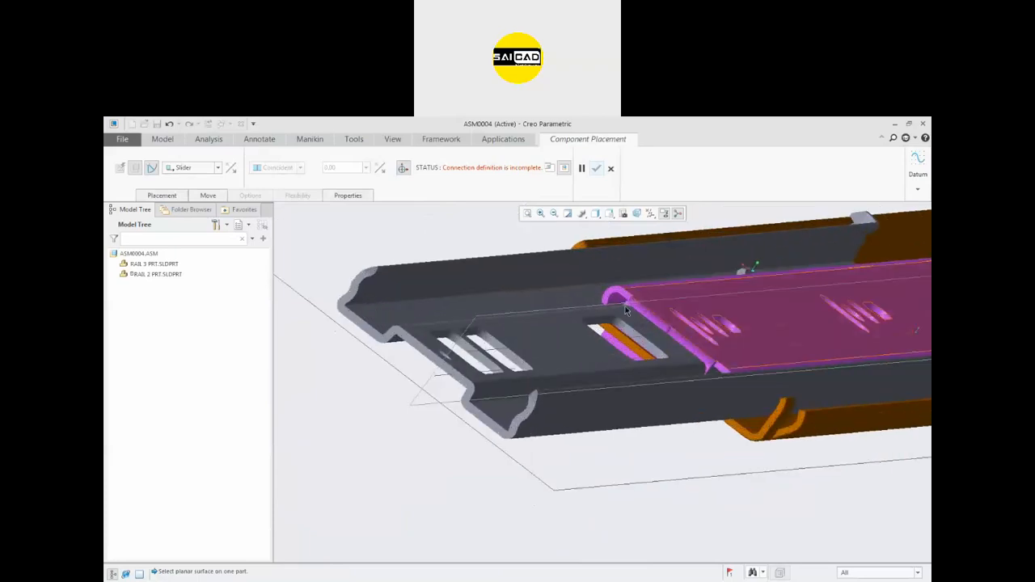
left_click(533, 306)
left_click(655, 295)
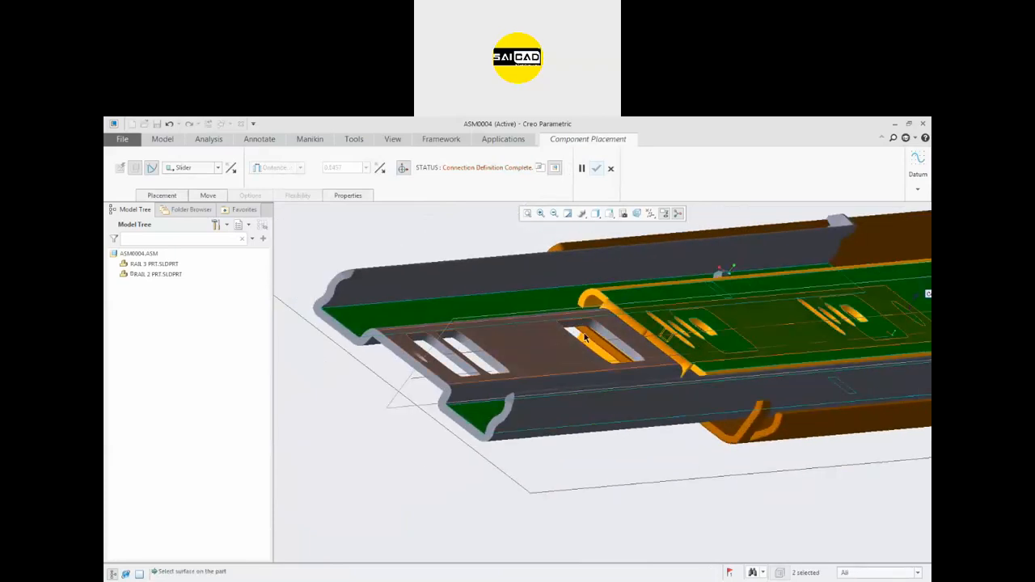
scroll(585, 338, "up", 3)
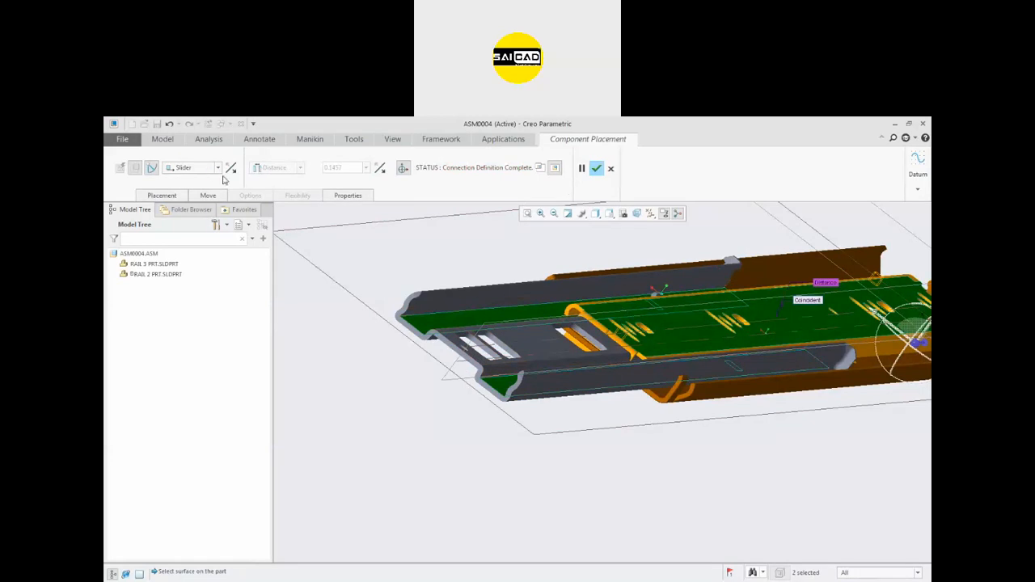
- Open the Slider's translation axis settings and select Rail 2's end surface as the assembly zero reference
left_click(164, 207)
left_click(161, 196)
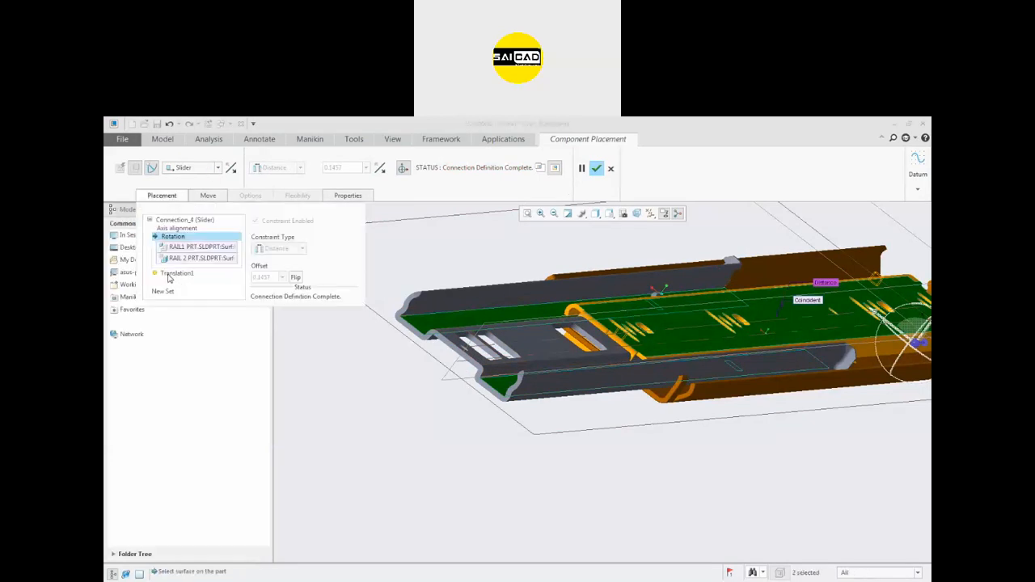
left_click(168, 275)
scroll(629, 358, "down", 2)
scroll(674, 344, "up", 2)
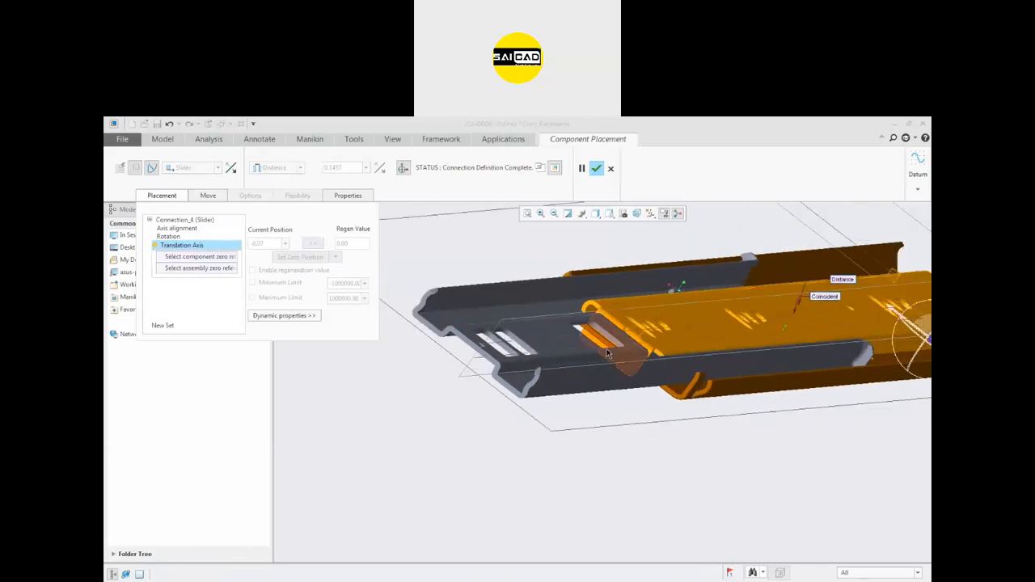
scroll(608, 353, "down", 2)
left_click(428, 374)
middle_click_drag(615, 356, 762, 335)
scroll(842, 330, "up", 3)
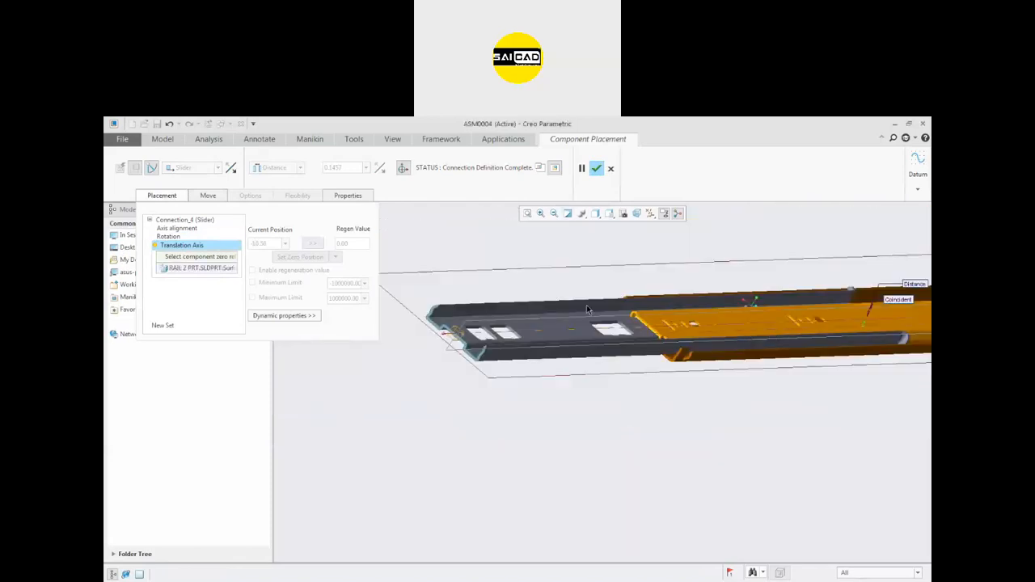
- Select Rail1's end surface as the component zero reference for the translation axis
scroll(586, 305, "down", 8)
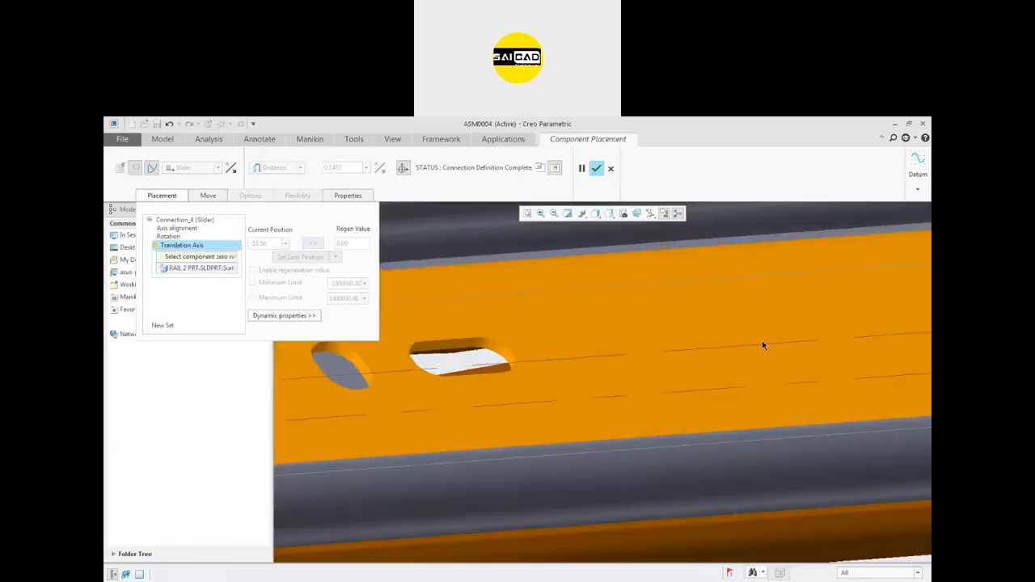
scroll(763, 345, "up", 6)
middle_click_drag(763, 345, 516, 420)
scroll(516, 420, "down", 6)
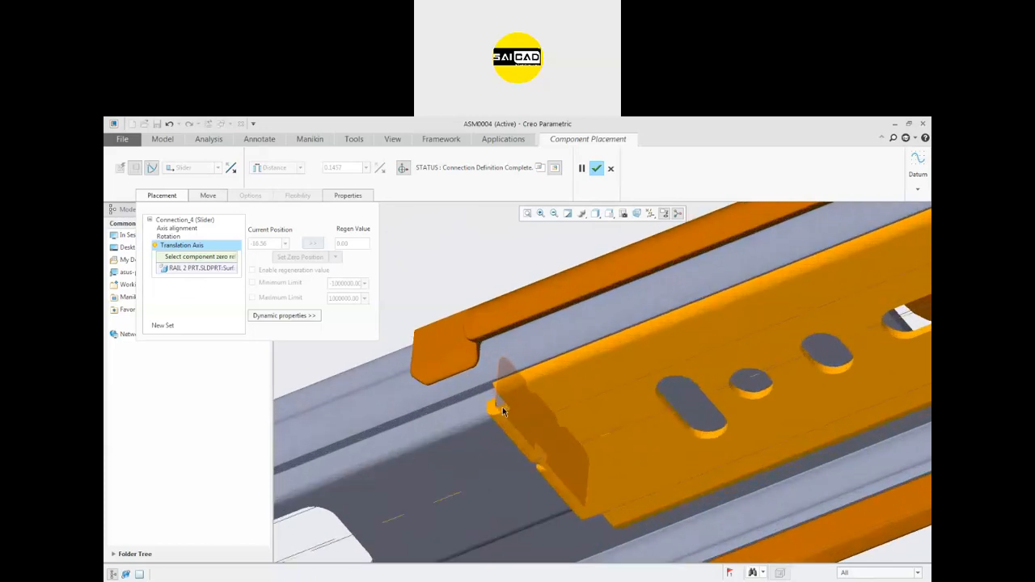
scroll(506, 410, "down", 6)
left_click(566, 318)
scroll(576, 267, "up", 10)
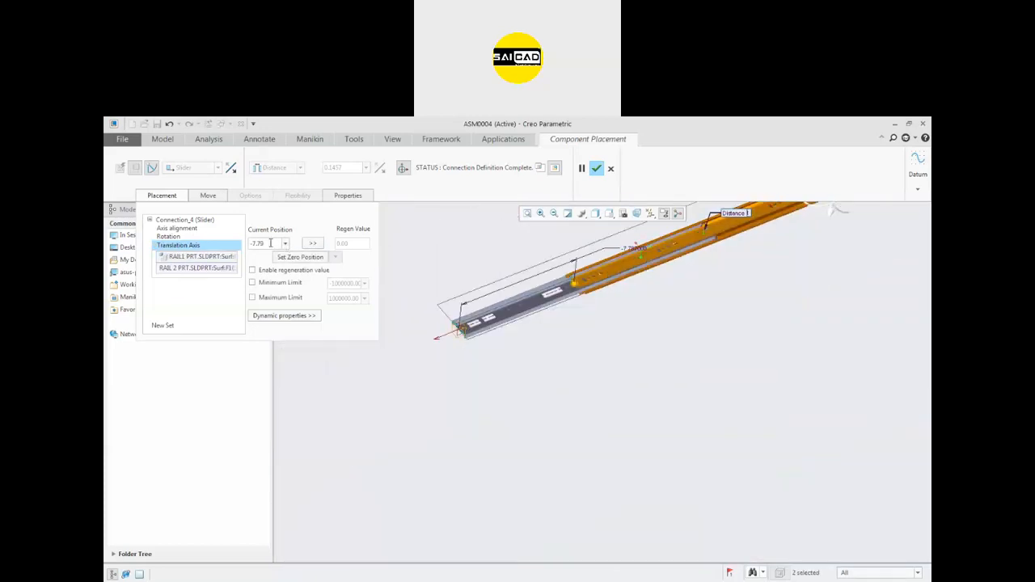
- Set the translation axis current position to 0 so the ends of Rail1 and Rail 2 line up
type("0")
key("Return")
scroll(457, 324, "down", 5)
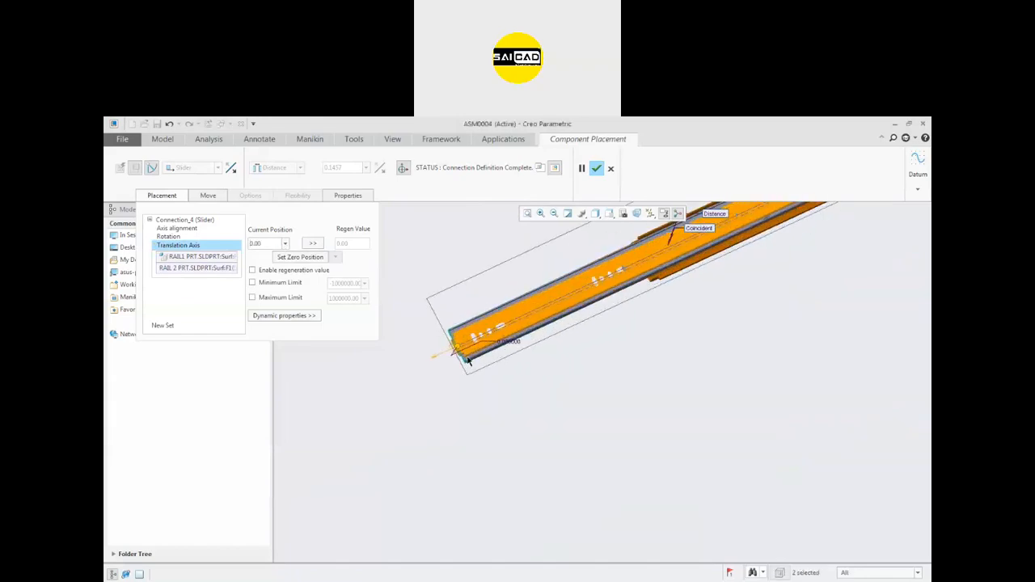
- Slide Rail1 outward along Rail 2 and set the translation axis current position to 16
scroll(723, 315, "up", 3)
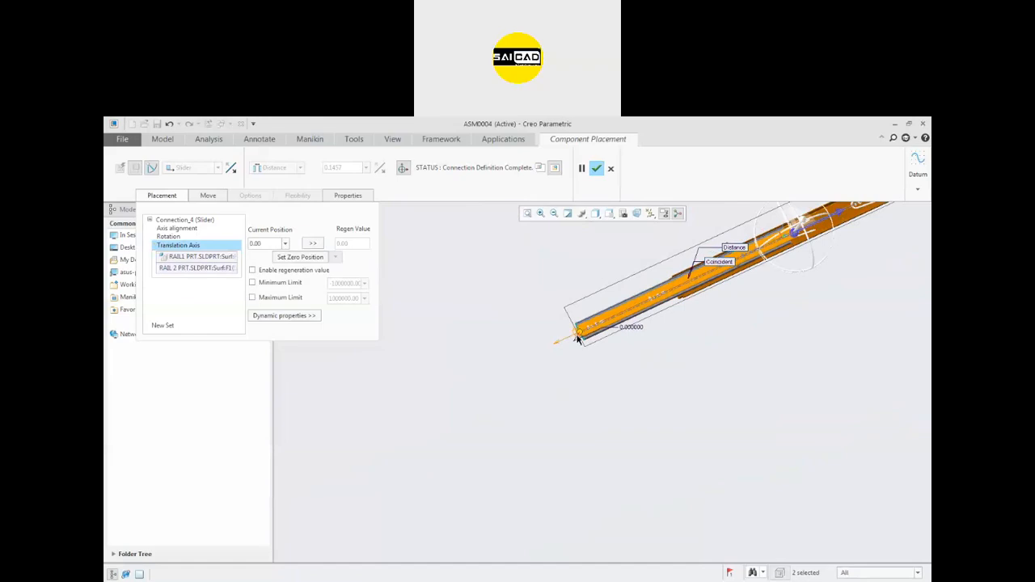
left_click_drag(580, 336, 369, 411)
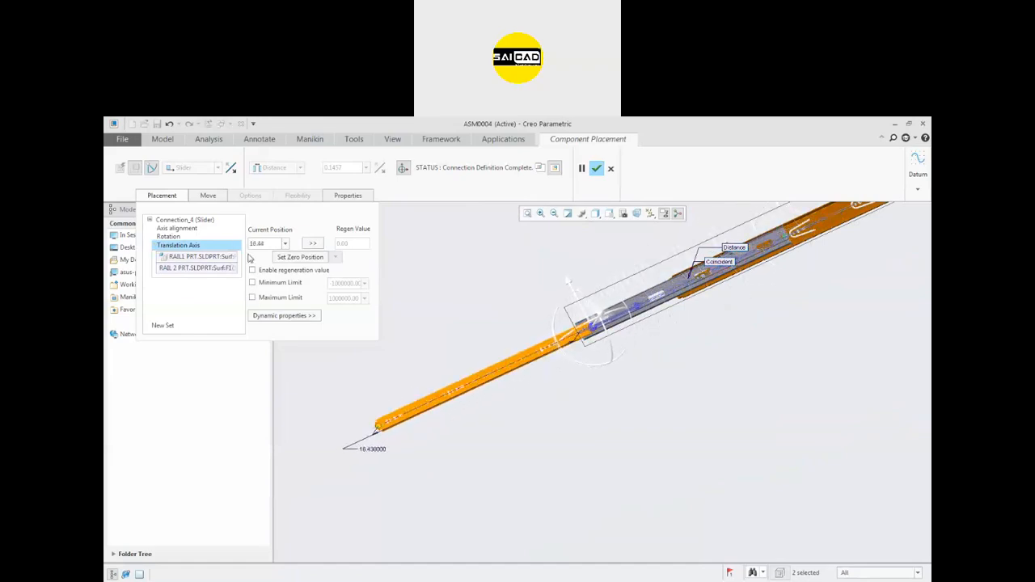
type("16")
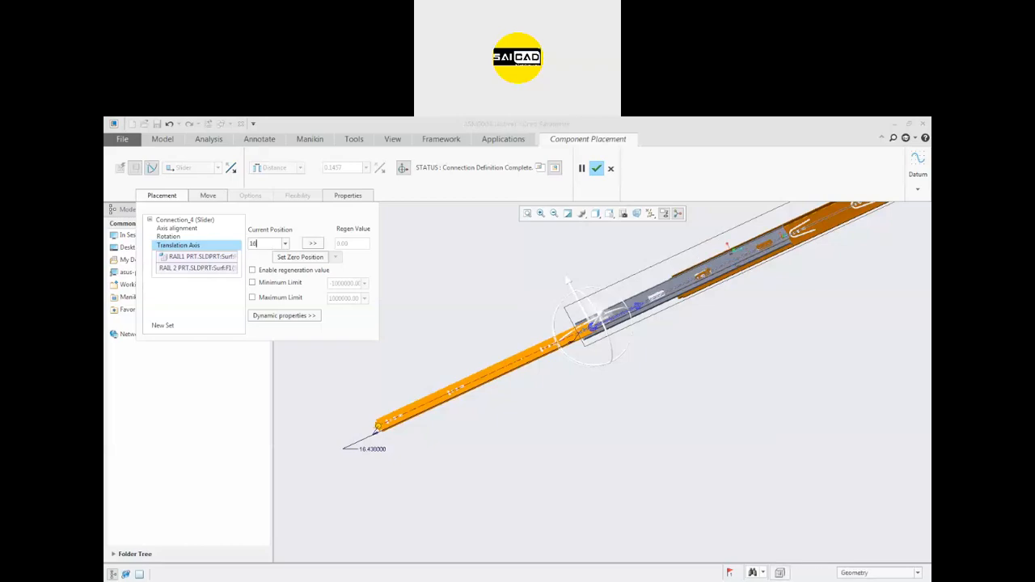
key("Return")
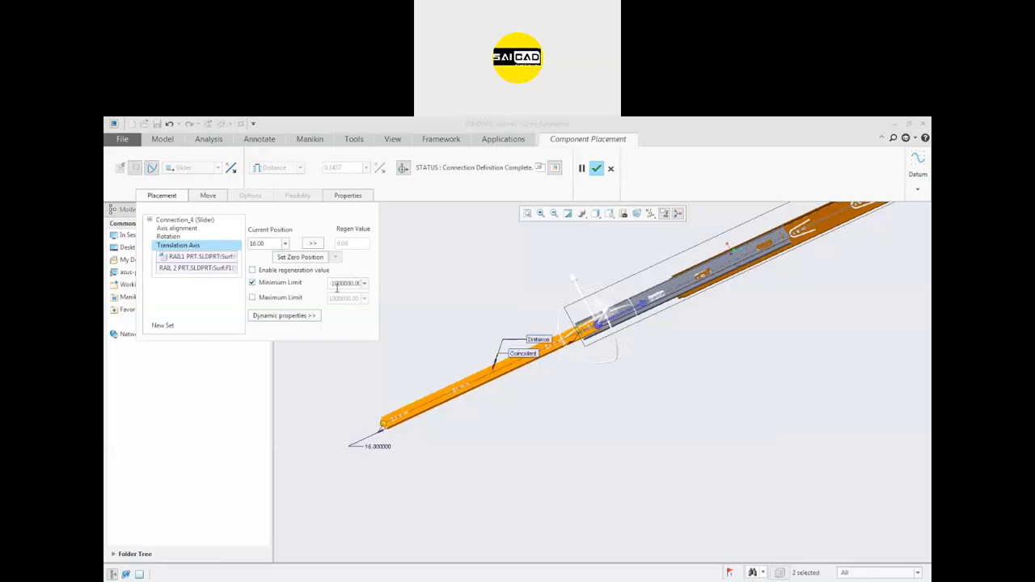
- Limit the translation axis to a minimum of 0 and a maximum of 16, and accept Rail1's placement
type("0")
key("Return")
type("16")
key("Return")
left_click(595, 169)
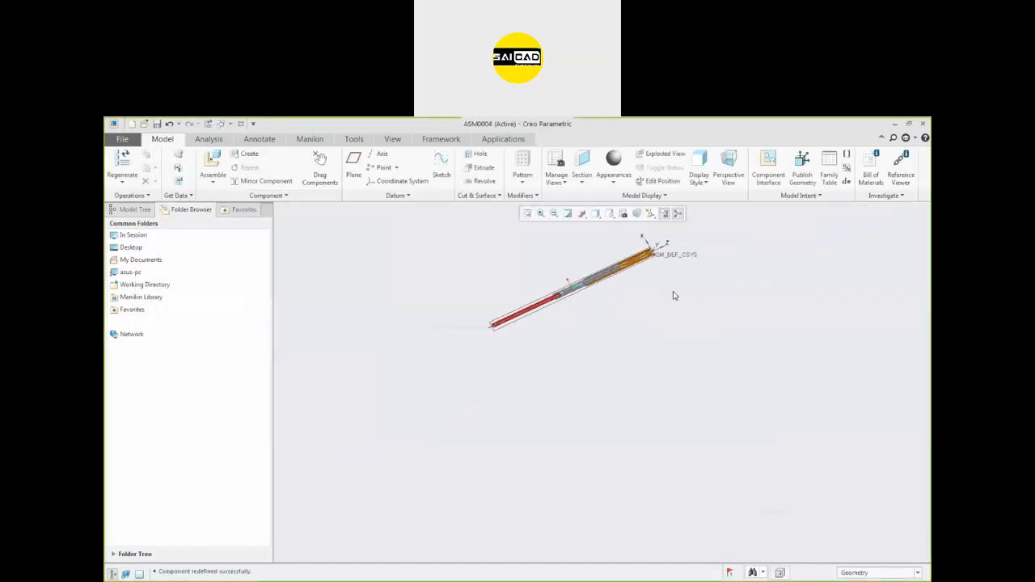
- Test the new travel limits by moving Rail1 along Rail 2 with Drag Components
left_click(320, 166)
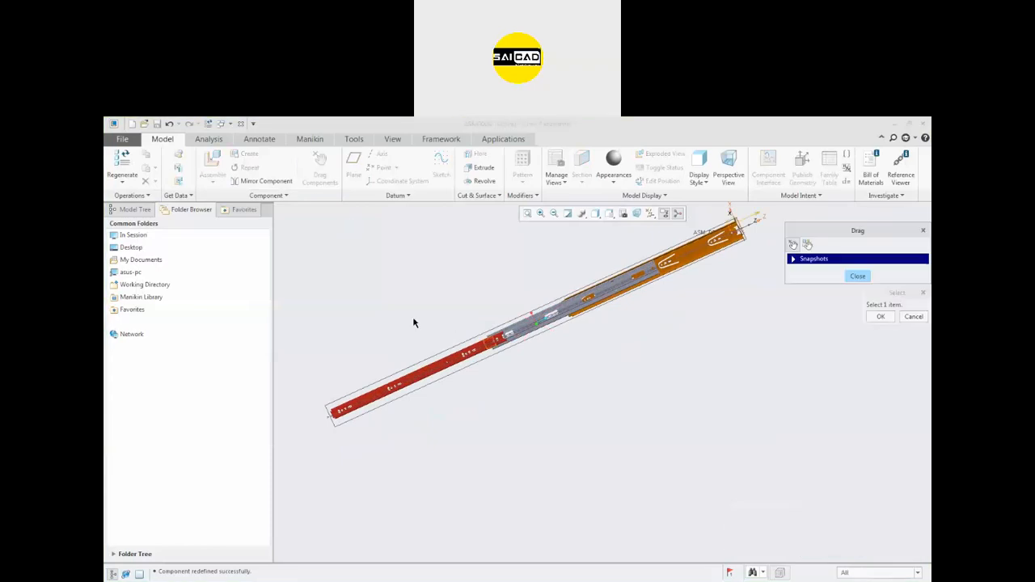
left_click(431, 373)
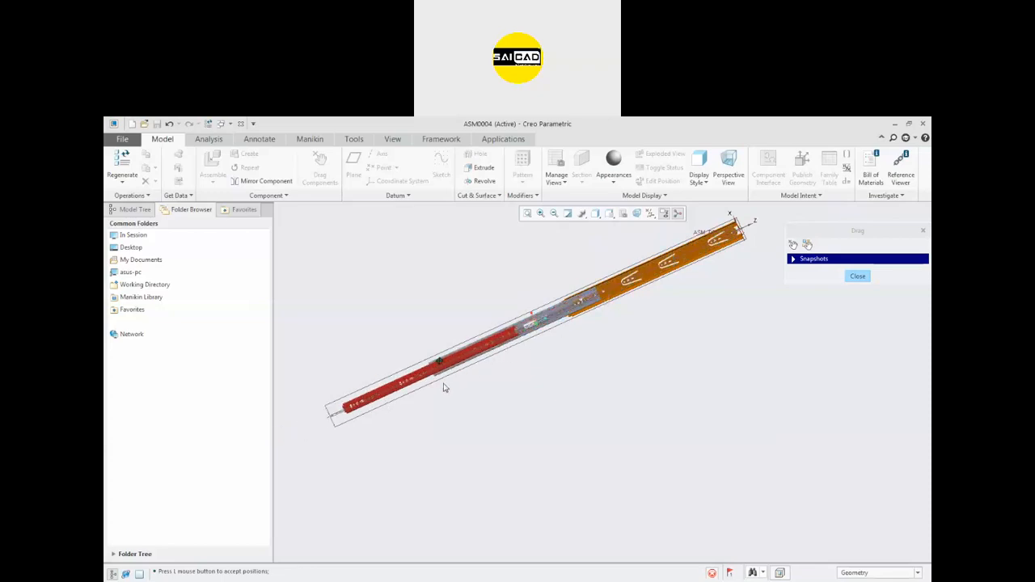
left_click(411, 420)
scroll(498, 389, "up", 6)
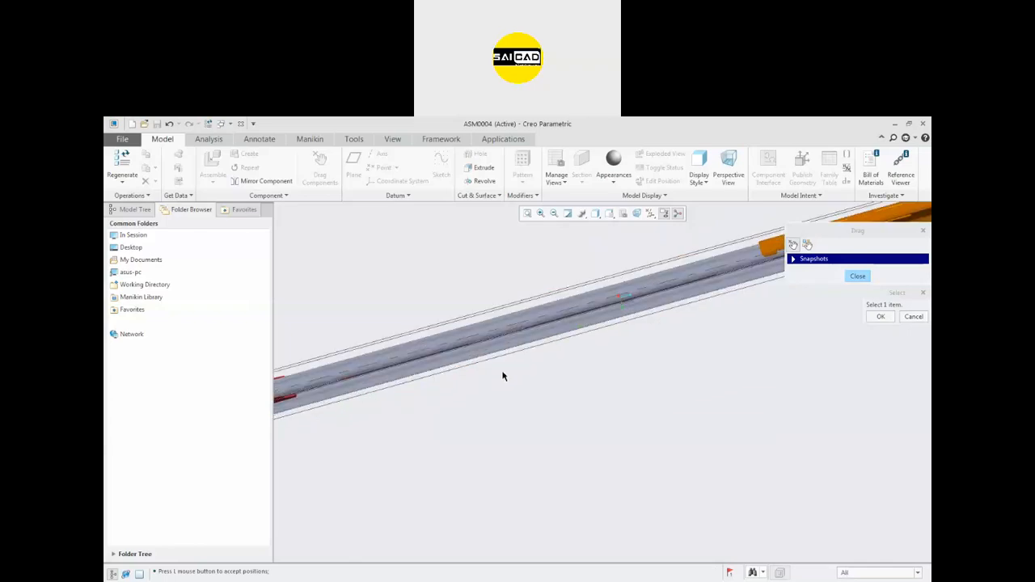
- Turn off the display of the datum features in the assembly
scroll(486, 349, "down", 3)
left_click(650, 213)
left_click(650, 227)
middle_click(607, 339)
middle_click_drag(602, 301, 636, 344)
left_click(645, 326)
- Move the middle and inner rails in and out with Drag Components to check the telescoping motion, and finish dragging
left_click(321, 170)
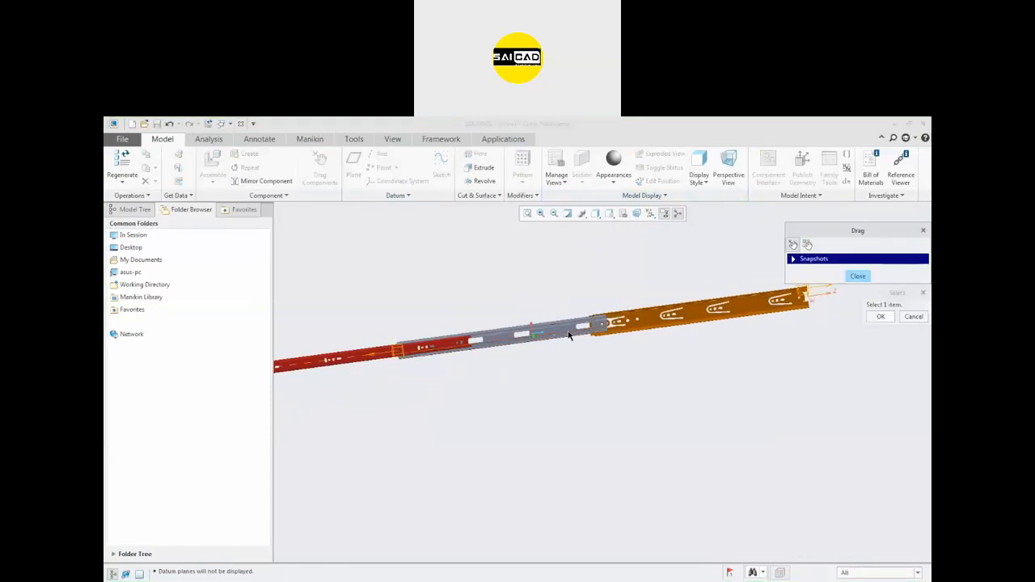
left_click(573, 335)
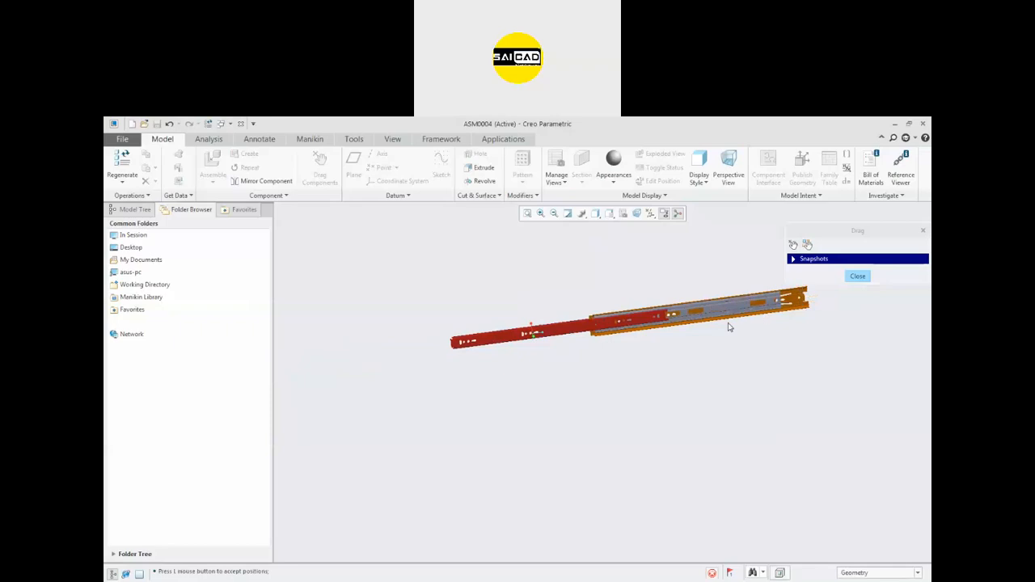
left_click(452, 349)
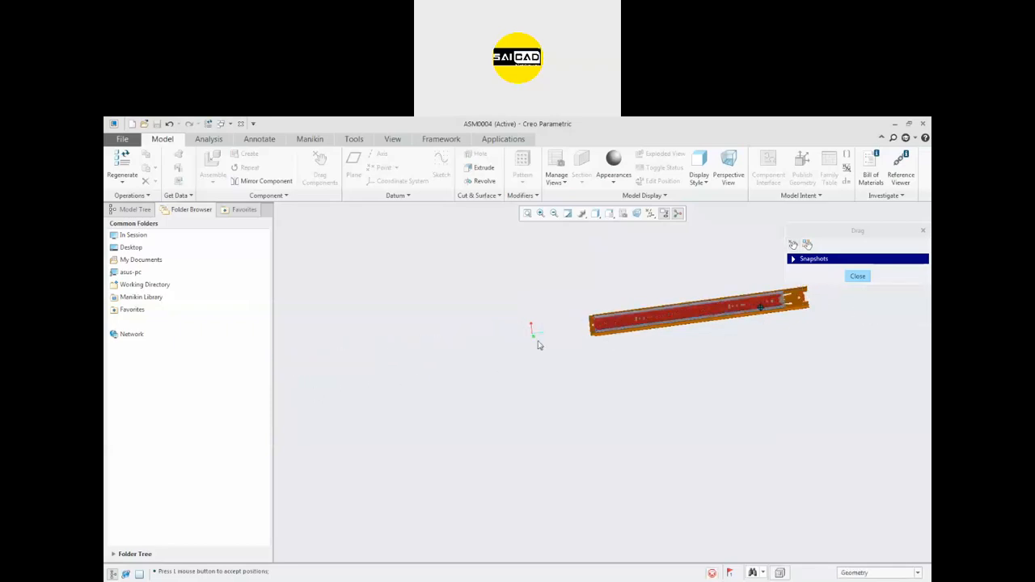
left_click(611, 352)
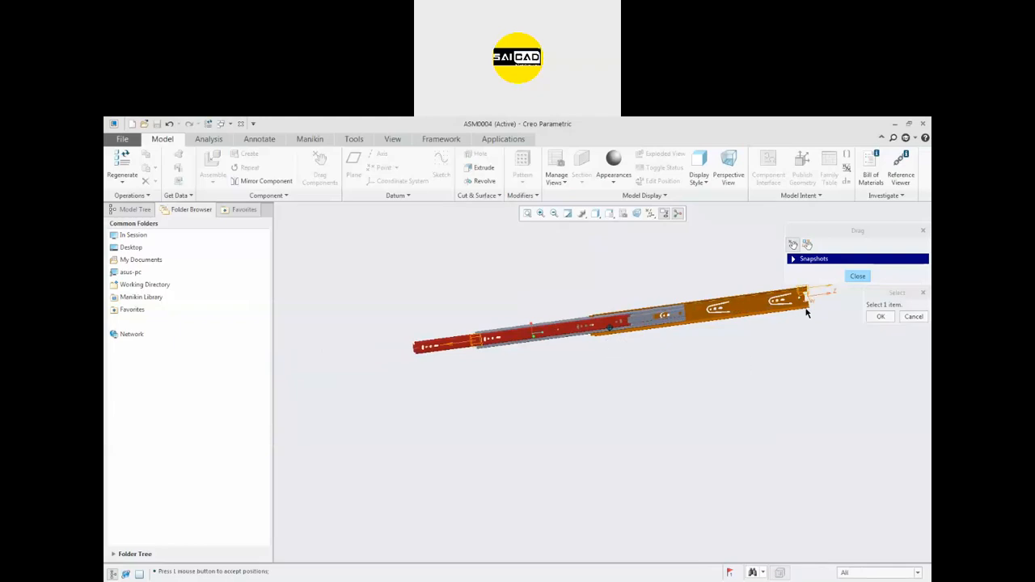
left_click(857, 276)
- Select Rail1, the innermost rail, in the assembly
left_click(505, 346)
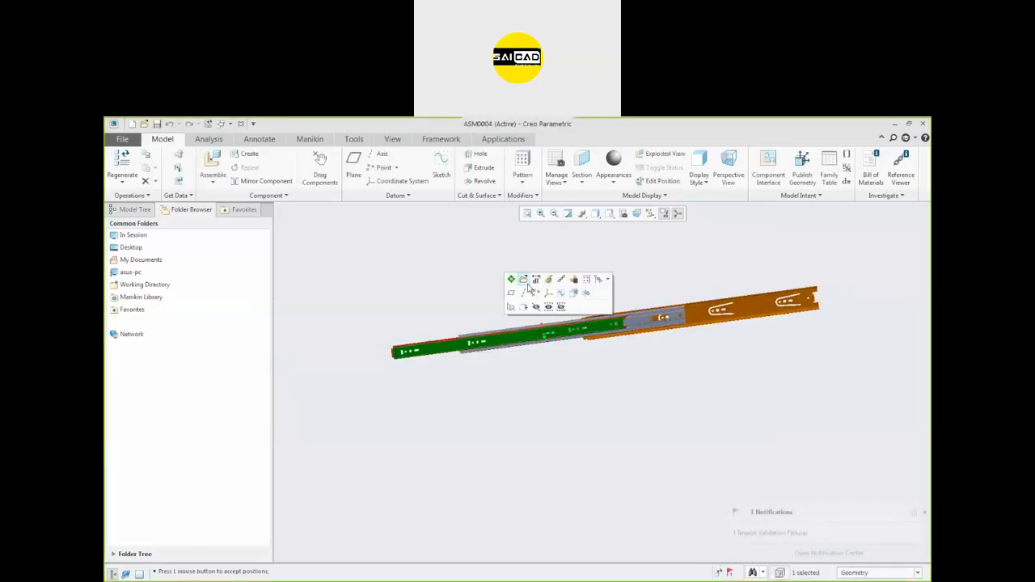
- Redefine the placement of the innermost rail and delete its Slider connection set
left_click(548, 279)
left_click(183, 168)
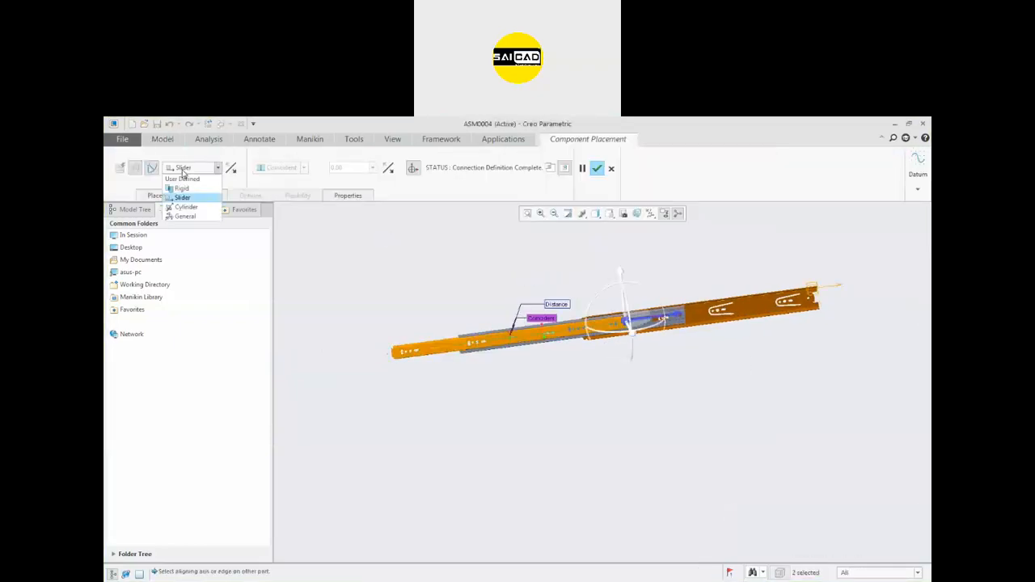
left_click(184, 169)
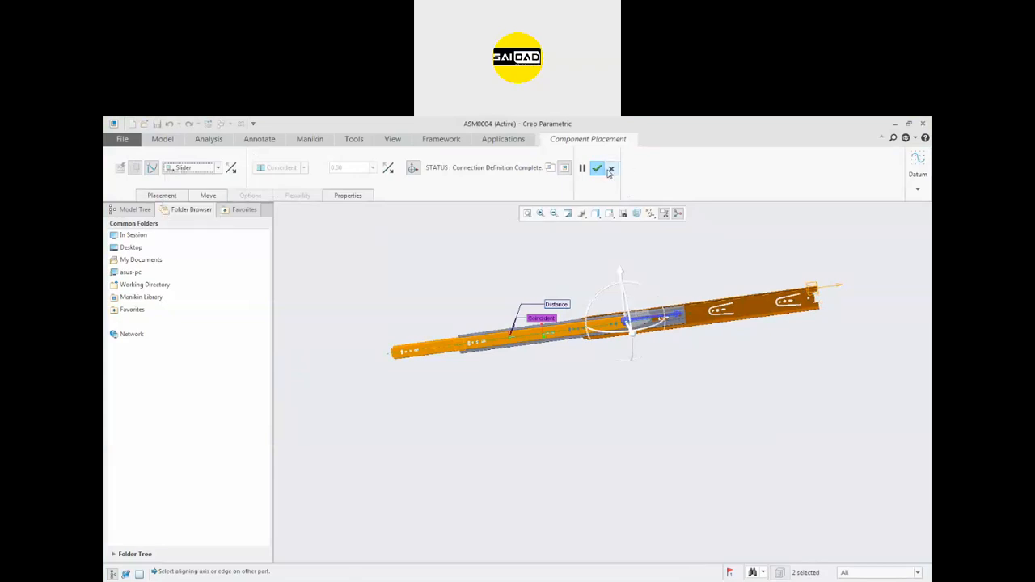
left_click(173, 199)
right_click(170, 216)
left_click(186, 224)
- Constrain the inner rail with a coincident Planar connection between its flat face and the middle rail's flat face, and accept the placement
left_click(193, 171)
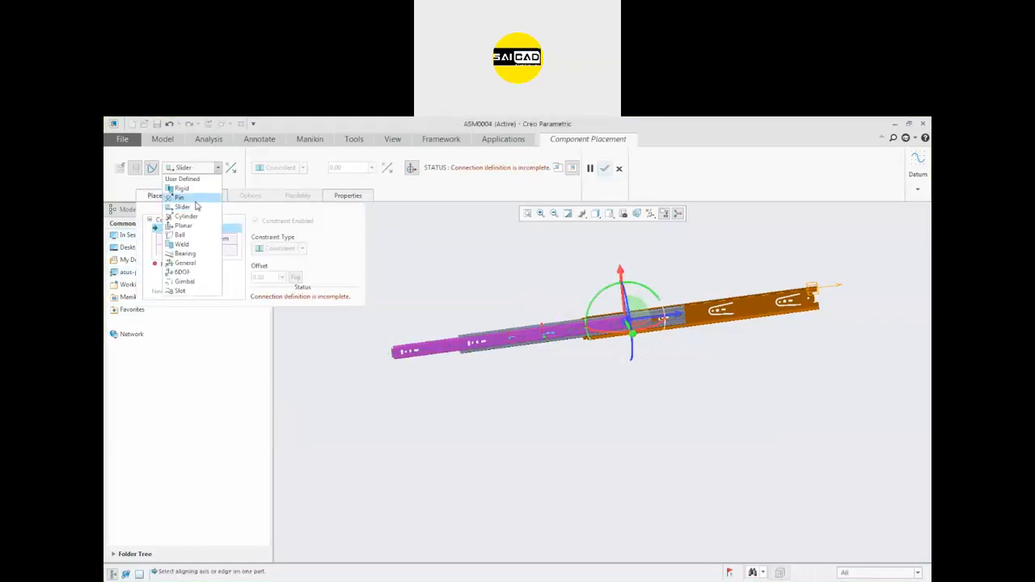
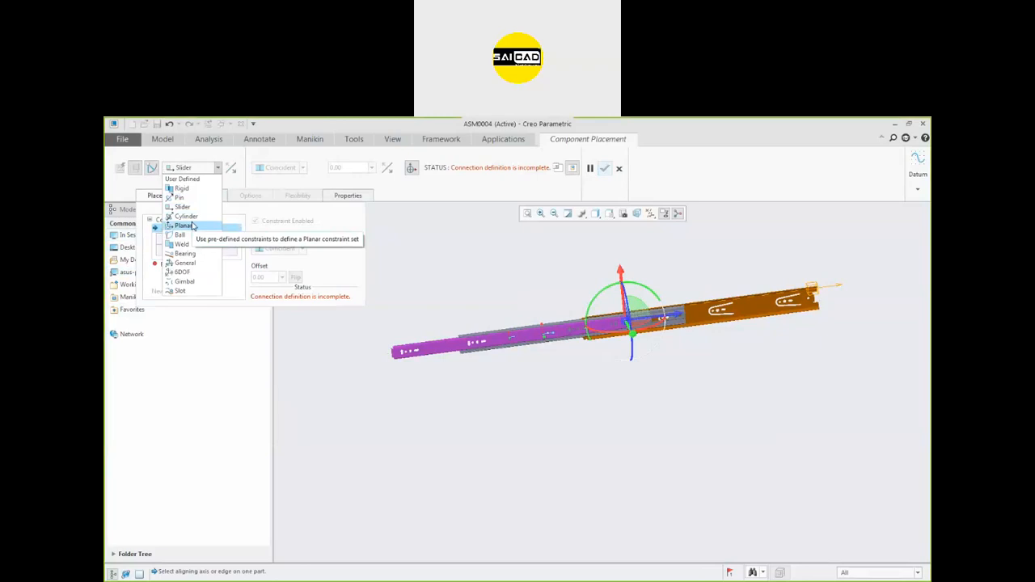
left_click(463, 274)
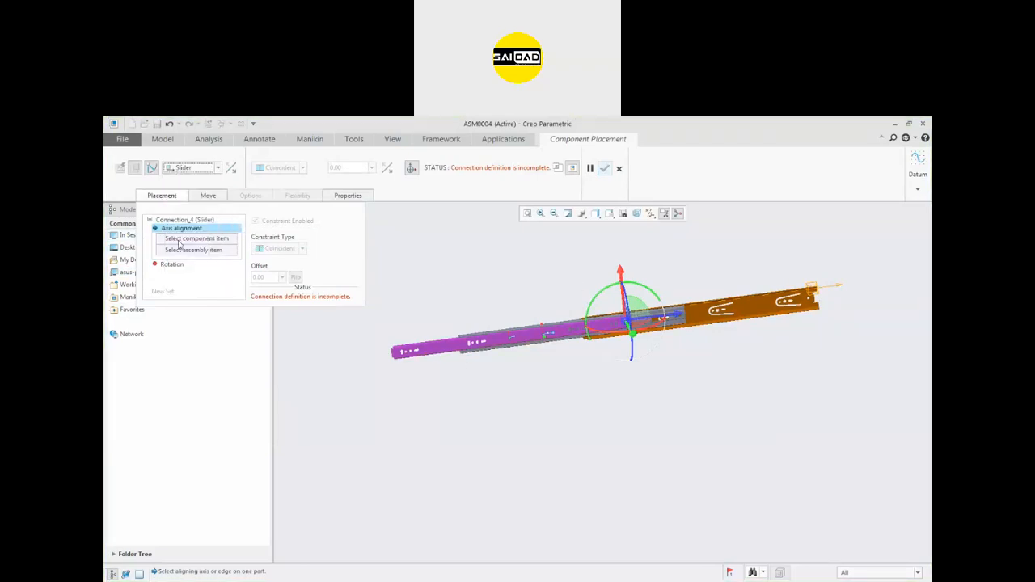
left_click(194, 168)
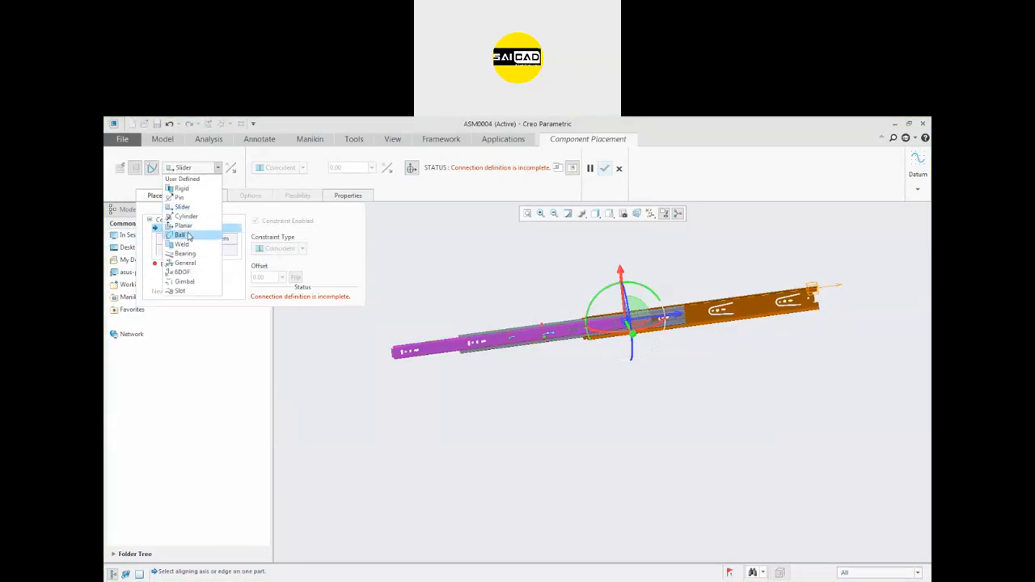
left_click(186, 229)
scroll(530, 342, "up", 3)
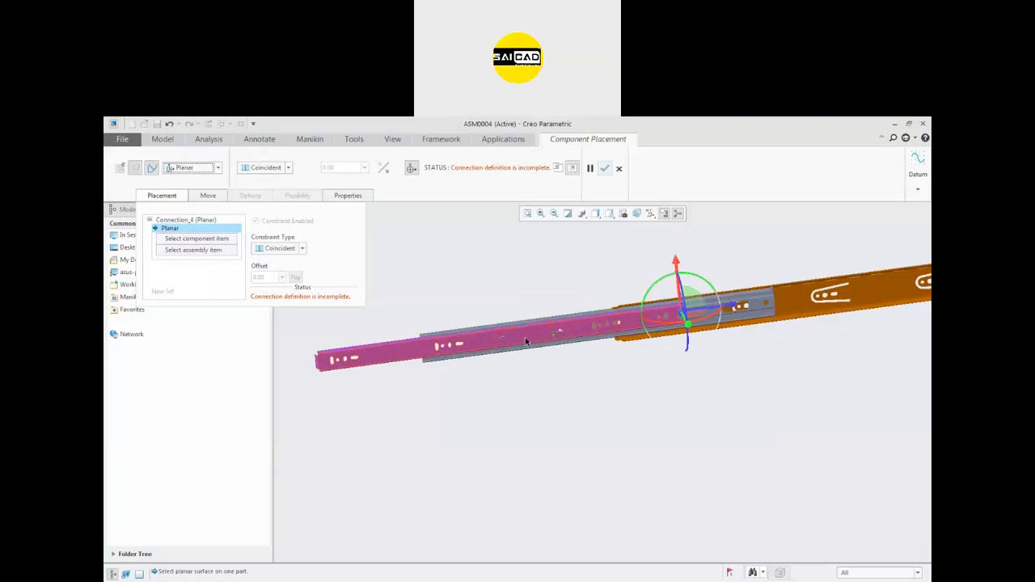
left_click(525, 342)
scroll(741, 317, "up", 2)
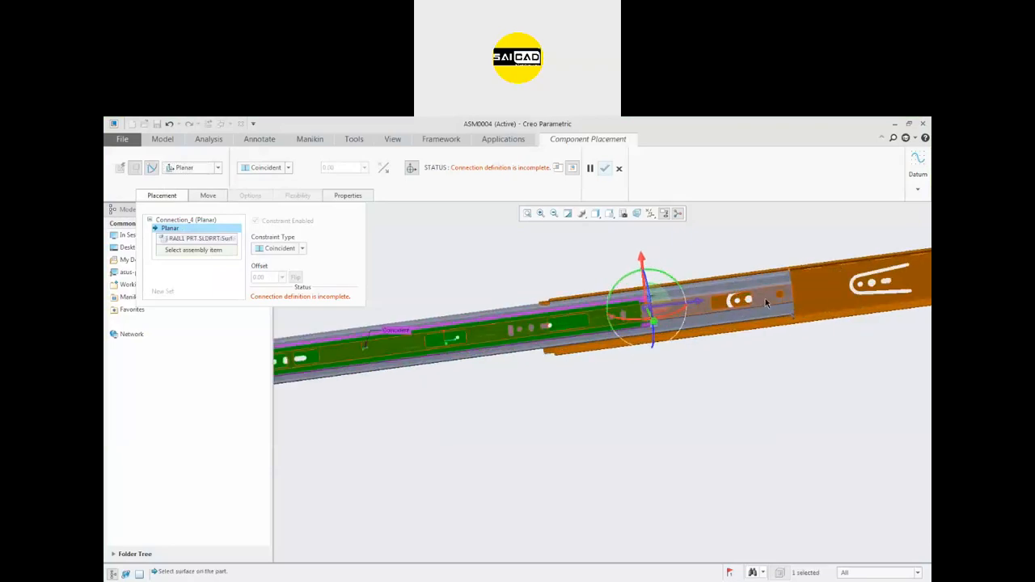
left_click(762, 301)
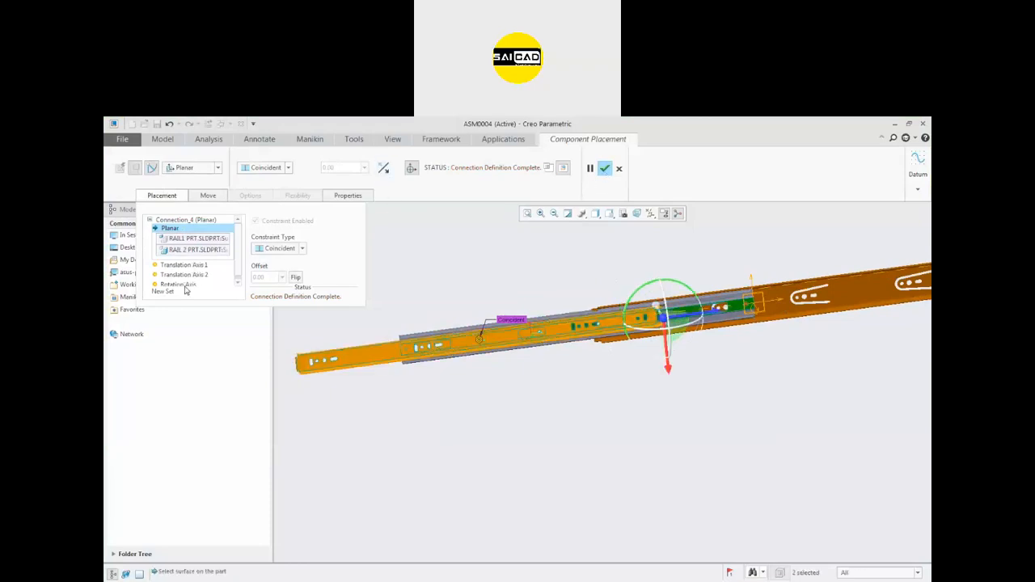
left_click(604, 168)
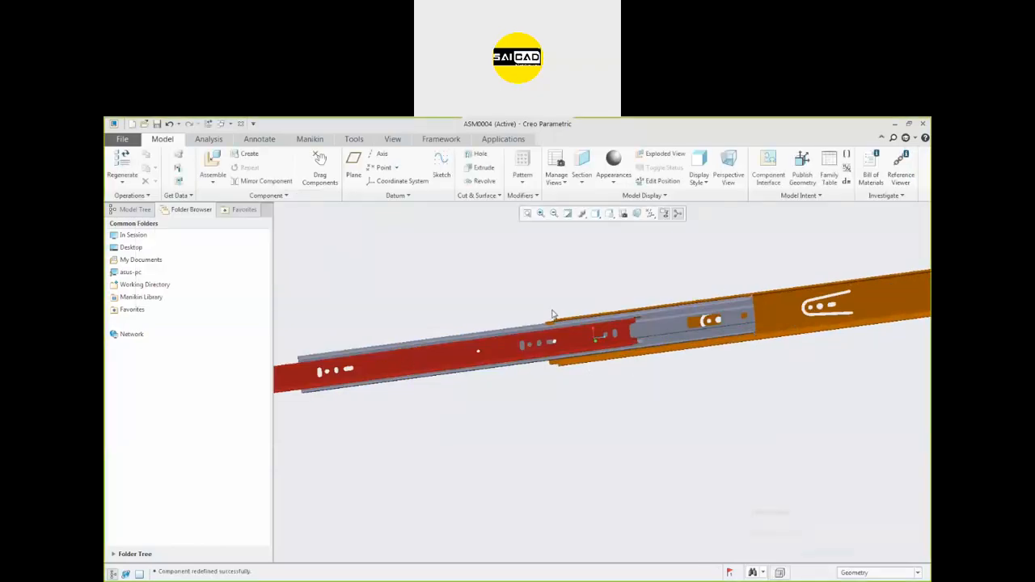
- Move the inner rail away from the other rails with Drag Components to test its planar motion
left_click(320, 170)
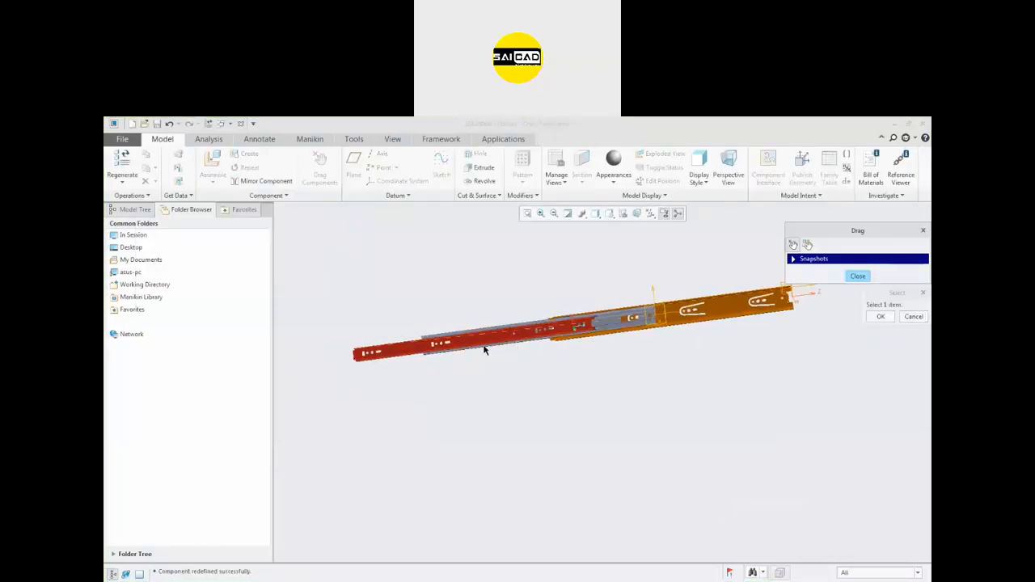
left_click(485, 345)
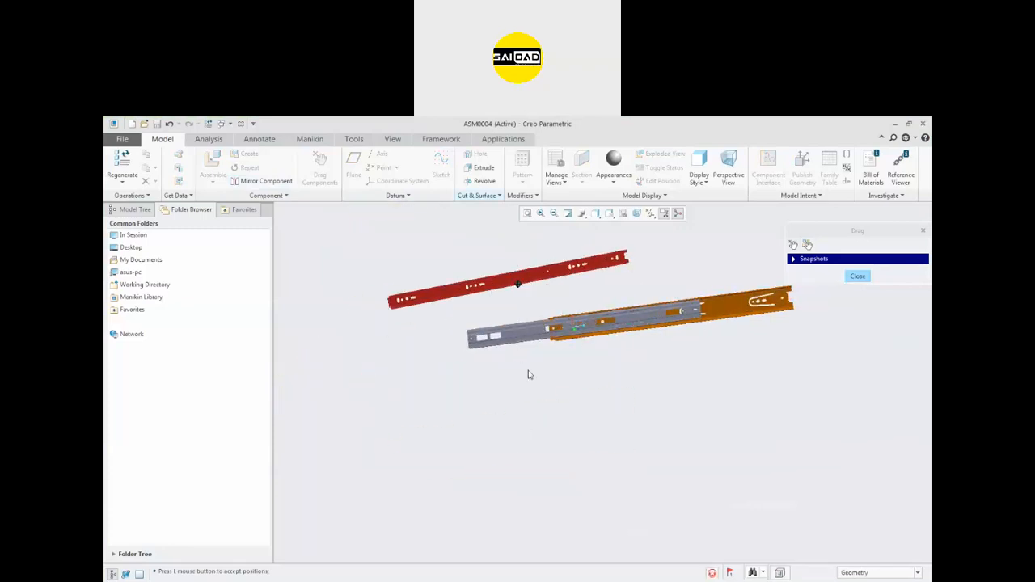
middle_click_drag(530, 363, 589, 282)
left_click(565, 328)
scroll(550, 340, "up", 5)
middle_click_drag(563, 328, 573, 327)
scroll(534, 344, "down", 4)
- Orient the assembly to a side view, reposition the inner rail again within its plane, and finish dragging components
left_click(595, 213)
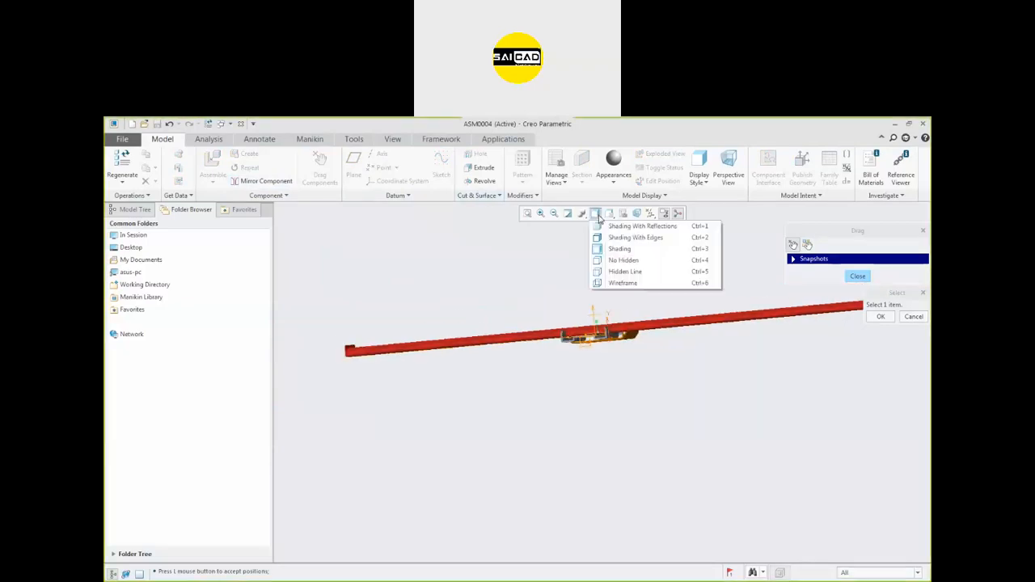
left_click(609, 213)
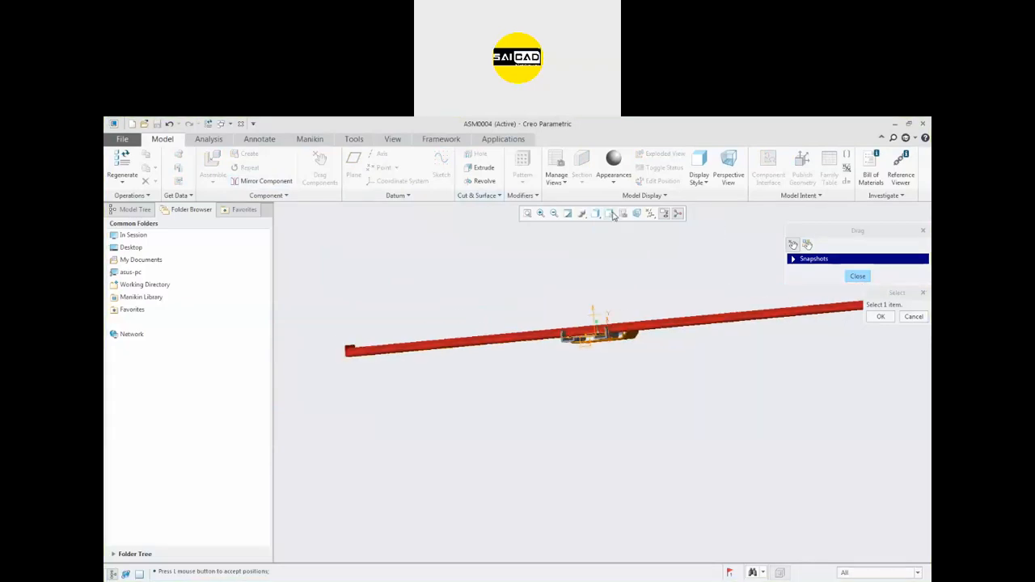
left_click(610, 214)
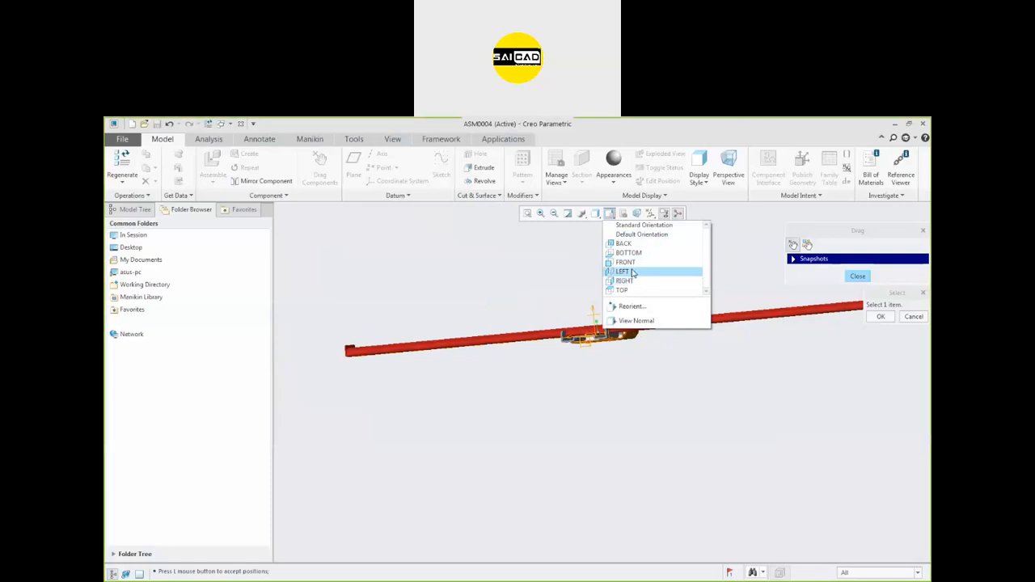
left_click(625, 277)
scroll(656, 389, "up", 3)
left_click(645, 365)
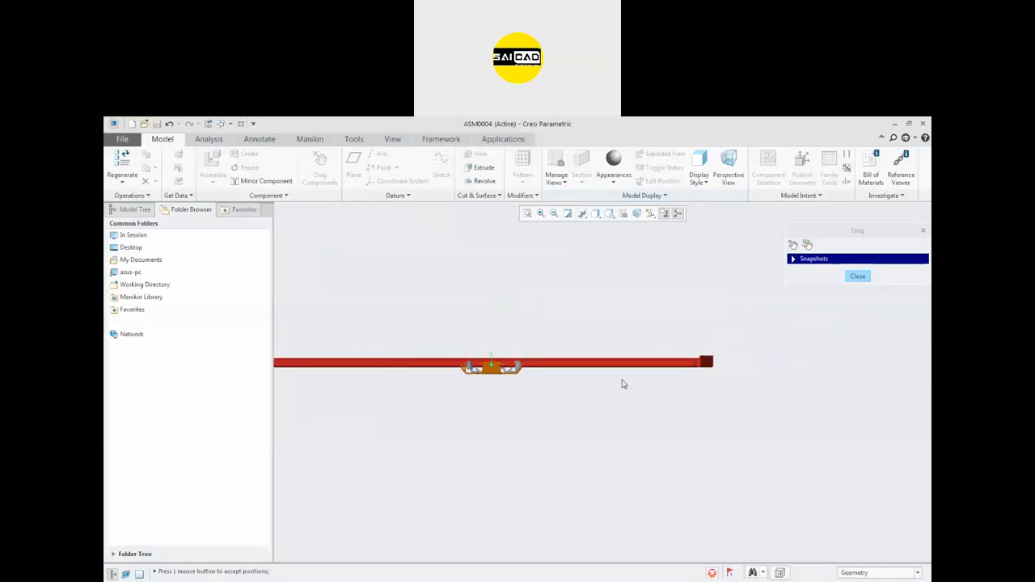
middle_click_drag(642, 366, 555, 364)
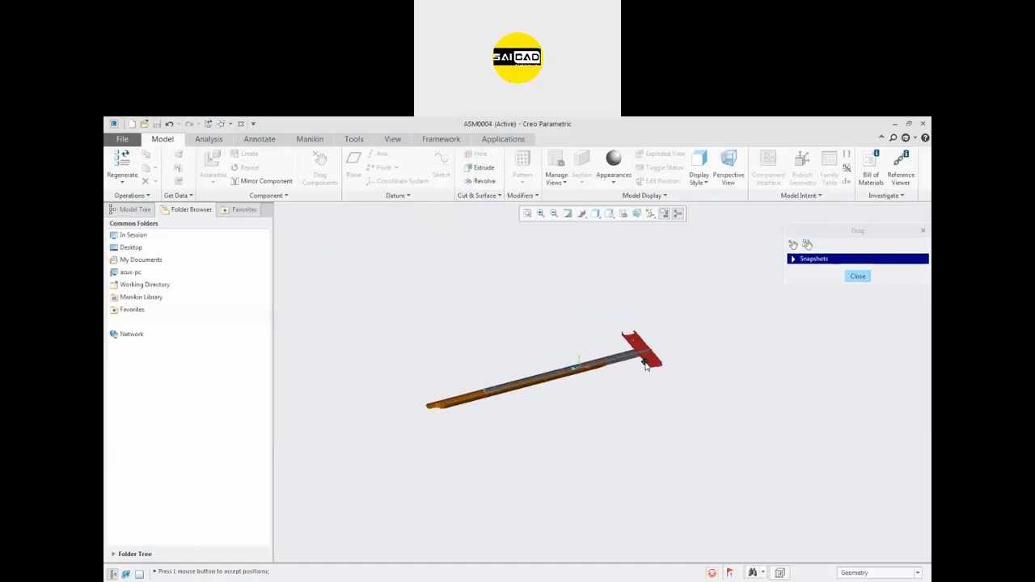
left_click(650, 300)
middle_click_drag(605, 354, 581, 338)
scroll(582, 337, "down", 3)
left_click(862, 276)
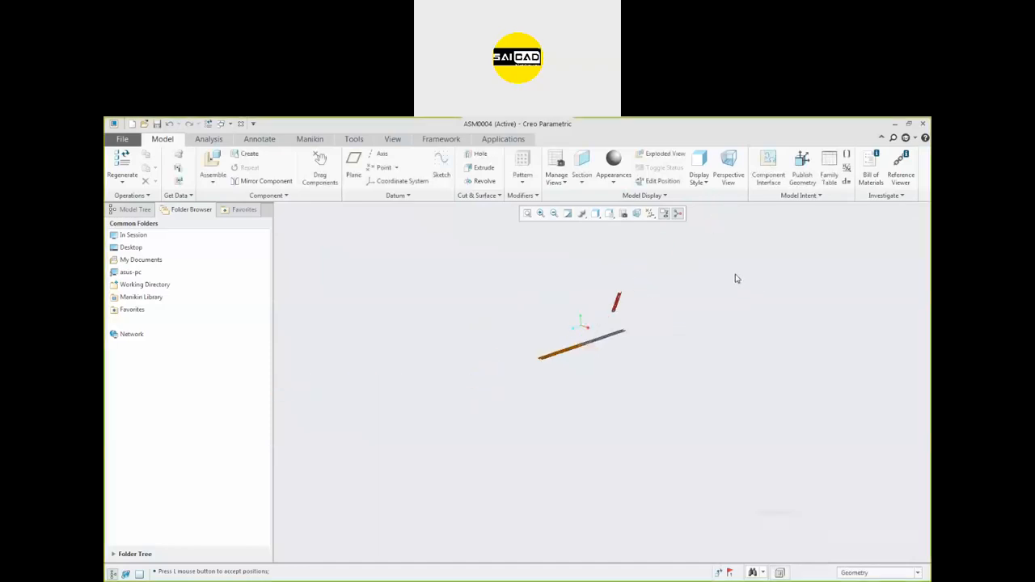
scroll(622, 300, "down", 1)
left_click(617, 310)
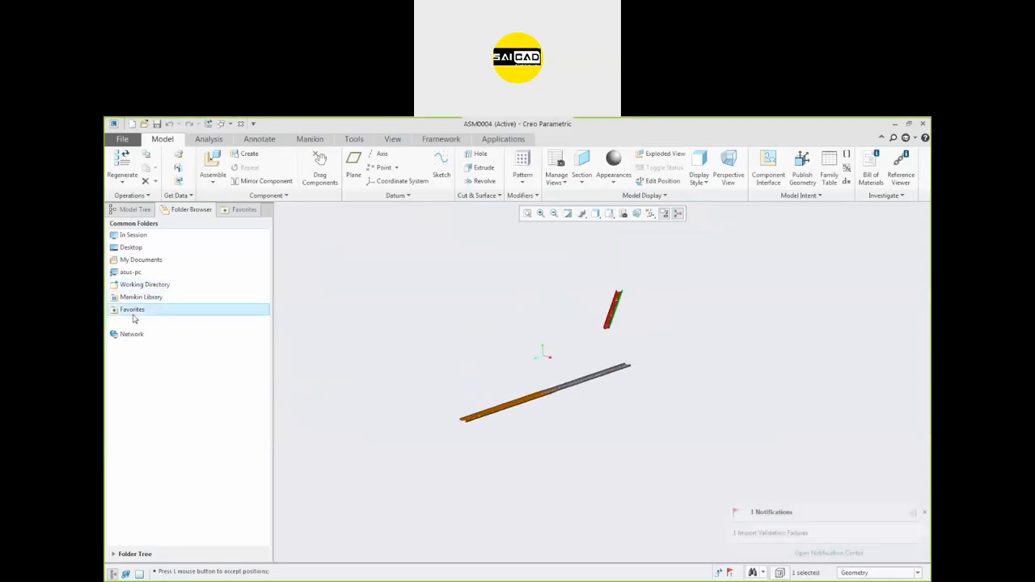
scroll(600, 311, "down", 3)
left_click(645, 288)
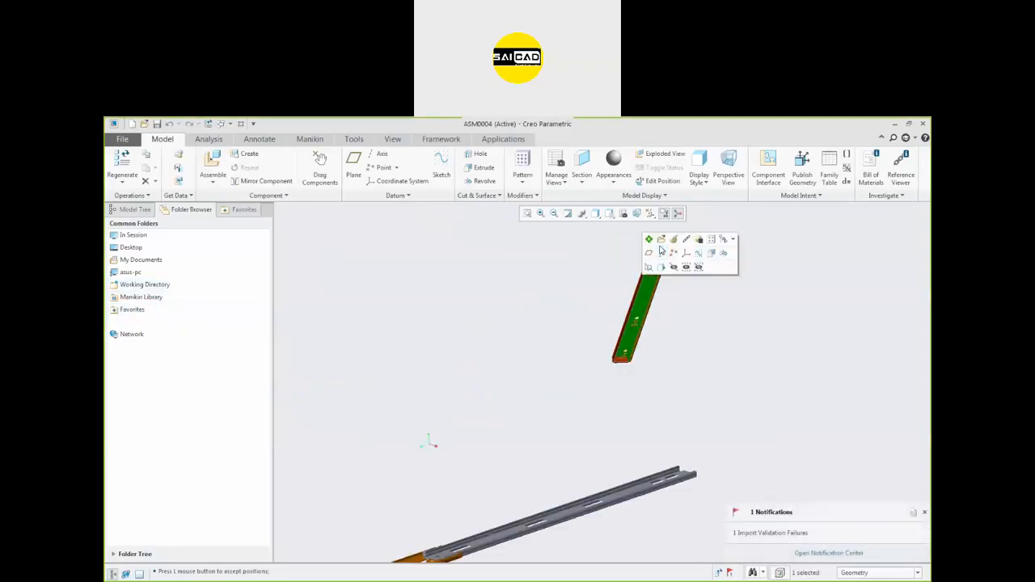
left_click(673, 241)
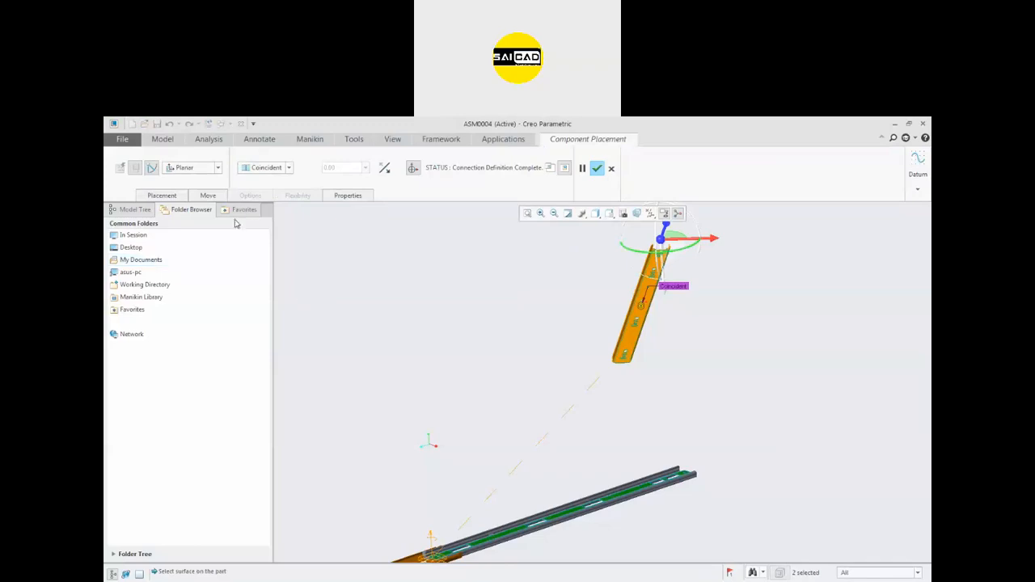
scroll(603, 338, "up", 2)
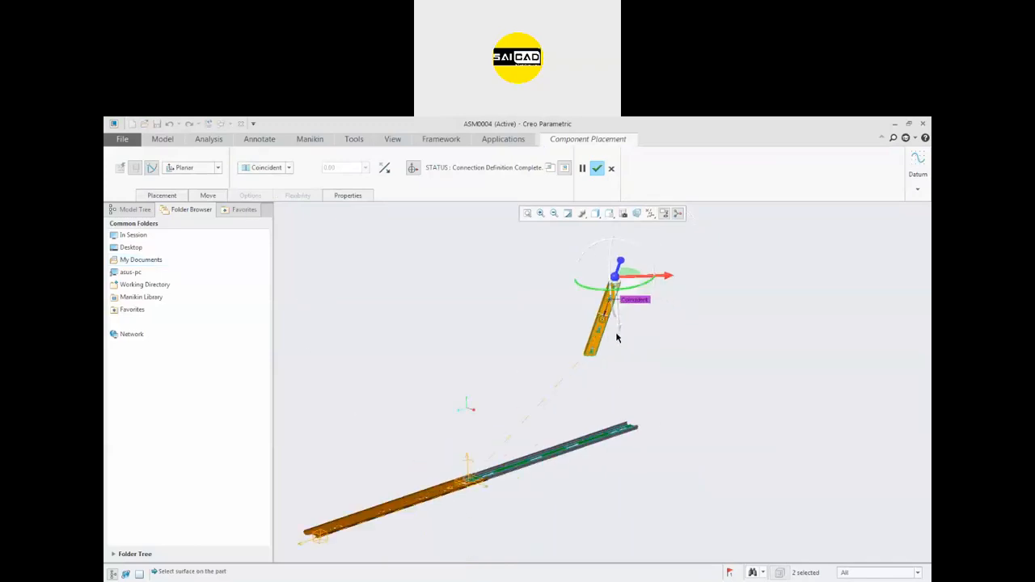
left_click(217, 168)
left_click(183, 198)
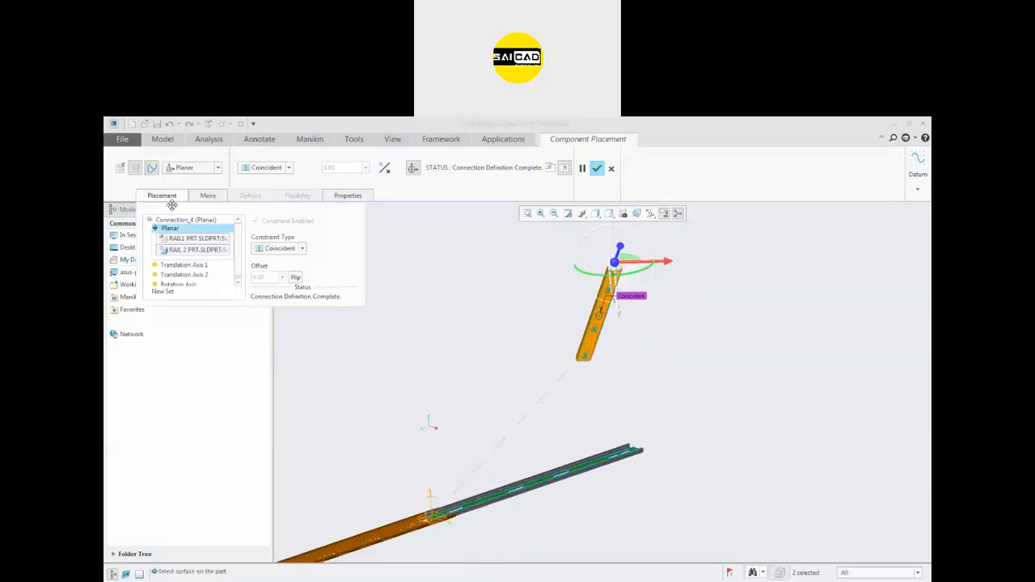
left_click(207, 167)
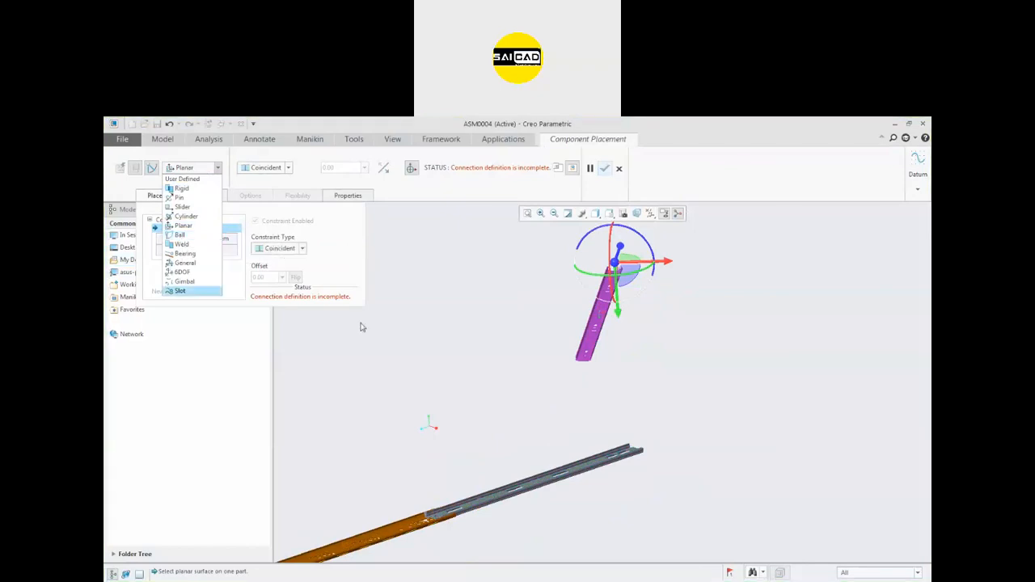
left_click(619, 169)
left_click(619, 169)
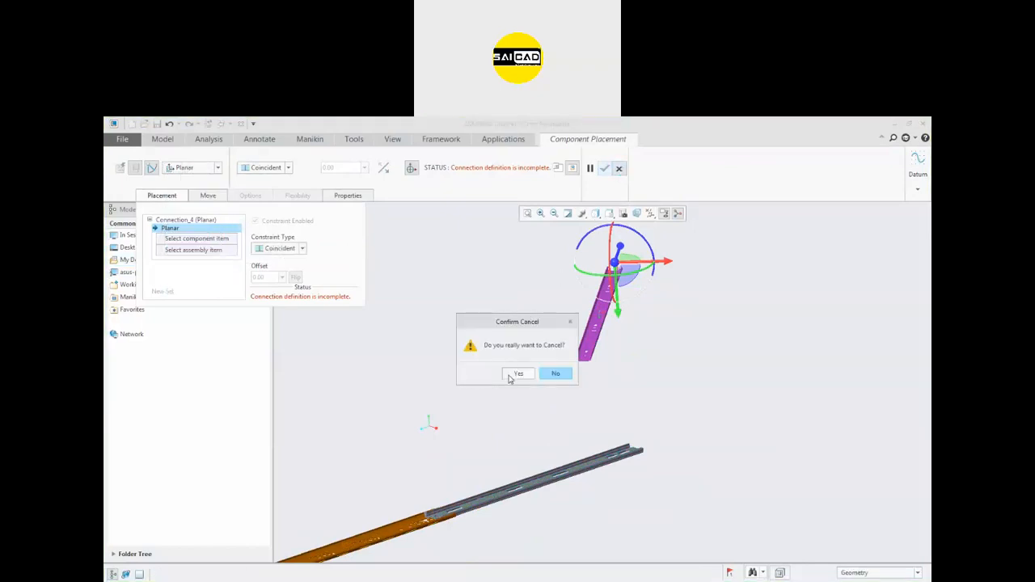
left_click(516, 374)
key("ctrl+o")
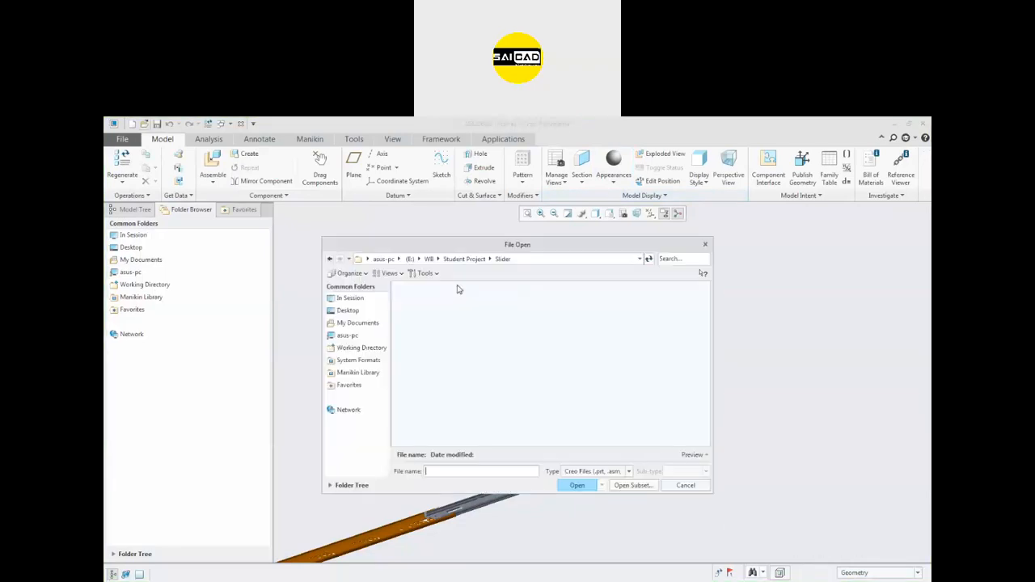
left_click(705, 245)
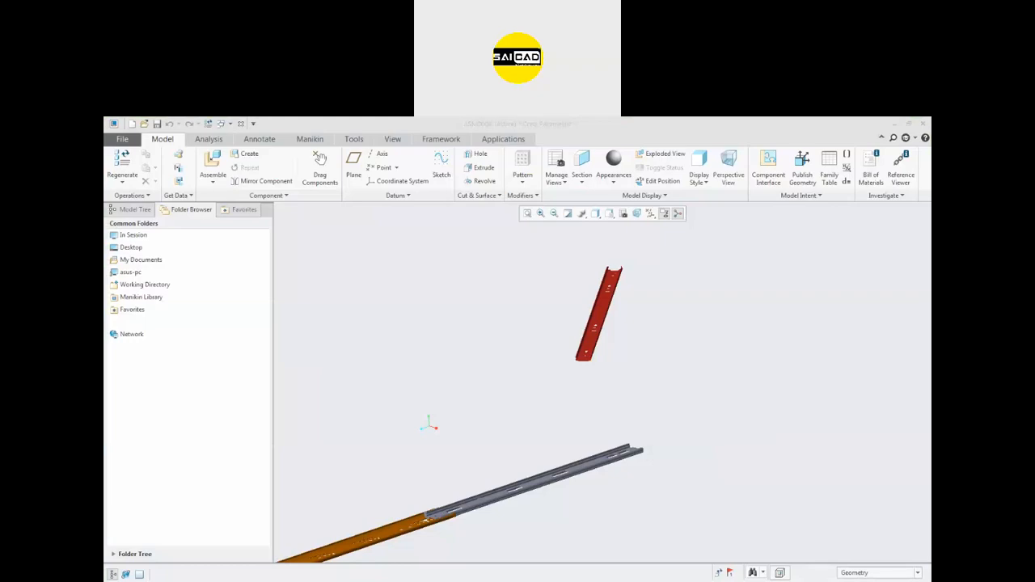
- Close the rail assembly and set H:\Autodesk\Presentation Videos\projects\Suspension as the working directory
left_click(240, 124)
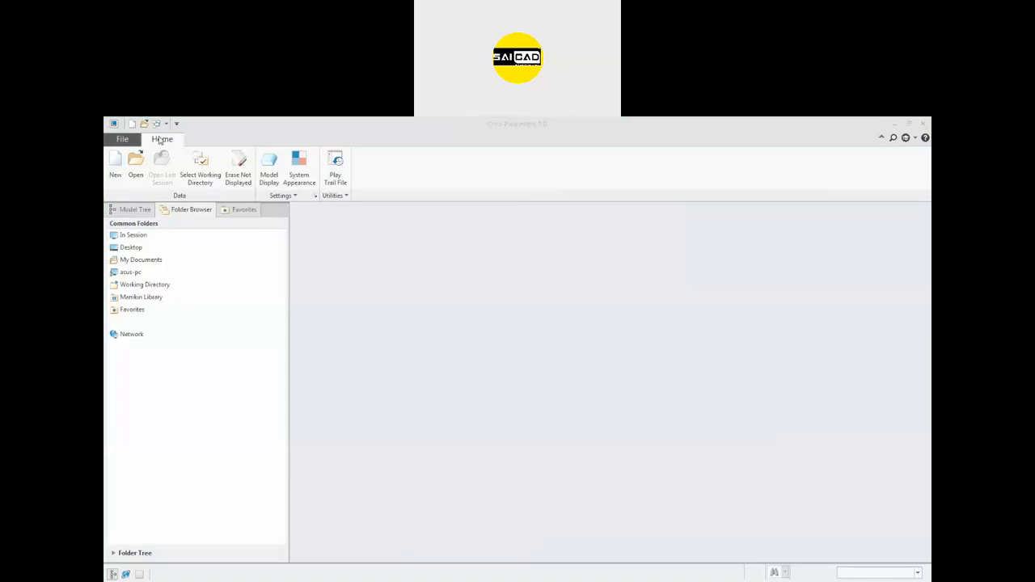
left_click(135, 167)
left_click(548, 259)
type("H:\\Autodesk\\Presentation Videos\\projects\\Suspension")
key("Return")
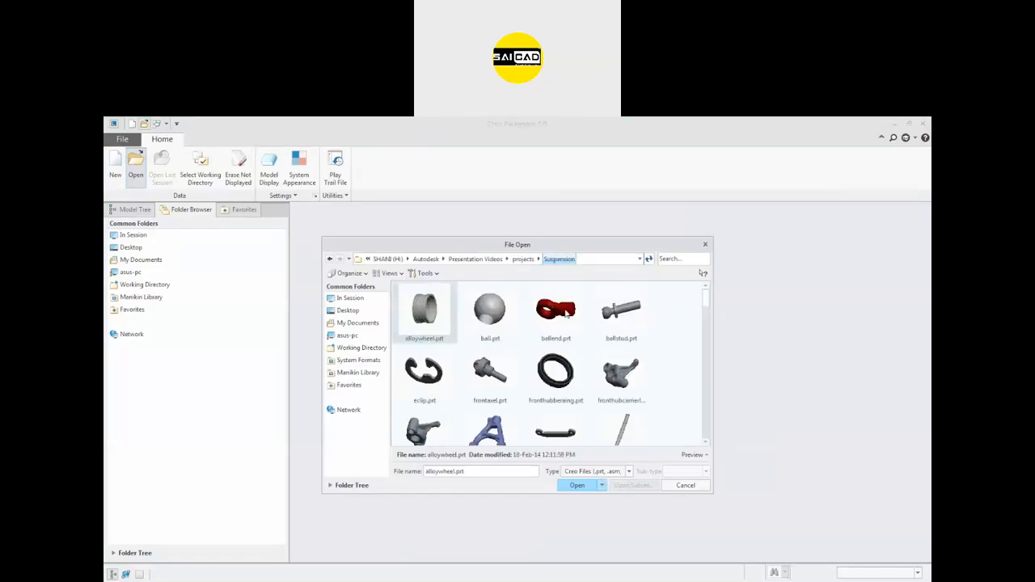
left_click(523, 259)
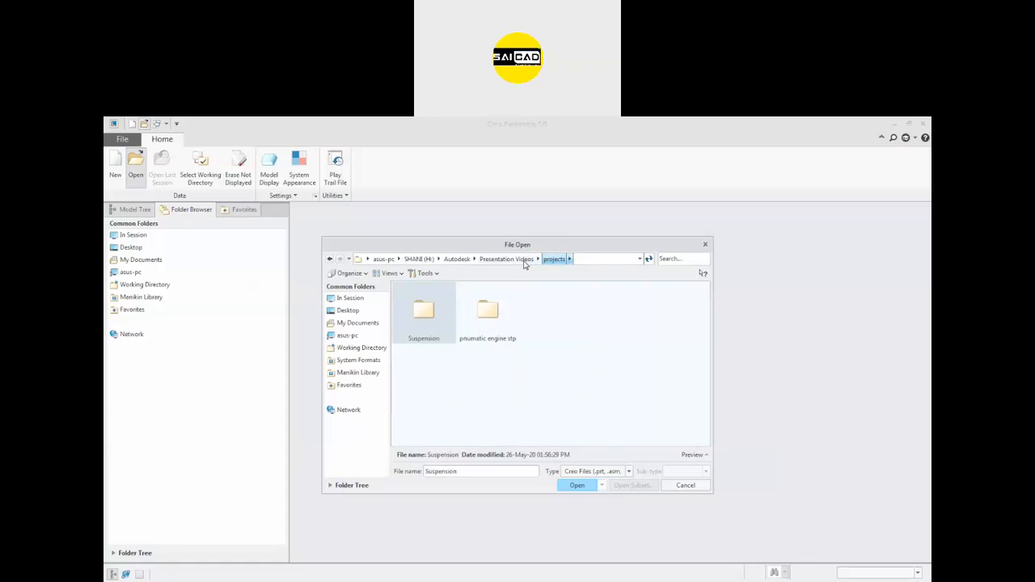
right_click(432, 318)
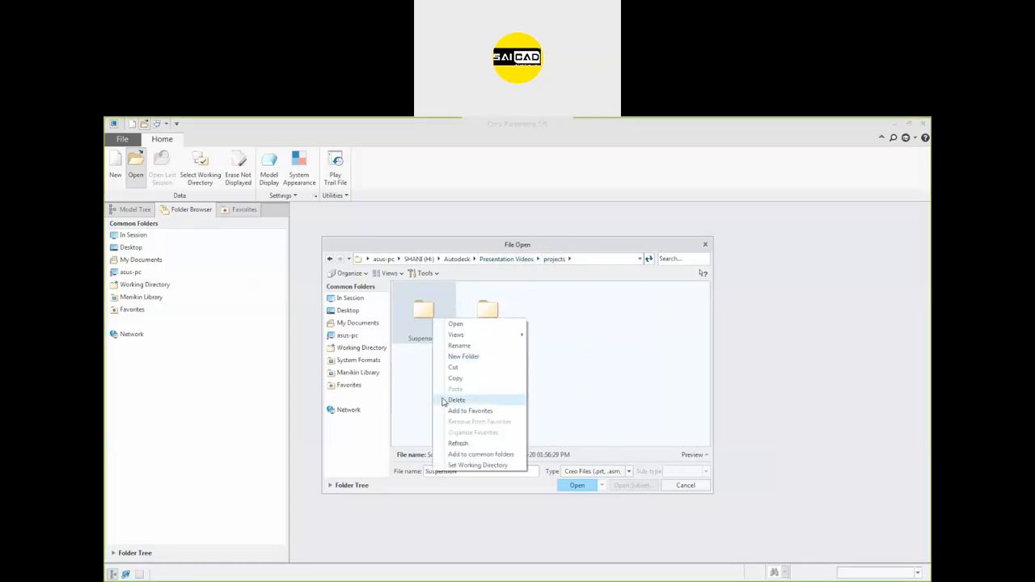
left_click(469, 465)
- Open the suspension assembly from the Suspension folder, limiting the file type to Assembly (*.asm)
double_click(431, 328)
left_click(556, 372)
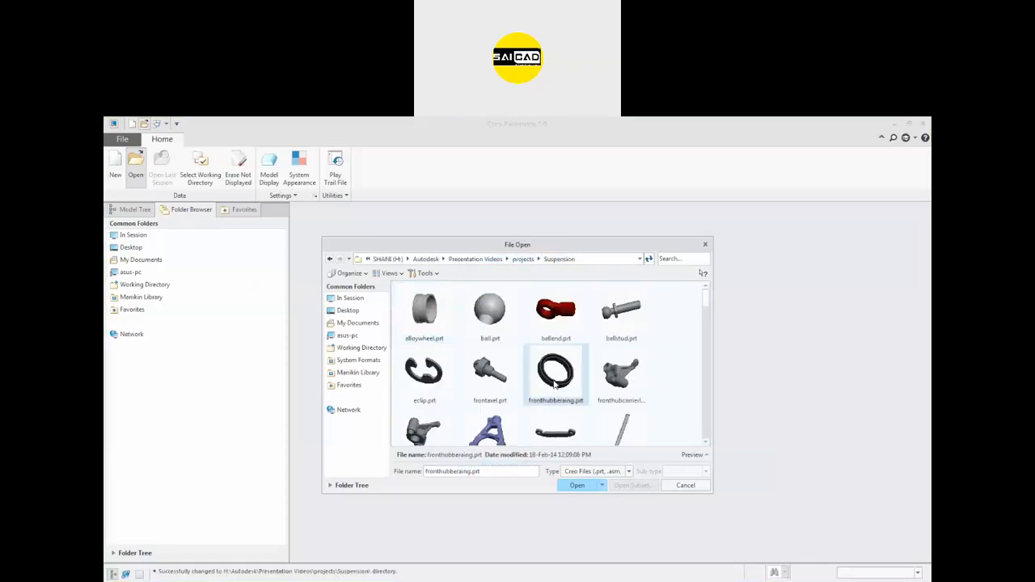
left_click(606, 472)
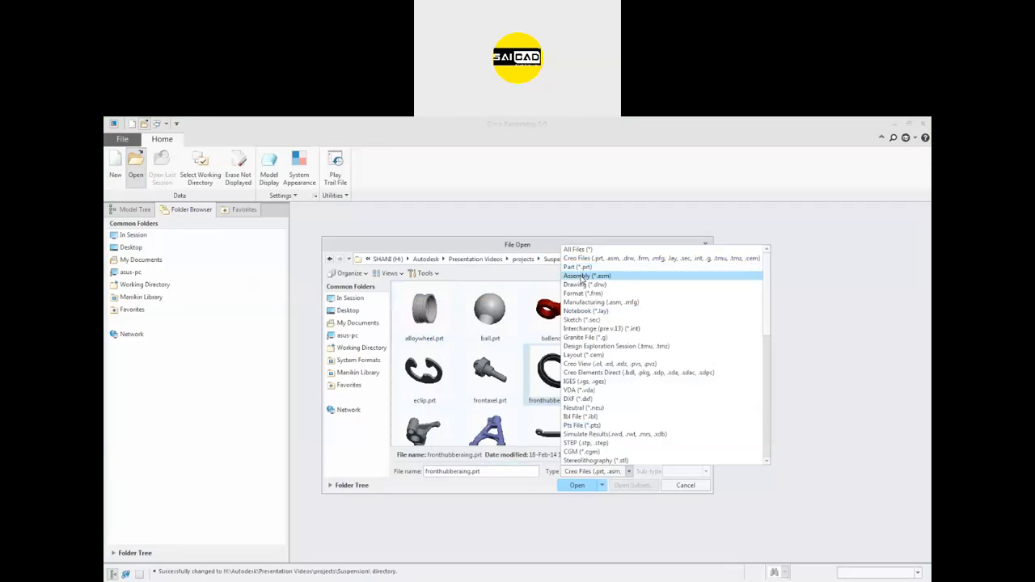
left_click(583, 276)
double_click(613, 316)
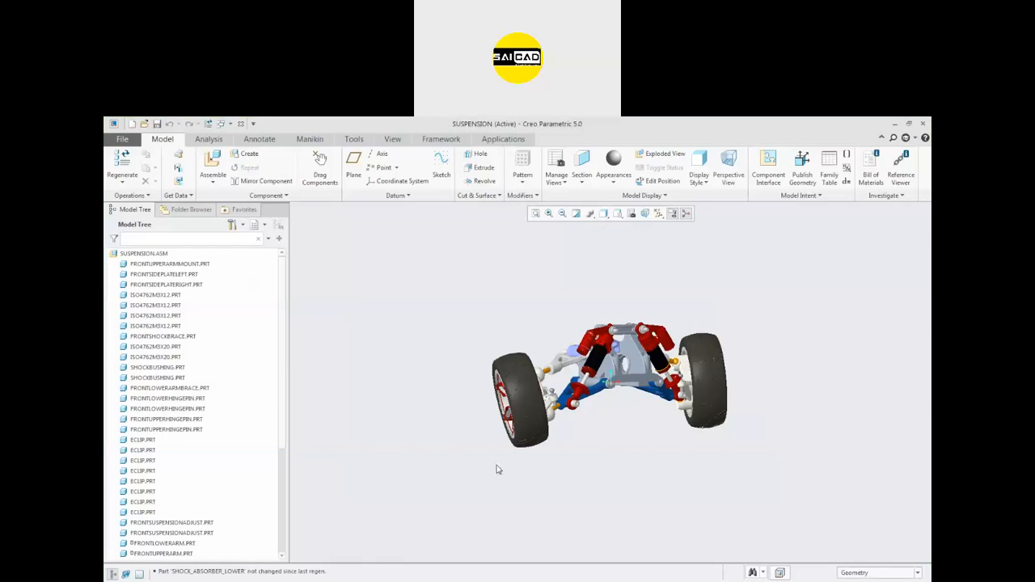
scroll(680, 408, "down", 8)
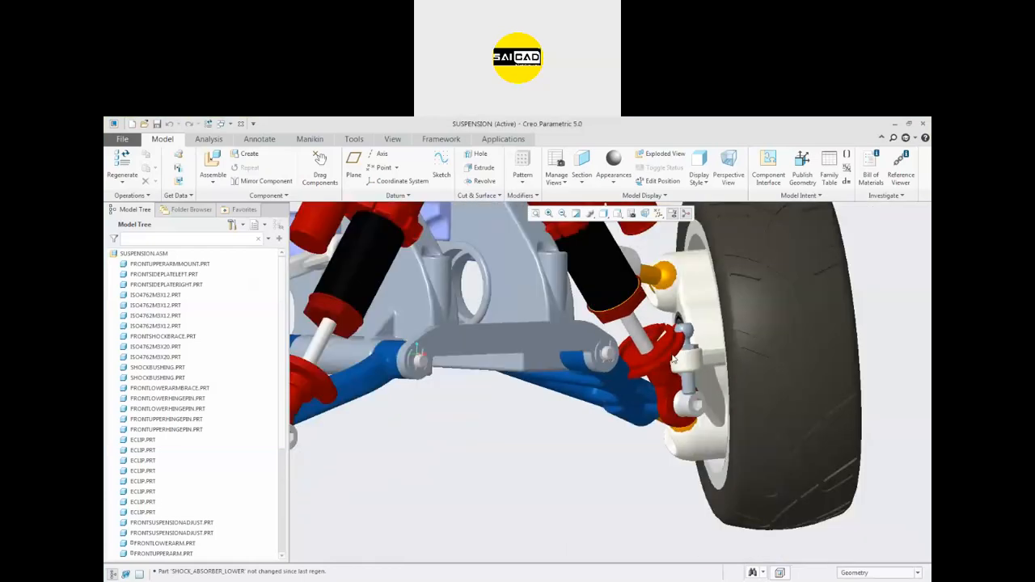
- Inspect the suspension joints, move the front wheel with Drag Components to test its motion, and finish dragging
scroll(691, 402, "down", 3)
scroll(712, 271, "down", 4)
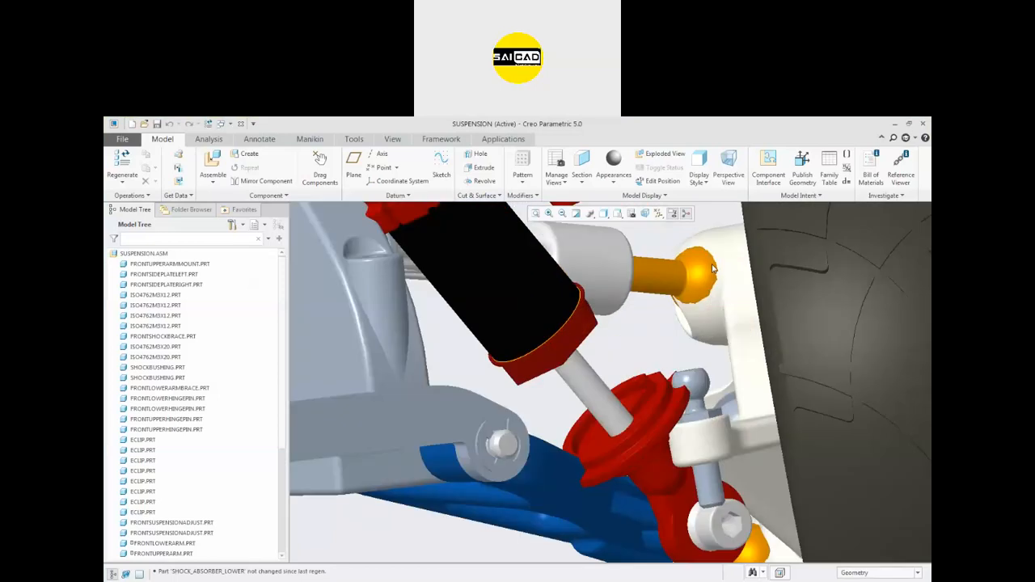
scroll(713, 269, "up", 10)
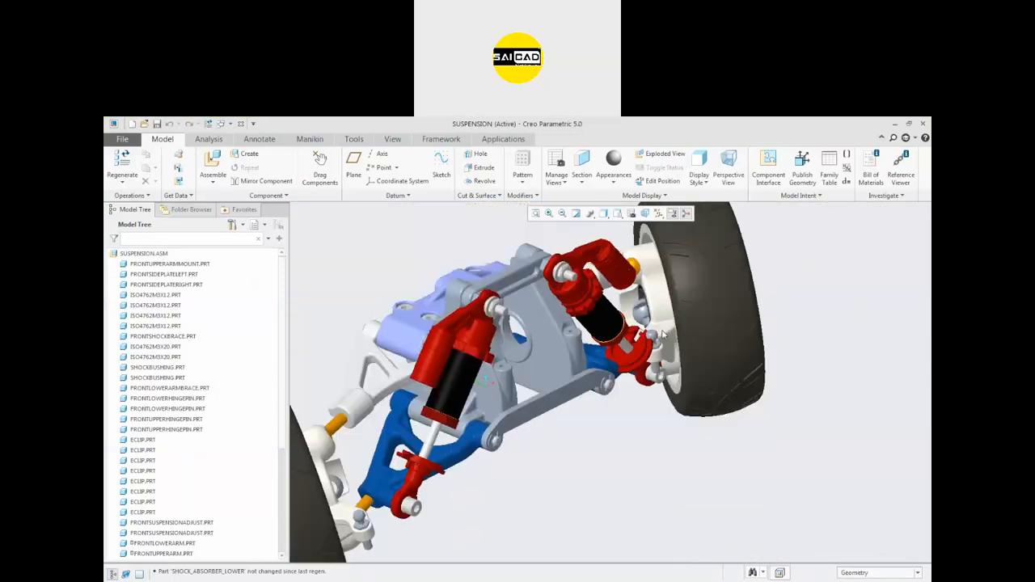
middle_click_drag(612, 325, 671, 355)
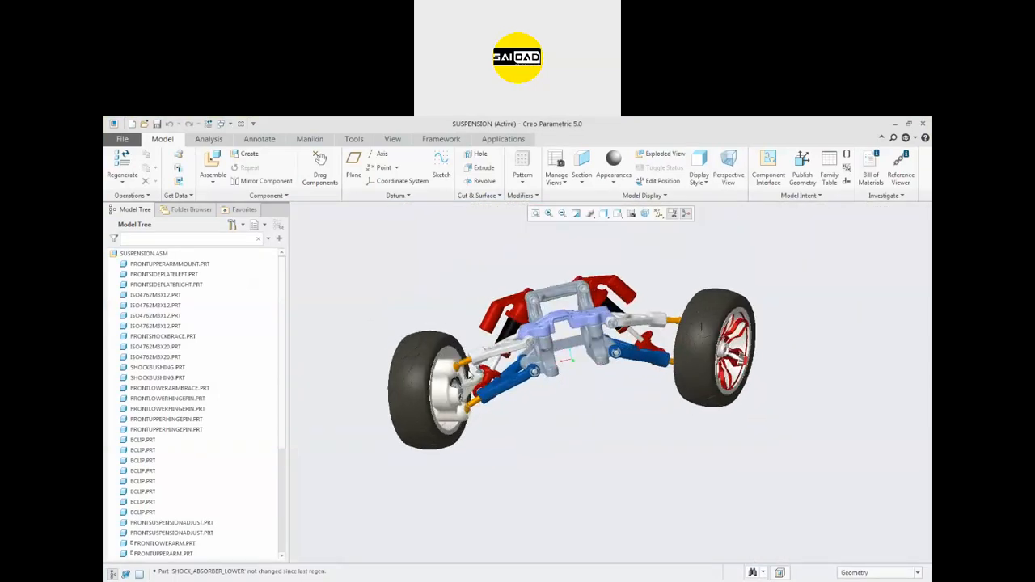
scroll(468, 372, "down", 8)
scroll(454, 330, "up", 8)
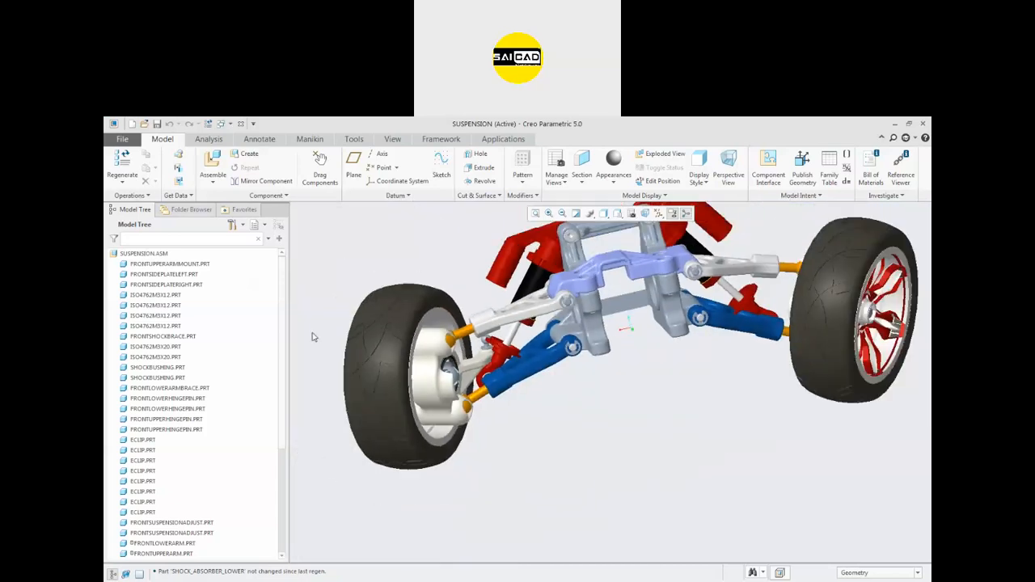
left_click(320, 165)
scroll(372, 383, "down", 5)
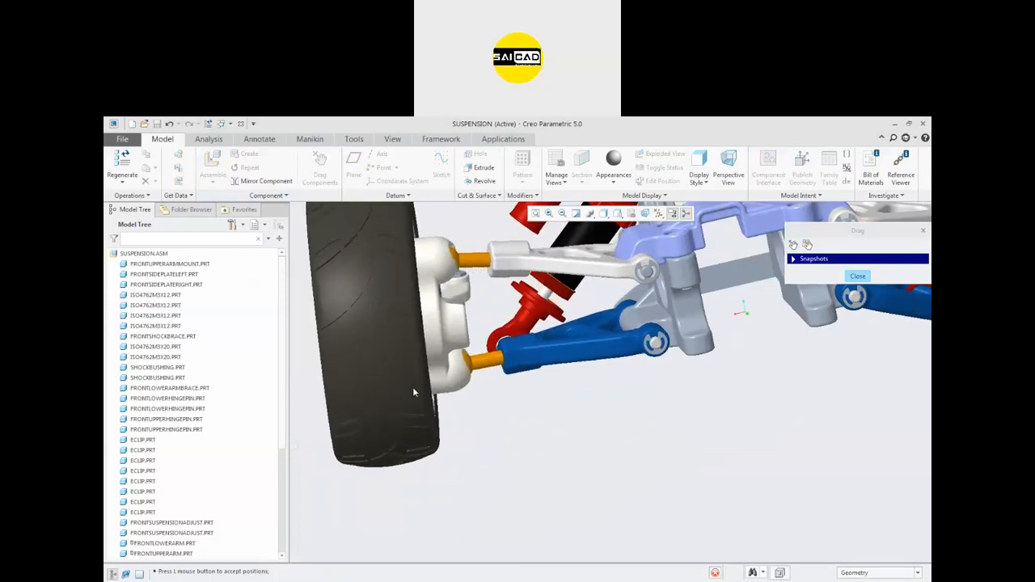
left_click(392, 416)
scroll(392, 416, "up", 2)
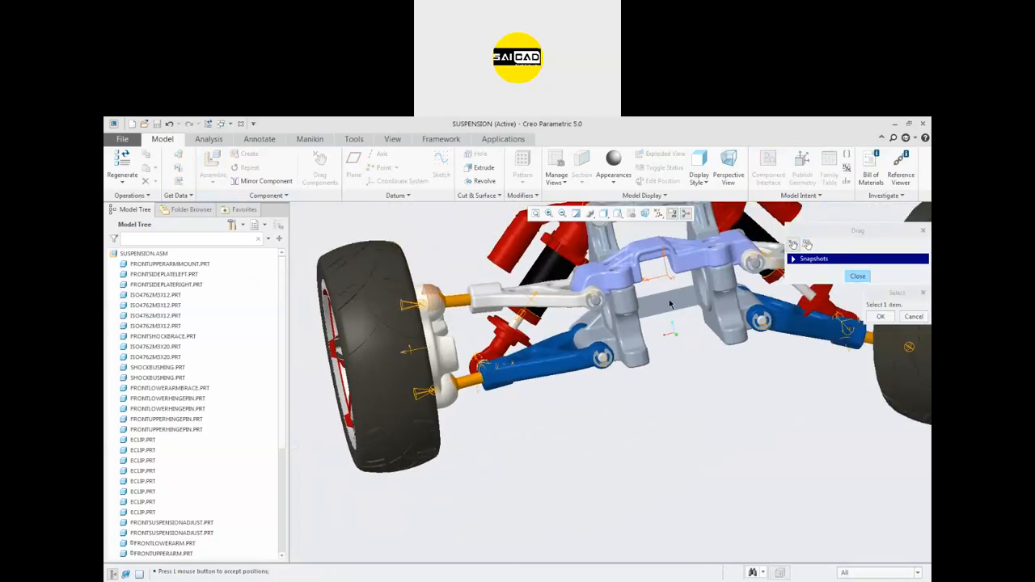
left_click(881, 318)
left_click(858, 278)
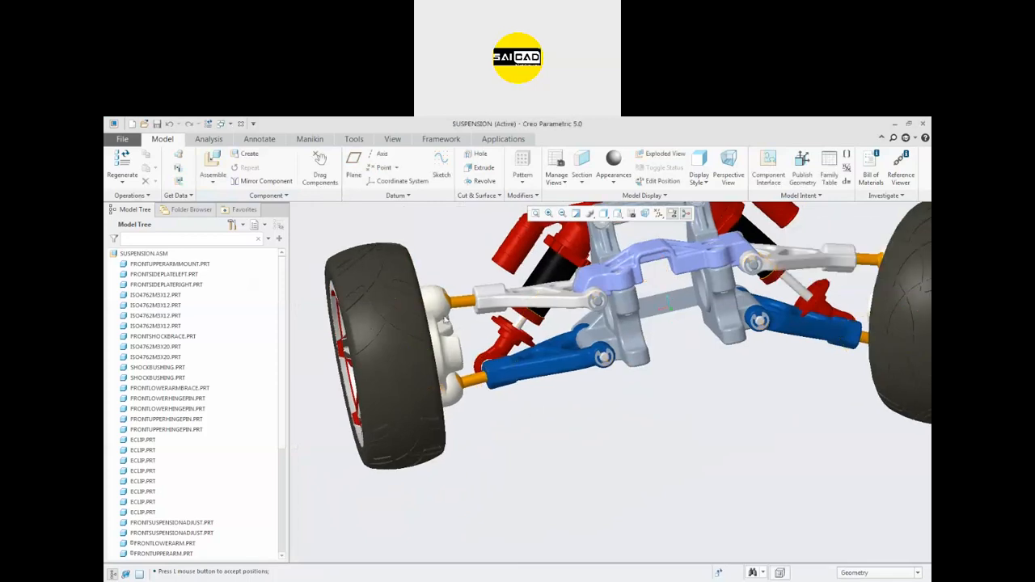
- Check the placement constraints of FRONTHUBCARRIERRIGHT.PRT in its definition and close the definition
left_click(438, 308)
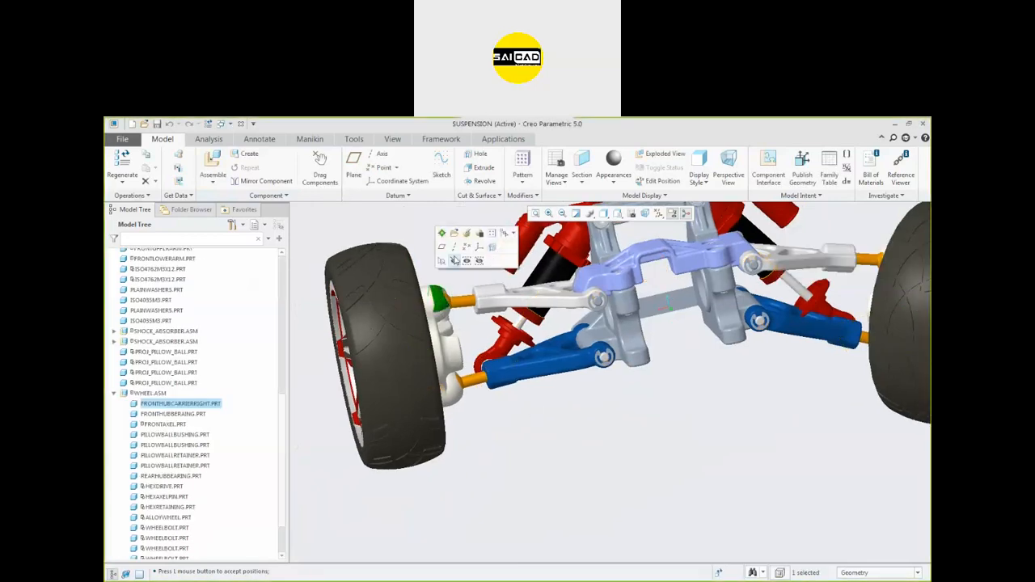
left_click(465, 235)
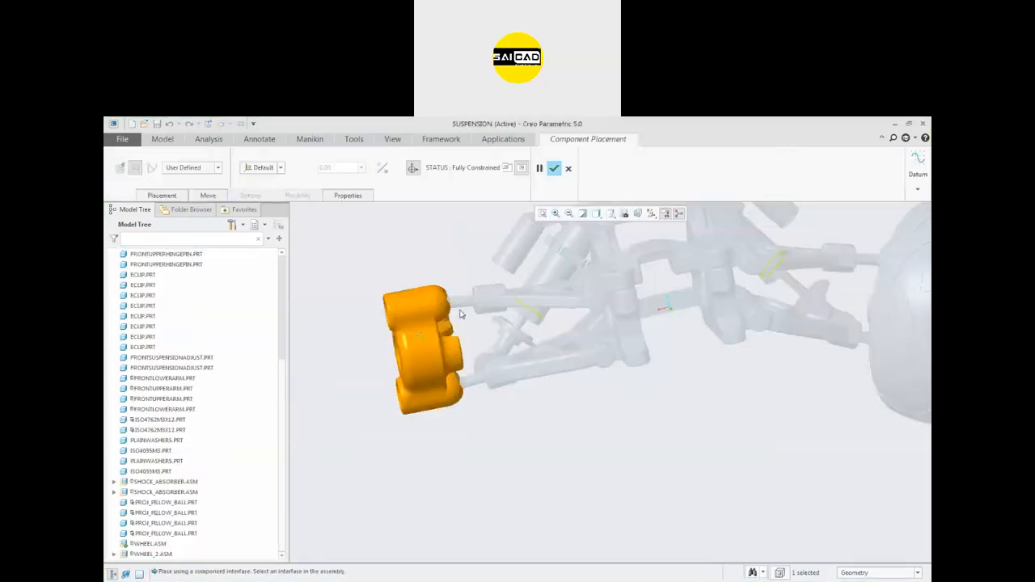
scroll(462, 317, "down", 3)
scroll(502, 345, "up", 3)
left_click(162, 195)
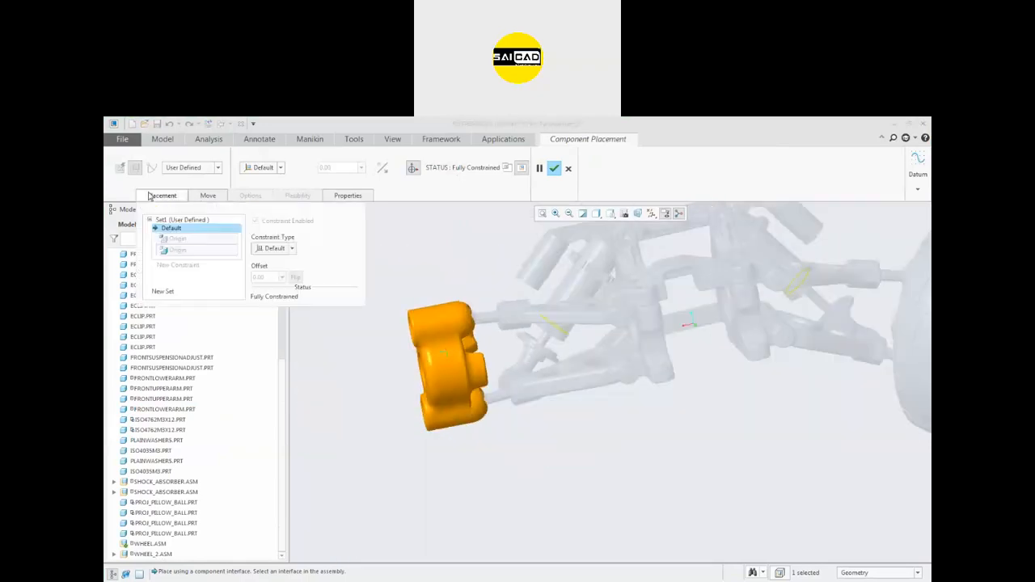
left_click(554, 168)
left_click(473, 261)
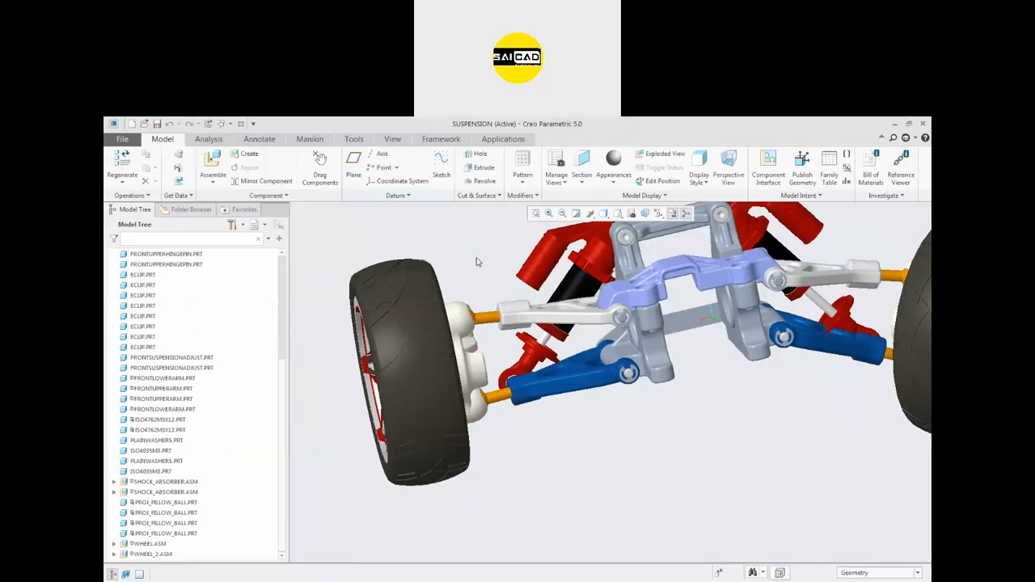
- Edit the definition of WHEEL.ASM and review the placement references of its Ball connection at the upper arm
left_click(465, 313)
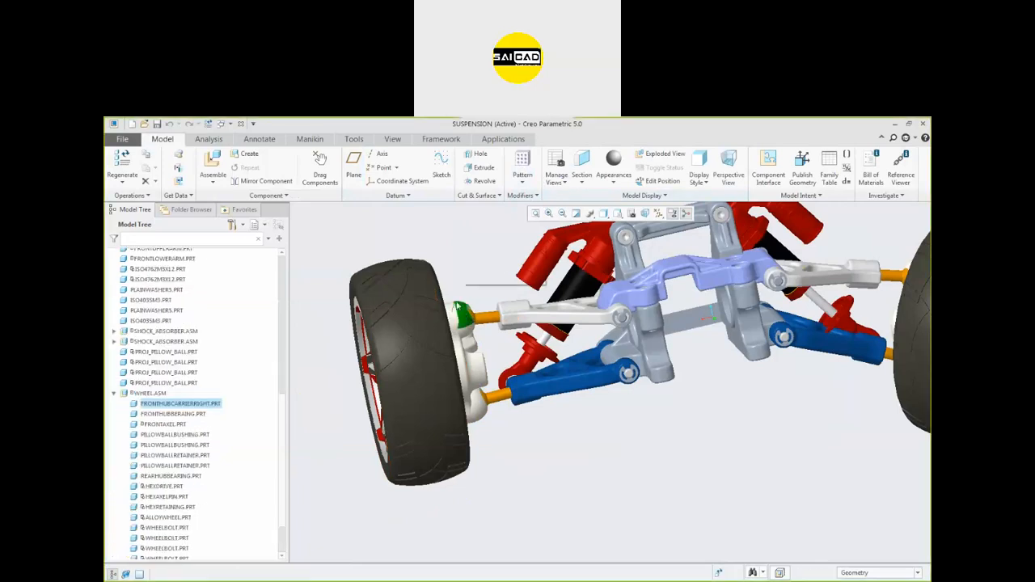
left_click(154, 394)
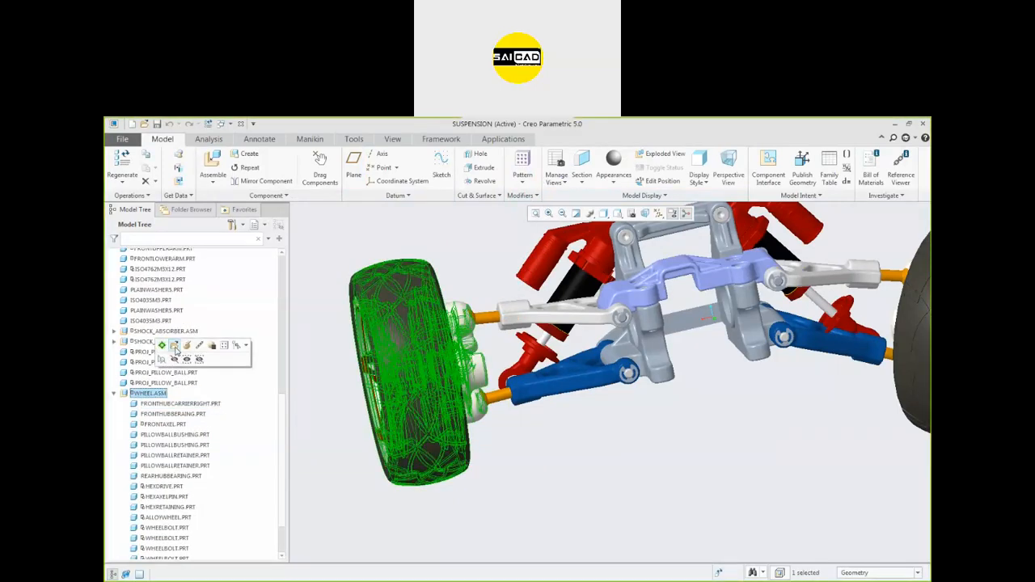
left_click(175, 346)
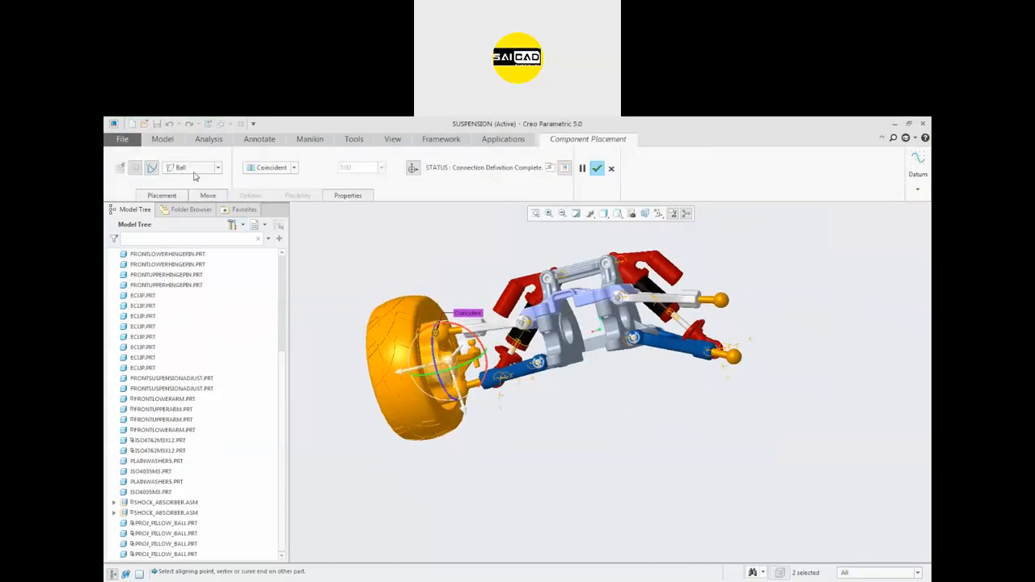
left_click(162, 195)
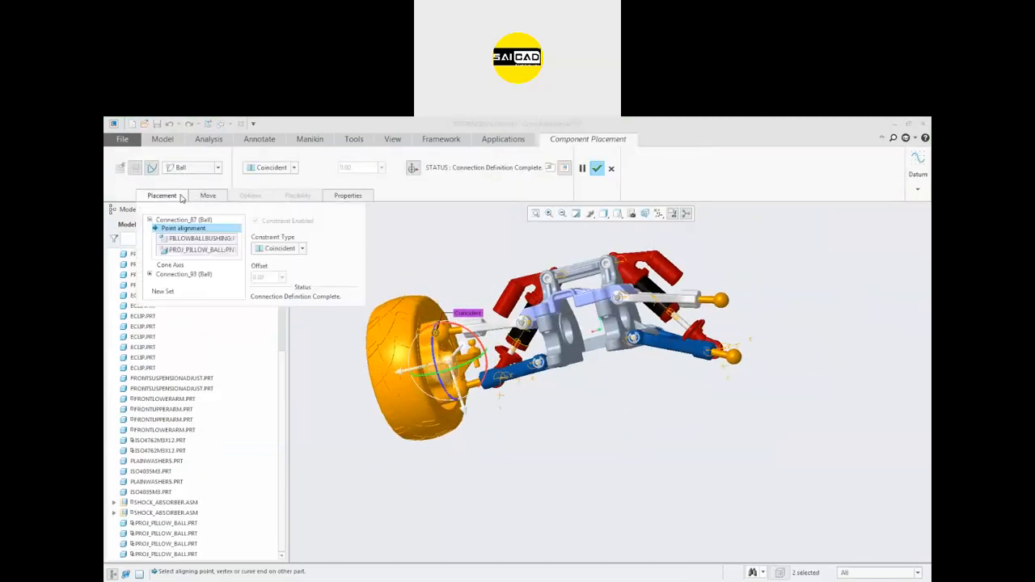
scroll(451, 287, "up", 3)
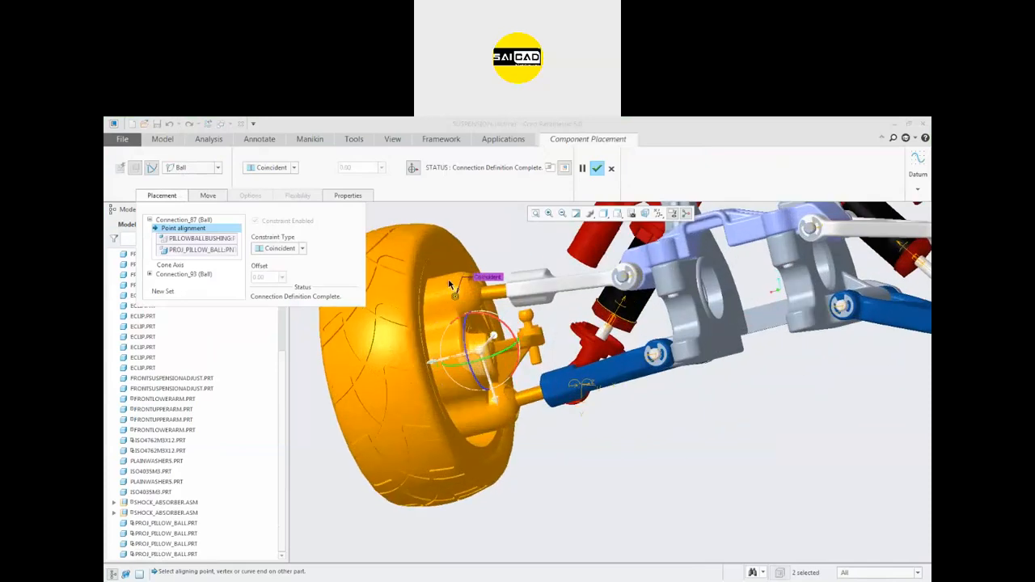
scroll(521, 309, "up", 3)
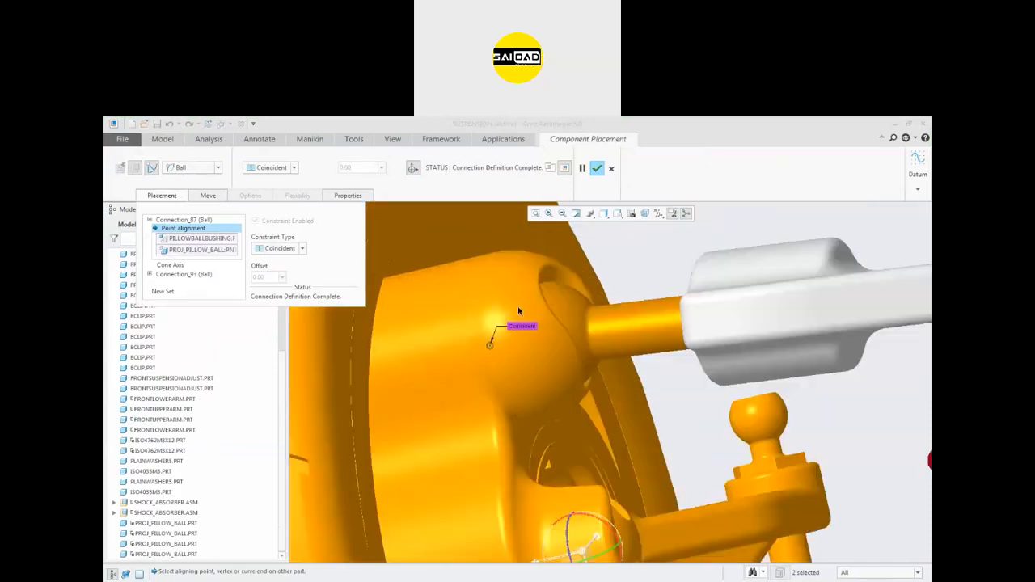
scroll(518, 306, "down", 2)
- Delete Connection_87 and the point alignment of Connection_93, and move the wheel away from the suspension arms
right_click(196, 221)
left_click(214, 225)
scroll(594, 338, "down", 4)
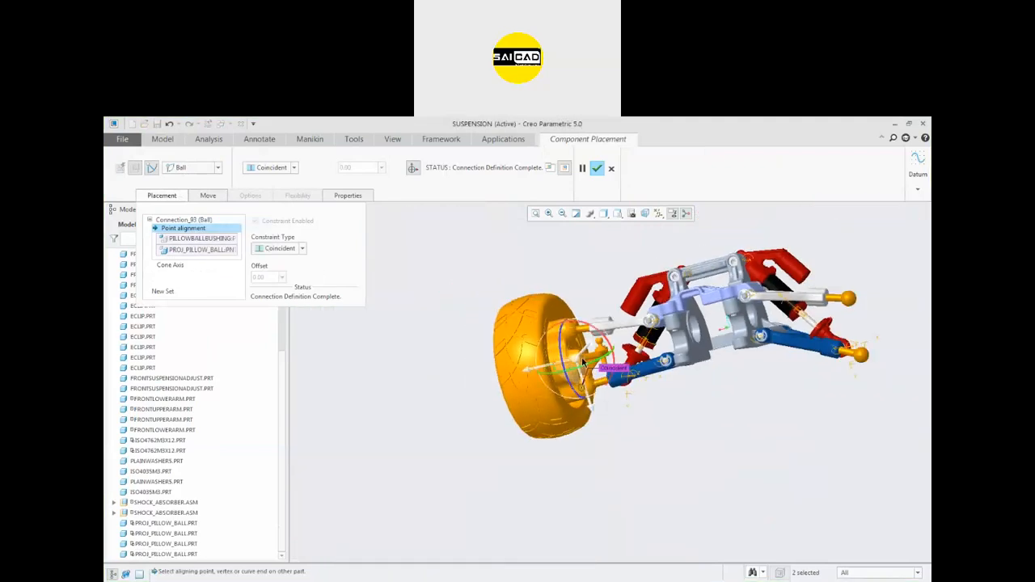
right_click(175, 228)
left_click(197, 230)
left_click_drag(531, 372, 413, 402)
scroll(502, 284, "up", 5)
- Turn on datum point display and examine the arms' pillow balls and the matching sockets on the wheel
left_click(659, 213)
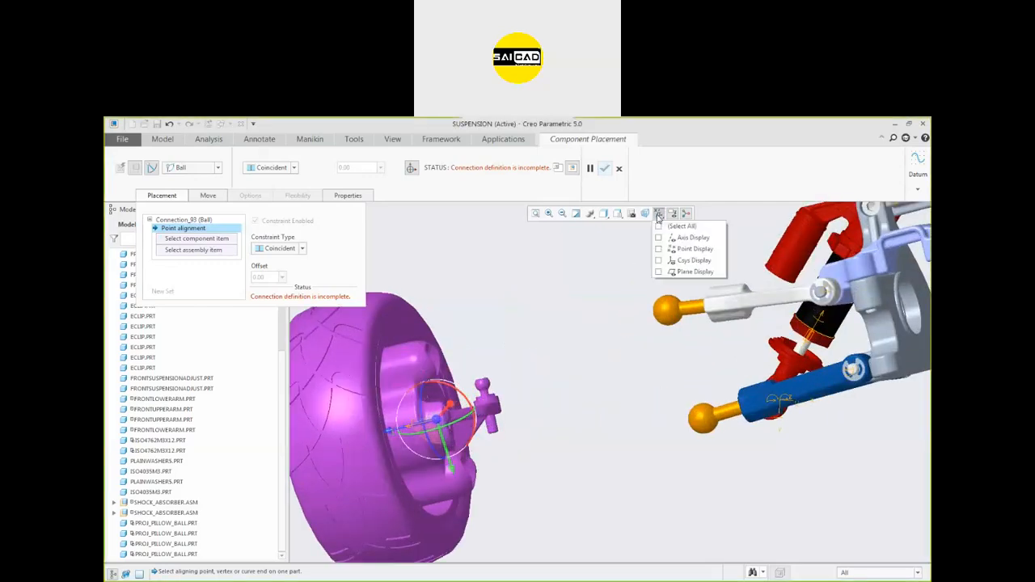
left_click(658, 249)
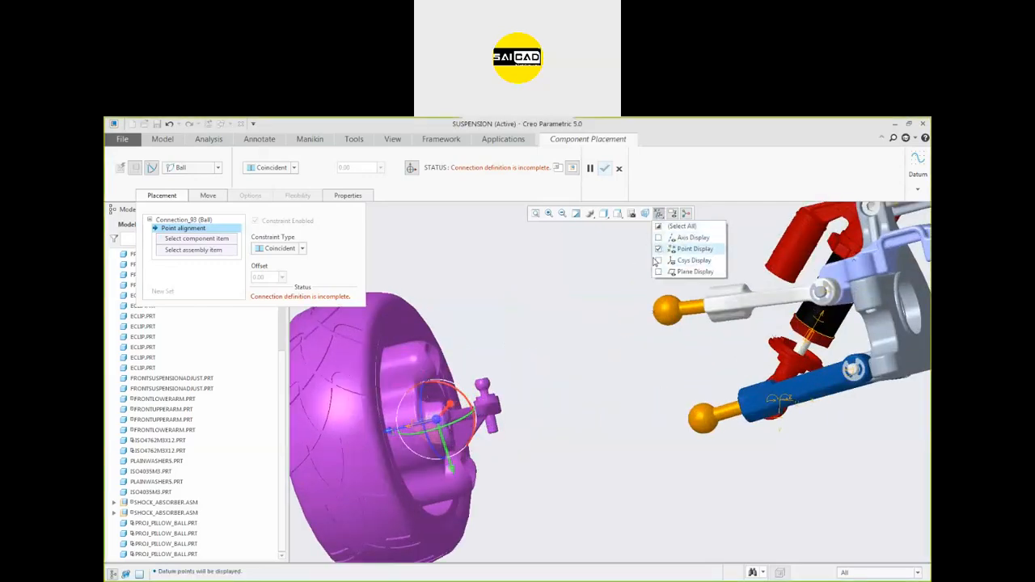
scroll(660, 315, "up", 3)
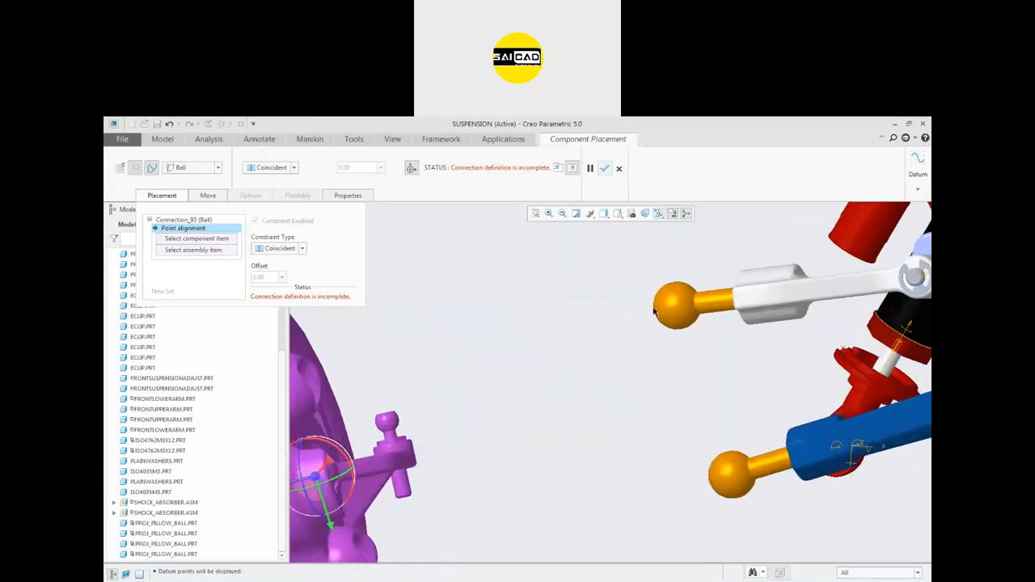
scroll(655, 312, "down", 4)
scroll(440, 348, "up", 4)
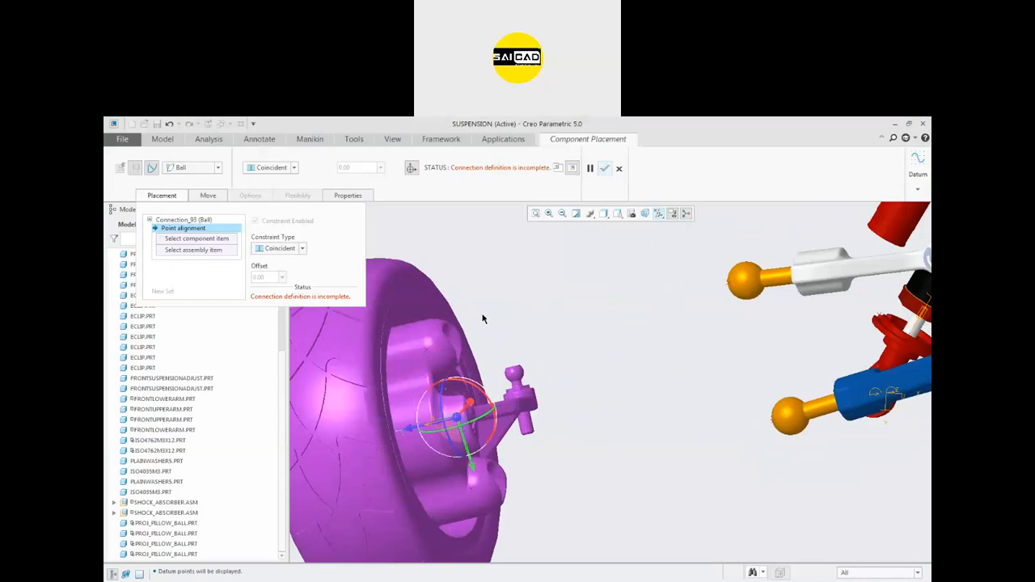
scroll(700, 300, "up", 2)
scroll(680, 300, "down", 3)
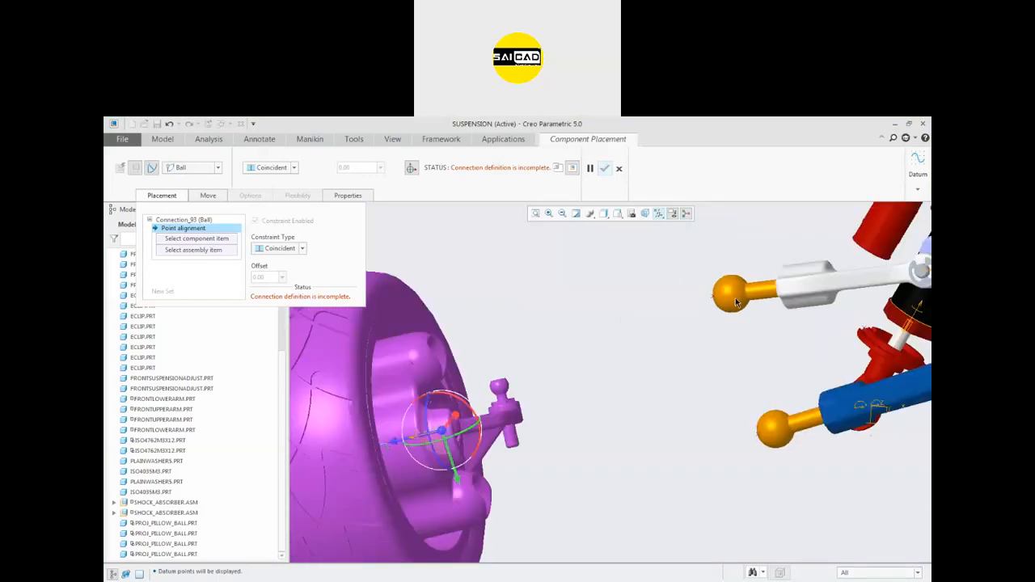
scroll(734, 296, "up", 2)
scroll(732, 297, "down", 3)
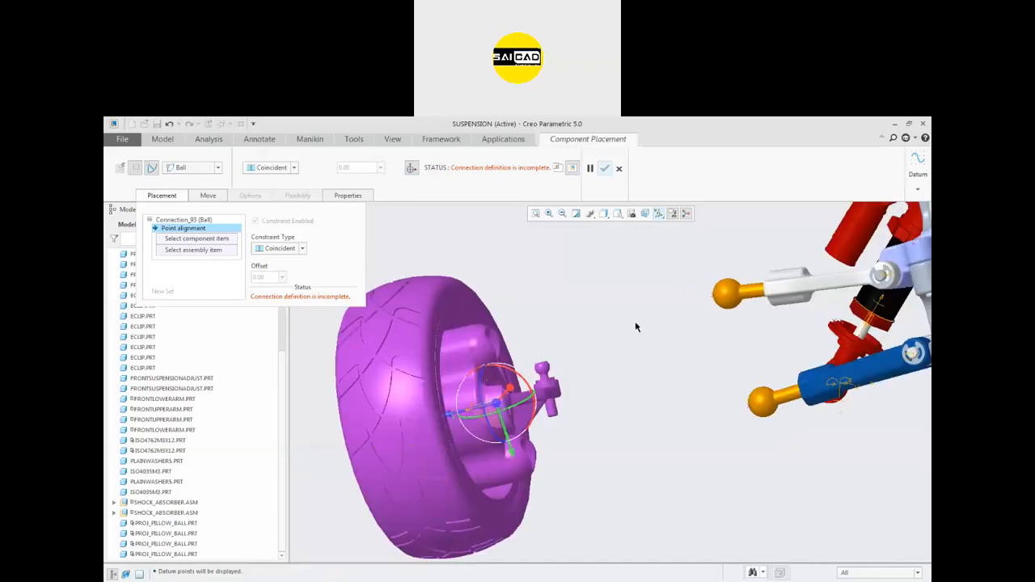
scroll(568, 337, "up", 1)
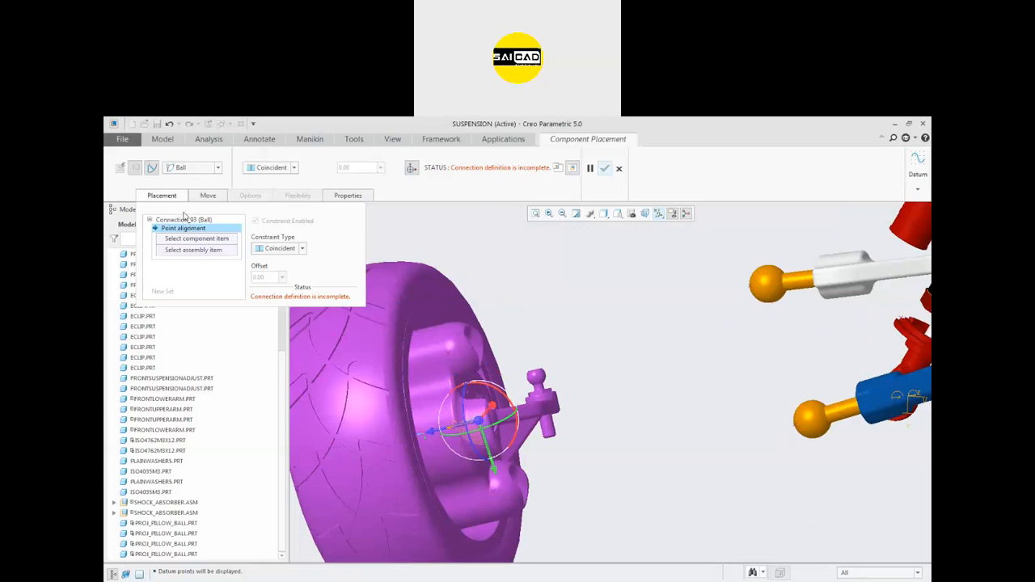
- Align the wheel's upper pillow ball bushing point with the upper arm's pillow ball point, and rotate the wheel about this Ball connection
left_click(184, 170)
left_click(184, 170)
left_click(192, 239)
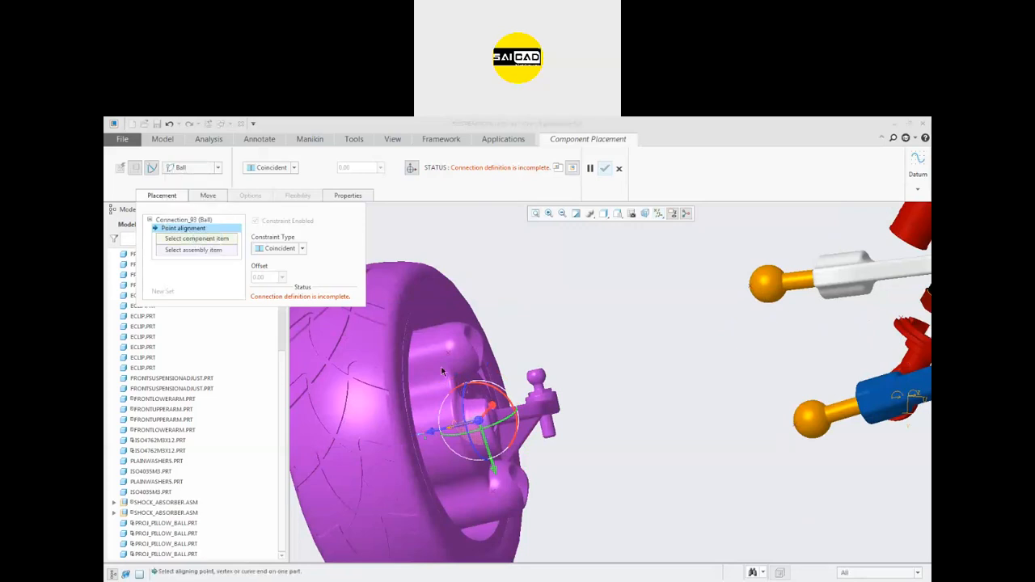
left_click(448, 351)
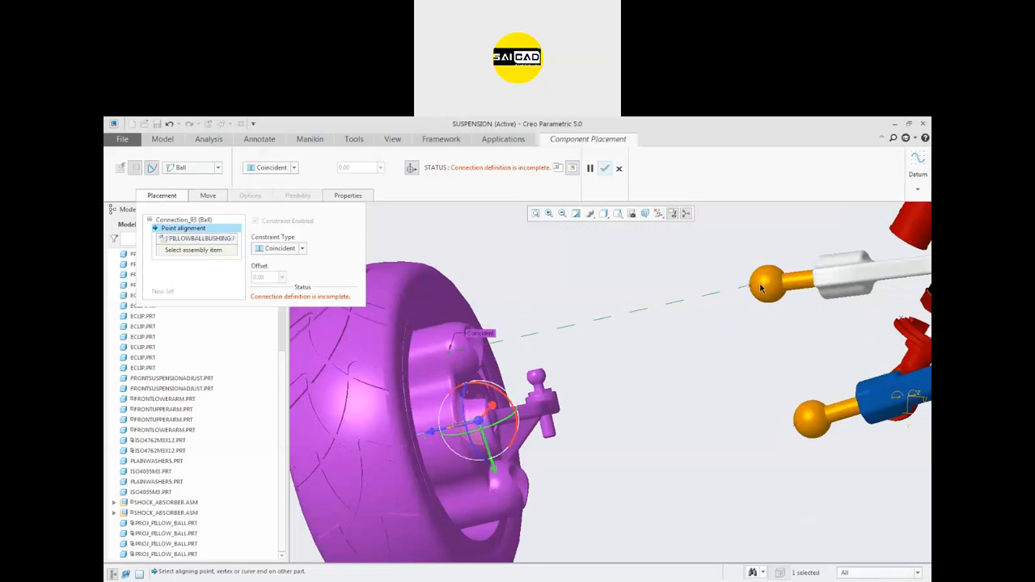
left_click(751, 292)
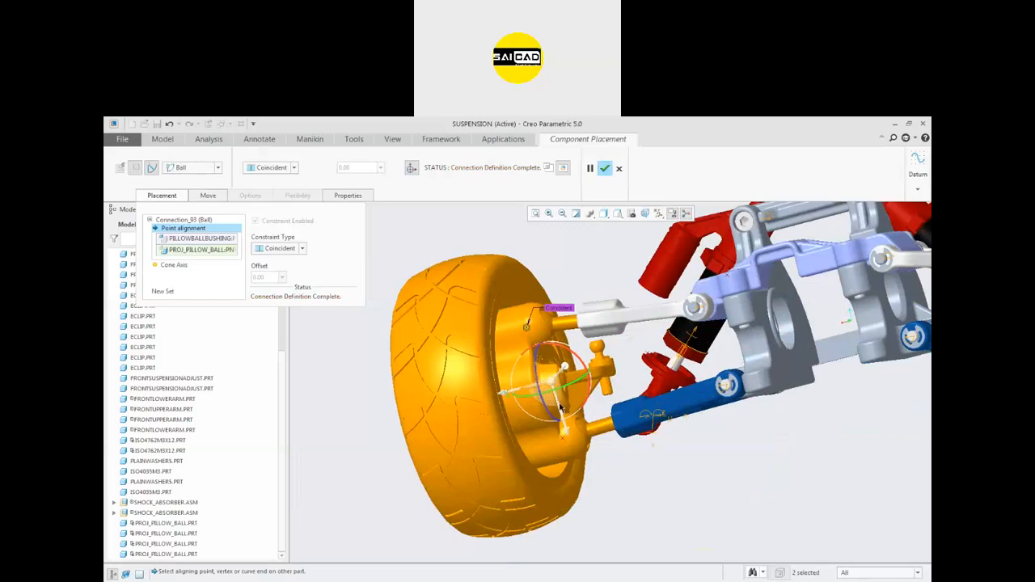
left_click_drag(560, 395, 523, 249)
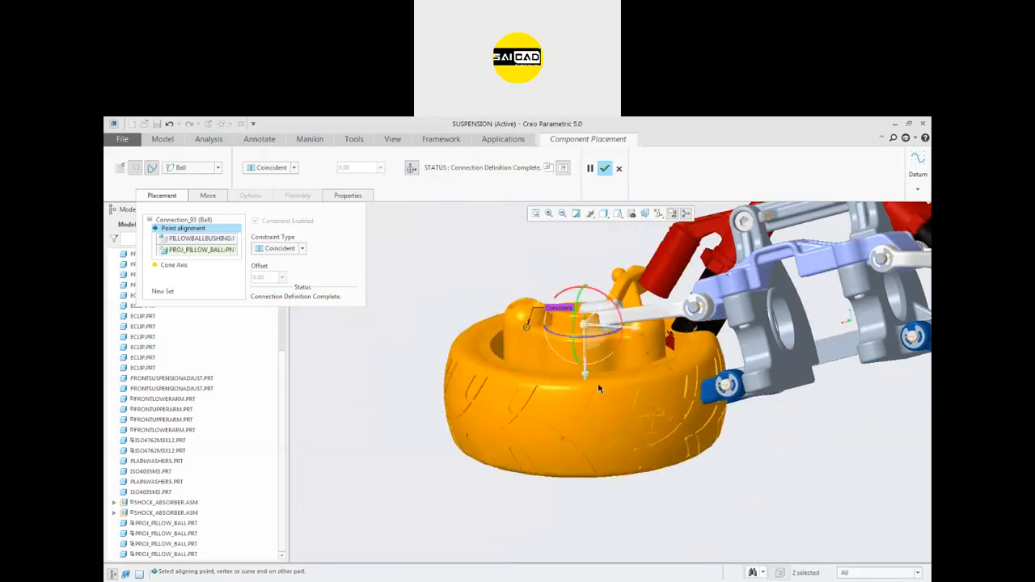
left_click_drag(620, 341, 568, 389)
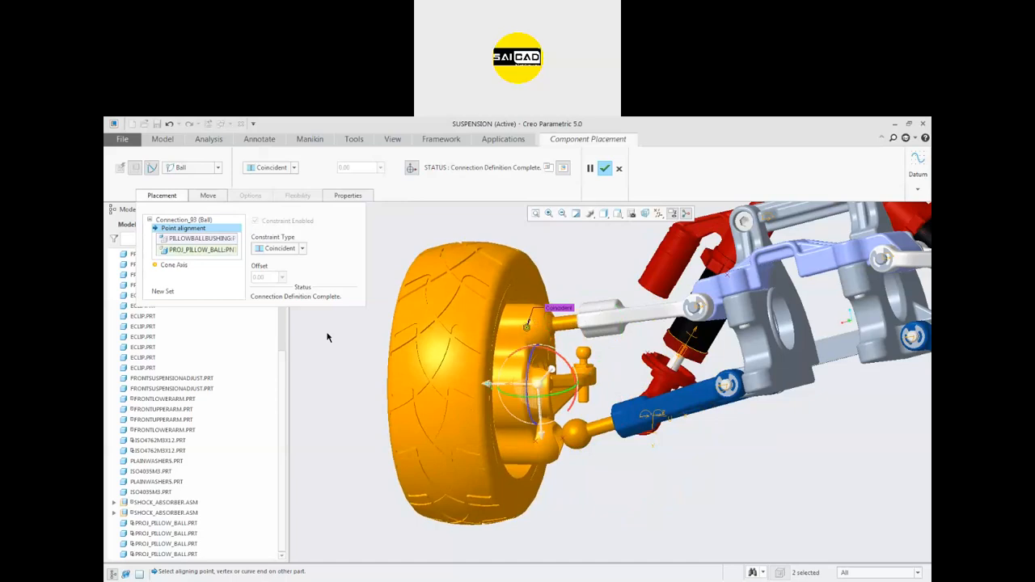
- Add a second Ball connection between the lower pillow ball point and the wheel's lower bushing point, and accept the placement
left_click(166, 291)
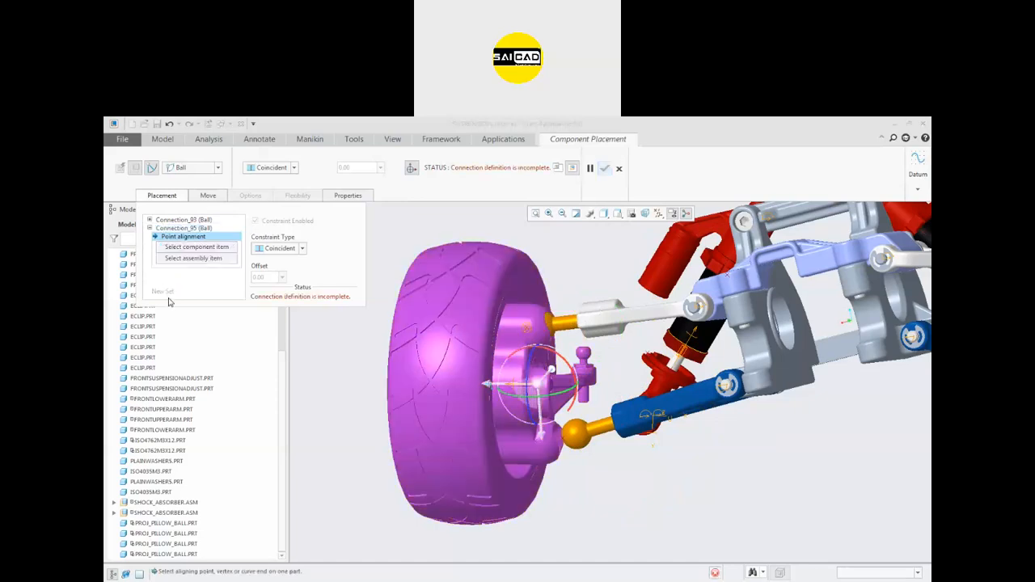
left_click(563, 441)
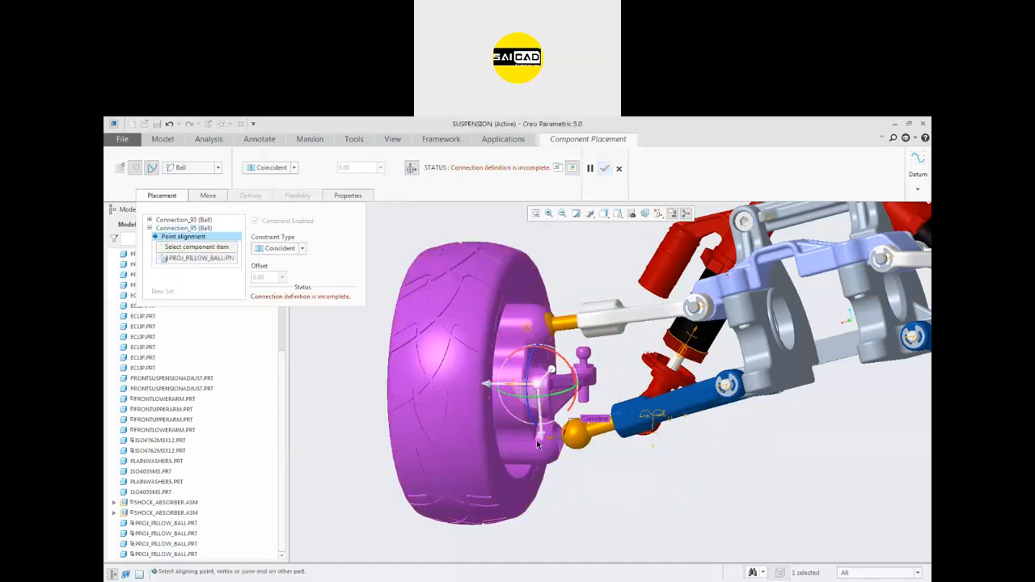
left_click(535, 443)
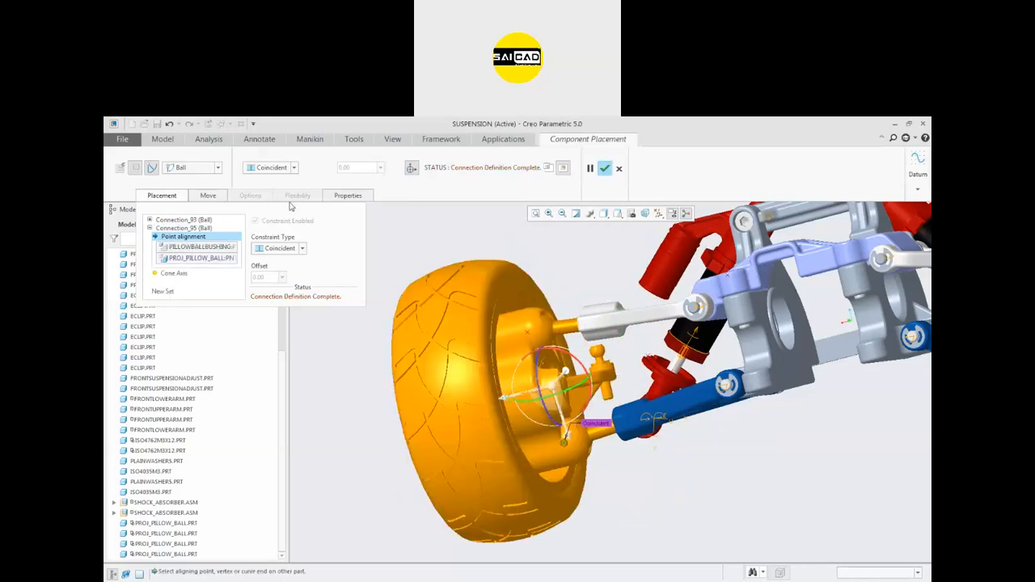
left_click(605, 168)
- Swing the reconnected wheel with Drag Components and examine the upper ball joint up close
left_click(320, 164)
left_click(468, 343)
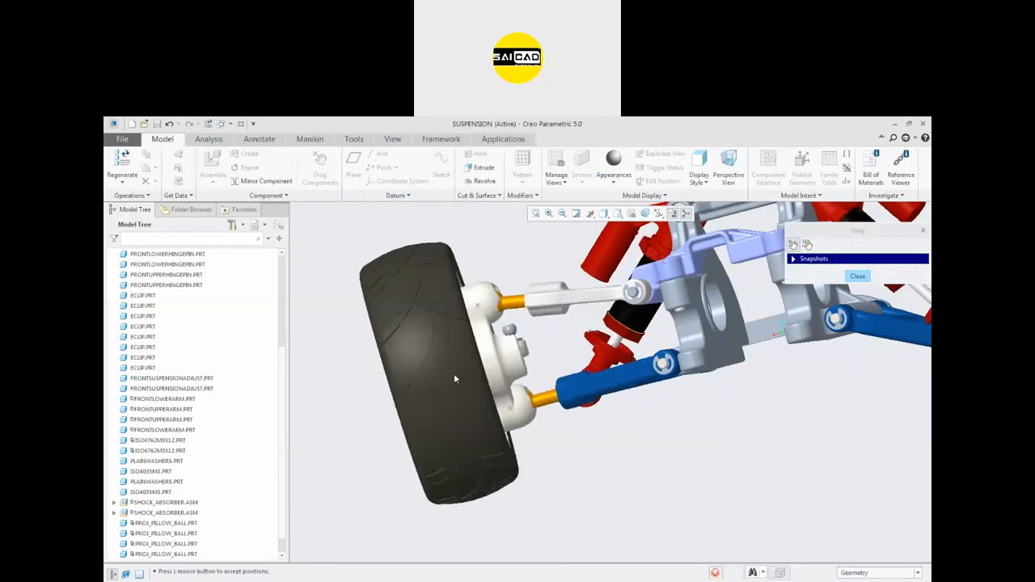
left_click(491, 295)
scroll(486, 295, "down", 6)
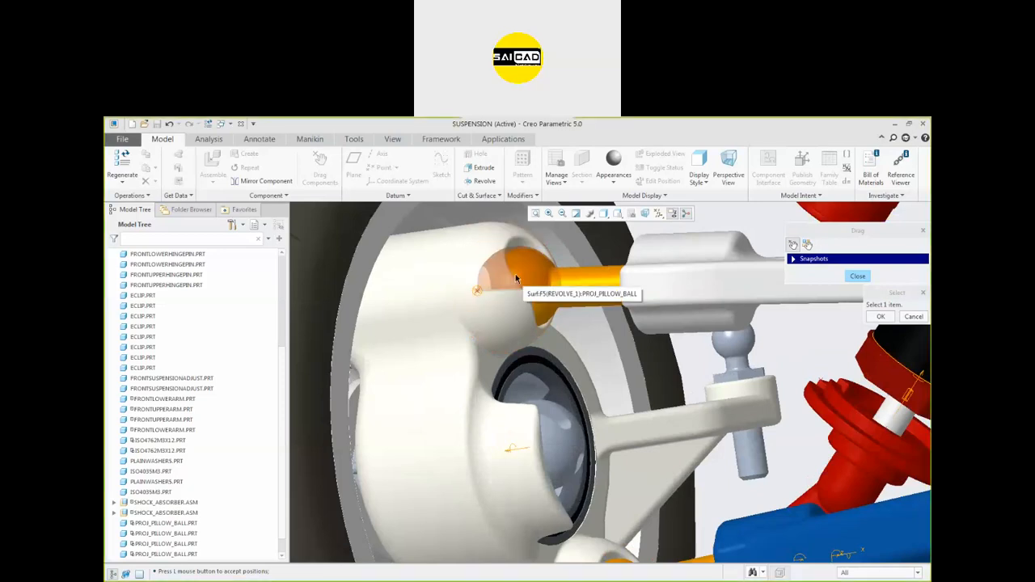
- Swing the wheel about its two ball joints with Drag Components and finish dragging
scroll(524, 291, "up", 5)
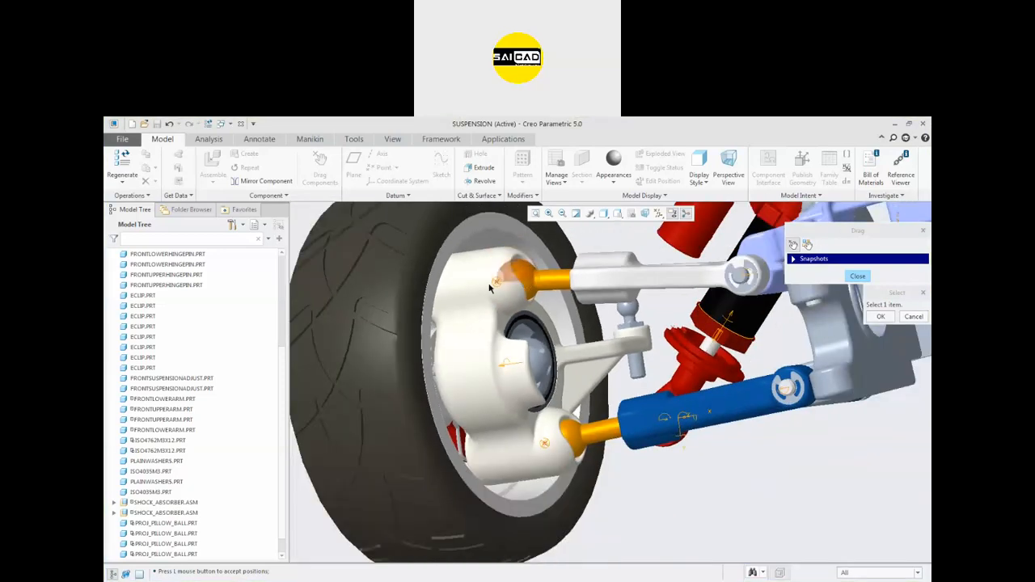
left_click(436, 339)
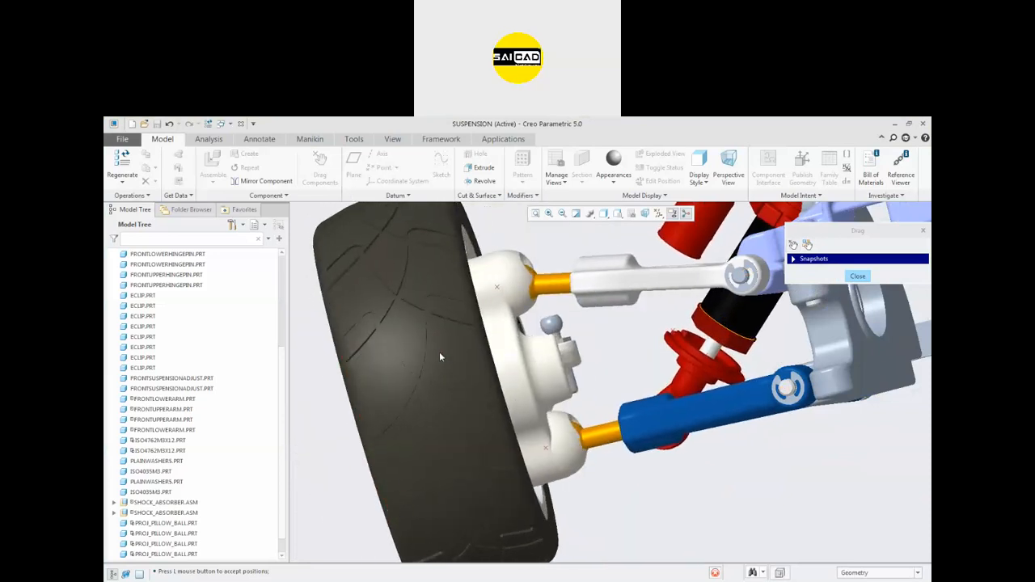
left_click(436, 358)
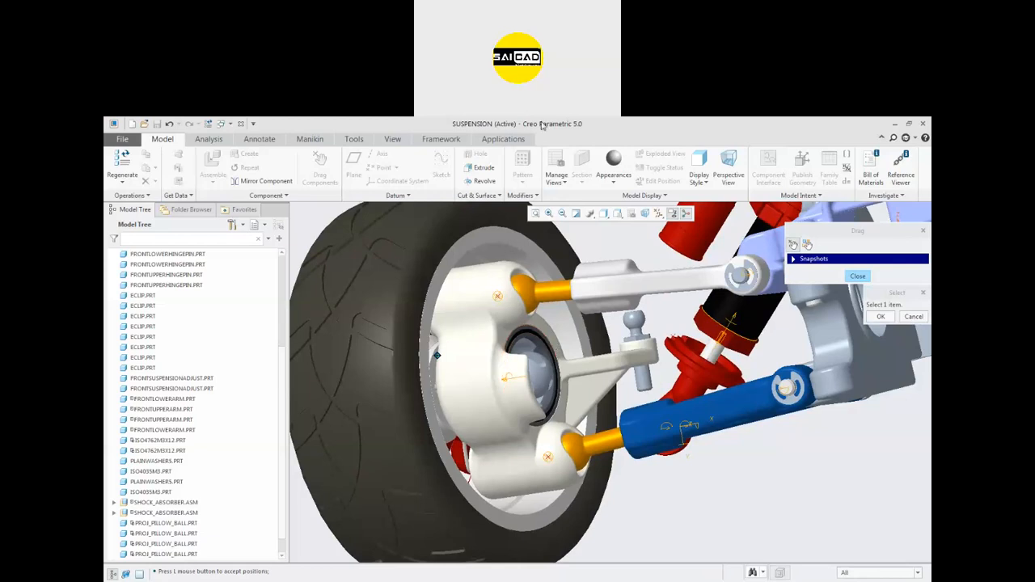
left_click(858, 276)
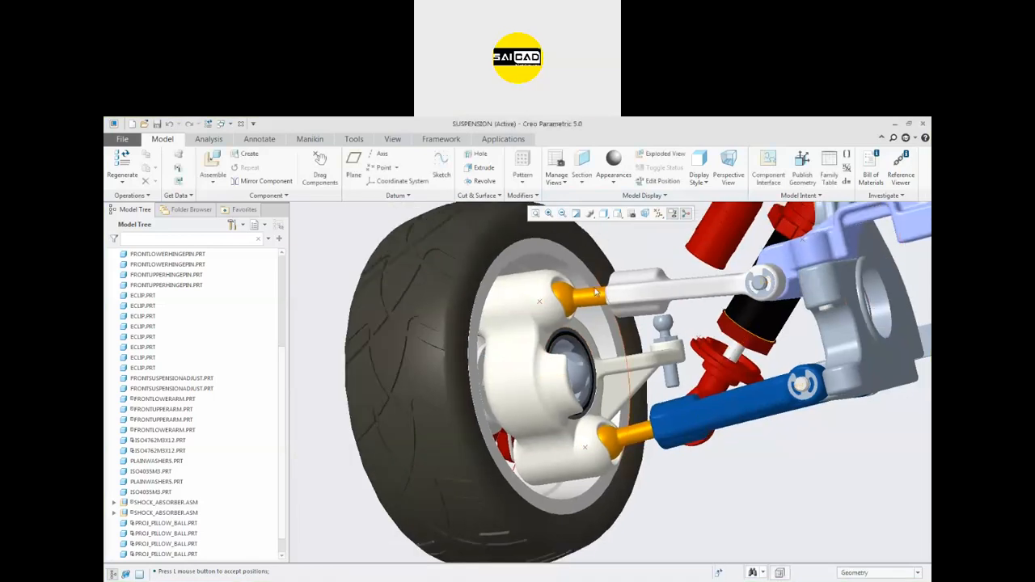
- Open the upper arm's pillow ball part on its own, examine its datum point PNT0 at the ball, and close the part
left_click(592, 296)
left_click(615, 232)
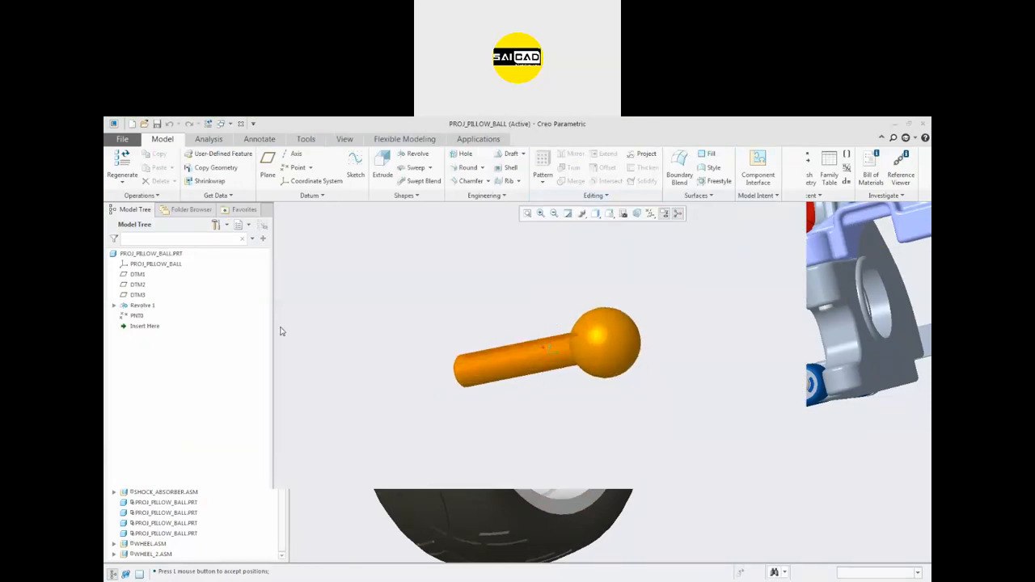
left_click(136, 316)
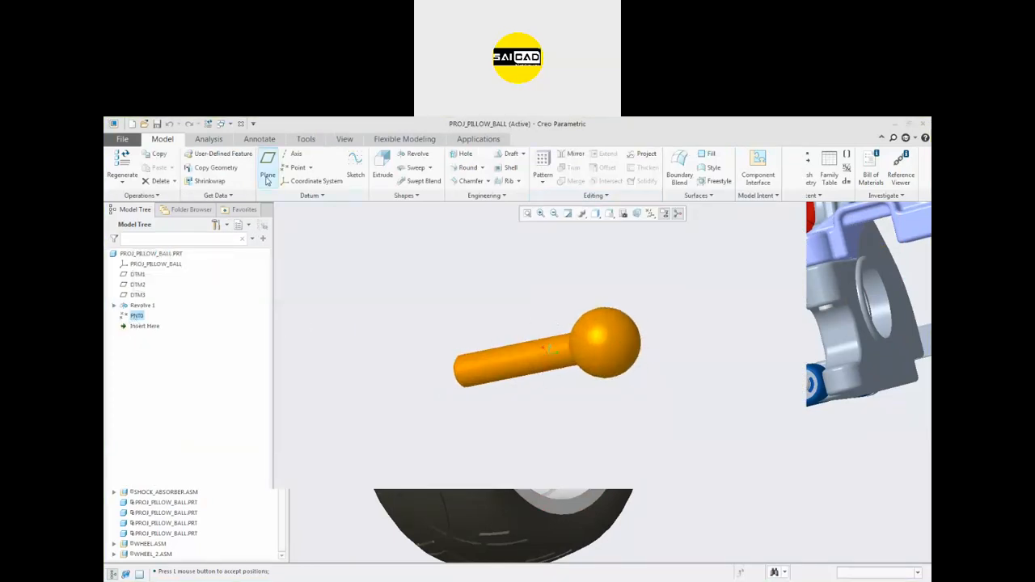
scroll(652, 338, "up", 3)
left_click(686, 335)
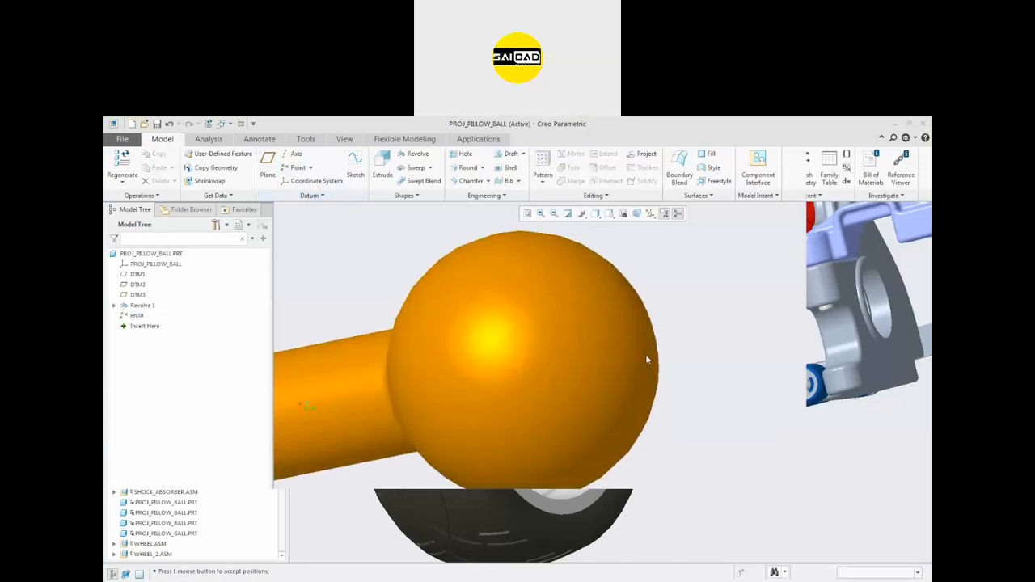
scroll(649, 307, "down", 4)
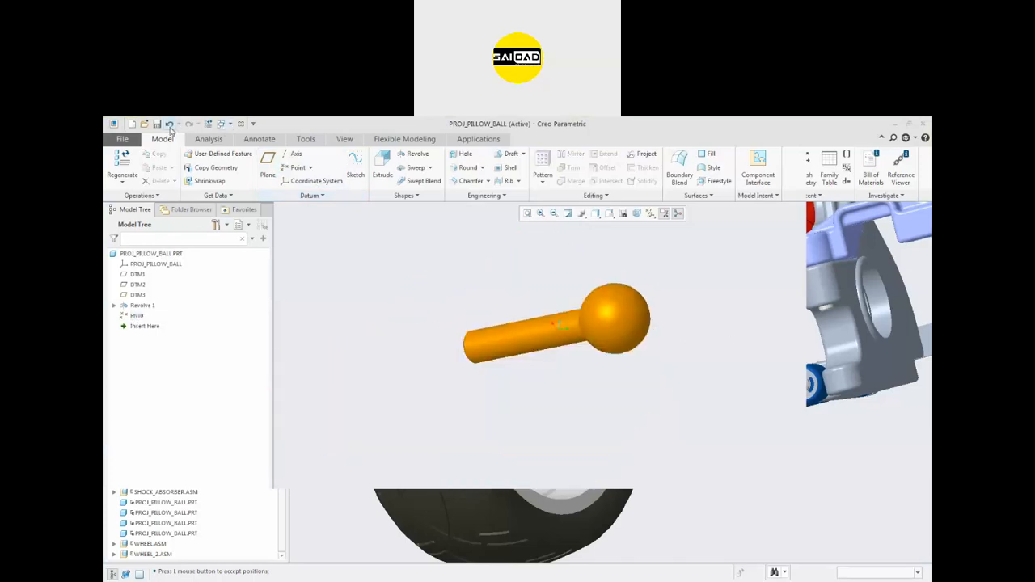
left_click(240, 124)
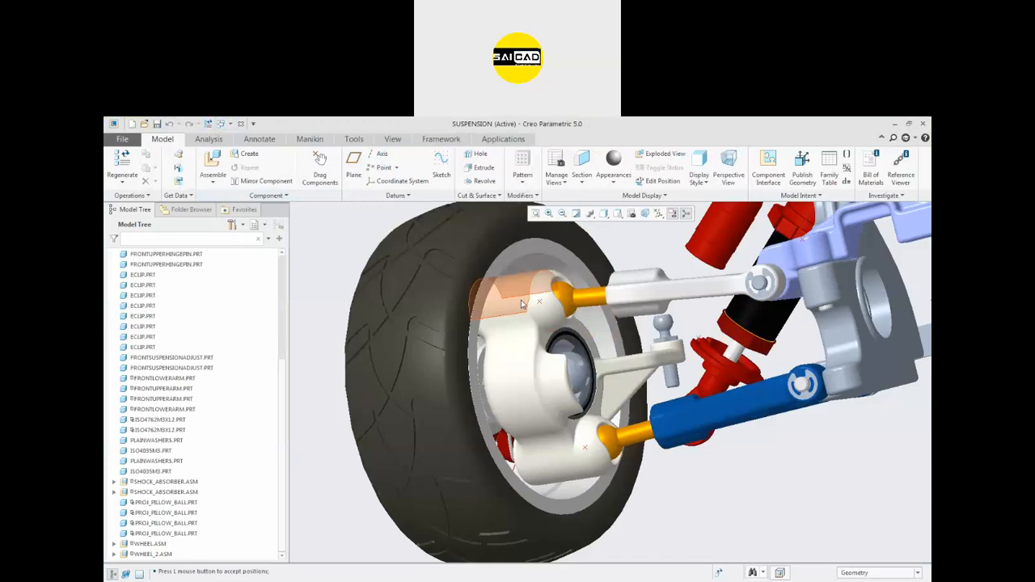
- Open the wheel's FRONTHUBCARRIERRIGHT part on its own and examine its two ball sockets
left_click(523, 308)
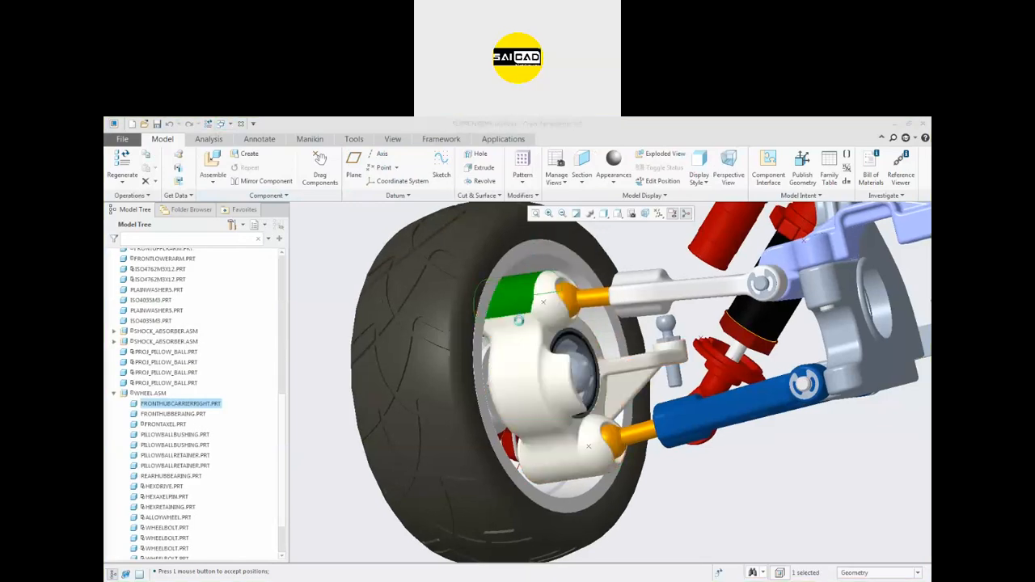
left_click(518, 329)
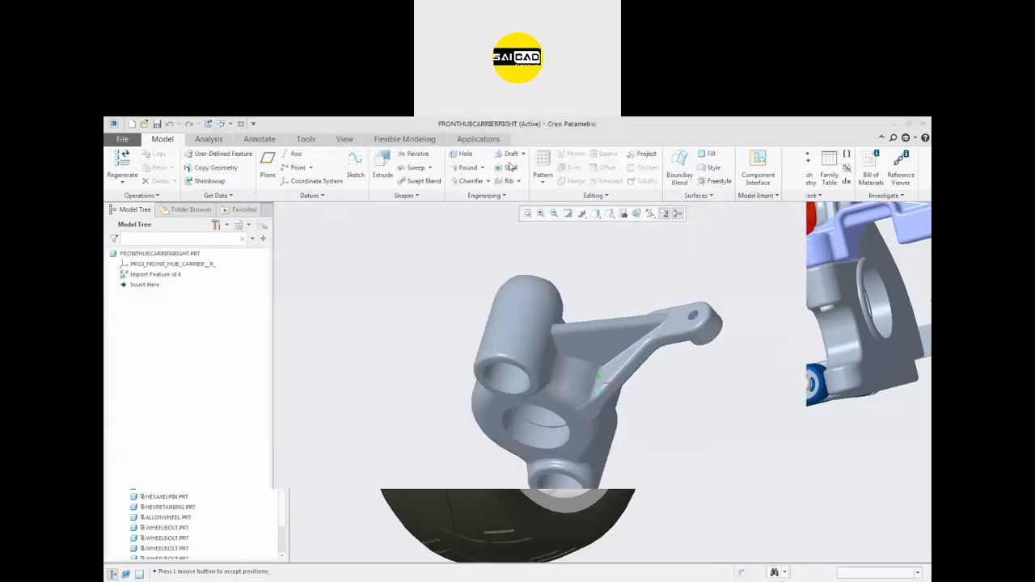
scroll(636, 340, "down", 2)
middle_click_drag(571, 358, 651, 345)
scroll(543, 352, "up", 3)
scroll(566, 318, "down", 2)
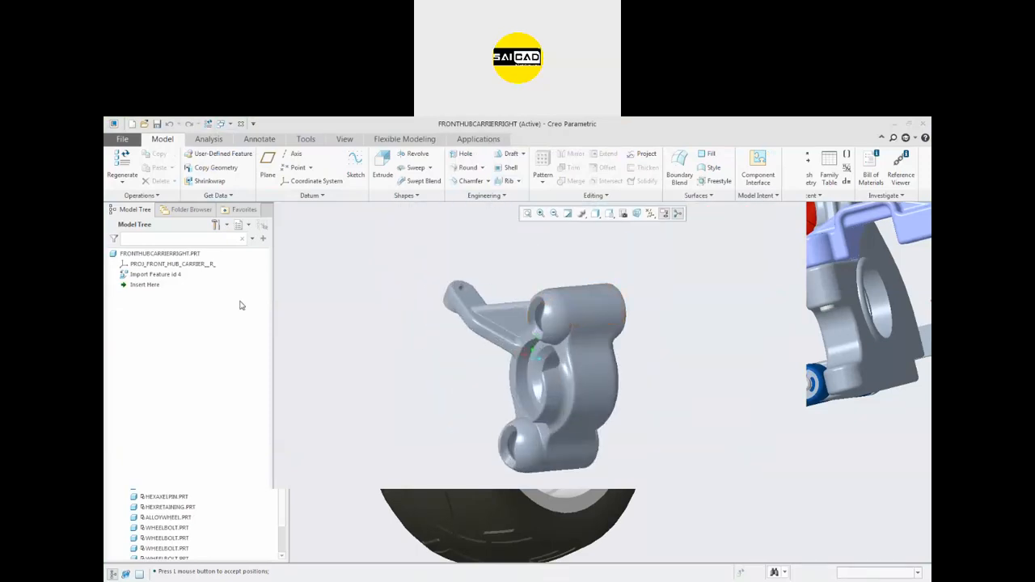
- Close the front model window and reopen suspension.asm from the models in session
left_click(924, 124)
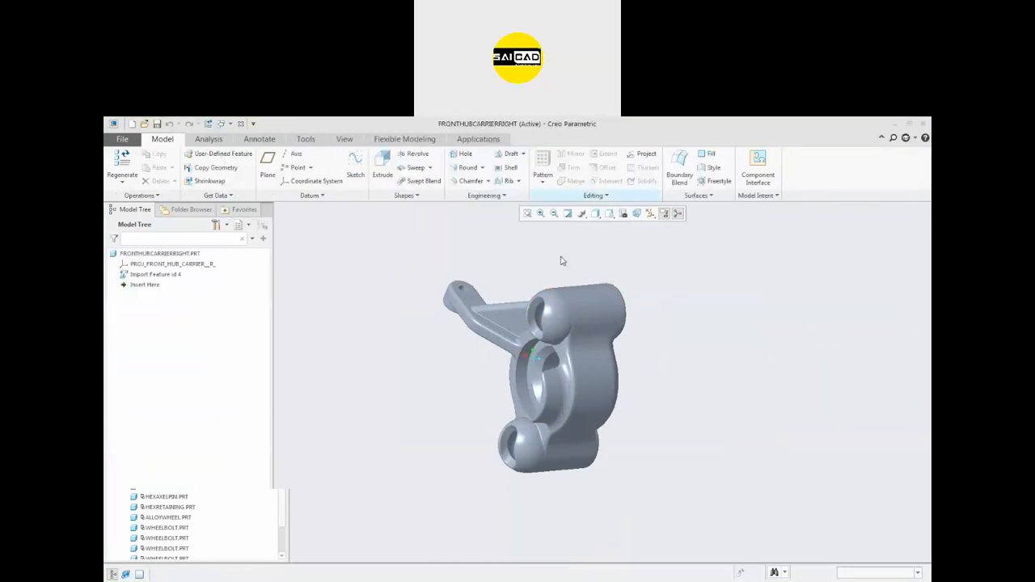
left_click(923, 127)
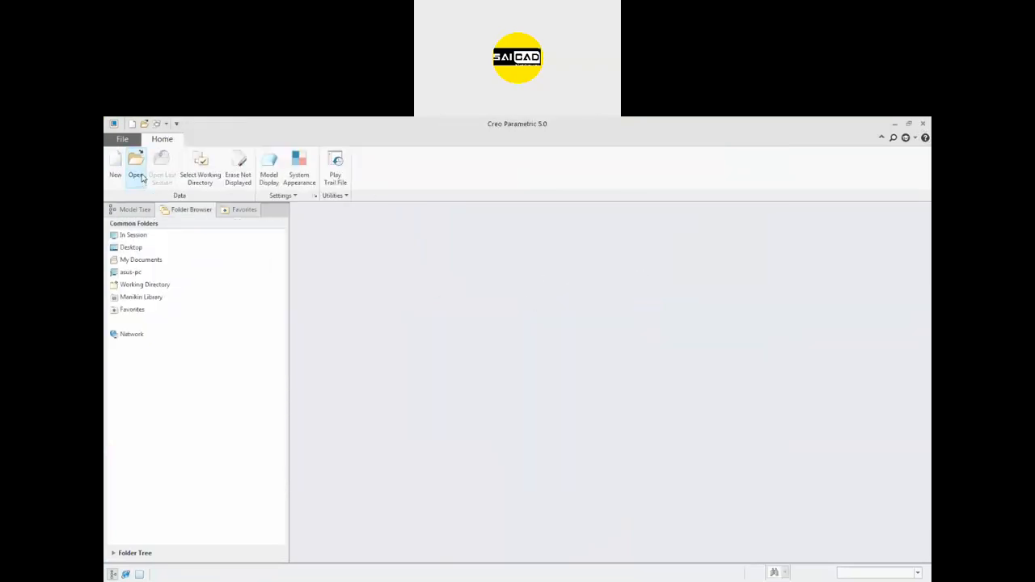
left_click(135, 236)
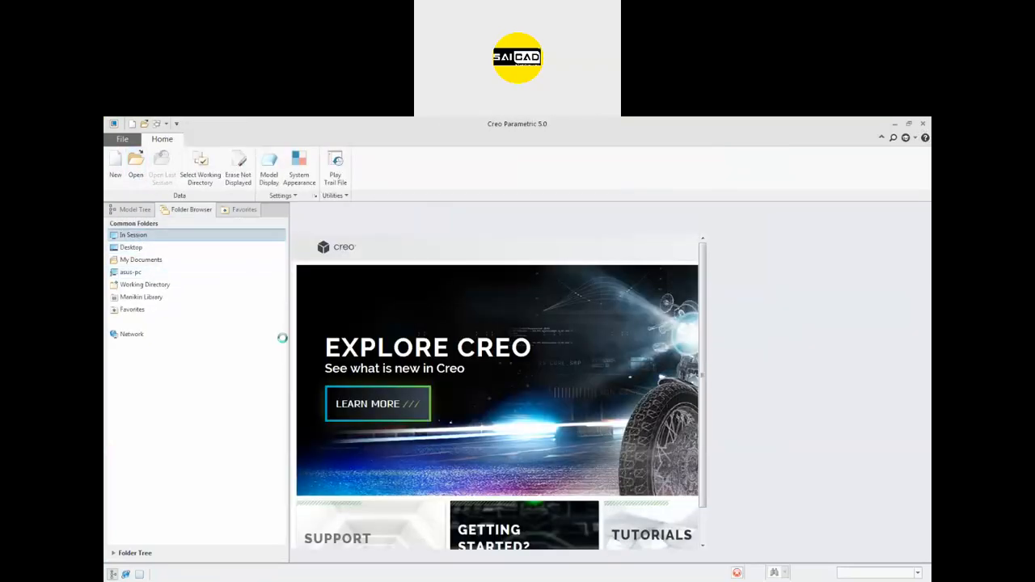
scroll(490, 388, "down", 5)
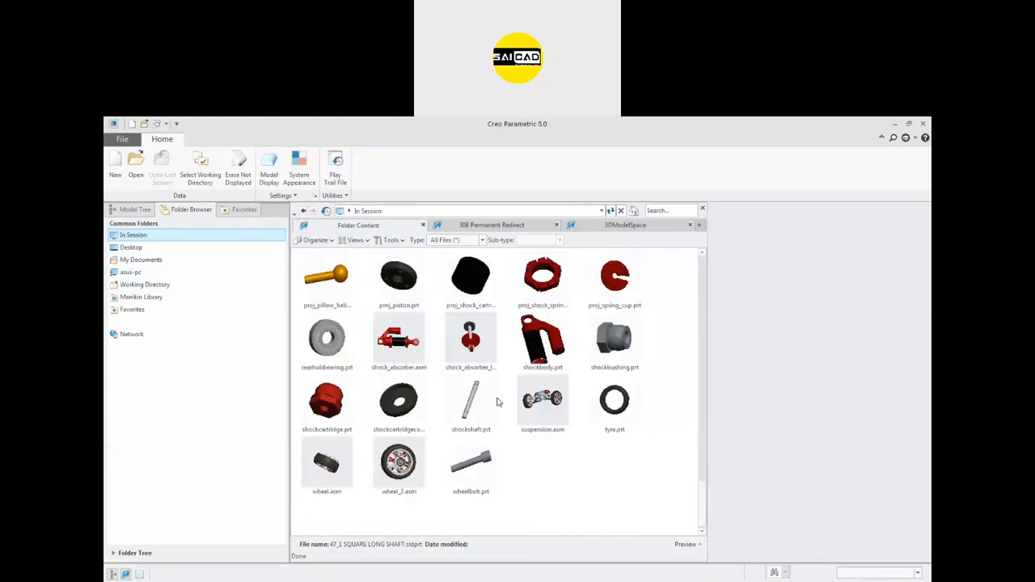
double_click(540, 400)
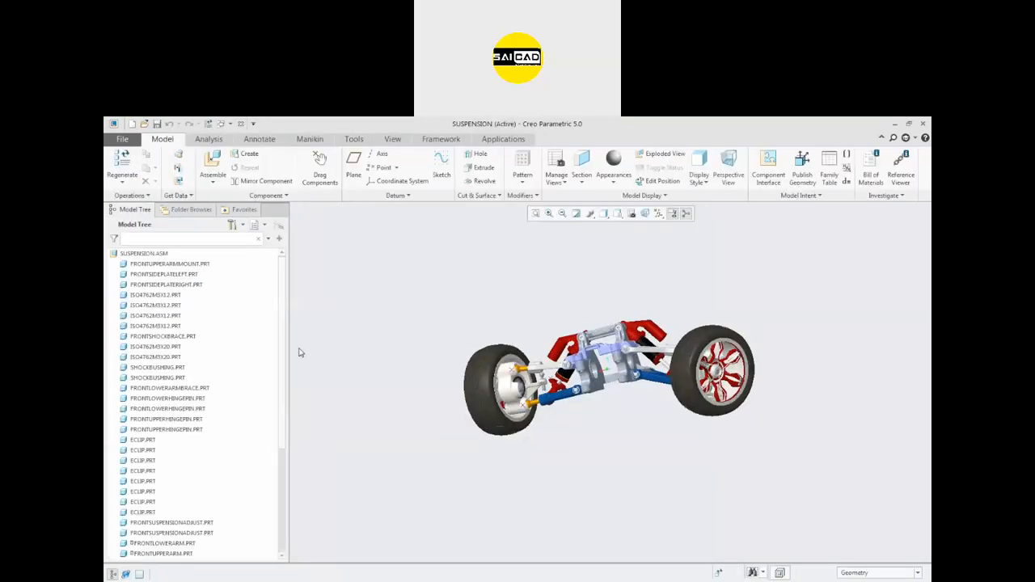
- Open the WHEEL.ASM subassembly in its own window and bring that window to the front
left_click(491, 358)
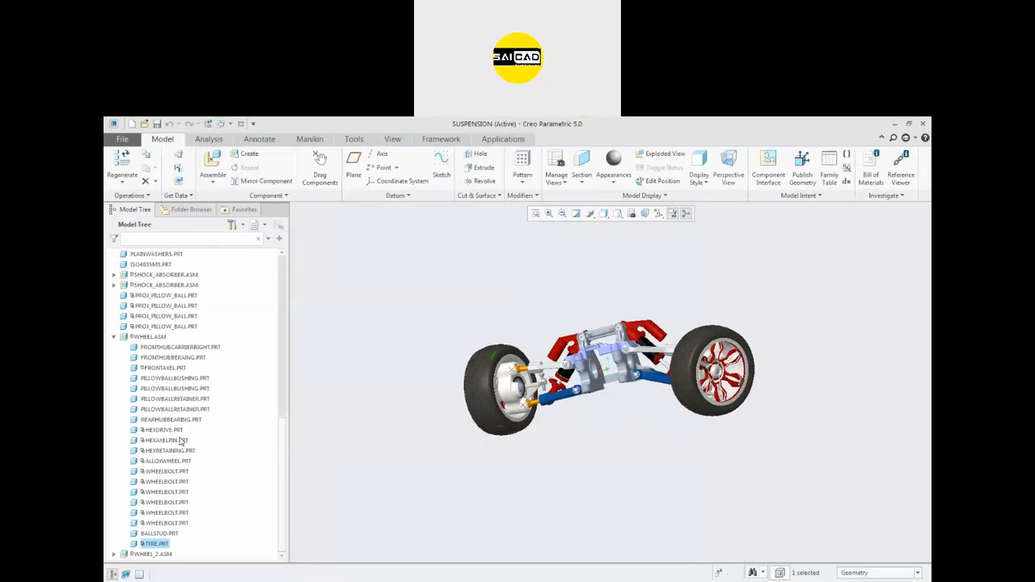
left_click(149, 337)
left_click(172, 293)
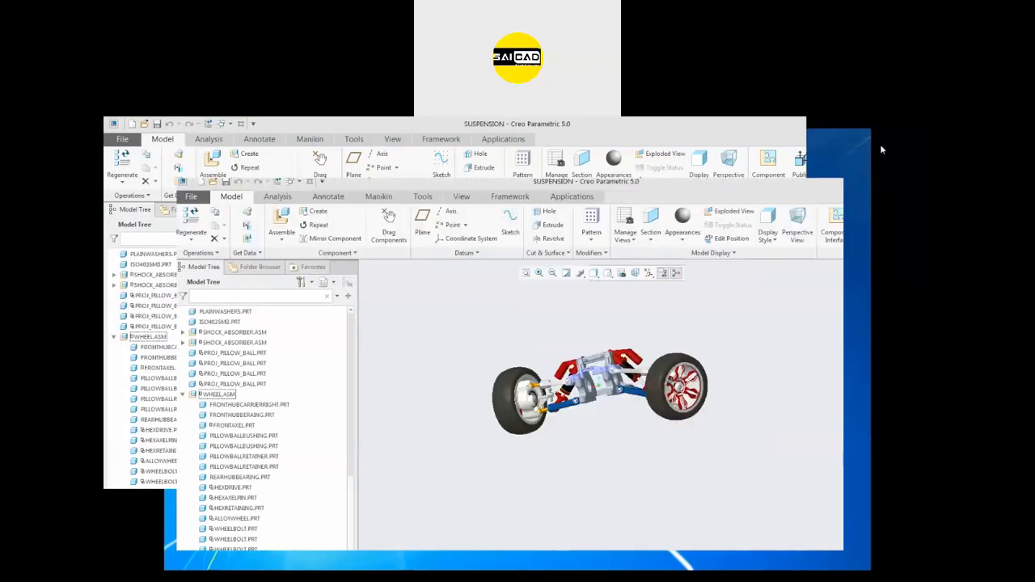
left_click(768, 130)
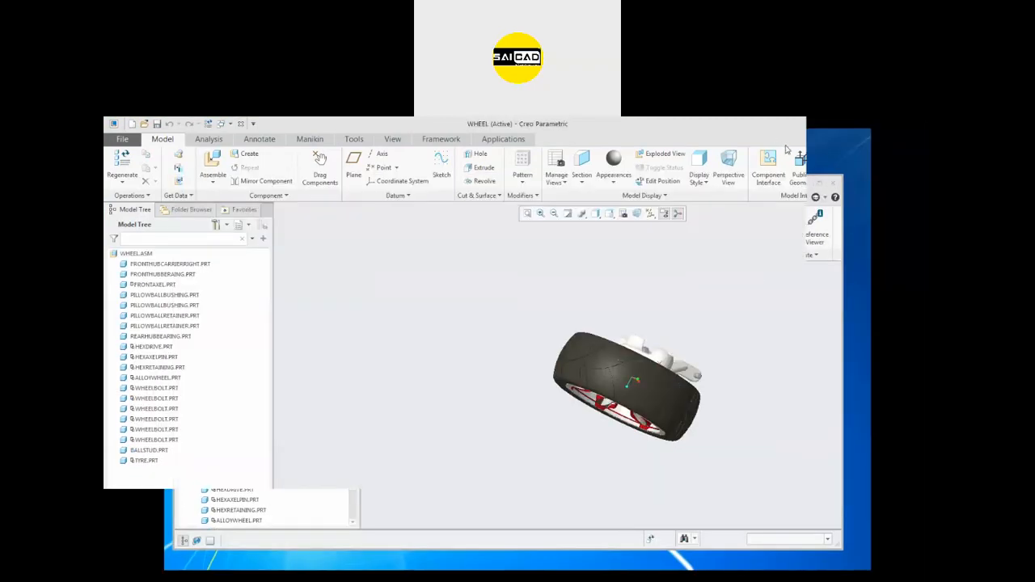
left_click_drag(746, 129, 643, 161)
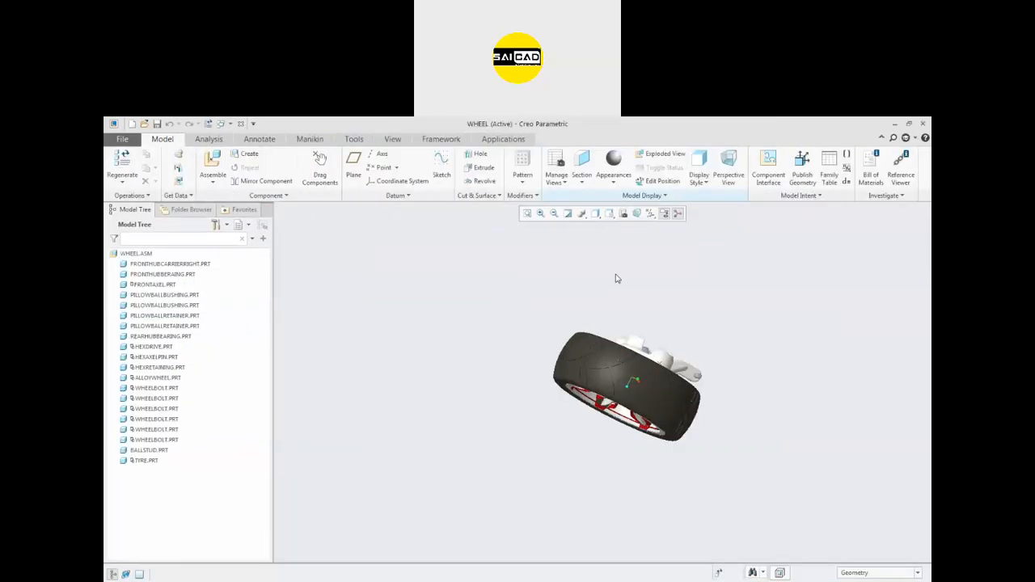
- Examine the two ball sockets on the wheel's hub carrier up close
middle_click_drag(544, 412, 503, 381)
scroll(605, 376, "down", 6)
left_click(736, 334)
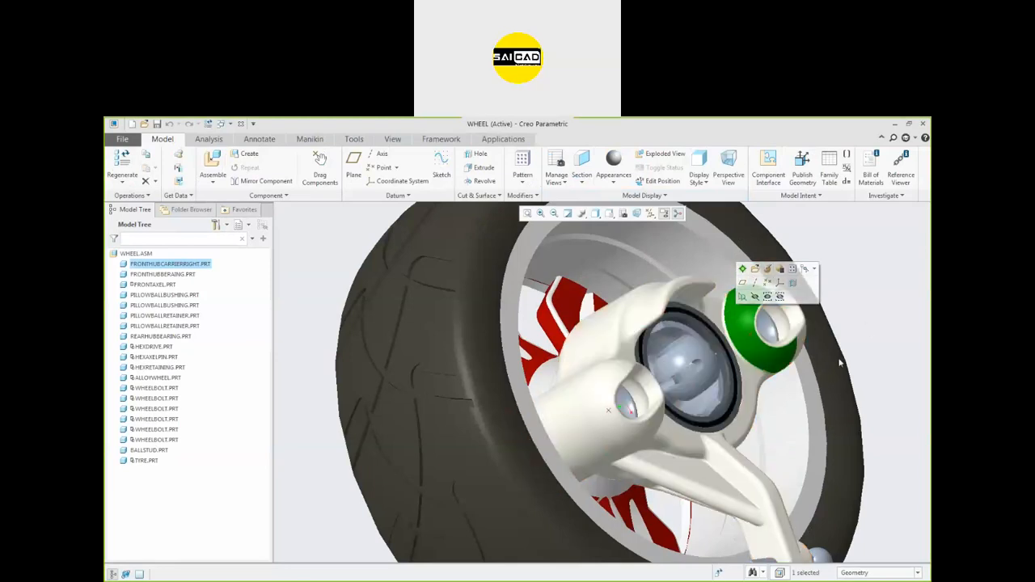
left_click(869, 328)
middle_click_drag(739, 345, 720, 352)
scroll(720, 351, "down", 6)
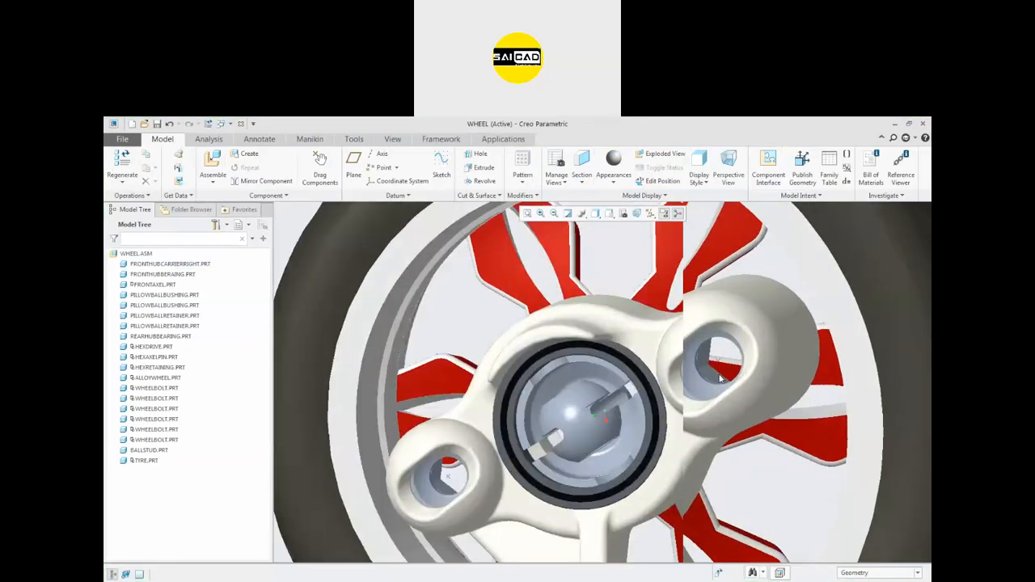
- Open the socket's PILLOWBALLBUSHING part, examine its spherical seat and datum point PNT0, and close the part
left_click(688, 378)
left_click(712, 322)
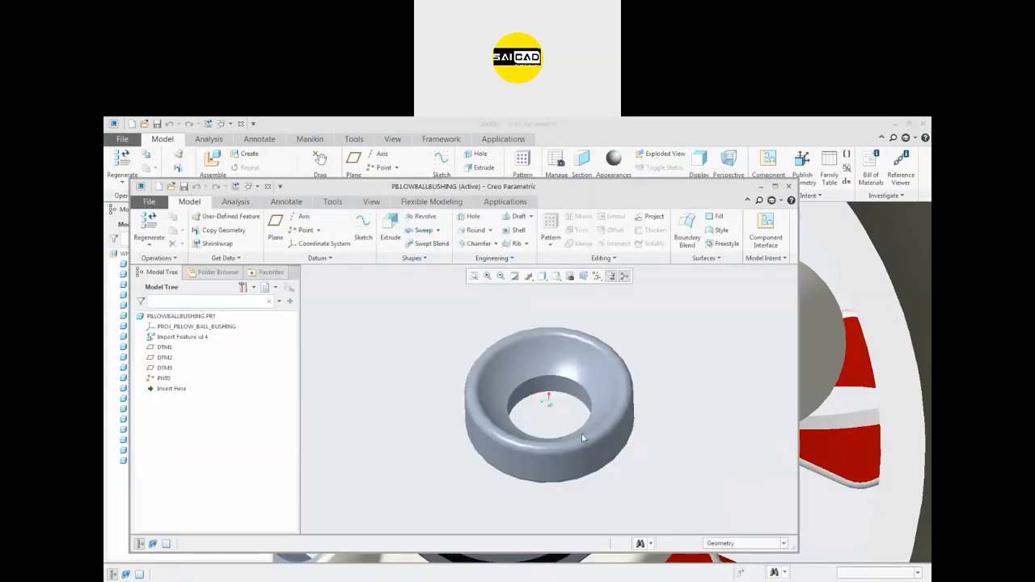
scroll(505, 419, "down", 3)
middle_click_drag(506, 419, 455, 391)
scroll(455, 391, "up", 3)
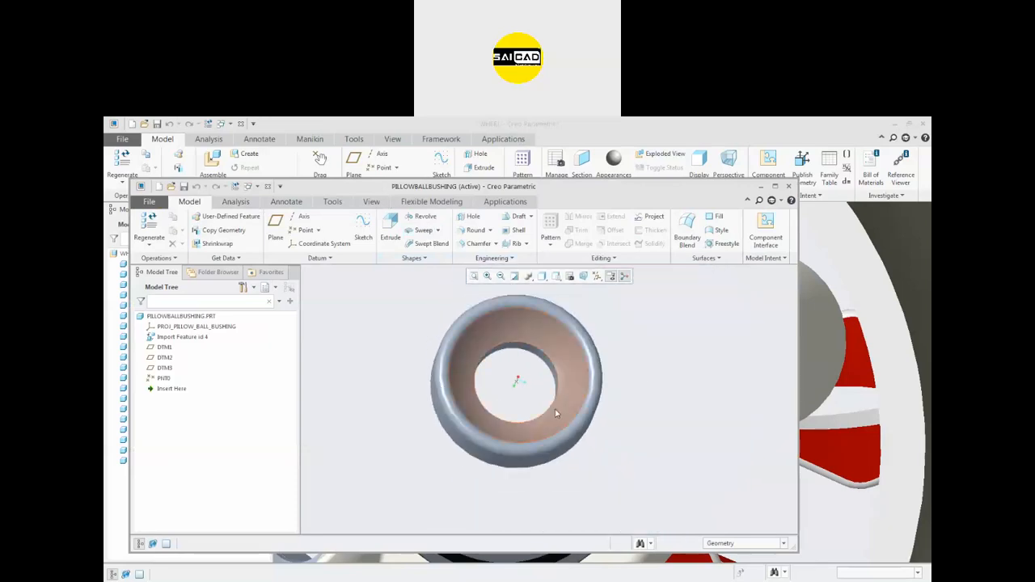
left_click(165, 378)
middle_click_drag(335, 353, 386, 362)
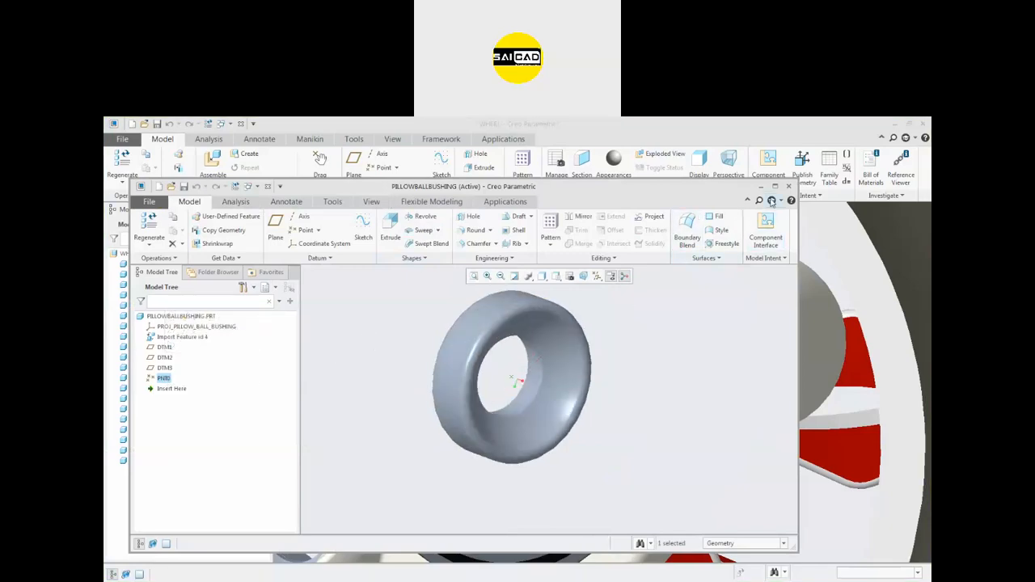
left_click(789, 186)
- Examine the datum points in both of the wheel's ball sockets and close the wheel assembly
scroll(671, 287, "up", 5)
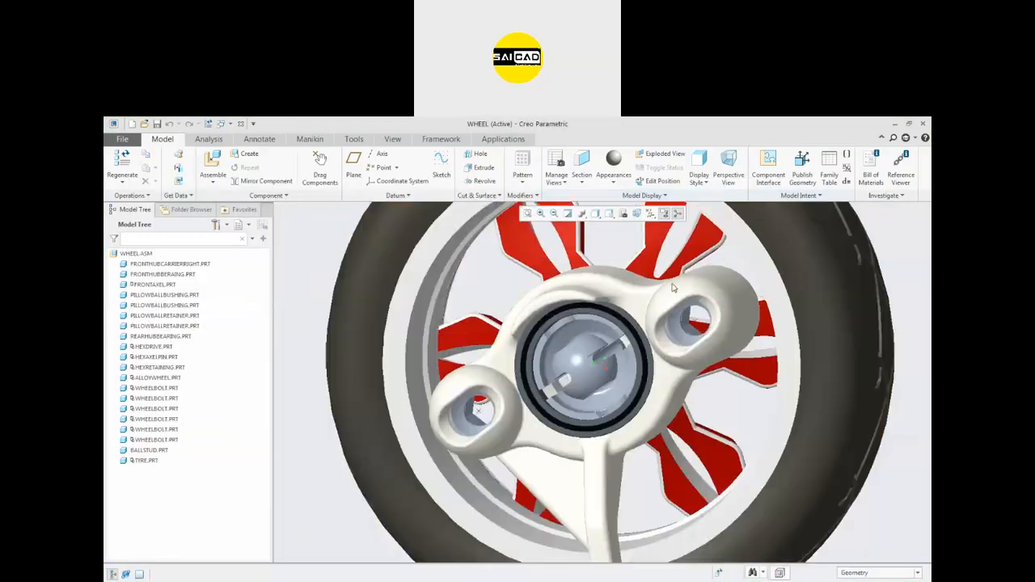
middle_click_drag(616, 344, 625, 291)
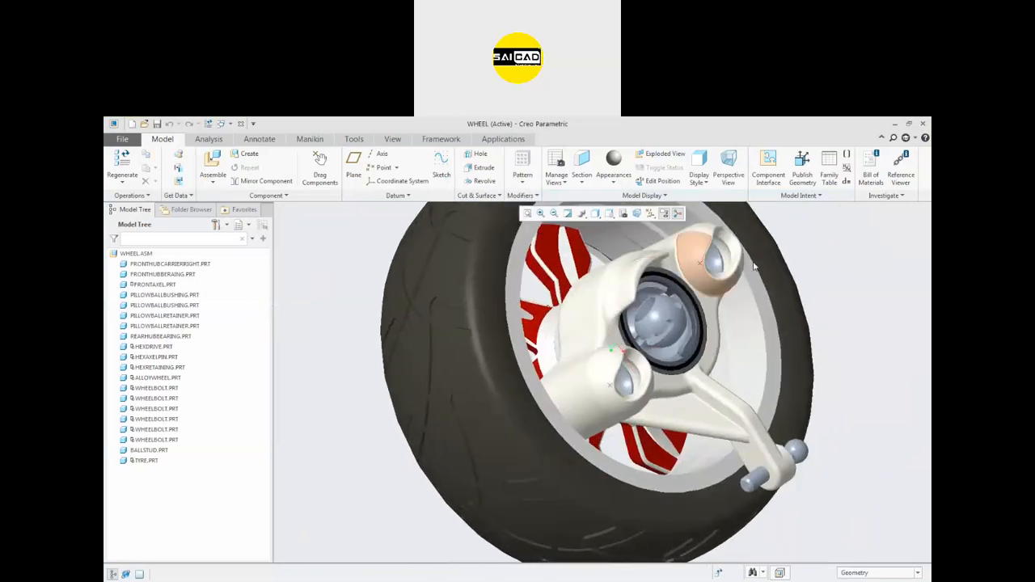
scroll(728, 263, "down", 4)
scroll(615, 270, "up", 4)
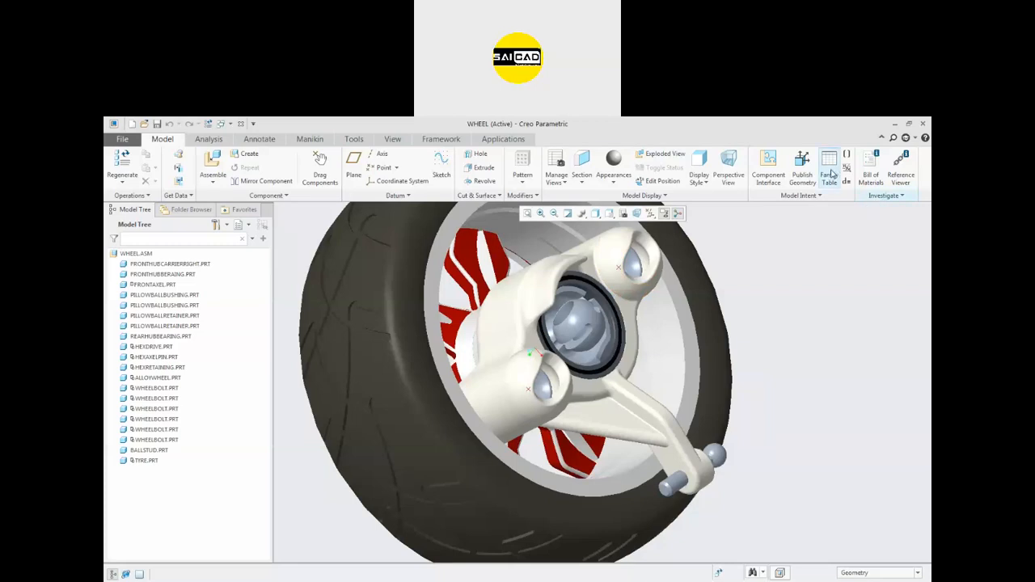
scroll(483, 334, "up", 3)
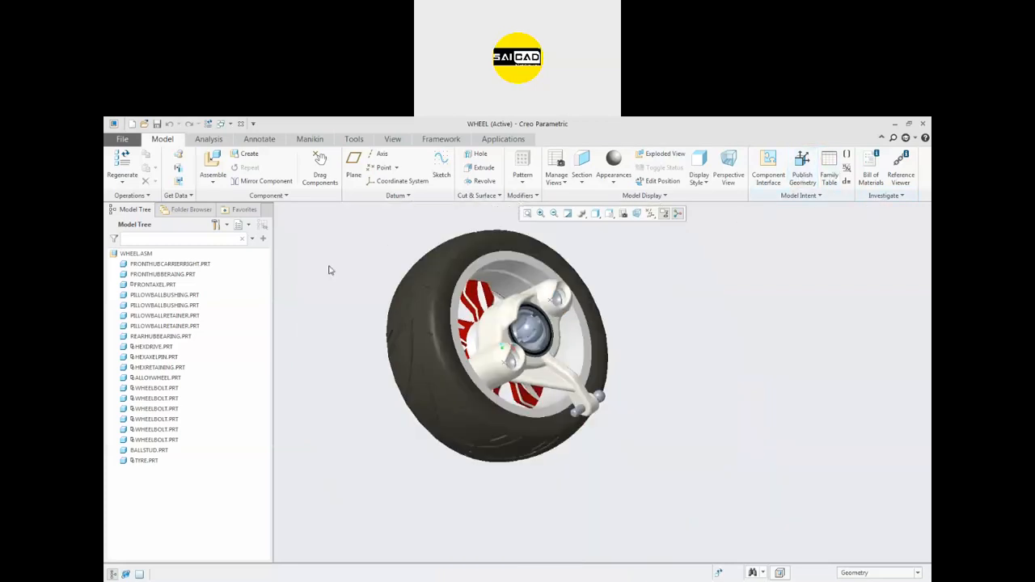
left_click(240, 124)
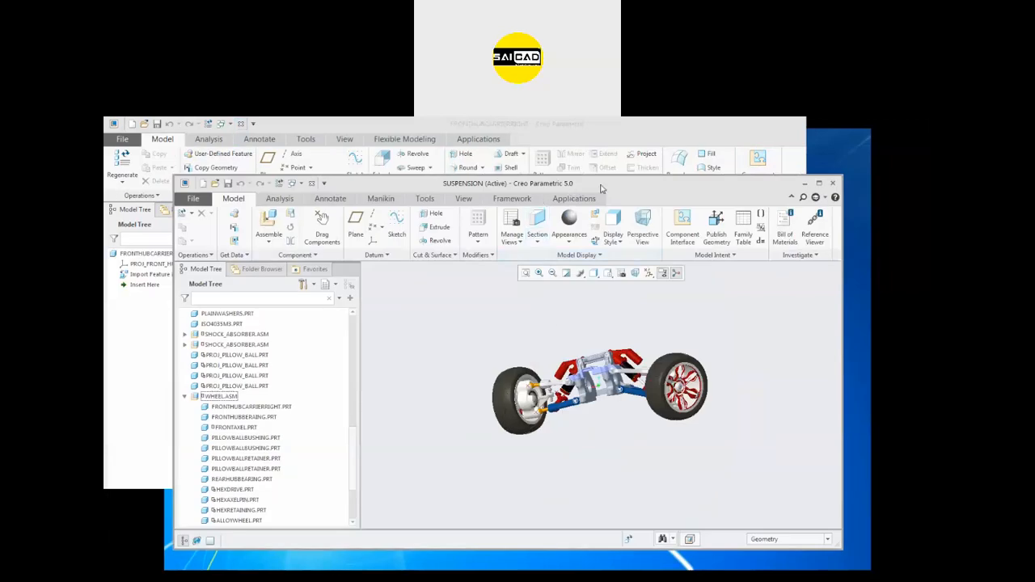
- Close the FRONTHUBCARRIERRIGHT part and return to the suspension assembly at full window size
left_click_drag(603, 189, 590, 245)
left_click(655, 133)
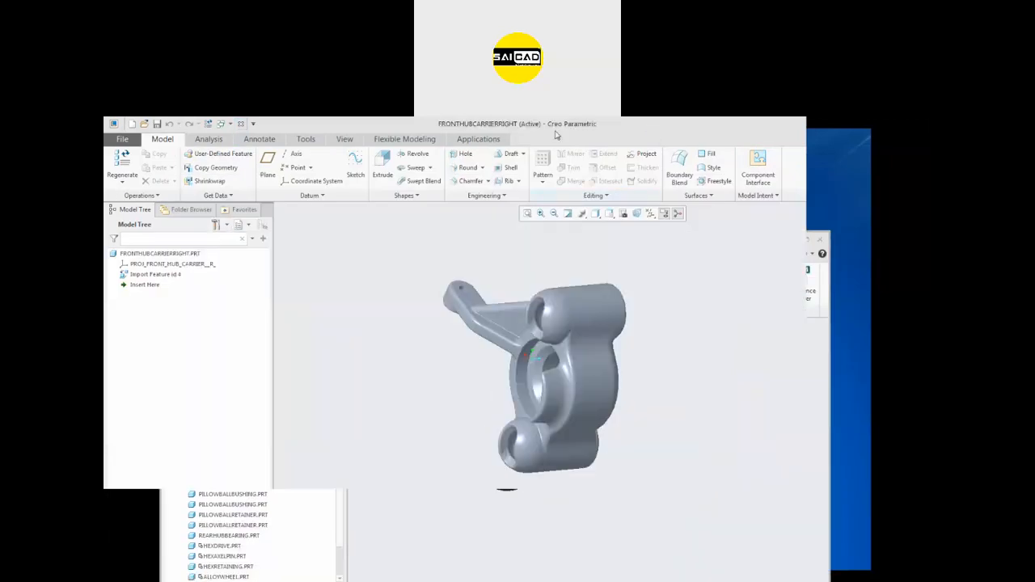
left_click(240, 124)
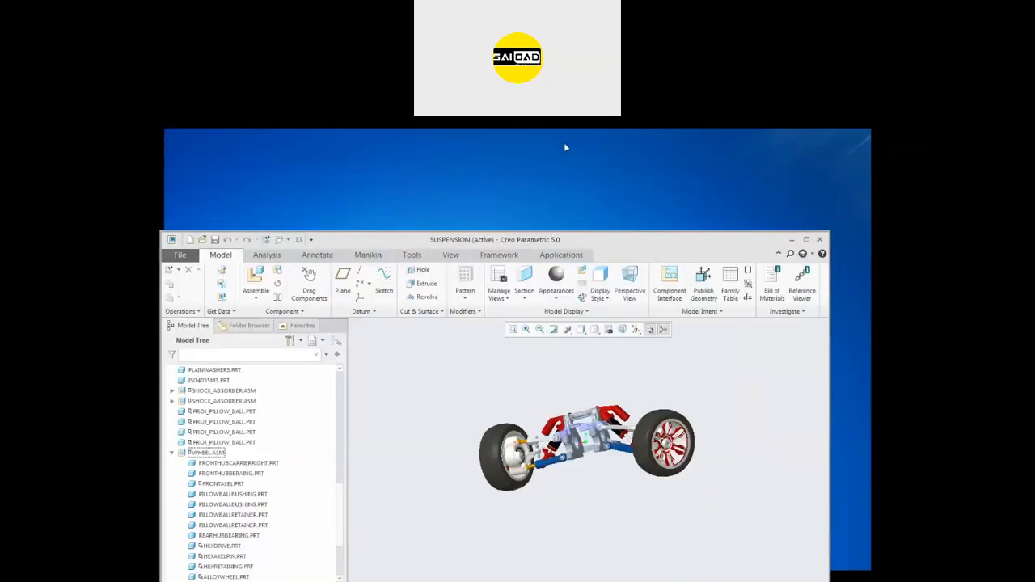
double_click(564, 240)
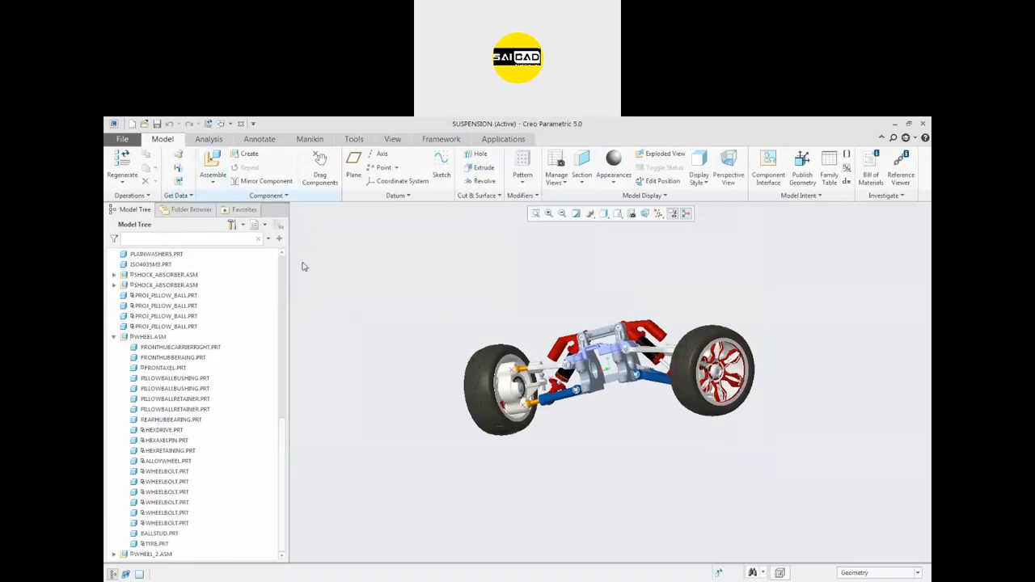
- Open the placement definition of the wheel assembly attached to the suspension's two pillow balls
scroll(506, 431, "down", 3)
scroll(348, 308, "up", 4)
middle_click_drag(405, 311, 469, 292)
scroll(469, 293, "down", 5)
left_click(150, 336)
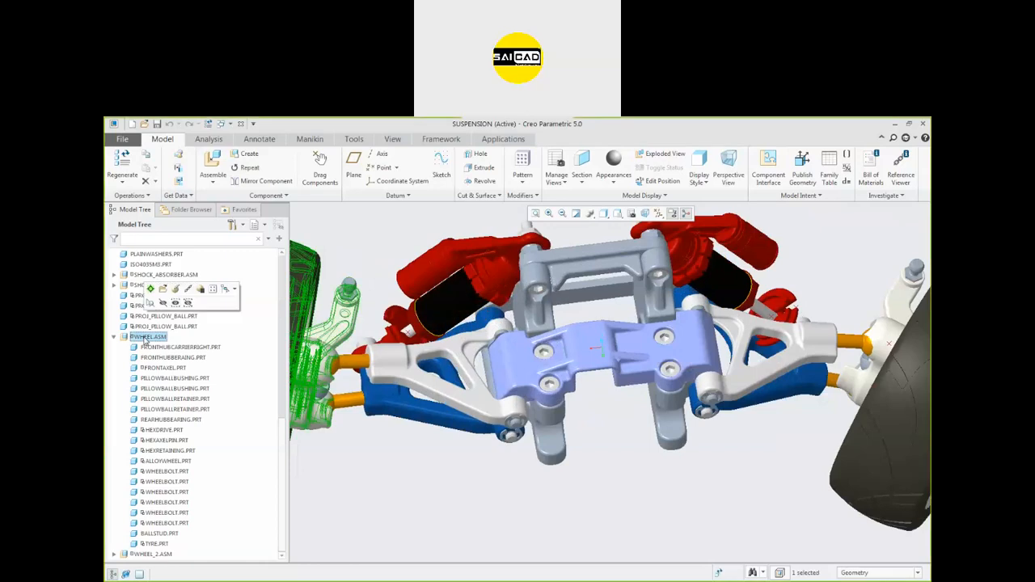
scroll(391, 256, "up", 3)
left_click(392, 257)
scroll(440, 363, "down", 4)
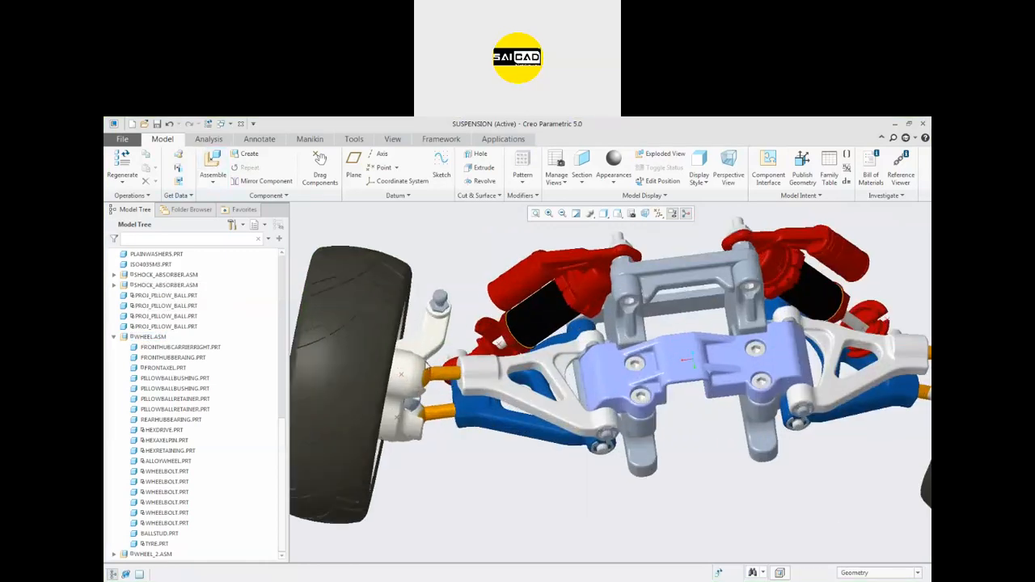
left_click(410, 370)
left_click(148, 393)
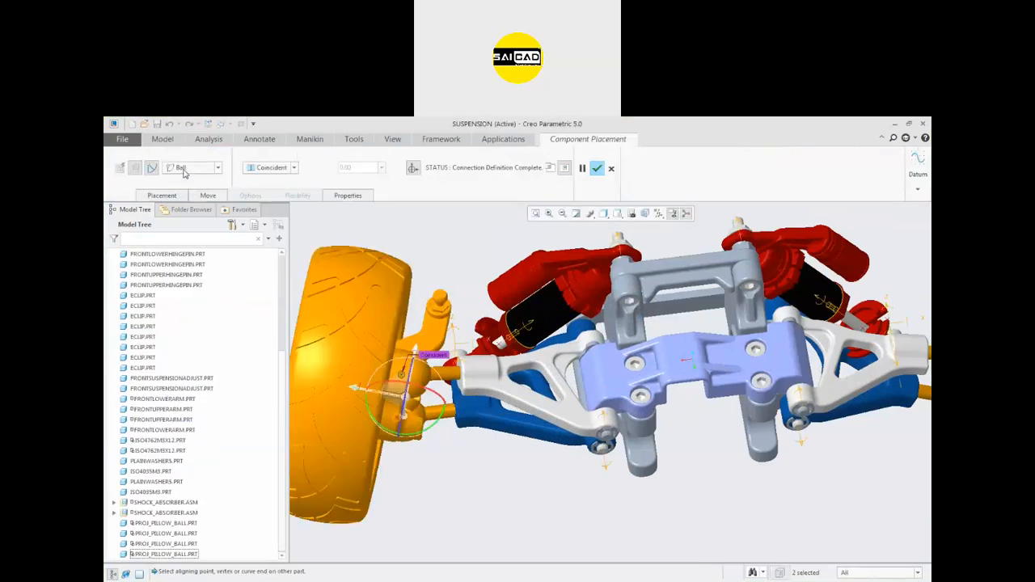
- Delete the wheel's Ball point alignment in its placement definition and try the Weld connection type
left_click(161, 195)
right_click(183, 228)
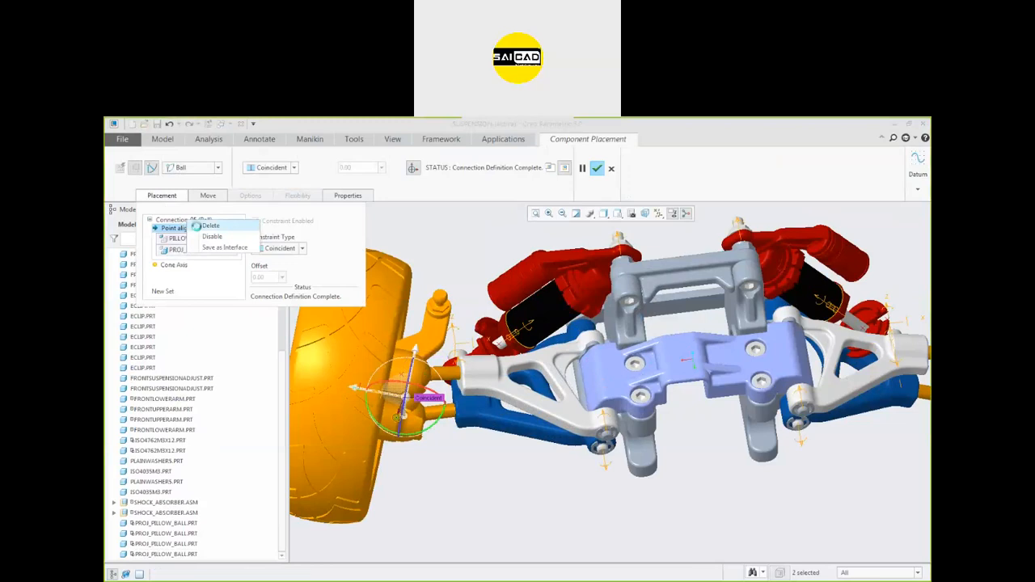
left_click(204, 229)
left_click(207, 170)
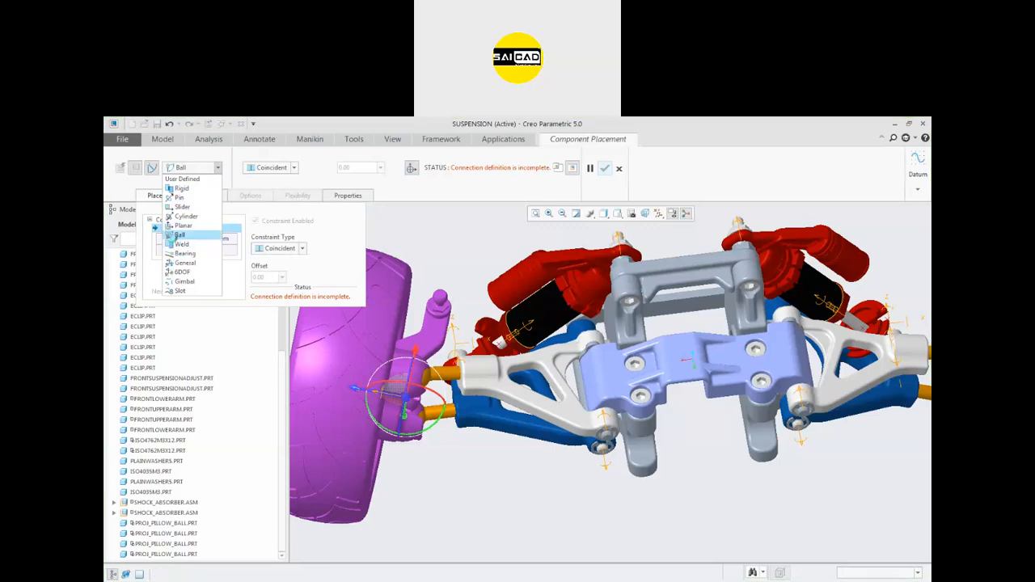
left_click(173, 238)
left_click(189, 167)
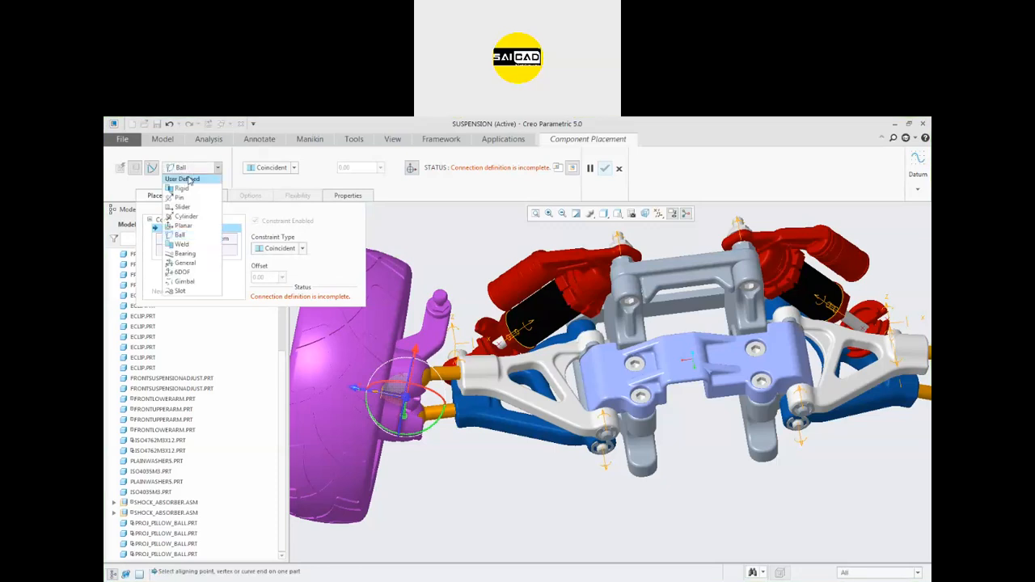
left_click(184, 244)
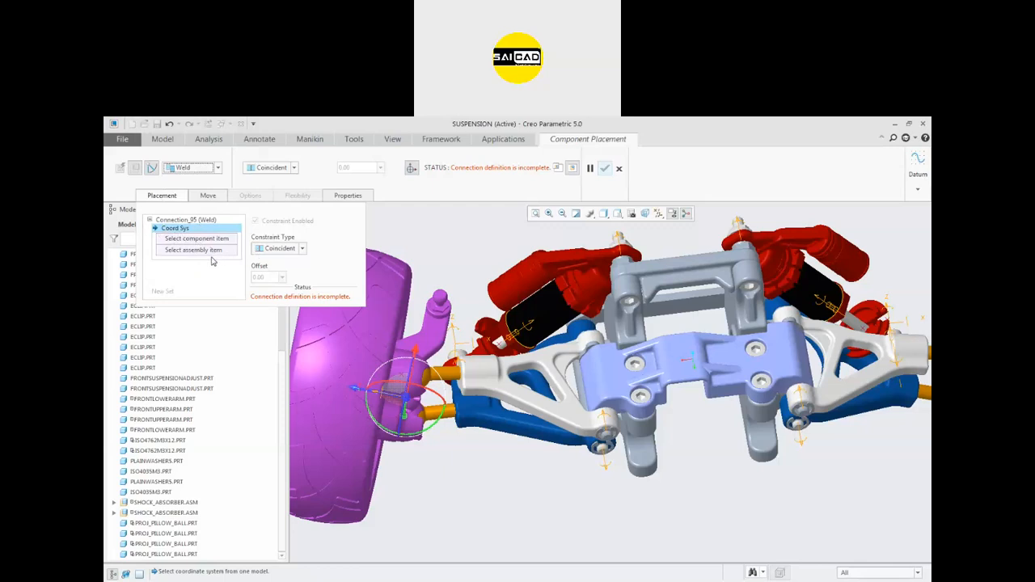
- Try the User Defined connection type for the wheel, review its available constraint types, and cancel the placement changes
left_click(183, 168)
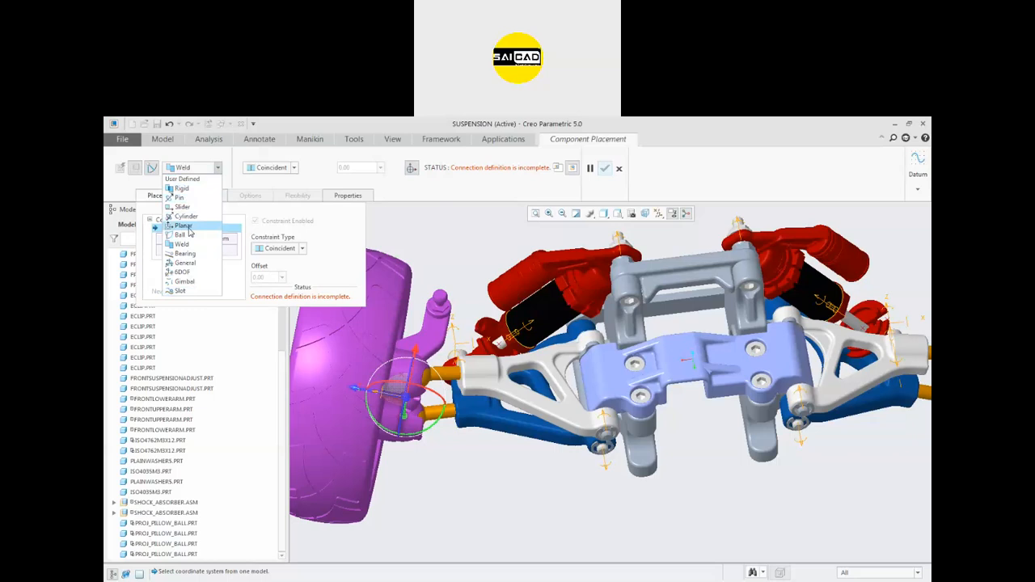
left_click(312, 181)
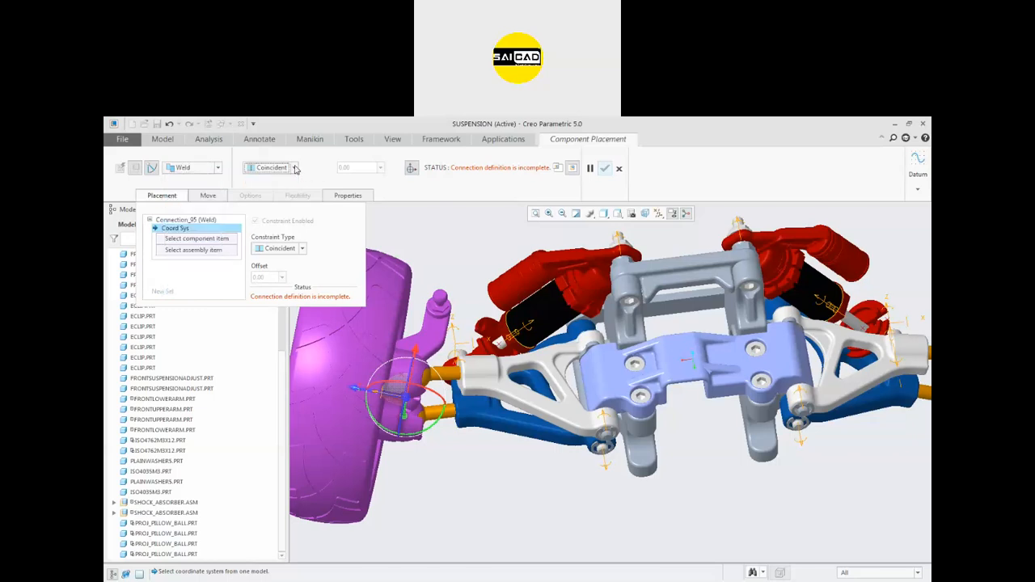
left_click(293, 168)
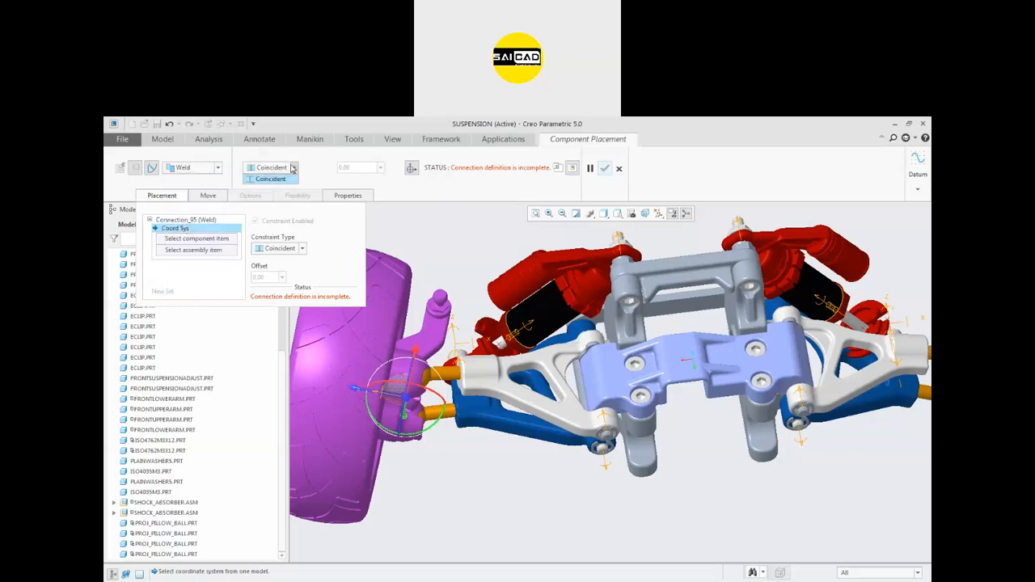
left_click(213, 170)
left_click(216, 169)
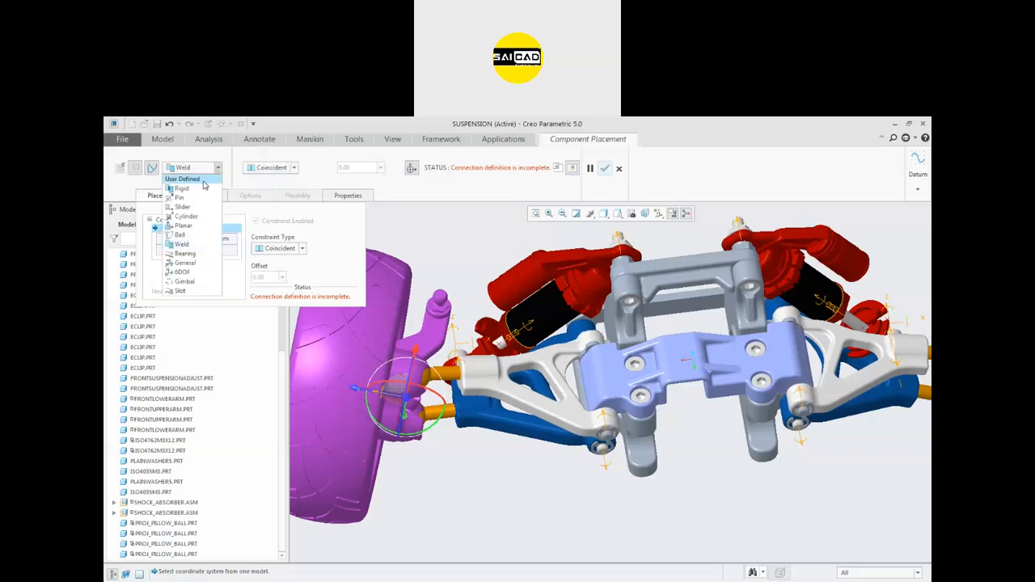
left_click(204, 181)
left_click(269, 168)
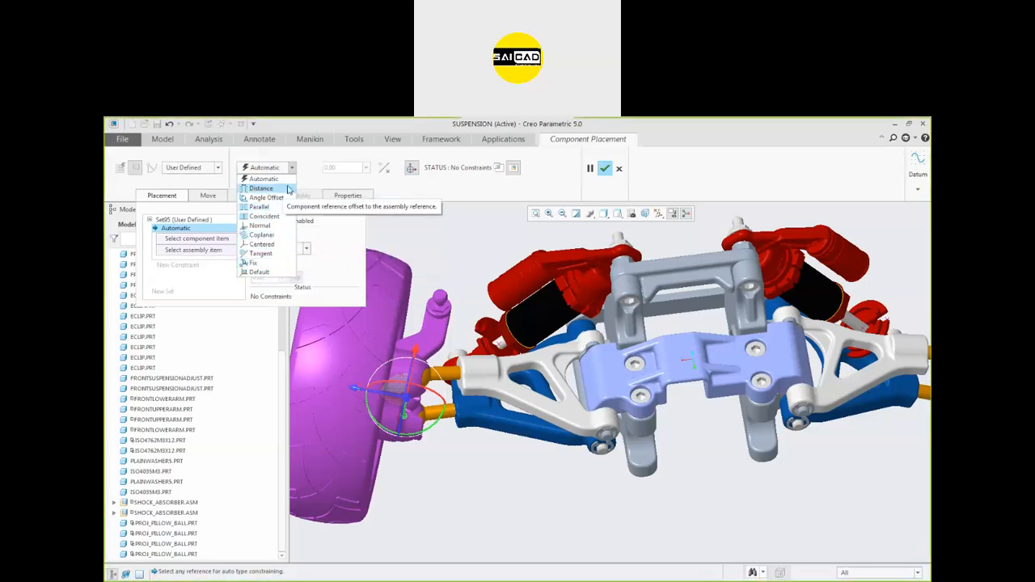
left_click(417, 198)
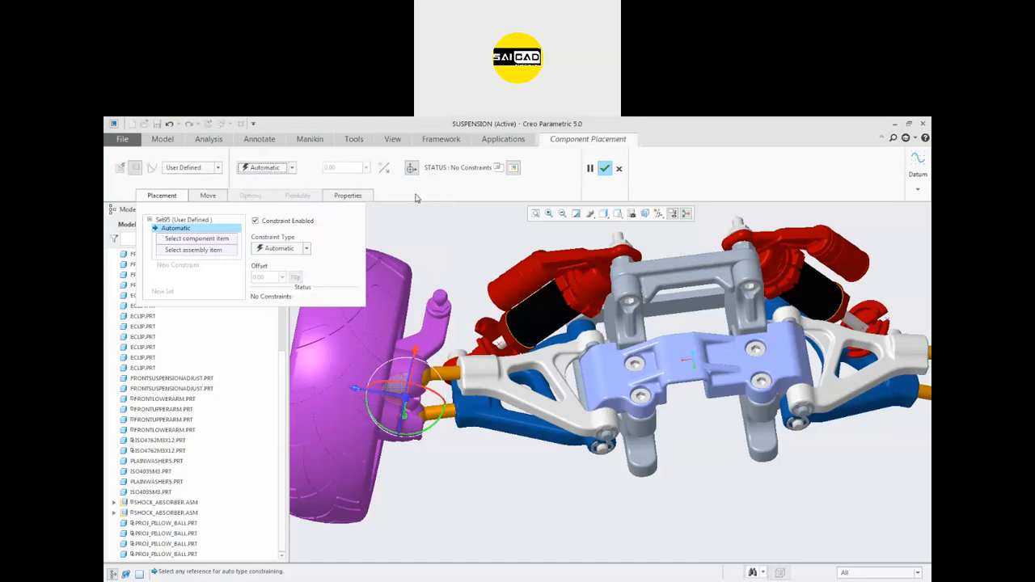
scroll(485, 283, "down", 5)
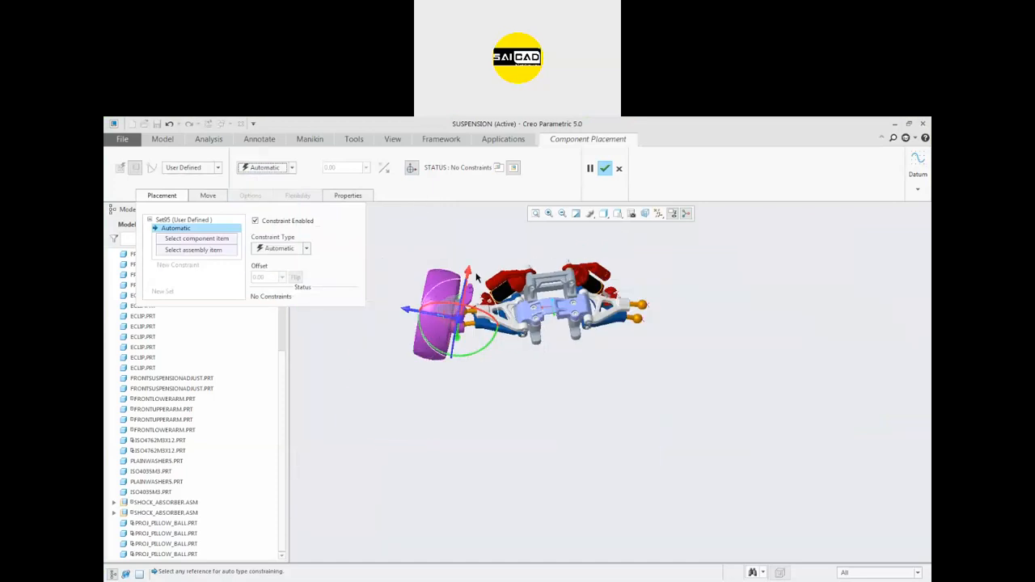
left_click(618, 168)
left_click(515, 374)
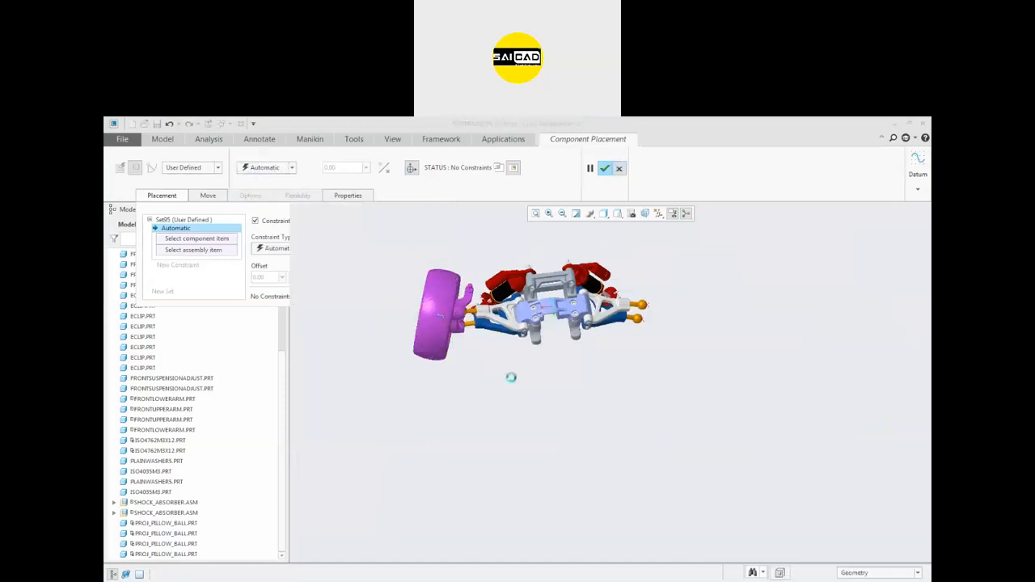
- Swivel both wheels on their ball joints with Drag Components and accept their new positions
scroll(510, 251, "down", 1)
middle_click_drag(510, 251, 489, 240)
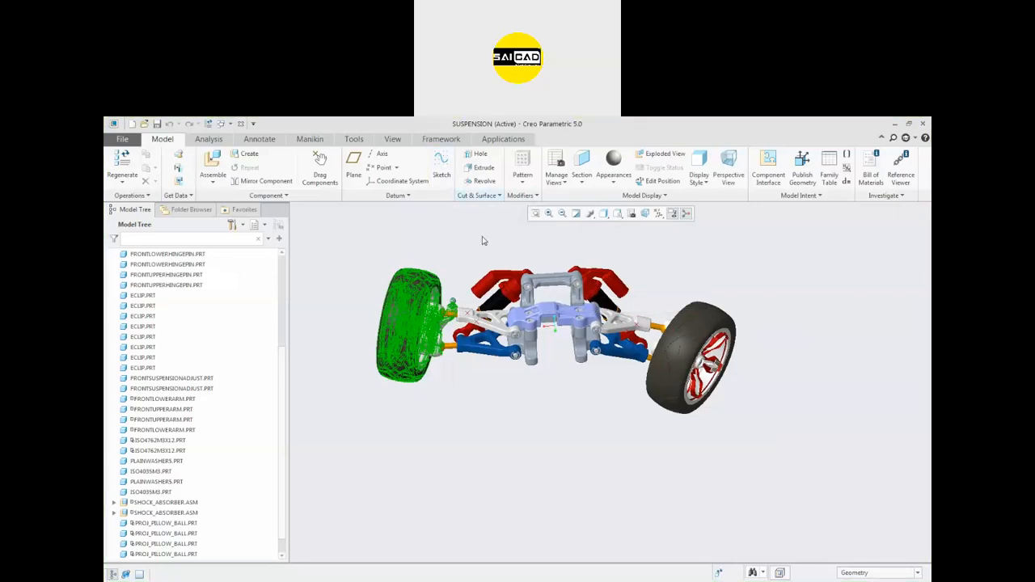
scroll(646, 361, "down", 2)
scroll(647, 362, "up", 1)
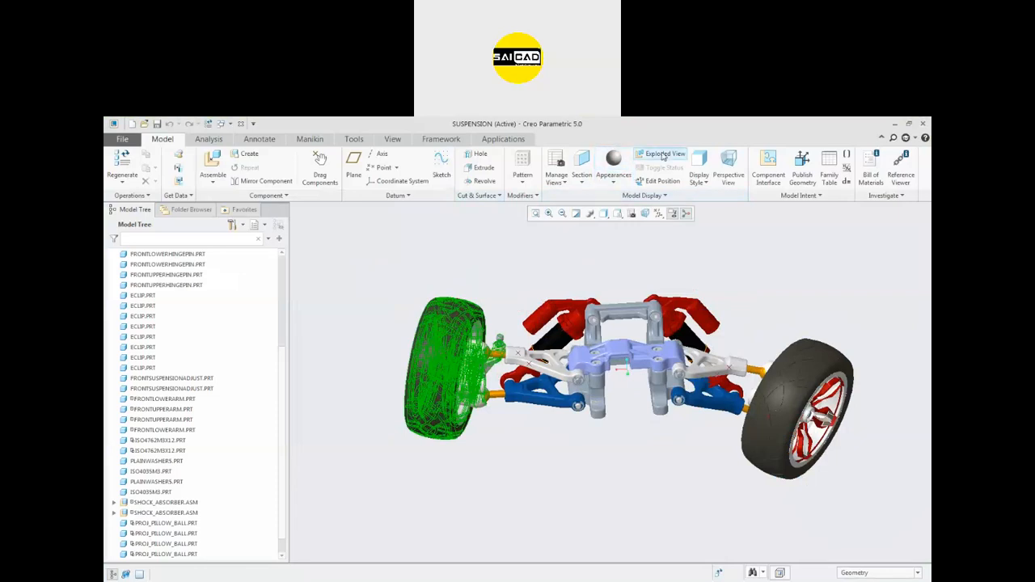
scroll(512, 336, "up", 2)
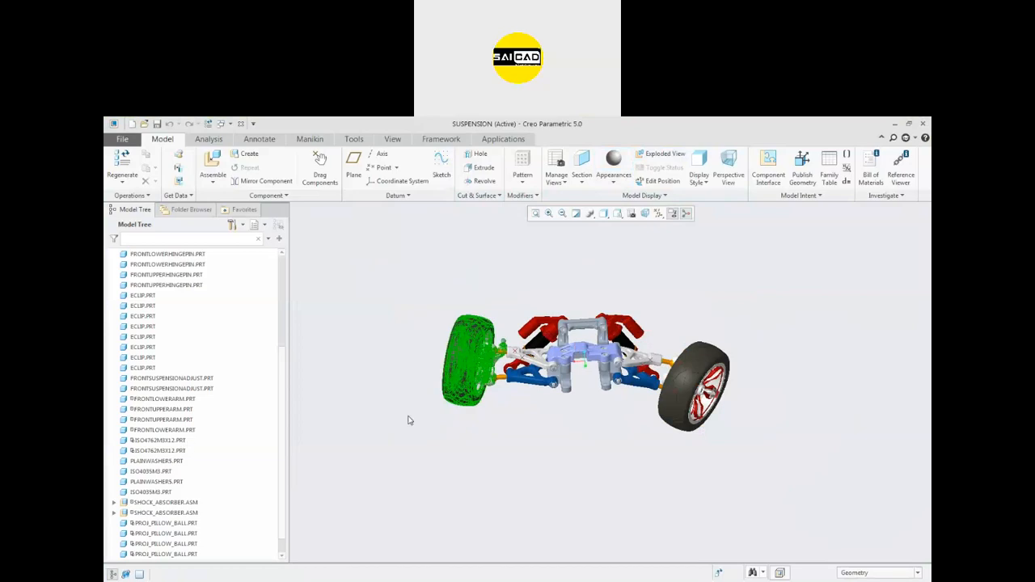
middle_click_drag(474, 423, 493, 312)
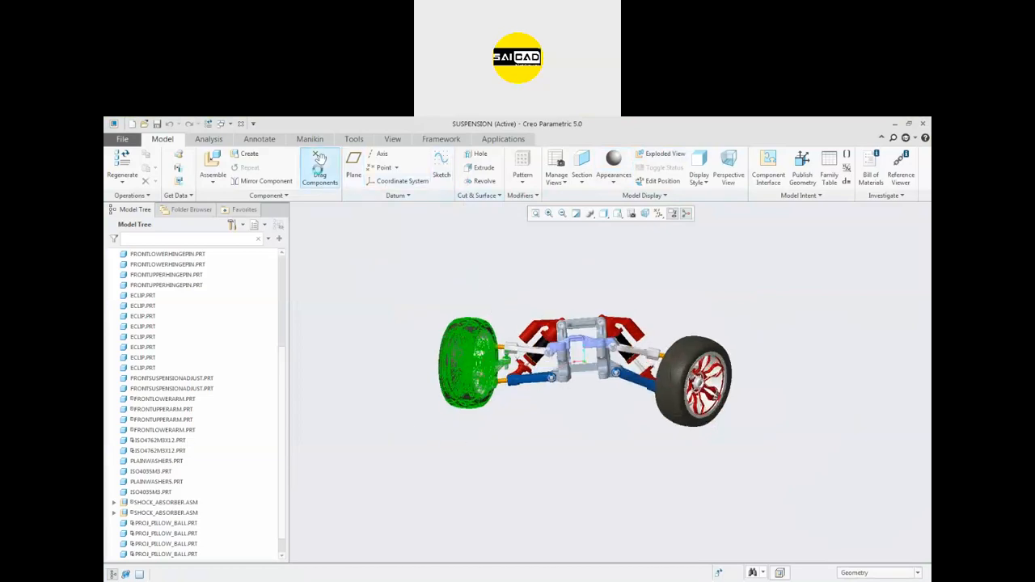
left_click(320, 175)
left_click(448, 366)
left_click(678, 386)
left_click(680, 369)
left_click(684, 359)
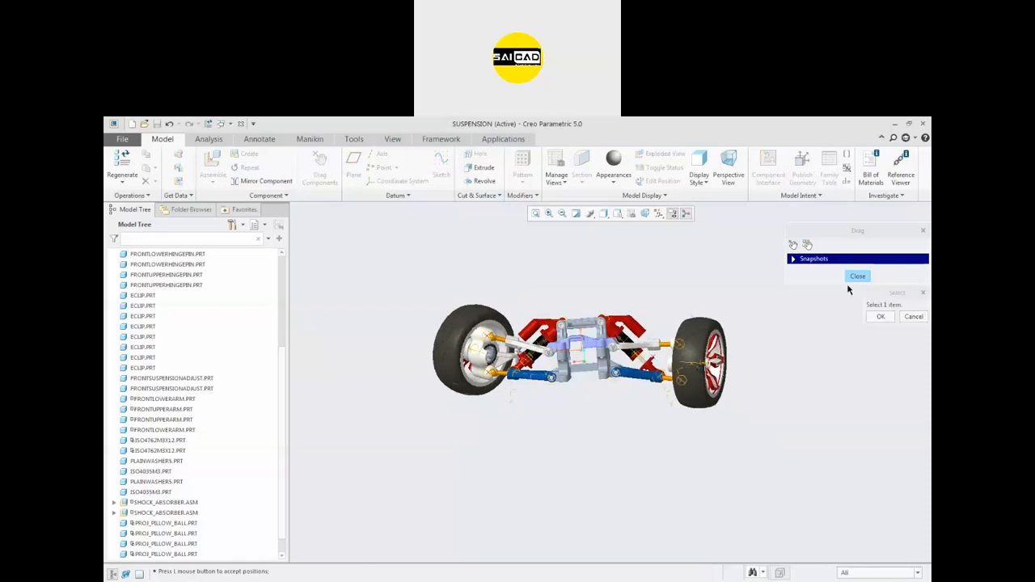
left_click(858, 275)
- Explode the suspension assembly, compare it with the unexploded state, and examine the separated components from several angles
middle_click_drag(580, 296, 589, 333)
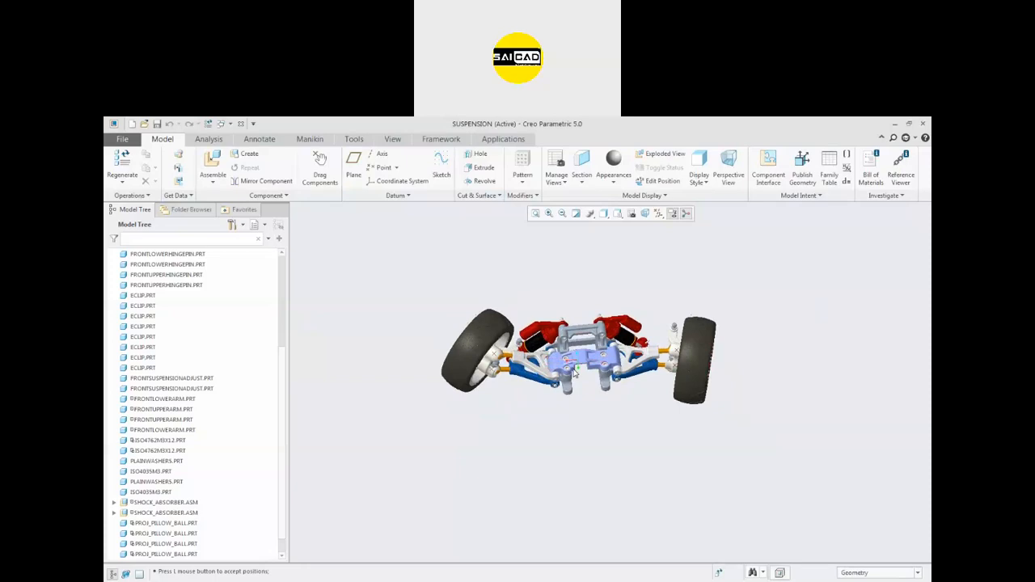
scroll(573, 369, "down", 1)
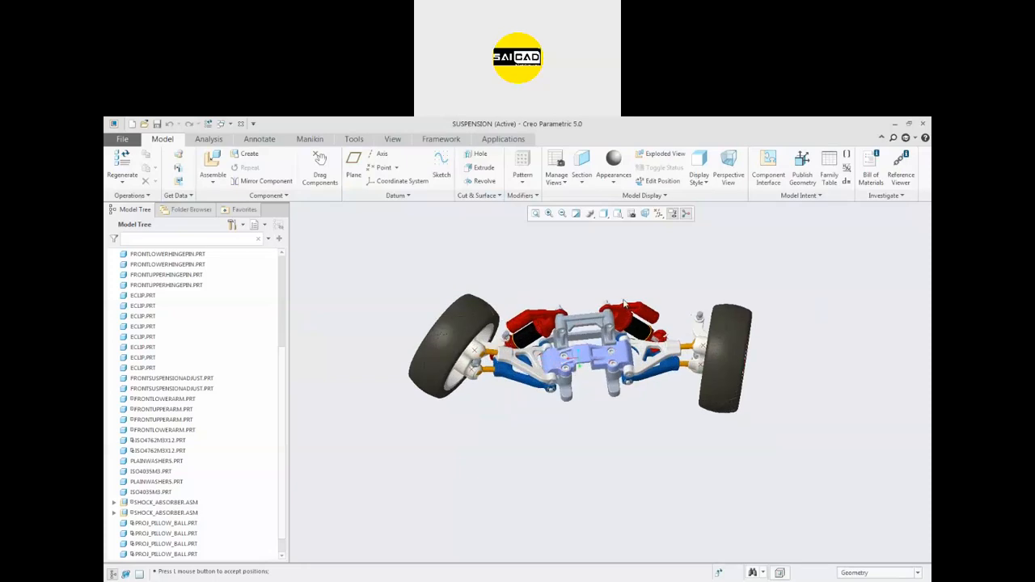
left_click(650, 152)
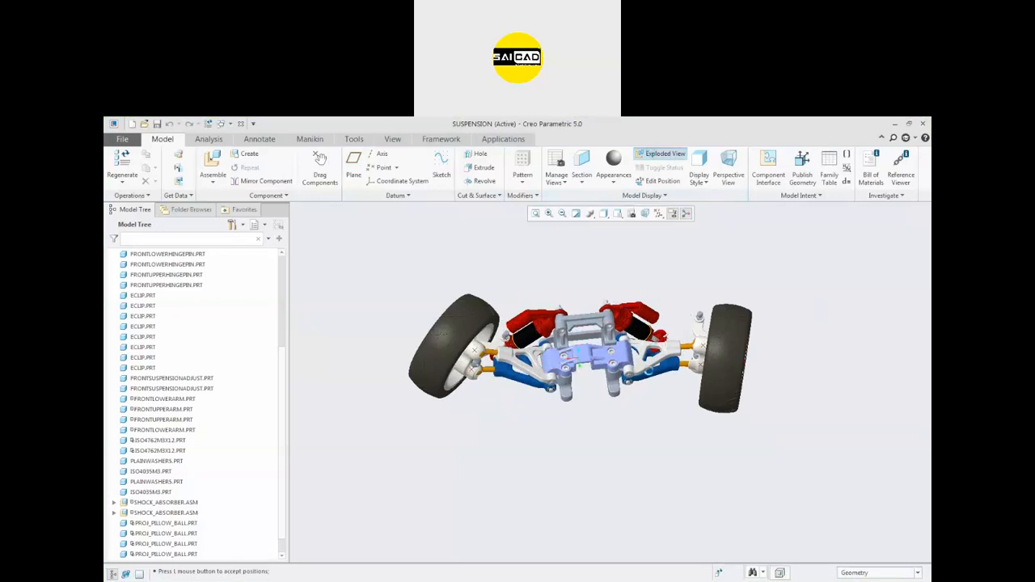
mouse_move(591, 477)
middle_mouse_down()
mouse_move(596, 438)
mouse_move(598, 492)
mouse_move(581, 437)
mouse_move(619, 436)
middle_mouse_up()
scroll(744, 362, "down", 2)
middle_click_drag(610, 323, 599, 296)
scroll(599, 296, "up", 2)
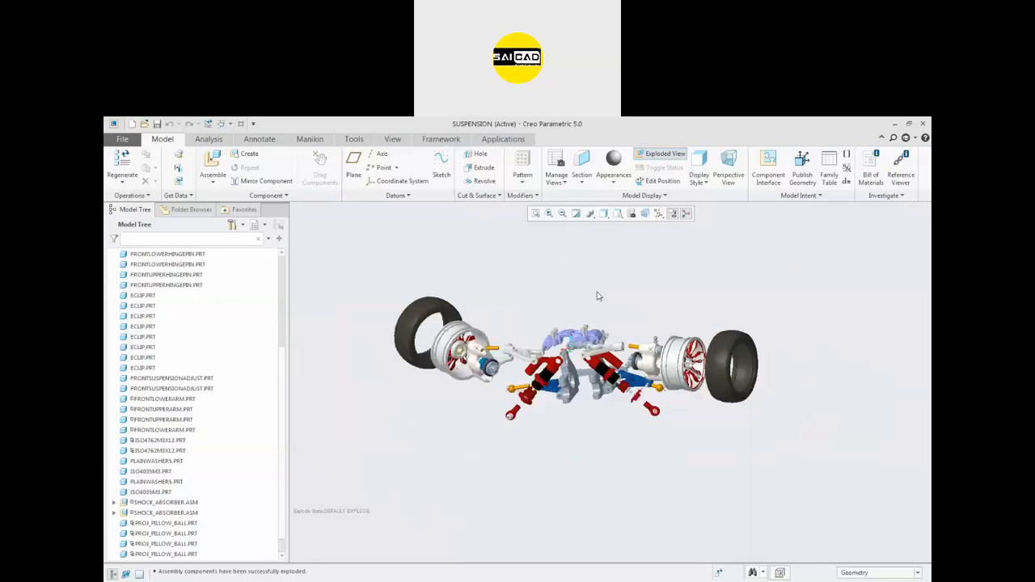
left_click(655, 153)
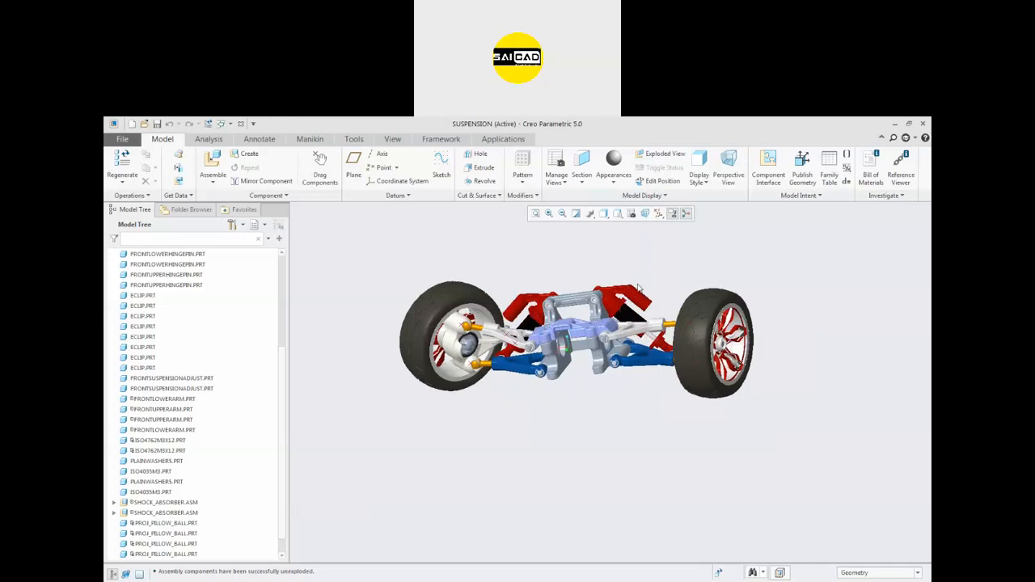
left_click(661, 154)
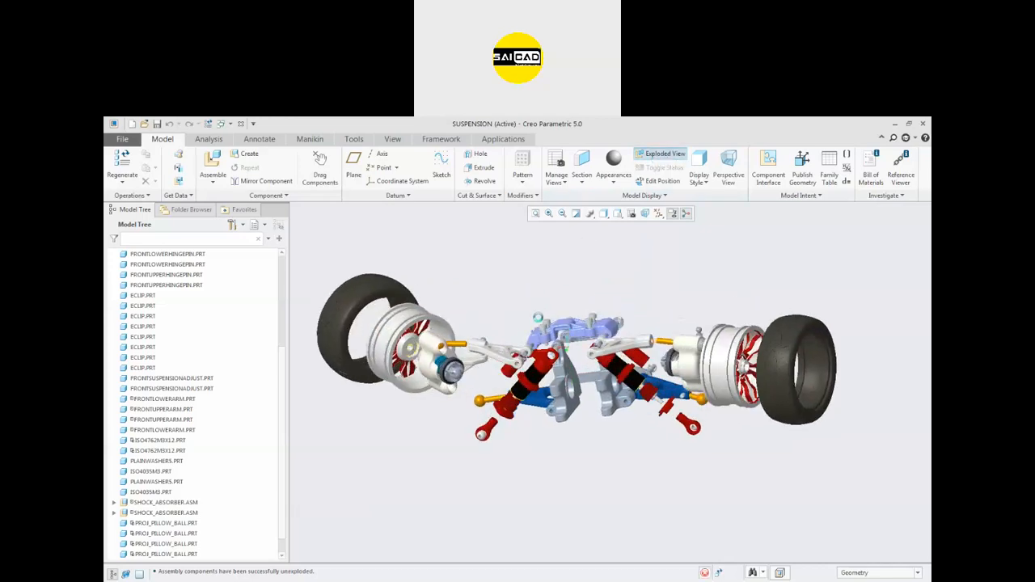
middle_click_drag(553, 300, 589, 293)
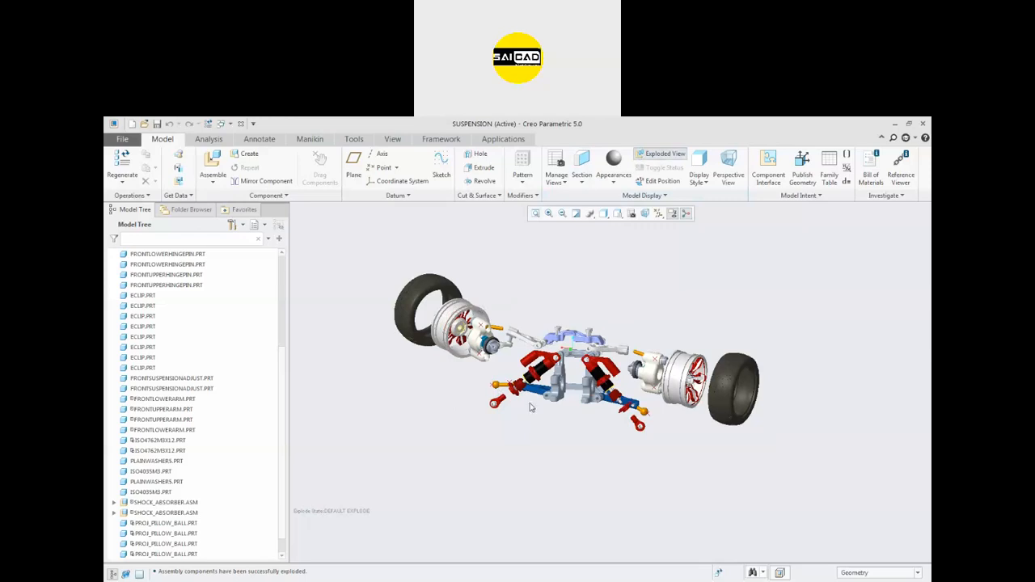
- Orient the exploded suspension and save the current orientation as a new view in the View Manager, keeping the default name
left_click(631, 214)
left_click_drag(860, 232, 805, 228)
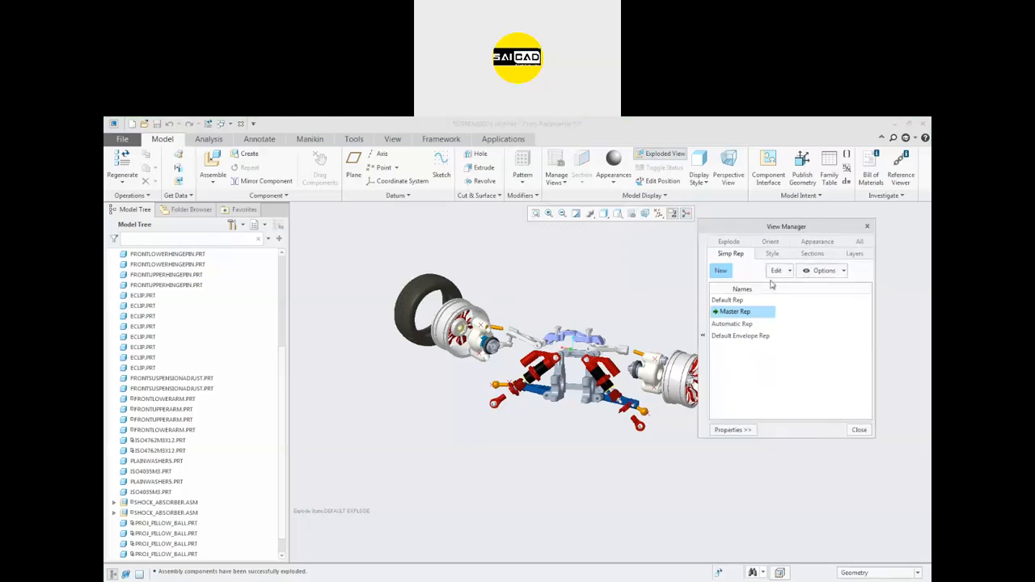
left_click(731, 242)
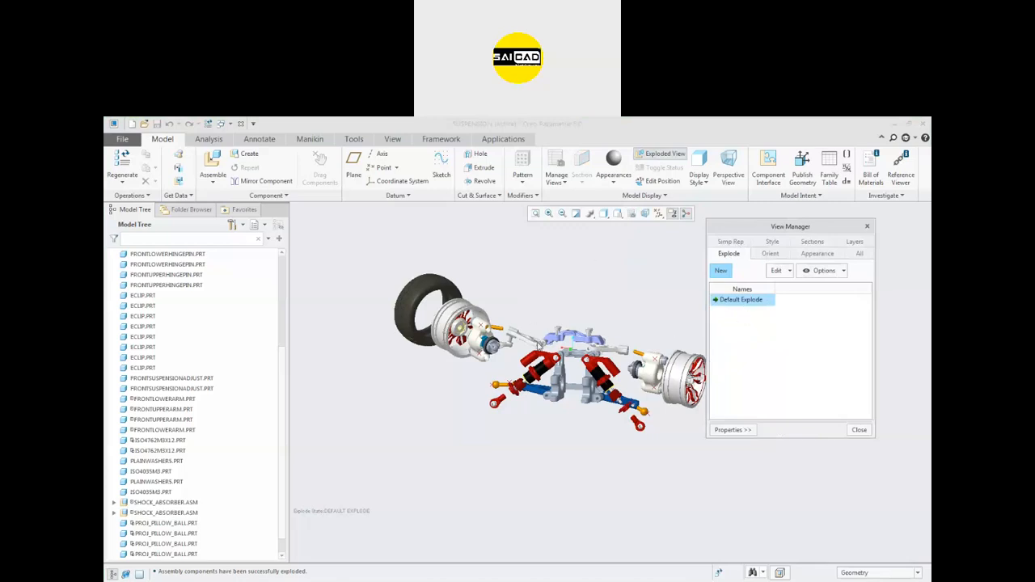
left_click(769, 254)
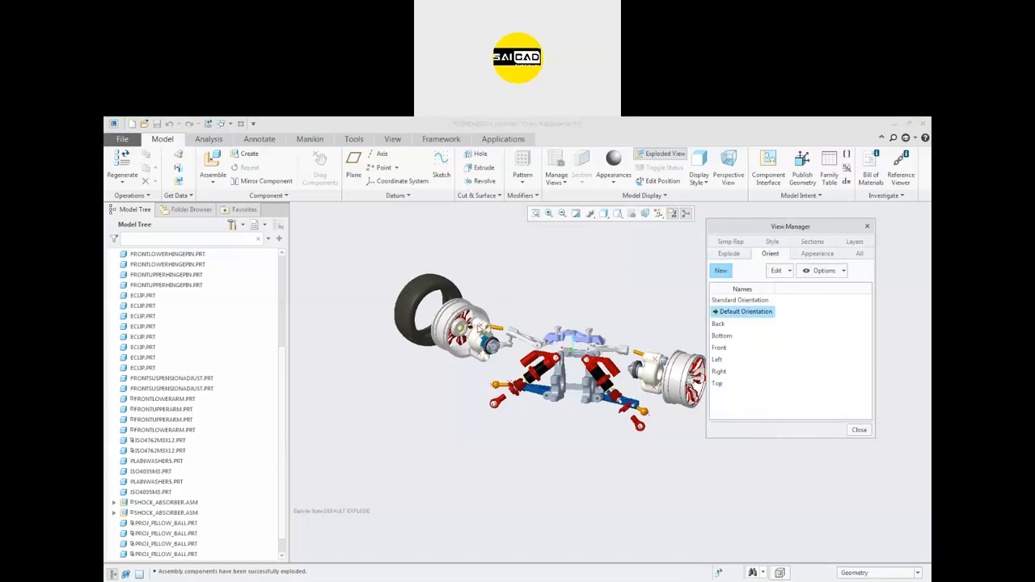
middle_click_drag(583, 377, 667, 333)
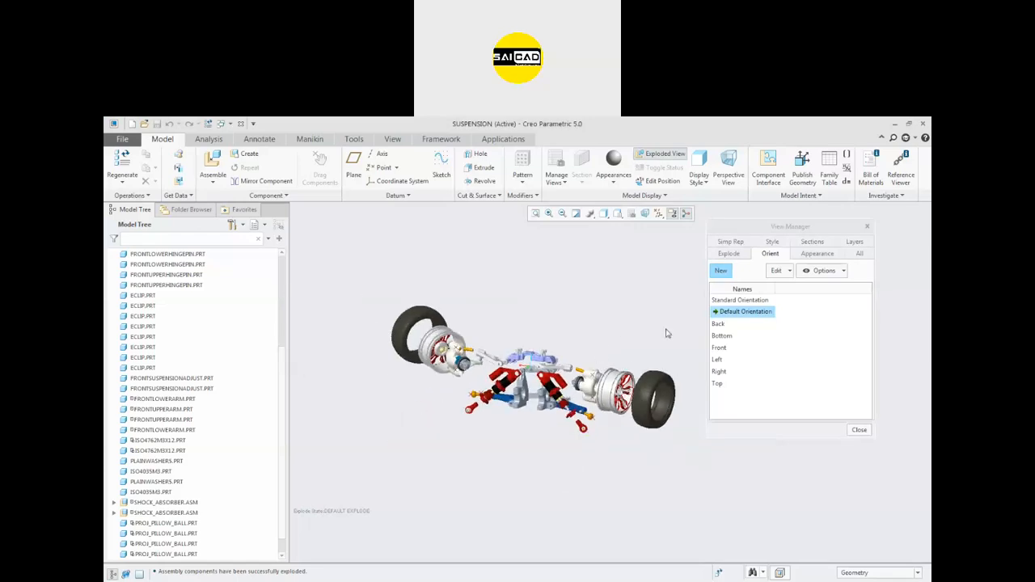
left_click(726, 271)
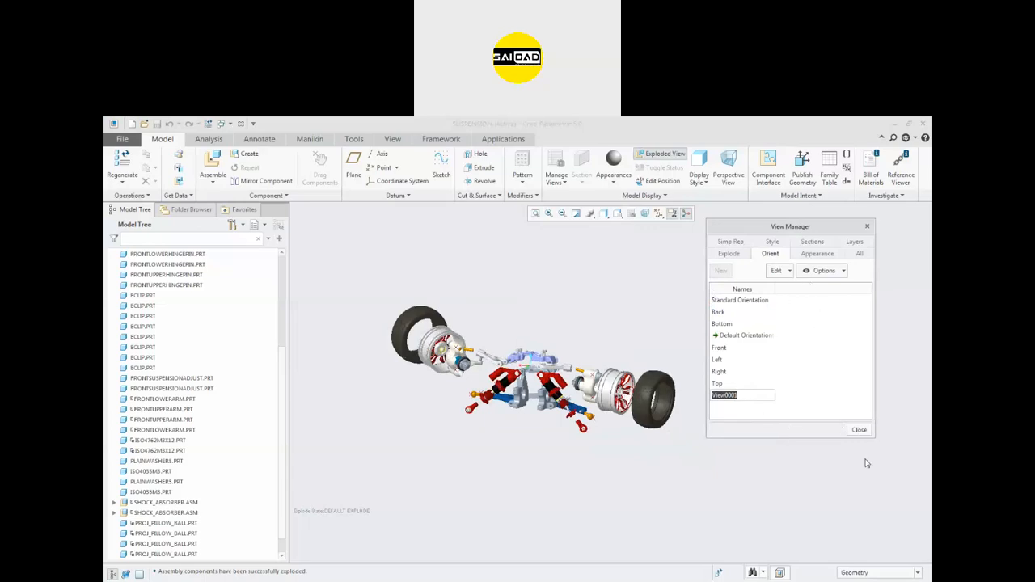
key("Return")
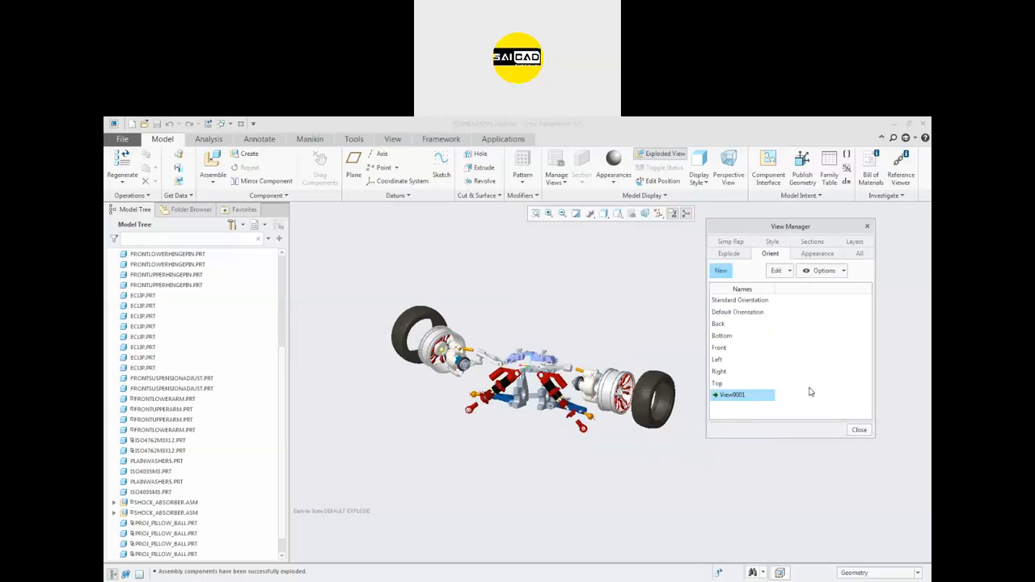
left_click(859, 430)
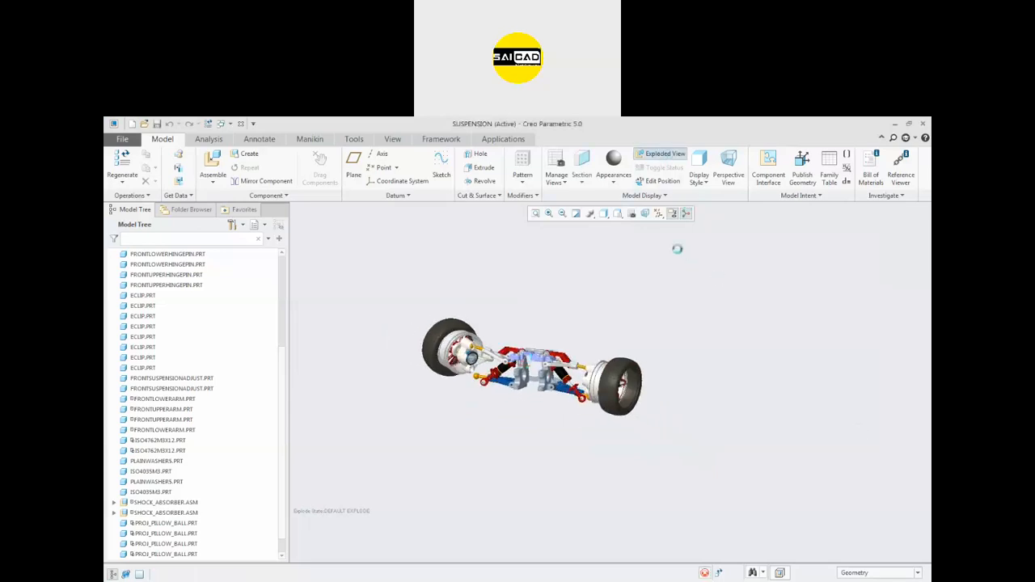
- Recall the saved orientation VIEW0001 on the unexploded suspension assembly
left_click(617, 213)
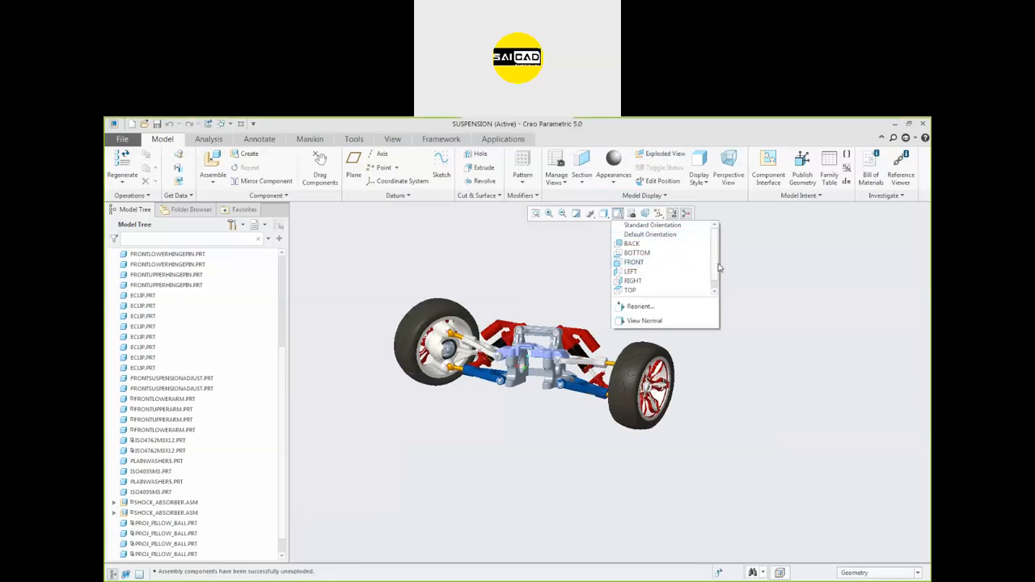
scroll(710, 262, "down", 1)
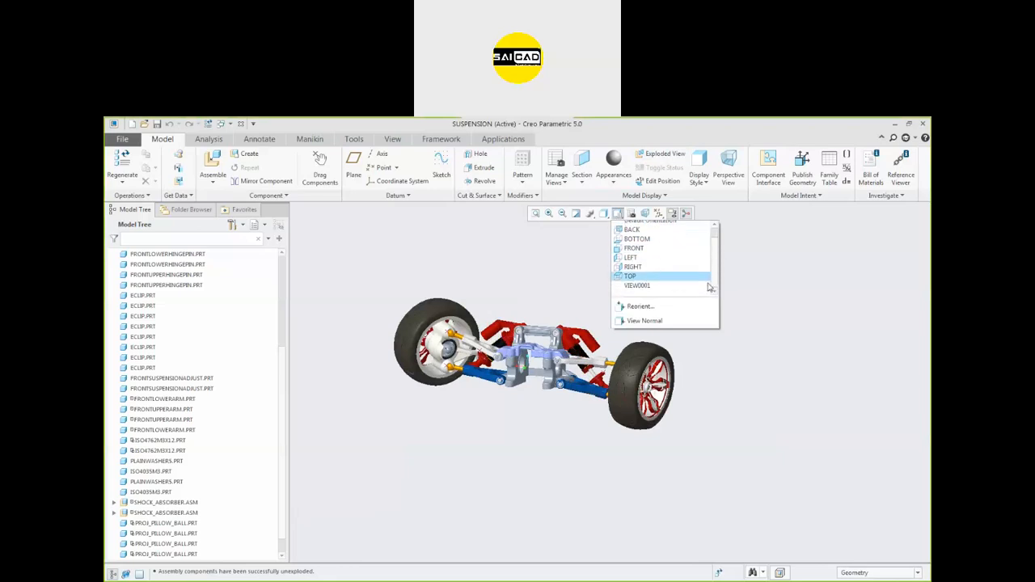
left_click(645, 290)
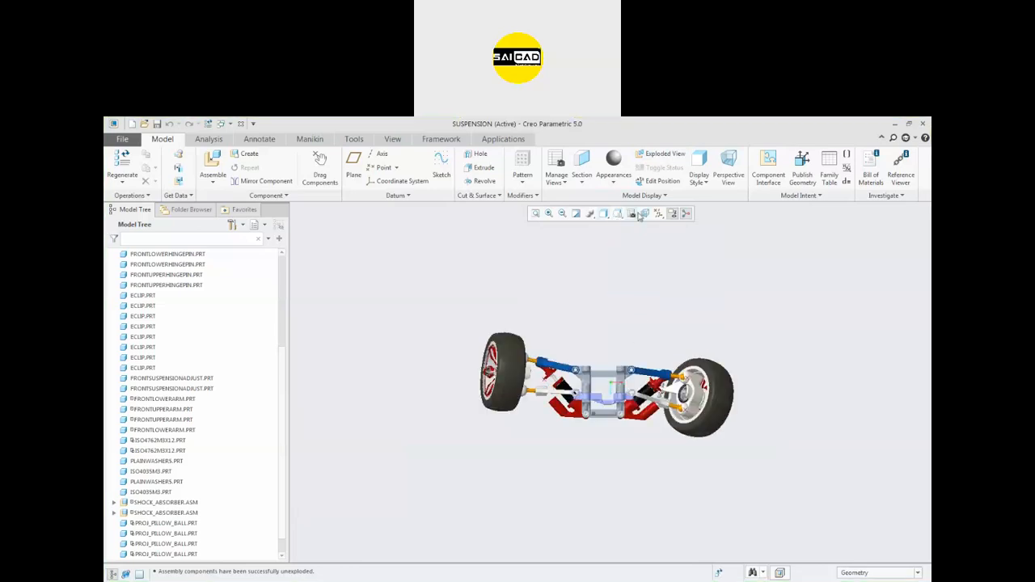
left_click(617, 214)
scroll(711, 273, "down", 1)
left_click(643, 290)
- Explode the suspension, turn it to another angle, and restore the saved orientation VIEW0001
scroll(550, 389, "down", 2)
scroll(703, 367, "up", 2)
scroll(495, 373, "down", 3)
middle_click_drag(569, 308, 570, 268)
left_click(616, 215)
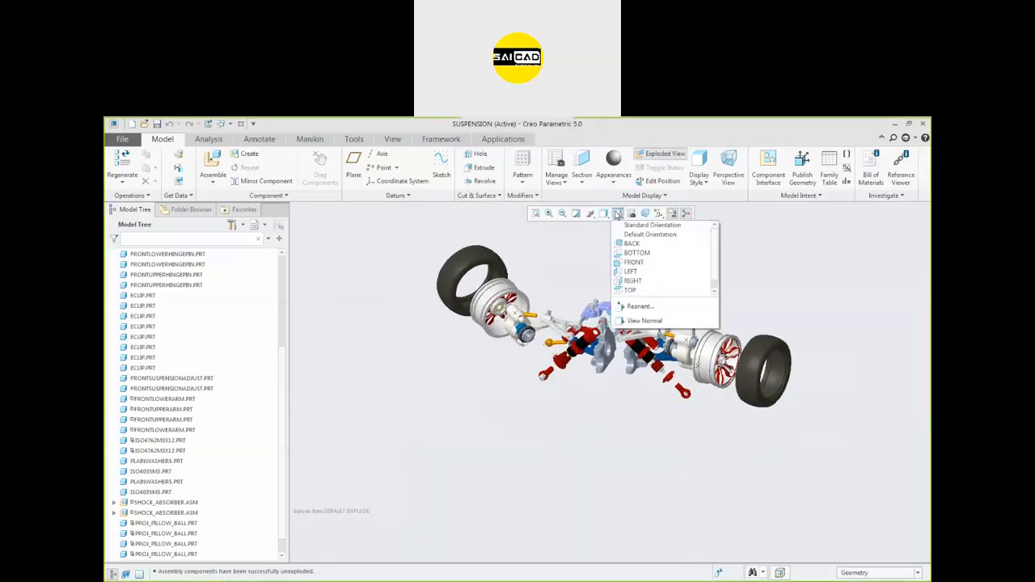
scroll(703, 272, "down", 1)
left_click(633, 289)
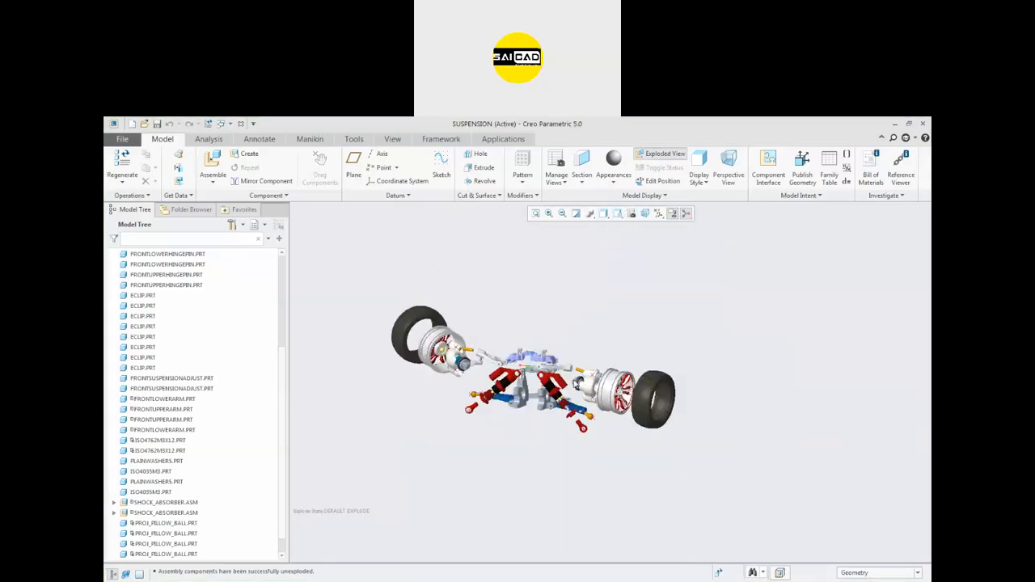
- Return the suspension to its unexploded state and inspect the central brackets and shock absorbers up close
left_click(657, 158)
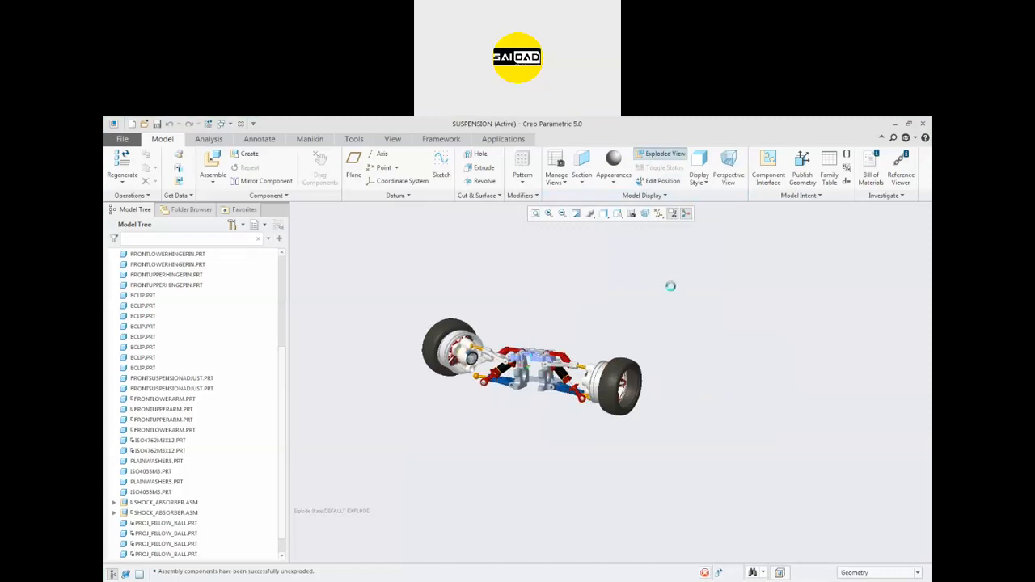
scroll(681, 332, "up", 1)
scroll(646, 335, "down", 2)
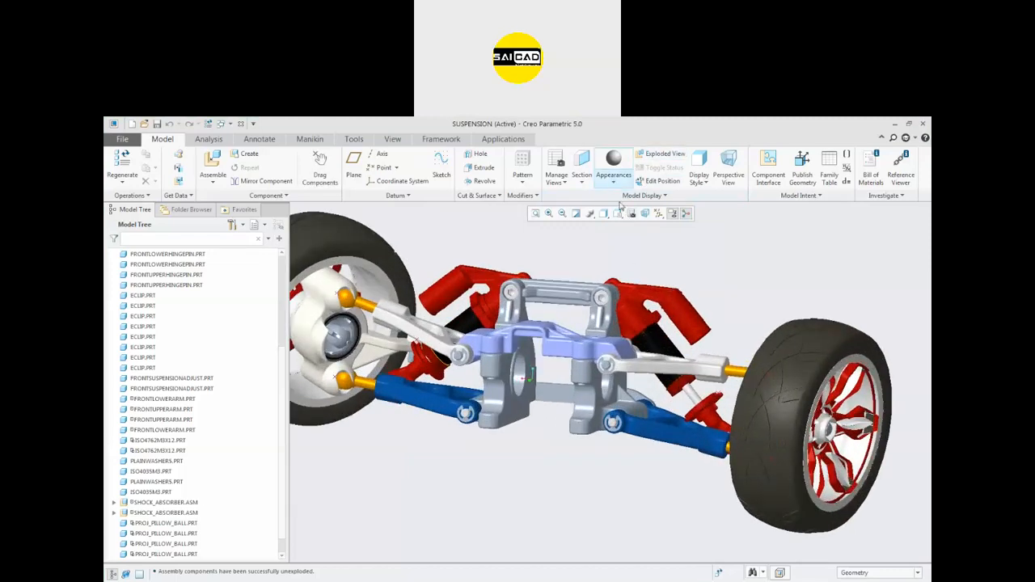
scroll(682, 320, "down", 3)
left_click(681, 322)
scroll(727, 332, "up", 3)
left_click(733, 336)
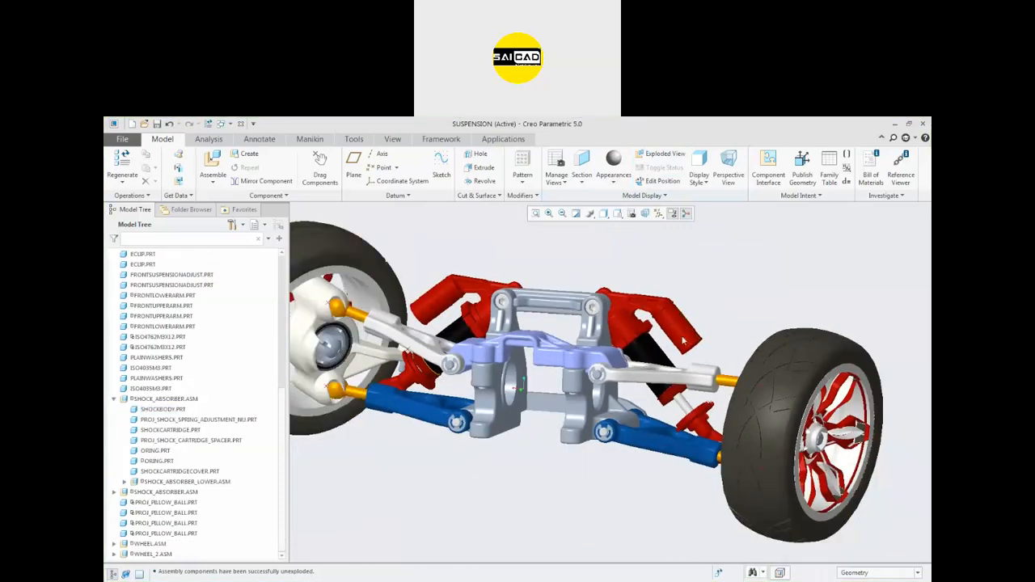
scroll(565, 353, "down", 3)
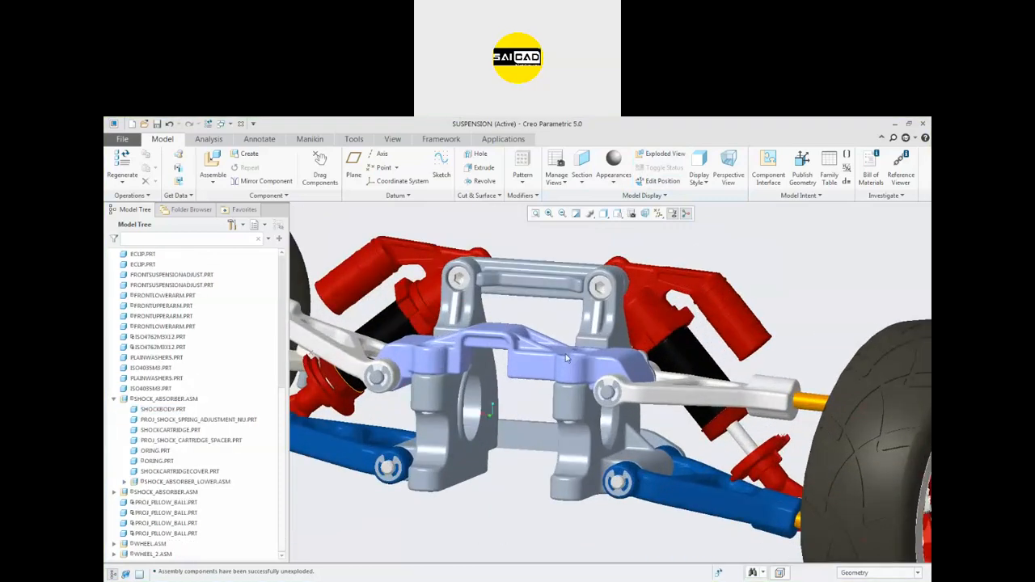
- Apply the green appearance from My Appearances to the bracket nearest the wheel with its red spokes facing outward
left_click(613, 180)
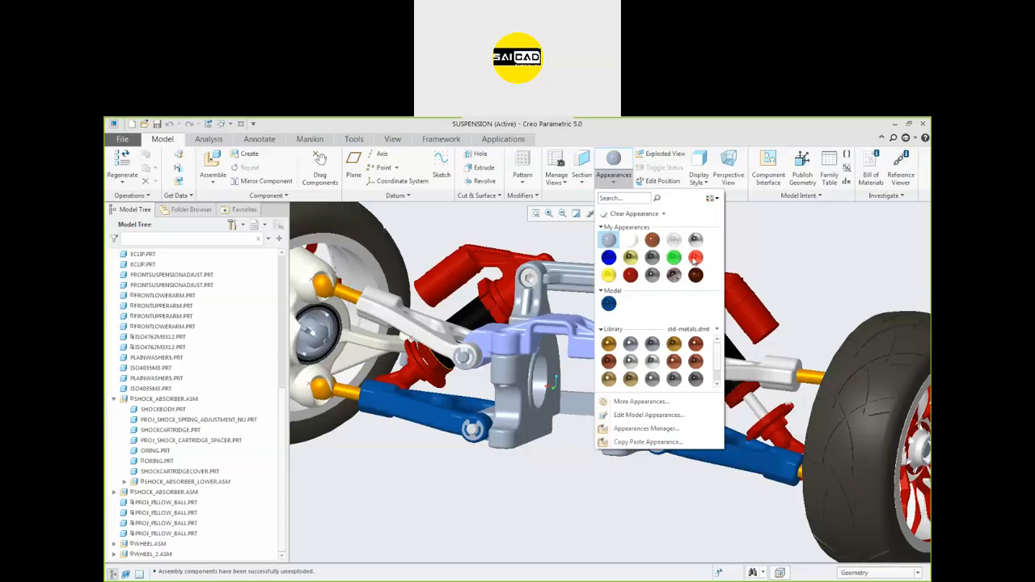
left_click(675, 257)
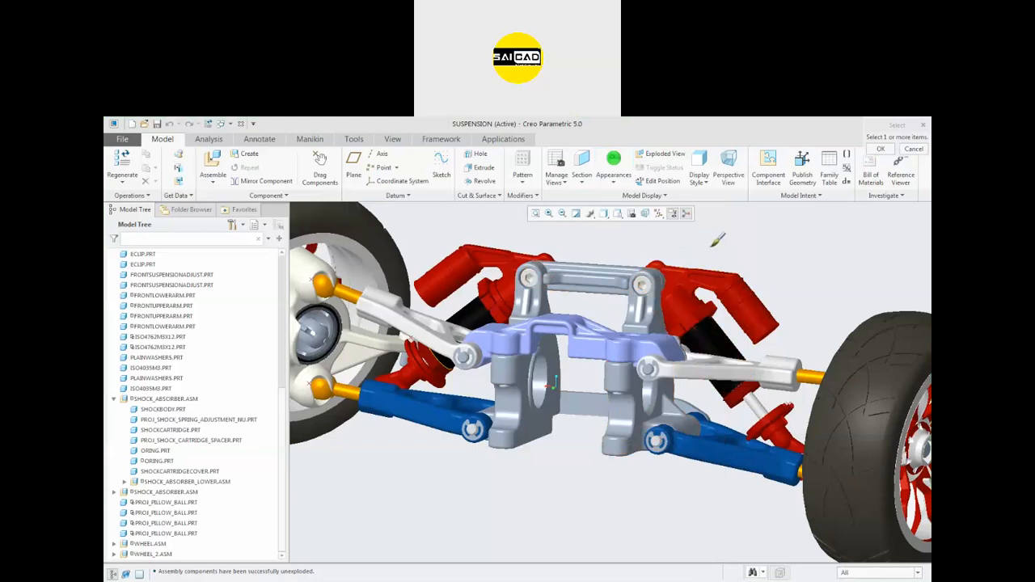
left_click(661, 322)
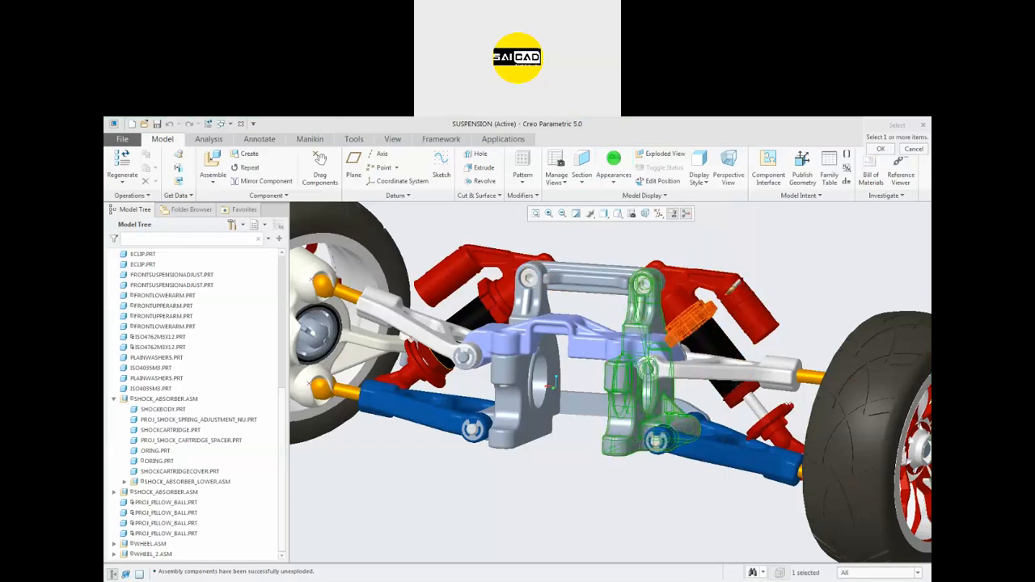
left_click(880, 149)
- Open a new appearance in the Appearance Editor, review its color and reflection properties, and close the editor
mouse_move(633, 348)
middle_mouse_down()
mouse_move(625, 413)
mouse_move(623, 356)
middle_mouse_up()
left_click(616, 185)
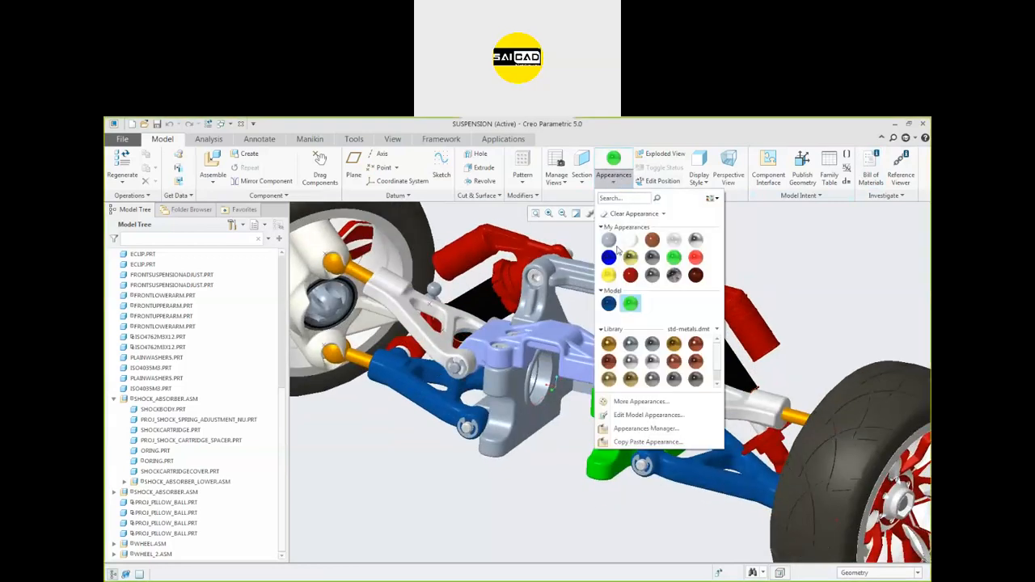
left_click(622, 402)
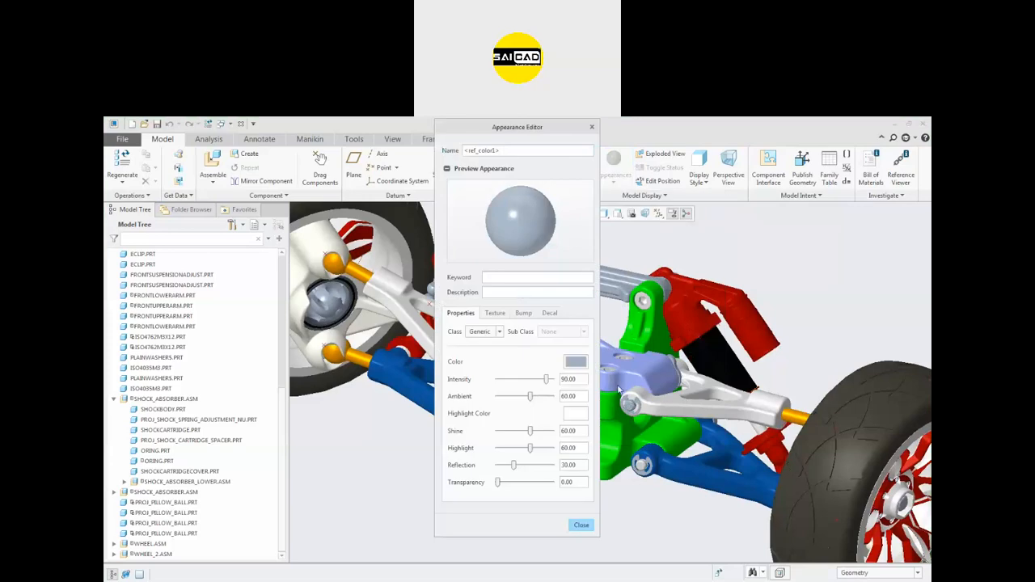
left_click(592, 127)
- Apply a copper-coloured appearance from the std-metals library to the FRONTUPPERARM part opposite the green bracket
left_click(613, 166)
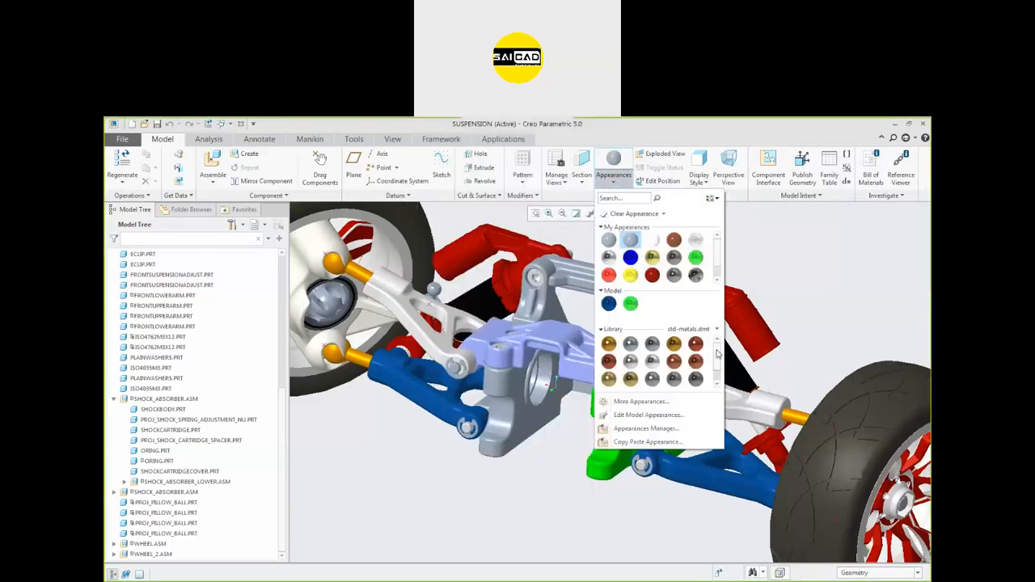
scroll(711, 360, "down", 3)
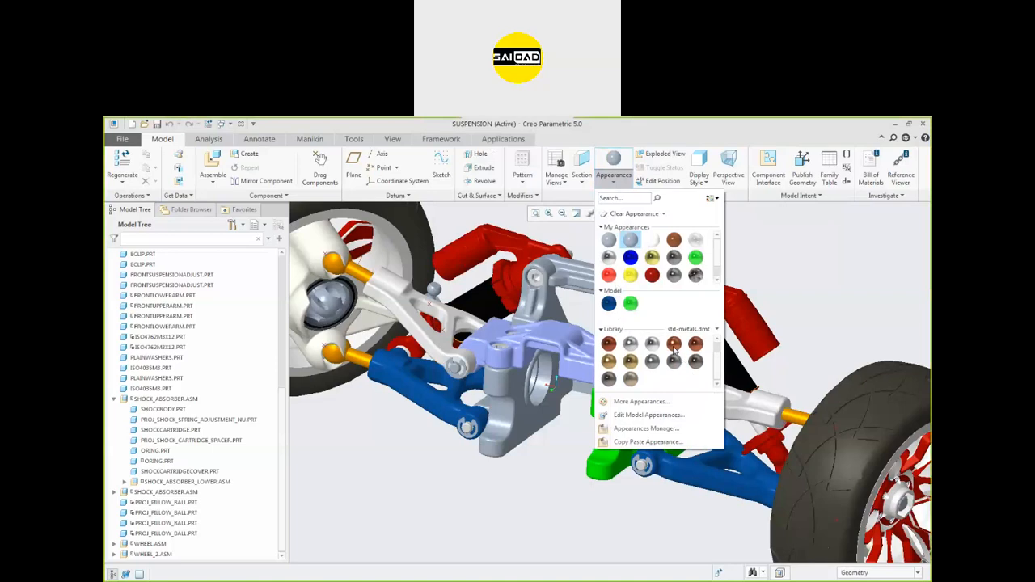
left_click(670, 346)
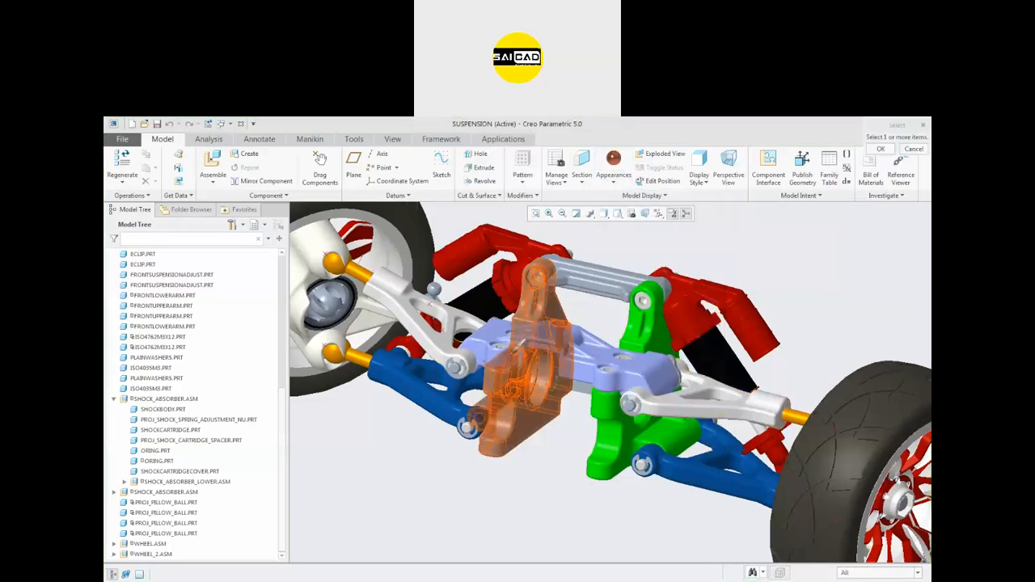
left_click(442, 331)
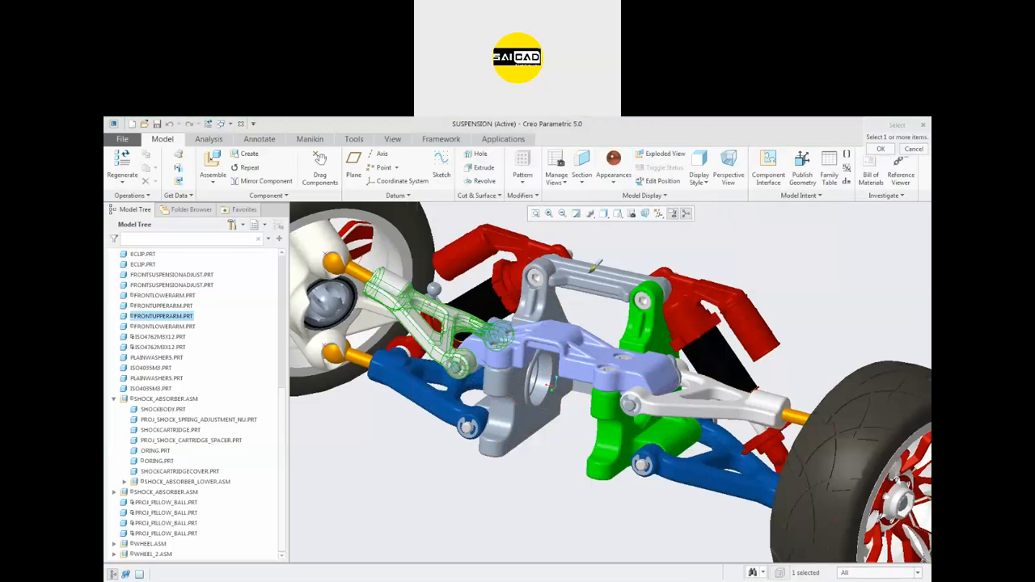
left_click(881, 150)
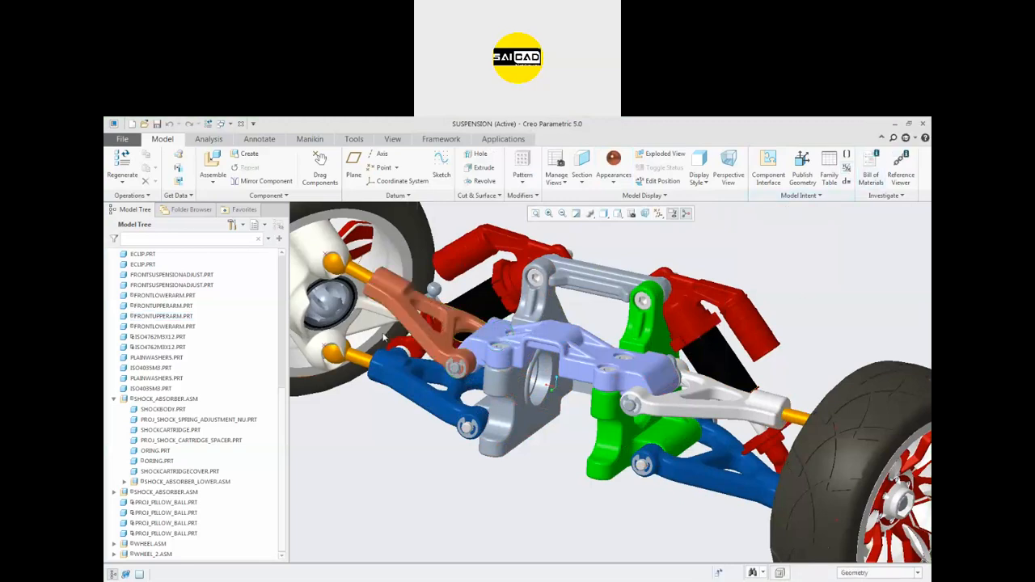
- Examine the recoloured upper arm and bracket up close and from other angles of the suspension
scroll(442, 284, "up", 5)
left_click(485, 376)
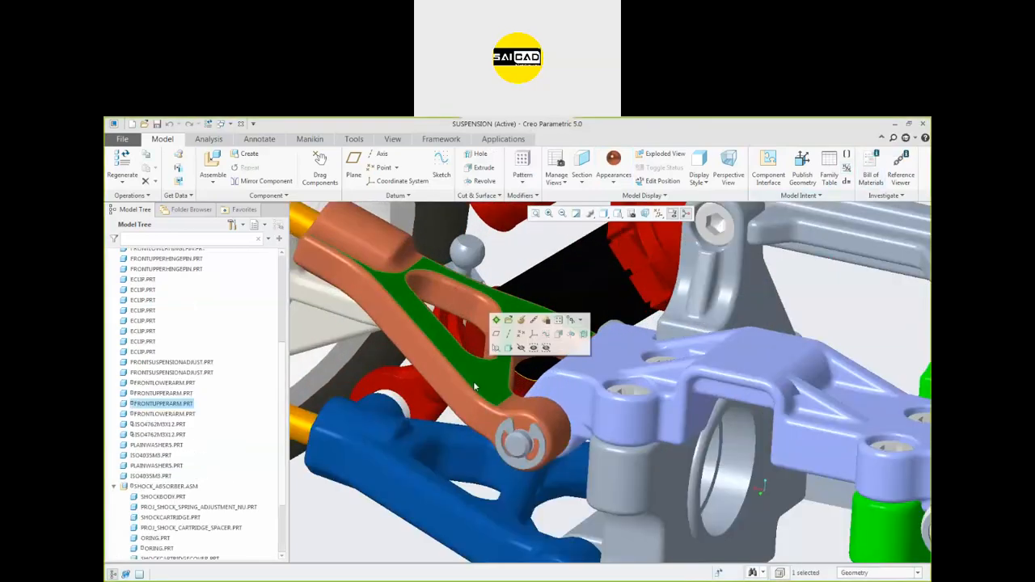
scroll(456, 387, "down", 2)
scroll(456, 387, "down", 2)
left_click(707, 255)
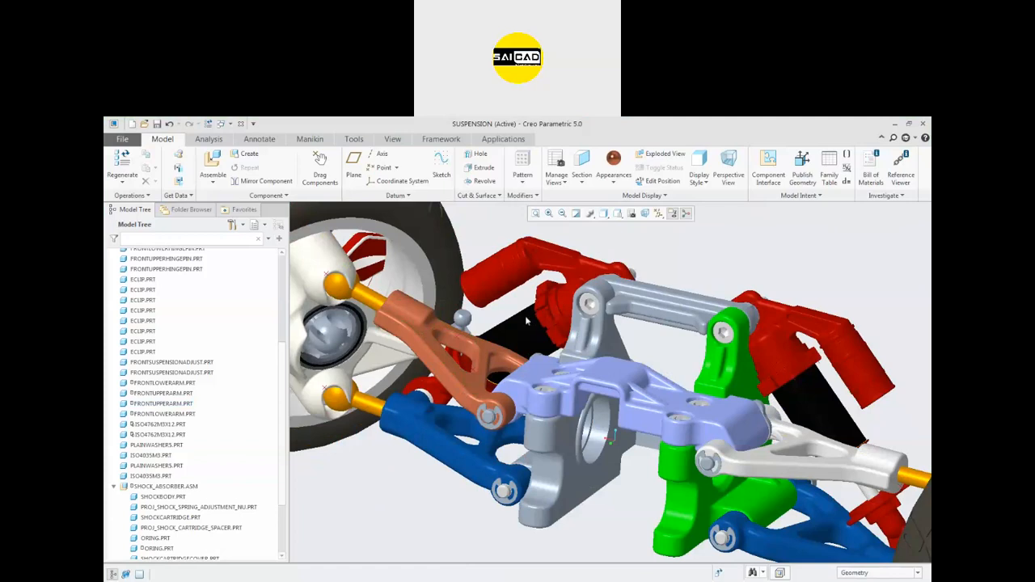
scroll(530, 320, "up", 4)
middle_click_drag(545, 339, 595, 406)
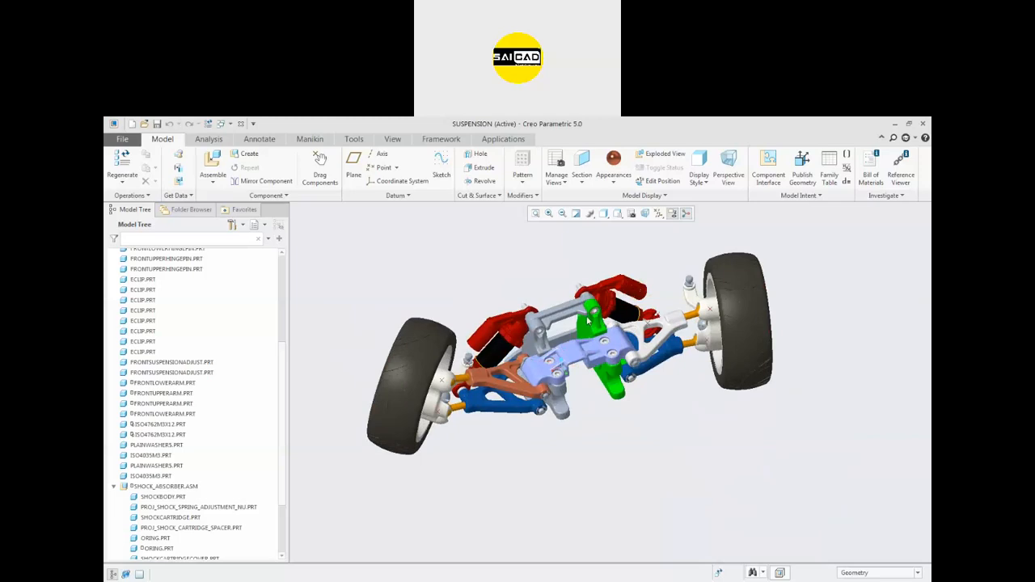
- Create a new part with the default name and display all datum features
key("ctrl+n")
key("Return")
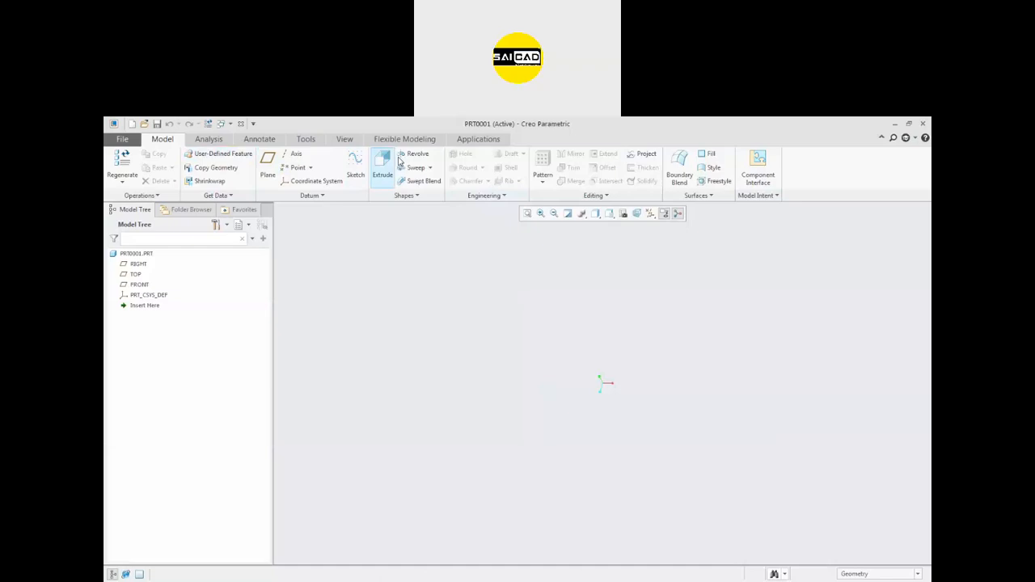
left_click(355, 166)
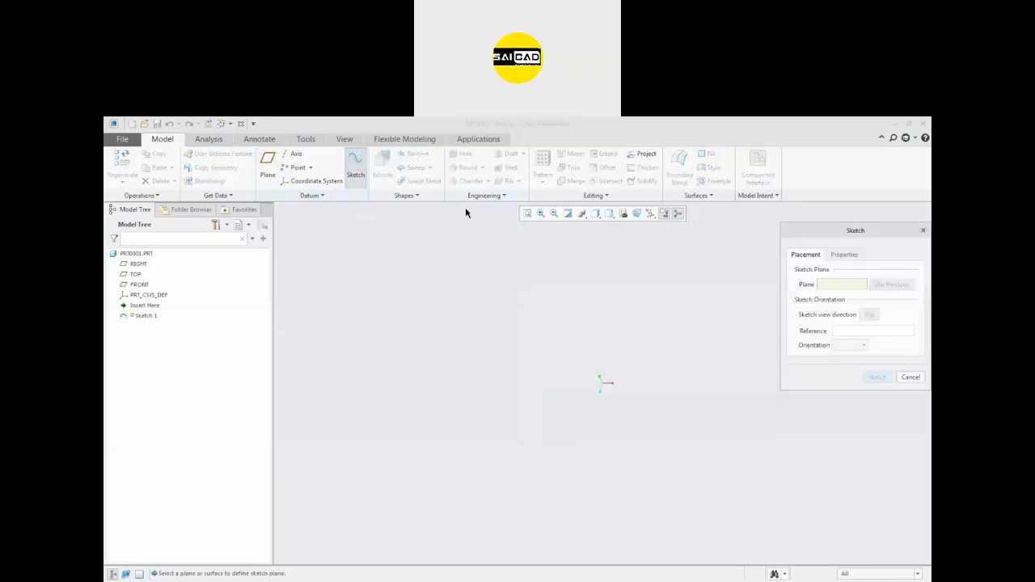
left_click(650, 213)
left_click(652, 226)
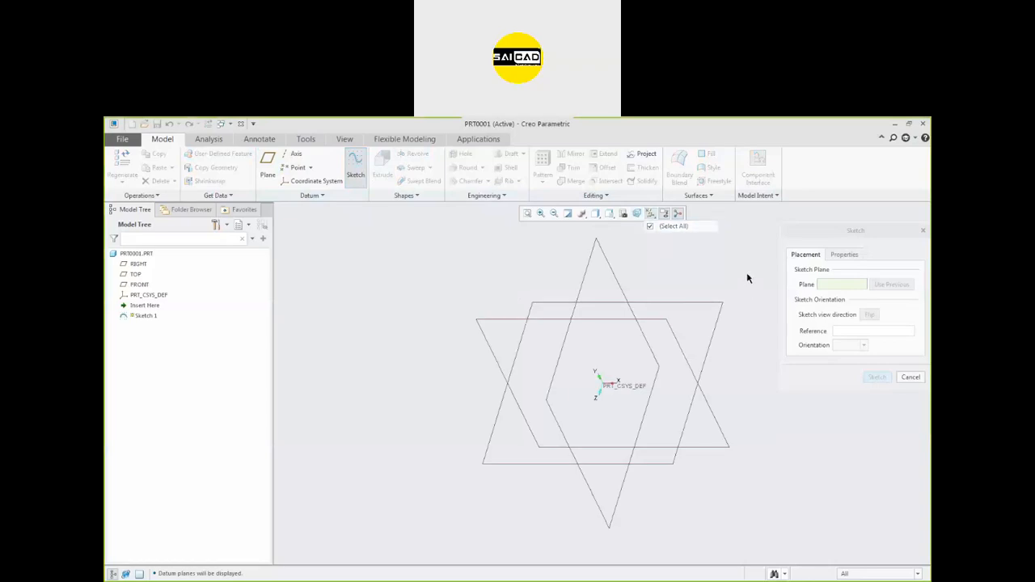
left_click(135, 274)
left_click(877, 377)
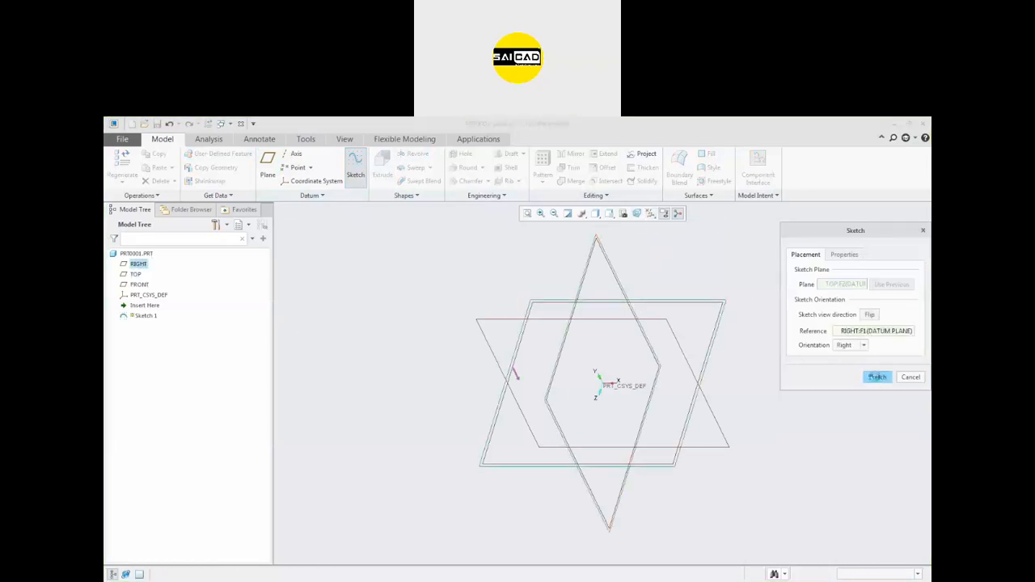
left_click(623, 215)
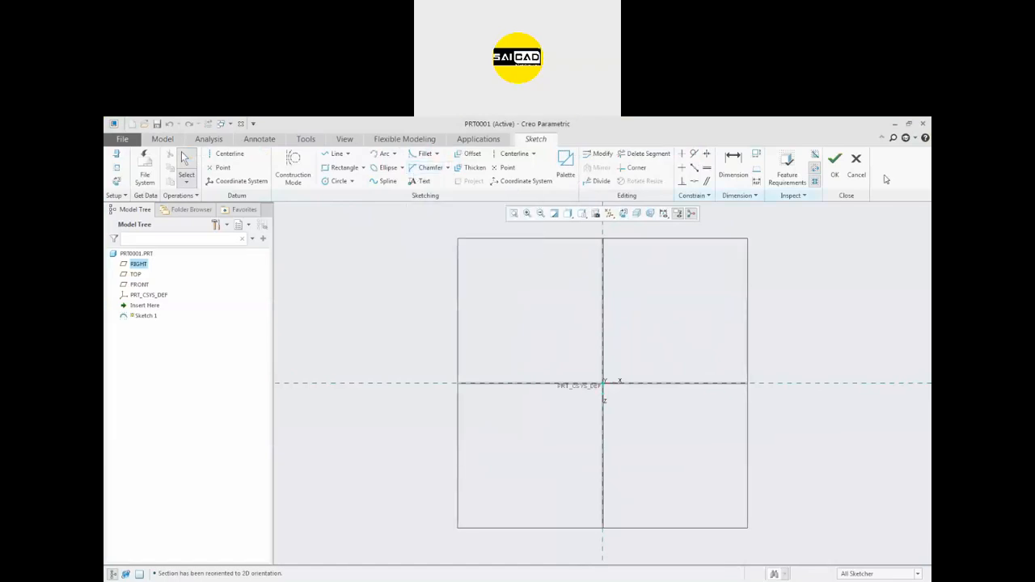
left_click(856, 161)
left_click(551, 373)
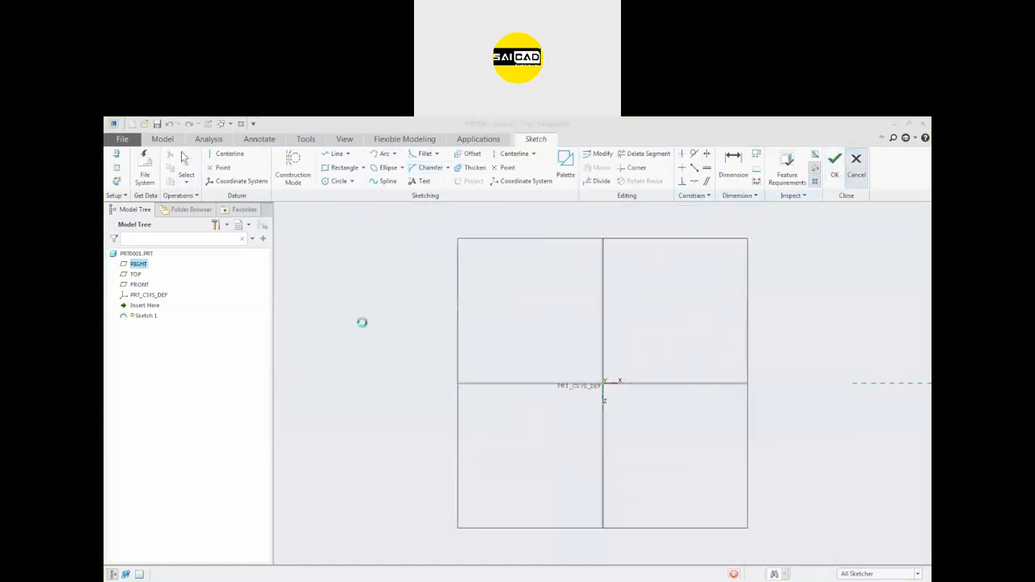
- Sketch an open, gently rising S-shaped spline on the FRONT plane, starting on the vertical reference, and finish the sketch
left_click(139, 284)
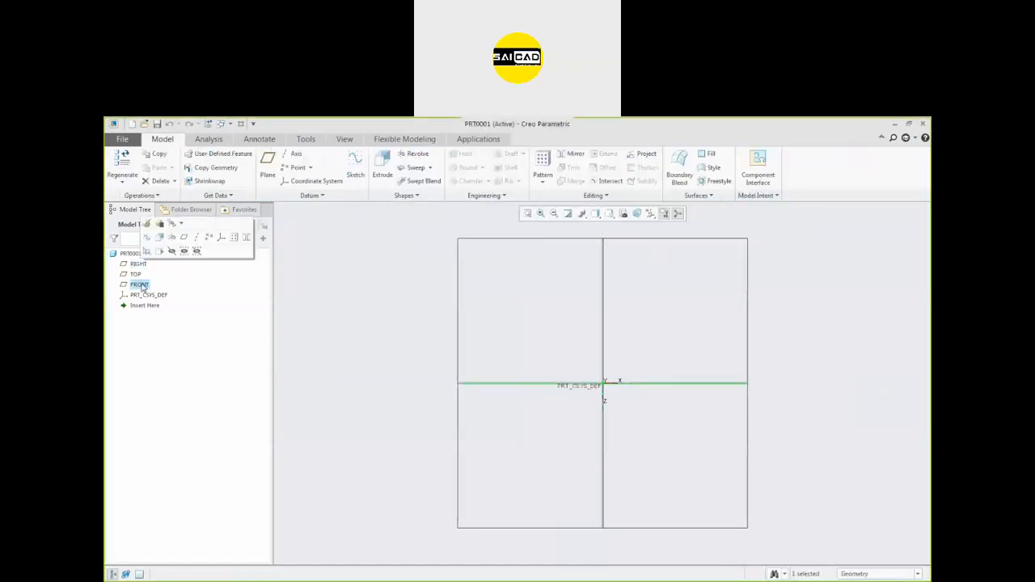
left_click(358, 167)
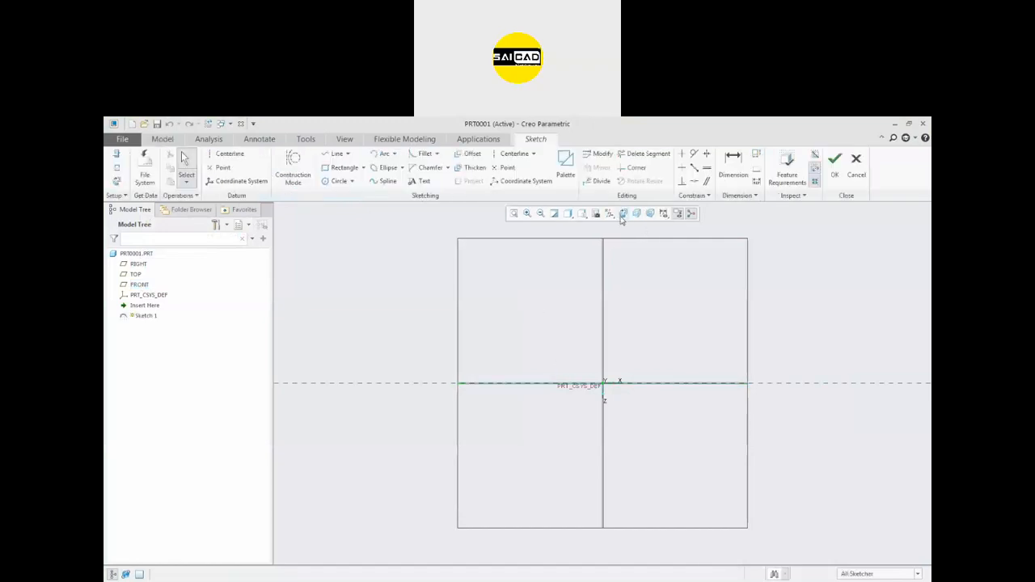
left_click(393, 182)
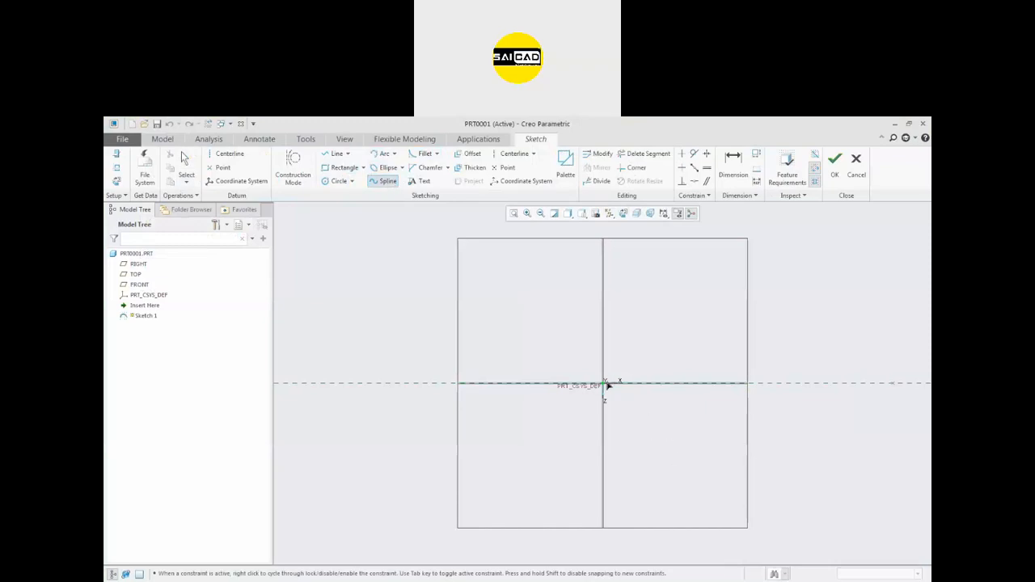
left_click(622, 213)
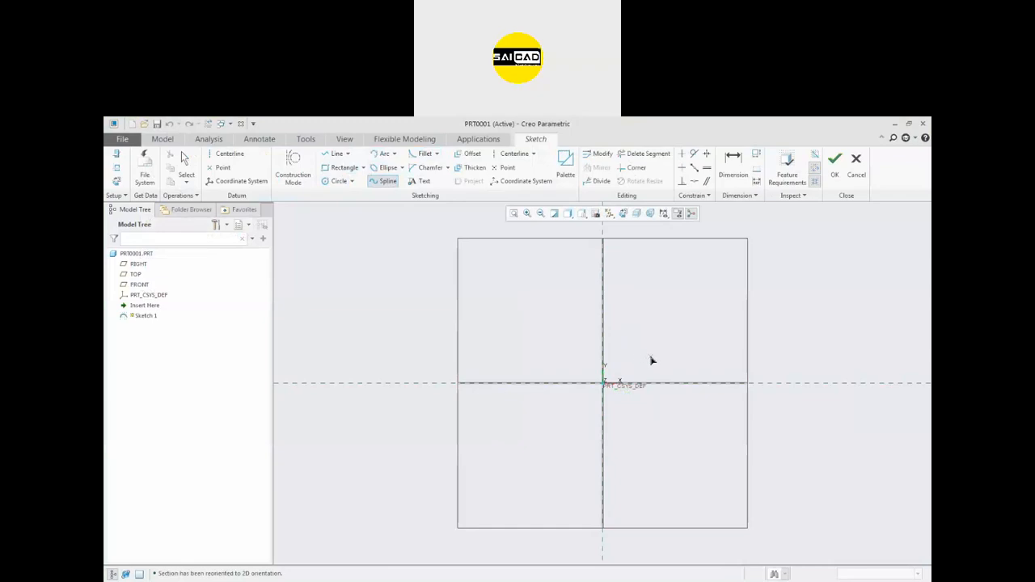
left_click(603, 356)
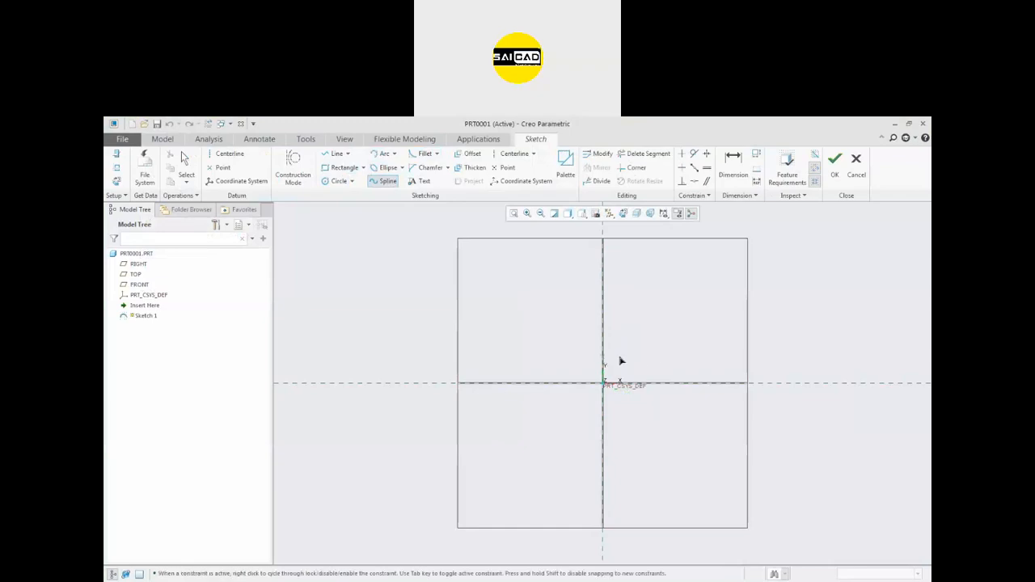
left_click(639, 357)
left_click(732, 330)
left_click(760, 330)
middle_click(815, 291)
middle_click(821, 275)
left_click(835, 162)
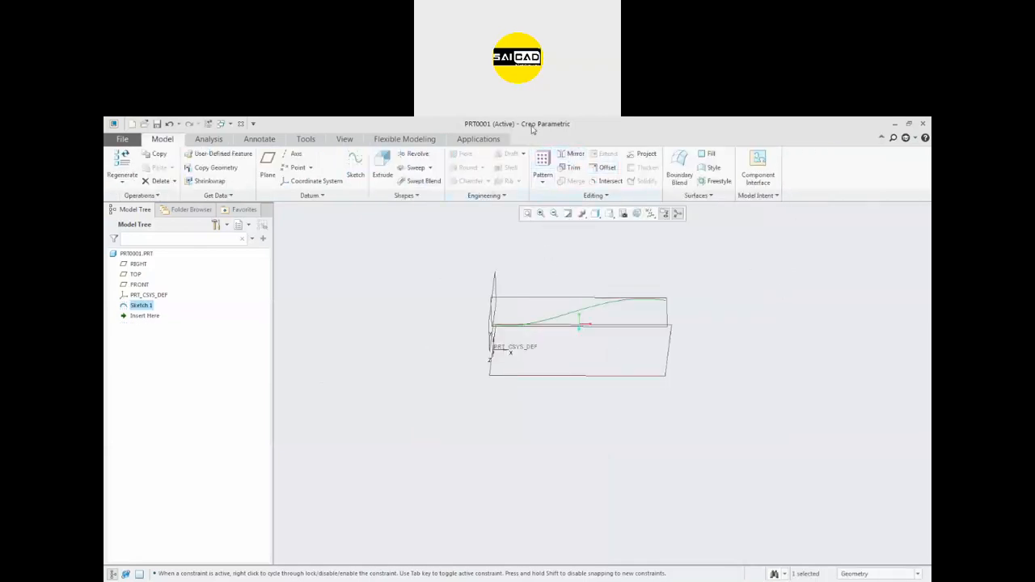
- Extrude the S-shaped spline as a surface symmetric about the FRONT plane, about 347 deep in total
left_click(383, 164)
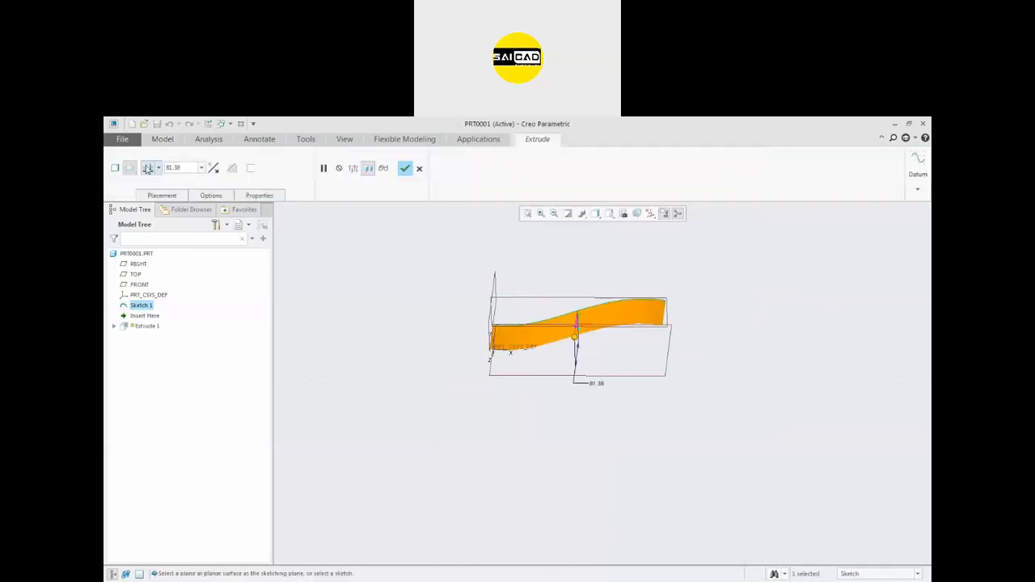
left_click_drag(573, 339, 564, 419)
left_click(159, 168)
left_click(159, 210)
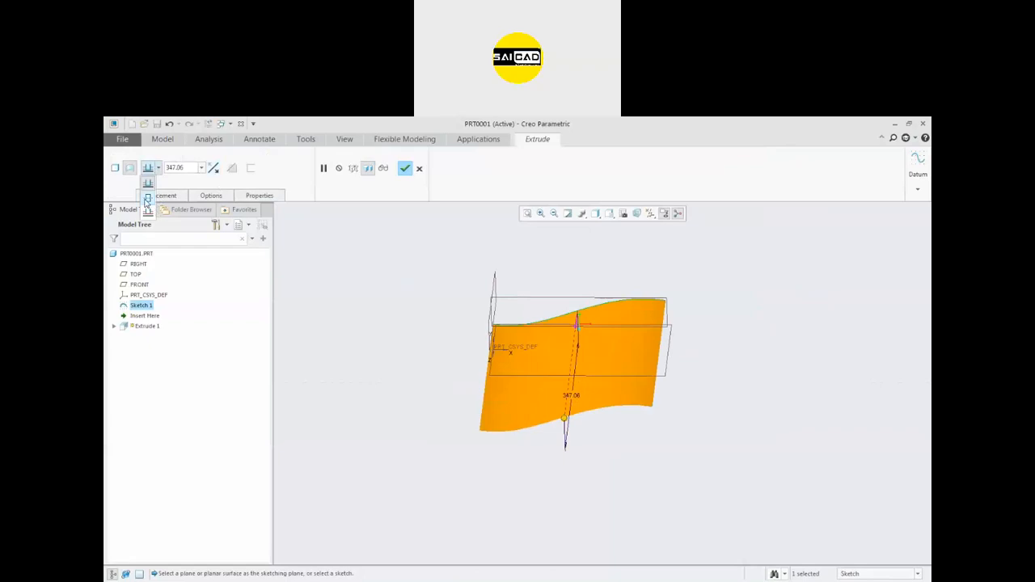
left_click(404, 168)
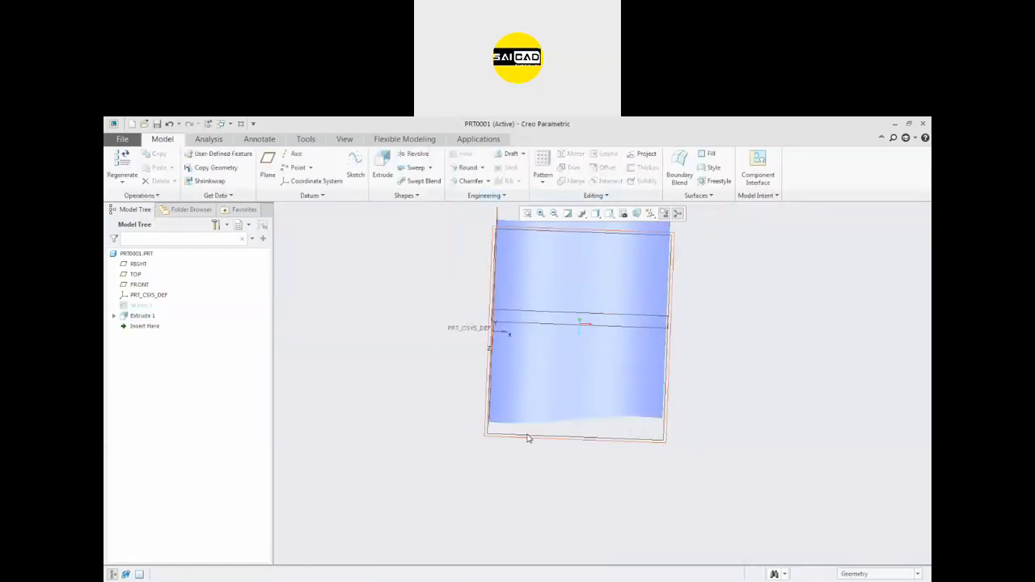
- Sketch a balloon-shaped blade outline spline on the TOP plane, starting and ending on the vertical reference, and finish the sketch
left_click(355, 165)
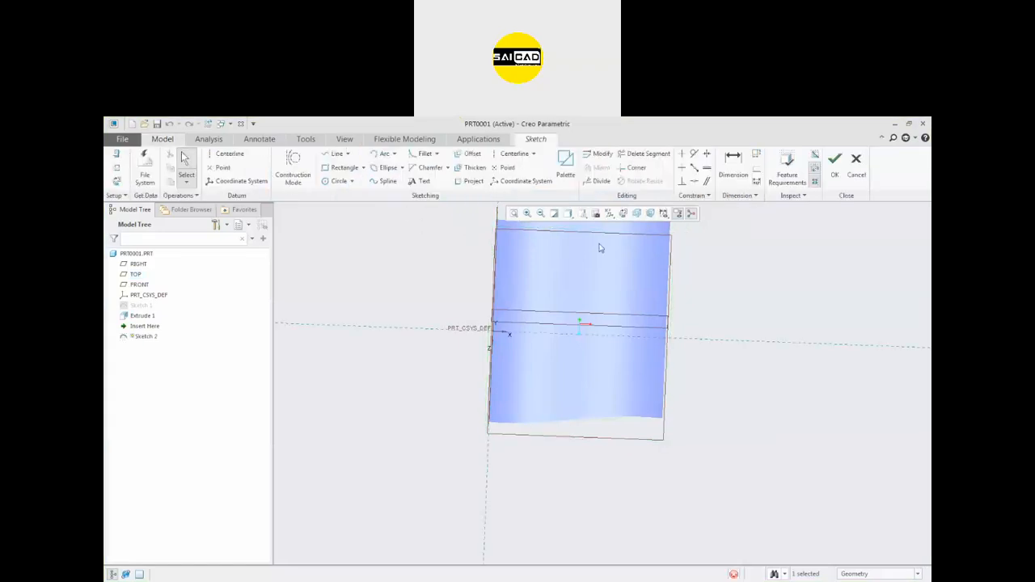
left_click(622, 213)
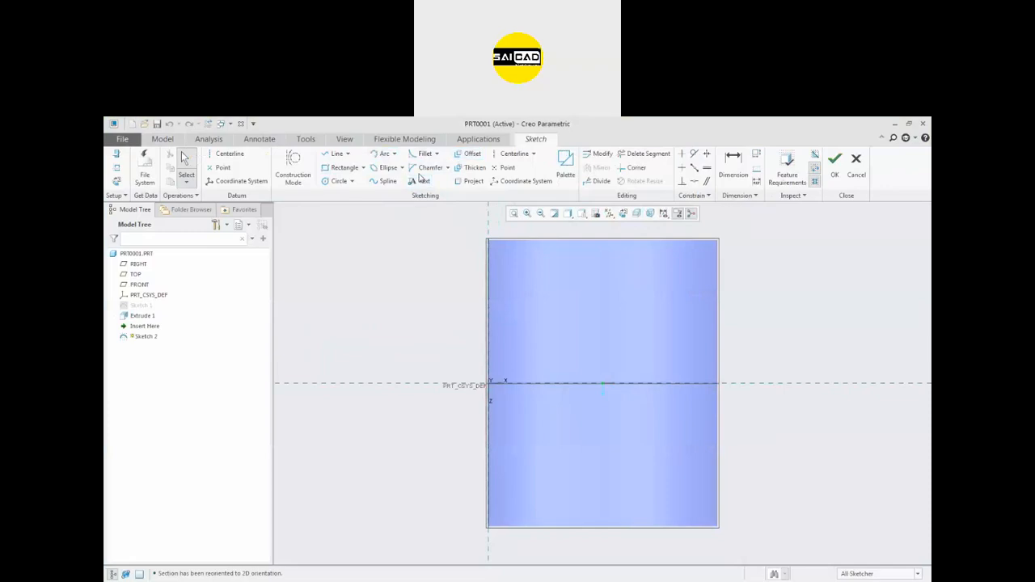
left_click(385, 181)
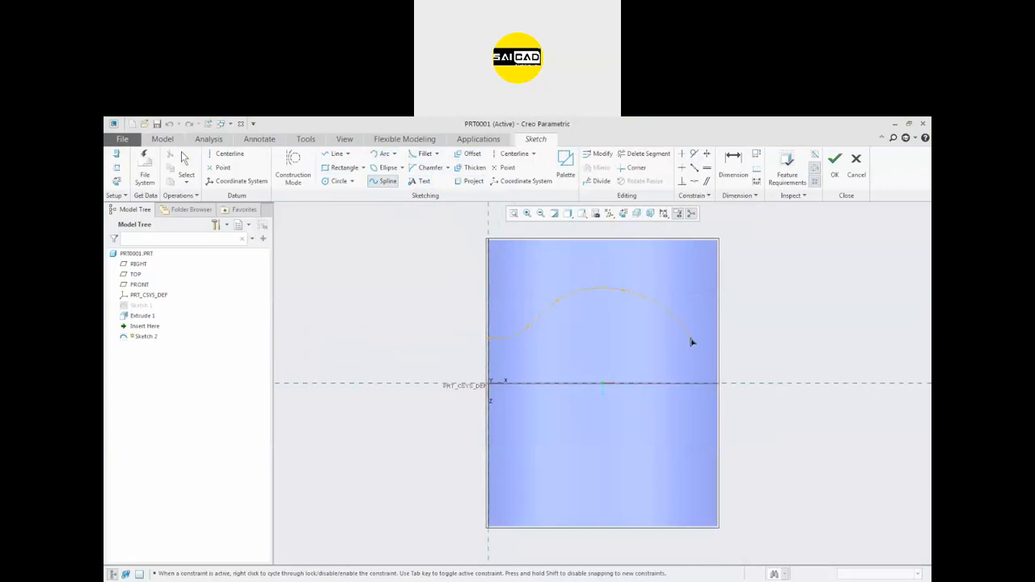
left_click(699, 437)
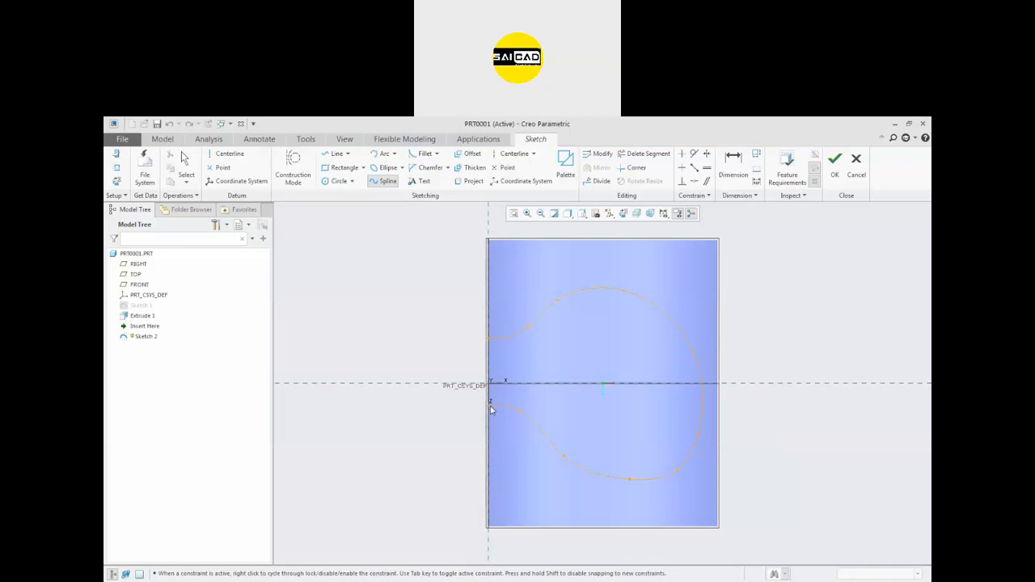
middle_click(452, 406)
middle_click(453, 407)
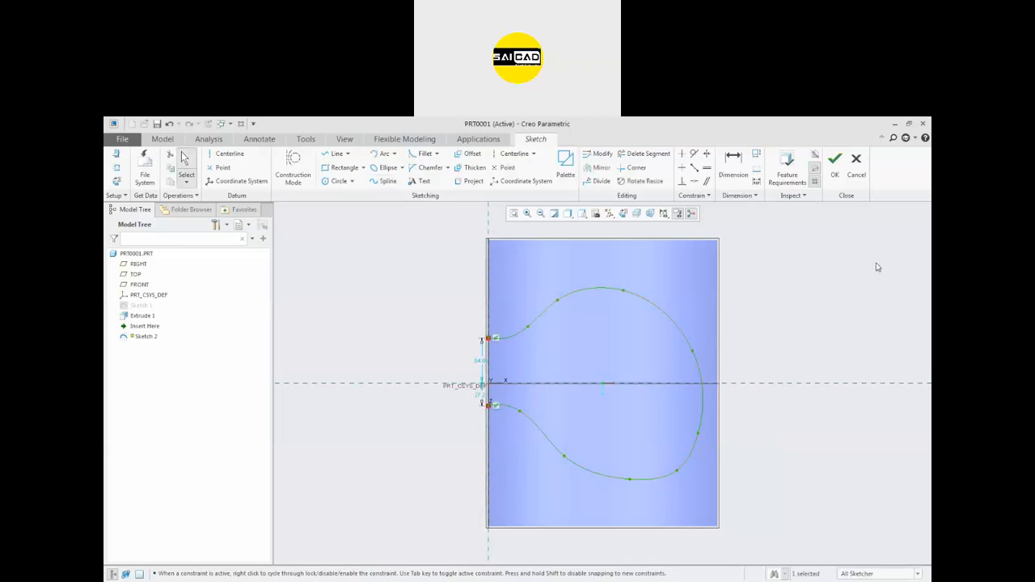
left_click(835, 165)
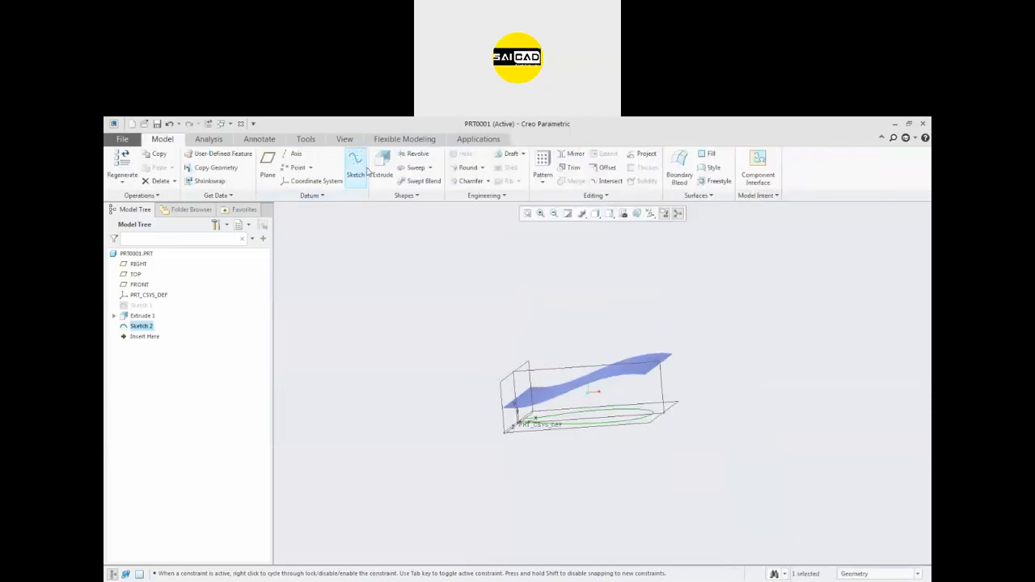
- Extrude the blade outline upward as a surface so it passes completely through the wavy surface
left_click(381, 166)
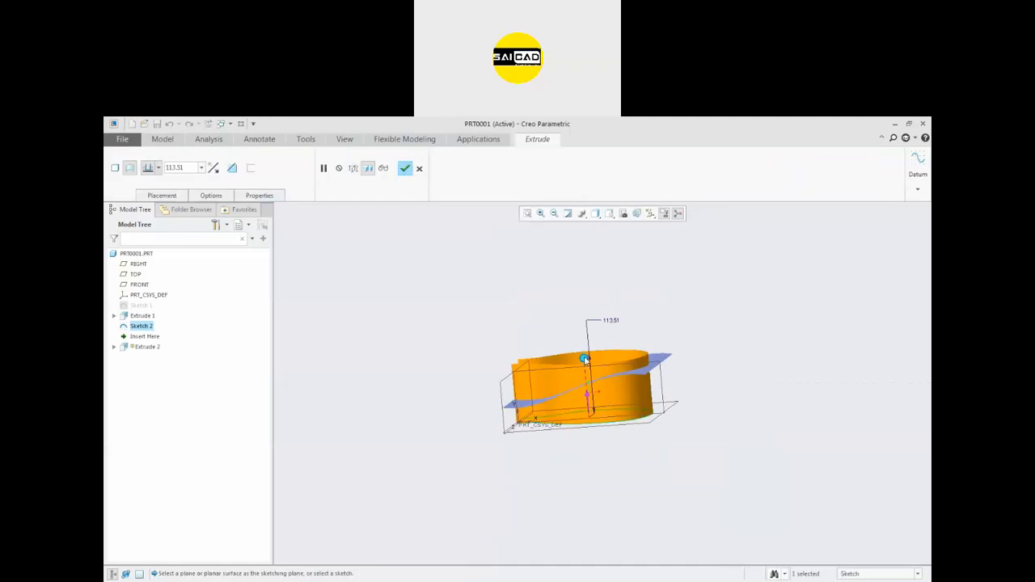
left_click_drag(585, 358, 581, 322)
left_click(404, 168)
middle_click_drag(415, 266, 412, 289)
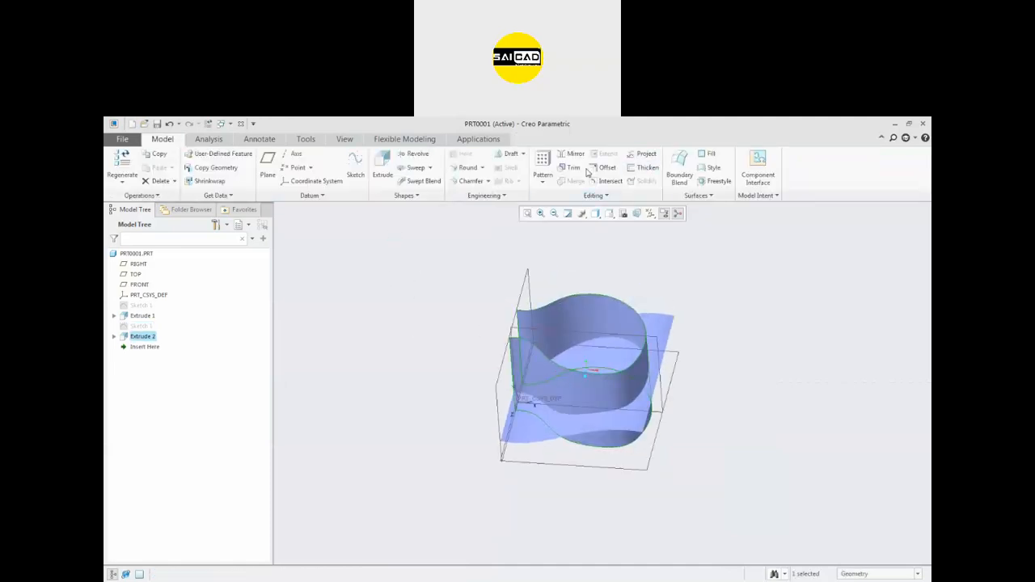
- Set up a surface trim of the wavy surface with the extruded blade-outline wall as the trimming object
left_click(660, 327)
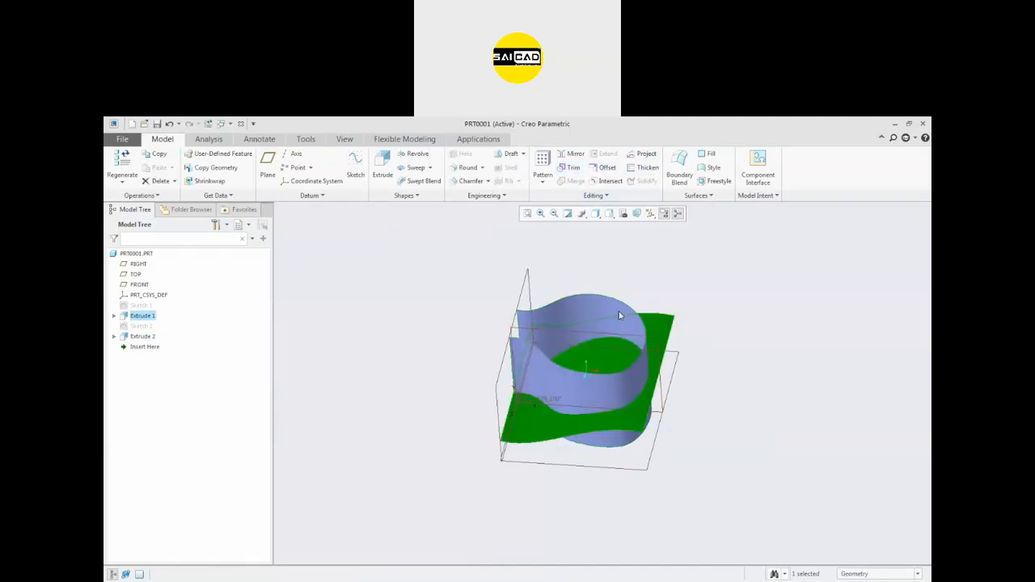
left_click(607, 309, "ctrl")
left_click(693, 276)
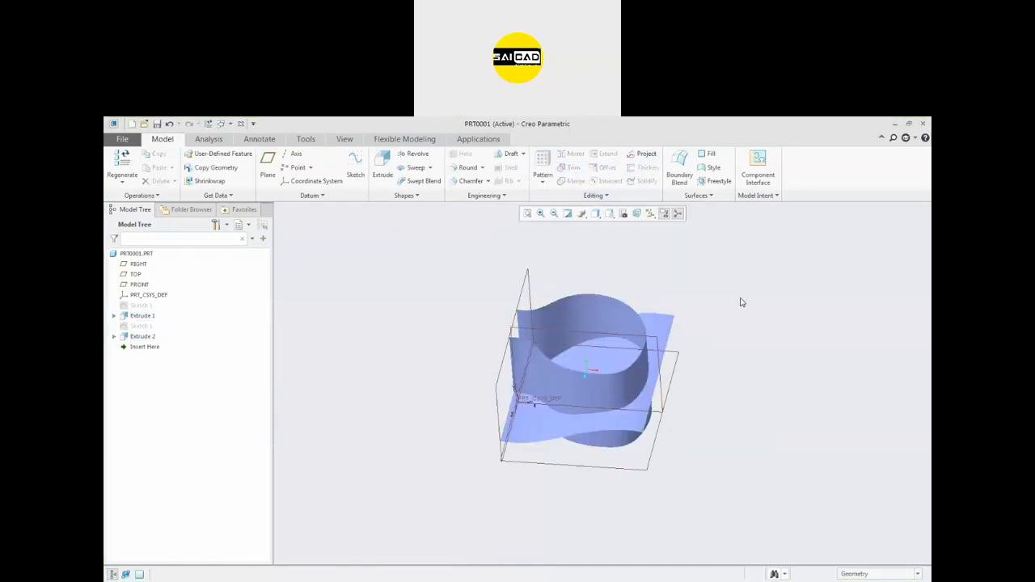
left_click(659, 331)
left_click(573, 167)
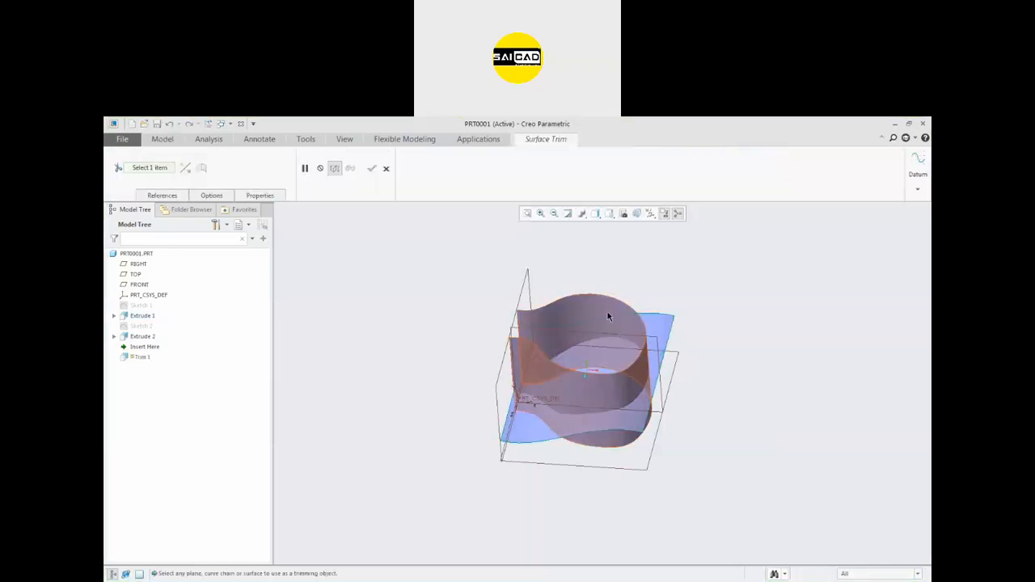
left_click(603, 309)
middle_click_drag(756, 295, 736, 275)
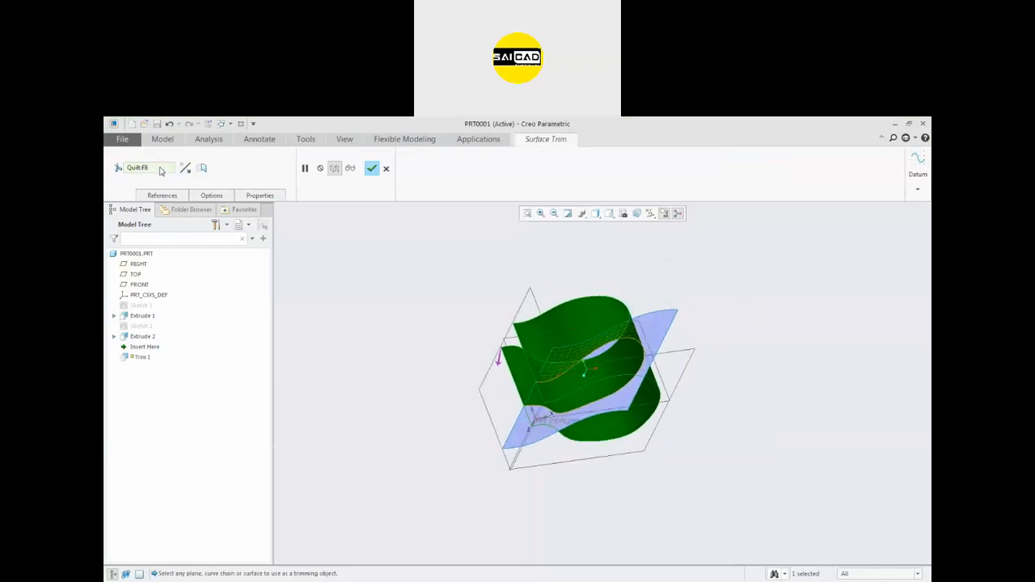
left_click(385, 168)
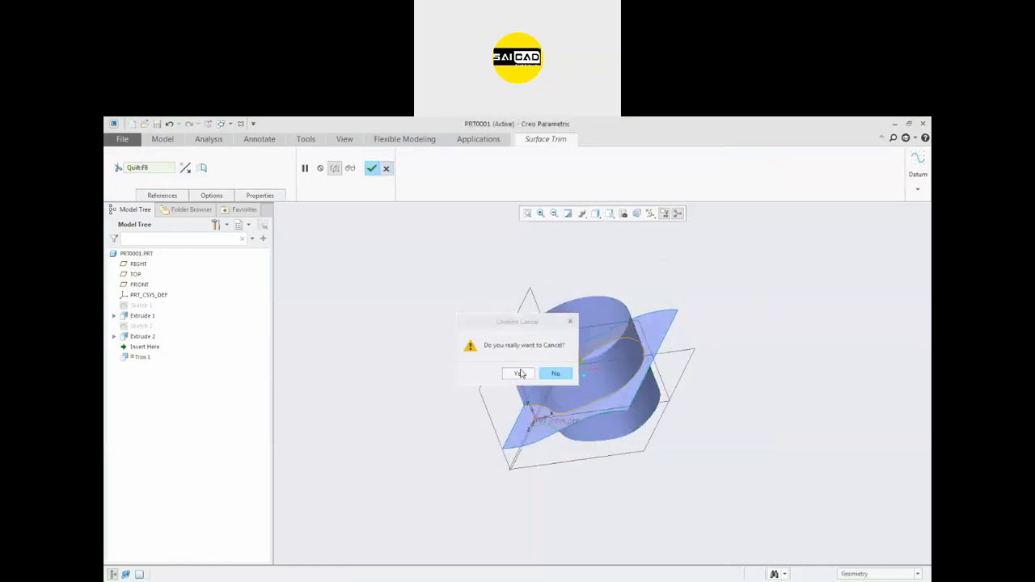
left_click(549, 373)
- Flip the trim side to keep the area inside the blade outline and complete the trim
middle_click_drag(511, 351, 420, 287)
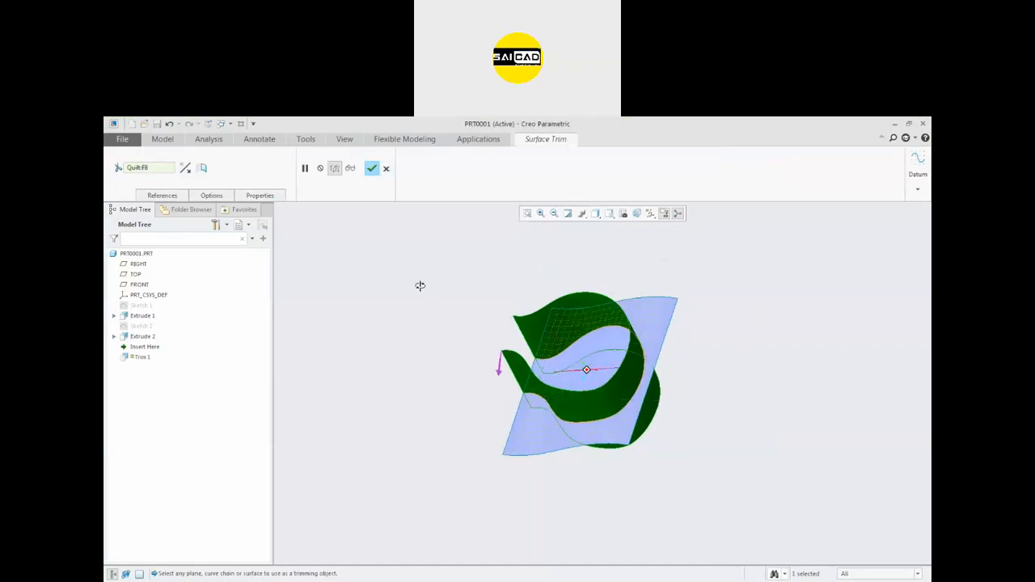
left_click(499, 378)
middle_click_drag(499, 380, 413, 252)
left_click(371, 168)
middle_click_drag(441, 416, 447, 324)
- Redefine Trim 1 so the trimming surface is not kept, leaving only the wavy blade surface
left_click(139, 346)
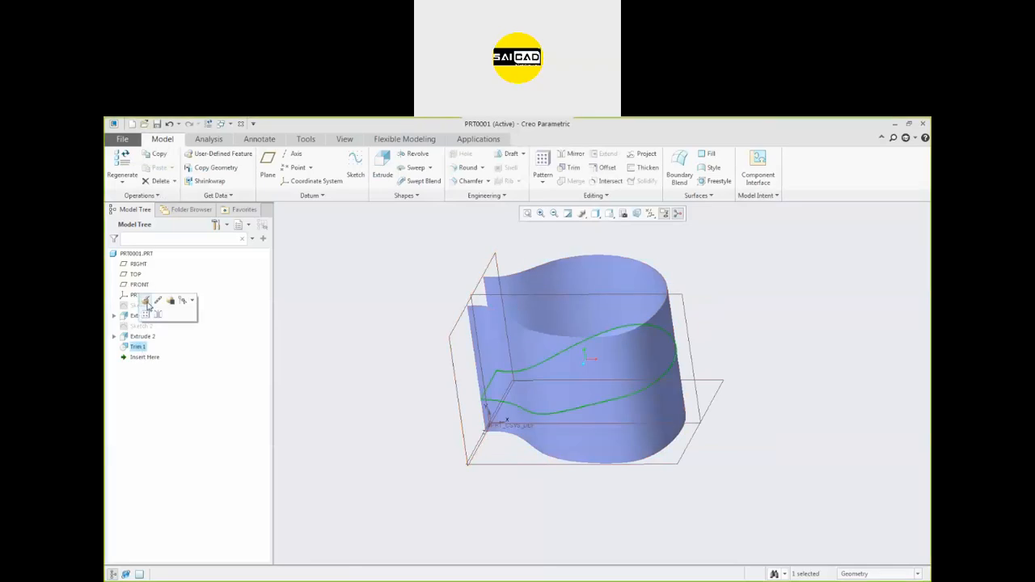
left_click(146, 307)
left_click(211, 195)
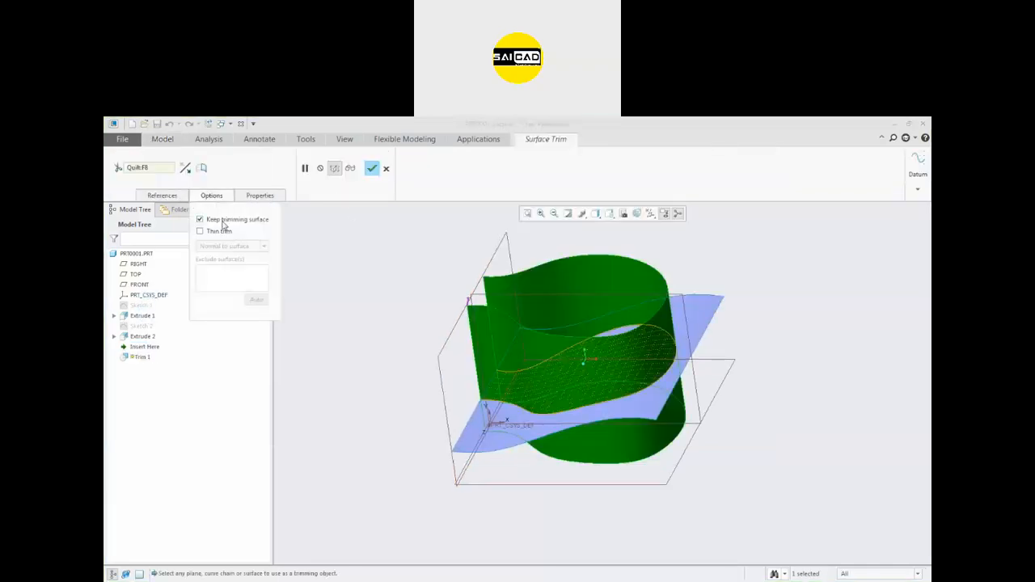
left_click(200, 231)
left_click(215, 233)
left_click(369, 170)
mouse_move(380, 299)
middle_mouse_down()
mouse_move(406, 396)
mouse_move(386, 335)
mouse_move(421, 257)
mouse_move(416, 282)
mouse_move(532, 280)
mouse_move(412, 289)
mouse_move(423, 337)
mouse_move(393, 312)
middle_mouse_up()
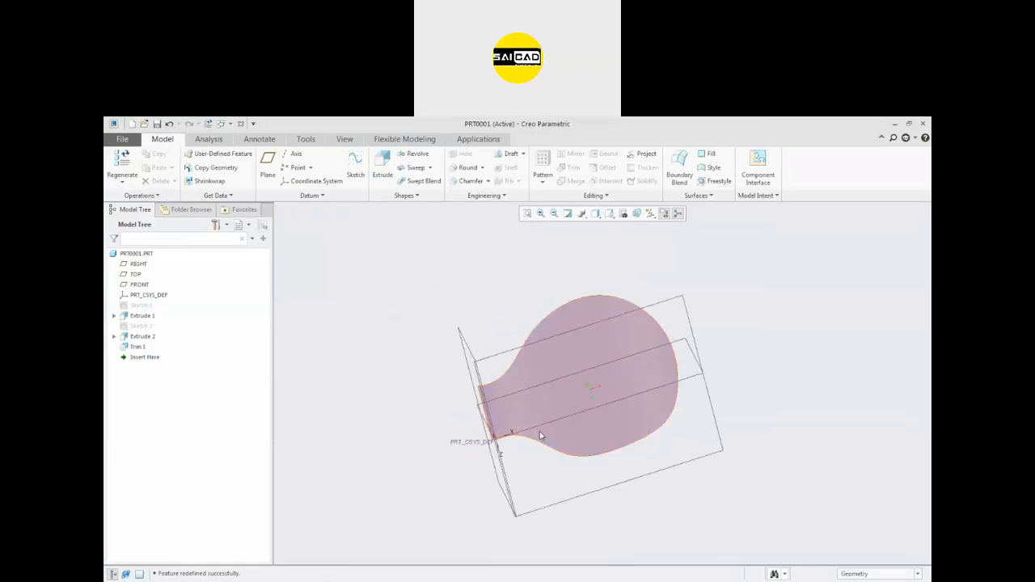
mouse_move(541, 388)
middle_mouse_down()
mouse_move(537, 346)
mouse_move(552, 377)
middle_mouse_up()
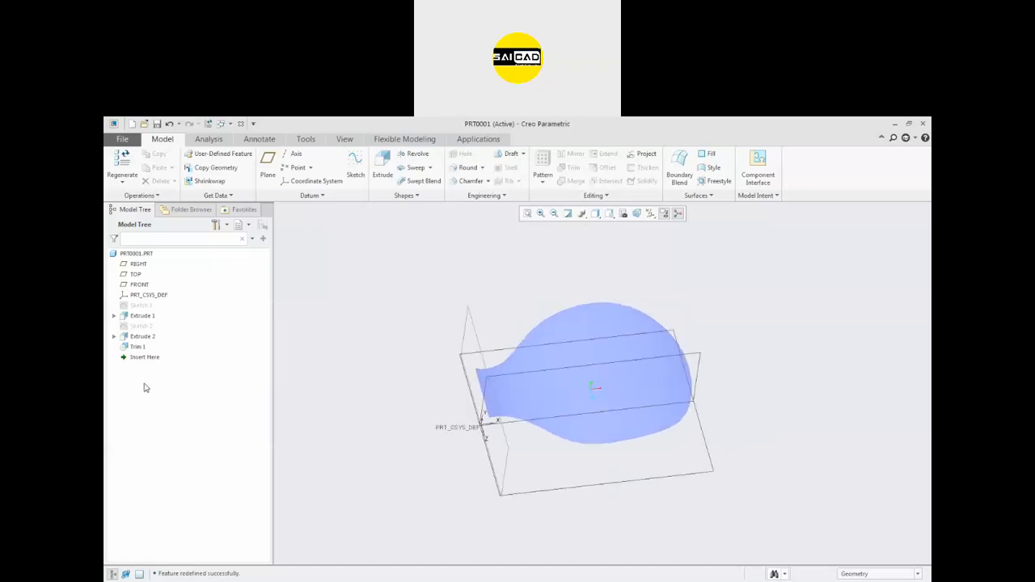
- Sketch a small hub circle on the TOP plane, centred on the origin, and finish the sketch
left_click(142, 338)
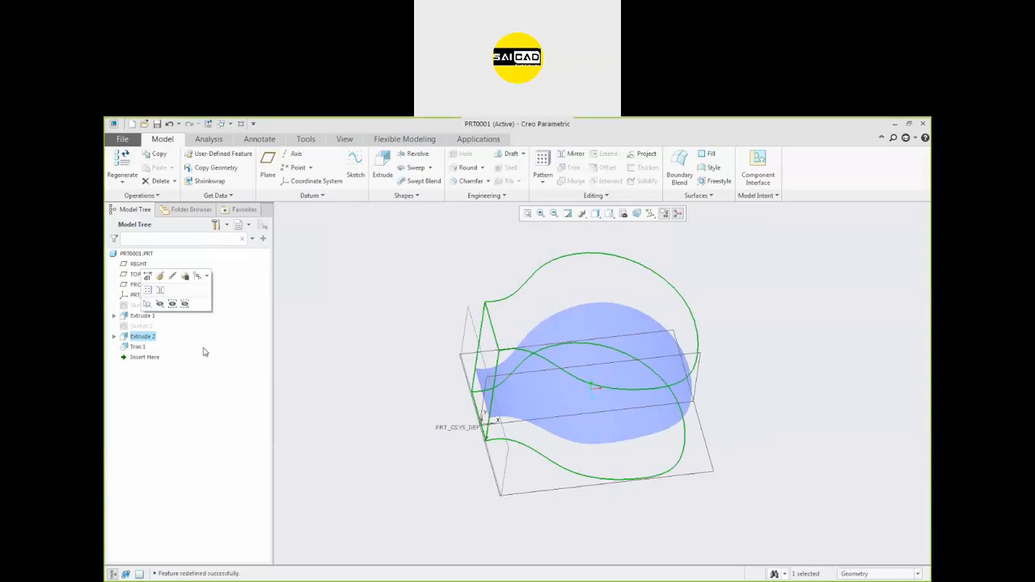
left_click(409, 271)
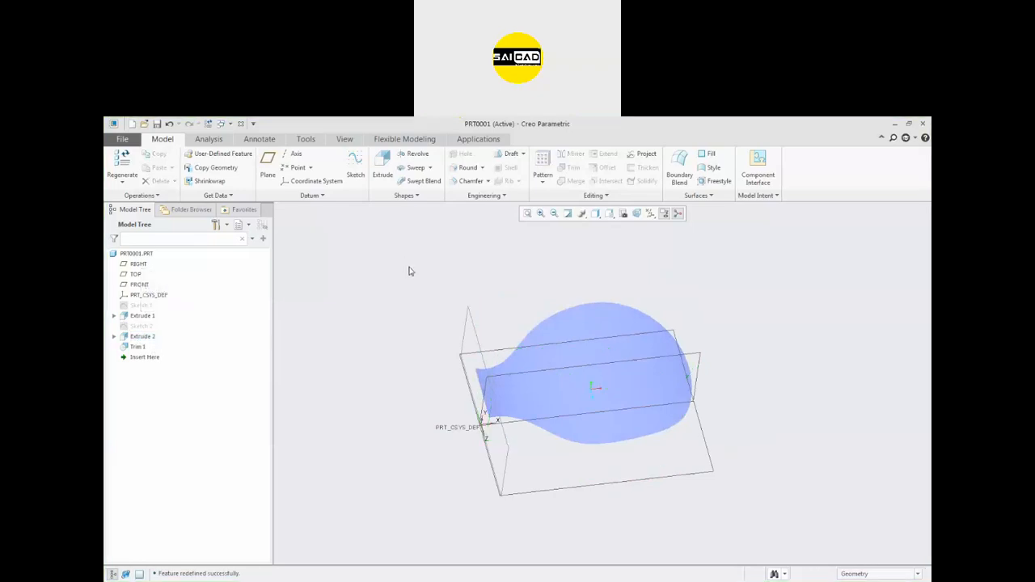
left_click(494, 468)
left_click(353, 163)
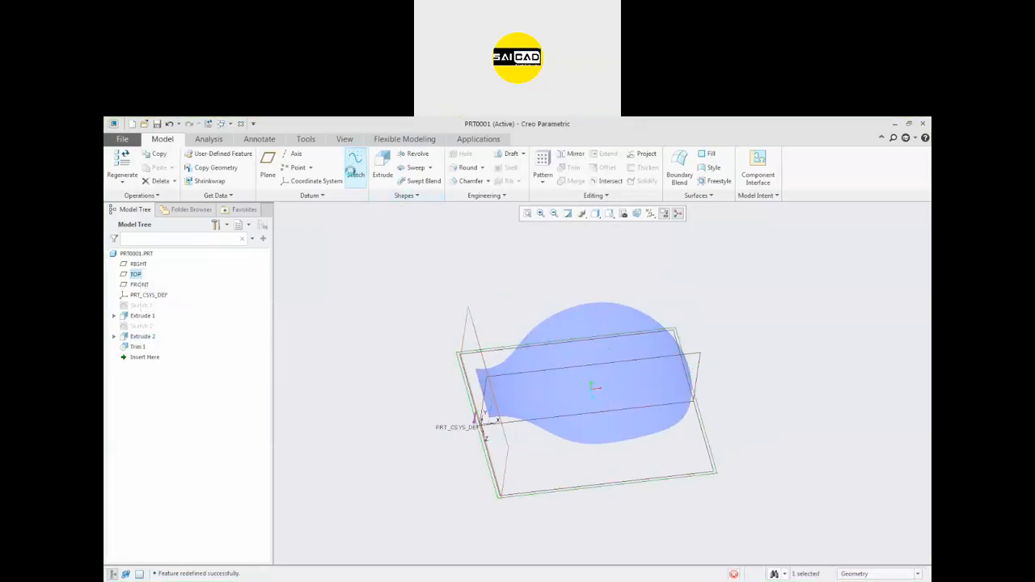
left_click(334, 182)
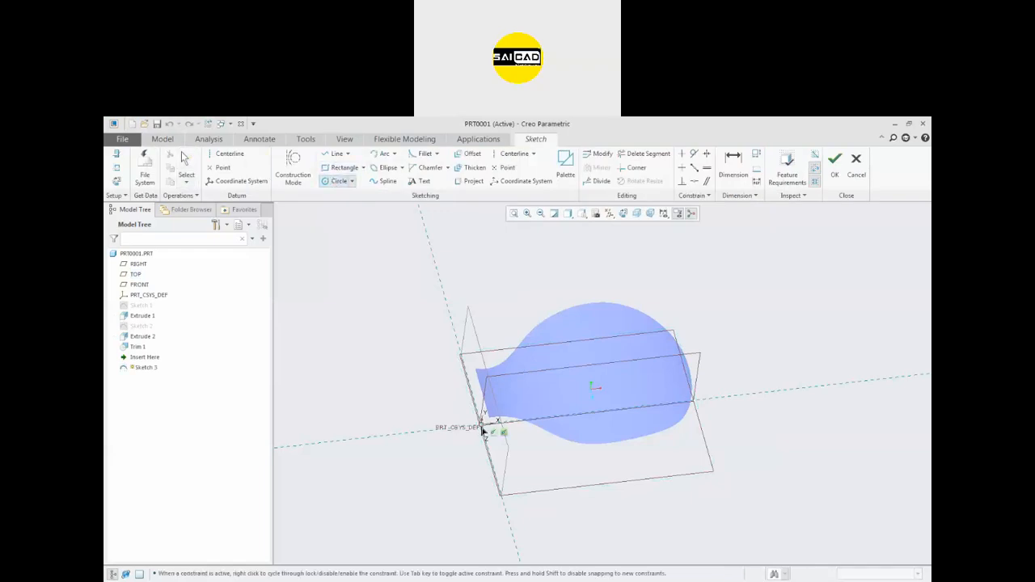
left_click(480, 413)
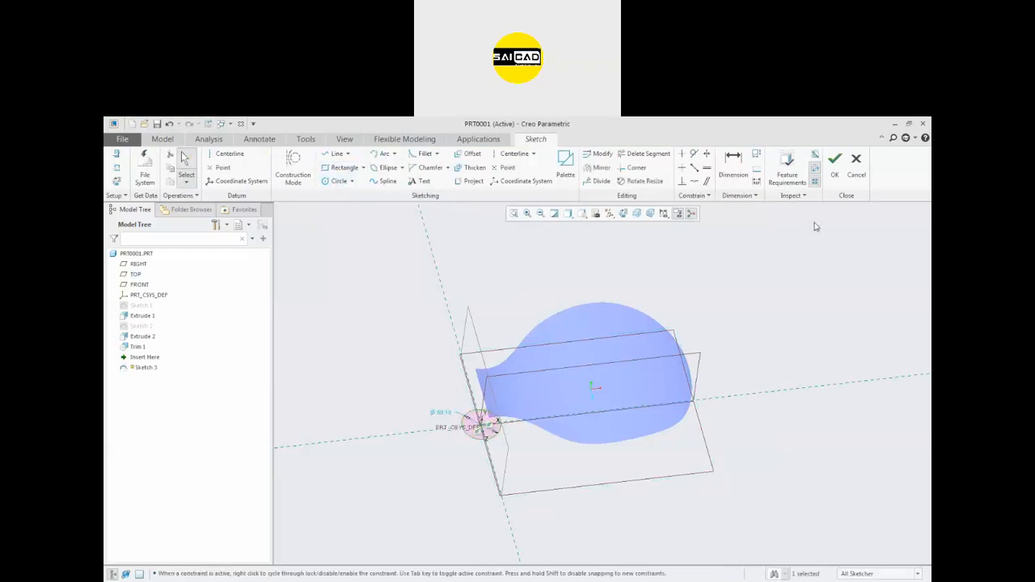
left_click(834, 159)
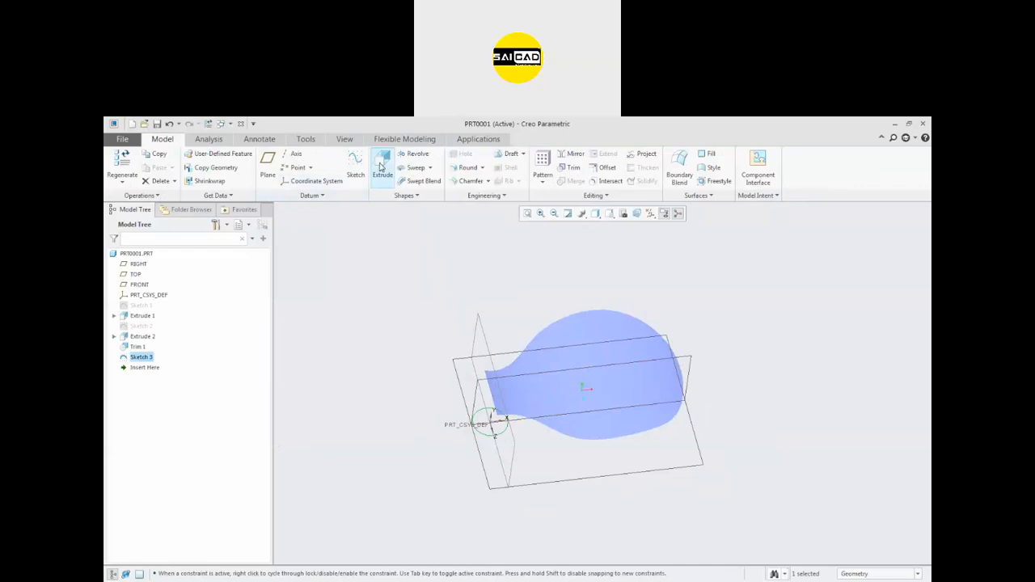
- Extrude the hub circle upward as a cylindrical surface about 98 deep
left_click(383, 167)
left_click(131, 168)
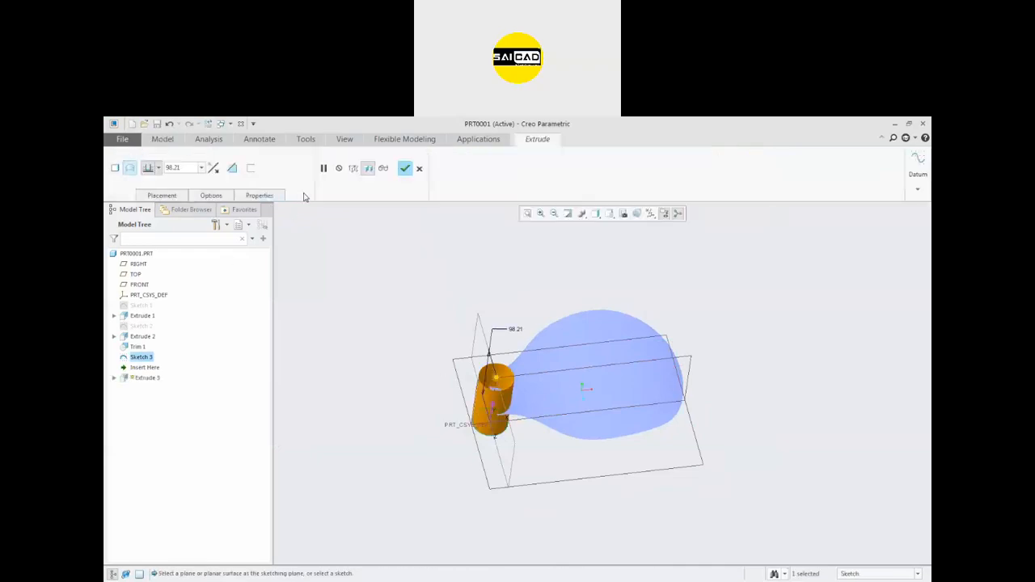
left_click(404, 169)
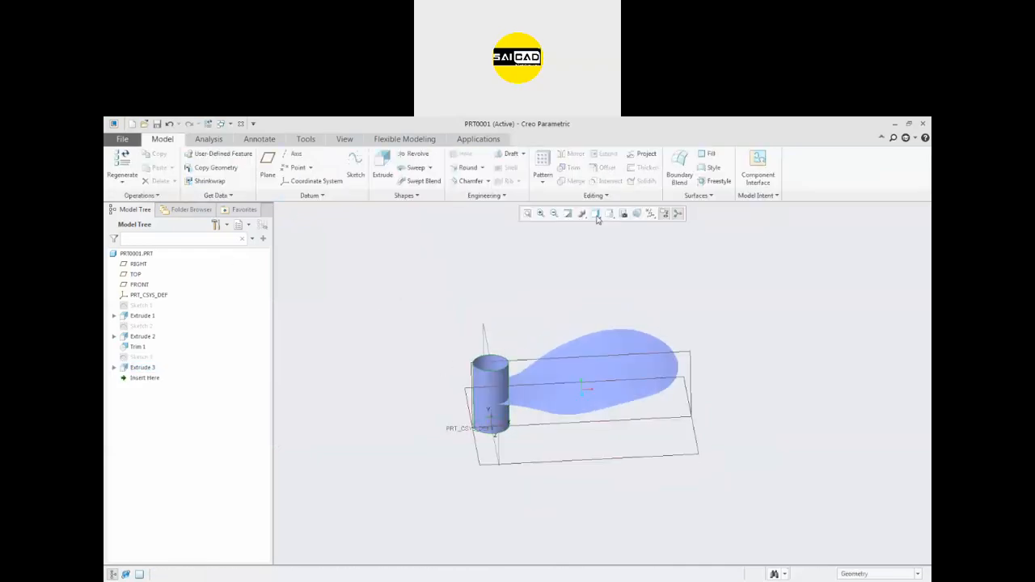
left_click(607, 355)
left_click(558, 349)
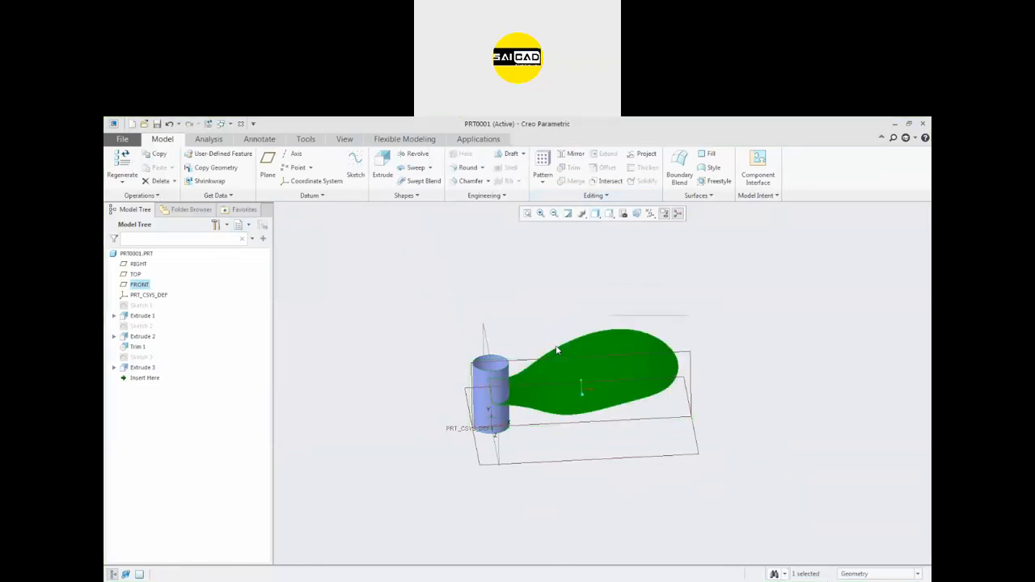
left_click(501, 374, "ctrl")
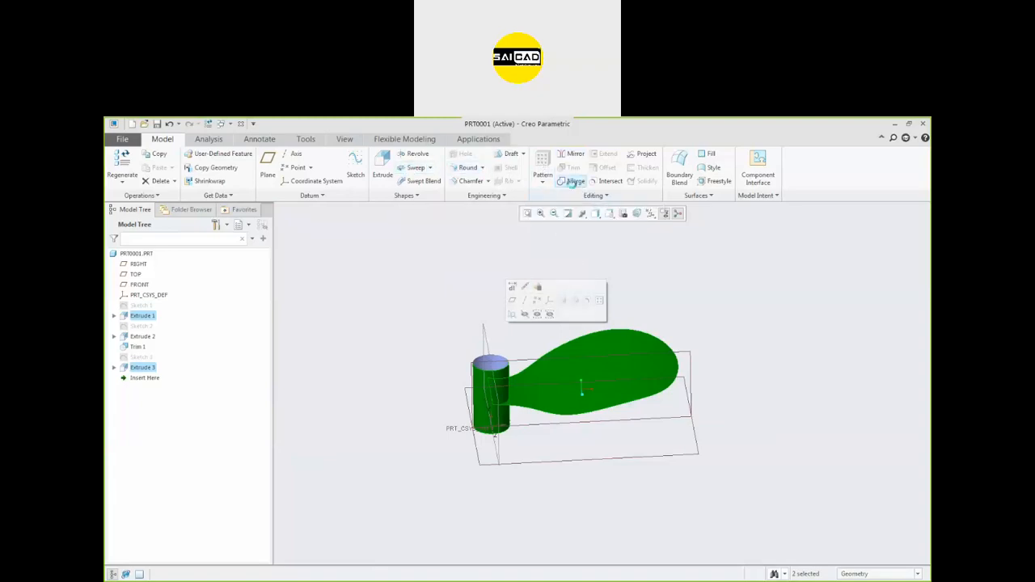
left_click(573, 181)
scroll(537, 404, "up", 3)
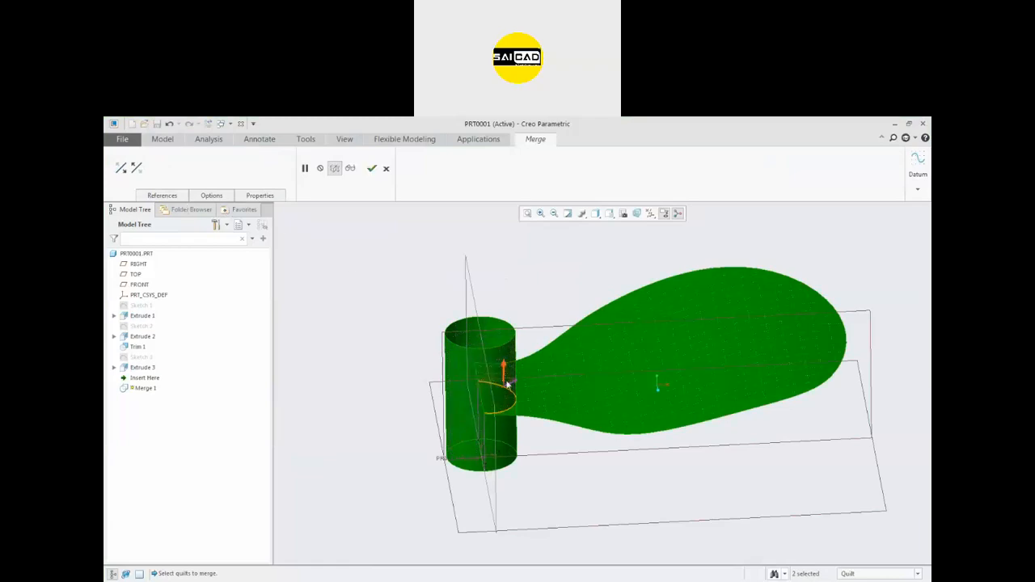
middle_click_drag(545, 284, 418, 219)
left_click(386, 168)
- Trim the blade surface with the hub cylinder, keeping the part outside the cylinder
left_click(511, 377)
left_click(566, 341)
left_click(572, 168)
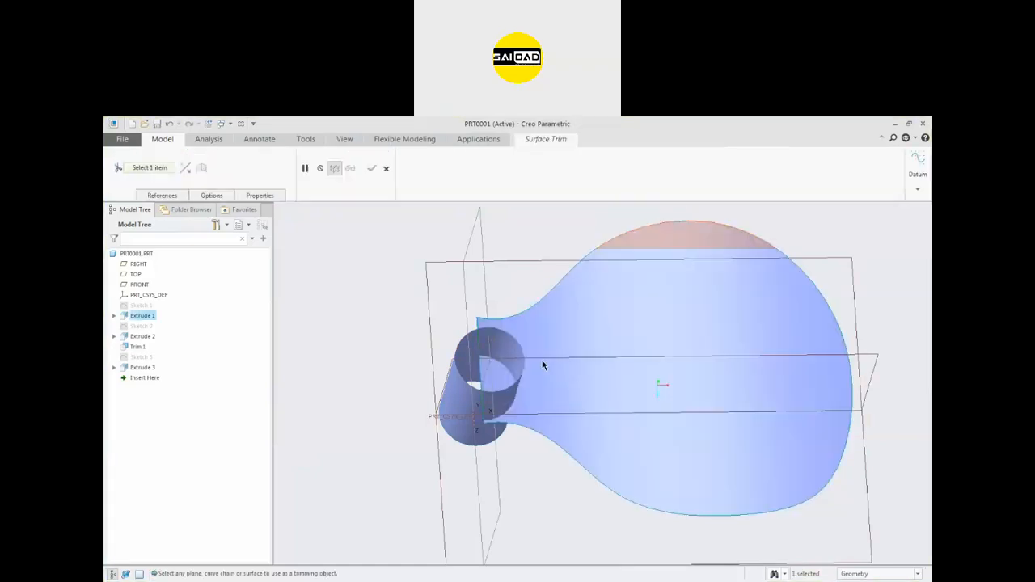
left_click(514, 368)
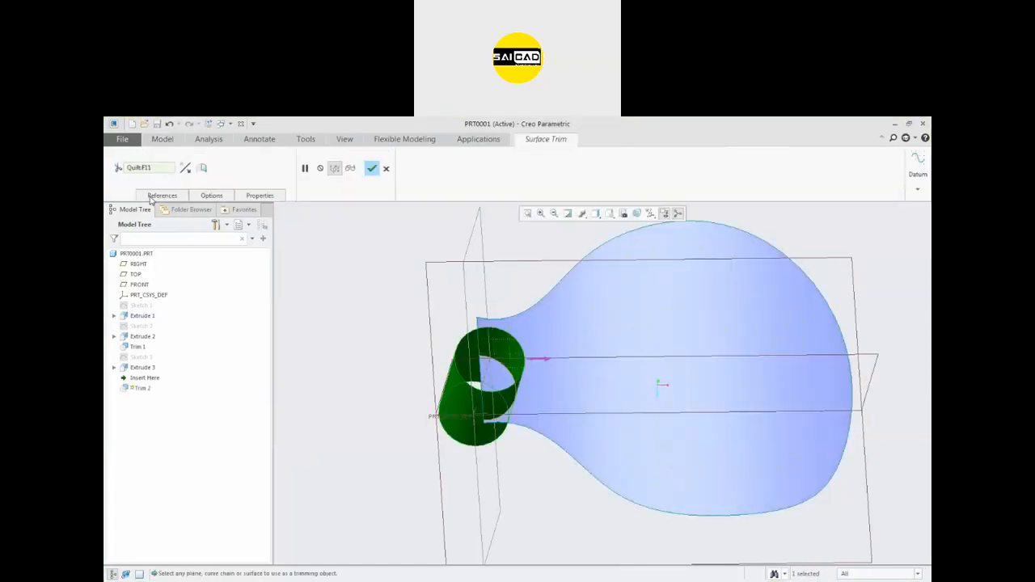
left_click(372, 168)
- Pattern the blade surface Extrude 1 about the coordinate system's Y axis with 3 members spaced evenly over 360 degrees
key("ctrl+d")
middle_click_drag(485, 402, 572, 343)
left_click(571, 344)
left_click(542, 182)
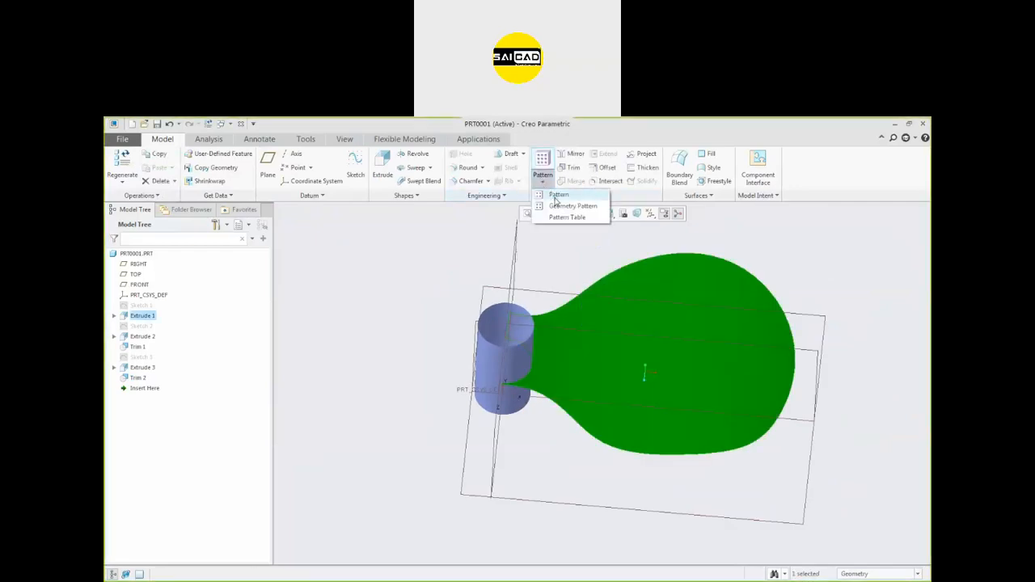
left_click(558, 195)
scroll(490, 363, "down", 5)
middle_click_drag(490, 363, 494, 246)
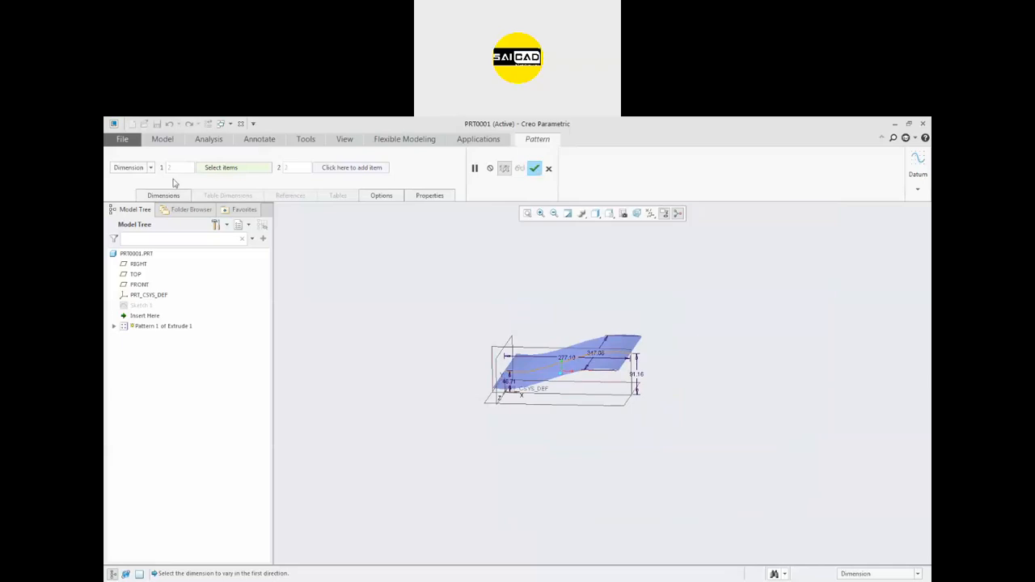
left_click(150, 167)
left_click(133, 198)
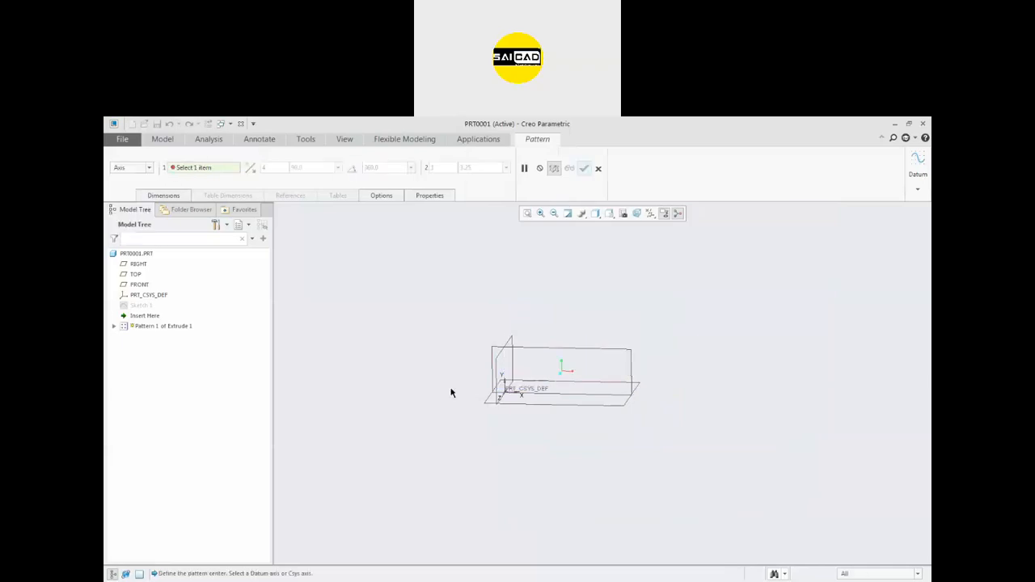
left_click(504, 379)
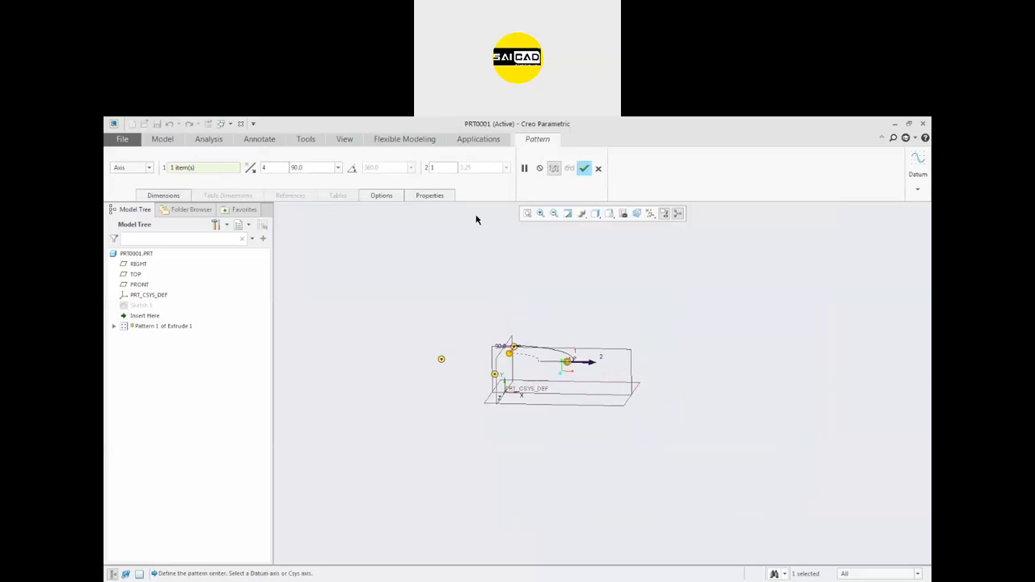
type("3")
left_click(352, 168)
left_click(584, 168)
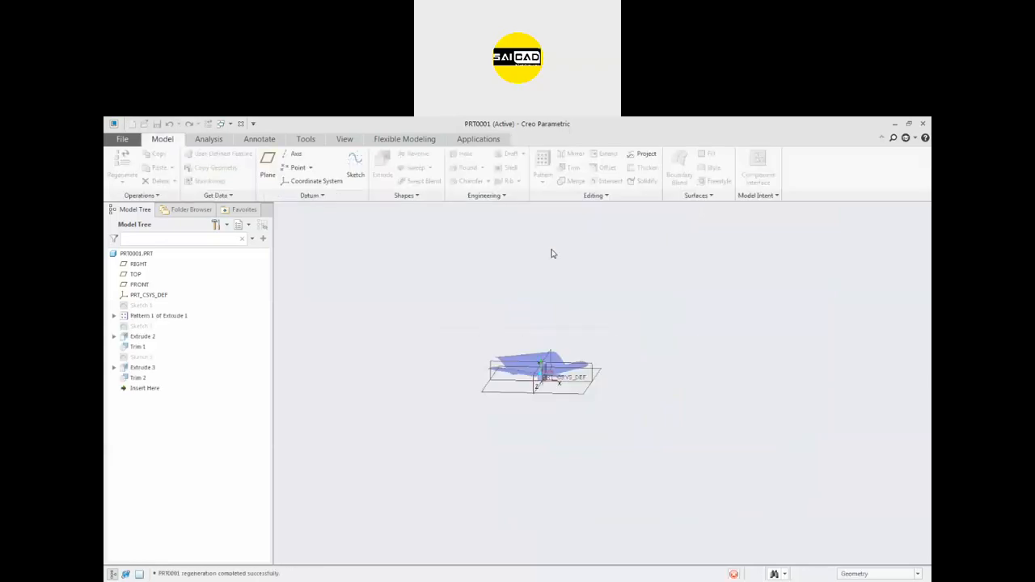
- Examine the patterned blade surfaces around the hub from above and from the side, comparing them with the trimmed blade
middle_click_drag(459, 310, 553, 397)
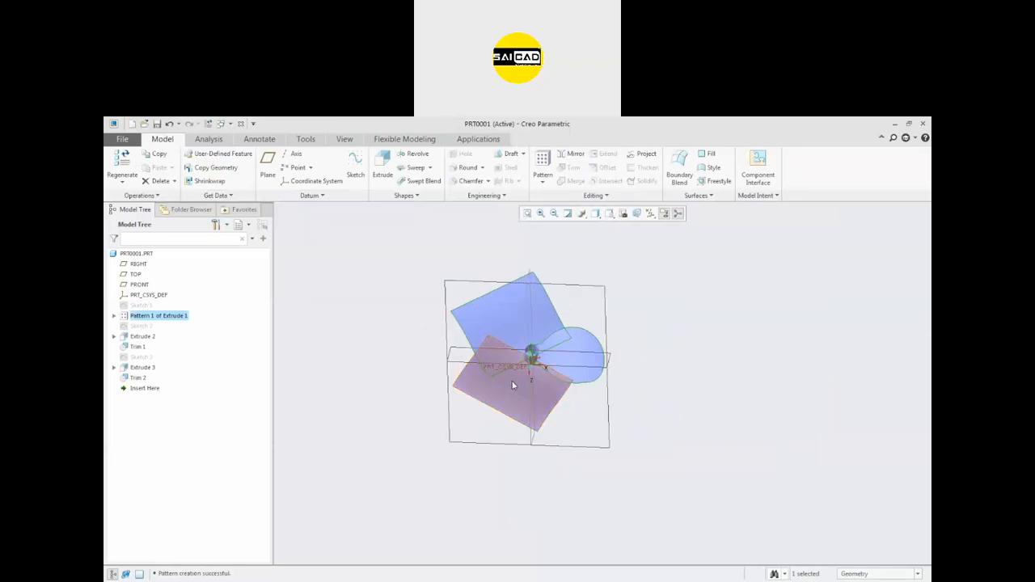
left_click(136, 346)
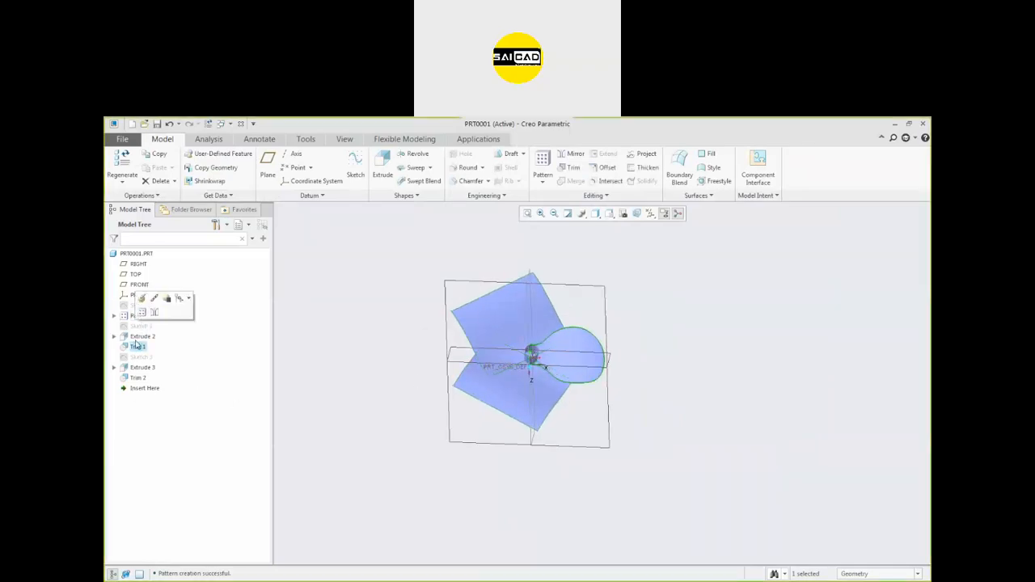
left_click(731, 345)
scroll(534, 350, "down", 4)
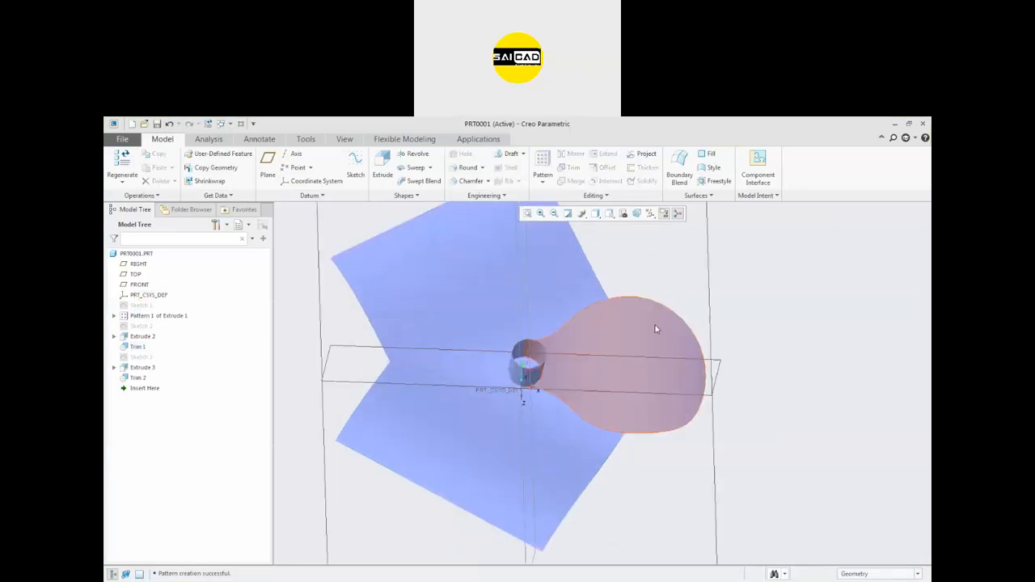
scroll(653, 325, "up", 3)
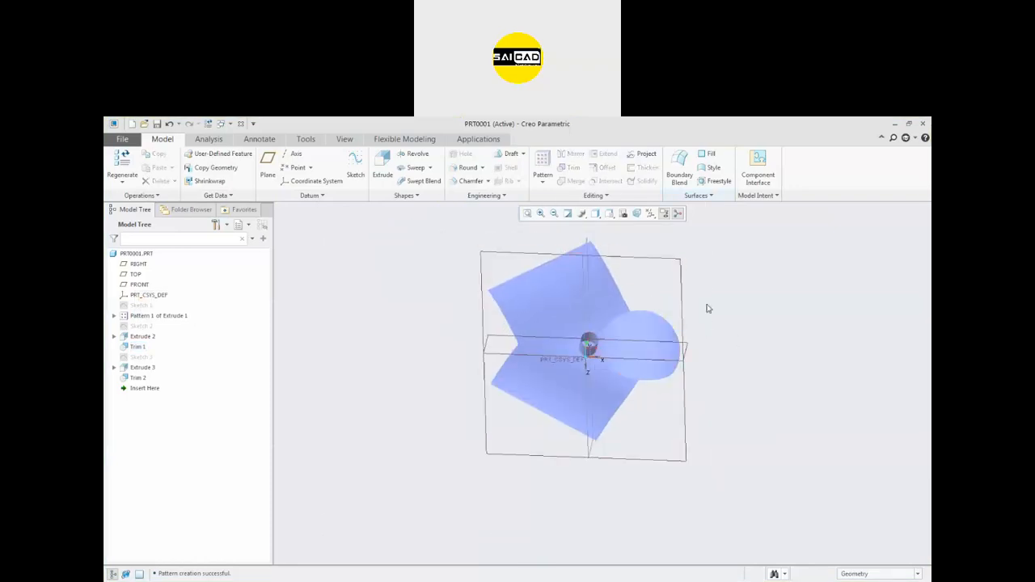
middle_click_drag(655, 326, 651, 253)
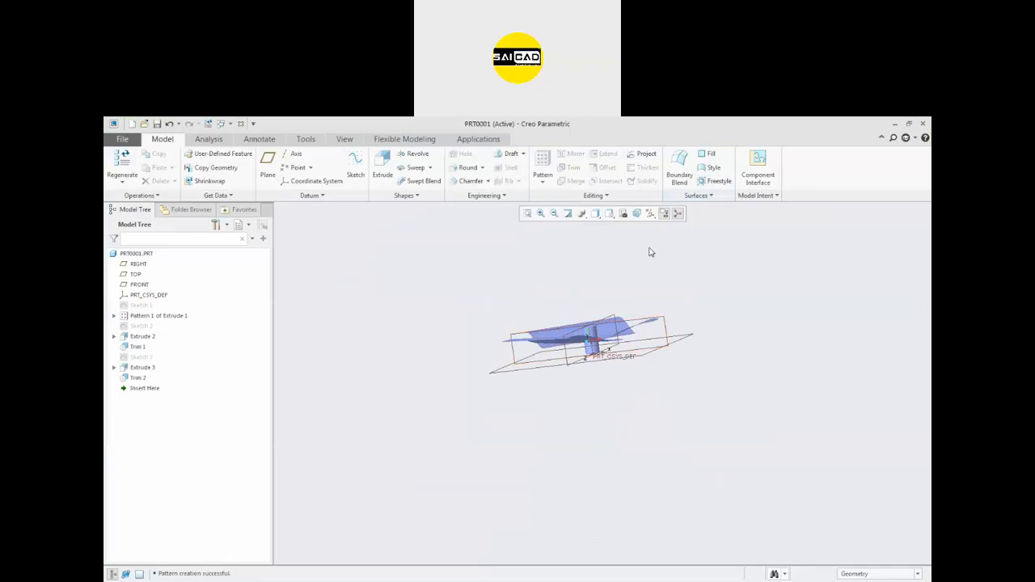
scroll(580, 300, "down", 3)
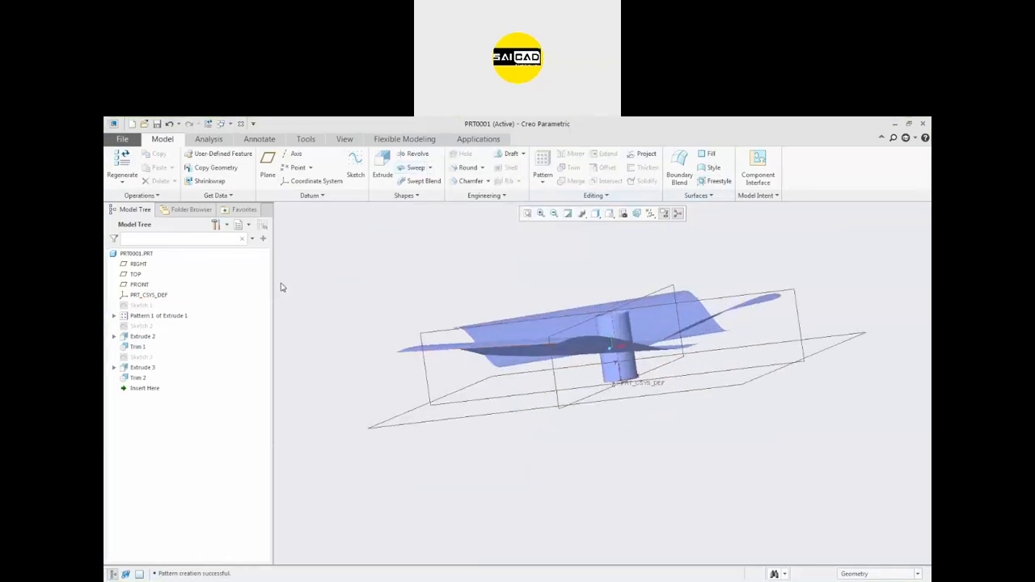
- Open the model properties of the fan part
left_click(122, 139)
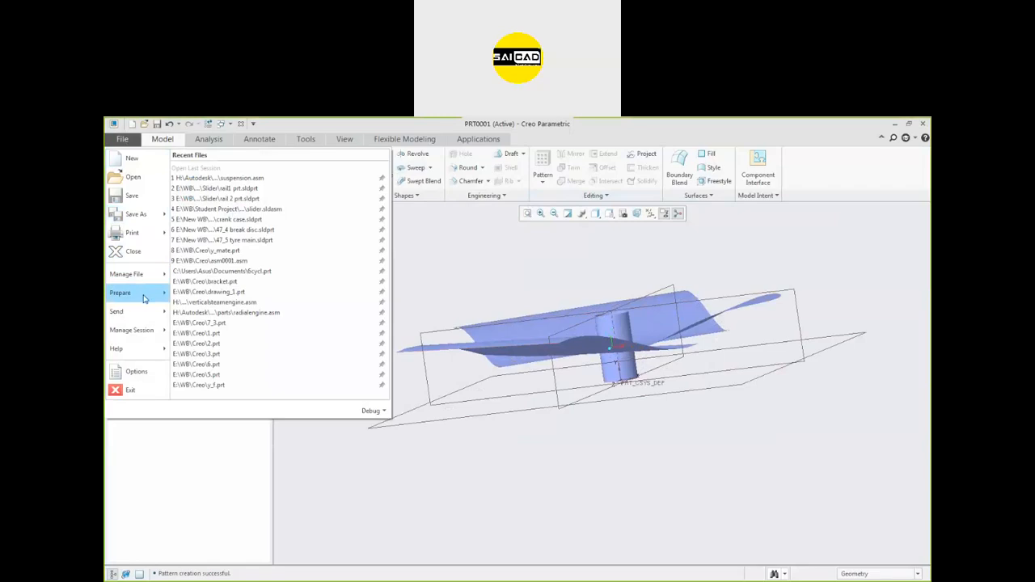
mouse_move(144, 298)
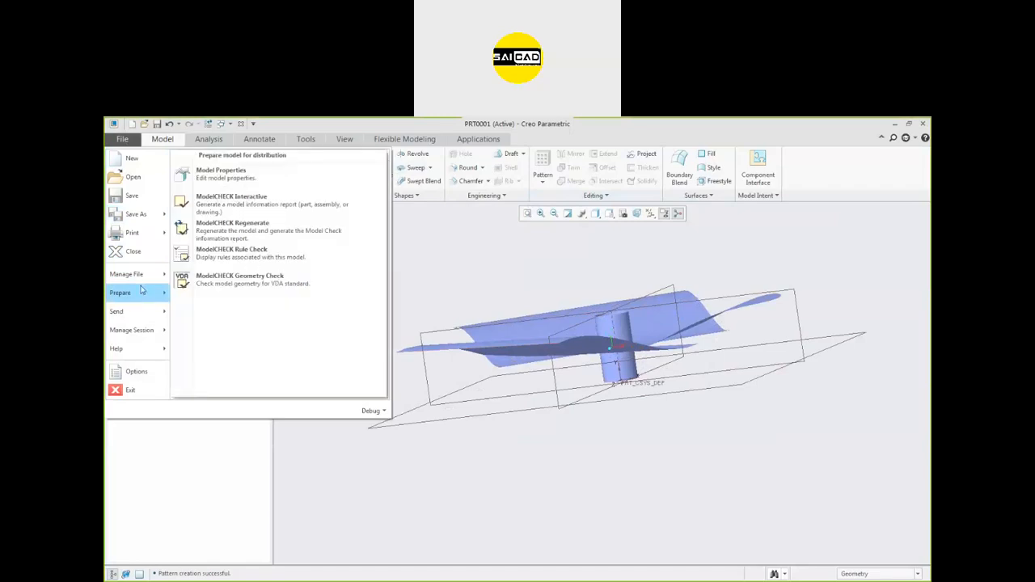
left_click(229, 177)
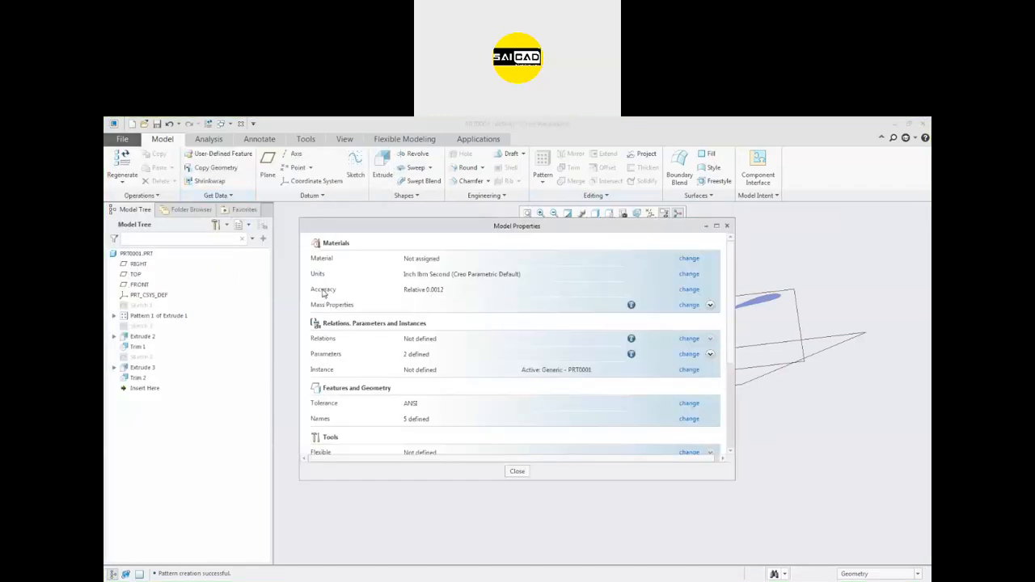
- Try to set the part's material to ABS from the Plastics group of the Granta Design standard materials
left_click(686, 259)
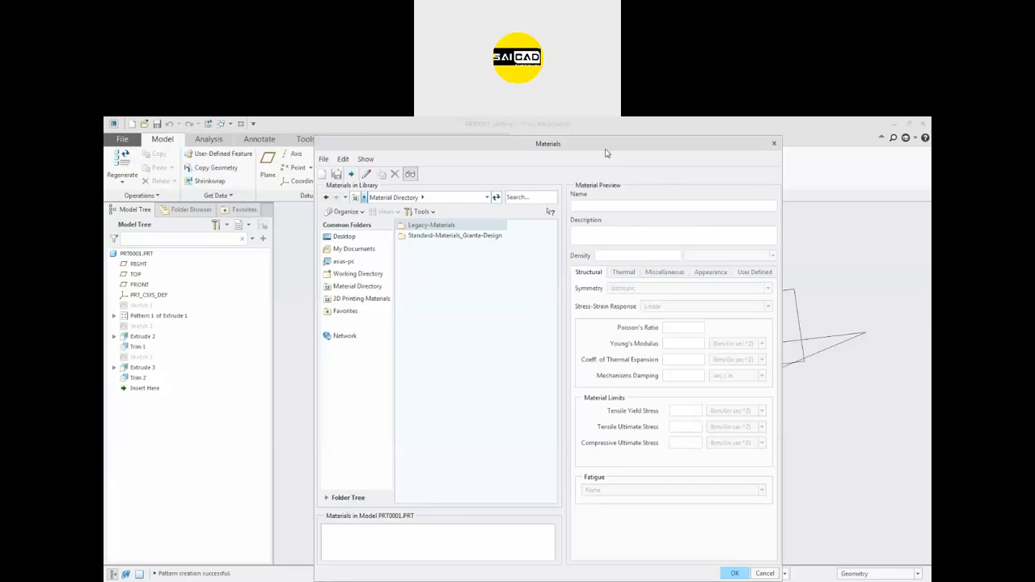
left_click_drag(580, 146, 558, 146)
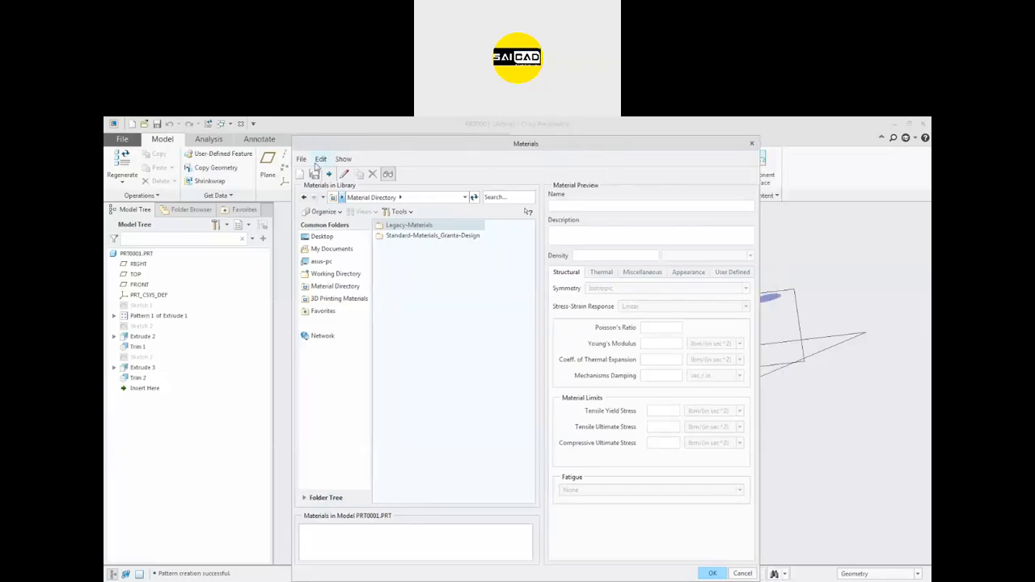
double_click(410, 236)
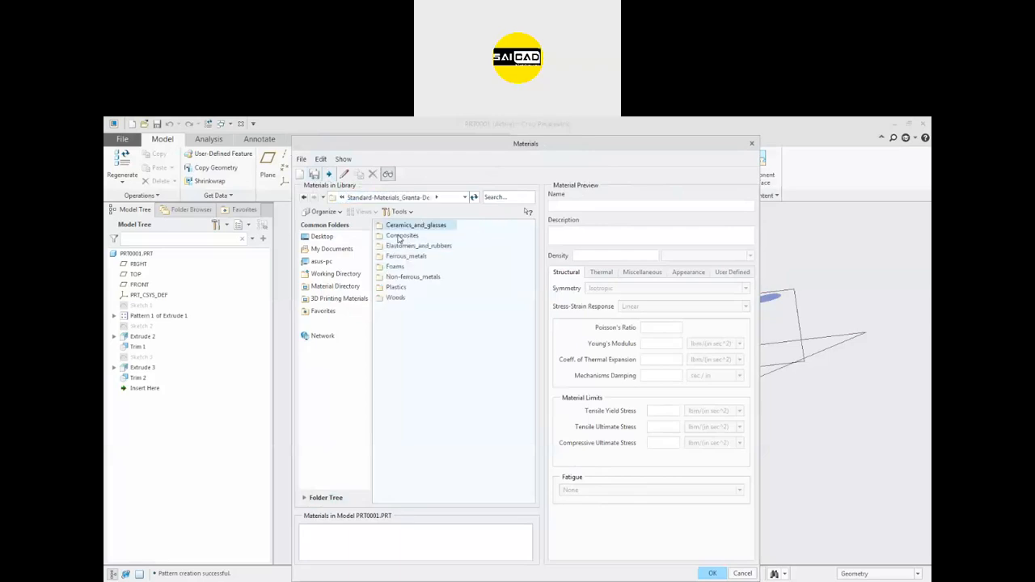
double_click(395, 287)
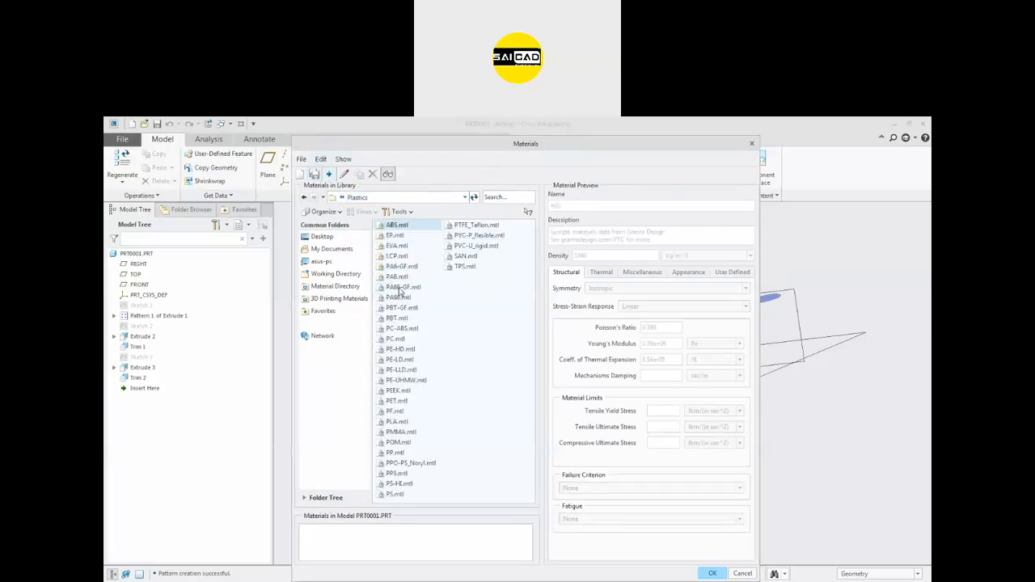
left_click(399, 289)
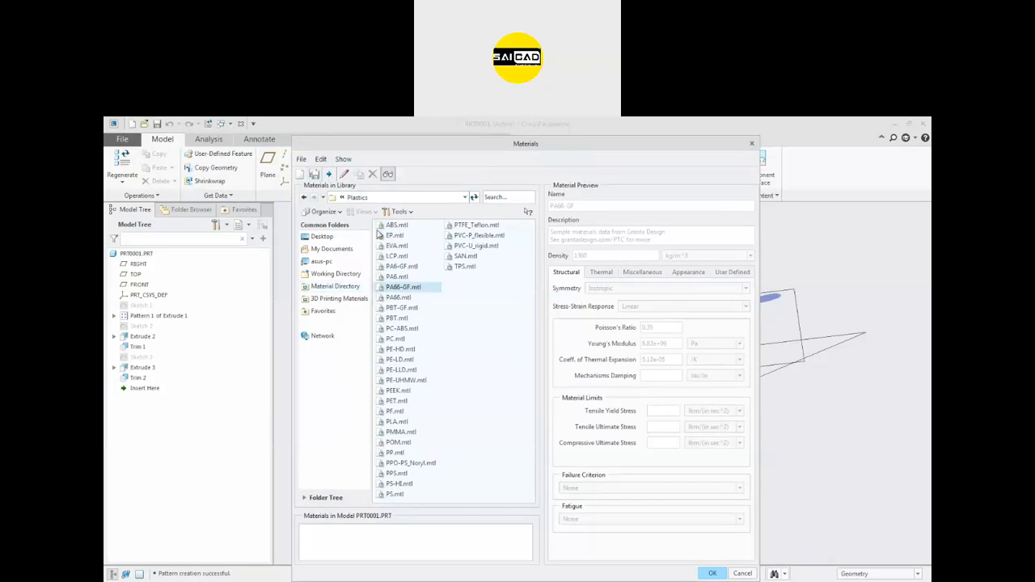
left_click(394, 226)
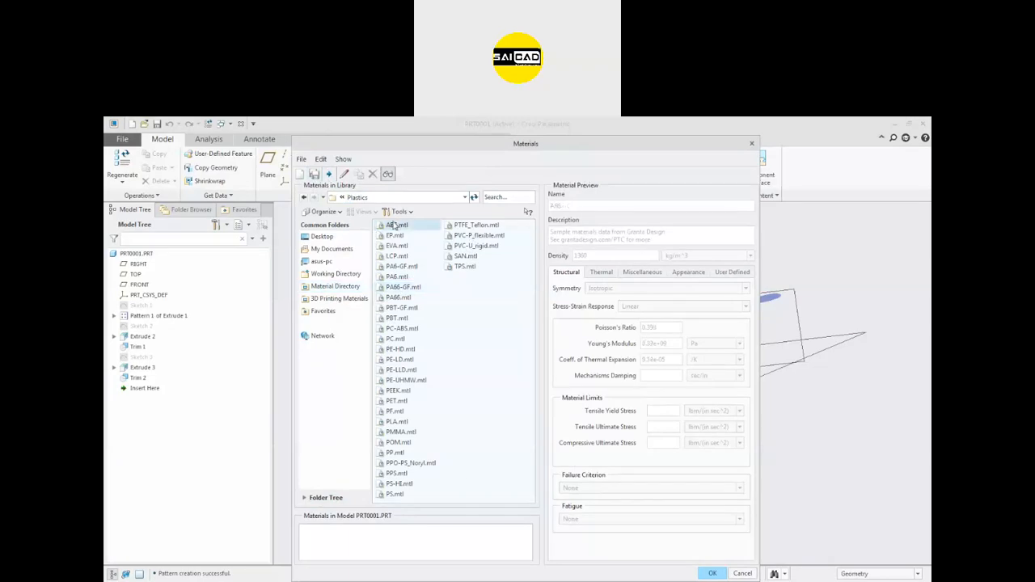
left_click(713, 573)
- Assign ABS from the Plastics group of the Granta Design standard materials to the part and confirm it
left_click(689, 258)
double_click(522, 226)
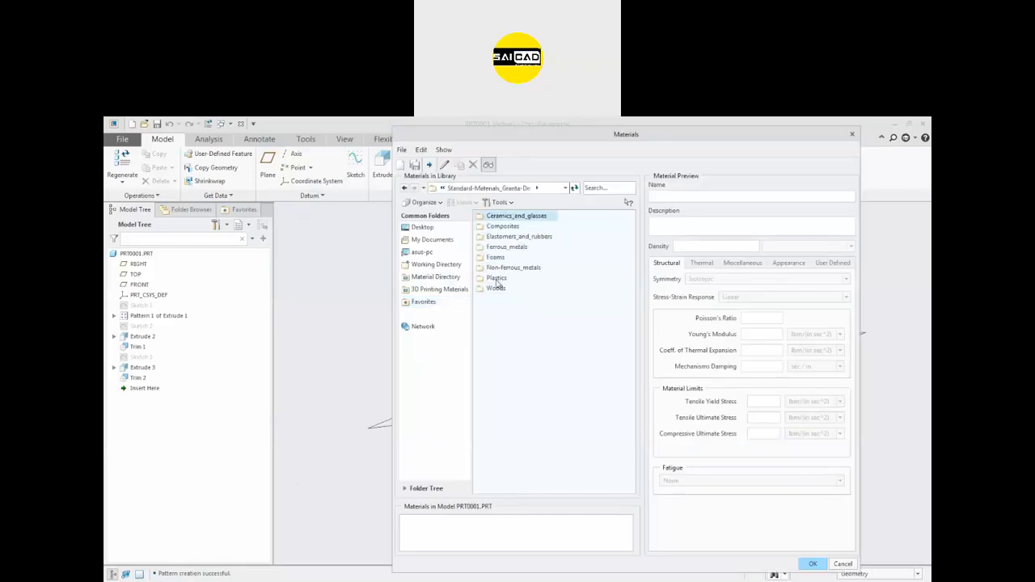
double_click(495, 279)
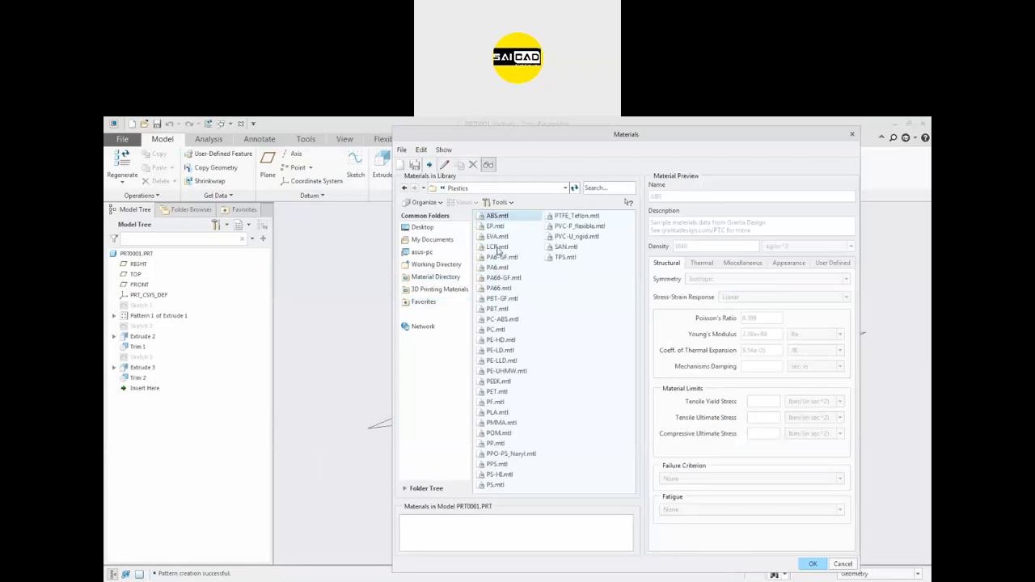
right_click(497, 217)
left_click(509, 220)
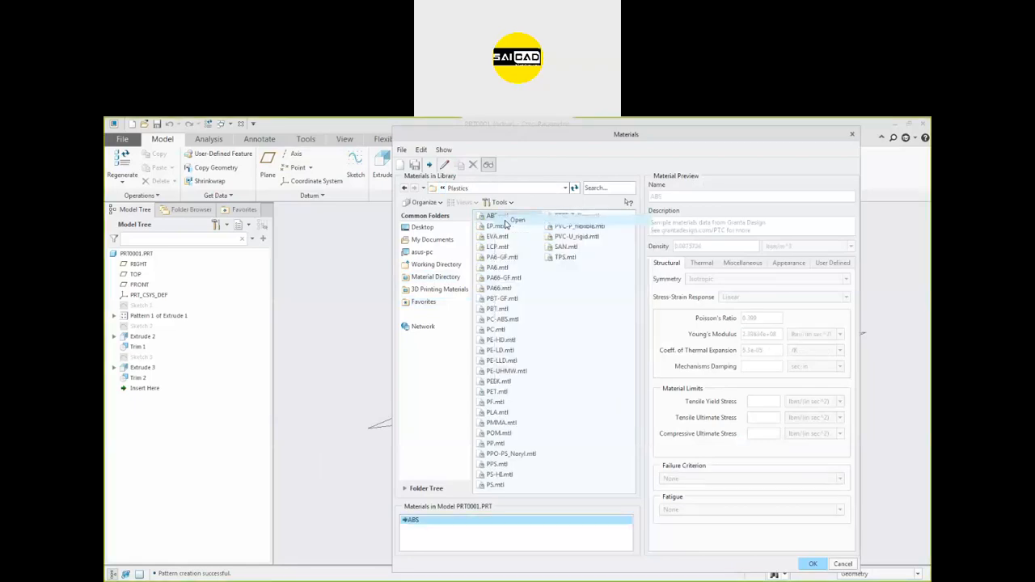
left_click(812, 565)
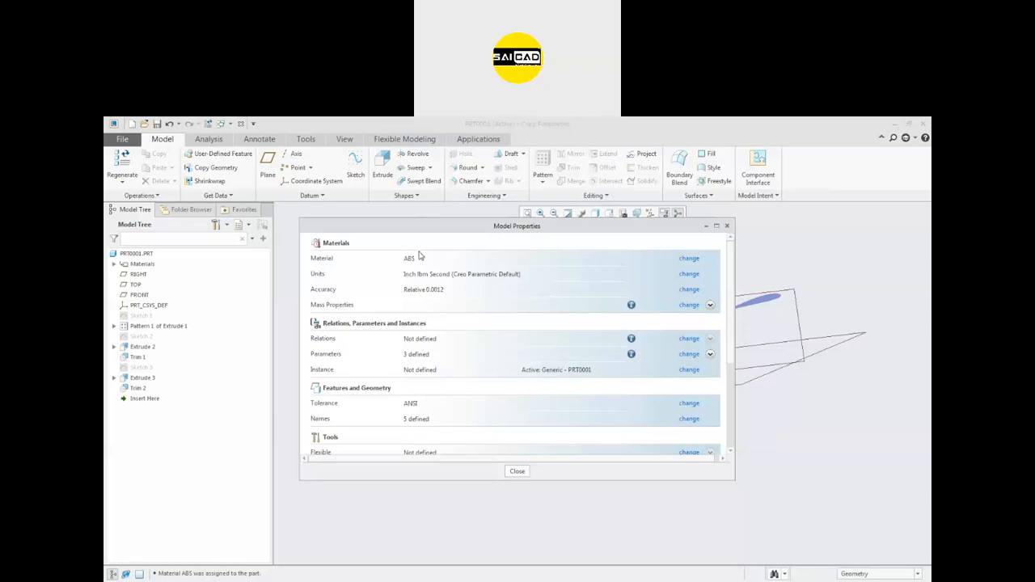
- Try to define the part's mass properties as Fully Assigned, then close the mass properties
left_click(688, 305)
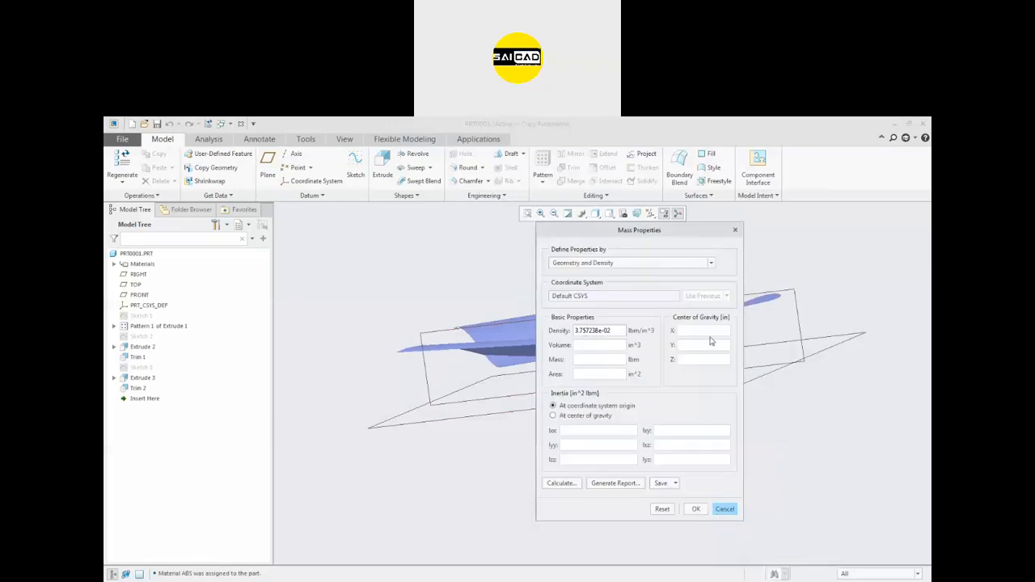
left_click(709, 265)
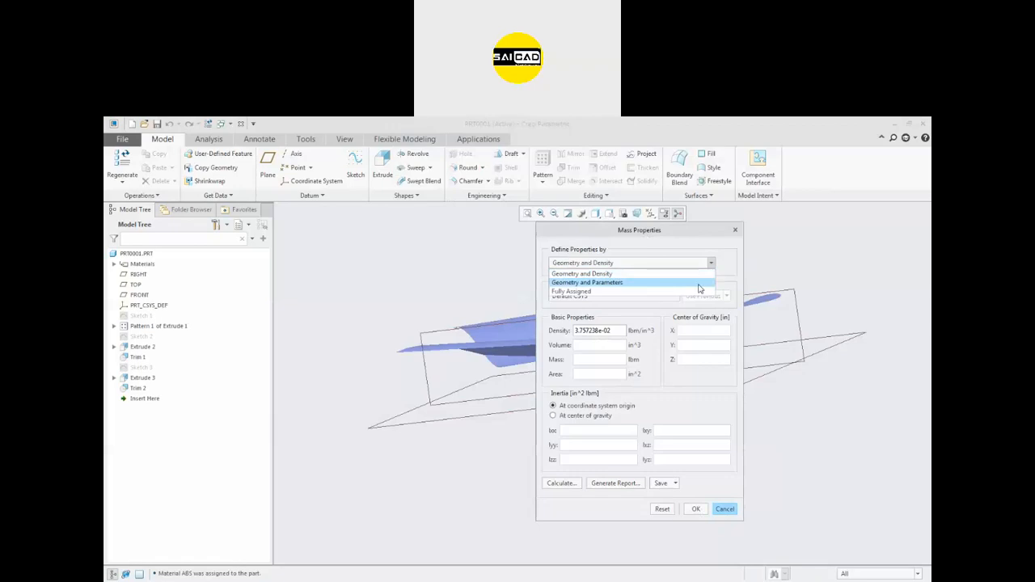
left_click(695, 292)
left_click(725, 539)
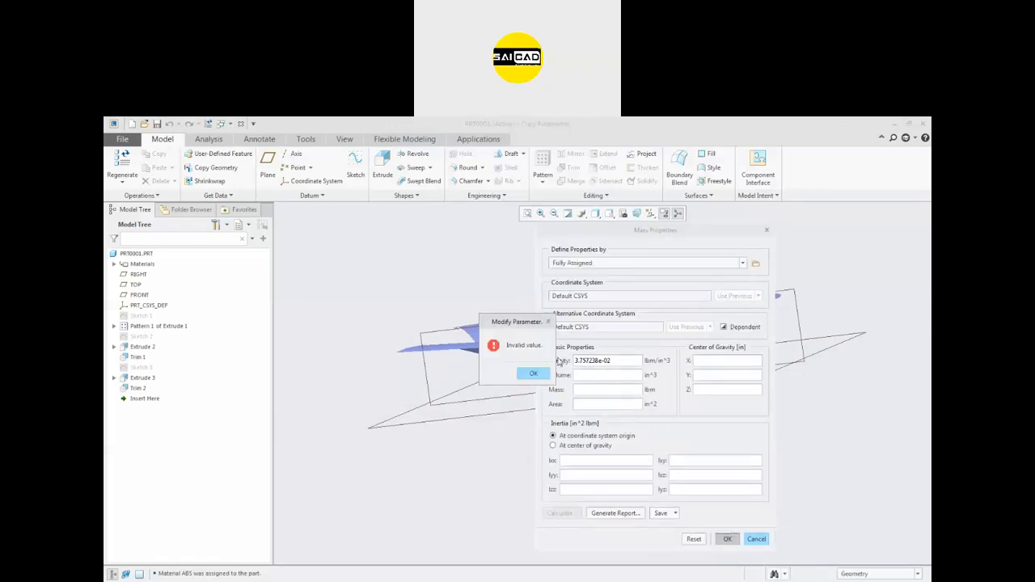
left_click(538, 374)
left_click(766, 230)
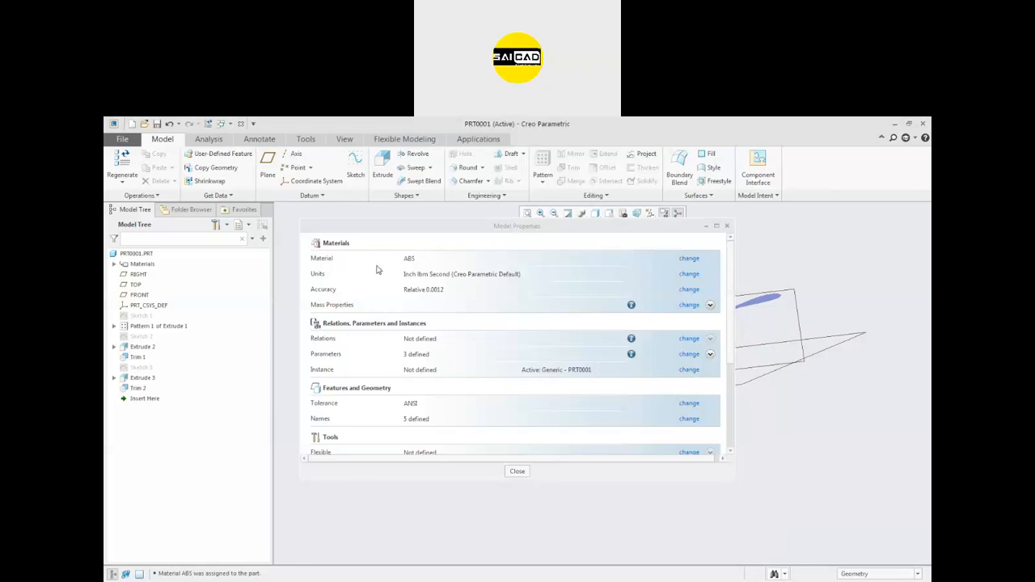
- Set the part's unit system to millimeter Newton Second, interpreting the dimensions so 1" becomes 1 mm, and close the model properties
left_click(689, 275)
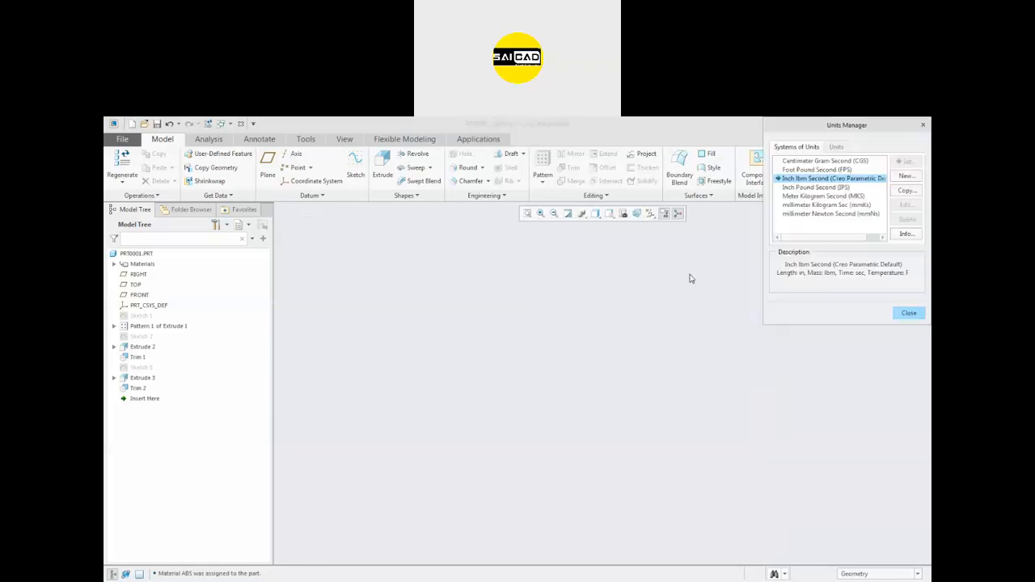
left_click(800, 214)
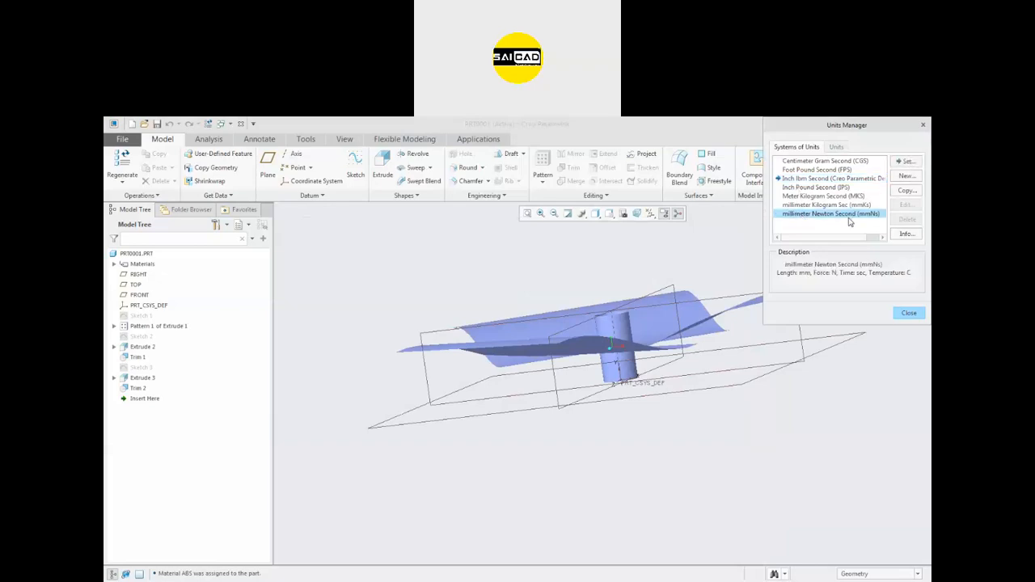
left_click(907, 163)
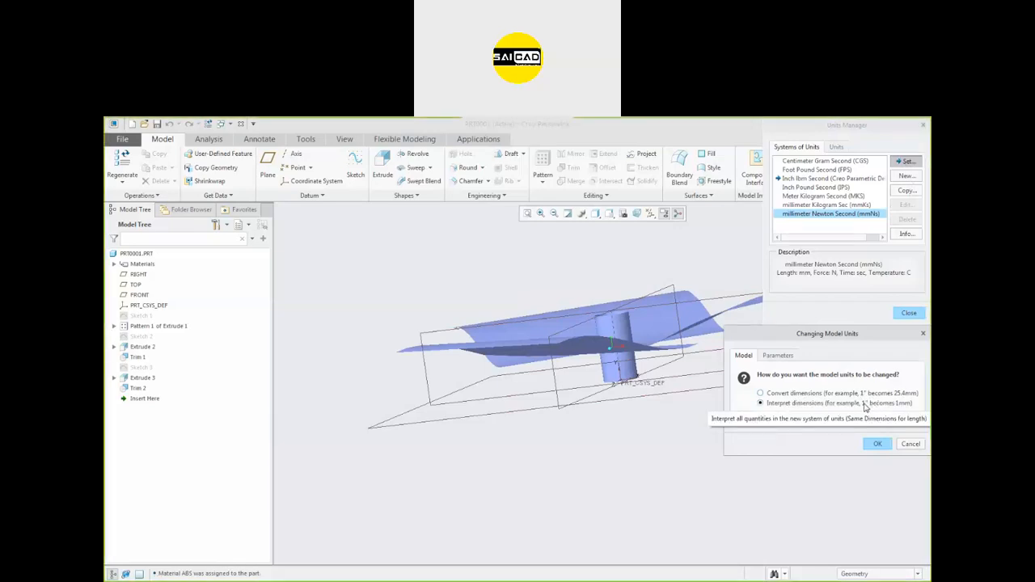
left_click(879, 445)
left_click(907, 314)
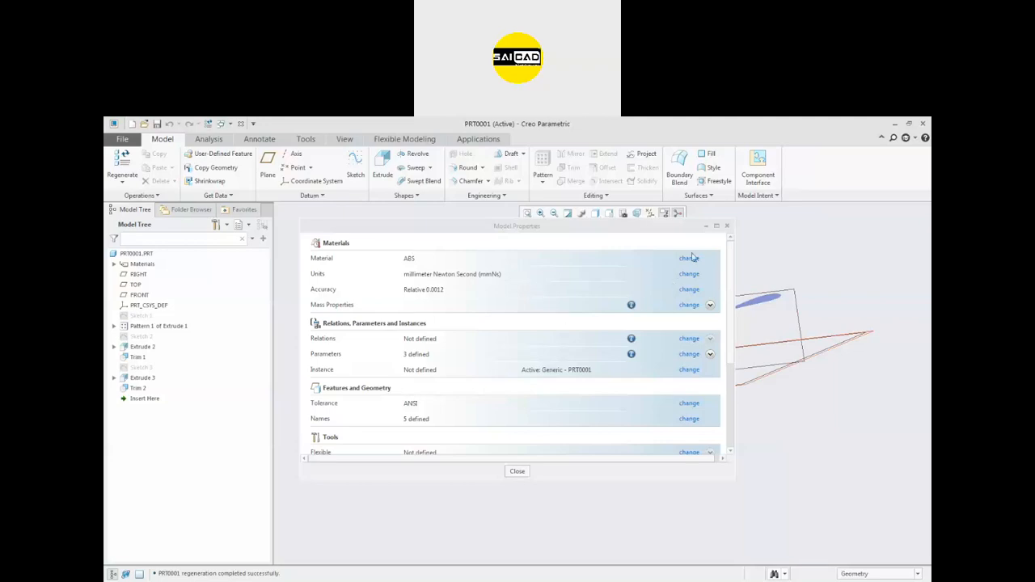
left_click(726, 226)
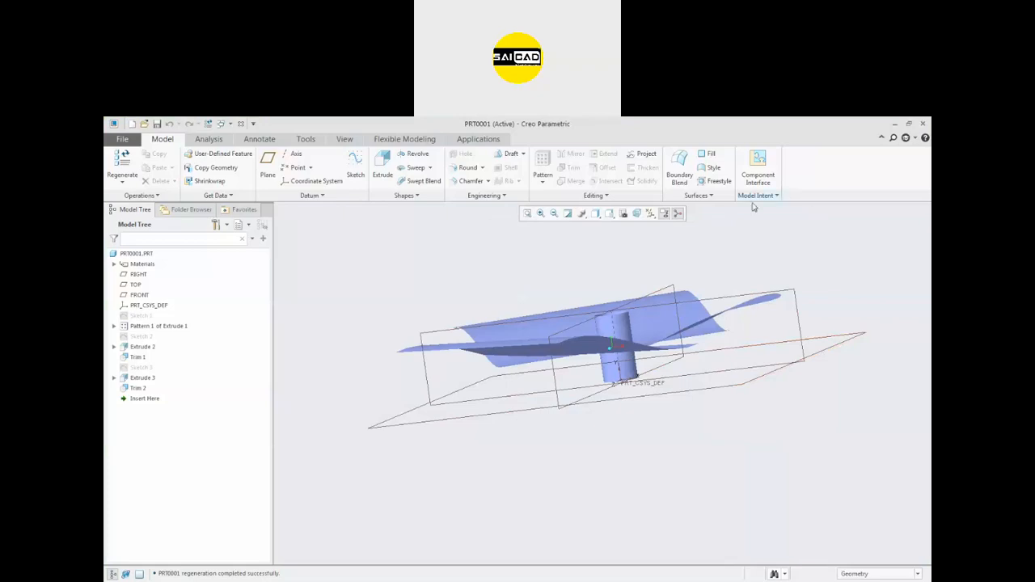
- Delete the pattern of Extrude 1 so that only the original blade is kept
middle_click_drag(579, 307, 823, 266)
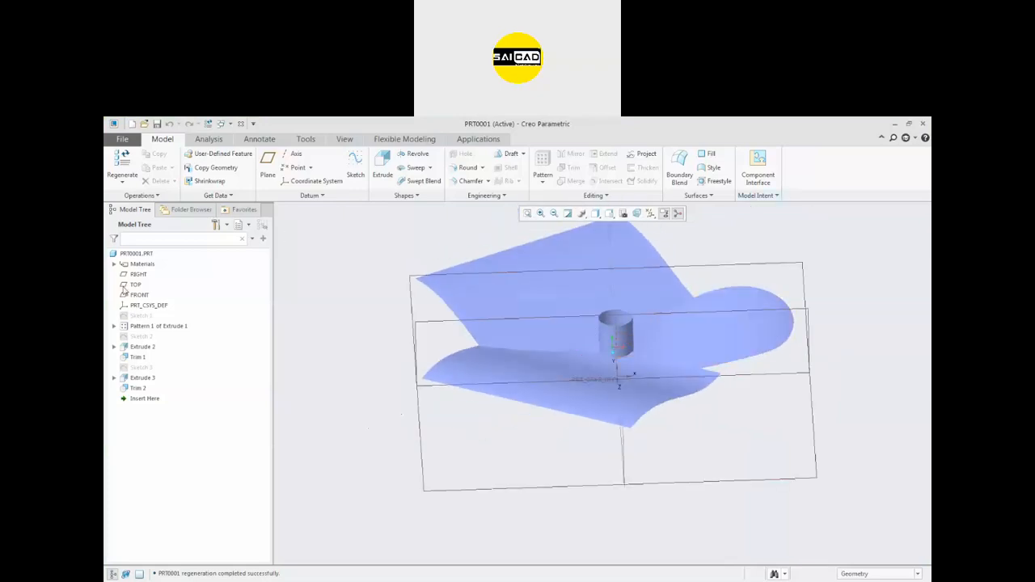
left_click(139, 379)
left_click(202, 353)
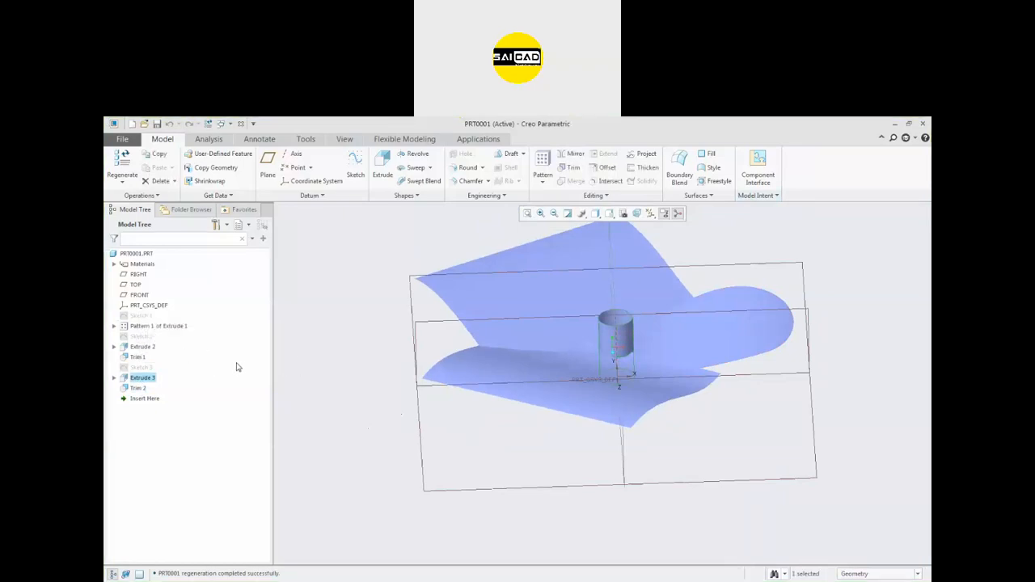
left_click(289, 334)
left_click(136, 387)
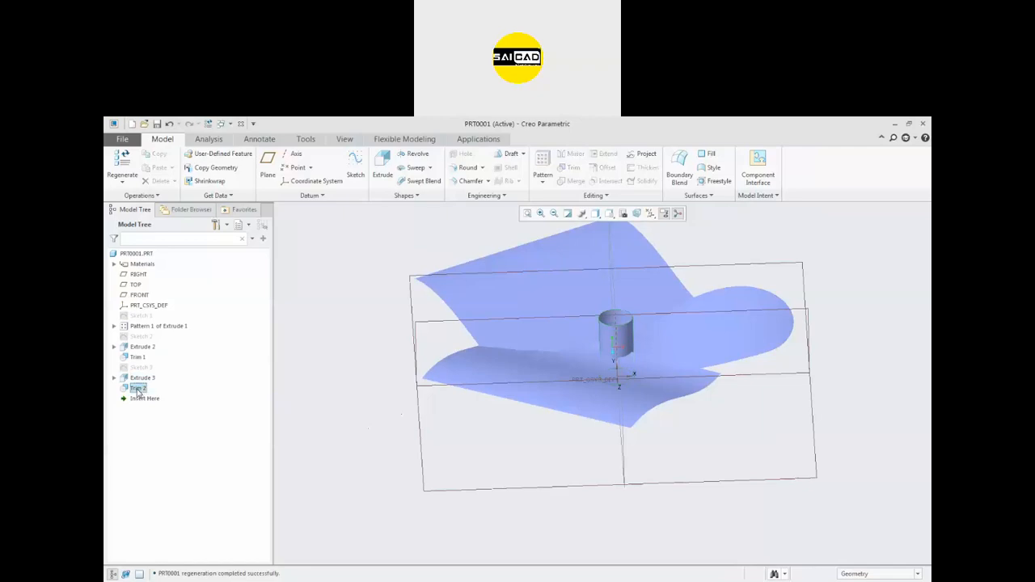
right_click(135, 326)
left_click(225, 375)
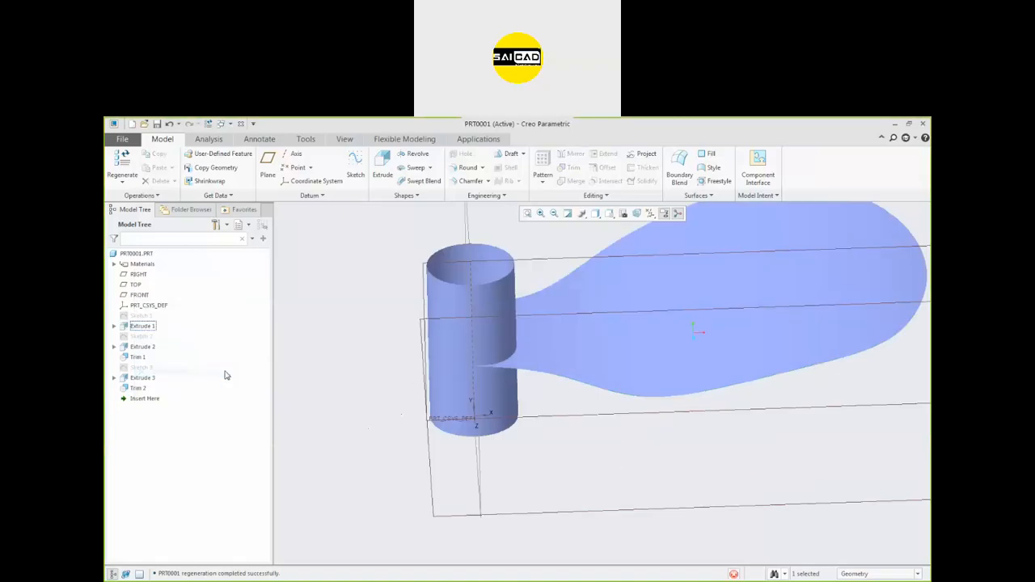
- Thicken the blade surface to a solid with a thickness of 3.94
scroll(490, 337, "up", 3)
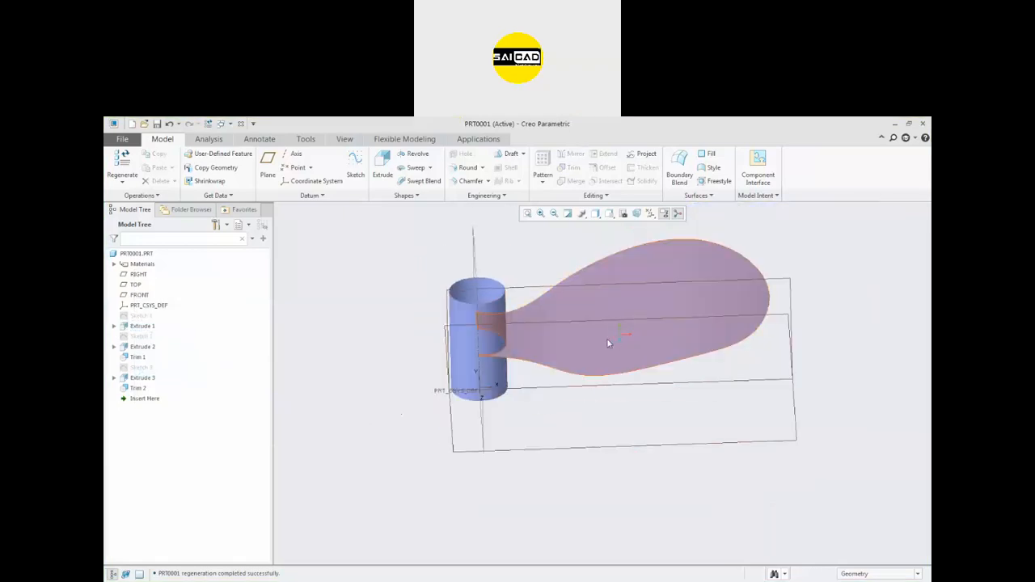
left_click(676, 262)
left_click(643, 168)
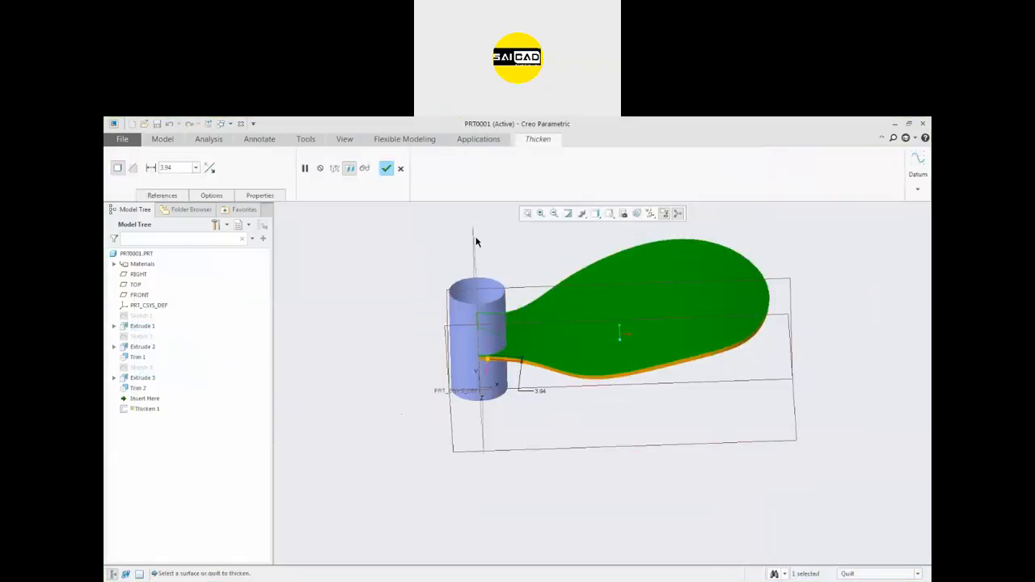
left_click(386, 168)
left_click(591, 310)
left_click(542, 180)
left_click(558, 194)
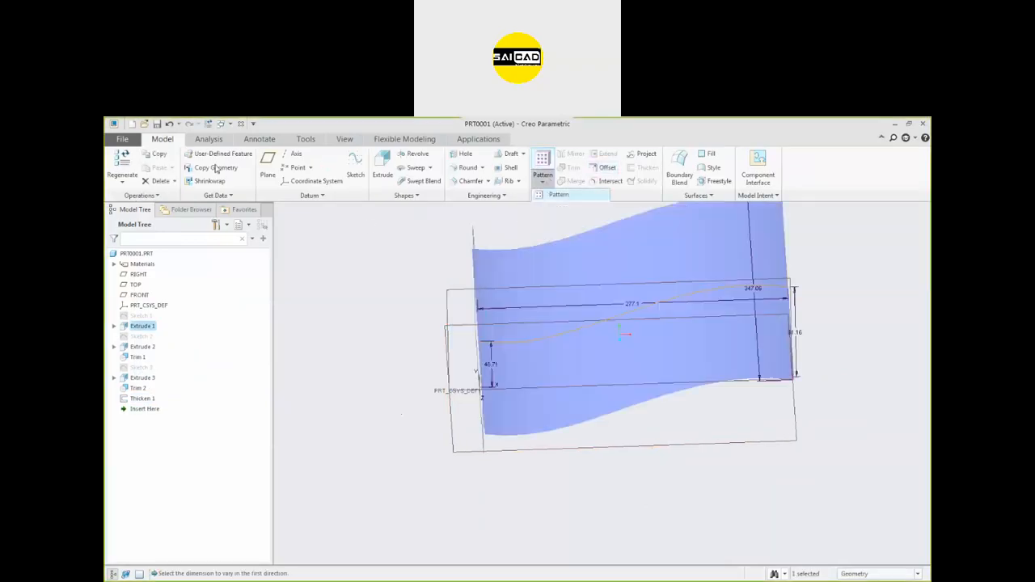
left_click(150, 168)
left_click(121, 201)
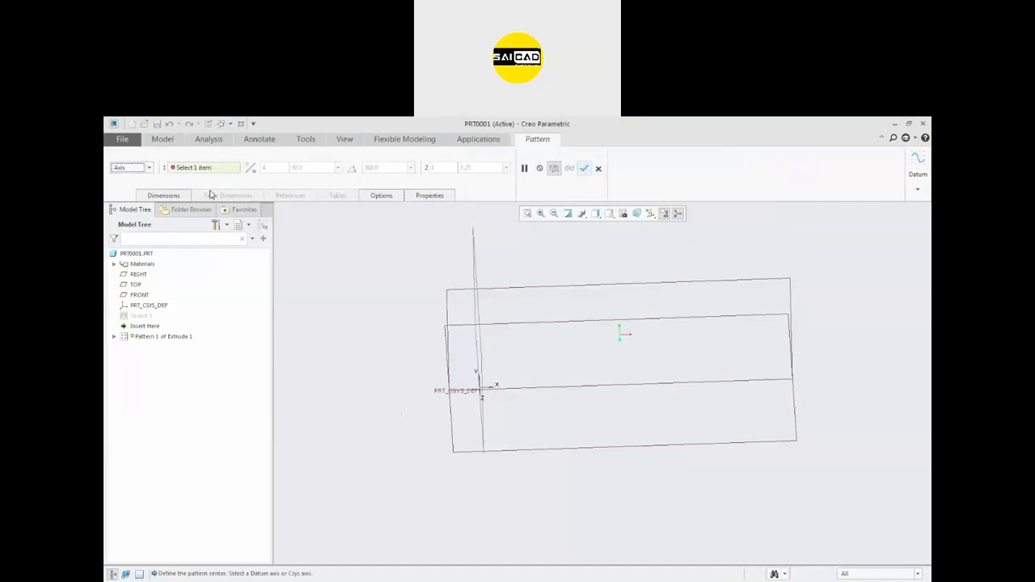
left_click(136, 169)
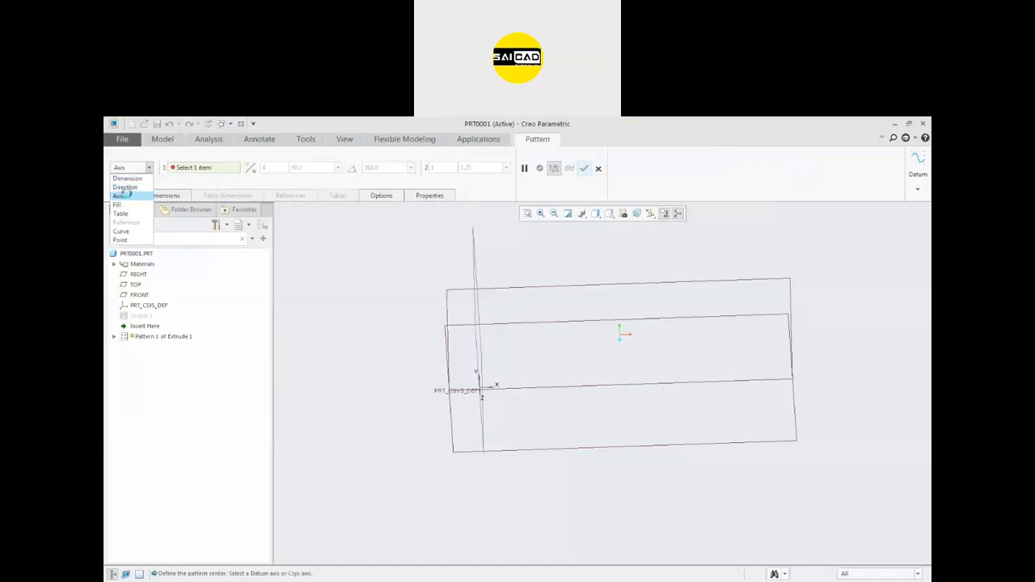
left_click(120, 196)
left_click(598, 168)
left_click(512, 375)
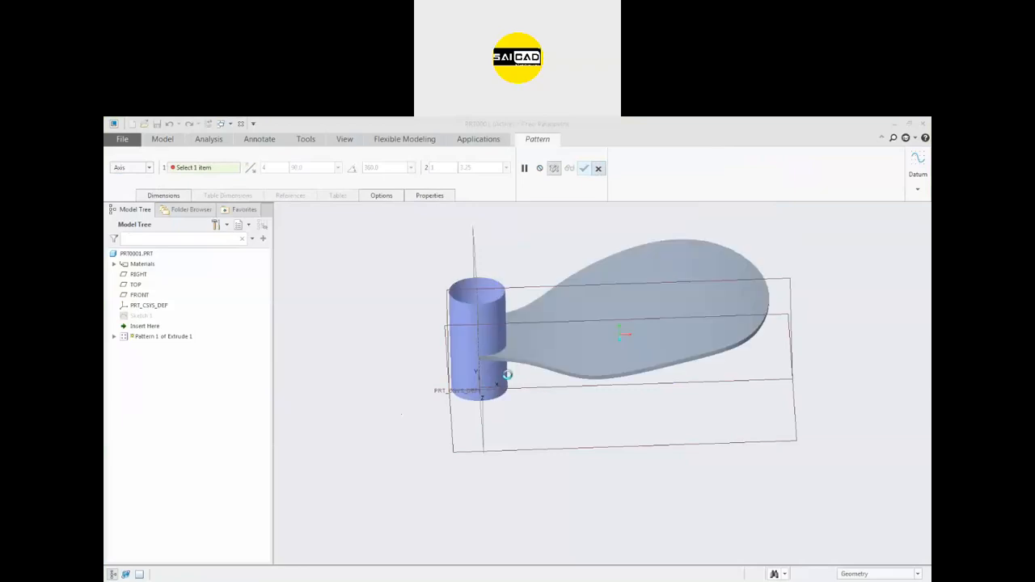
left_click(130, 379)
left_click(131, 387)
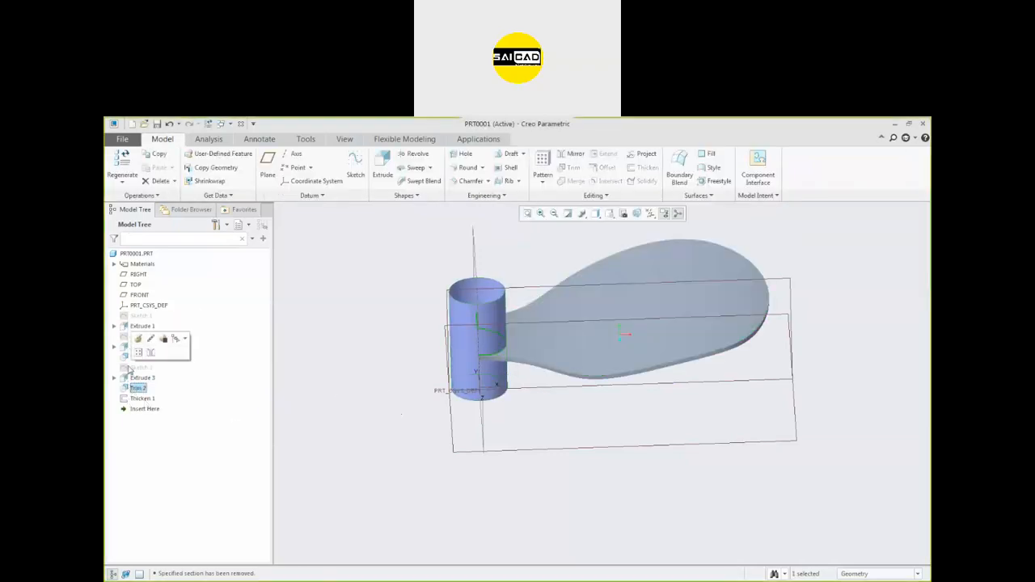
left_click(129, 326, "shift")
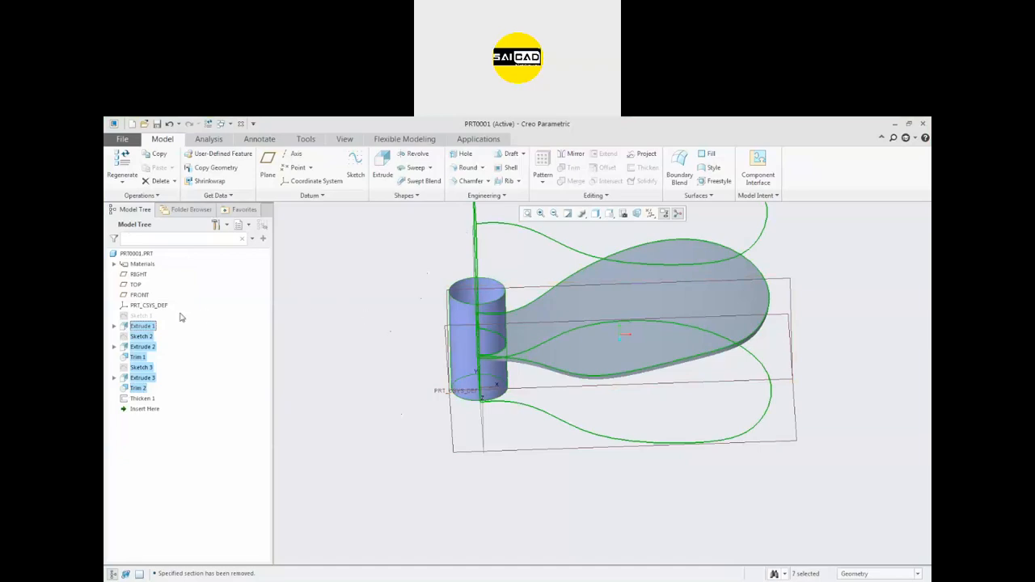
left_click(141, 317, "ctrl")
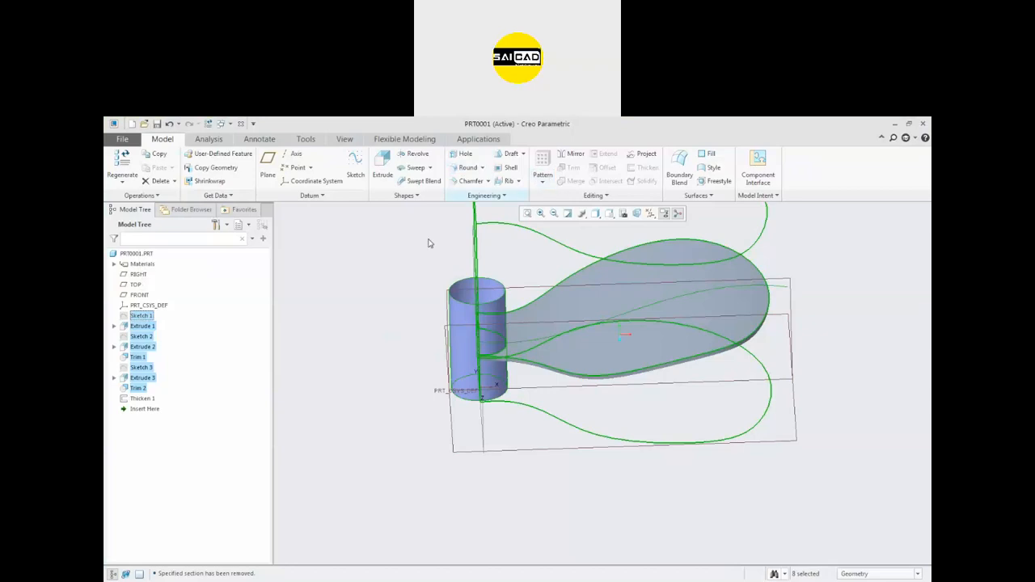
left_click(305, 335)
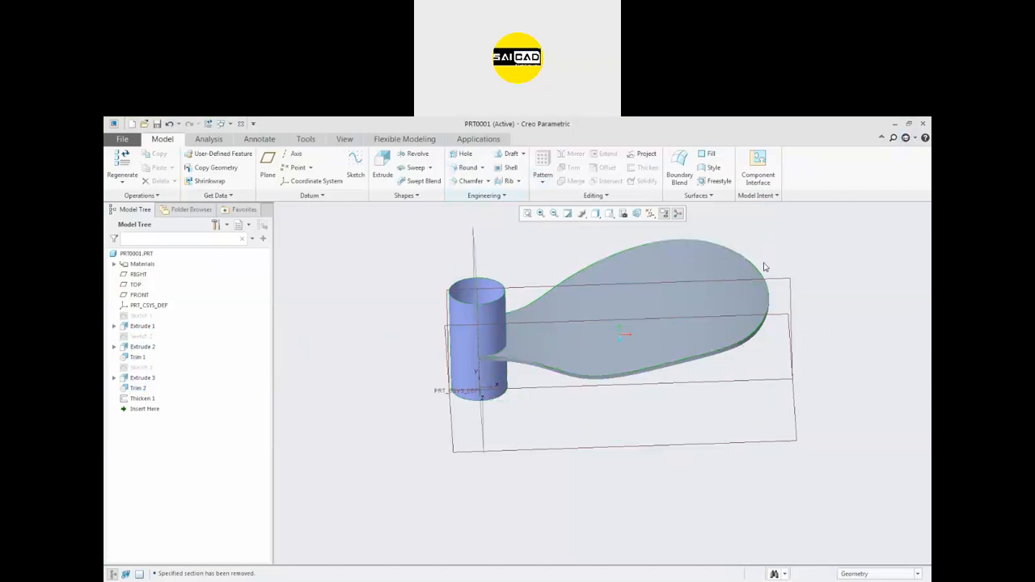
scroll(546, 351, "up", 2)
scroll(600, 336, "down", 2)
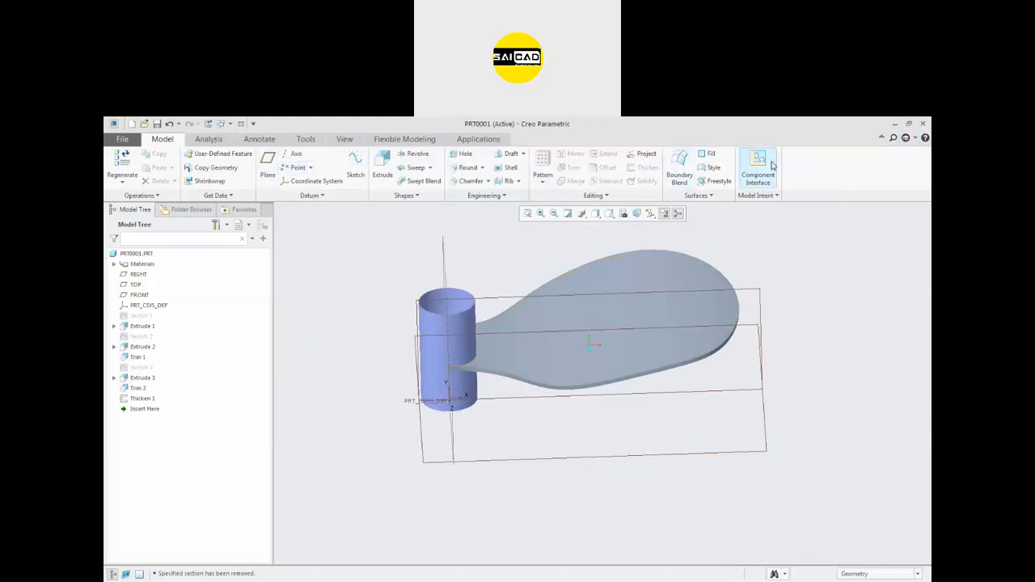
- Close the fan part's window and create a new assembly file from the default template
left_click(229, 125)
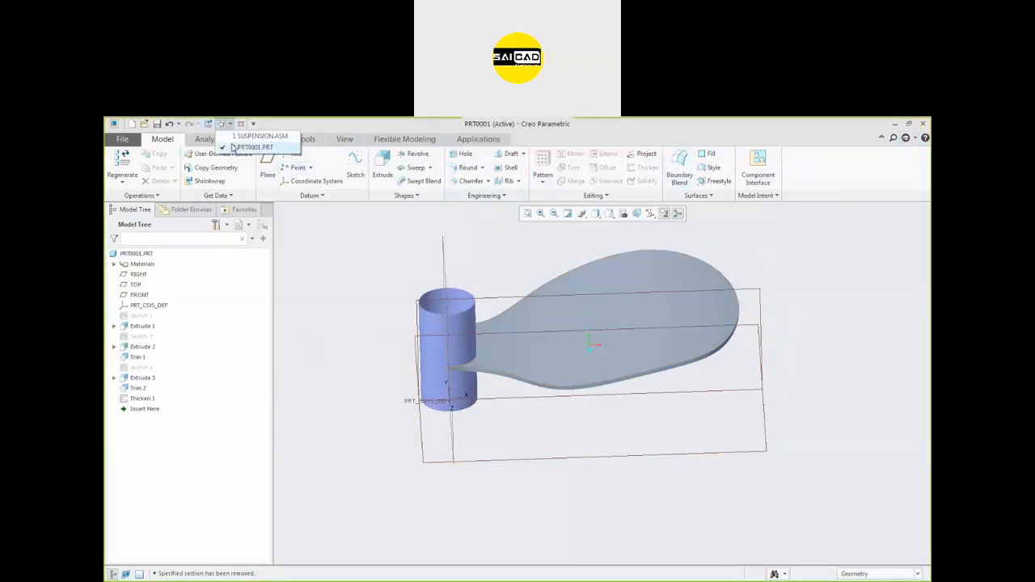
left_click(251, 147)
left_click(241, 126)
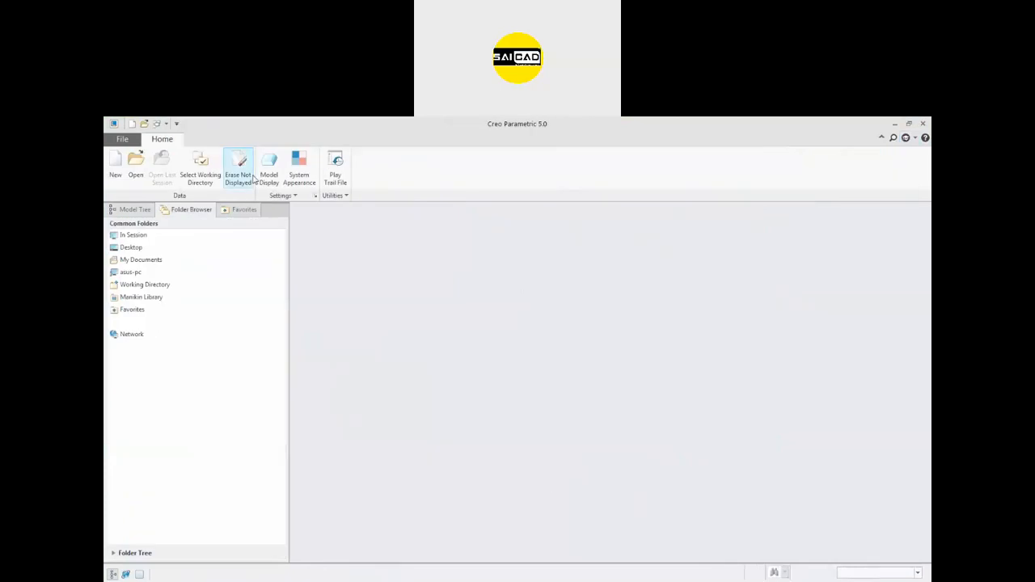
left_click(115, 164)
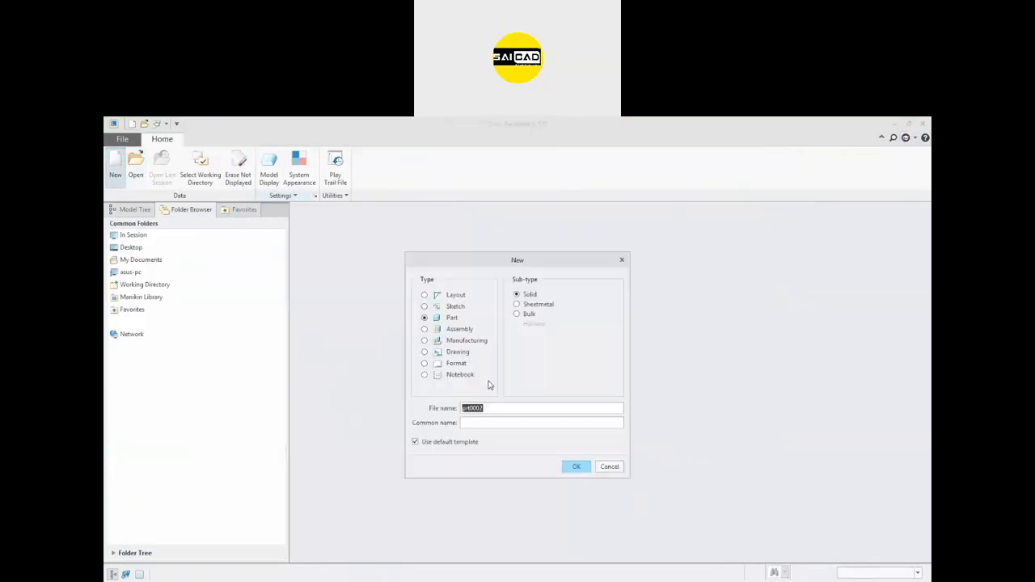
left_click(455, 329)
left_click(570, 472)
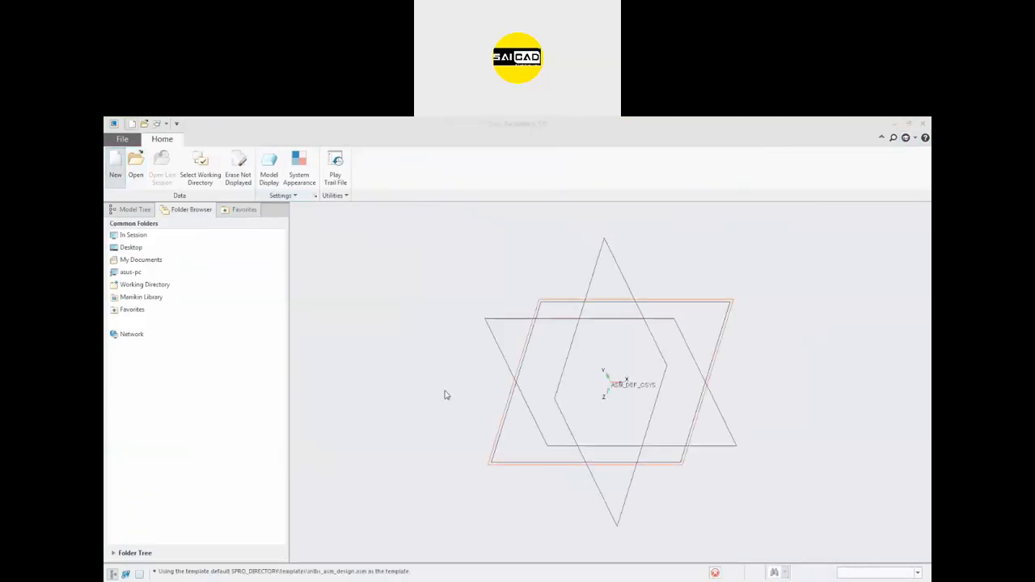
- Start assembling a component, browse to drive E: and enlarge the file dialog to show all its folders
left_click(212, 166)
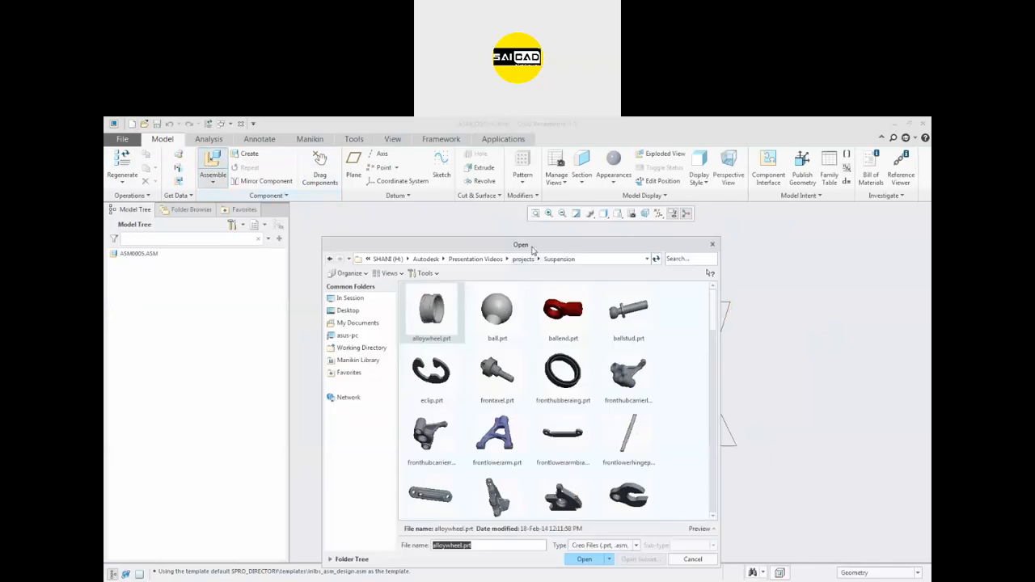
left_click_drag(532, 245, 537, 219)
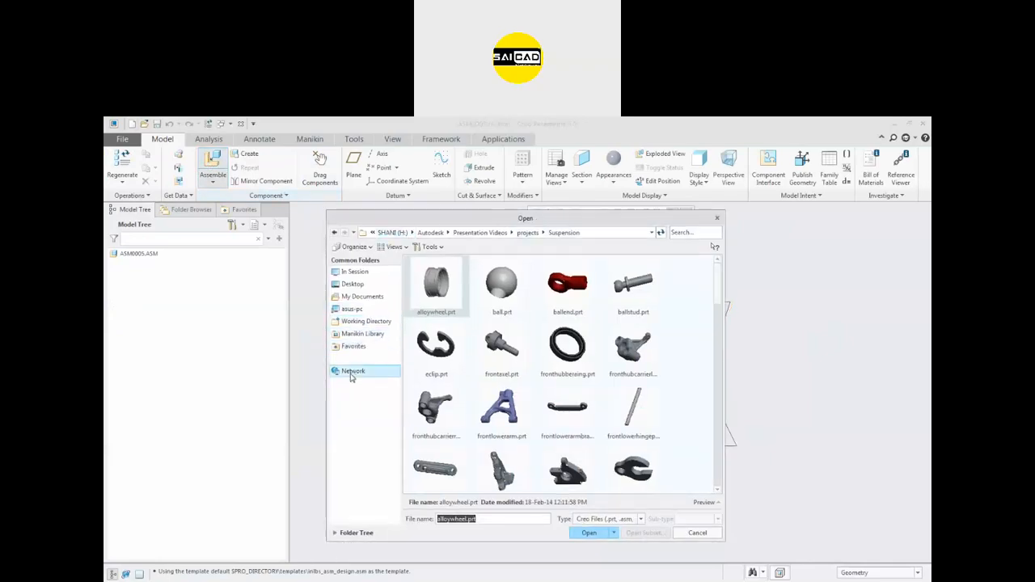
left_click(392, 233)
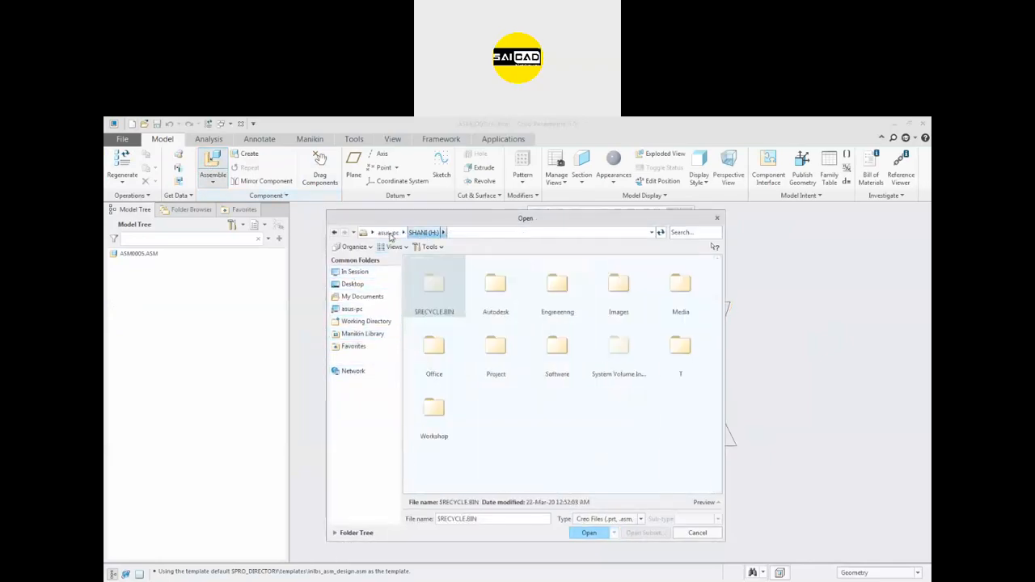
left_click(381, 233)
left_click(530, 281)
double_click(529, 281)
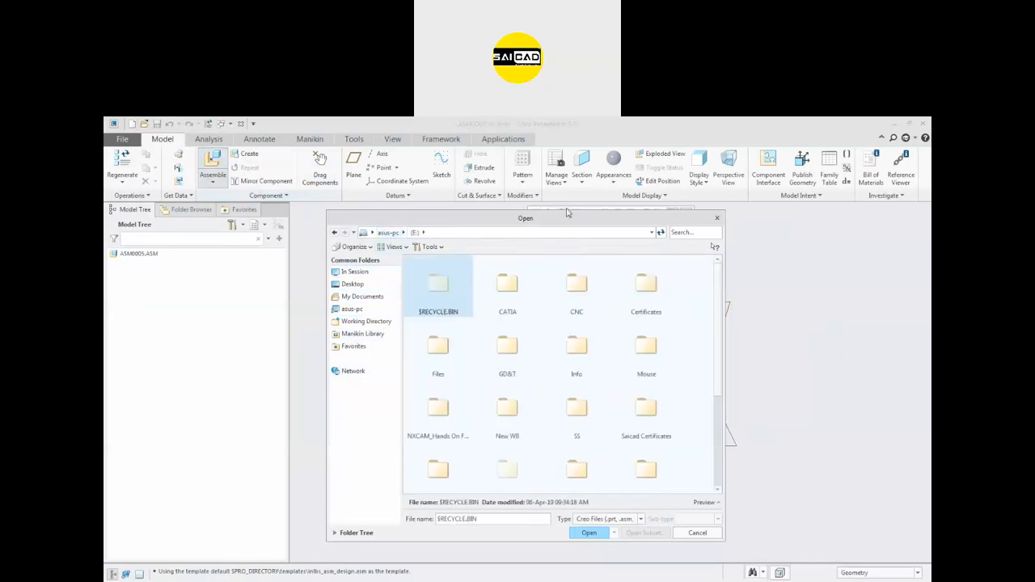
left_click_drag(566, 217, 573, 160)
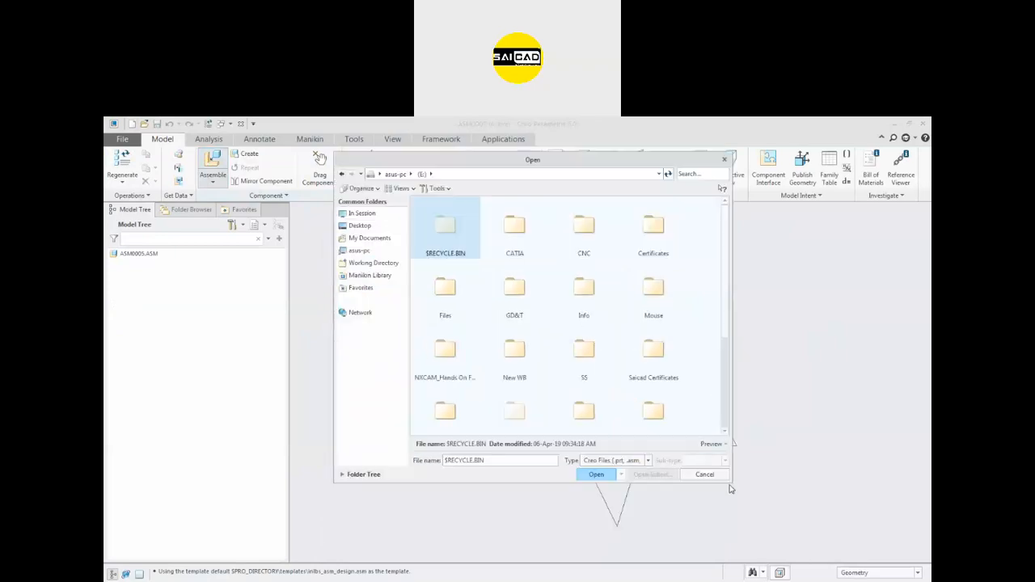
left_click_drag(729, 481, 816, 524)
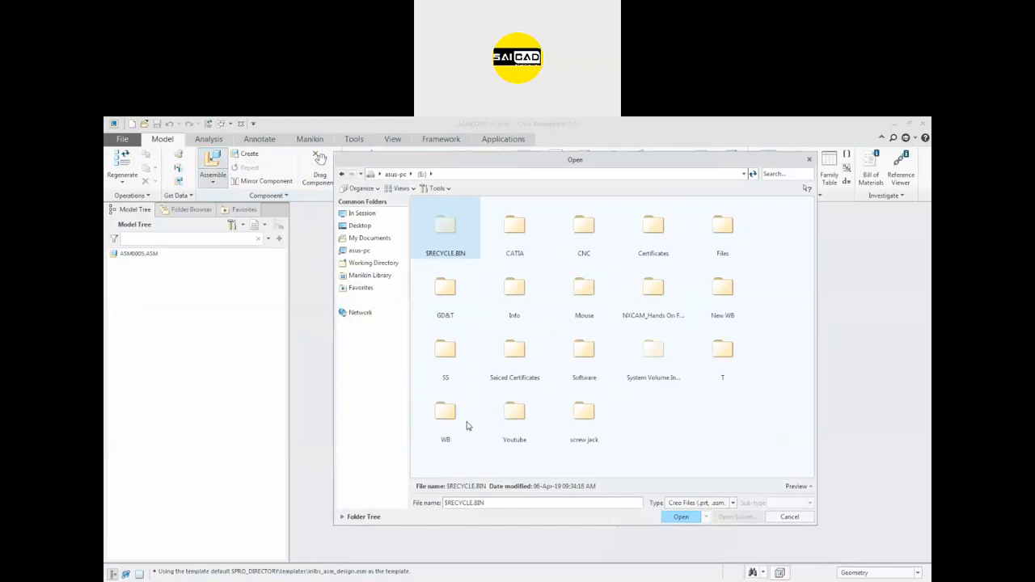
- Browse to the New folder directory inside WB > Student Project
double_click(444, 414)
double_click(496, 226)
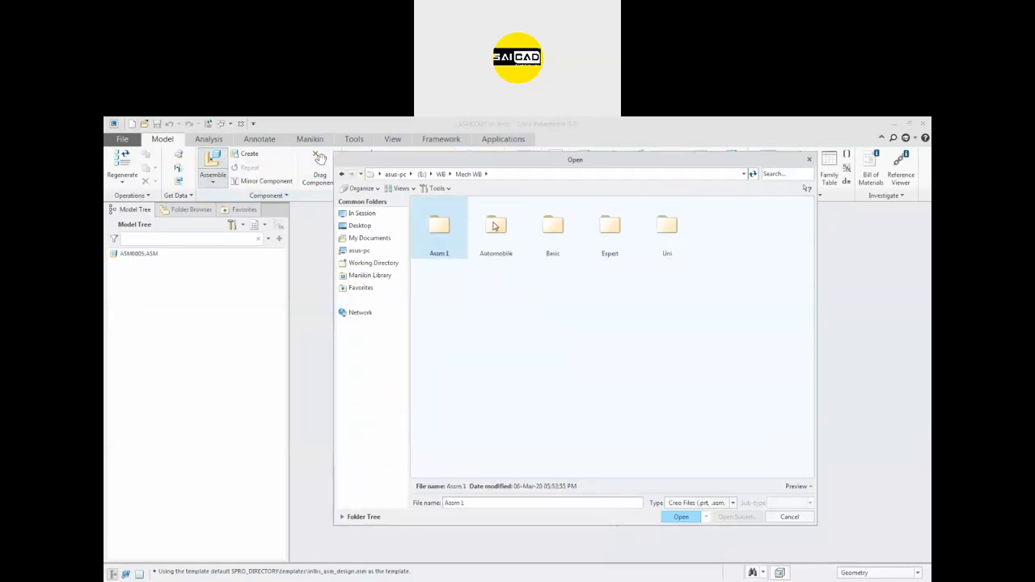
left_click(444, 174)
double_click(552, 230)
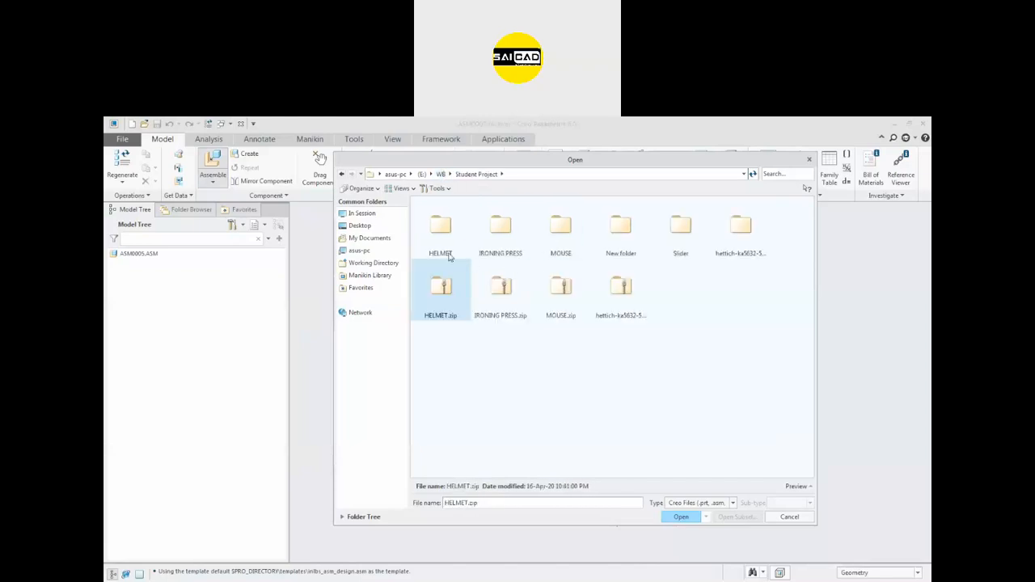
double_click(628, 230)
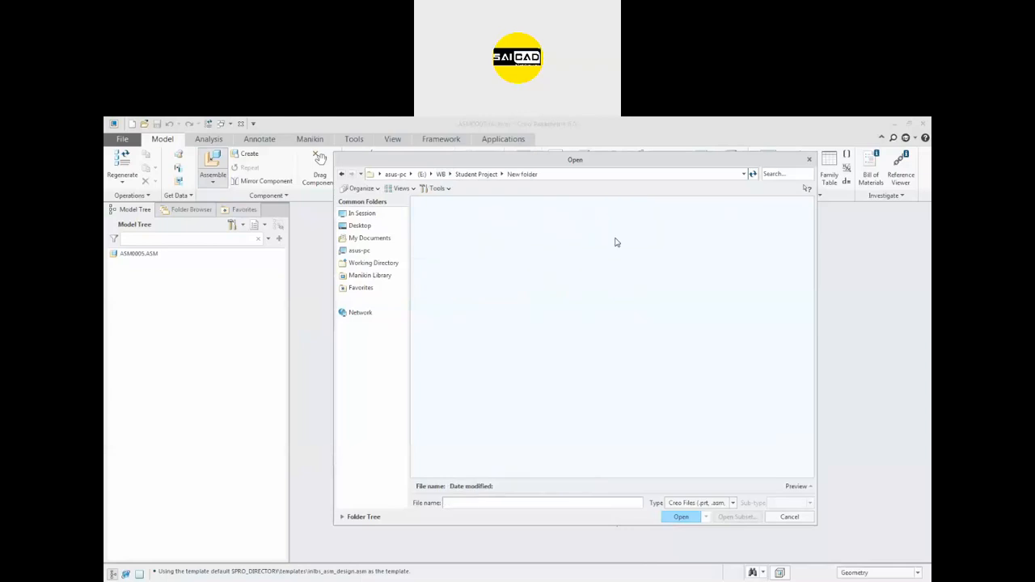
- Show all file types, insert Base.SLDPRT into the assembly and fix it with a Default constraint
left_click(708, 503)
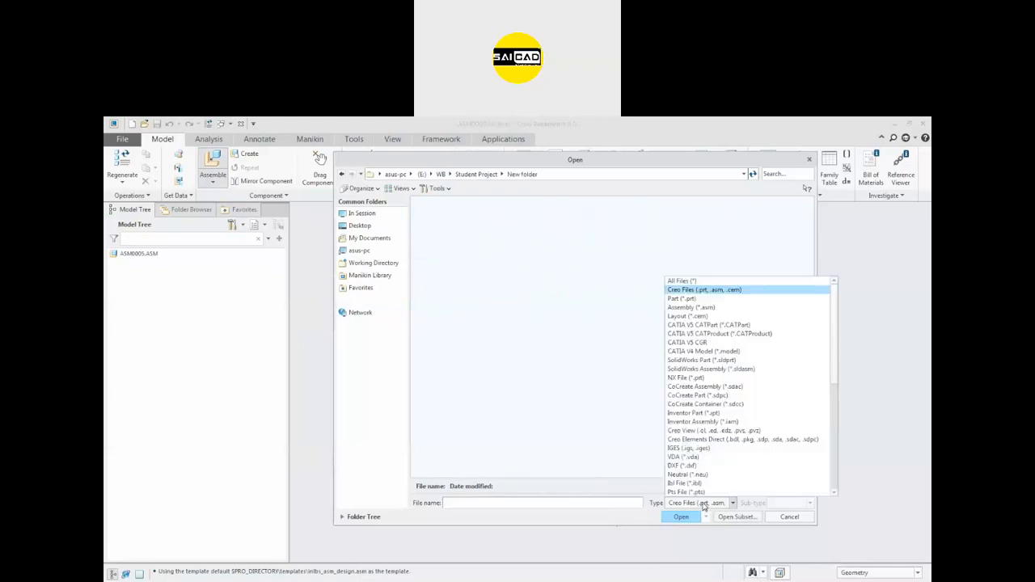
left_click(675, 281)
double_click(502, 234)
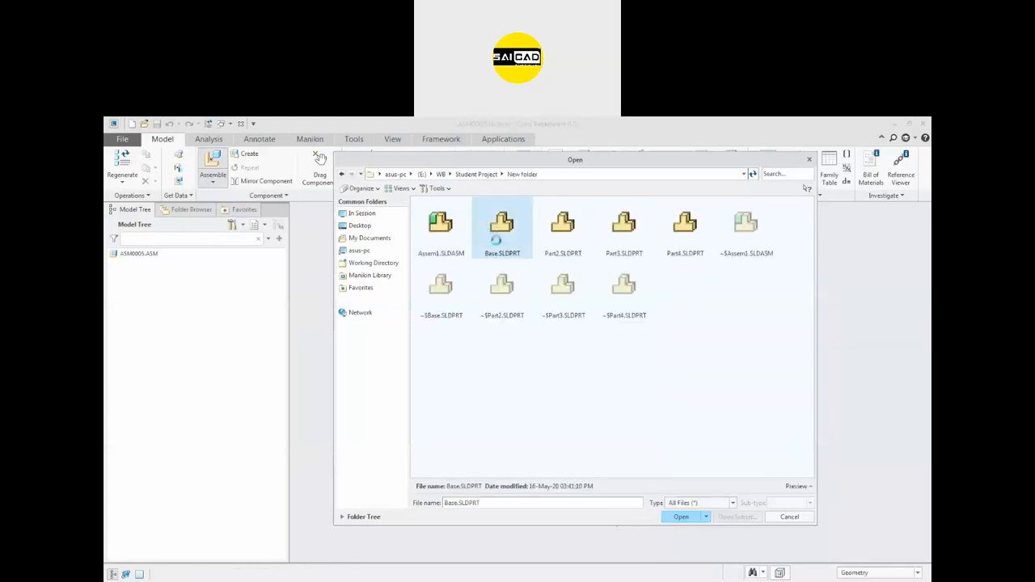
right_click(595, 276)
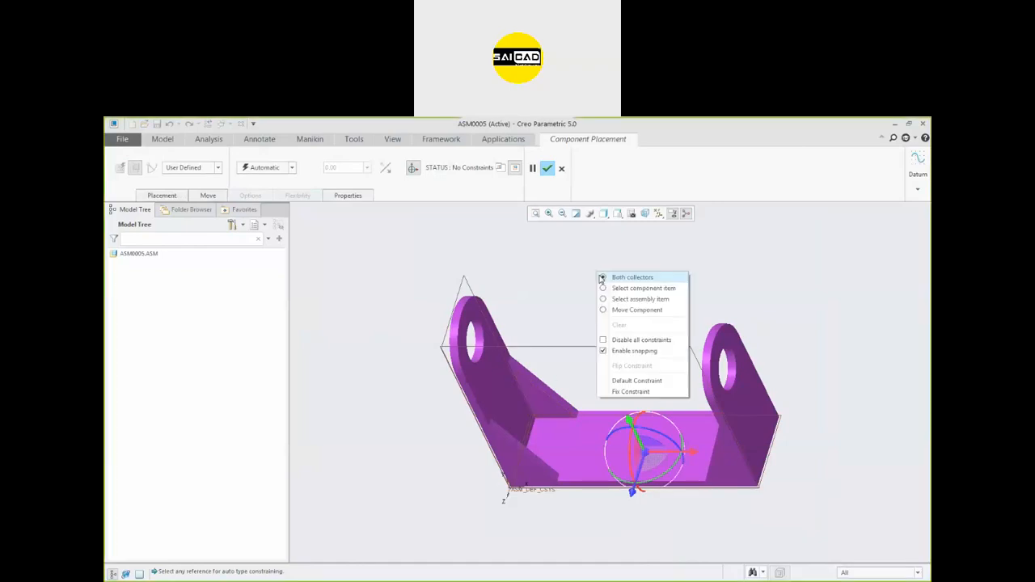
left_click(630, 380)
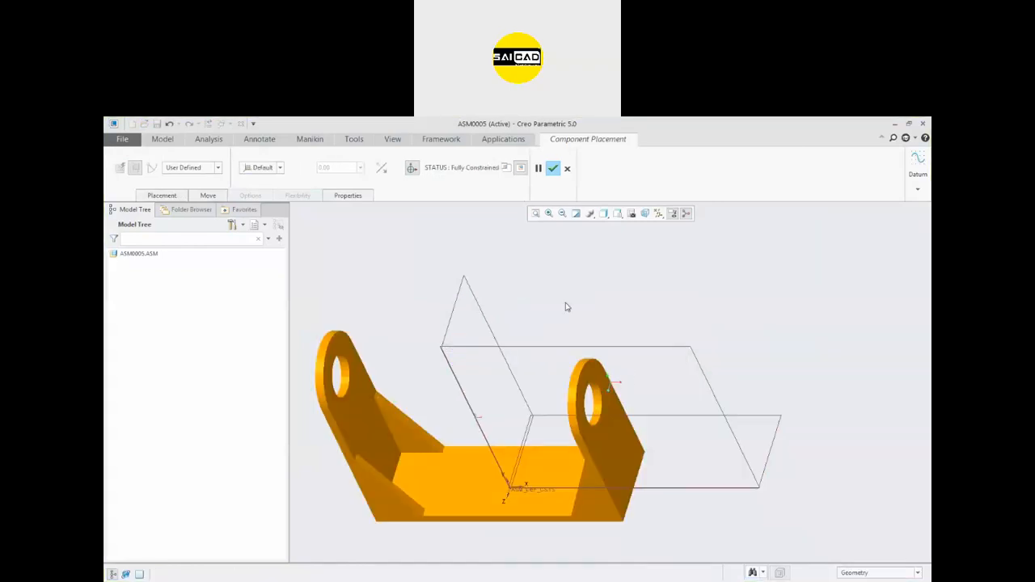
left_click(553, 168)
left_click(212, 162)
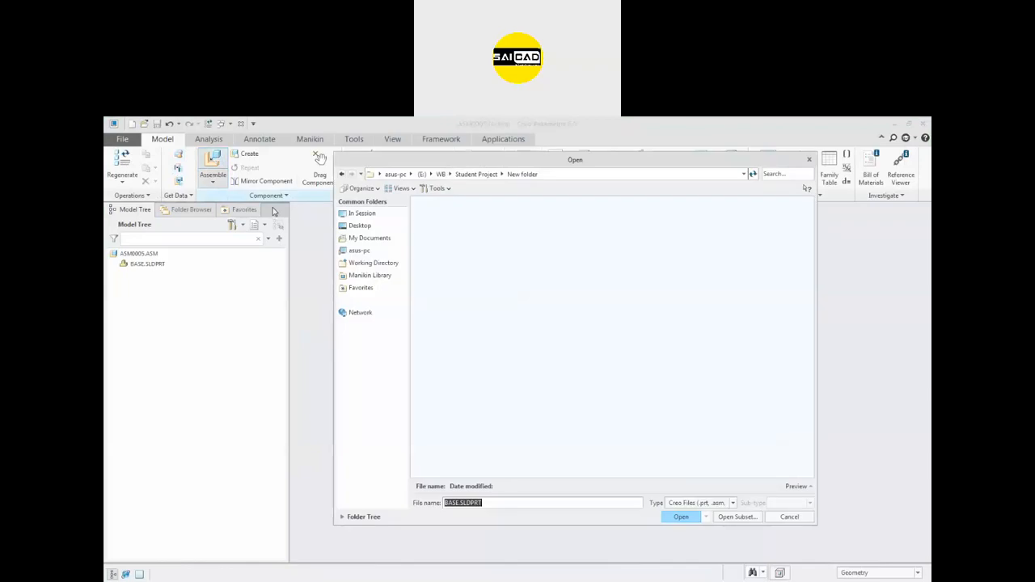
left_click(681, 503)
left_click(682, 281)
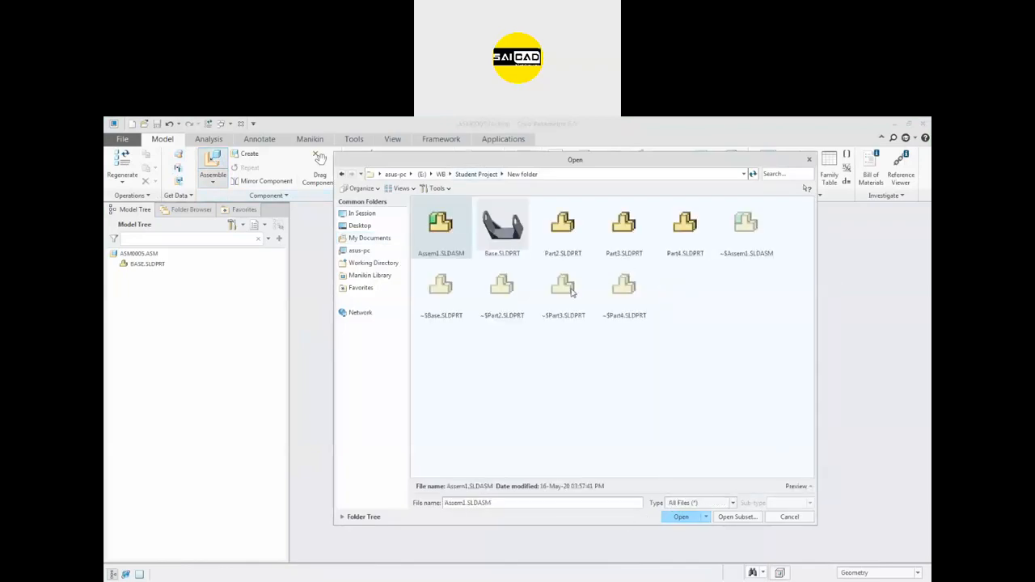
left_click(558, 233)
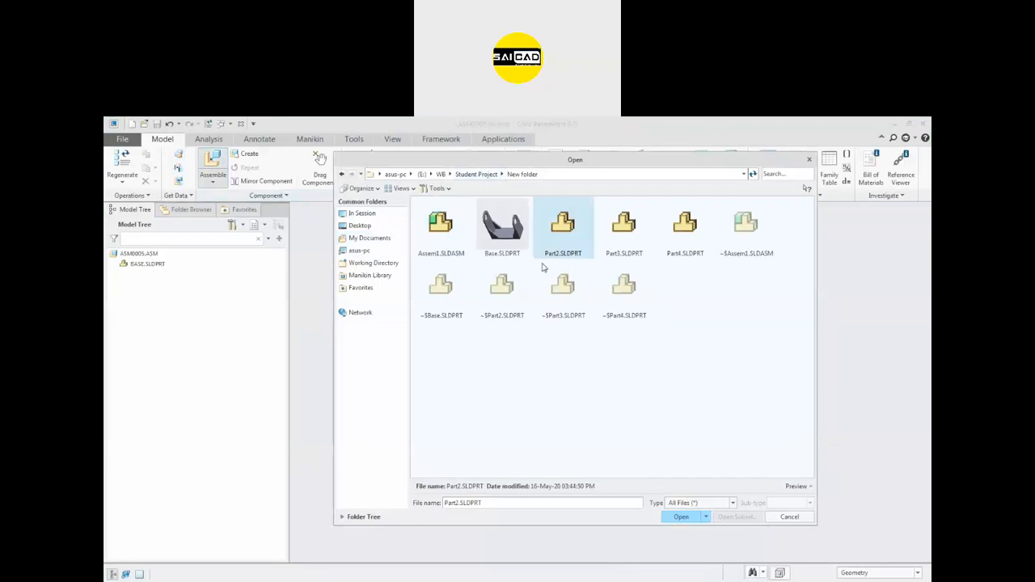
left_click(681, 517)
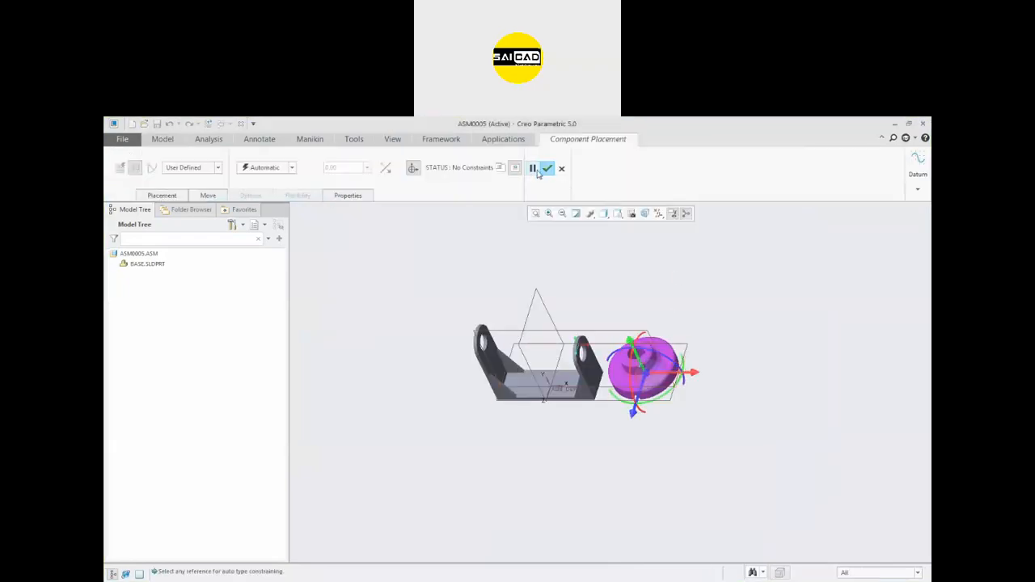
left_click(547, 169)
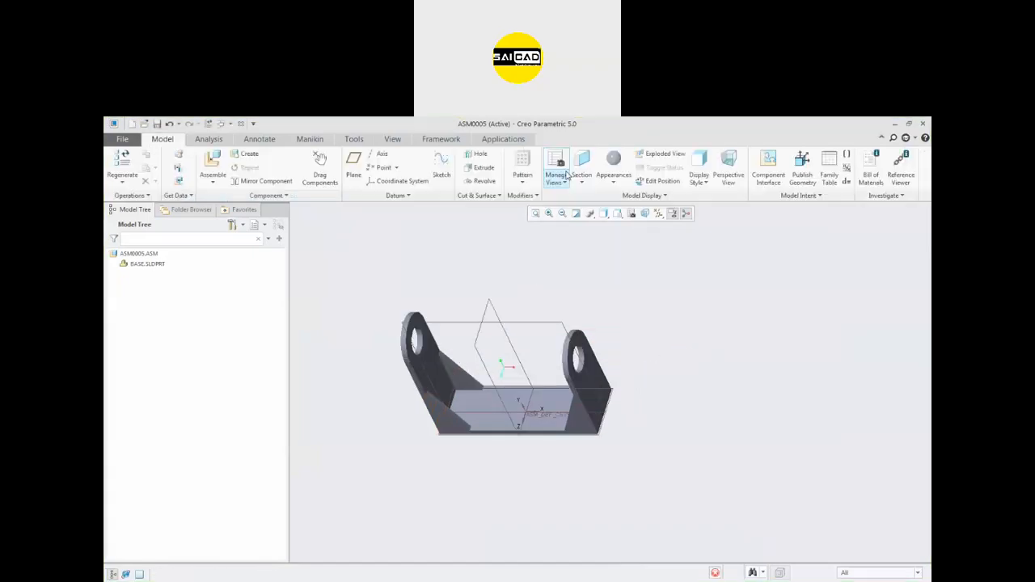
- Show all file types and insert Part3.SLDPRT into the assembly as a new component
left_click(211, 157)
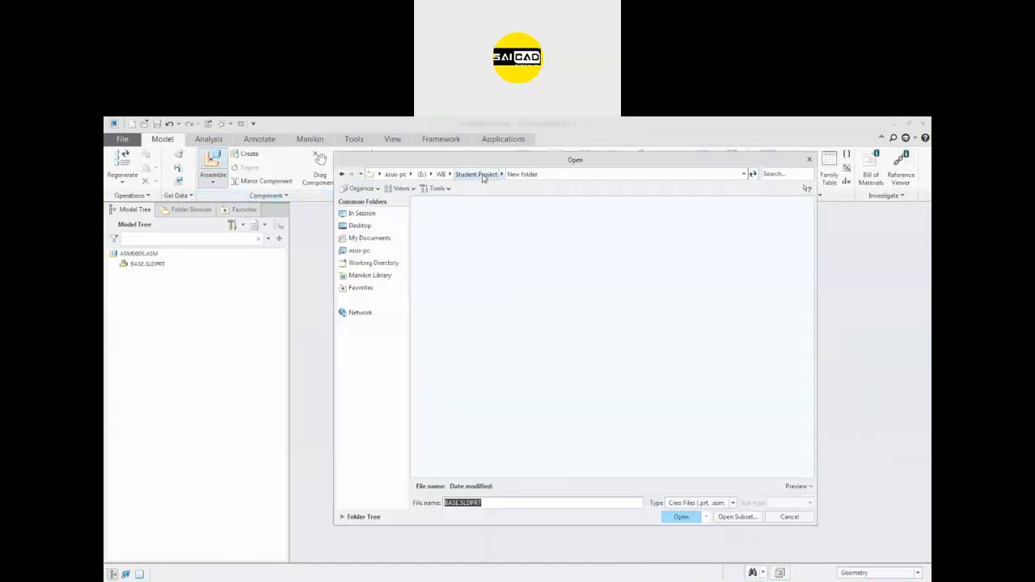
left_click(688, 503)
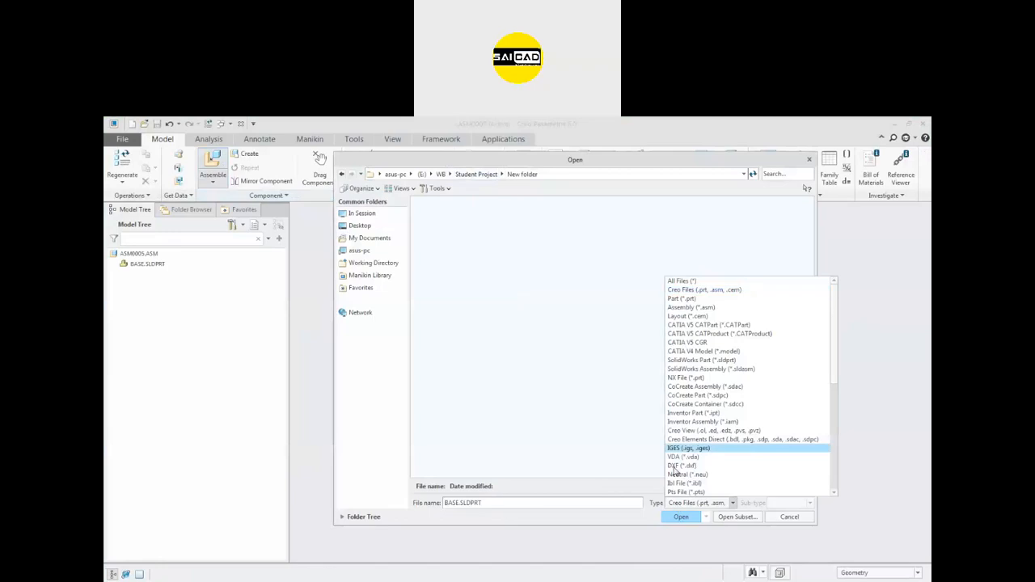
left_click(686, 289)
left_click(697, 503)
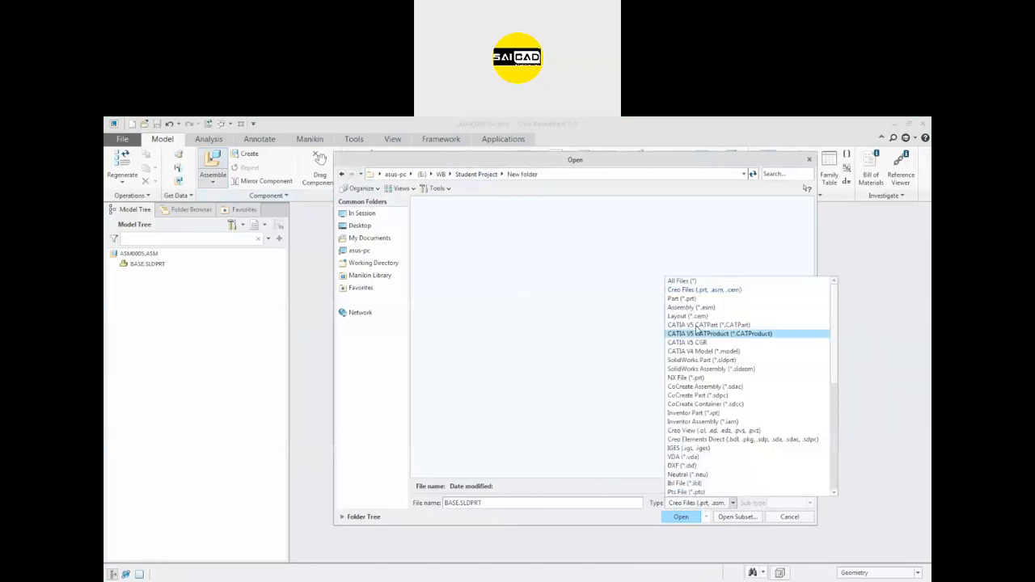
left_click(683, 280)
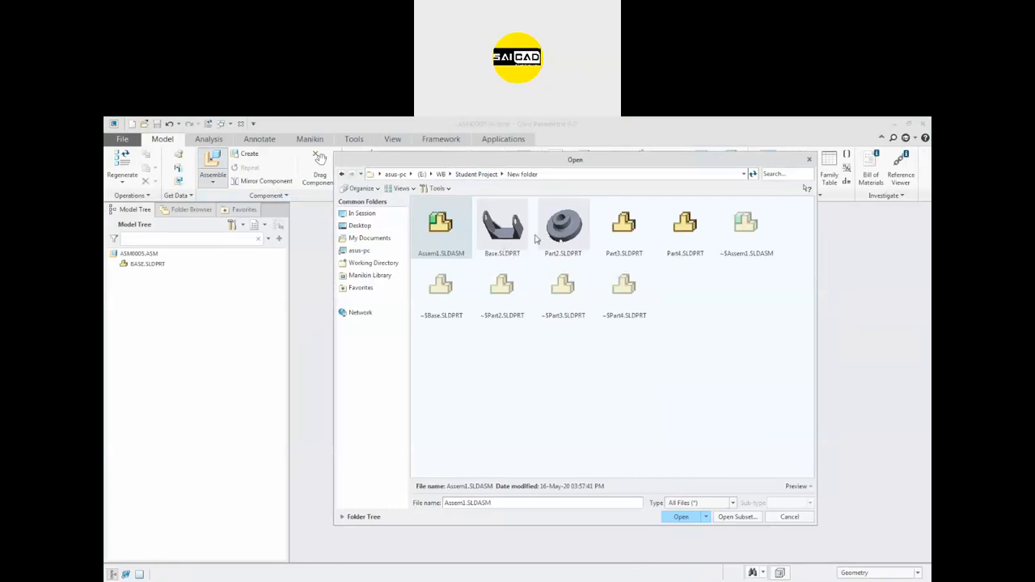
double_click(630, 227)
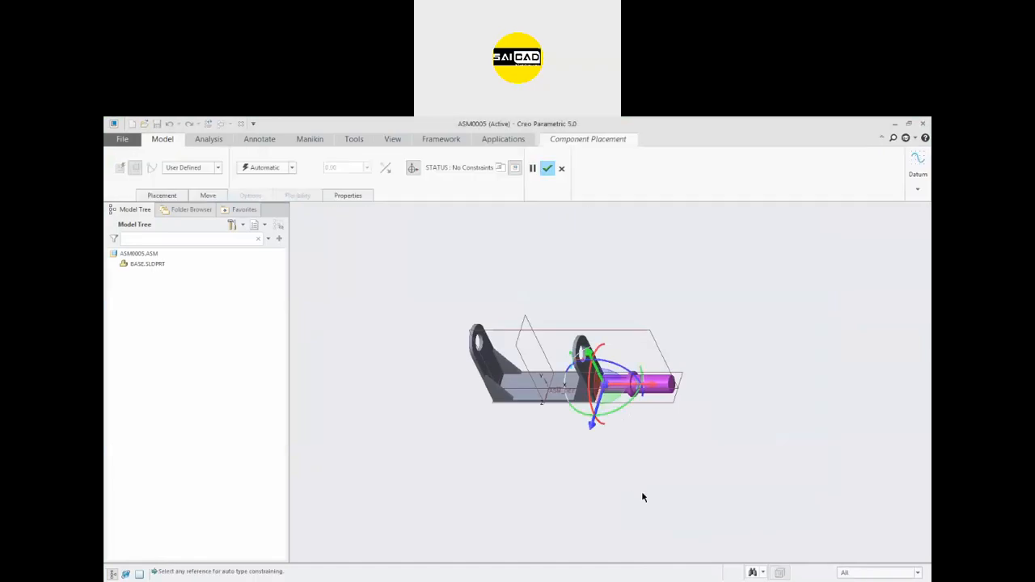
- Set the shaft's connection to Pin and align its axis with the hole in the nearer base lug
scroll(587, 383, "down", 2)
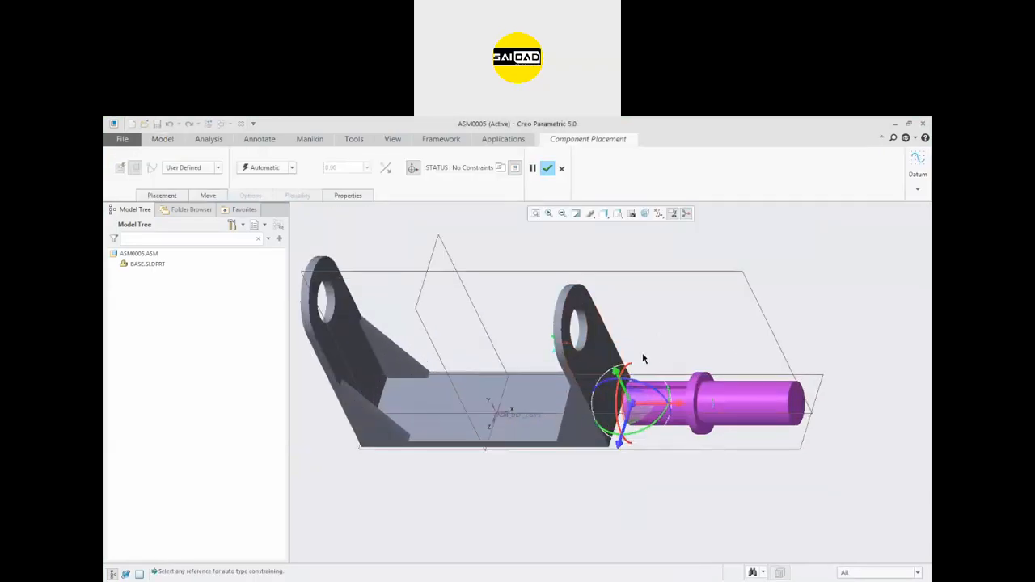
left_click(736, 402)
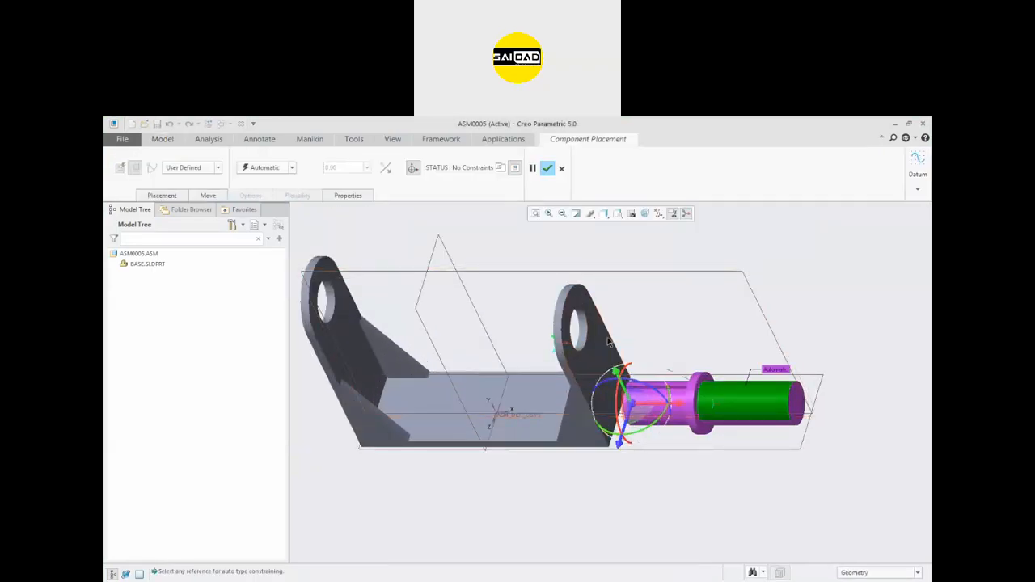
left_click(216, 169)
left_click(188, 197)
scroll(599, 356, "down", 2)
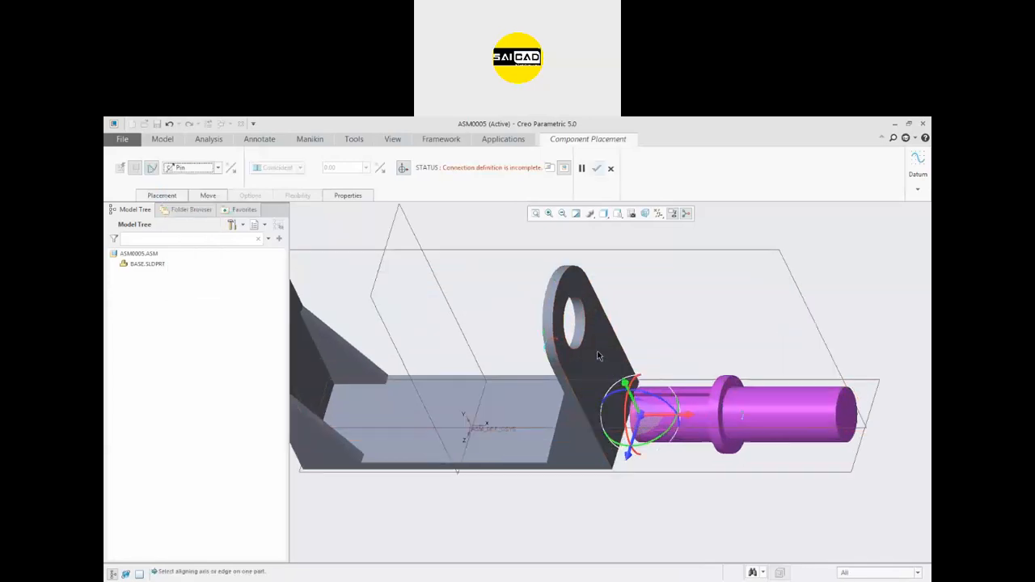
scroll(598, 356, "down", 1)
left_click(573, 309)
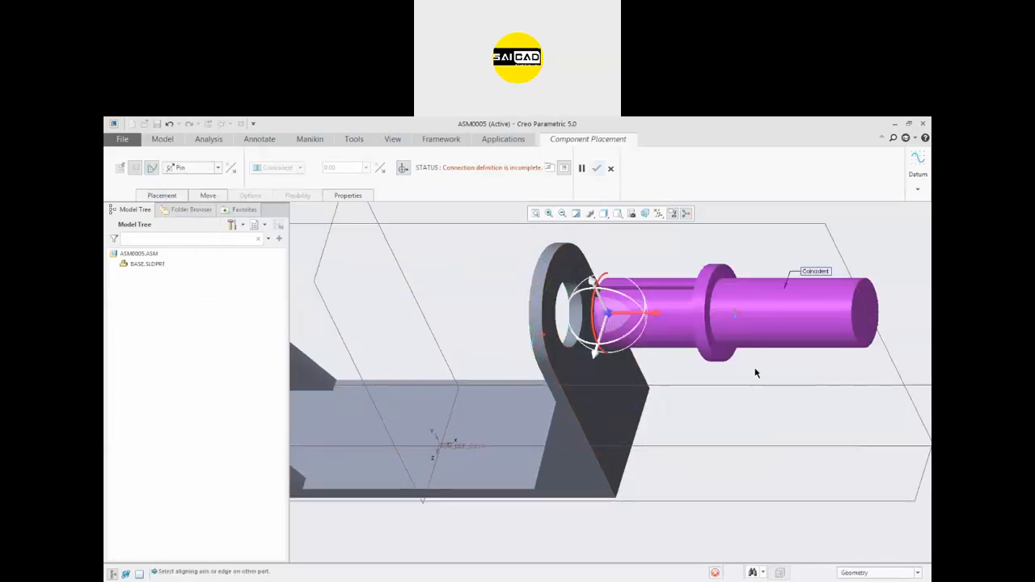
- Make the shaft's collar face coincident with the lug's inner face and accept the Pin connection
left_click(722, 279)
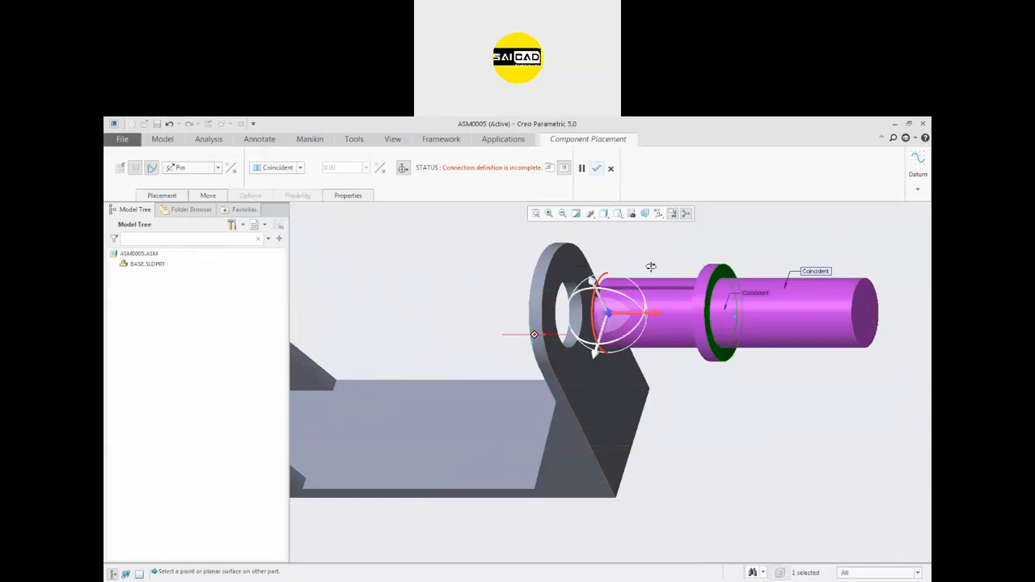
middle_click_drag(651, 267, 603, 268)
left_click(604, 267)
scroll(591, 283, "up", 2)
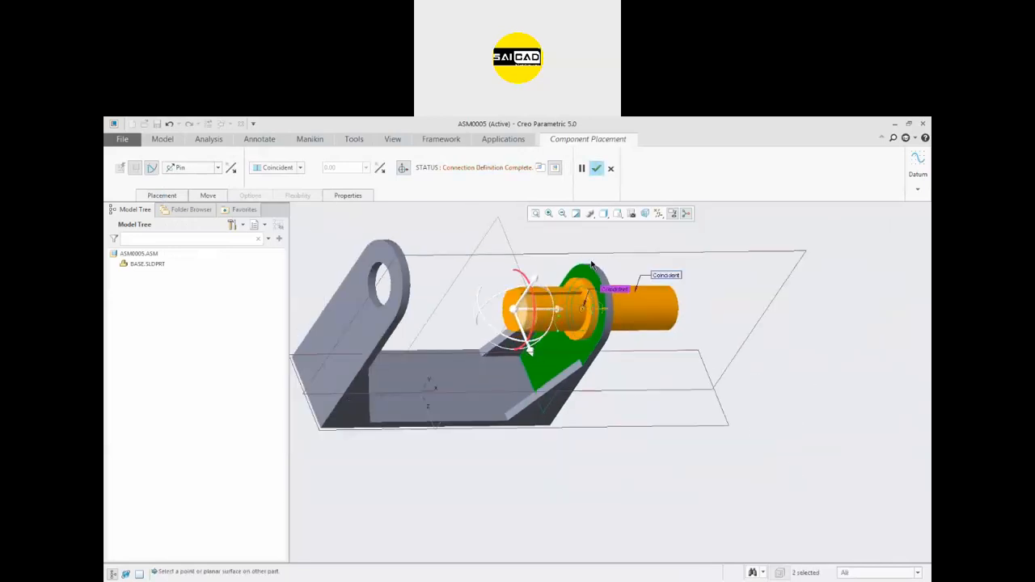
left_click(596, 169)
middle_click_drag(705, 327, 730, 318)
scroll(764, 340, "up", 3)
scroll(697, 333, "down", 2)
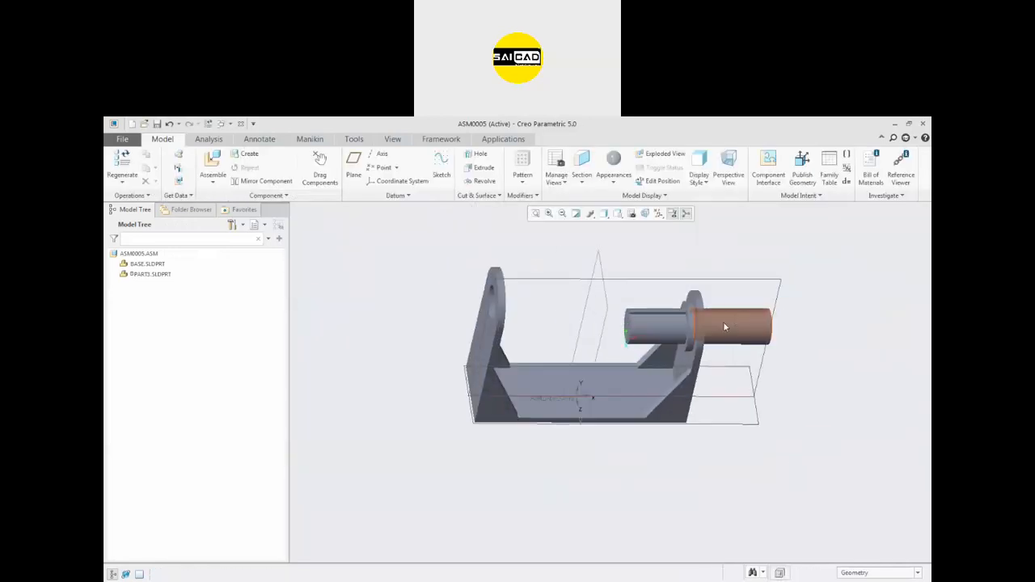
left_click(737, 317)
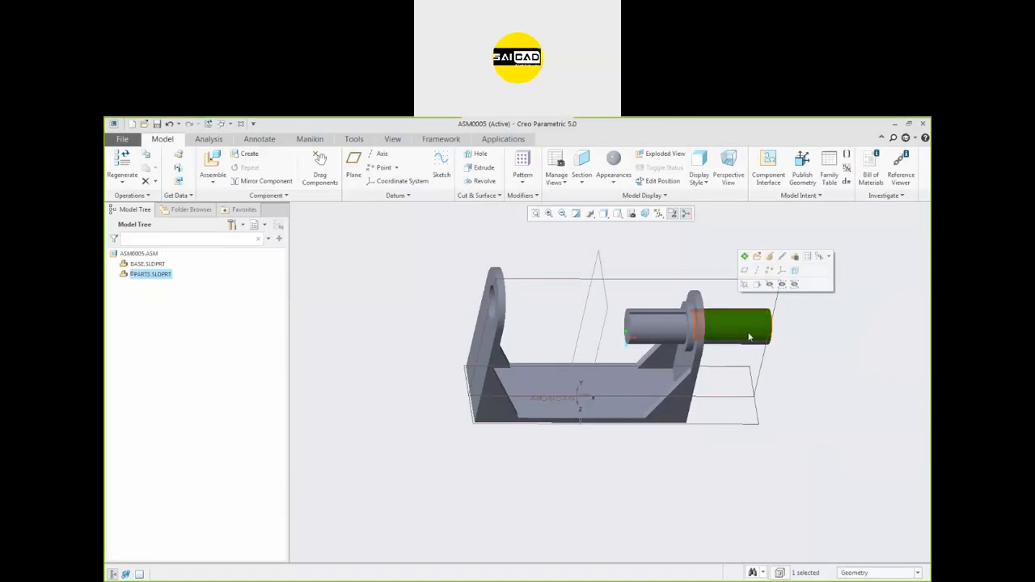
right_click(749, 337)
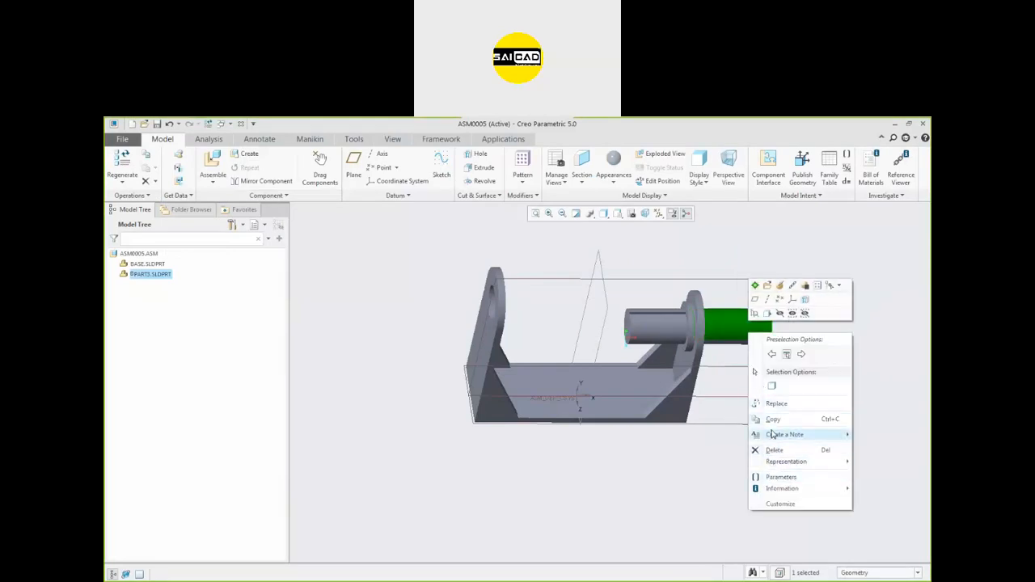
left_click(726, 392)
left_click(722, 324)
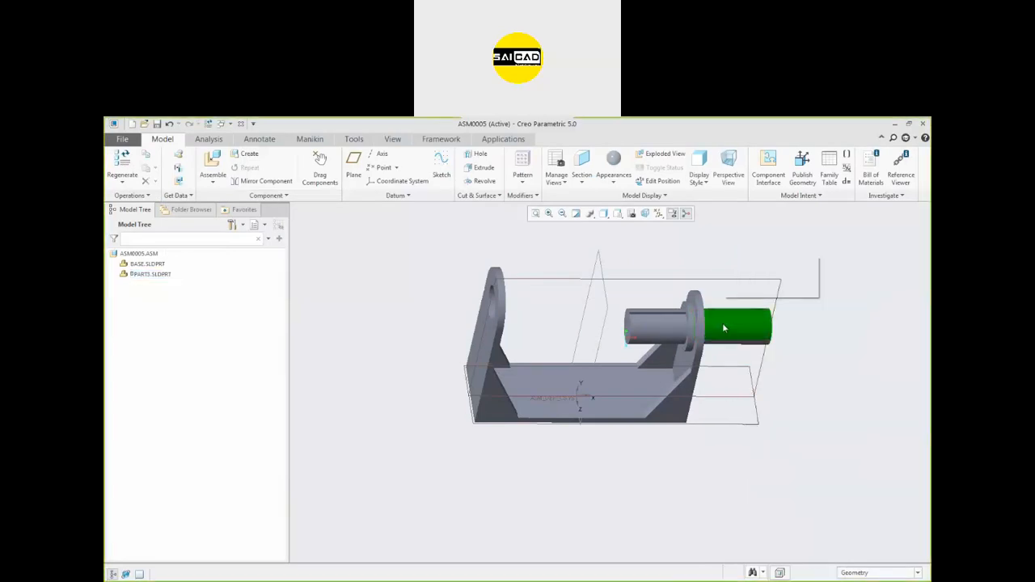
right_click(724, 323)
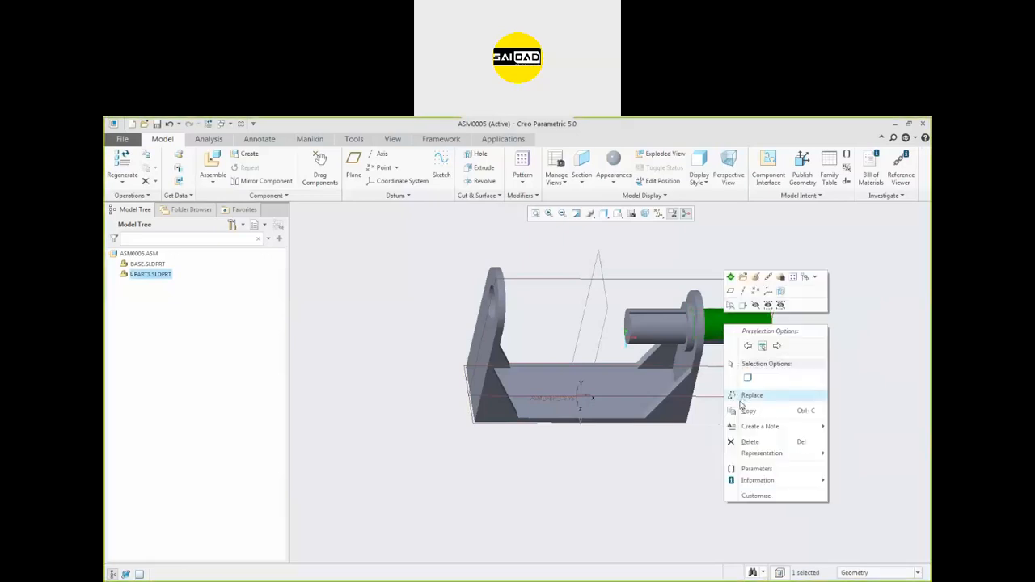
left_click(582, 501)
- Start repeating the PART3 shaft with both Coincident references variable and add a new placement
left_click(159, 275)
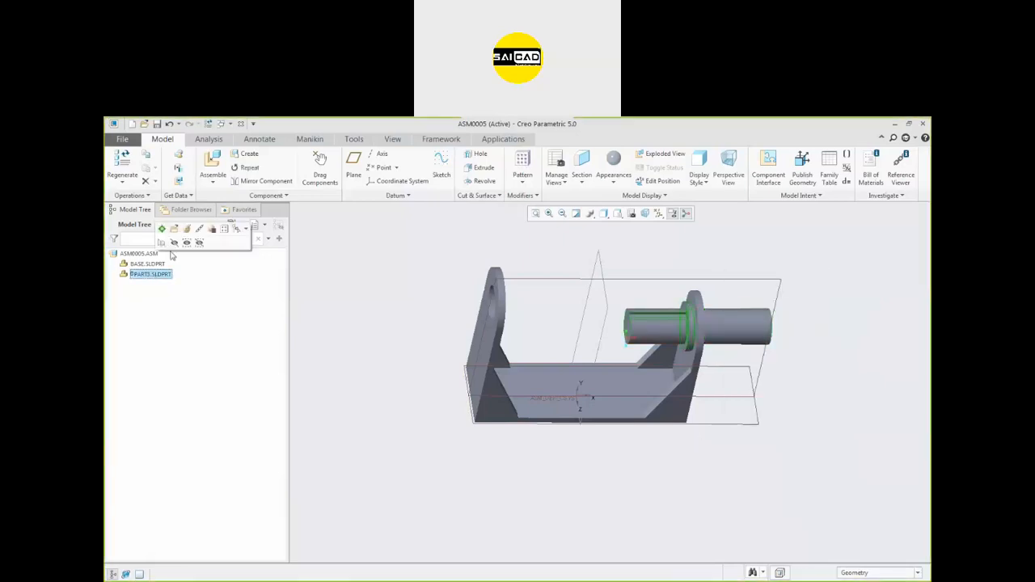
left_click(250, 167)
left_click(788, 314)
left_click(790, 321, "ctrl")
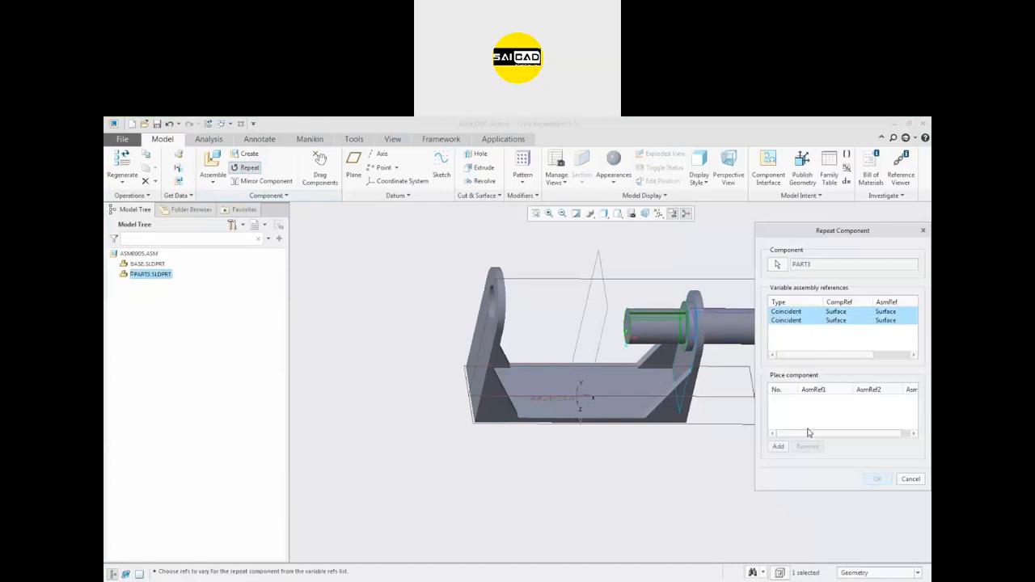
left_click(778, 447)
- Place the repeated shaft using the hole and inner face of the base's opposite lug
scroll(483, 291, "up", 3)
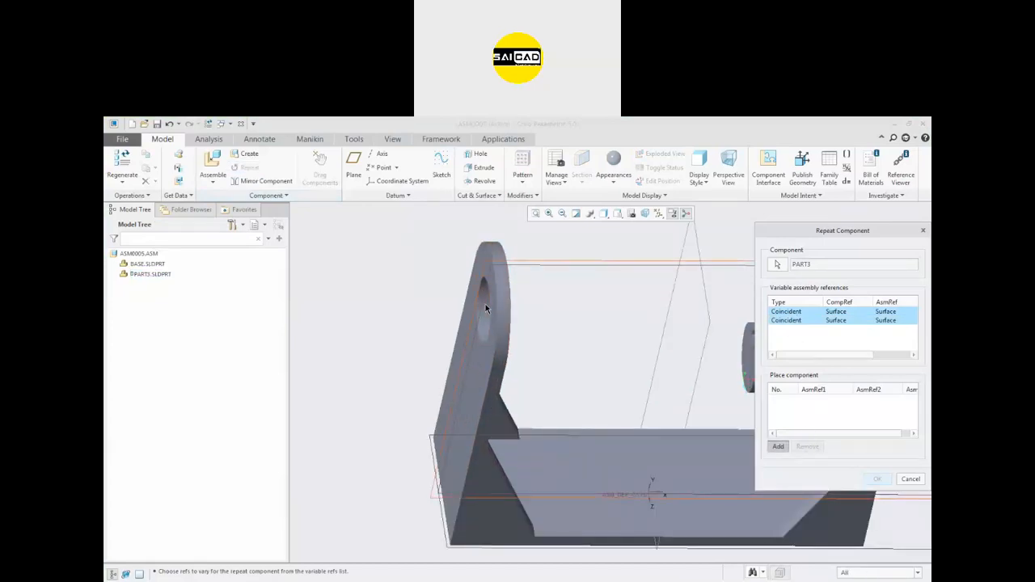
left_click(486, 305)
middle_click_drag(529, 307, 478, 278)
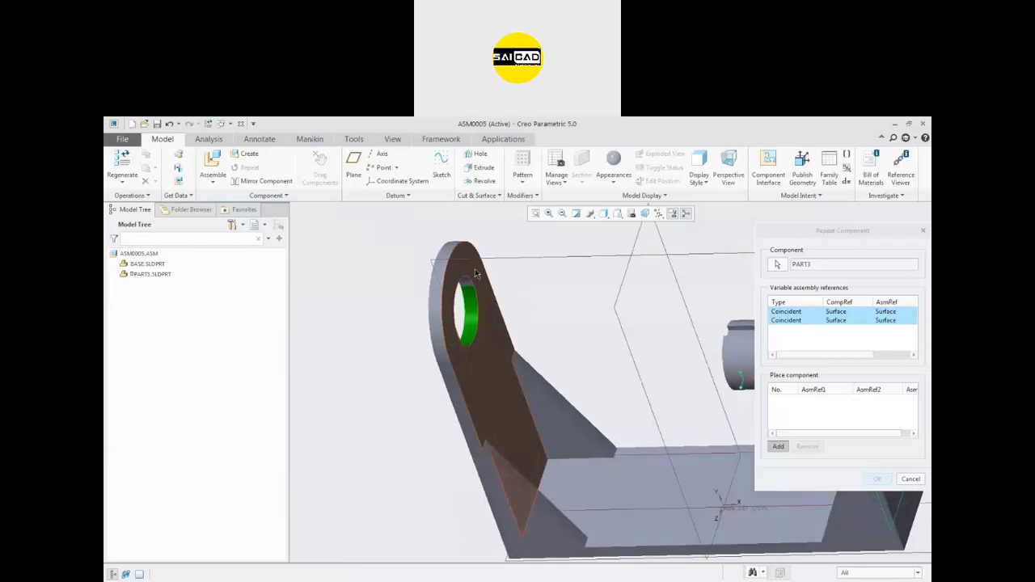
left_click(477, 273)
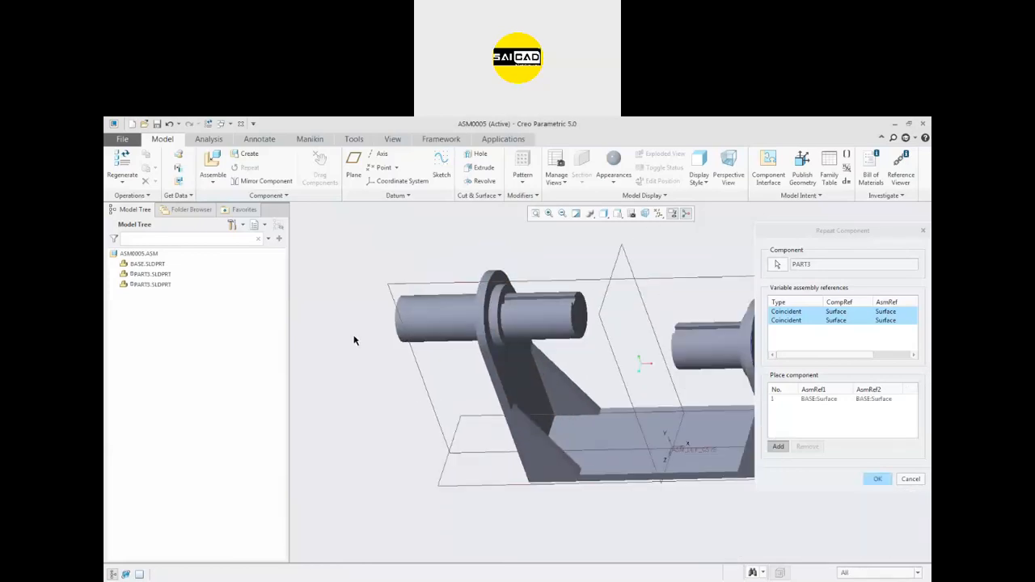
left_click(873, 479)
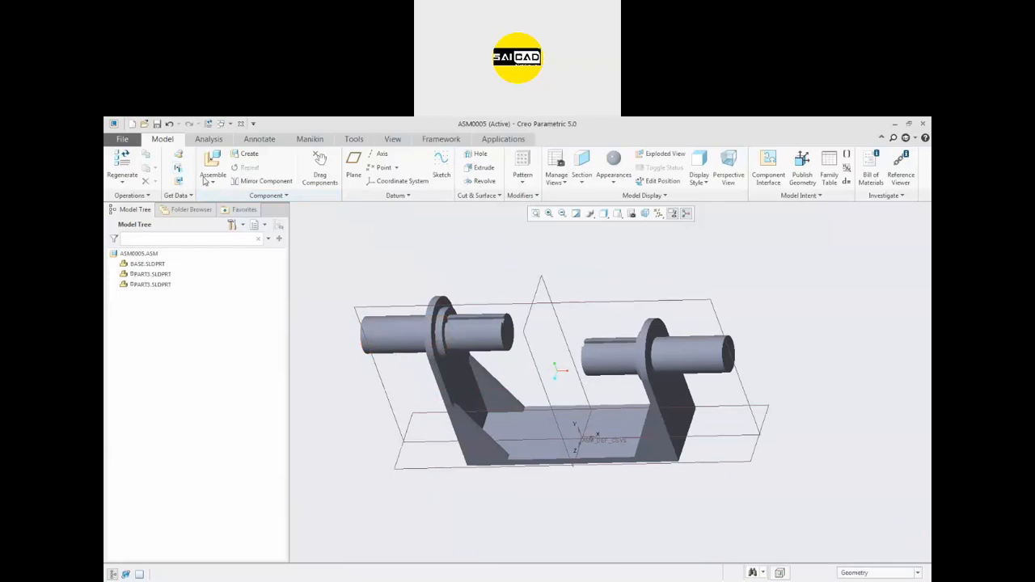
- Rotate the two shafts about their pin axes with Drag Components
left_click(320, 168)
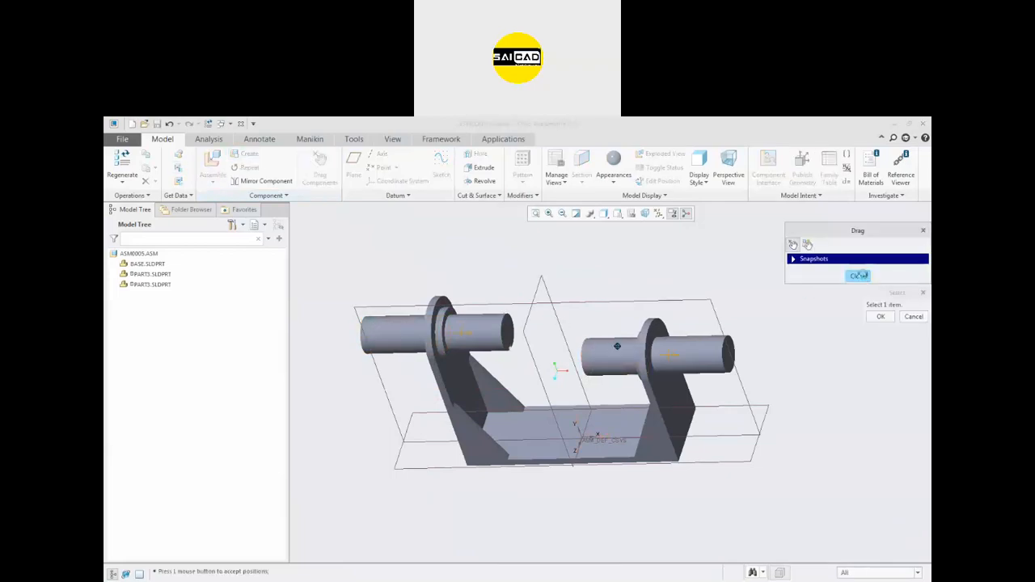
middle_click(818, 290)
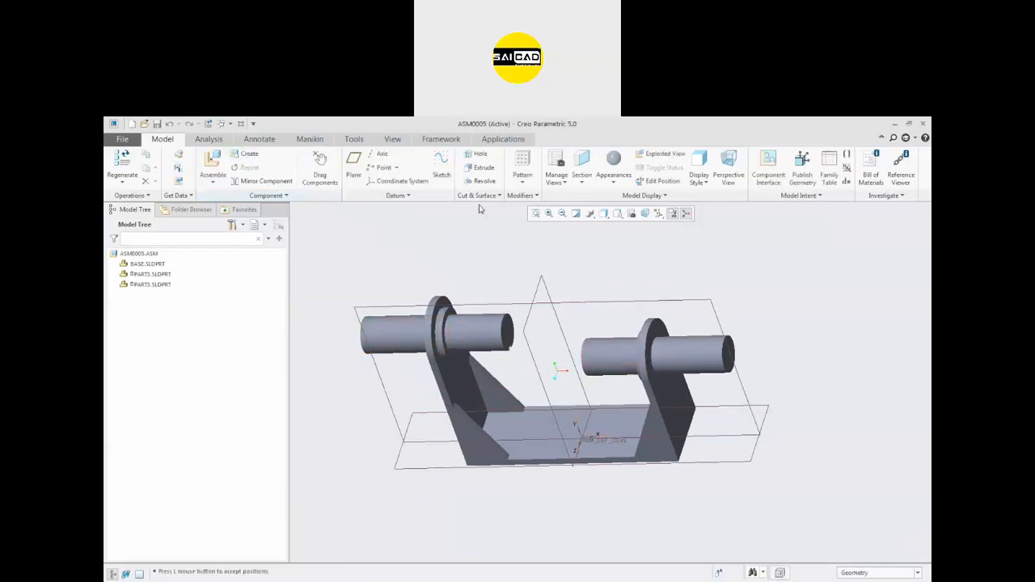
- Show all file types and insert Part2.SLDPRT, the flanged disc, into the assembly
left_click(212, 161)
left_click(700, 502)
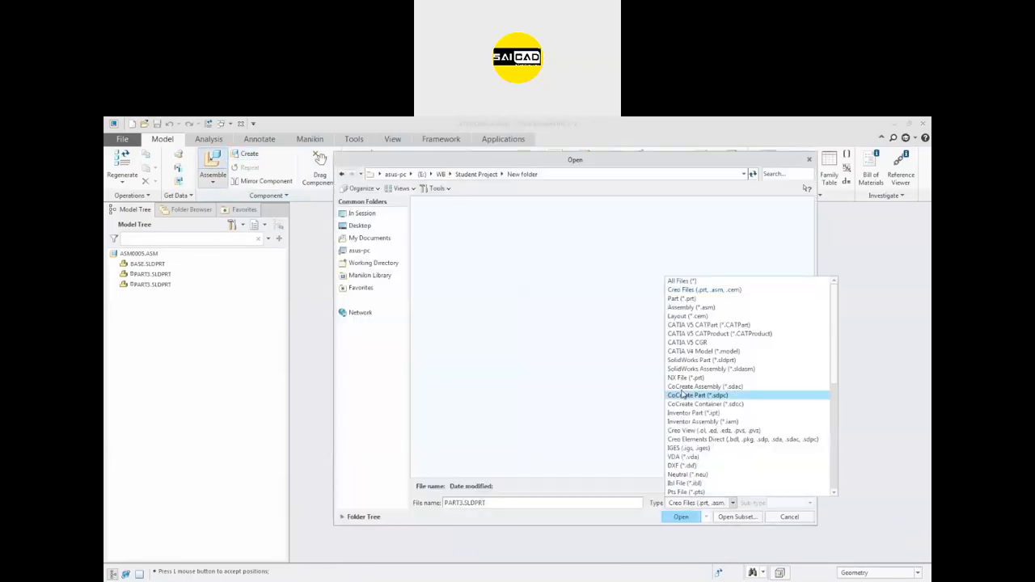
left_click(689, 279)
double_click(580, 230)
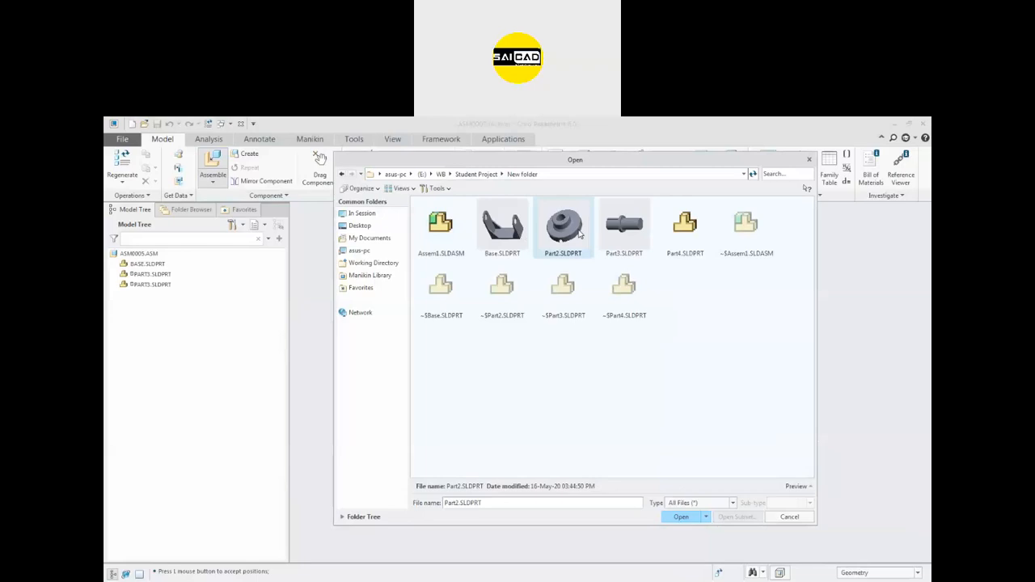
- Make the flanged disc's bore coincident with the repeated shaft's cylindrical surface and flip the constraint's orientation
left_click(859, 369)
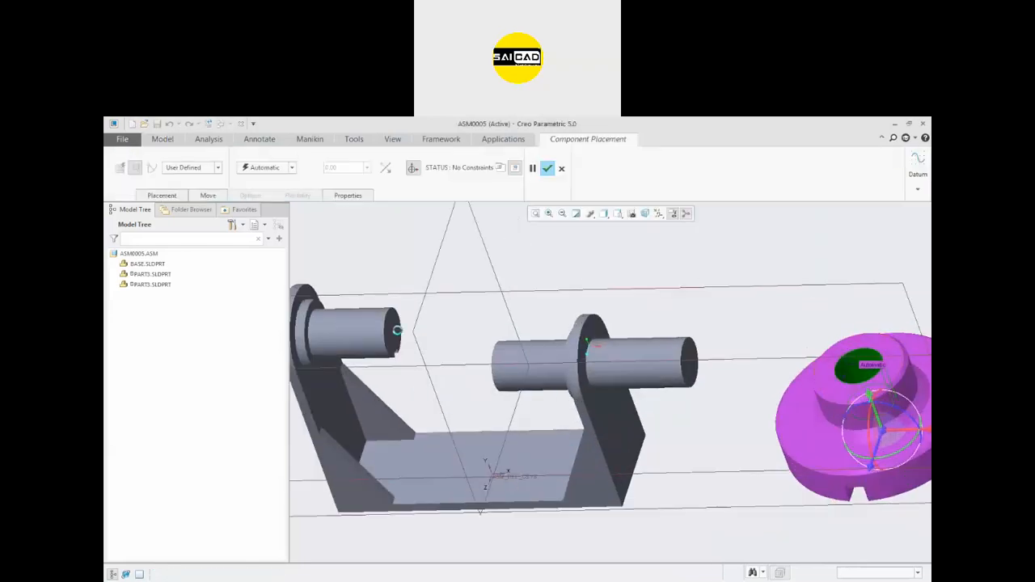
left_click(376, 322)
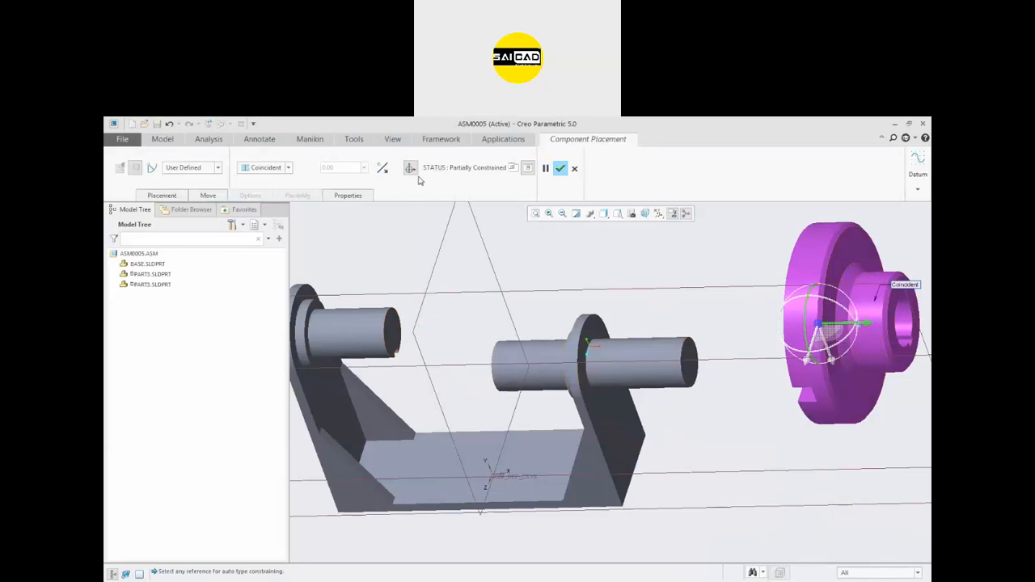
left_click(382, 167)
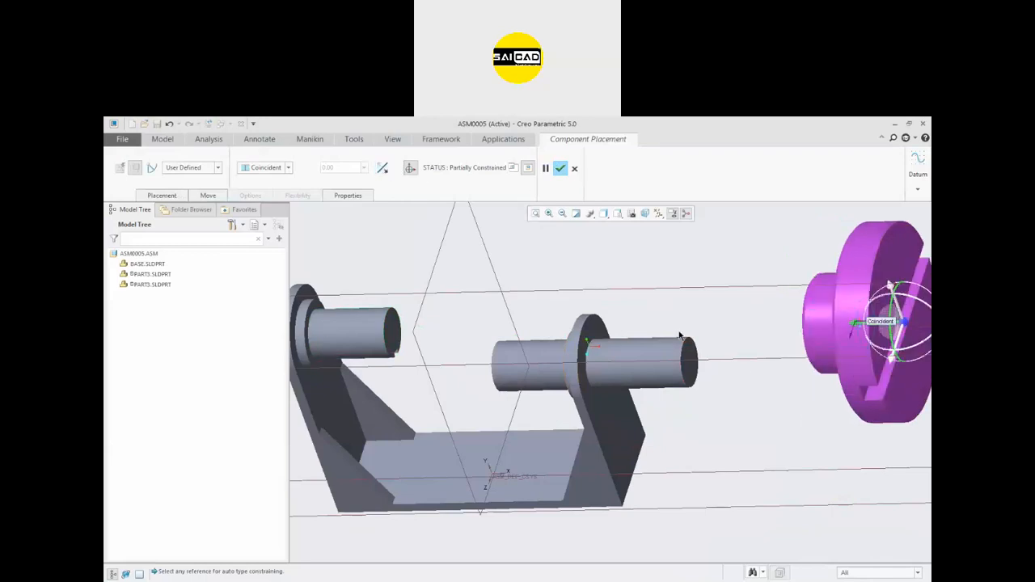
left_click(389, 329)
middle_click_drag(635, 284, 711, 290)
scroll(747, 307, "down", 5)
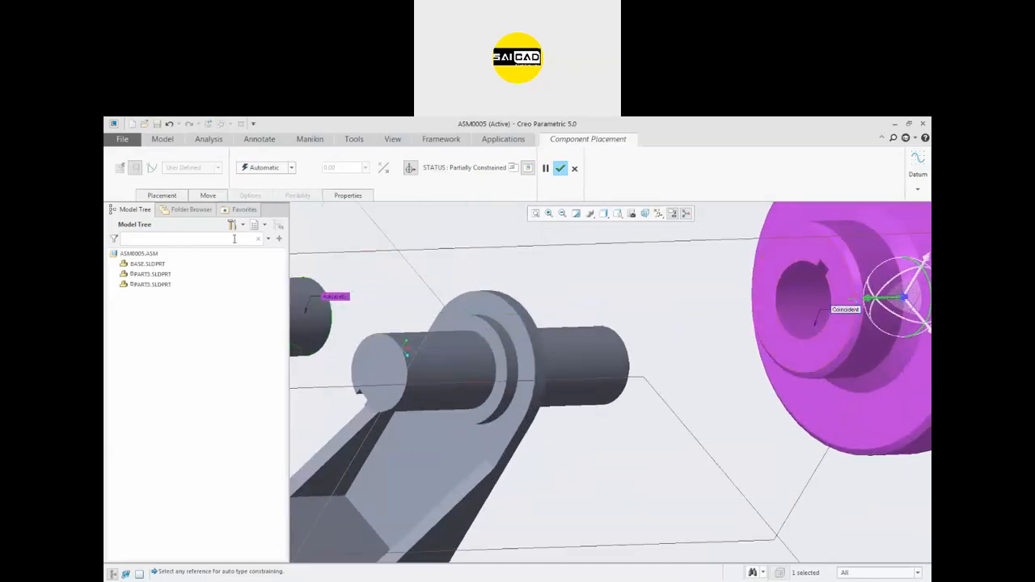
right_click(510, 271)
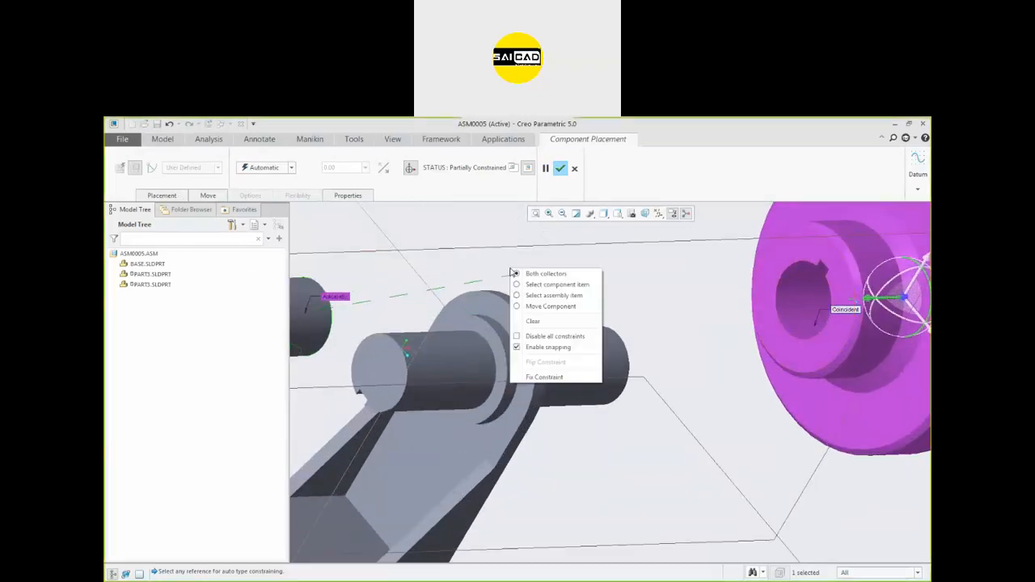
left_click(522, 322)
- Make the side face of the flanged disc's keyway coincident with the matching keyway face on the shaft
scroll(801, 267, "down", 2)
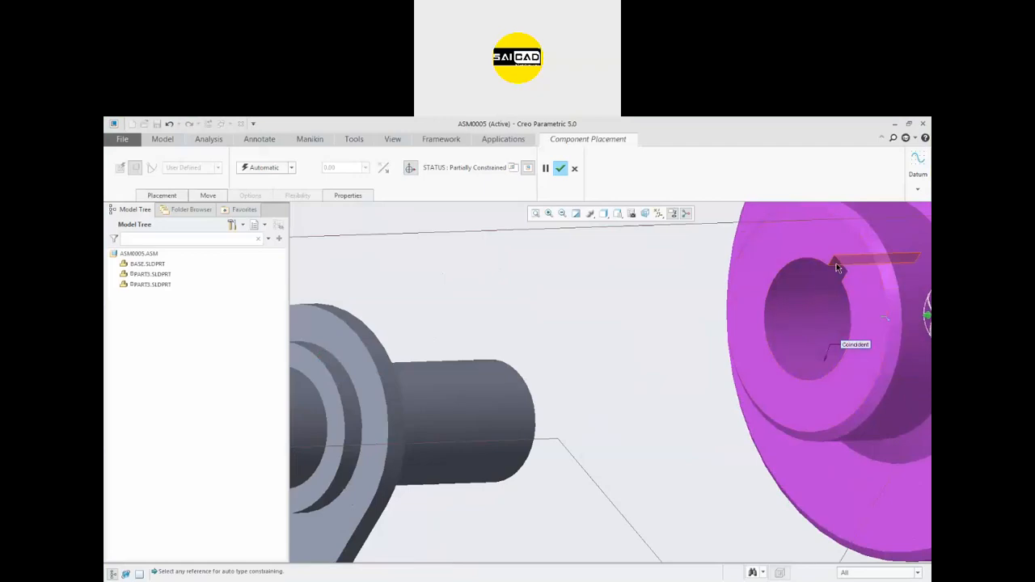
scroll(534, 346, "up", 2)
middle_click_drag(372, 334, 400, 349)
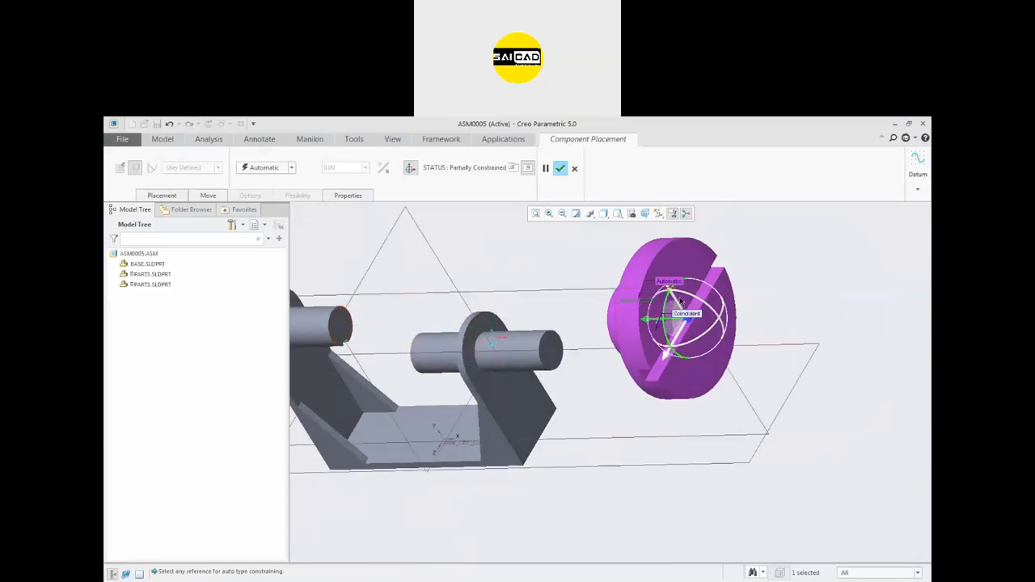
left_click_drag(666, 285, 718, 370)
middle_click_drag(566, 275, 487, 269)
scroll(495, 289, "down", 5)
left_click(469, 277)
scroll(464, 289, "up", 3)
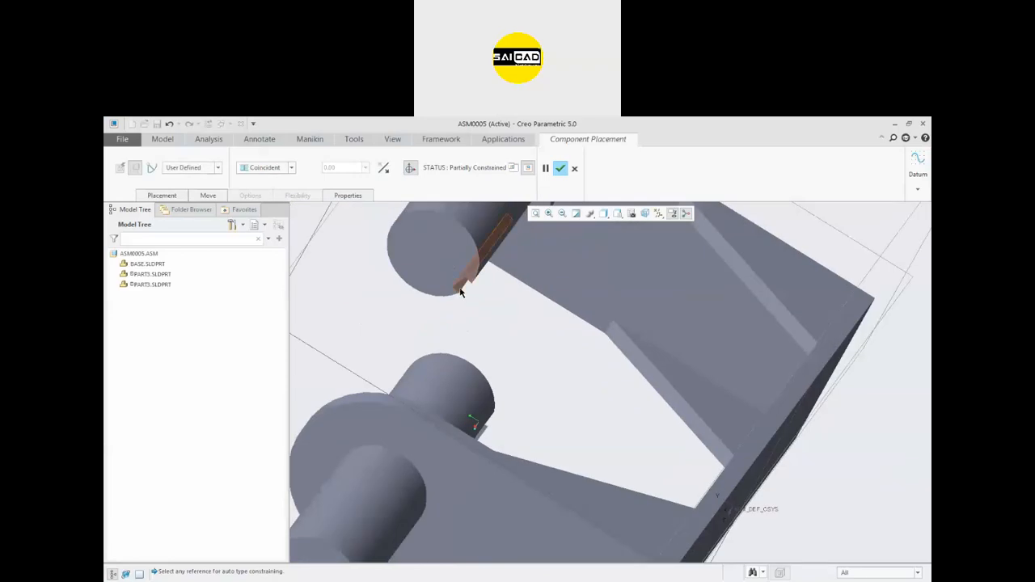
- Make the flanged disc's planar face coincident with the shaft's end face and accept the component placement
scroll(469, 279, "up", 4)
left_click(490, 286)
middle_click_drag(437, 323, 600, 287)
scroll(598, 288, "down", 3)
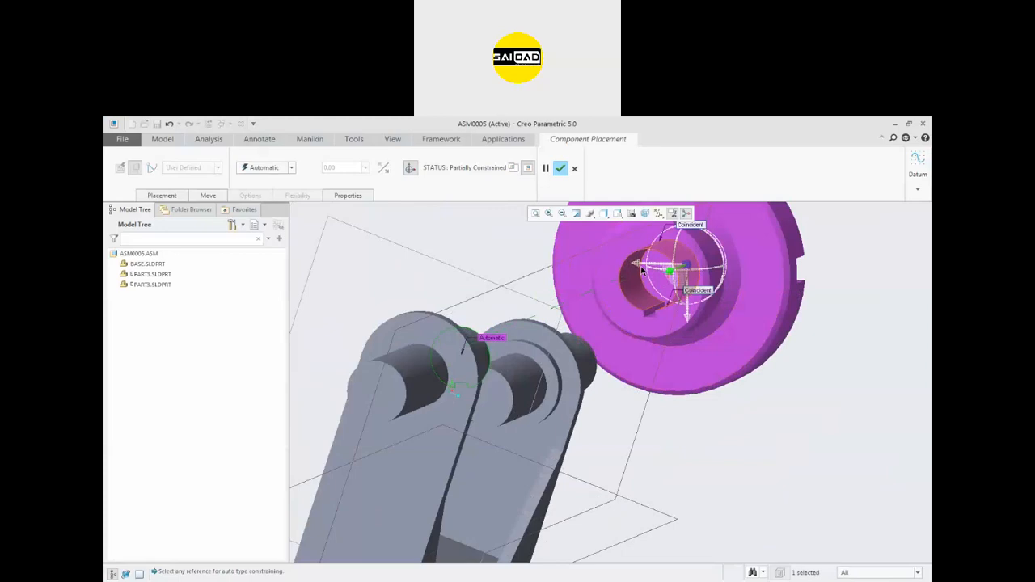
scroll(649, 275, "down", 3)
left_click(623, 300)
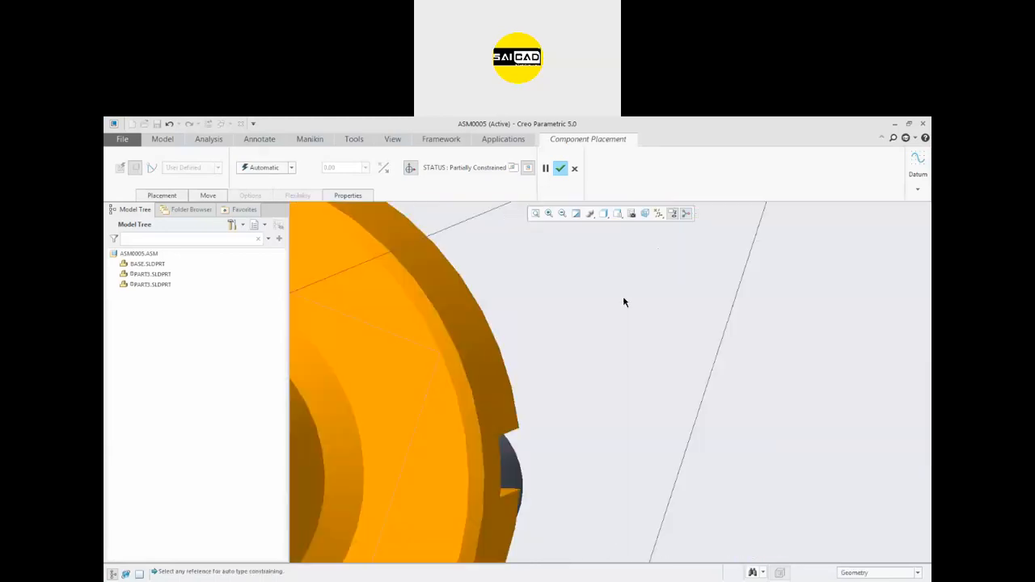
scroll(624, 300, "up", 6)
middle_click_drag(590, 308, 543, 309)
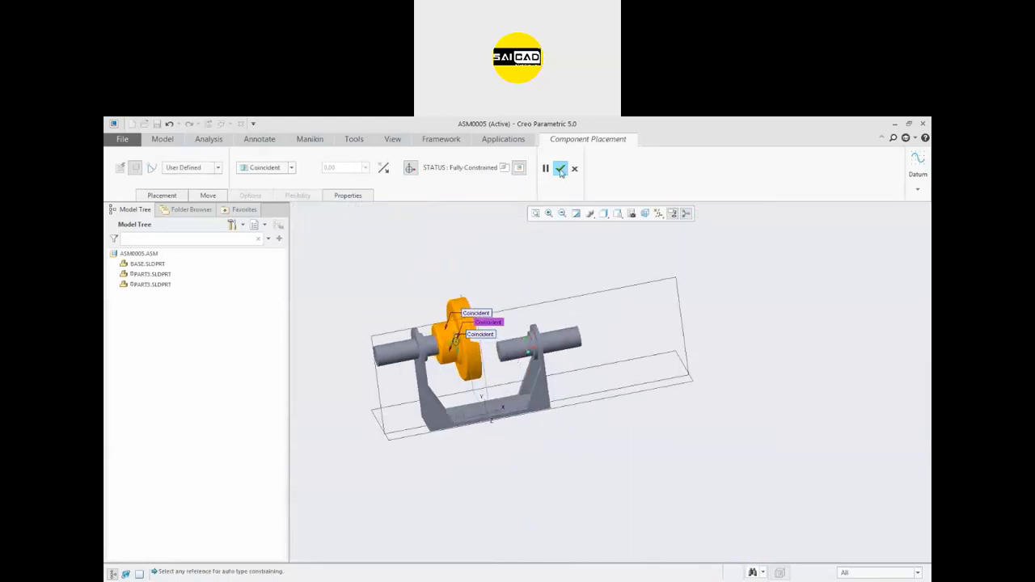
left_click(561, 171)
- Rotate the flanged disc together with its shaft using Drag Components
left_click(321, 166)
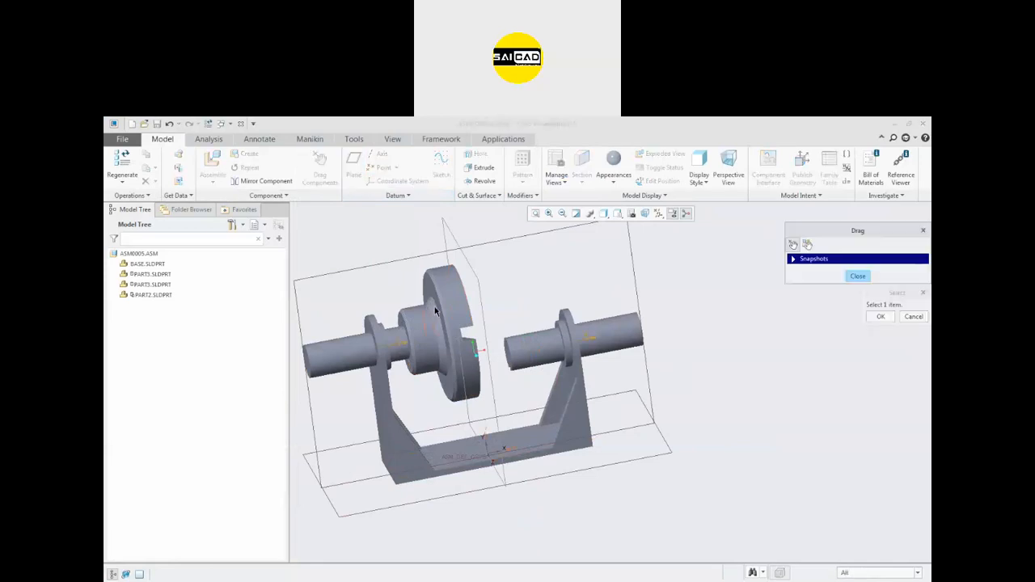
left_click(443, 300)
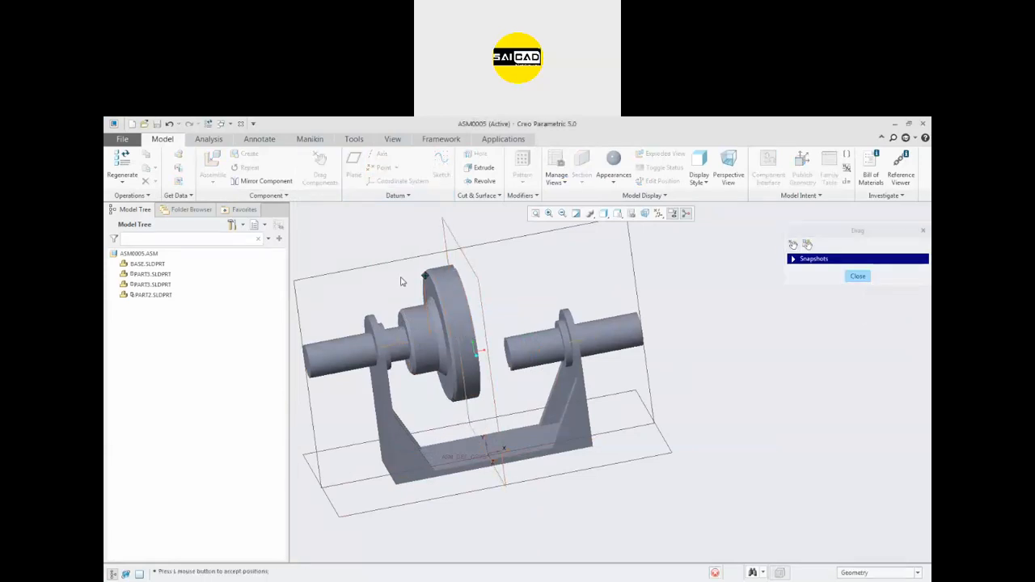
left_click(441, 334)
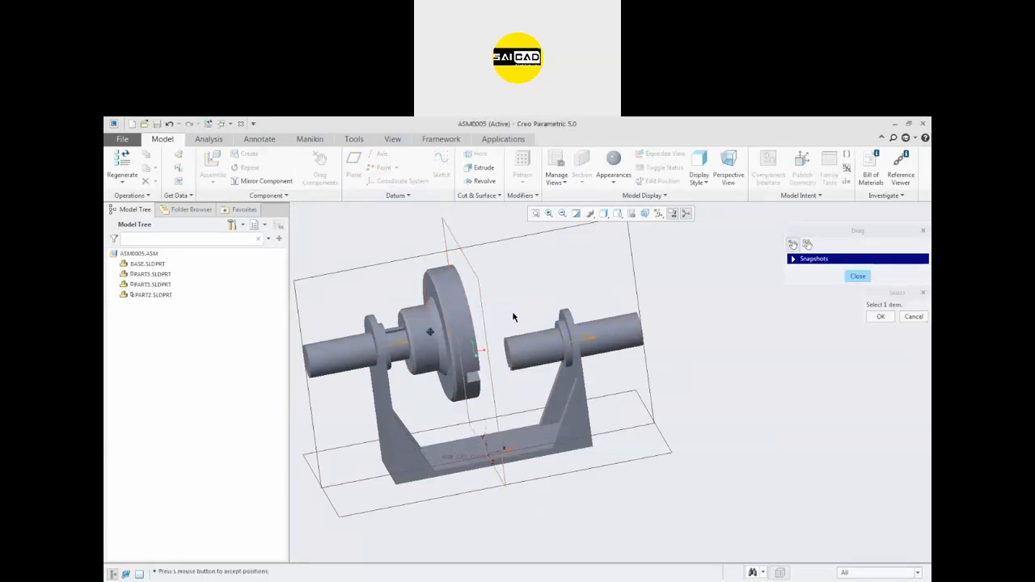
left_click(866, 277)
- Set up a Repeat of the flanged disc PART2 with all three Coincident references variable and begin adding an occurrence
scroll(353, 289, "down", 3)
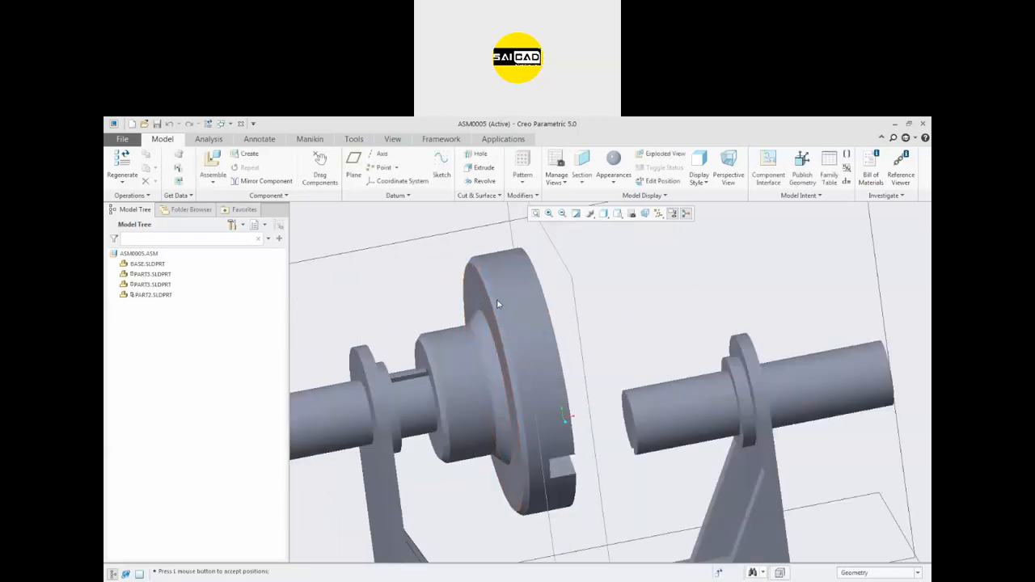
left_click(482, 291)
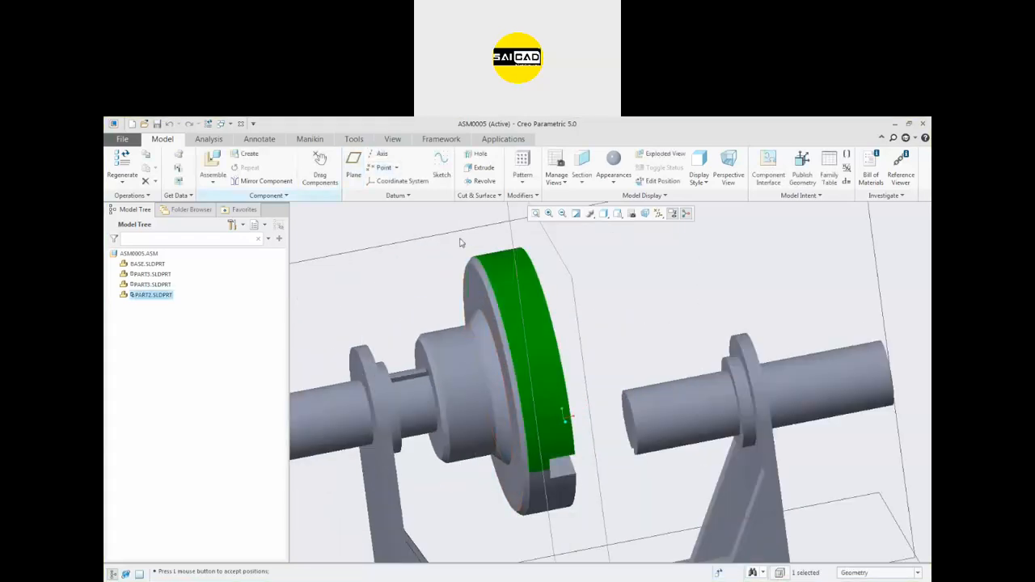
left_click(141, 296)
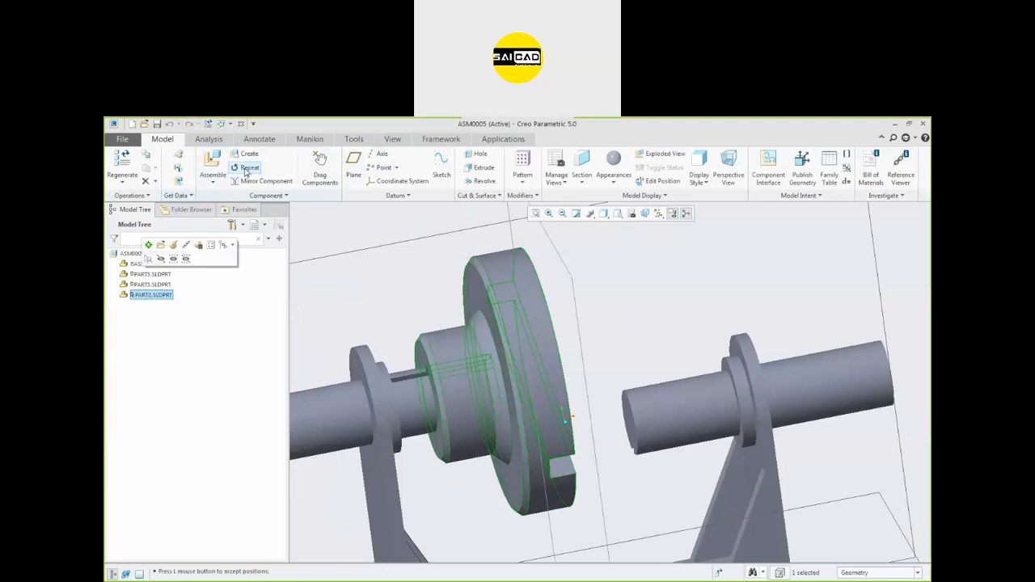
left_click(247, 168)
left_click(786, 311)
left_click(786, 329, "ctrl")
left_click(786, 320, "ctrl")
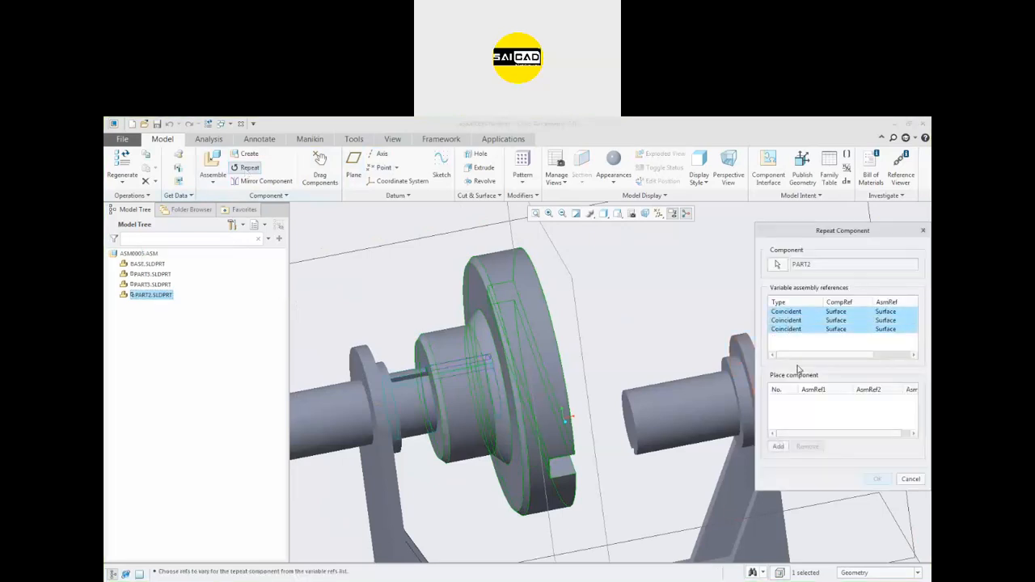
left_click(779, 447)
- Place the repeated disc using the opposite shaft's cylindrical surface, keyway face and end face, and confirm the repeat
scroll(614, 413, "down", 3)
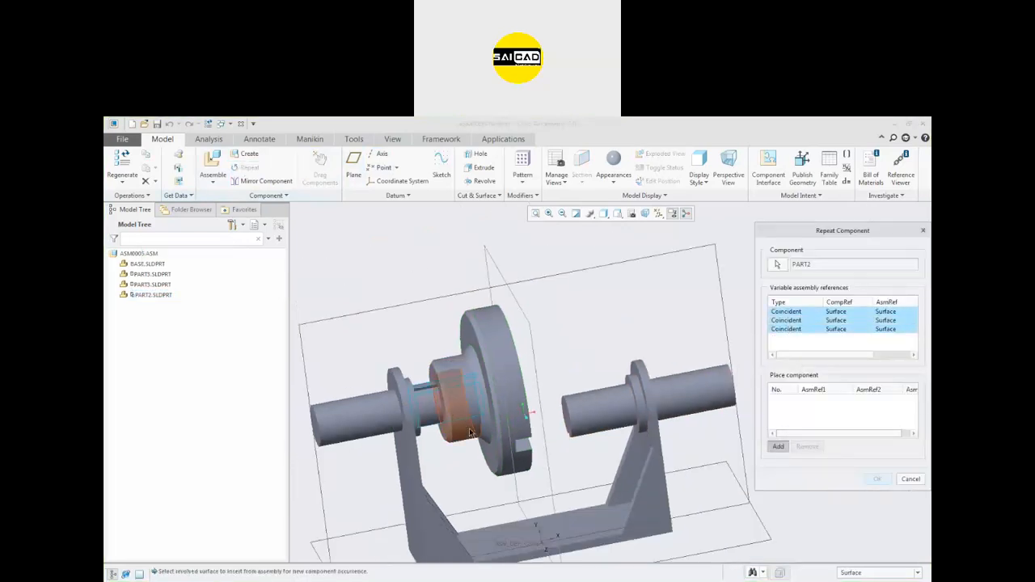
left_click(615, 412)
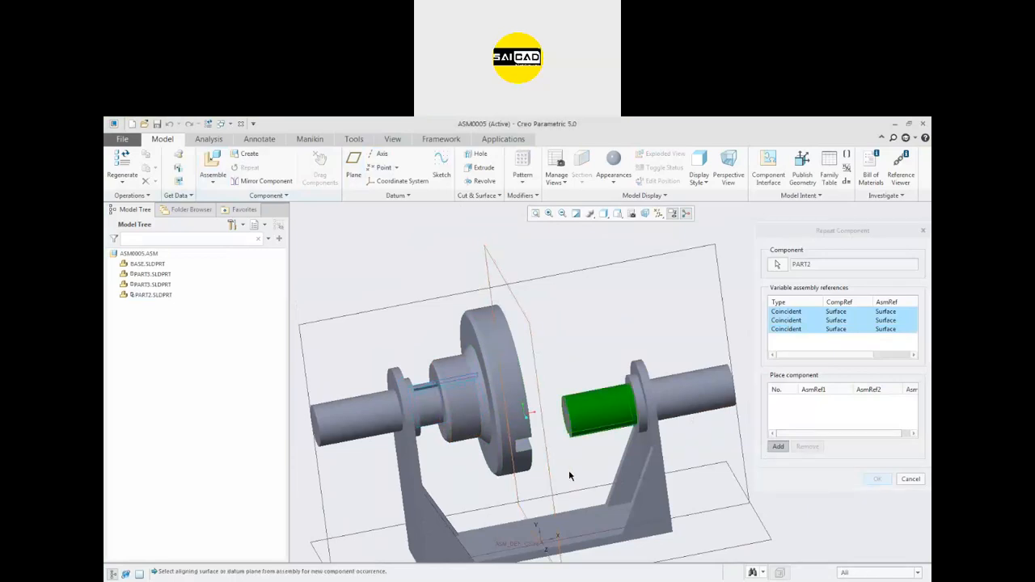
scroll(587, 445, "up", 3)
scroll(584, 444, "down", 2)
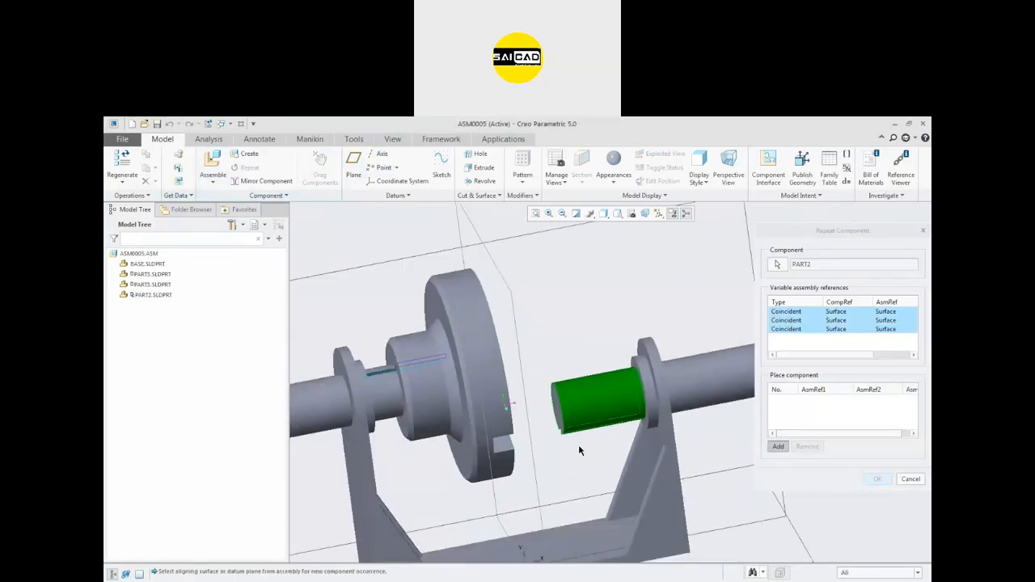
middle_click_drag(579, 451, 575, 404)
scroll(573, 405, "up", 4)
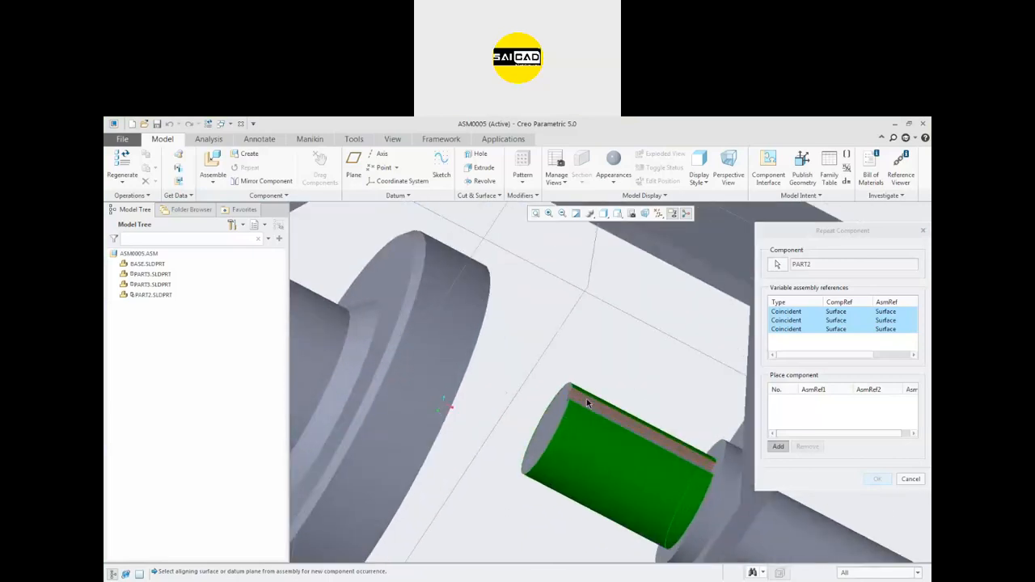
scroll(572, 429, "down", 5)
left_click(570, 433)
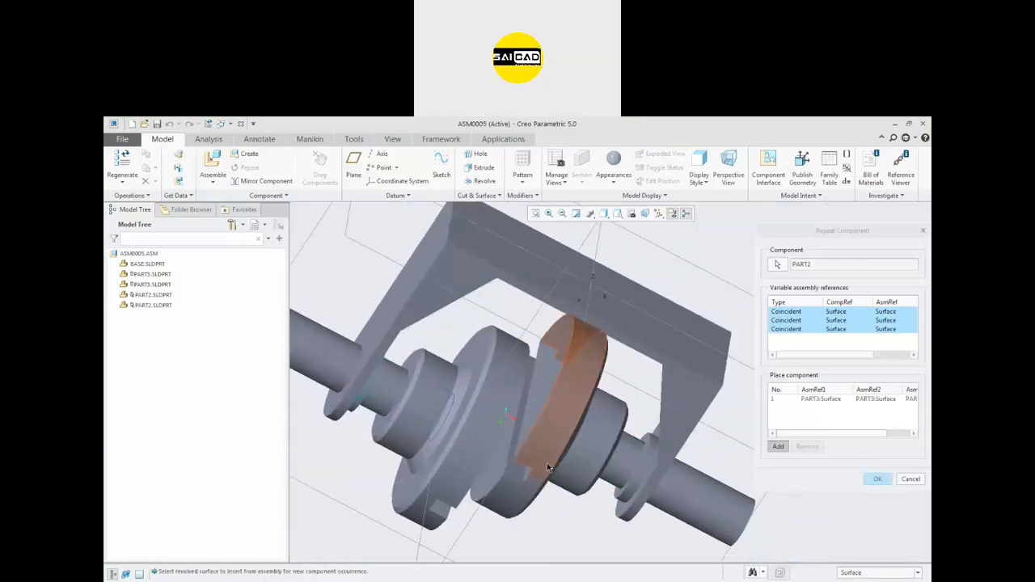
scroll(562, 447, "down", 2)
middle_click_drag(562, 447, 511, 579)
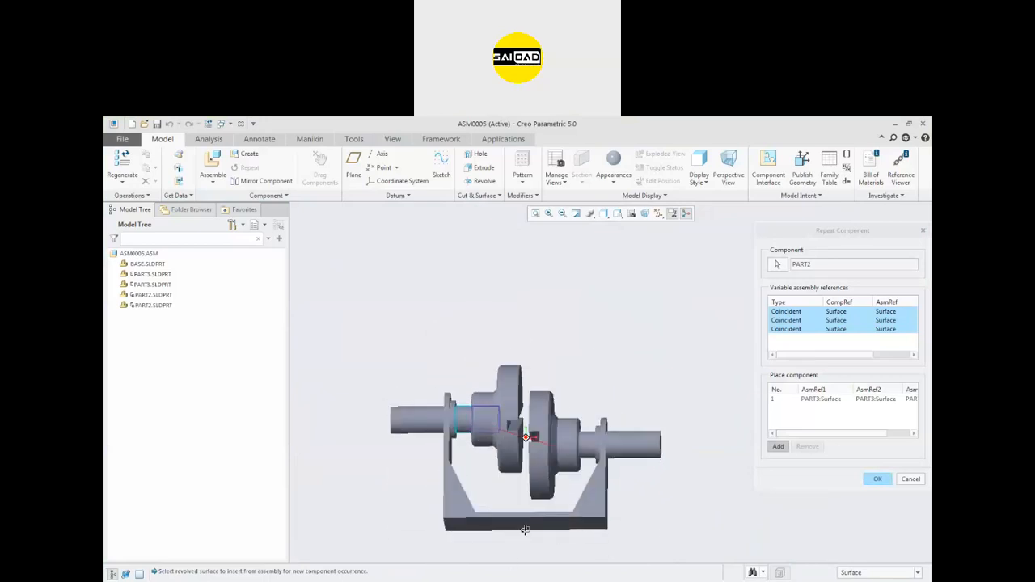
left_click(877, 478)
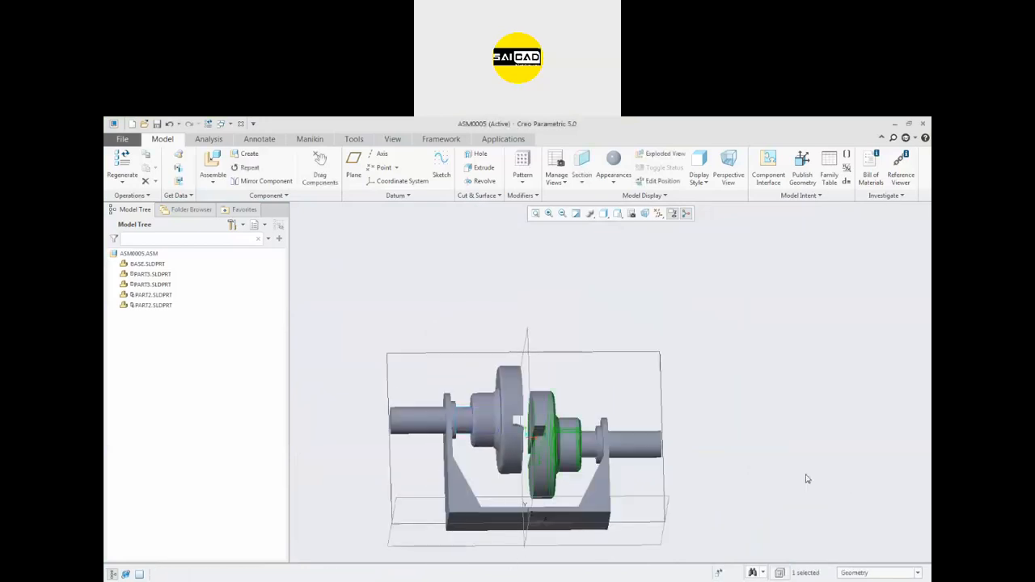
- Rotate the second flanged disc with its shaft using Drag Components
left_click(320, 165)
left_click(556, 412)
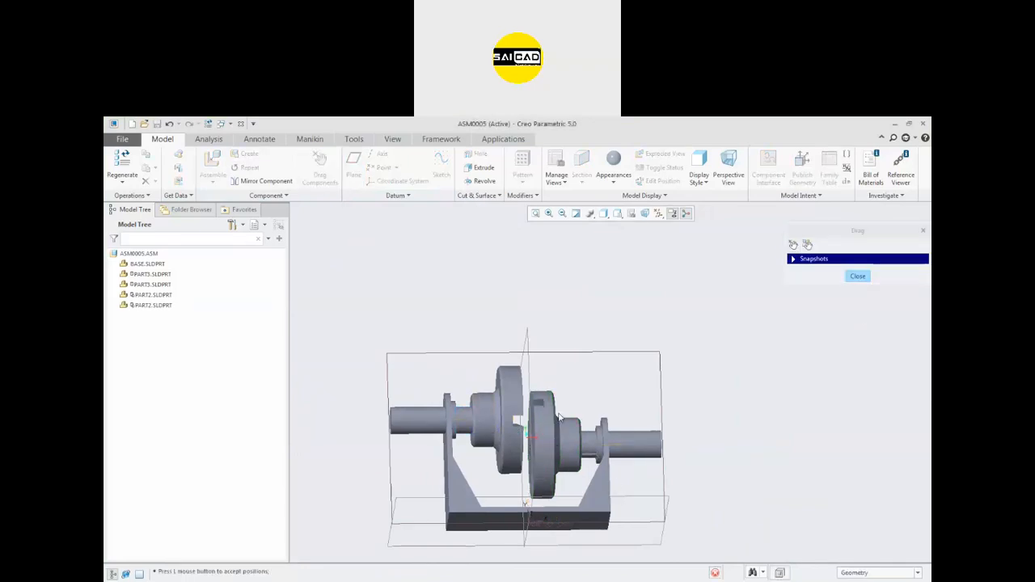
left_click(856, 277)
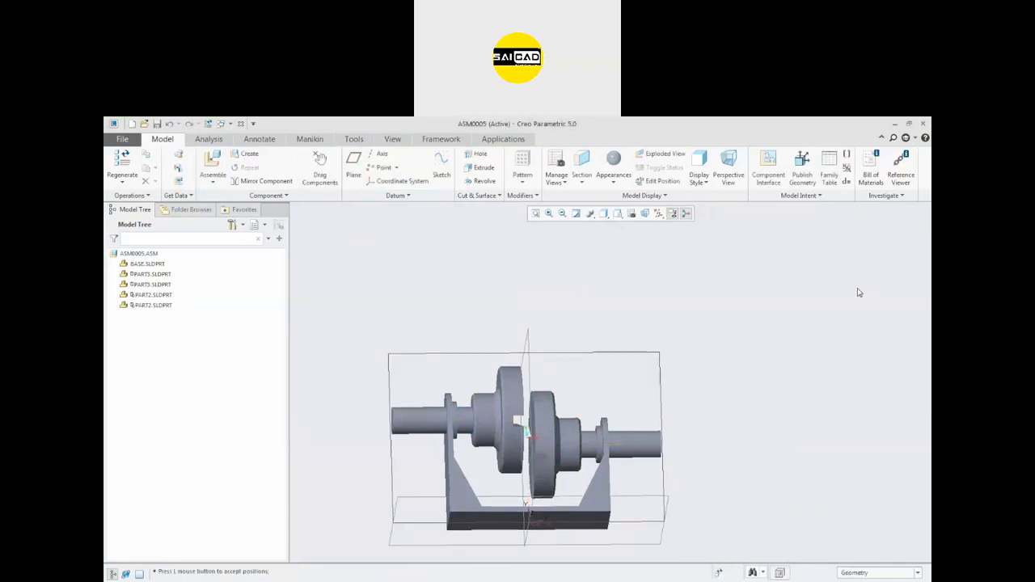
- Show all file types and insert Part4.SLDPRT into the assembly
left_click(212, 161)
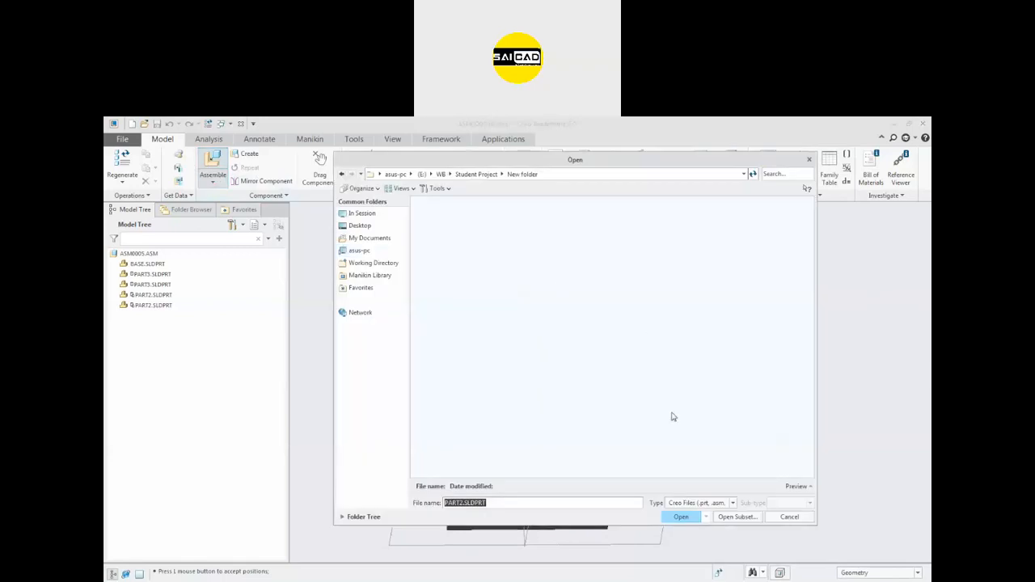
left_click(694, 506)
left_click(687, 281)
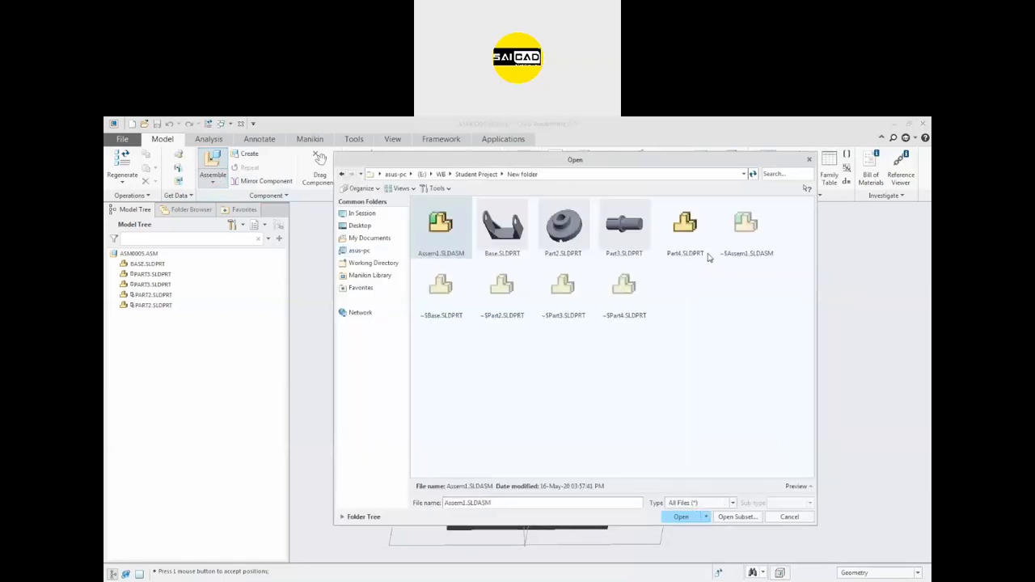
double_click(692, 228)
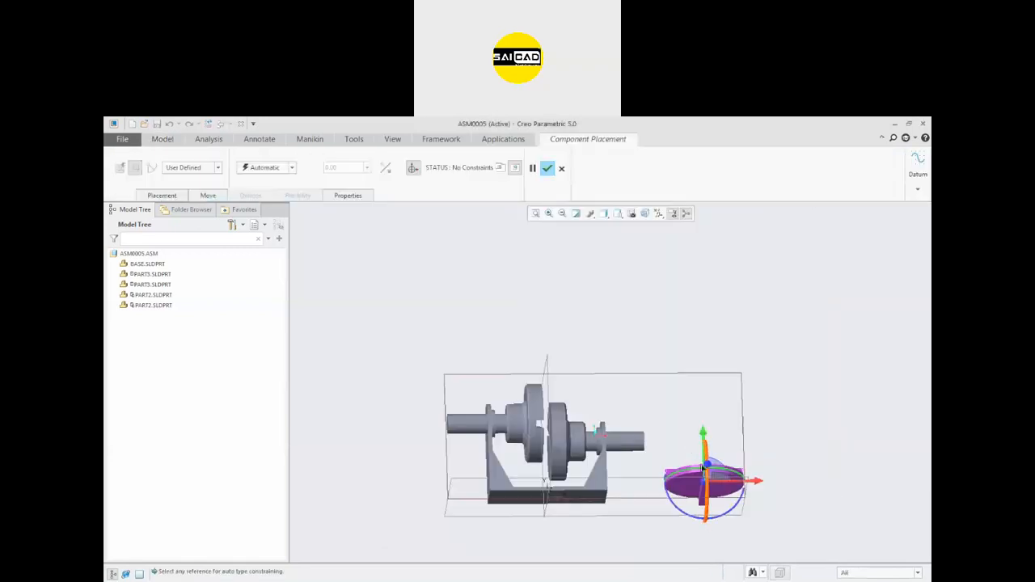
- Give Part4 a Slider connection and align an edge of its tongue with a slot edge on the first flanged disc
scroll(708, 500, "down", 3)
middle_click_drag(672, 330, 669, 350)
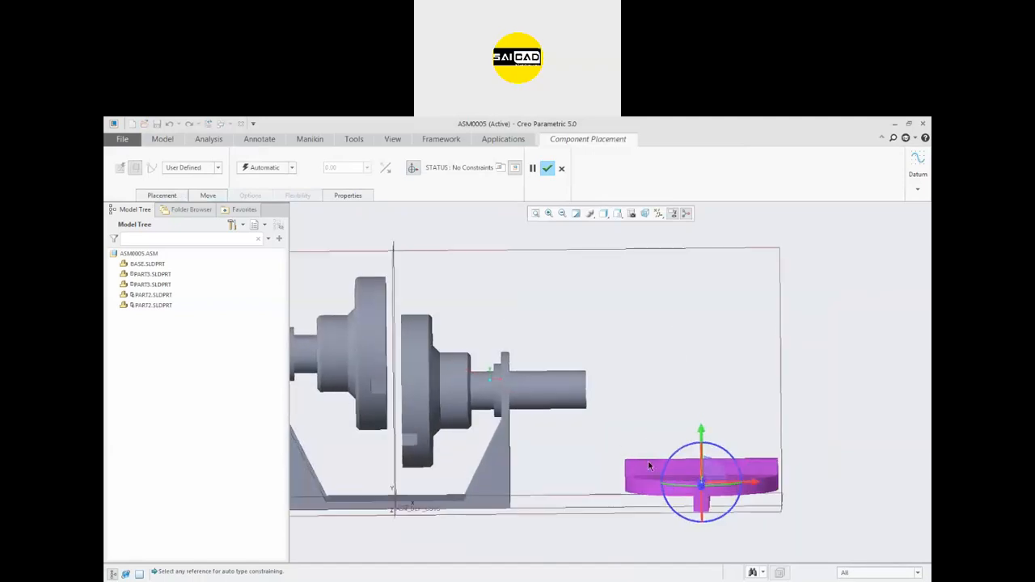
scroll(646, 460, "down", 1)
scroll(675, 341, "up", 1)
scroll(676, 342, "up", 1)
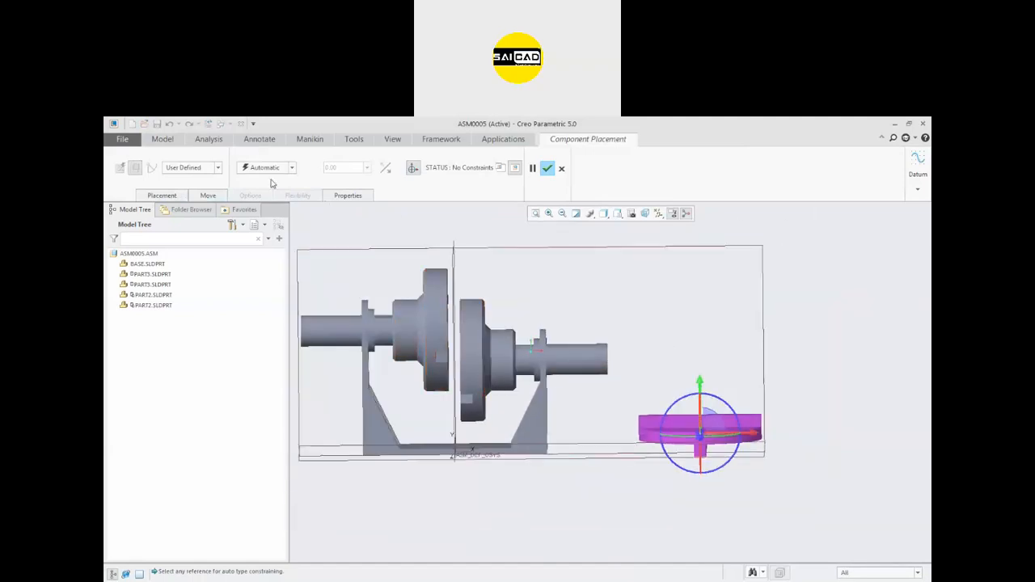
left_click(206, 171)
left_click(185, 204)
scroll(703, 511, "down", 2)
scroll(685, 450, "down", 2)
left_click(715, 403)
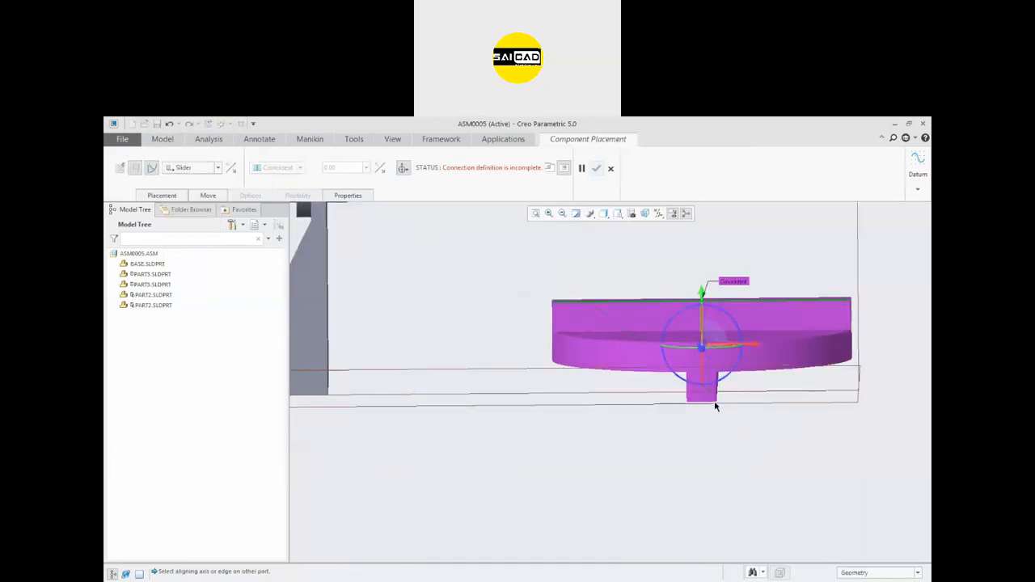
scroll(561, 340, "up", 2)
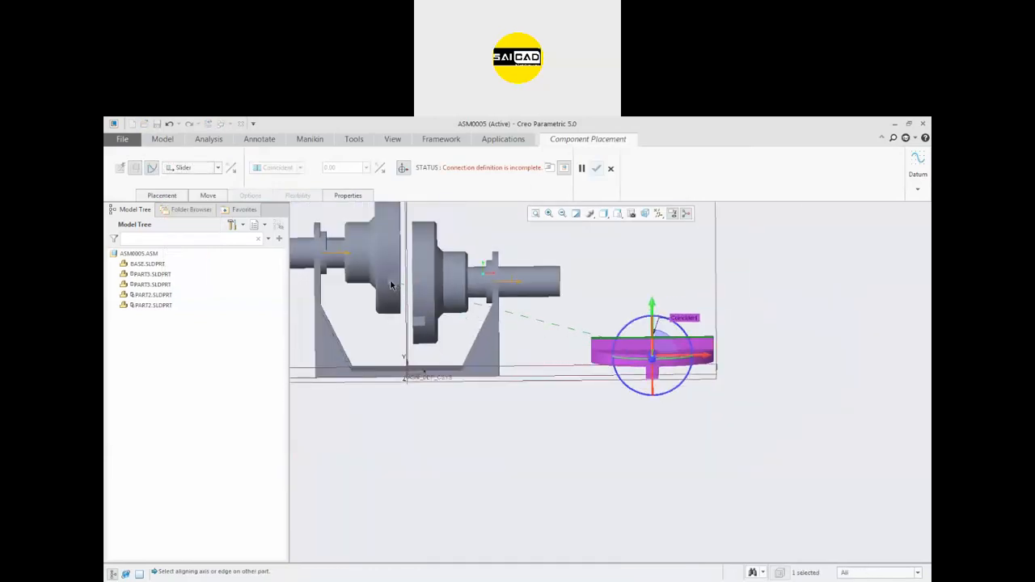
left_click(389, 281)
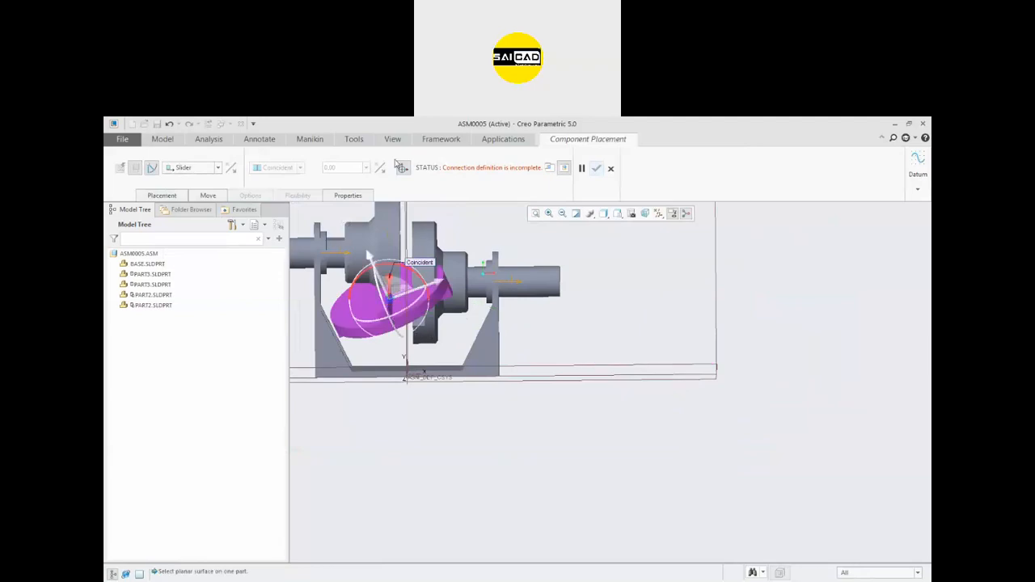
- Replace the flanged disc's edge reference in the Slider connection's axis alignment with another edge of its slot
mouse_move(464, 258)
middle_mouse_down()
mouse_move(455, 234)
mouse_move(459, 244)
middle_mouse_up()
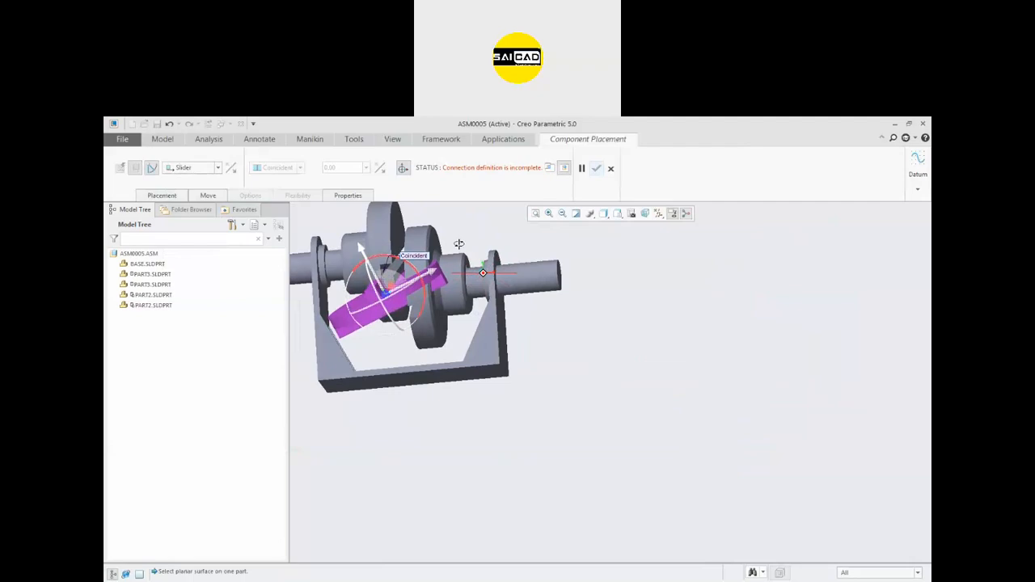
left_click(162, 197)
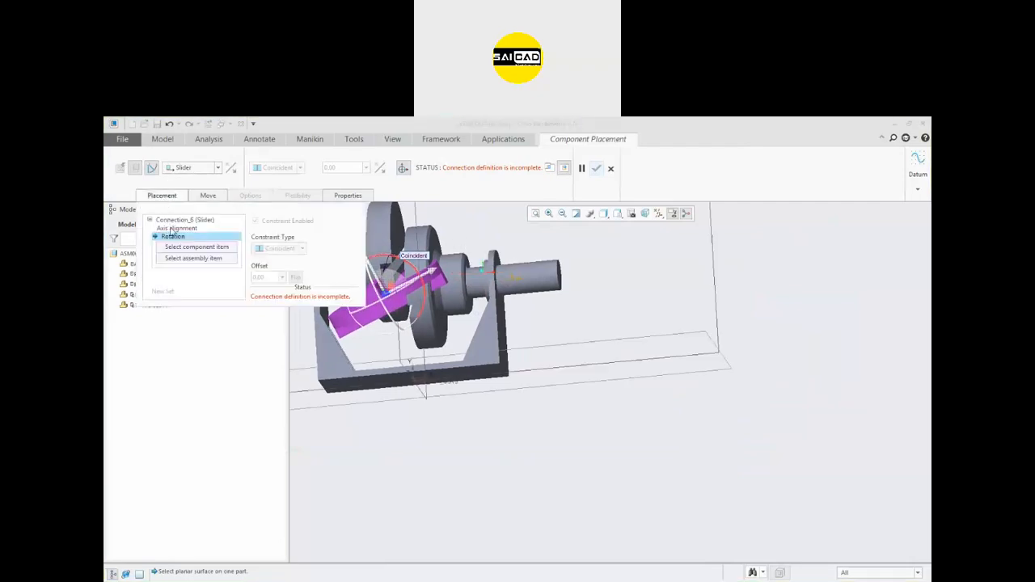
left_click(177, 229)
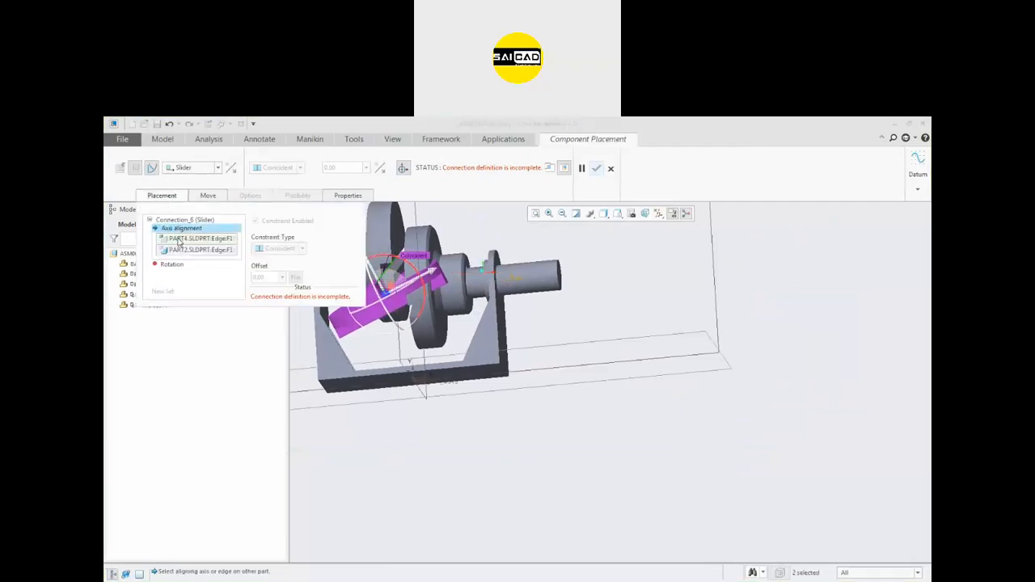
right_click(183, 247)
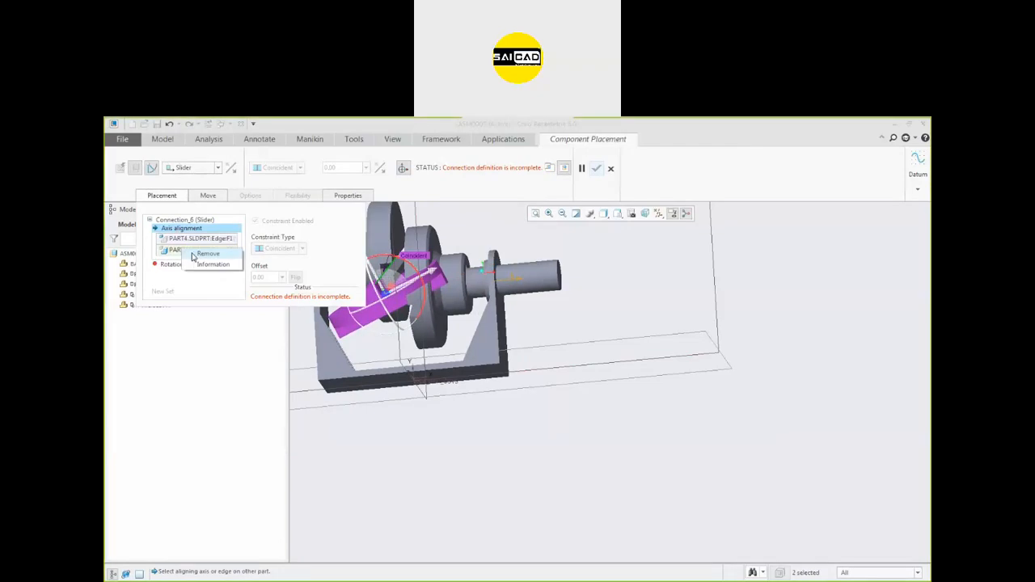
left_click(195, 258)
left_click_drag(386, 293, 495, 260)
scroll(389, 264, "down", 1)
middle_click_drag(390, 264, 381, 256)
left_click(387, 261)
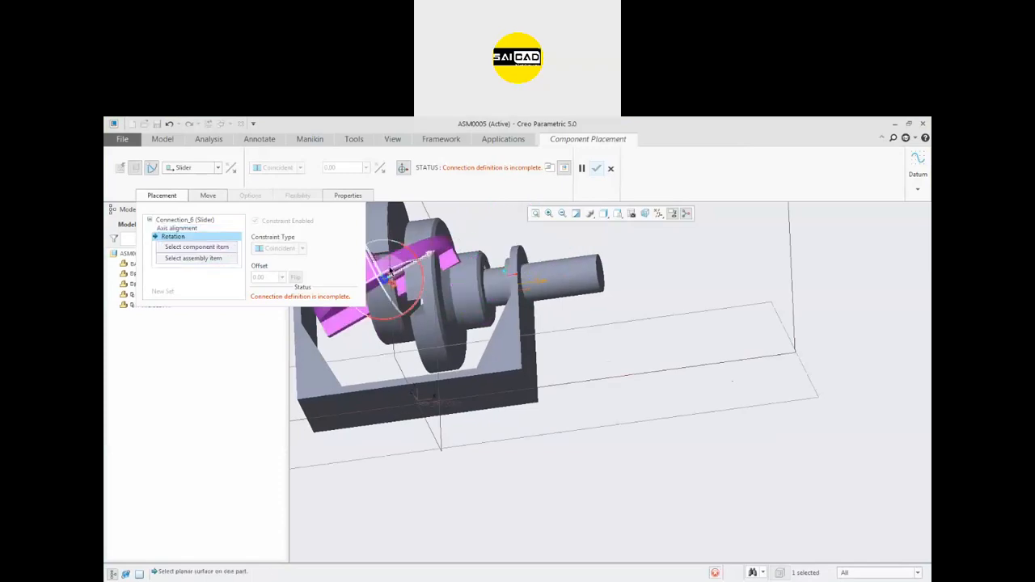
- Define the Slider connection's rotation by matching a planar face of Part4's tongue with the first flanged disc's slot face
middle_click_drag(443, 306, 532, 304)
scroll(532, 302, "down", 3)
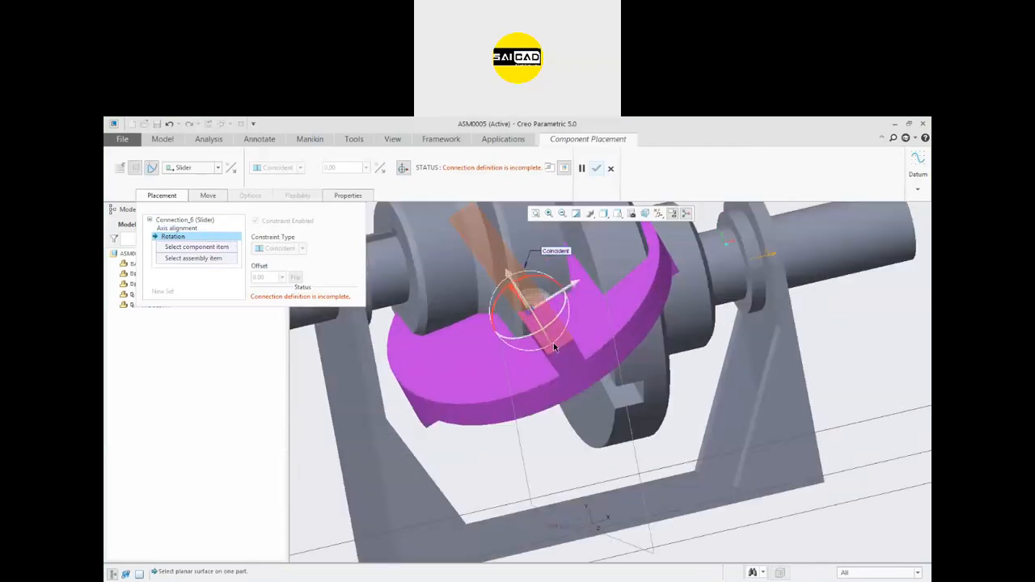
left_click(553, 334)
middle_click_drag(612, 261, 558, 242)
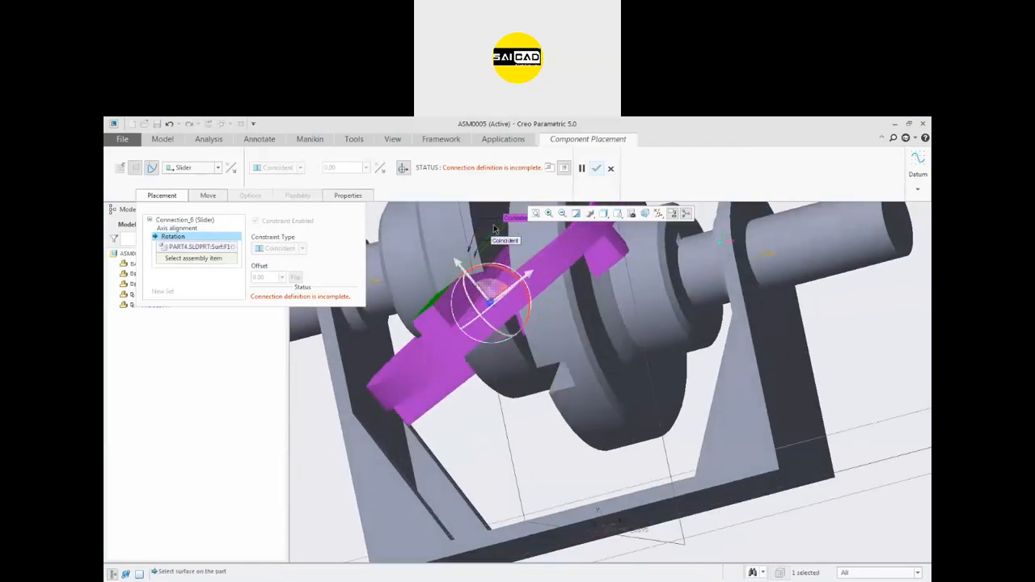
scroll(468, 269, "down", 2)
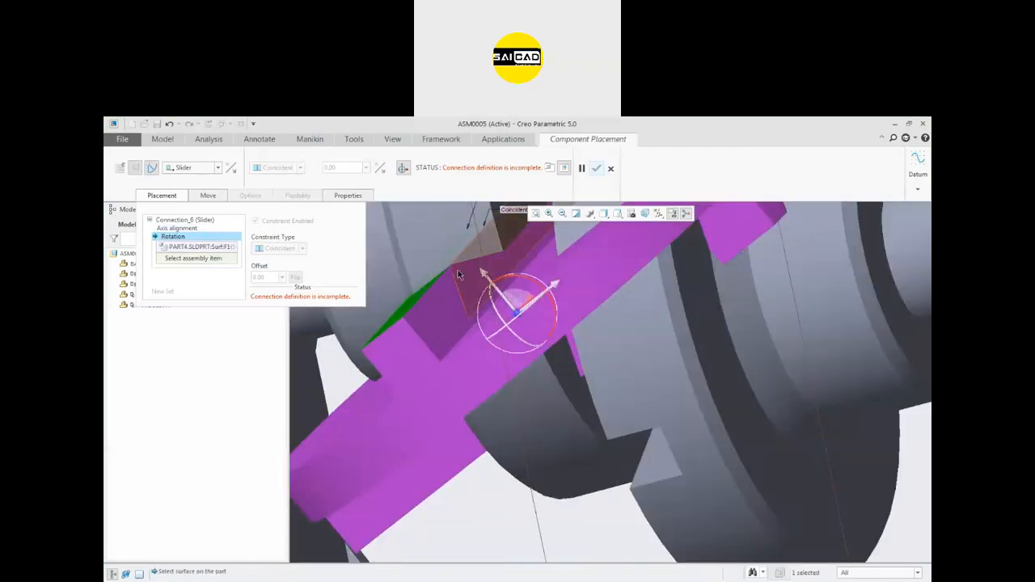
left_click(460, 275)
scroll(460, 275, "up", 5)
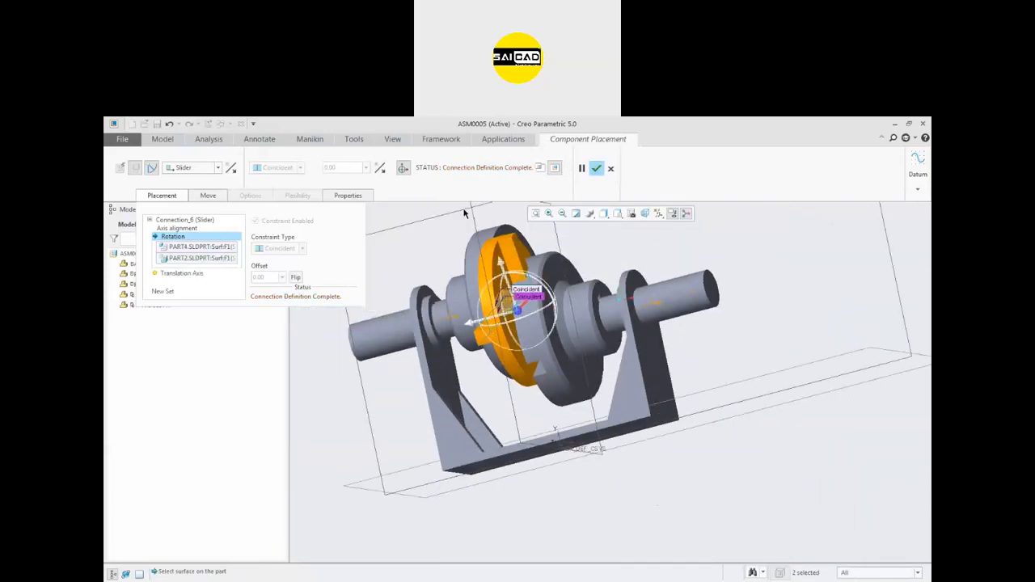
scroll(466, 331, "down", 5)
middle_click_drag(471, 330, 497, 409)
scroll(497, 410, "up", 3)
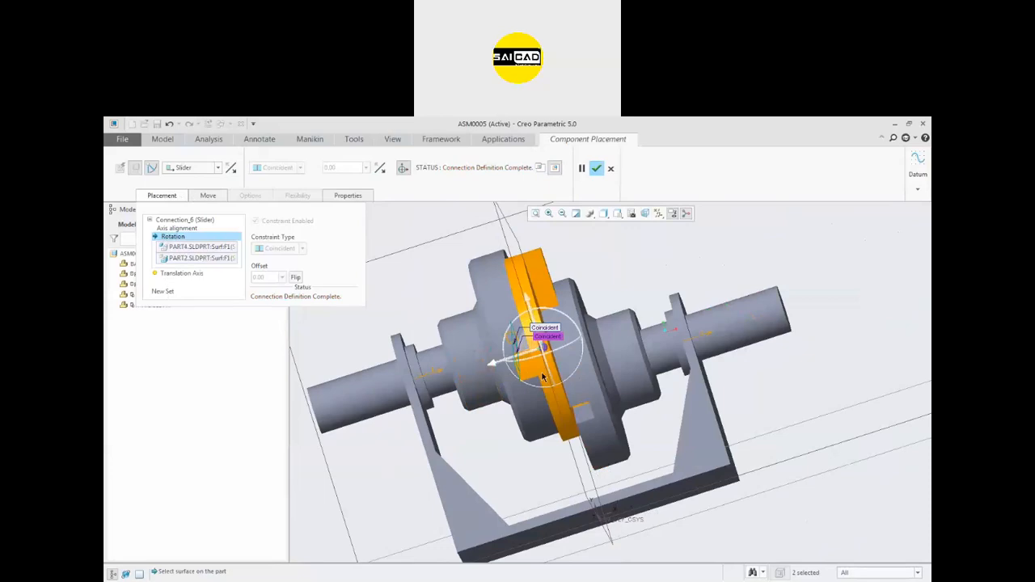
- Add a second connection set to Part4 and align its other tongue's edge with a slot edge on the second flanged disc
left_click(163, 291)
scroll(602, 409, "down", 4)
middle_click_drag(599, 412, 512, 395)
left_click(642, 404)
scroll(639, 401, "up", 3)
scroll(512, 395, "up", 3)
scroll(561, 240, "down", 3)
left_click(506, 321)
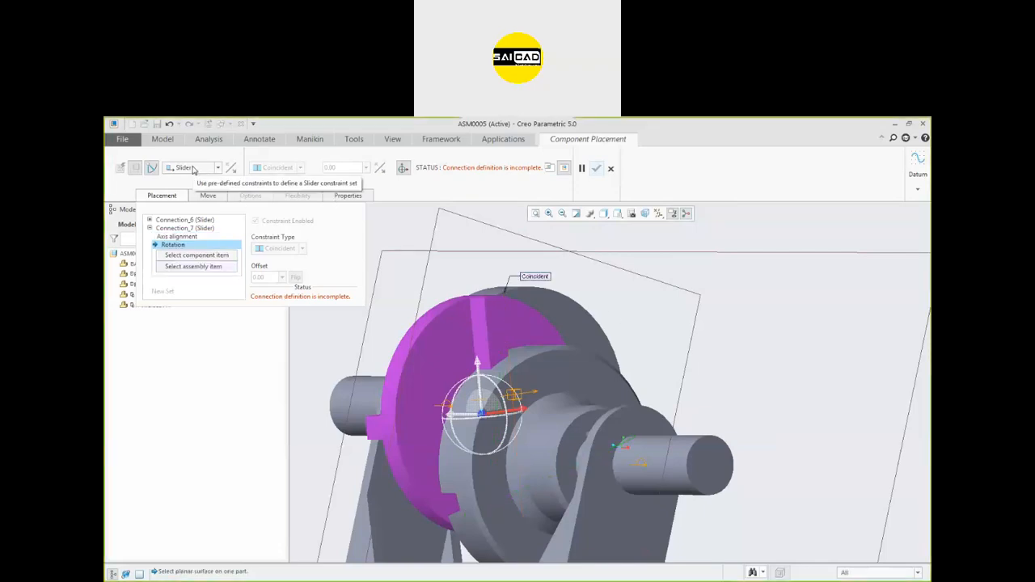
- Change Part4's second connection from Slider to General and accept the component placement
left_click(193, 169)
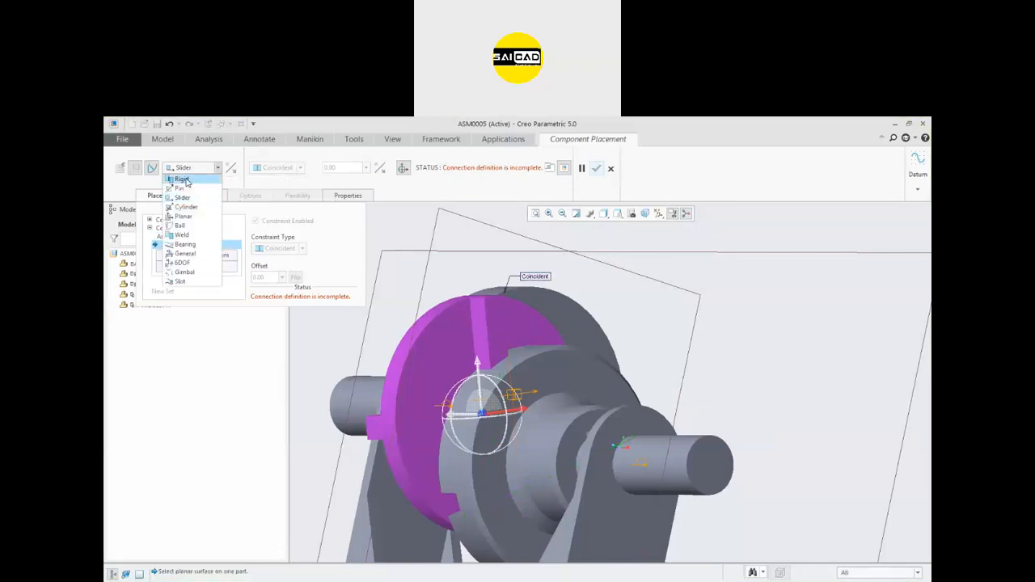
left_click(186, 253)
scroll(593, 289, "down", 3)
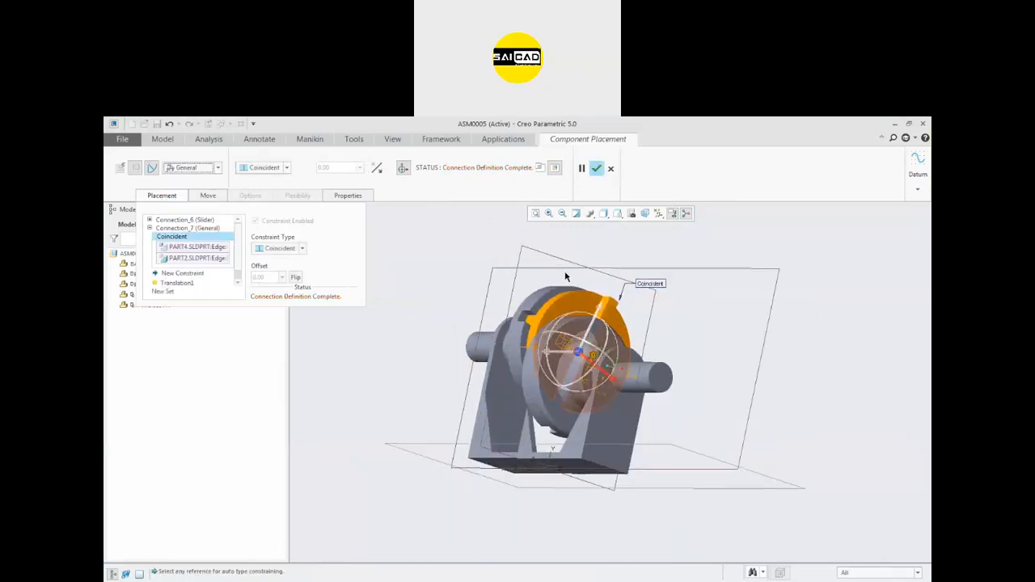
left_click(596, 171)
scroll(719, 295, "down", 2)
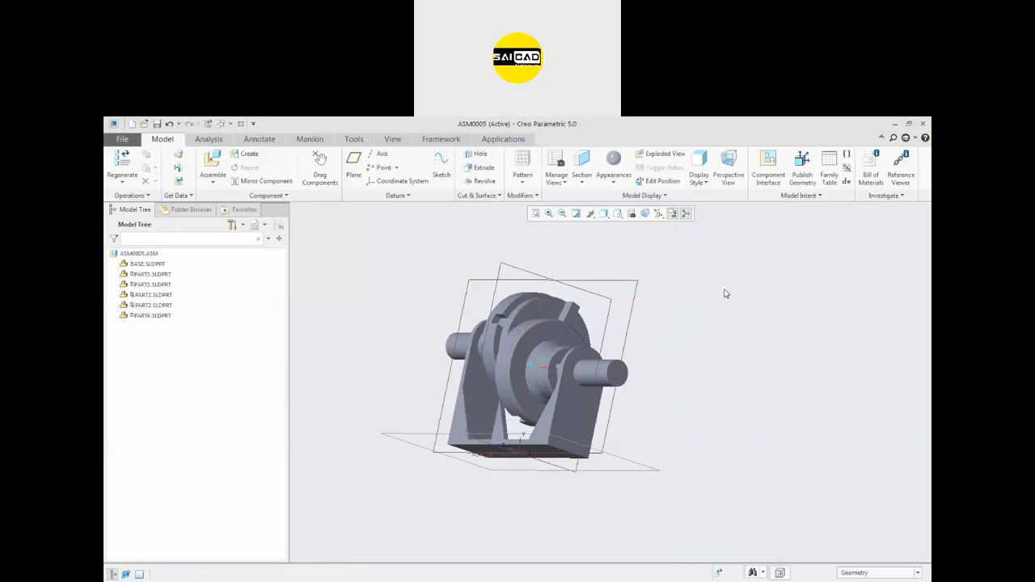
- Rotate the shaft and flanged disc with Drag Components to test the coupling's motion, and finish dragging
middle_click_drag(719, 296, 755, 310)
left_click(320, 168)
left_click(656, 389)
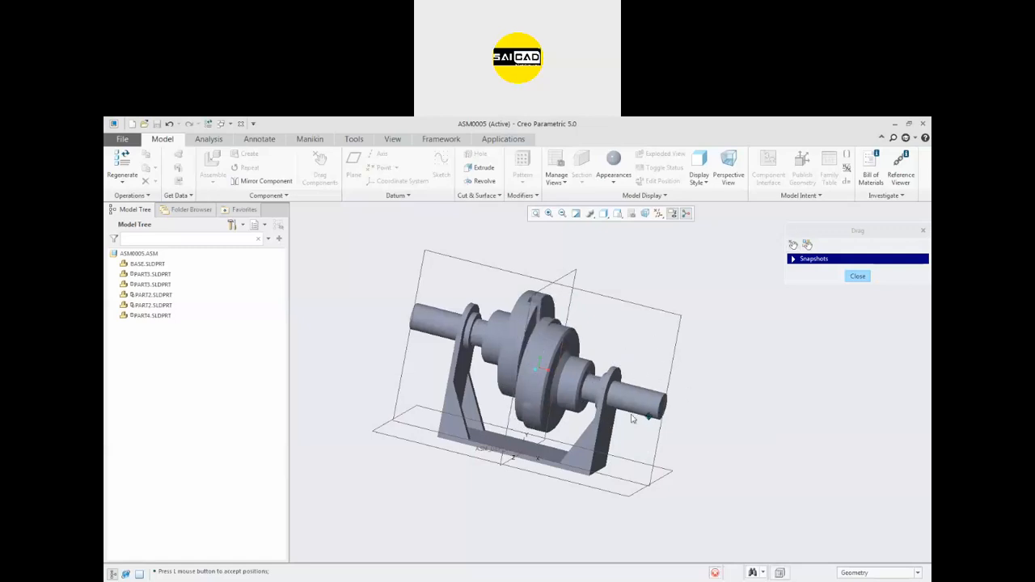
left_click(655, 406)
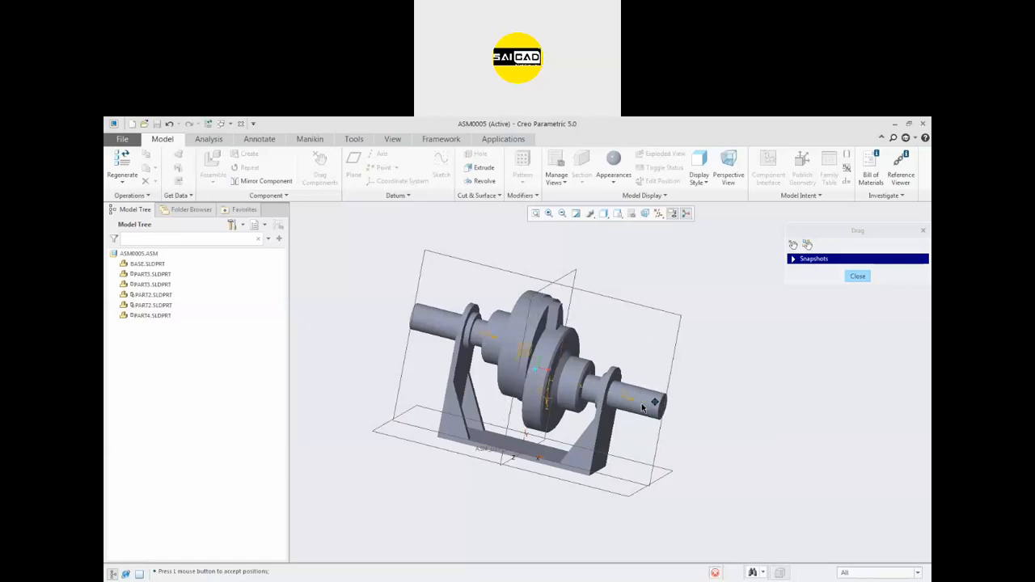
scroll(525, 318, "up", 3)
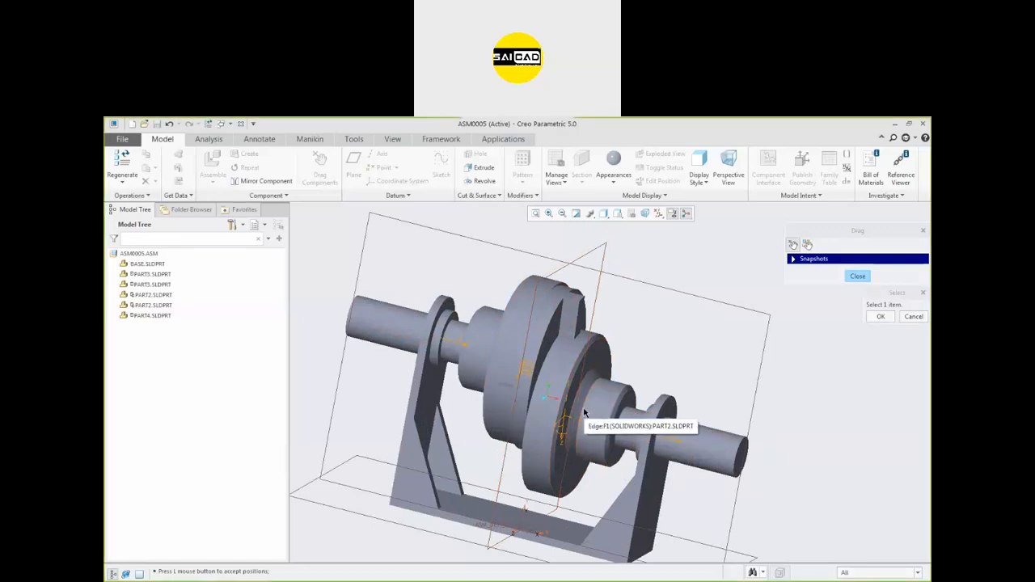
scroll(570, 311, "up", 3)
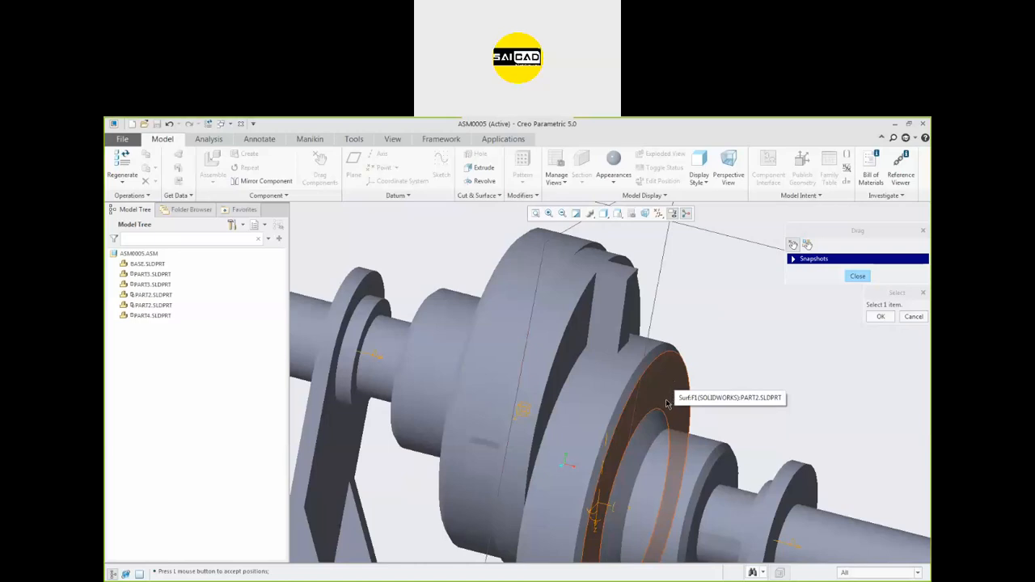
scroll(526, 369, "up", 3)
scroll(538, 404, "down", 2)
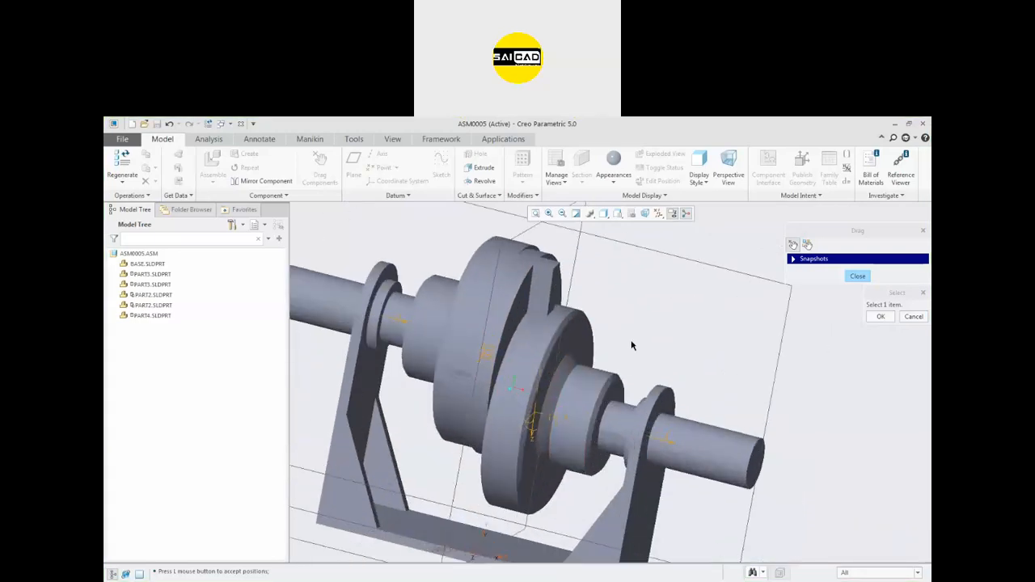
left_click(590, 352)
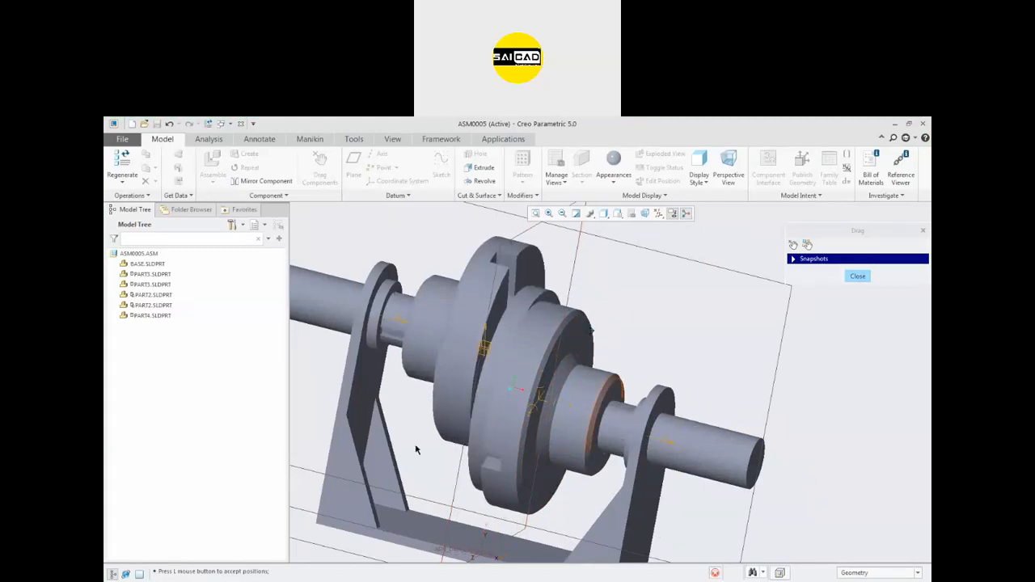
left_click(857, 276)
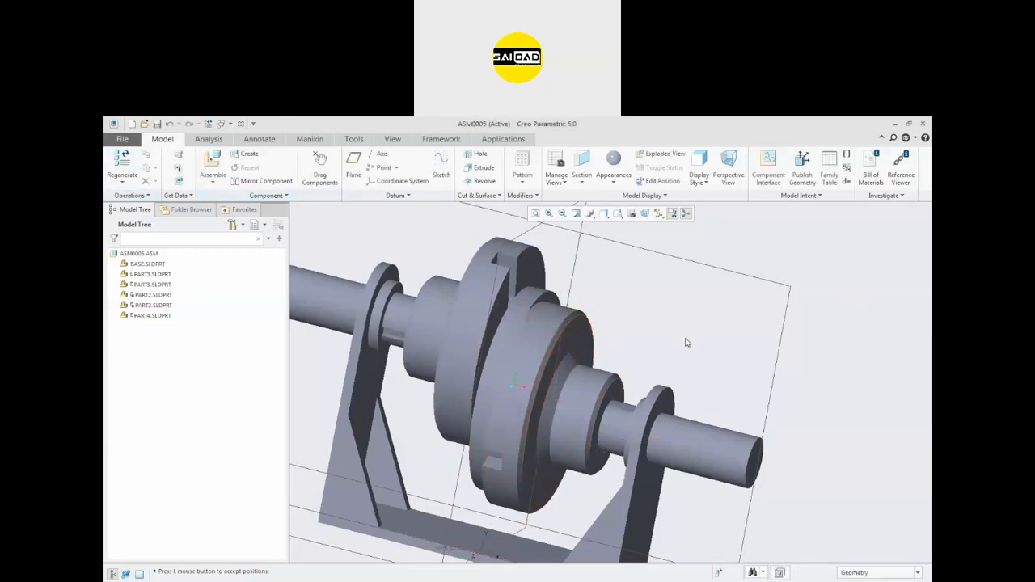
- Switch to the Mechanism application and create a servo motor on the rotation axis of the pinned shaft beside the second flanged disc
left_click(503, 139)
left_click(301, 166)
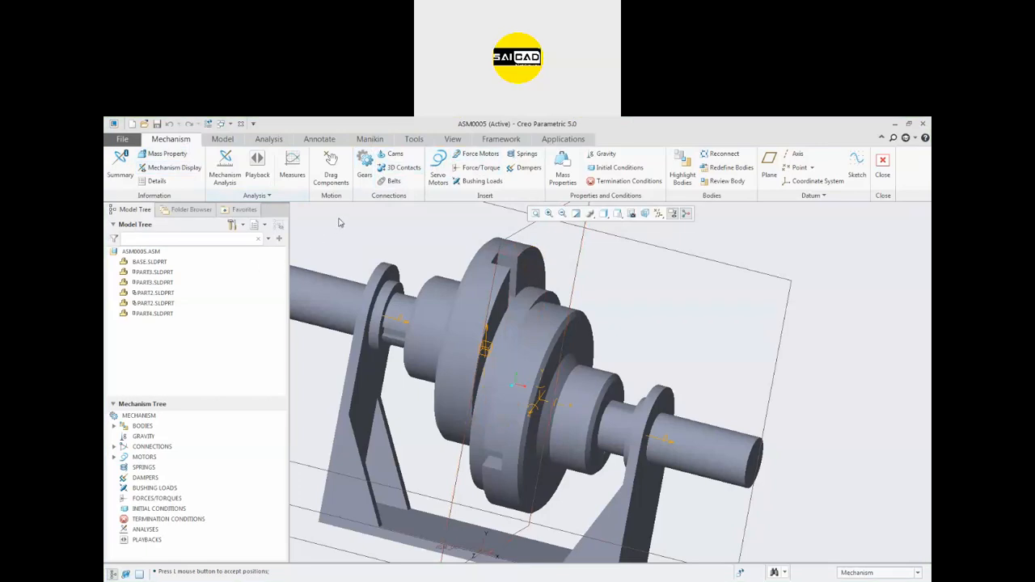
left_click(437, 168)
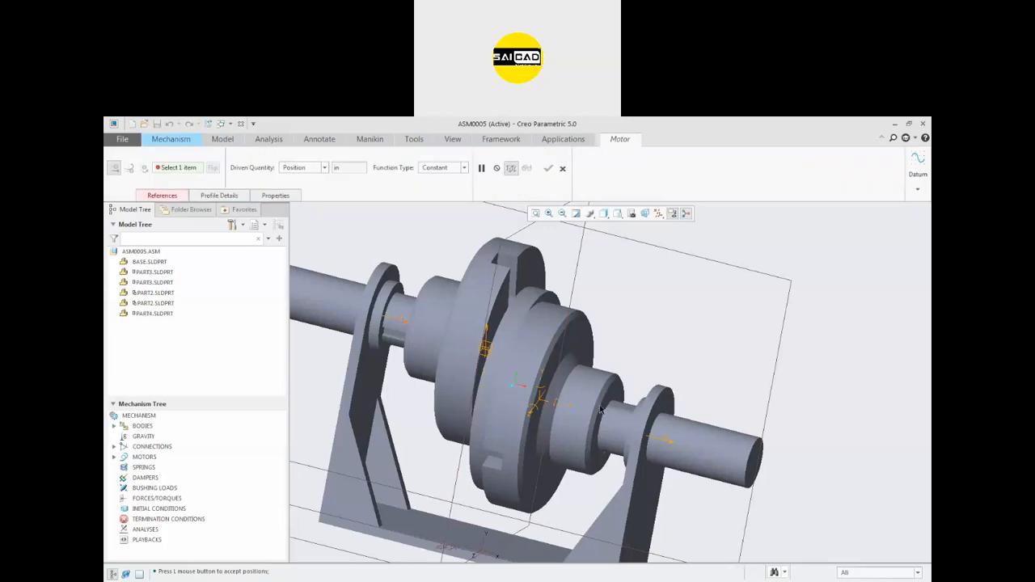
scroll(453, 279, "up", 1)
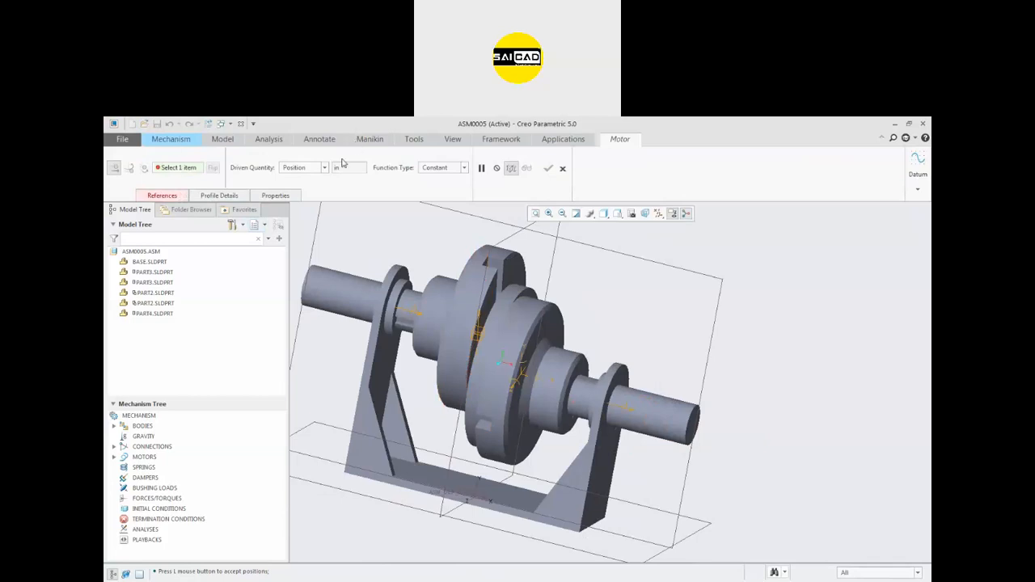
left_click(166, 196)
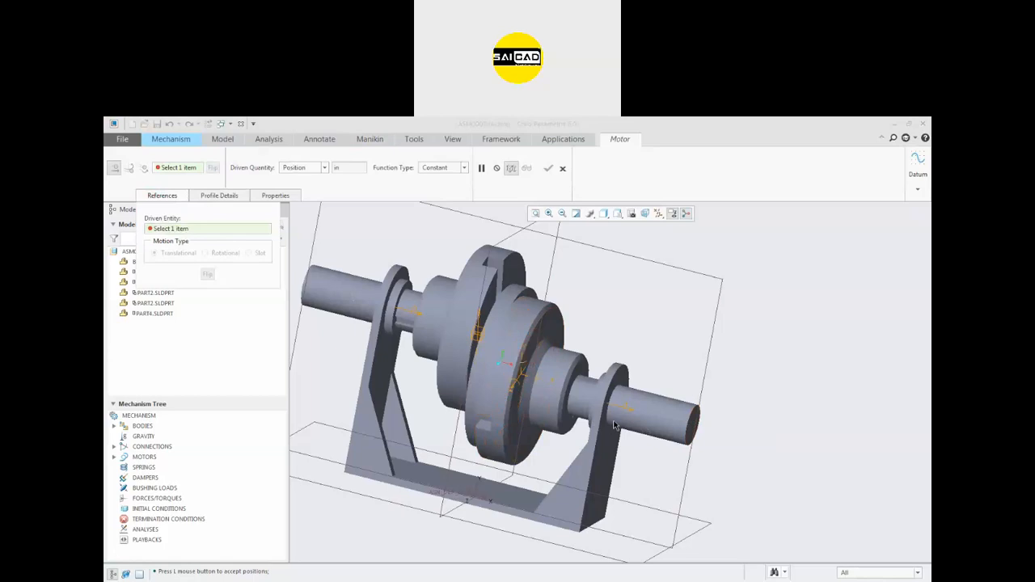
left_click(626, 411)
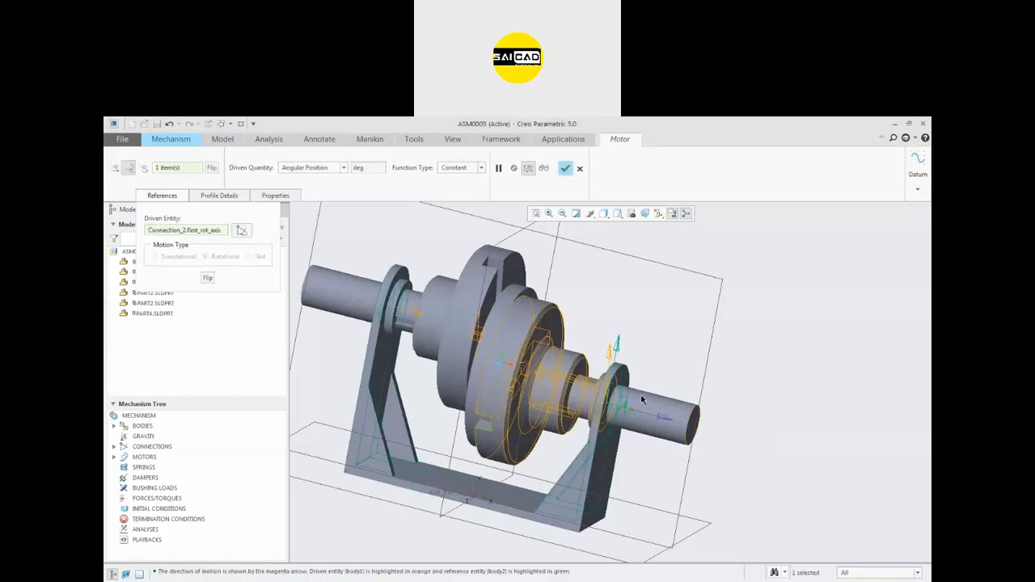
left_click(567, 169)
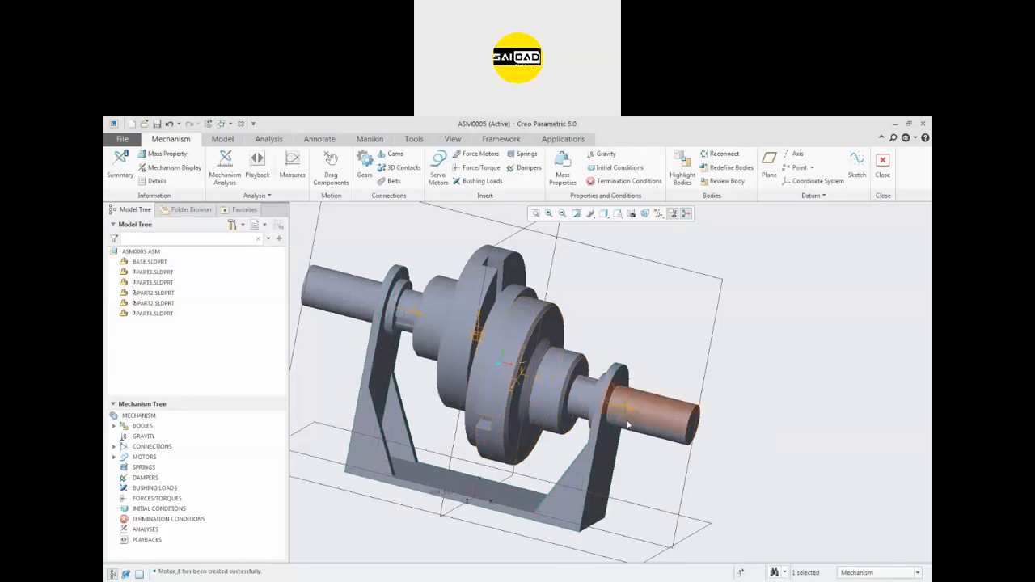
scroll(593, 399, "up", 4)
scroll(597, 394, "down", 5)
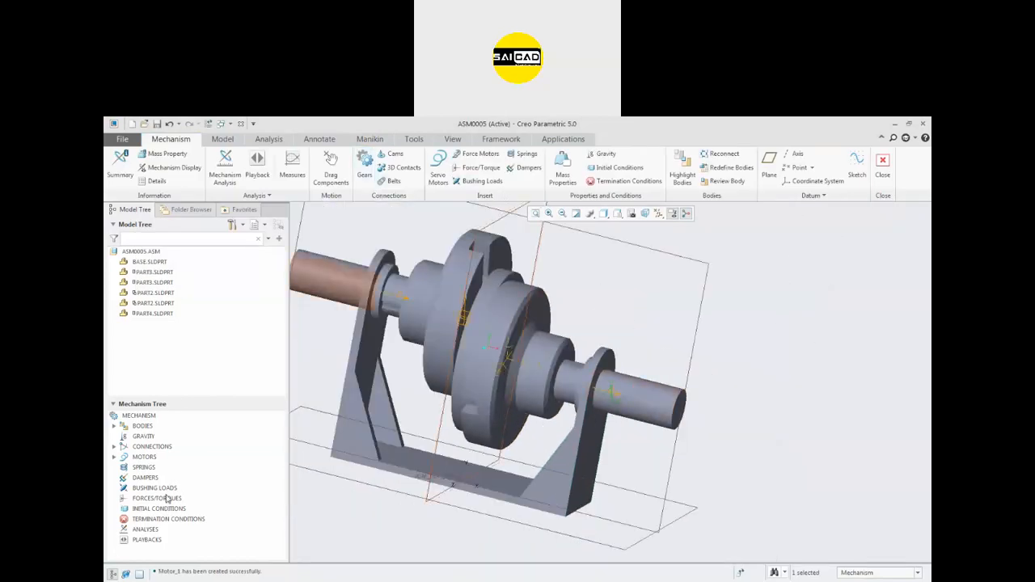
right_click(147, 530)
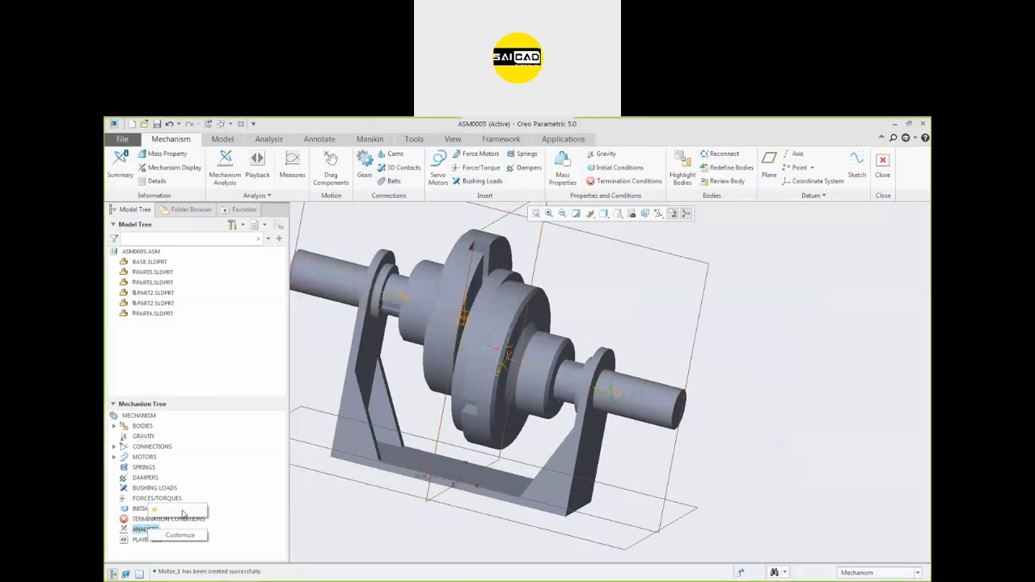
right_click(145, 529)
scroll(388, 376, "up", 3)
scroll(340, 384, "down", 2)
left_click(375, 387)
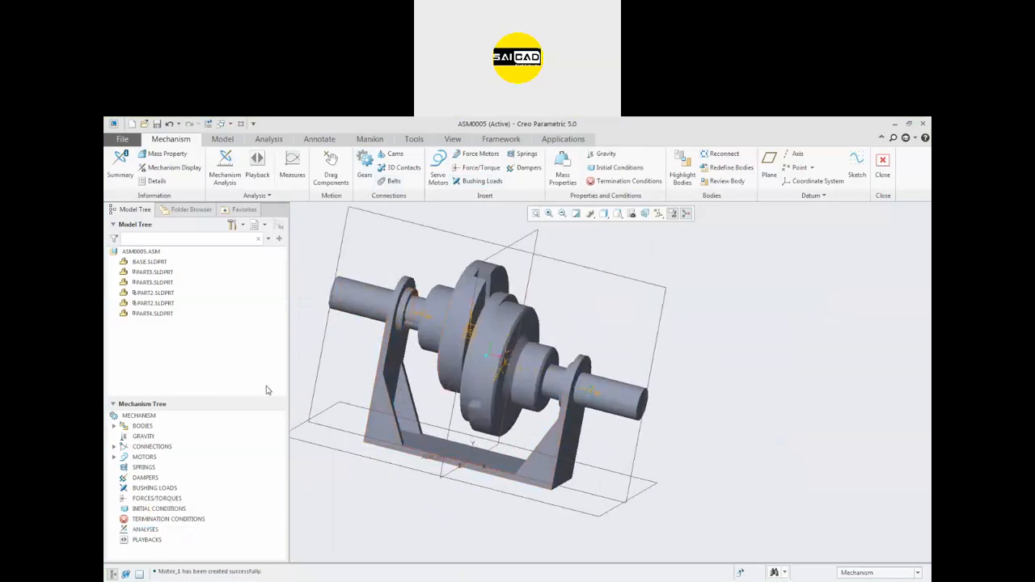
- Open the servo motor's definition from the Mechanism Tree, review its references and profile details, and accept it without edits
left_click(114, 457)
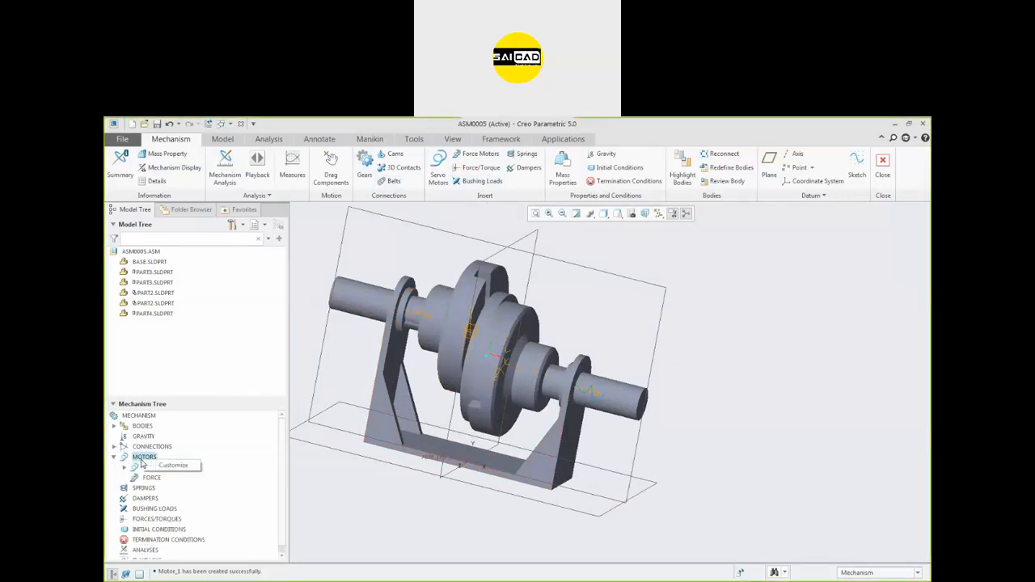
left_click(146, 466)
left_click(124, 468)
right_click(158, 478)
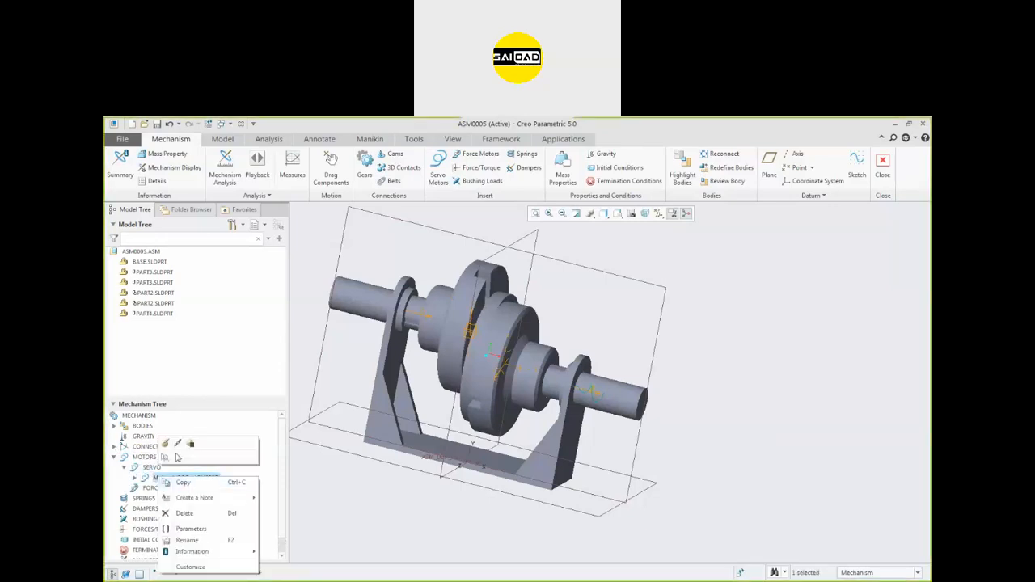
left_click(177, 444)
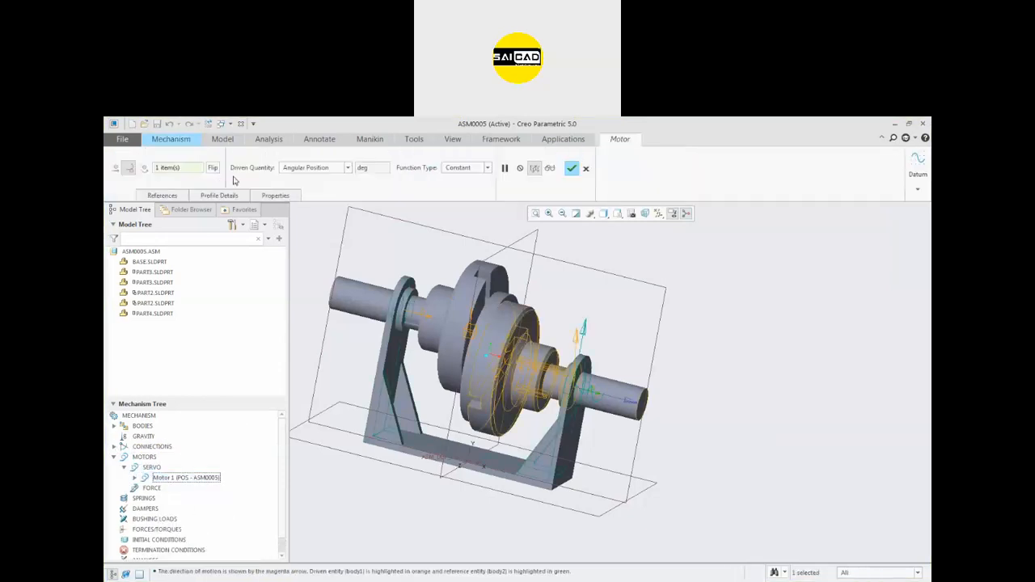
left_click(164, 195)
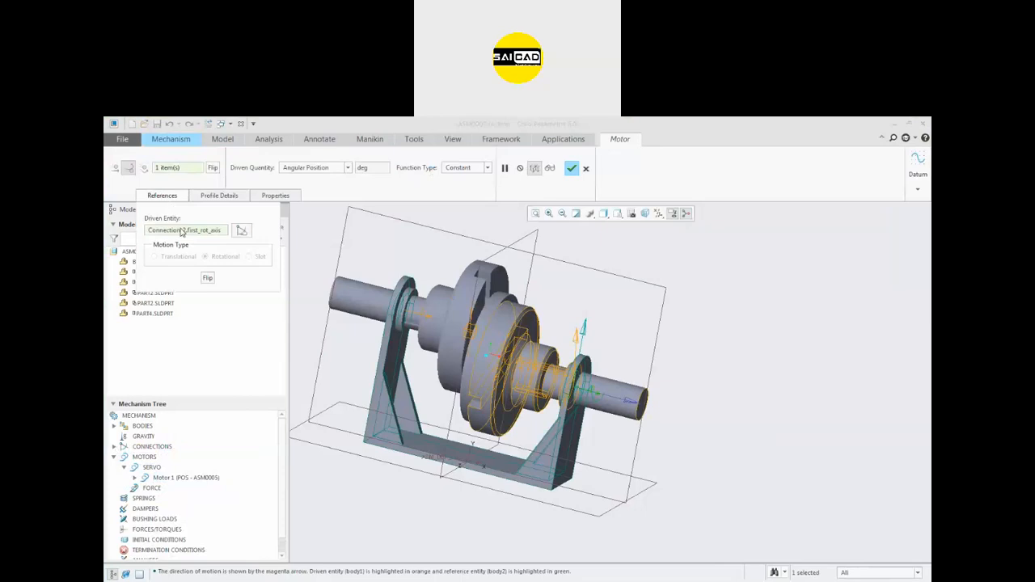
left_click(218, 197)
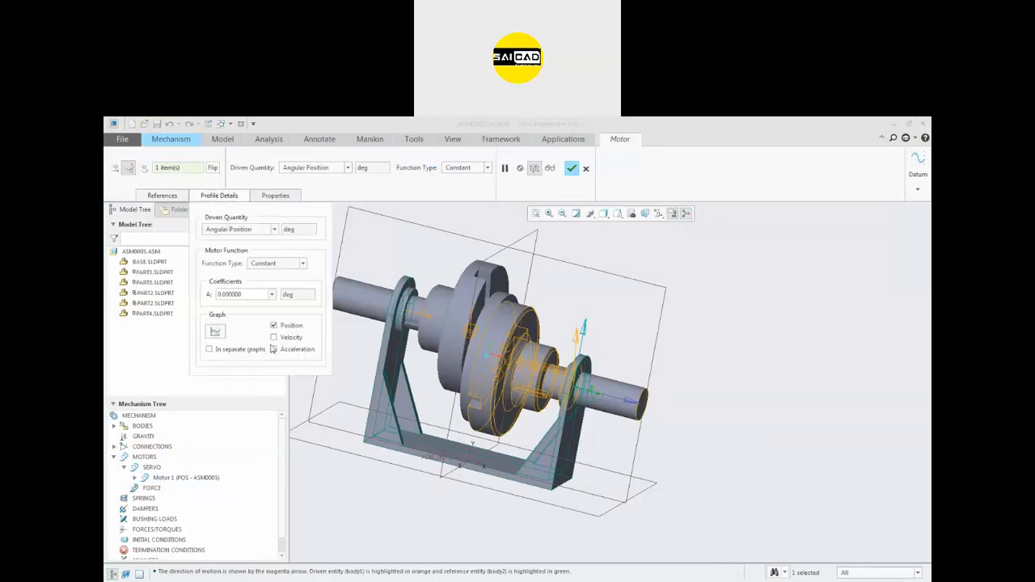
left_click(572, 169)
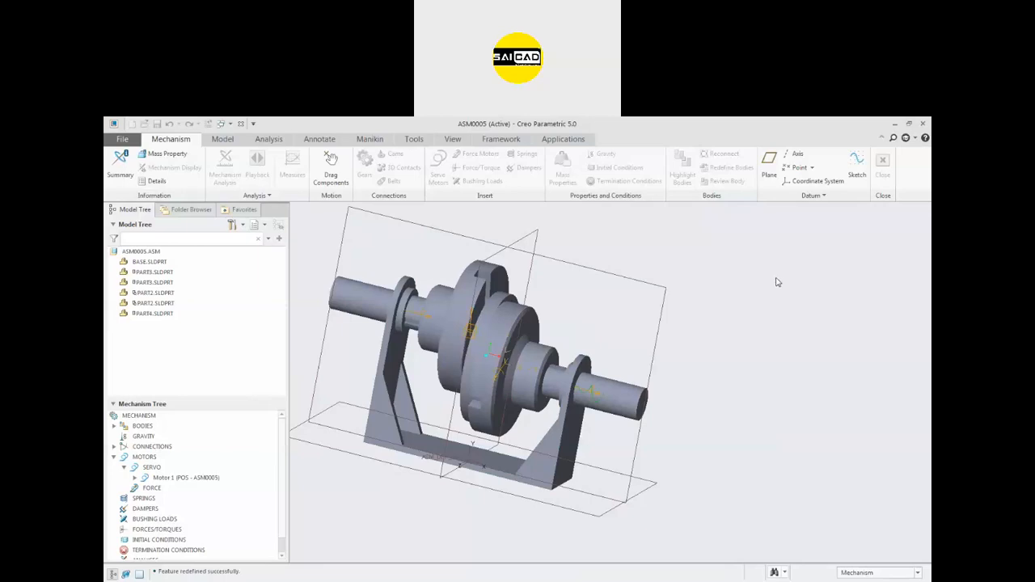
- Inspect the servo motor symbol on the pinned shaft's rotation axis at the bracket and select the motor
scroll(593, 382, "up", 5)
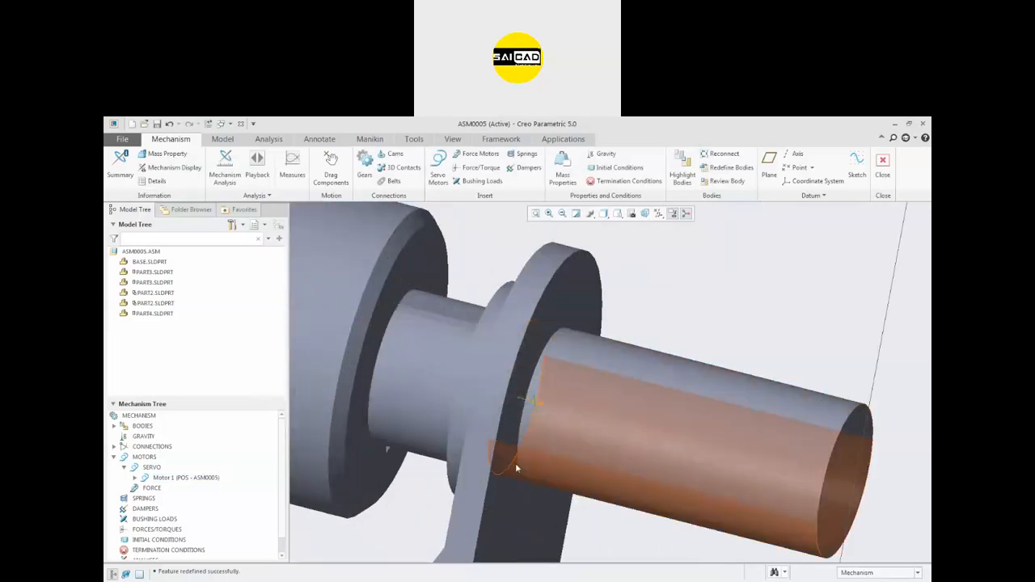
left_click(536, 410)
scroll(730, 329, "up", 2)
scroll(665, 388, "down", 4)
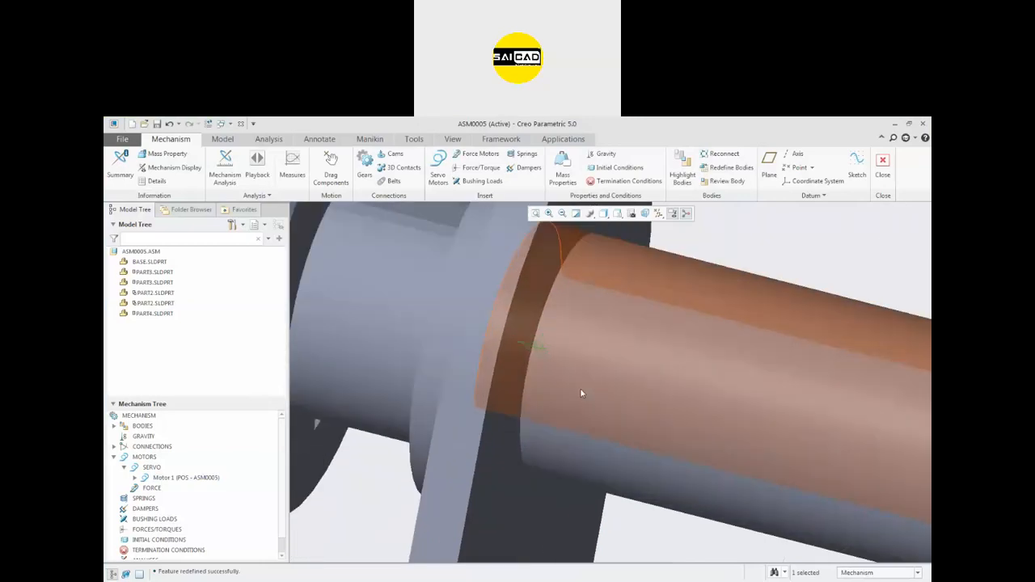
scroll(547, 370, "down", 4)
left_click(618, 469)
left_click(575, 397)
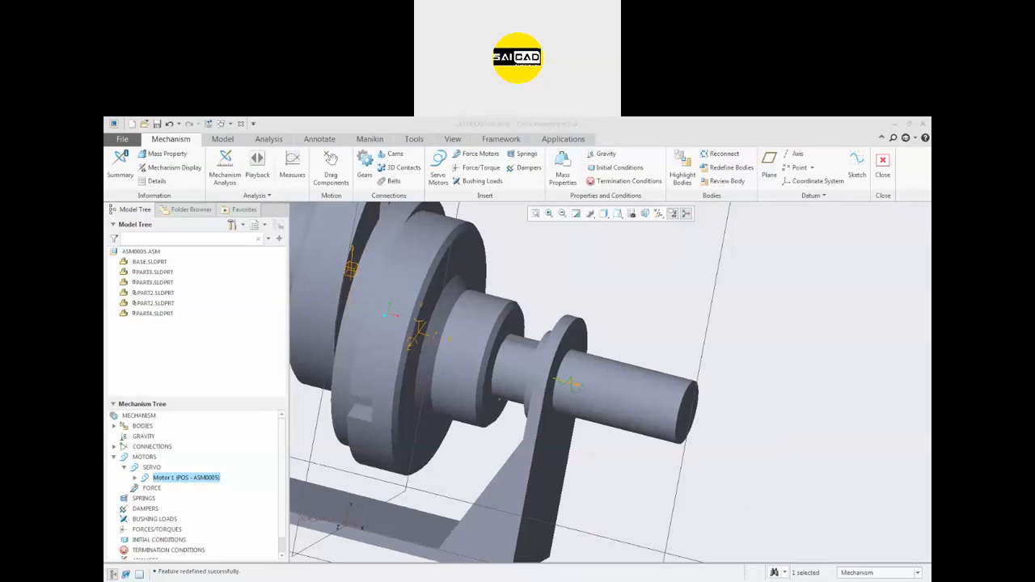
- Switch to Adobe Acrobat Reader and look through the universal joint assembly and part drawings in Creo_Assignment_8.pdf
key("alt+Tab")
scroll(526, 381, "down", 10)
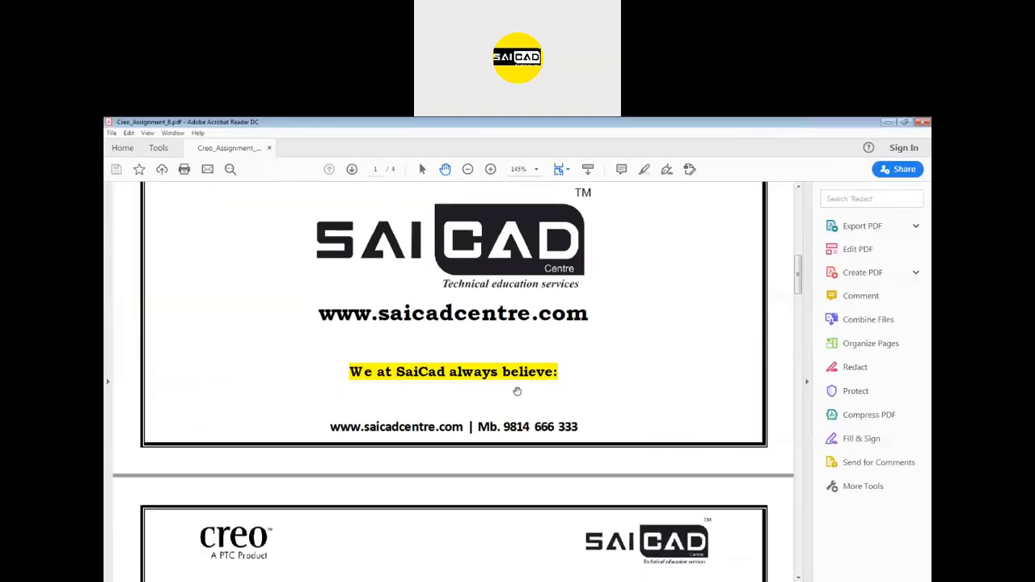
scroll(526, 381, "down", 3)
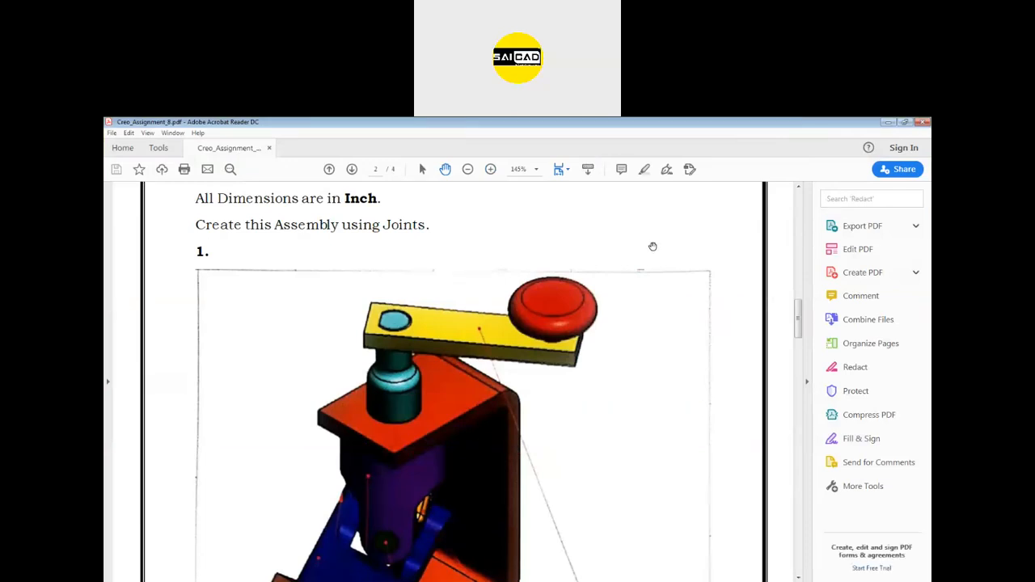
scroll(502, 336, "down", 7)
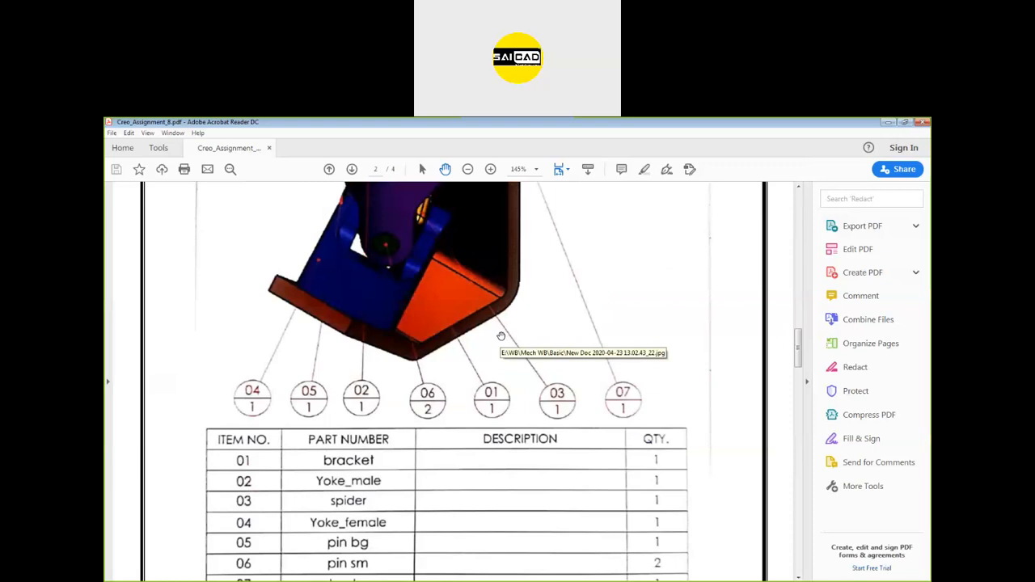
scroll(489, 334, "down", 4)
scroll(478, 330, "down", 10)
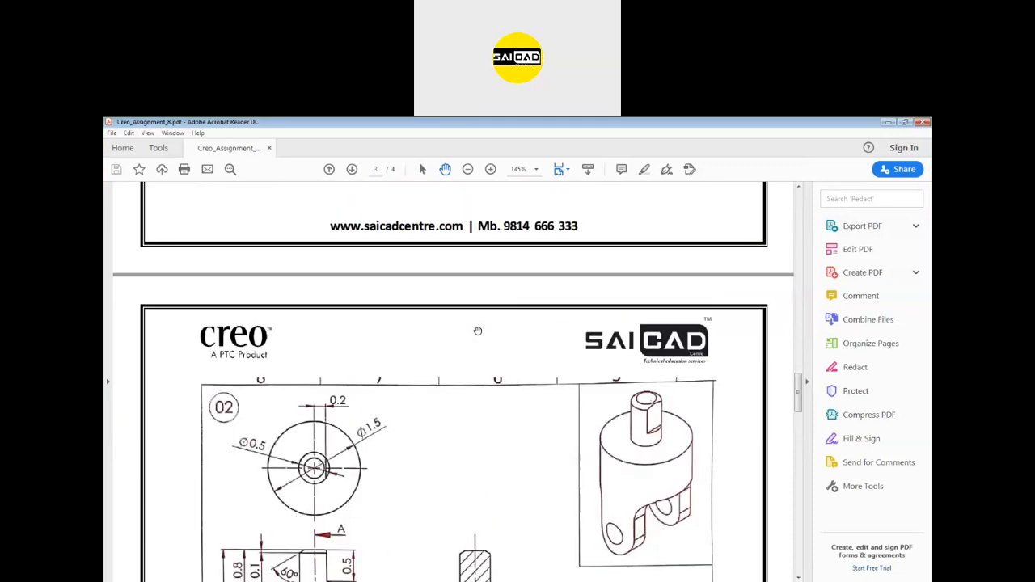
scroll(478, 330, "down", 10)
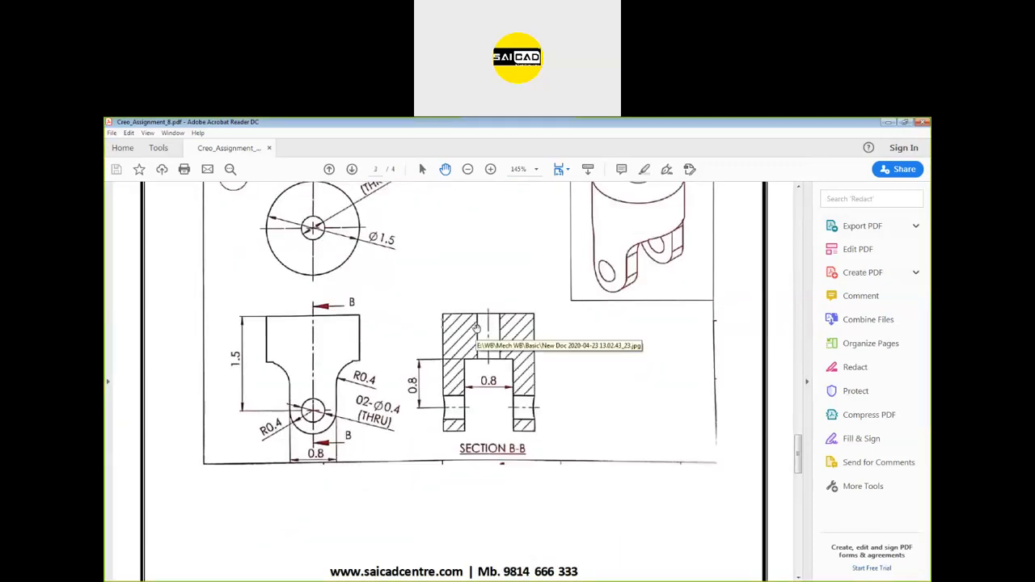
scroll(477, 330, "down", 15)
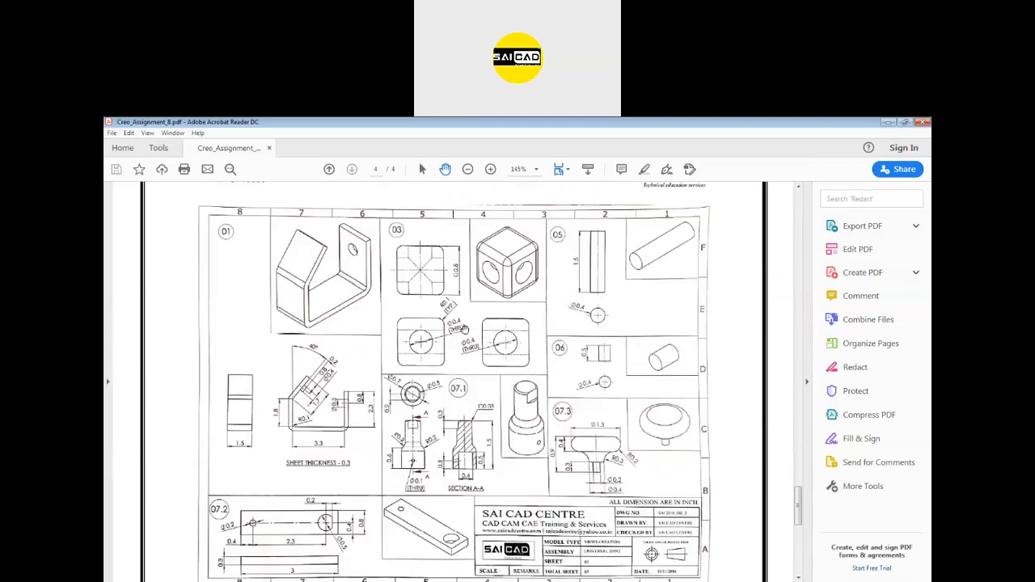
scroll(466, 334, "down", 3)
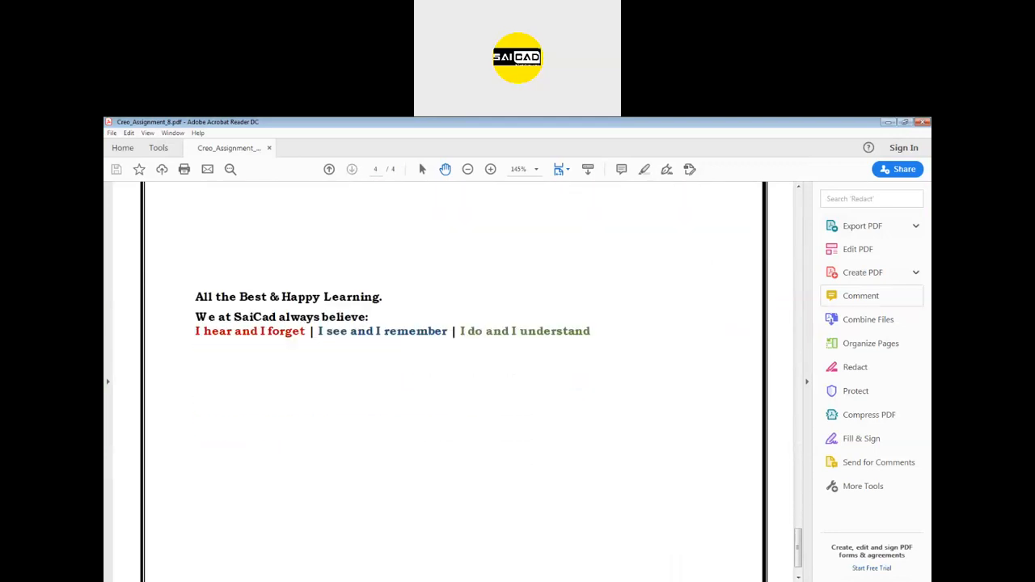
- Review the drawing exercise in Creo_Assignment_9.pdf and the butterfly valve sheets in Creo_Assignment_10.pdf, keeping all documents open
scroll(483, 413, "down", 15)
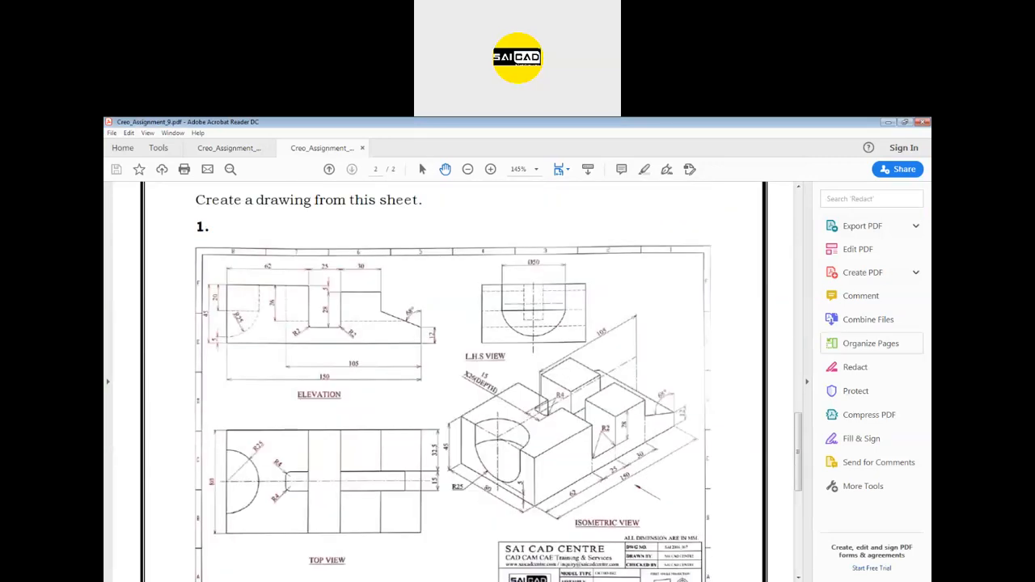
scroll(472, 397, "down", 6)
scroll(472, 397, "down", 10)
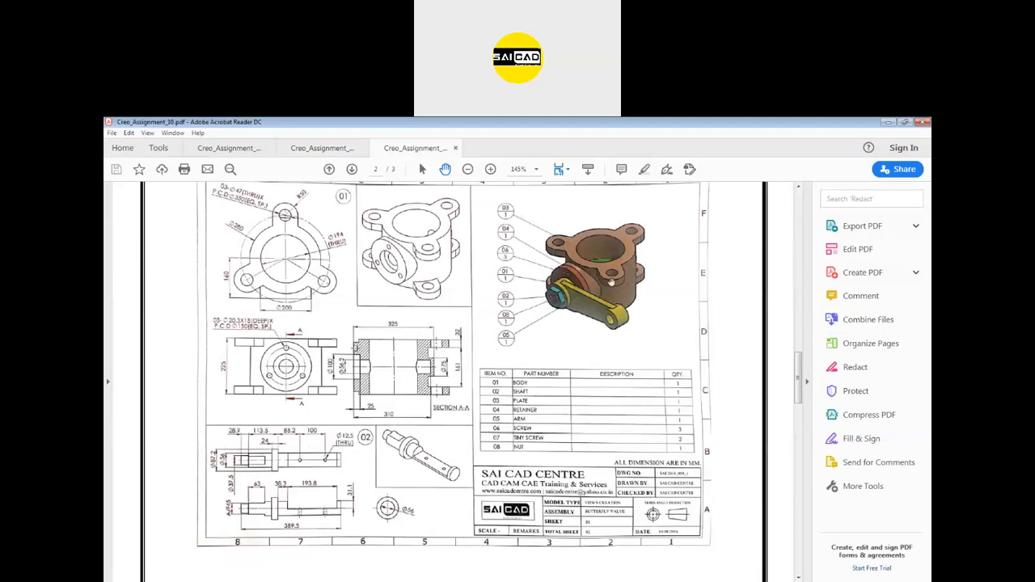
scroll(466, 368, "down", 4)
scroll(467, 368, "down", 14)
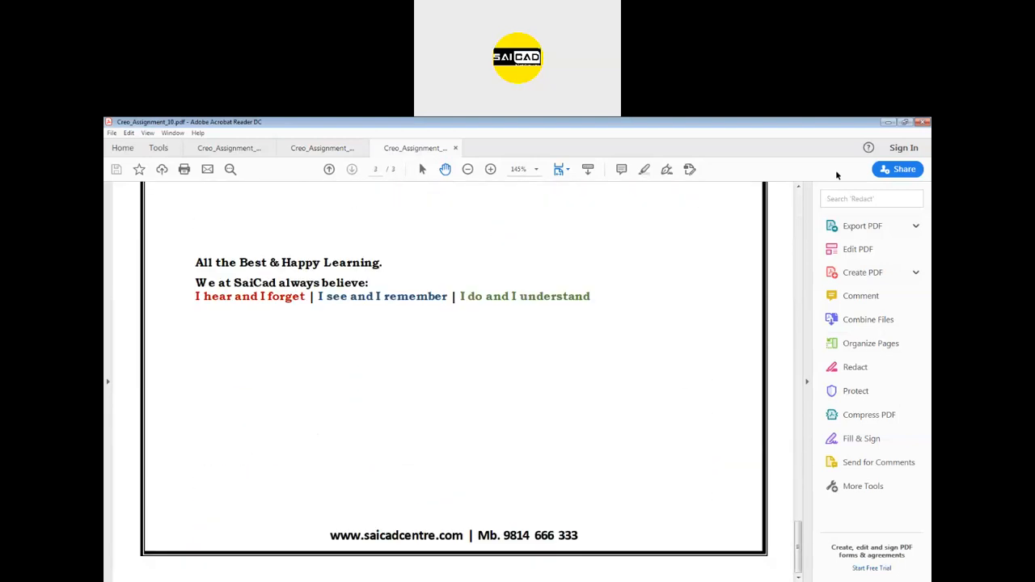
left_click(921, 122)
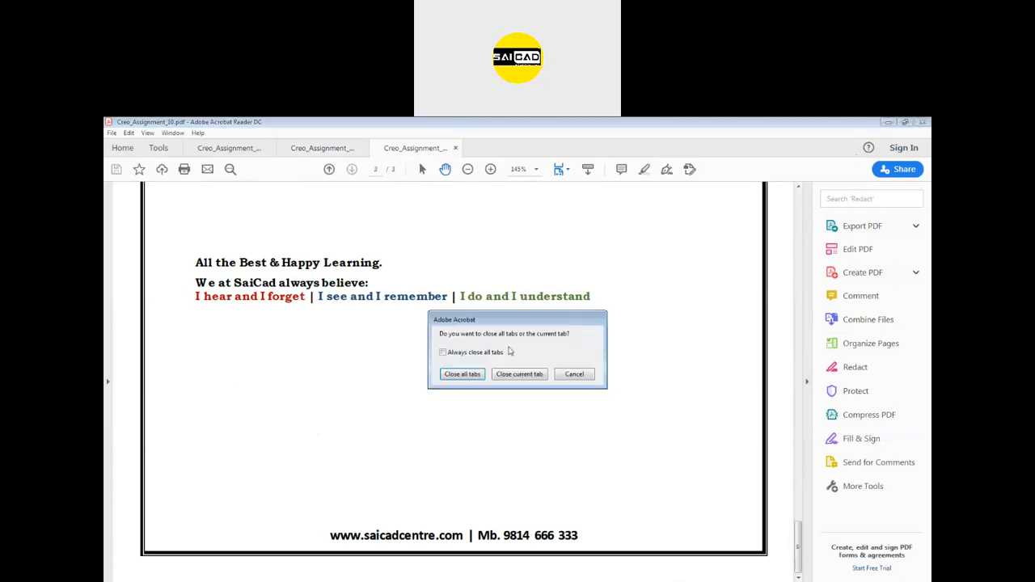
left_click(589, 374)
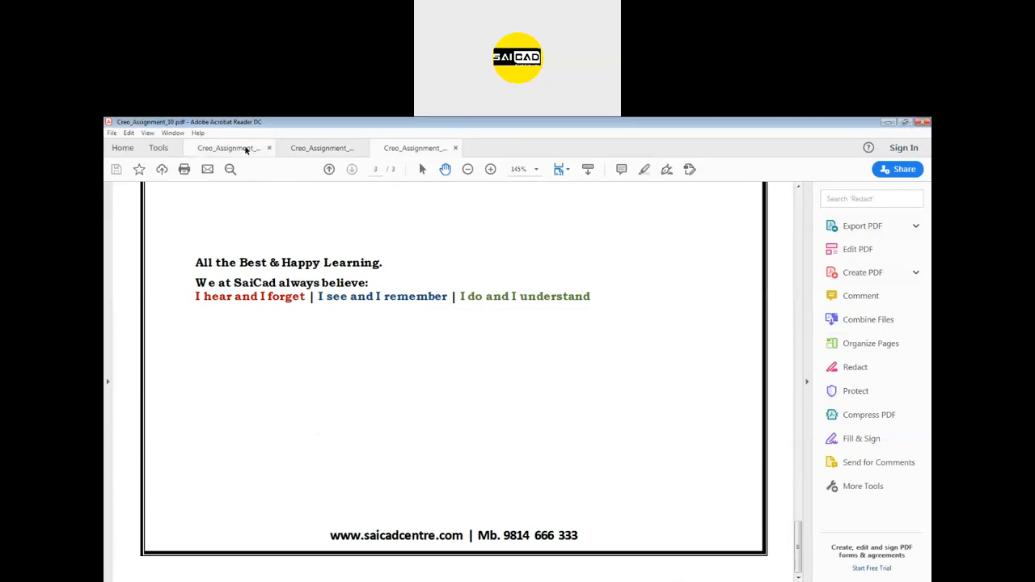
- Return to Creo_Assignment_8.pdf and examine the part drawings on page 4
left_click(228, 148)
scroll(509, 375, "down", 2)
scroll(499, 378, "up", 3)
scroll(502, 378, "up", 10)
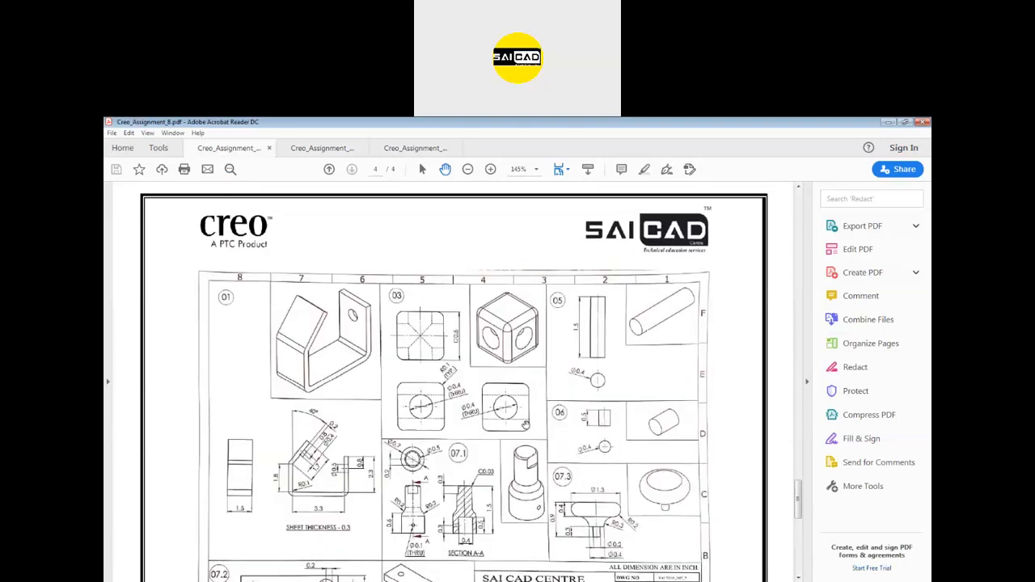